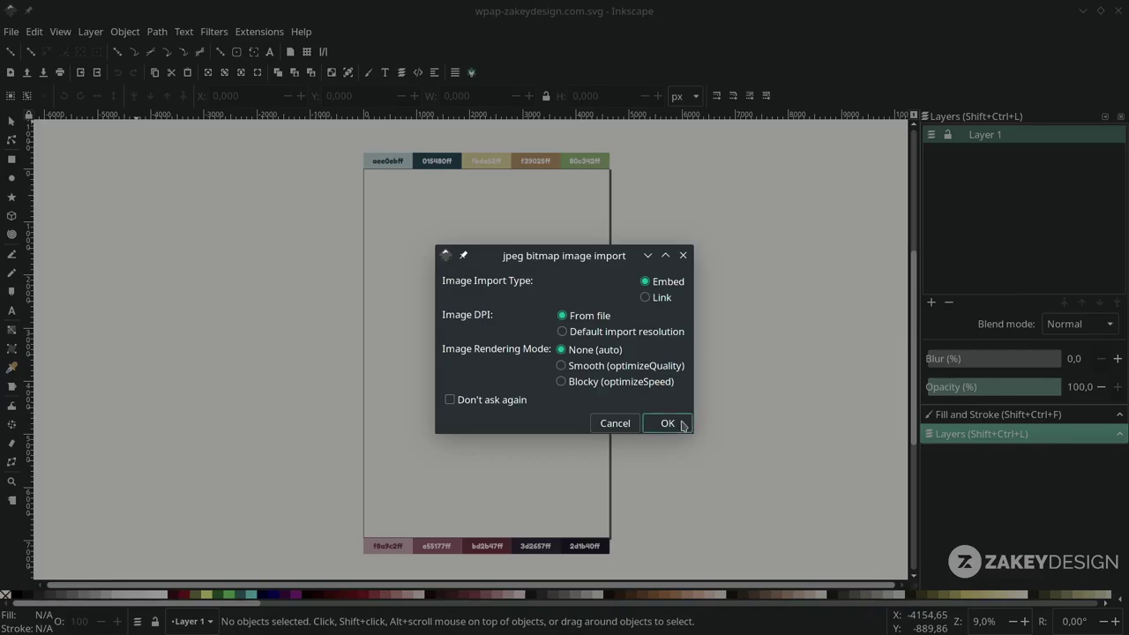
# Import the JPEG portrait photo as an embedded image and check the page size in the document properties.
pyautogui.moveTo(684, 424); pyautogui.dragTo(715, 282)
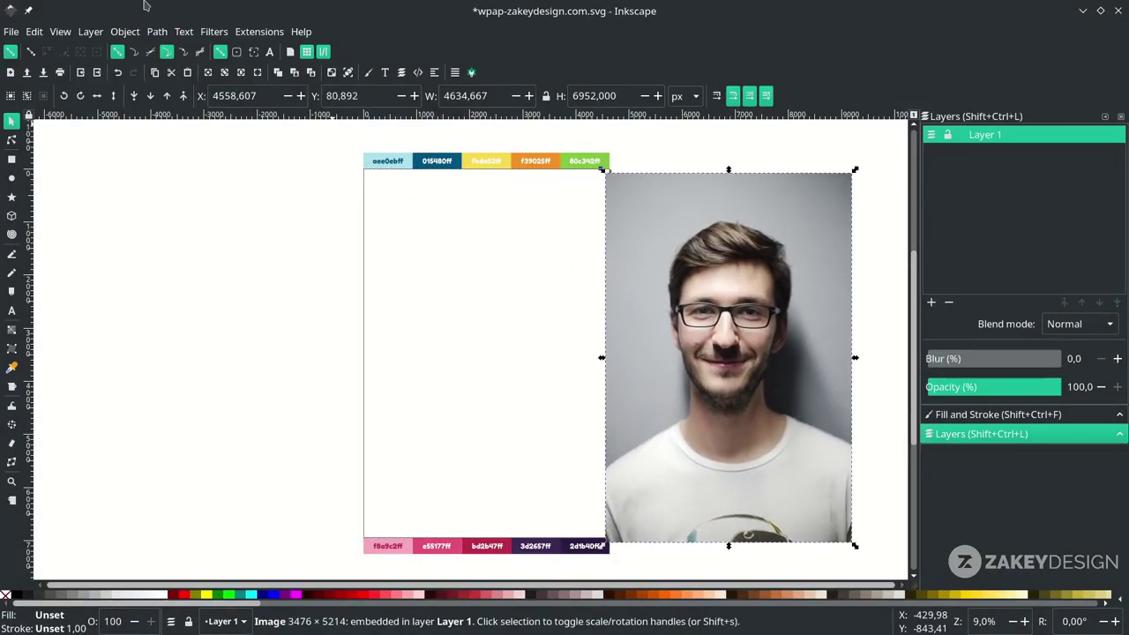
pyautogui.click(12, 30)
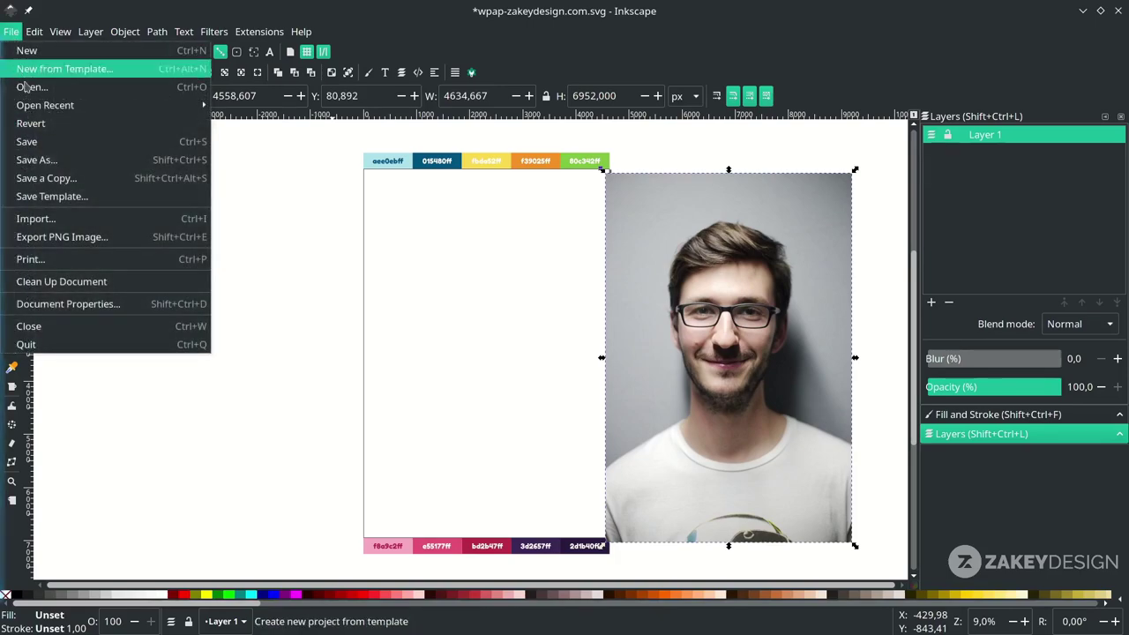
pyautogui.click(97, 303)
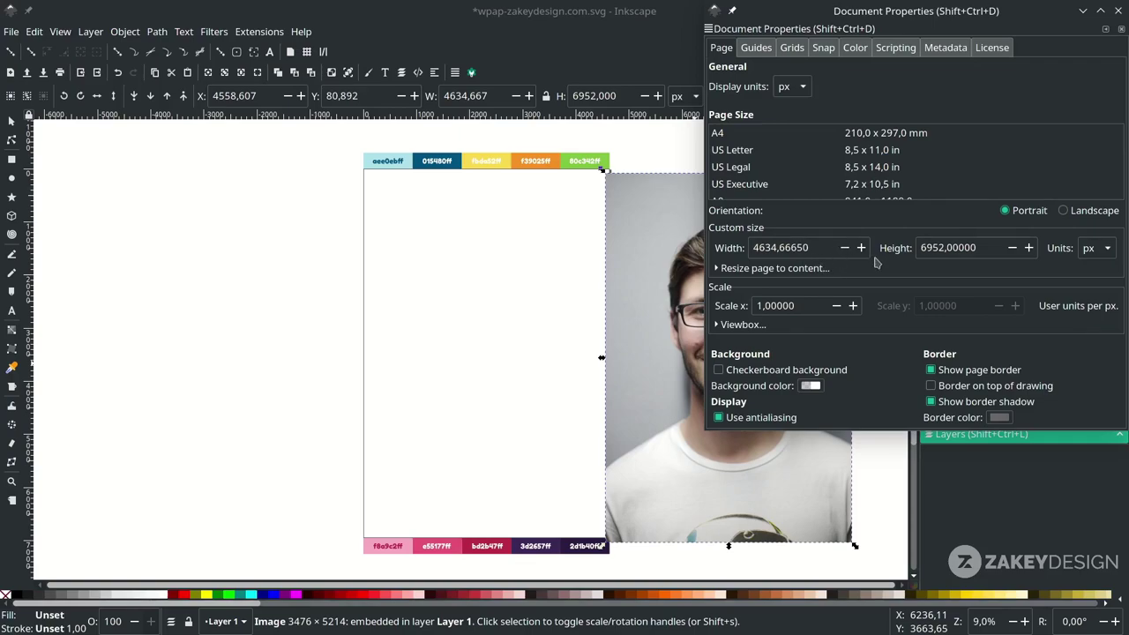
pyautogui.click(1118, 10)
# Move the portrait onto the page between the two rows of colour swatches and name its layer Image.
pyautogui.moveTo(797, 261); pyautogui.dragTo(555, 260)
pyautogui.press('Escape')
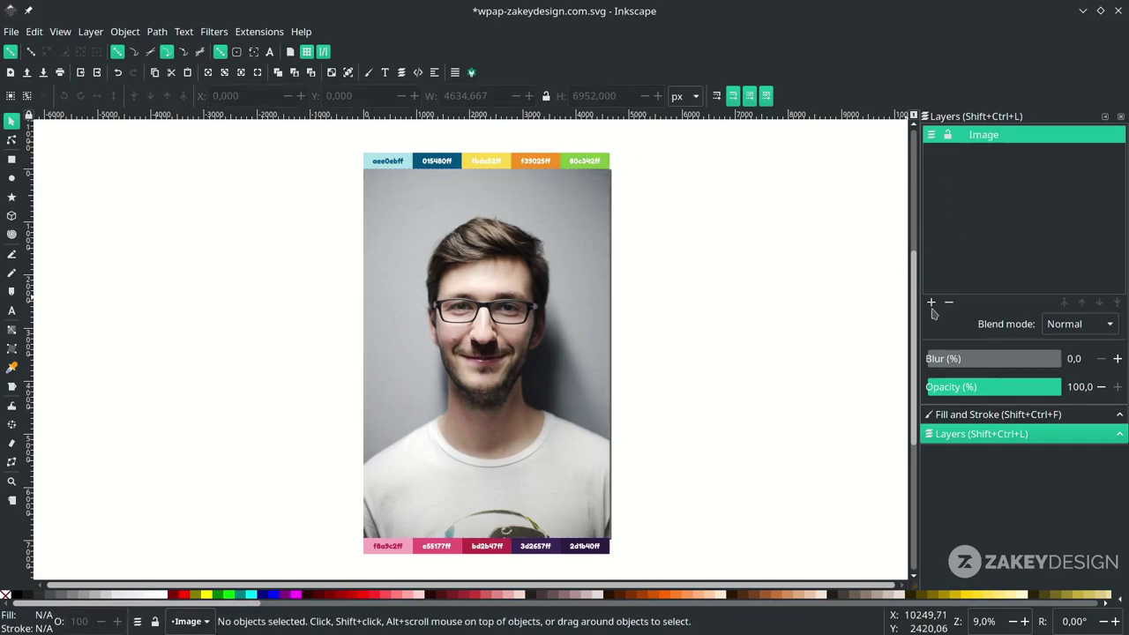
# Add a layer named WPAP above the Image layer, lock the Image layer and make WPAP the active layer.
pyautogui.click(931, 302)
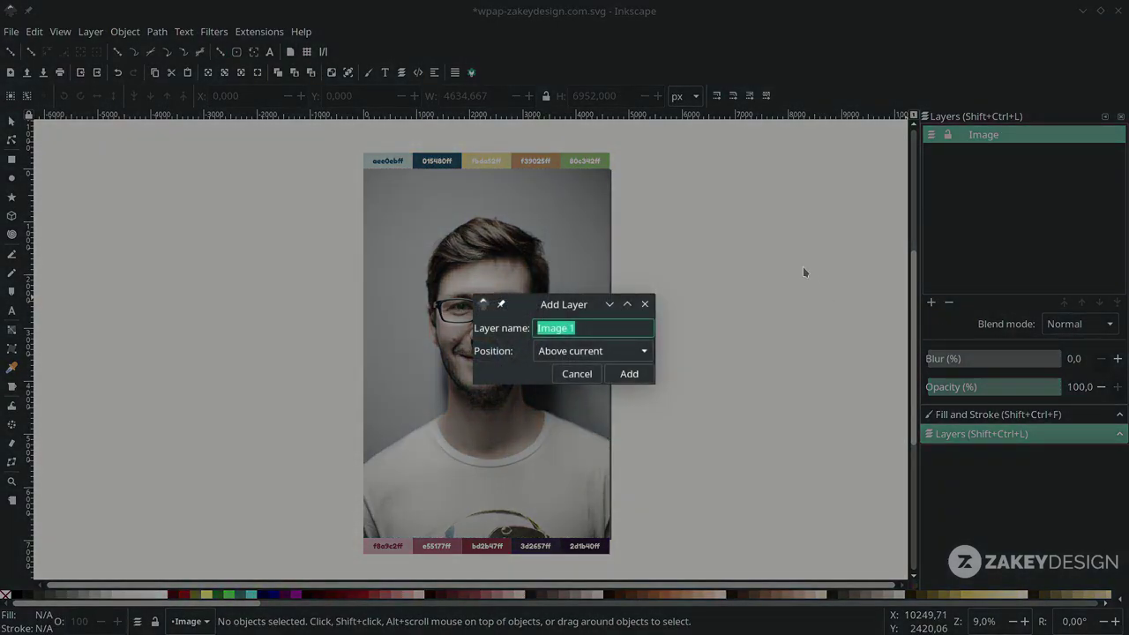
pyautogui.write('WPAP')
pyautogui.press('Return')
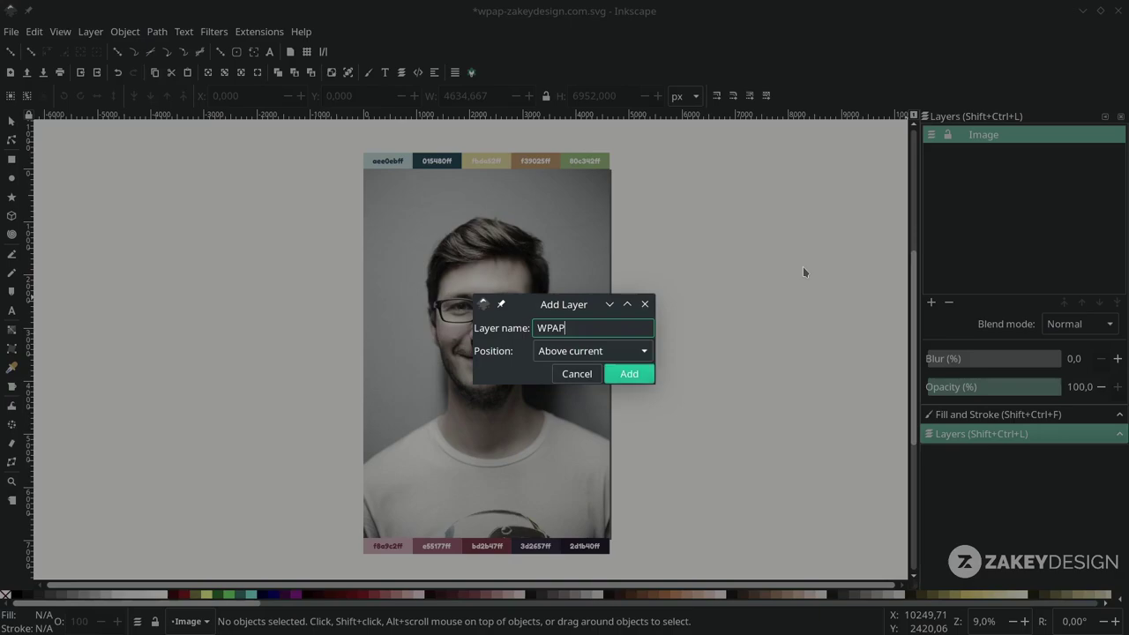
pyautogui.click(963, 155)
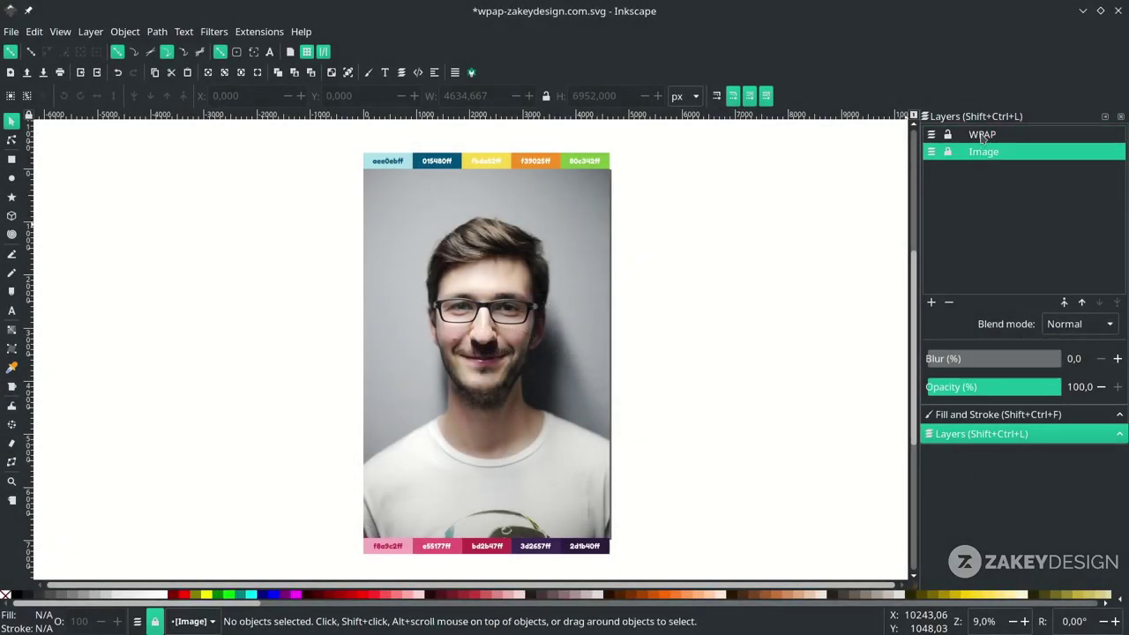
pyautogui.click(988, 134)
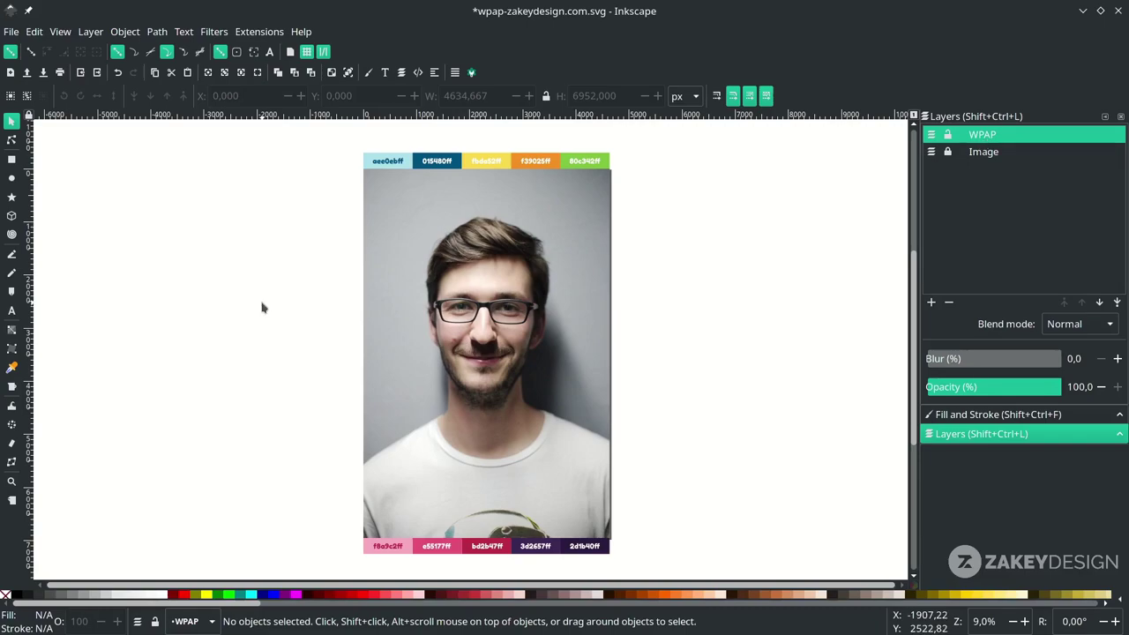
# Trace the eyebrow on the photo's left side as a closed polygon along the glasses frame, using the Bezier pen in straight-segment mode.
pyautogui.press('b')
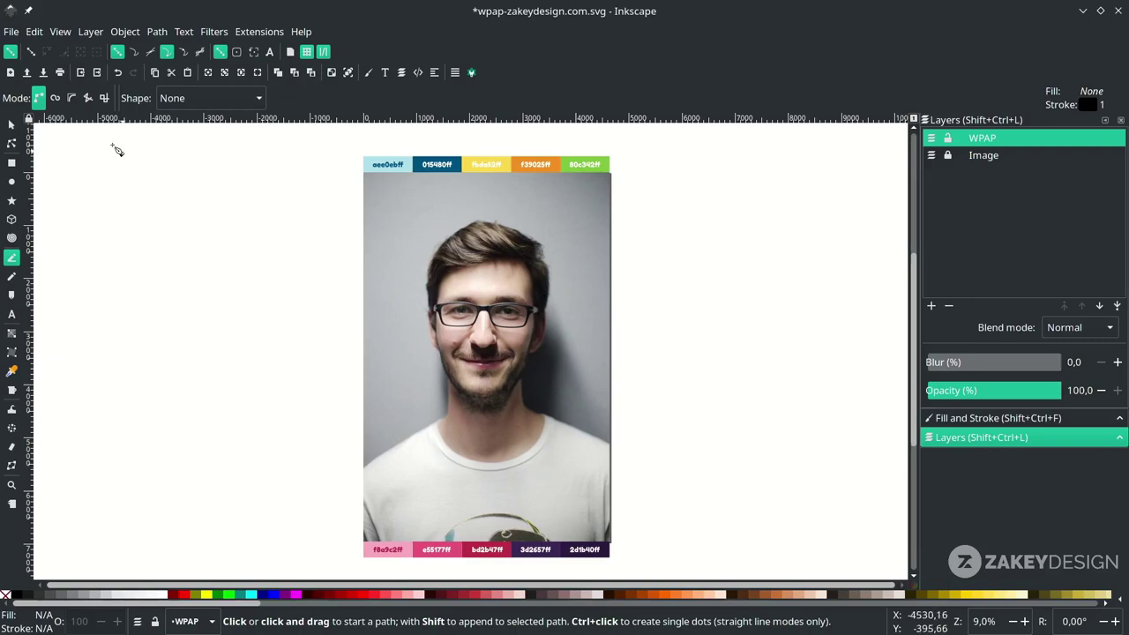
pyautogui.click(88, 99)
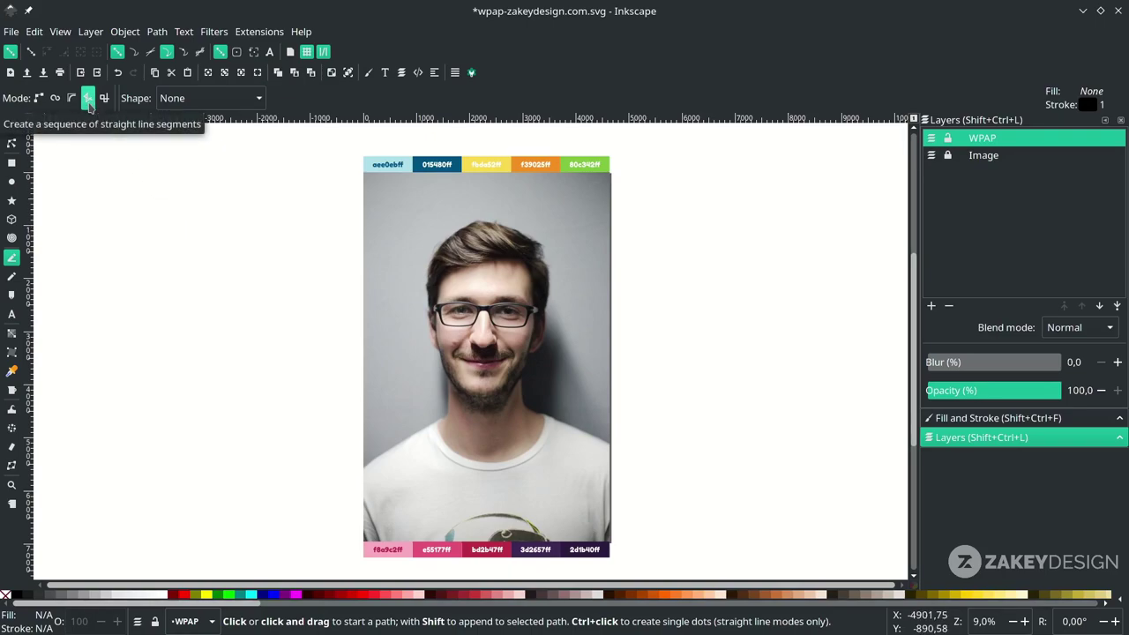
pyautogui.scroll(2, 516, 328)
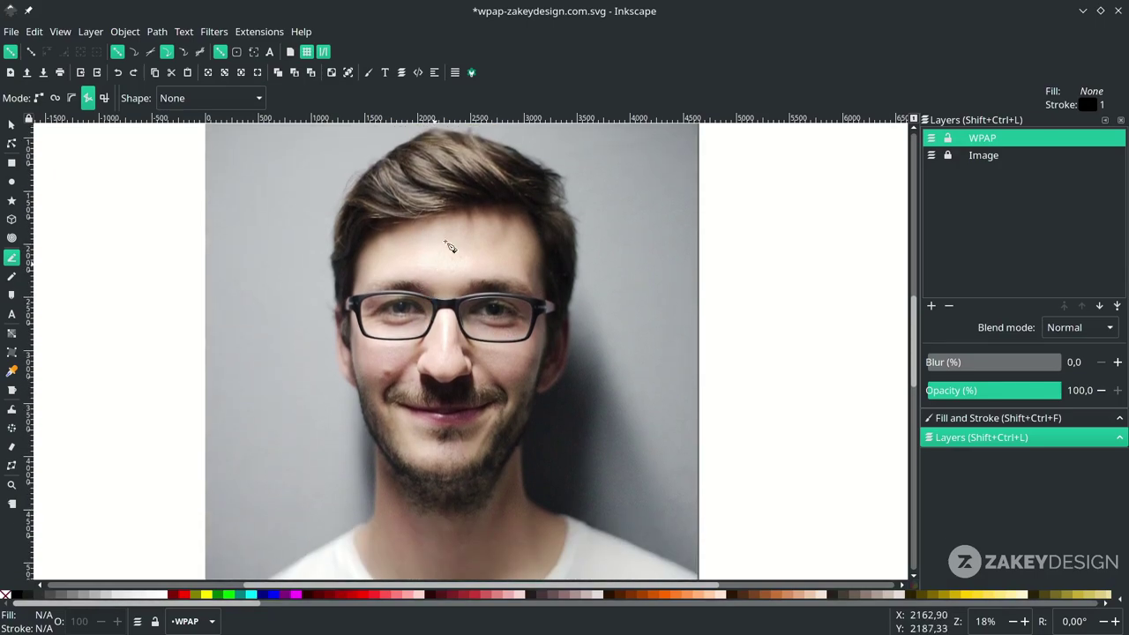
pyautogui.moveTo(383, 469); pyautogui.dragTo(453, 490)
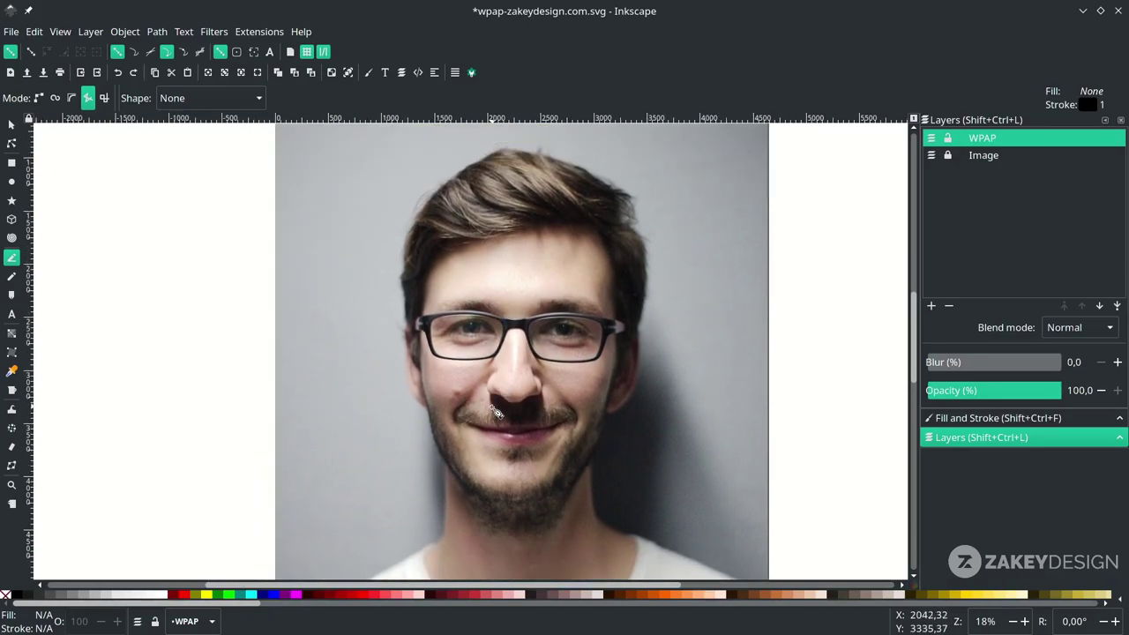
pyautogui.keyDown('ctrl'); pyautogui.scroll(5, 496, 410); pyautogui.keyUp('ctrl')
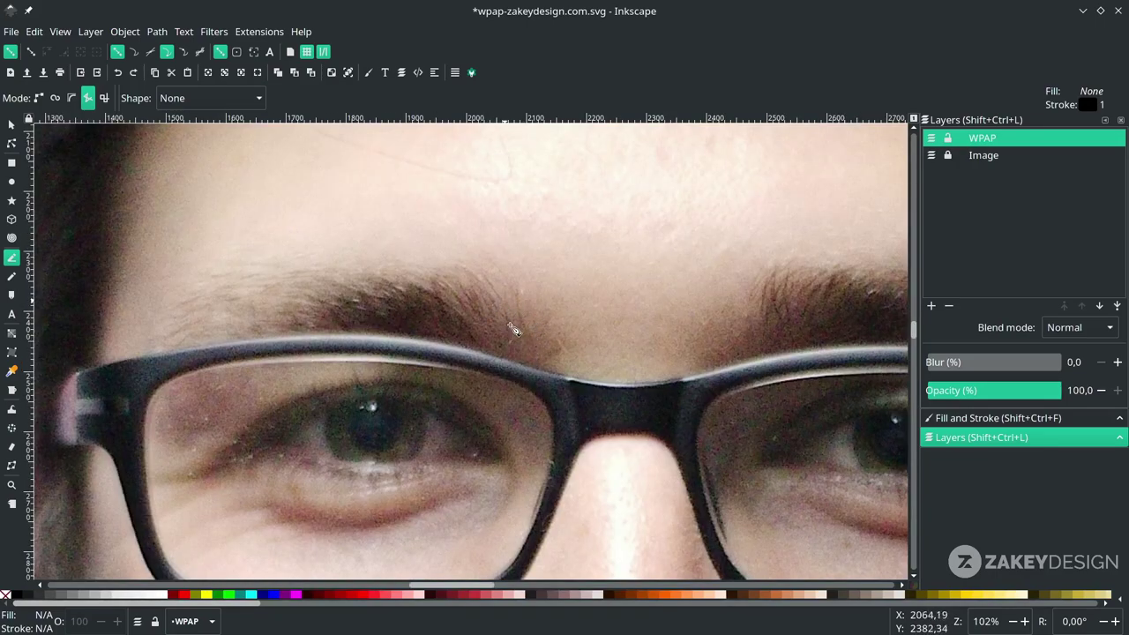
pyautogui.click(530, 360)
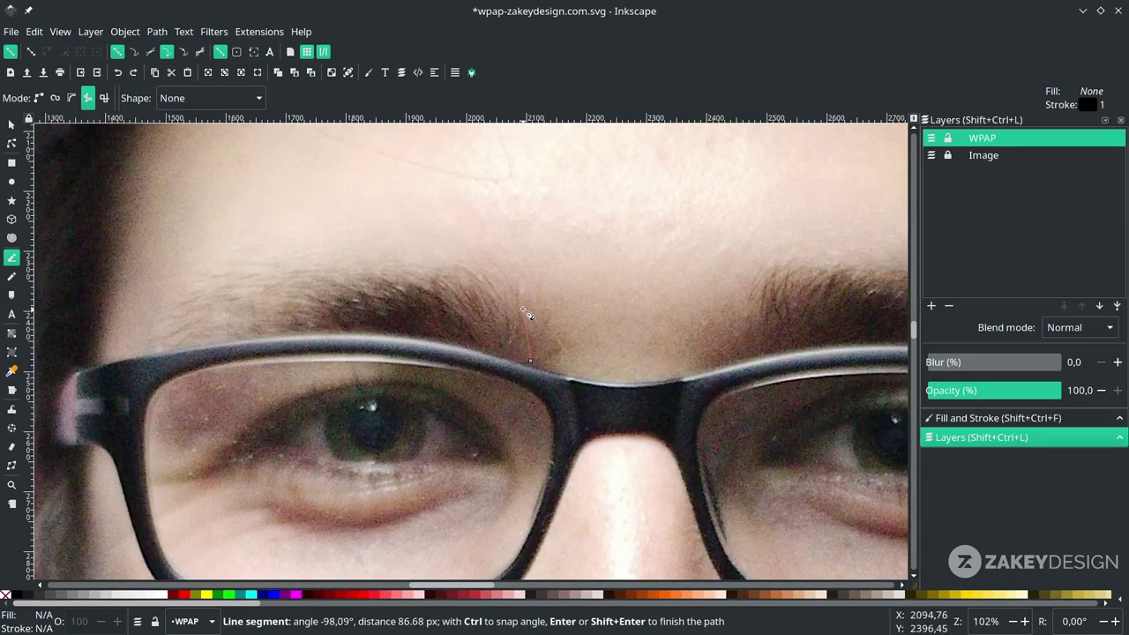
pyautogui.click(520, 307)
pyautogui.click(463, 275)
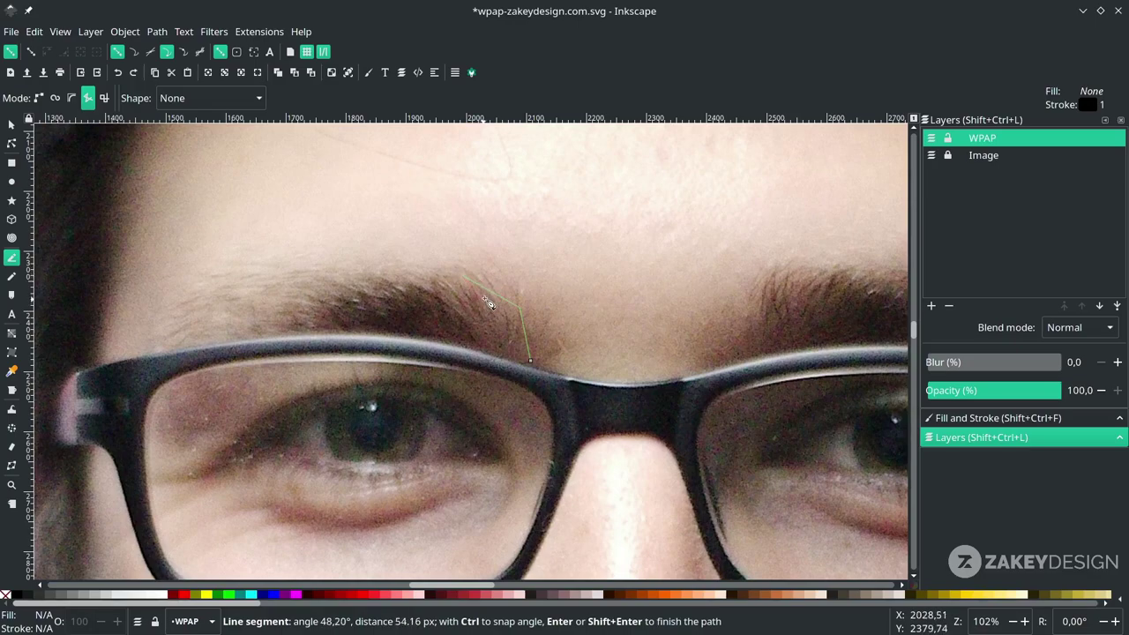
pyautogui.click(418, 278)
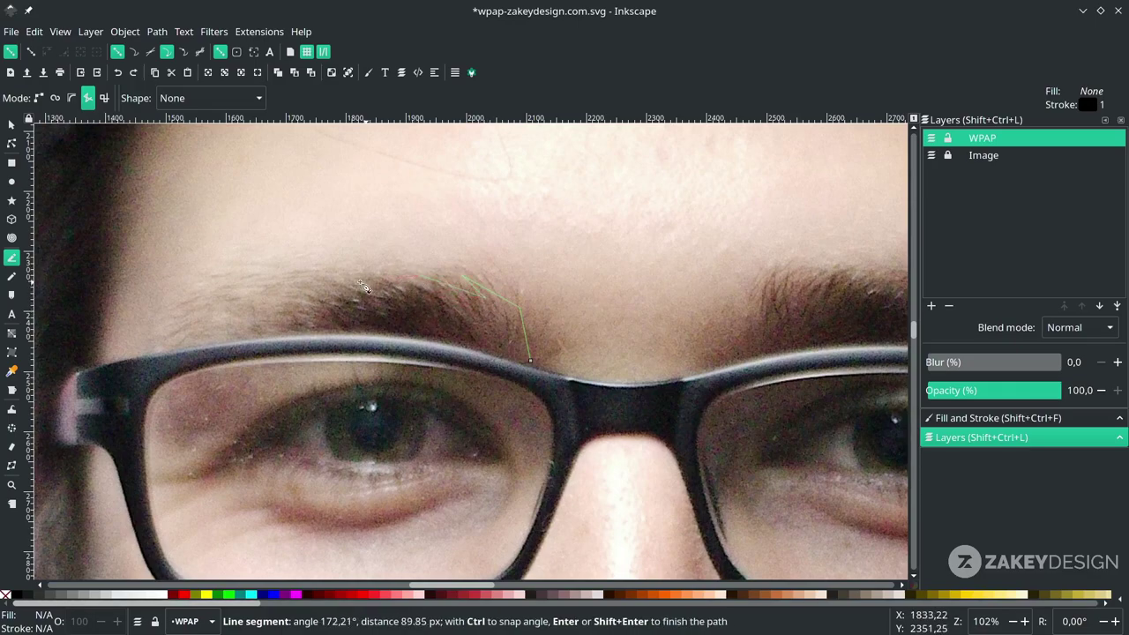
pyautogui.click(293, 280)
pyautogui.click(235, 320)
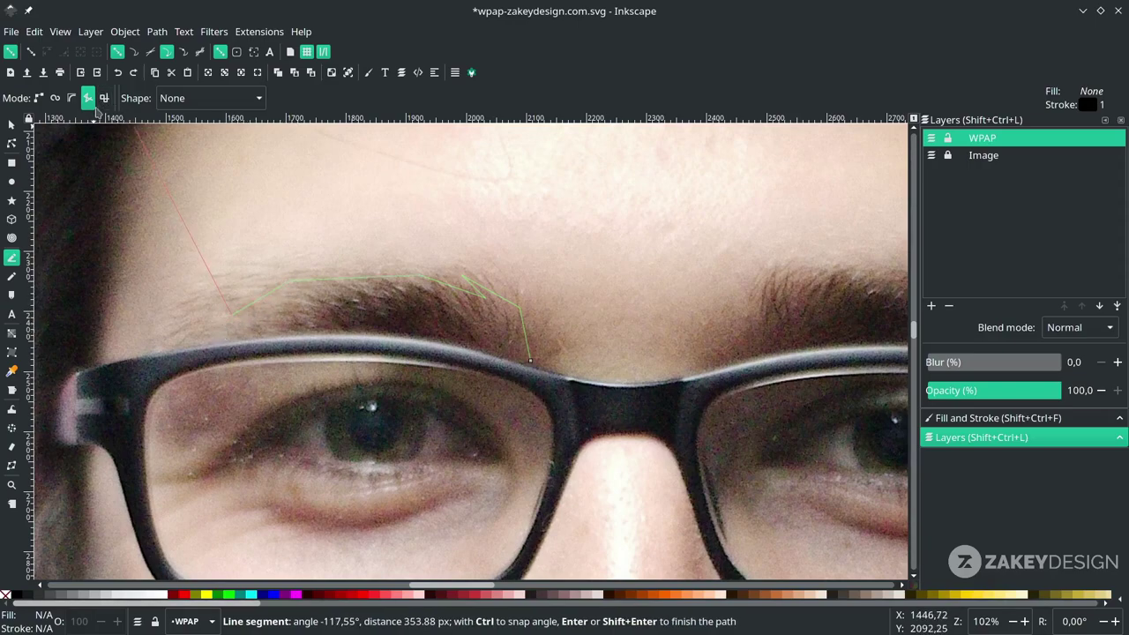
pyautogui.click(193, 352)
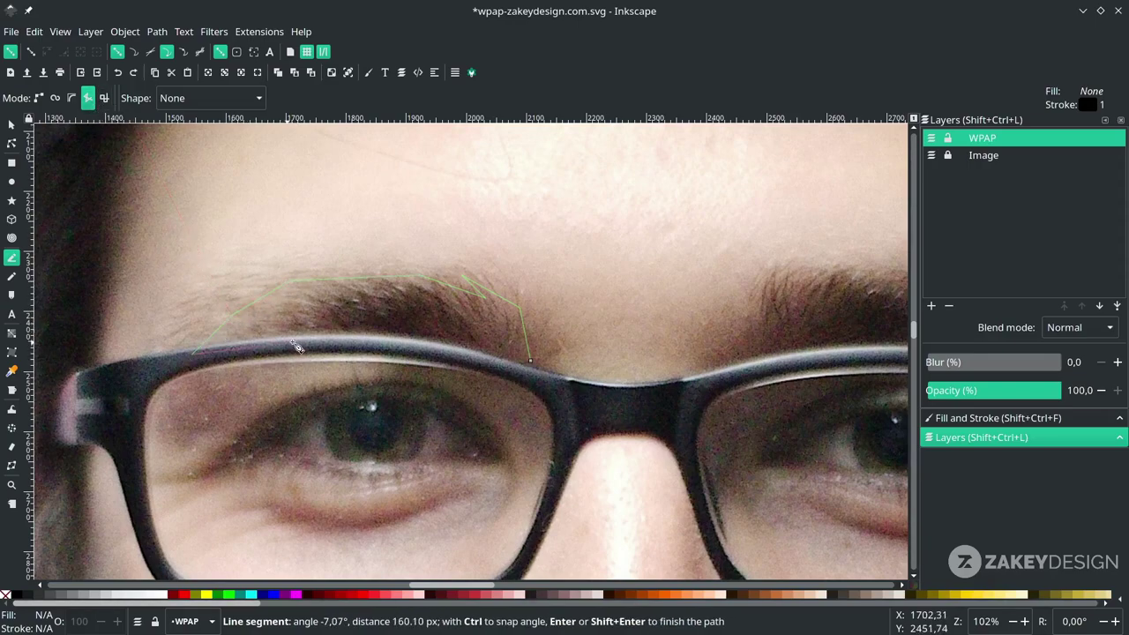
pyautogui.click(483, 367)
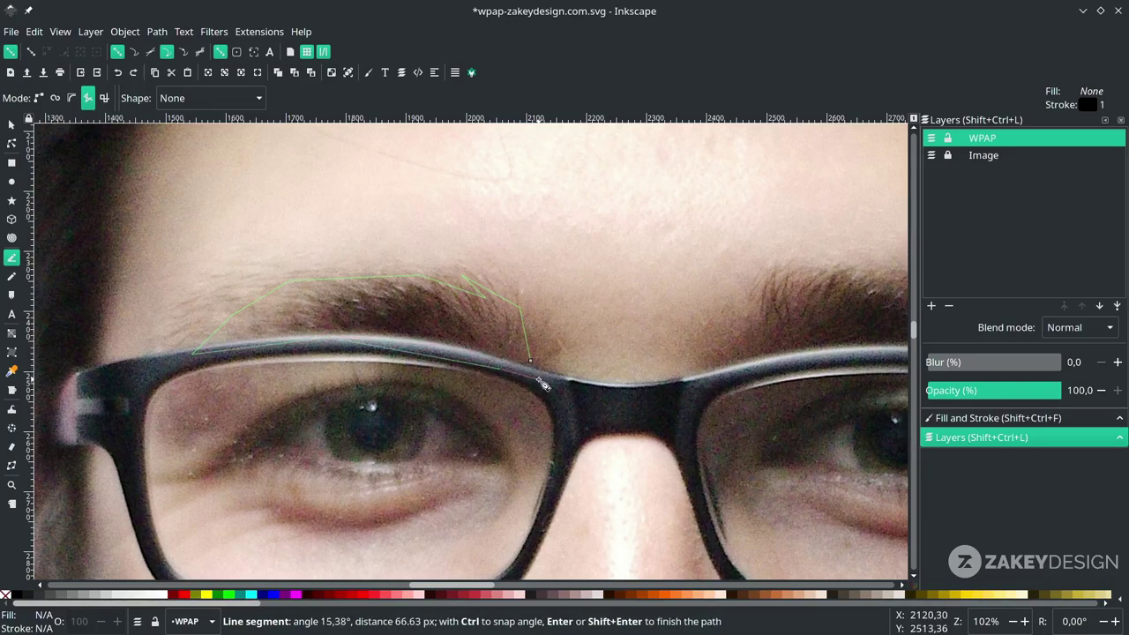
pyautogui.click(532, 364)
# Trace the dark upper-eyelid area over the left-hand eye as a closed polygon reaching both eye corners.
pyautogui.scroll(-2, 496, 338)
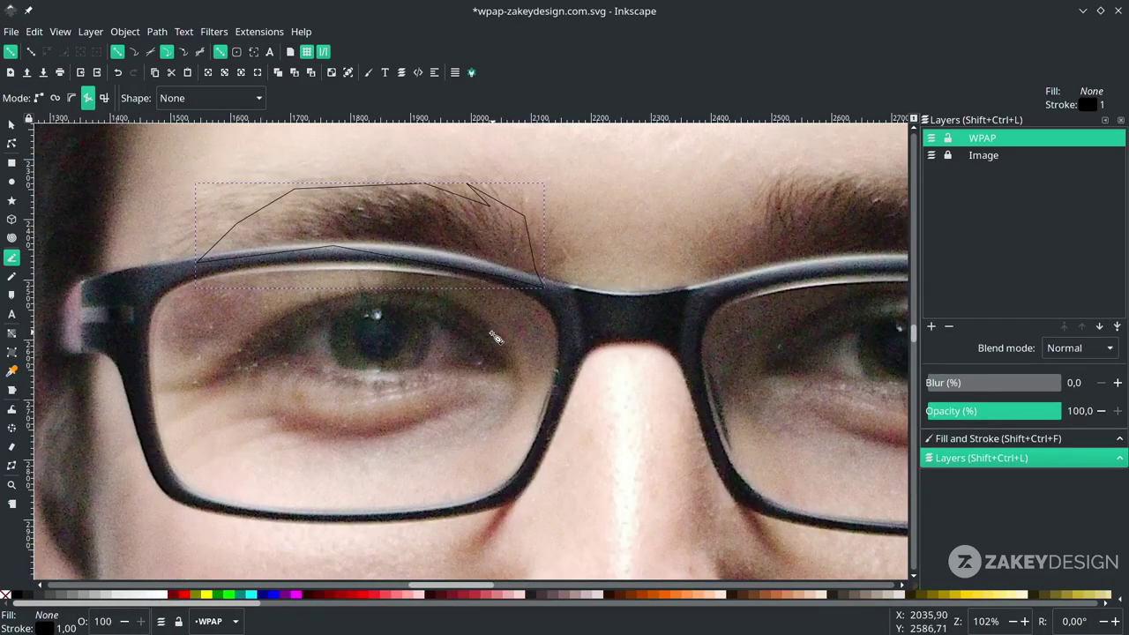
pyautogui.keyDown('ctrl'); pyautogui.scroll(1, 483, 315); pyautogui.keyUp('ctrl')
pyautogui.hscroll(-2, 546, 344)
pyautogui.press('Escape')
pyautogui.click(569, 359)
pyautogui.click(497, 284)
pyautogui.click(375, 276)
pyautogui.click(262, 311)
pyautogui.click(190, 362)
pyautogui.click(161, 405)
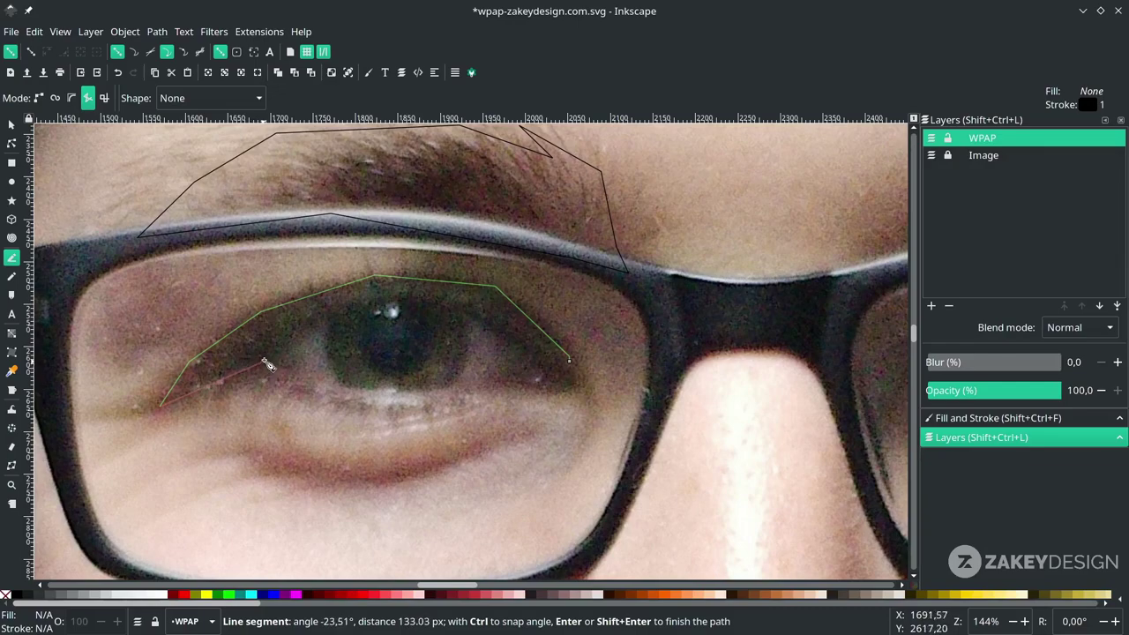
pyautogui.click(269, 364)
pyautogui.click(329, 308)
pyautogui.click(420, 300)
pyautogui.click(531, 339)
pyautogui.click(544, 368)
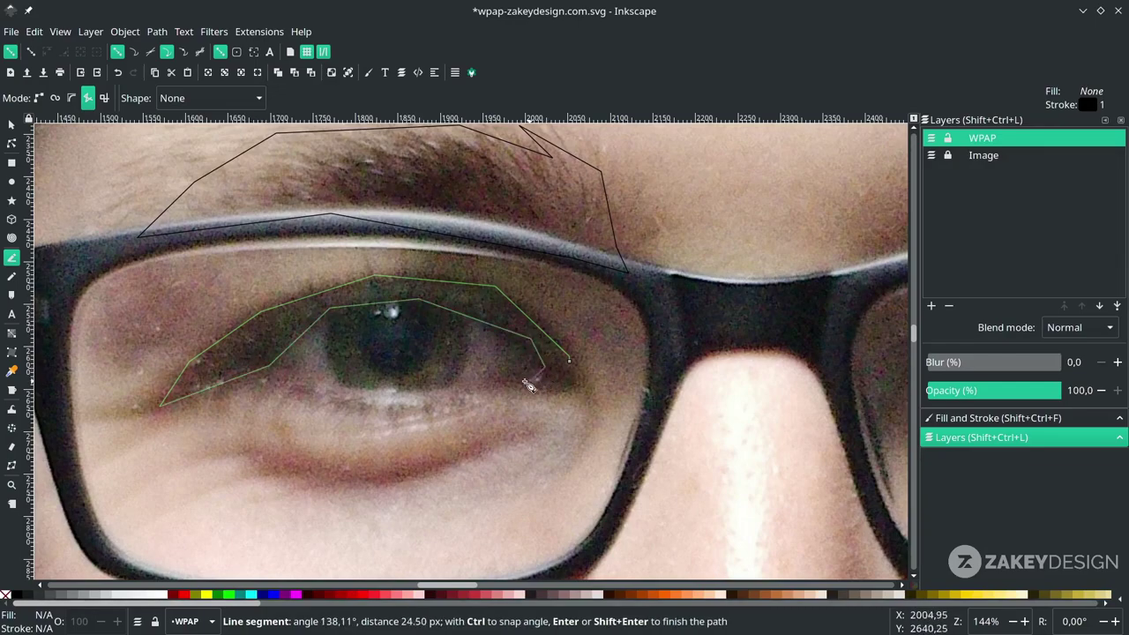
pyautogui.click(519, 380)
pyautogui.click(564, 373)
pyautogui.click(569, 360)
# Trace the full opening of the left-hand eye as a closed polygon below the upper-eyelid shape.
pyautogui.moveTo(339, 403); pyautogui.dragTo(377, 410)
pyautogui.press('Escape')
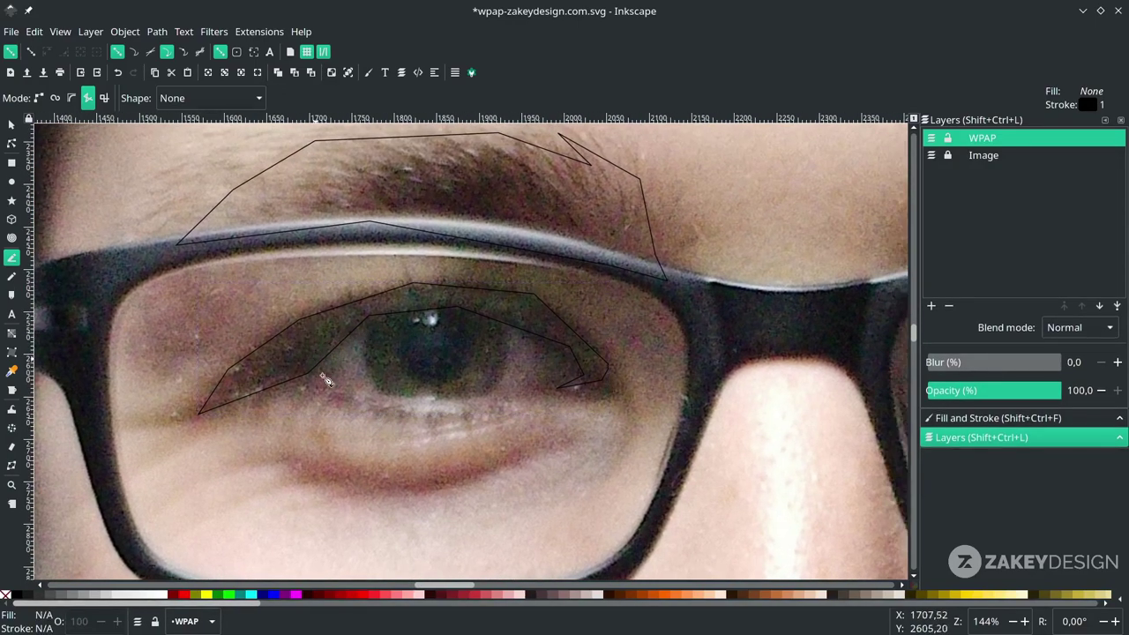
pyautogui.click(339, 327)
pyautogui.click(293, 367)
pyautogui.click(368, 390)
pyautogui.click(461, 398)
pyautogui.click(552, 388)
pyautogui.click(593, 373)
pyautogui.click(542, 324)
pyautogui.click(449, 307)
pyautogui.click(348, 324)
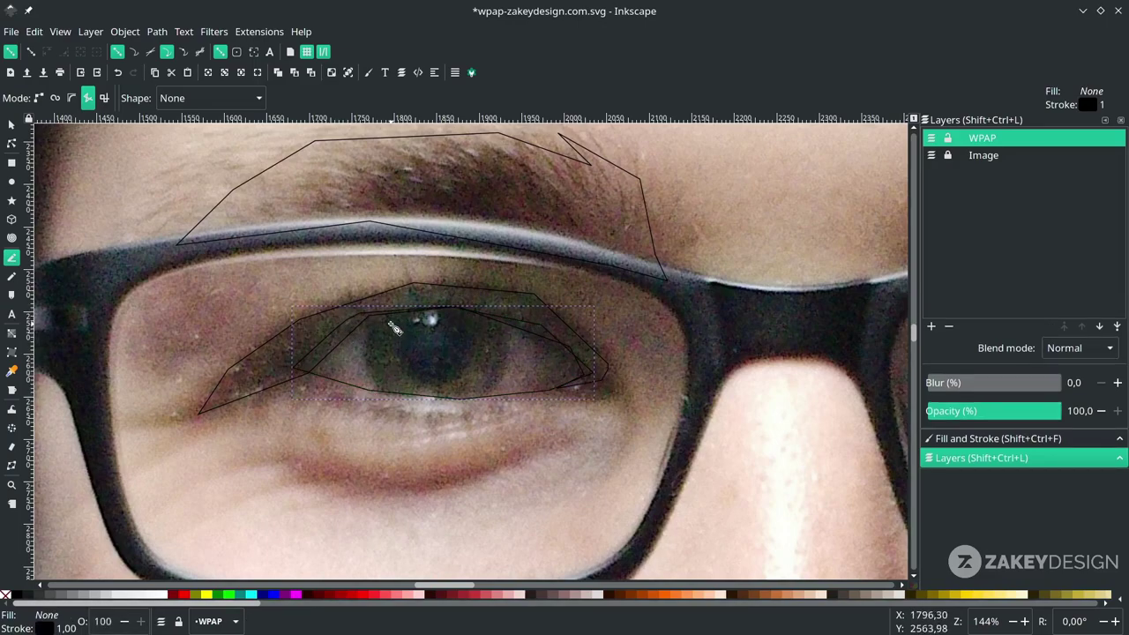
pyautogui.press('Escape')
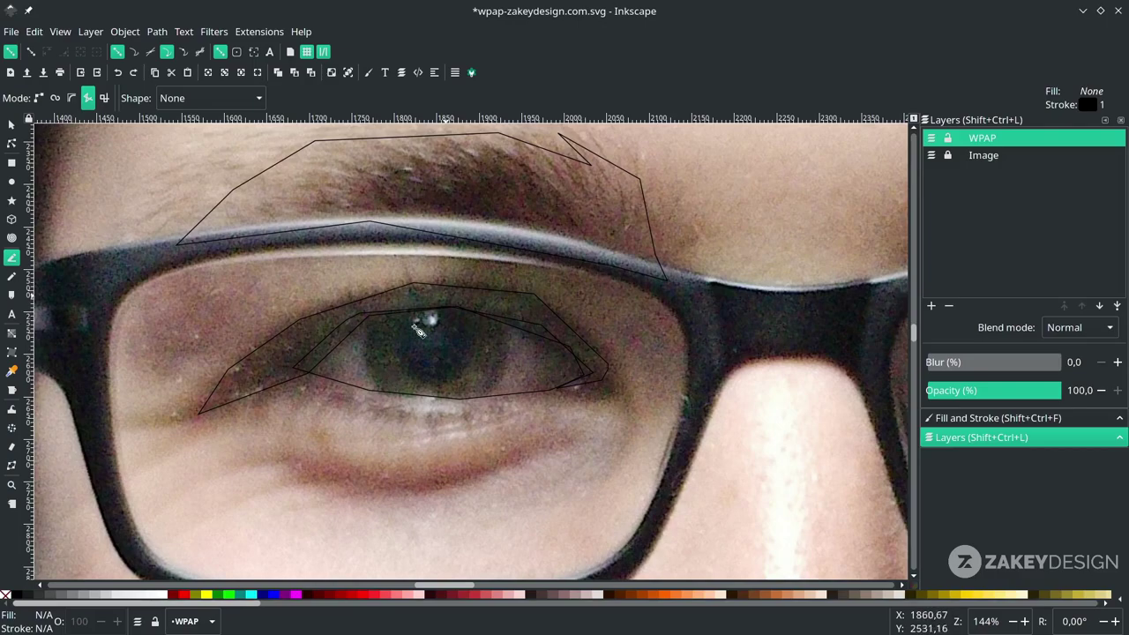
# Trace the iris of the left-hand eye as a closed straight-sided polygon inside the eye opening.
pyautogui.click(369, 314)
pyautogui.click(365, 356)
pyautogui.click(382, 393)
pyautogui.click(461, 398)
pyautogui.click(491, 391)
pyautogui.click(507, 360)
pyautogui.click(496, 317)
pyautogui.click(444, 303)
pyautogui.click(371, 308)
# Trace the shaded inner corner of the left-hand eye, on the nose side of the iris, as a closed polygon.
pyautogui.moveTo(538, 336); pyautogui.dragTo(487, 352)
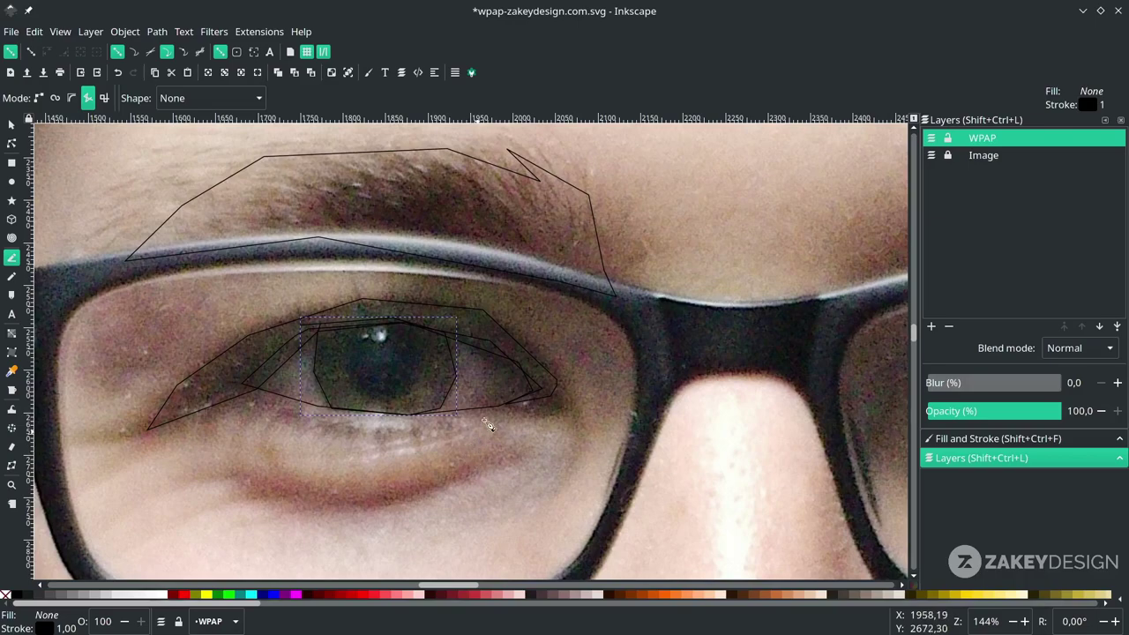
pyautogui.moveTo(485, 371); pyautogui.dragTo(490, 346)
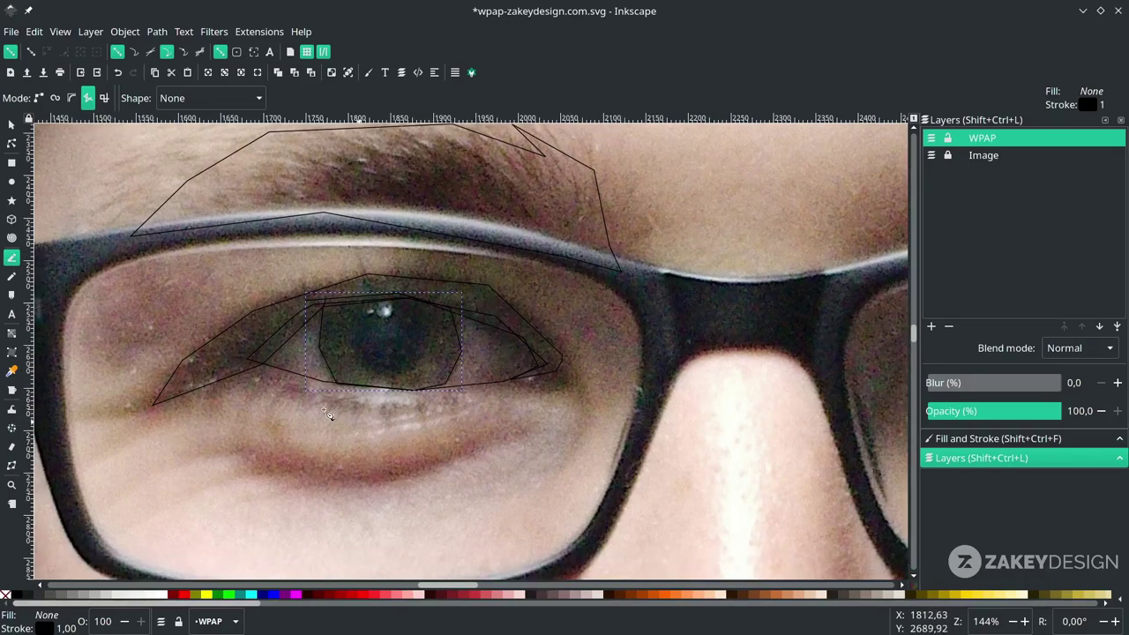
pyautogui.click(471, 307)
pyautogui.press('Escape')
pyautogui.click(471, 307)
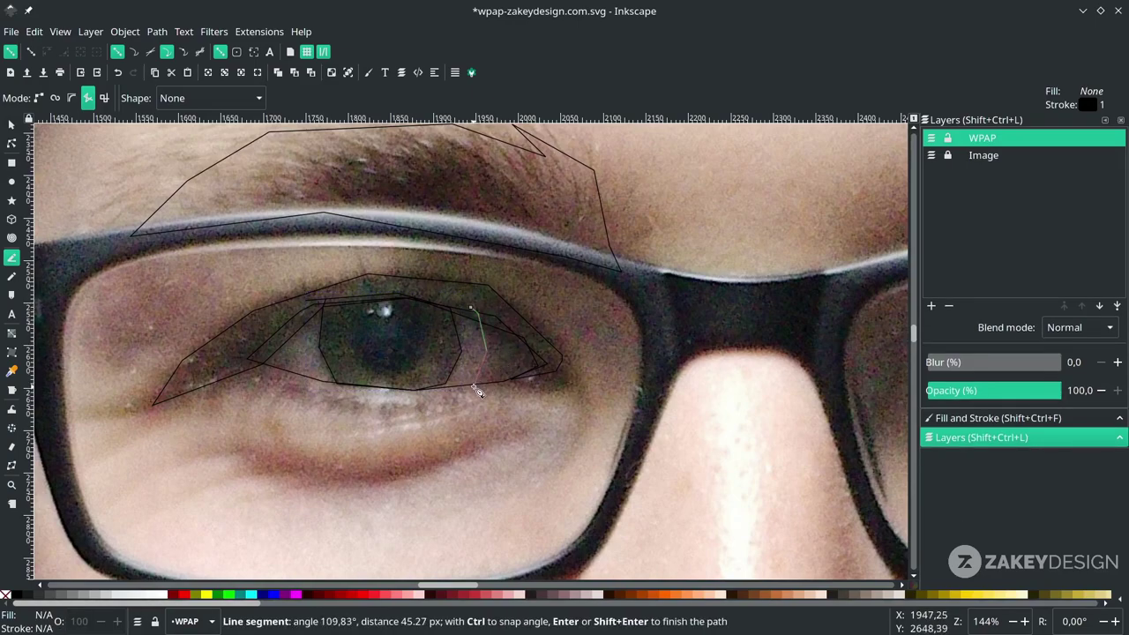
pyautogui.click(478, 381)
pyautogui.click(543, 370)
pyautogui.click(529, 328)
pyautogui.click(472, 308)
# Trace the shaded outer corner of the left-hand eye, on the temple side of the iris, as a closed polygon.
pyautogui.moveTo(360, 382); pyautogui.dragTo(471, 363)
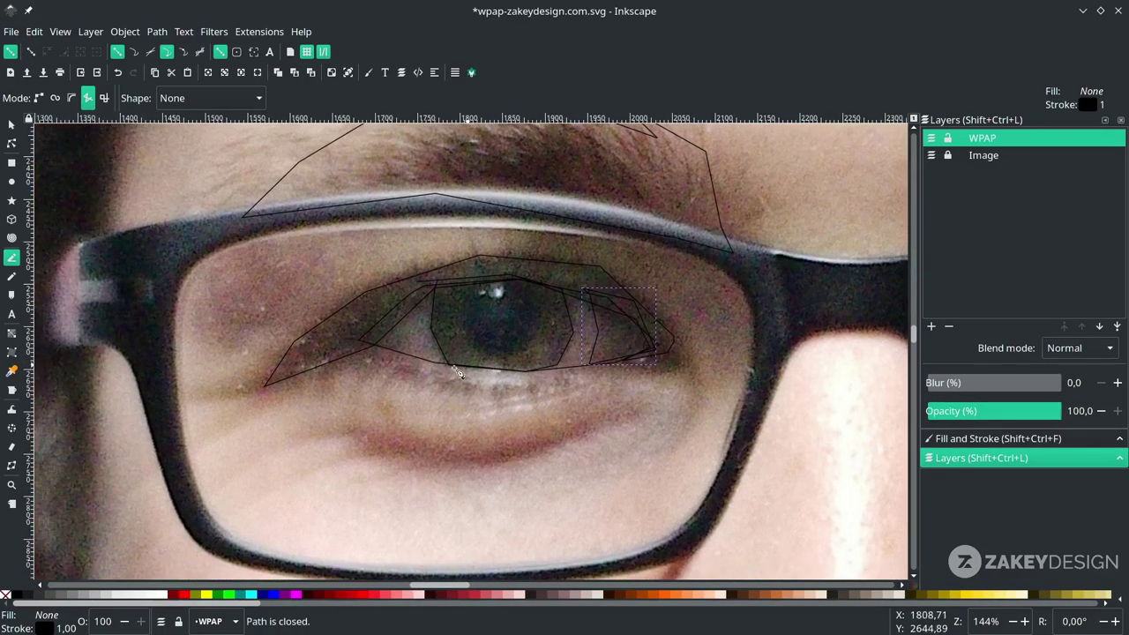
pyautogui.click(425, 285)
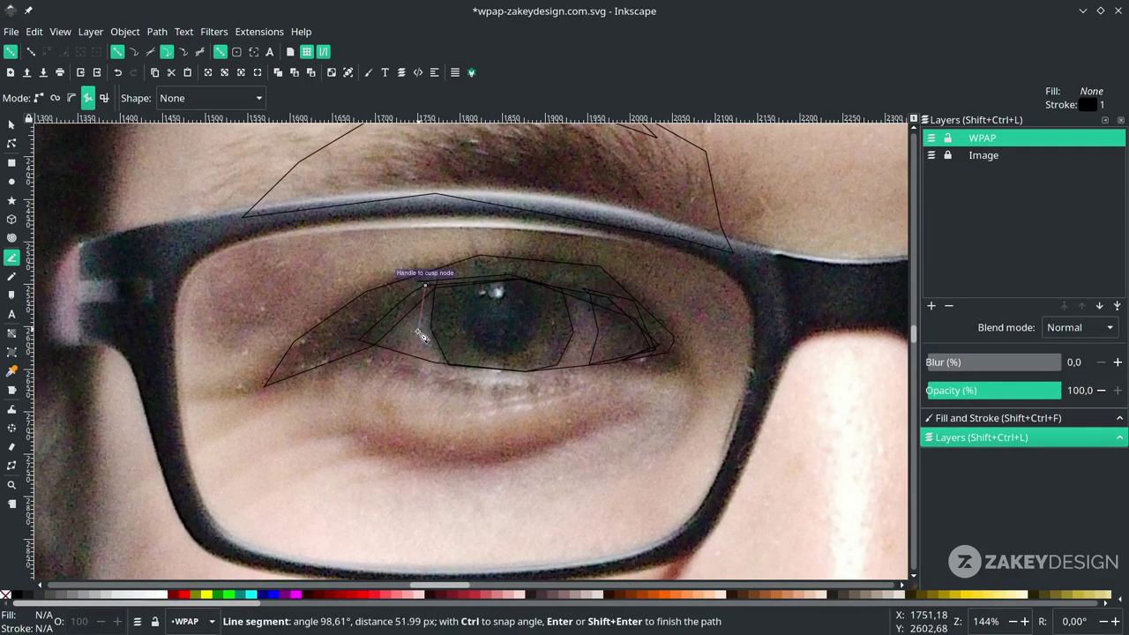
pyautogui.click(435, 364)
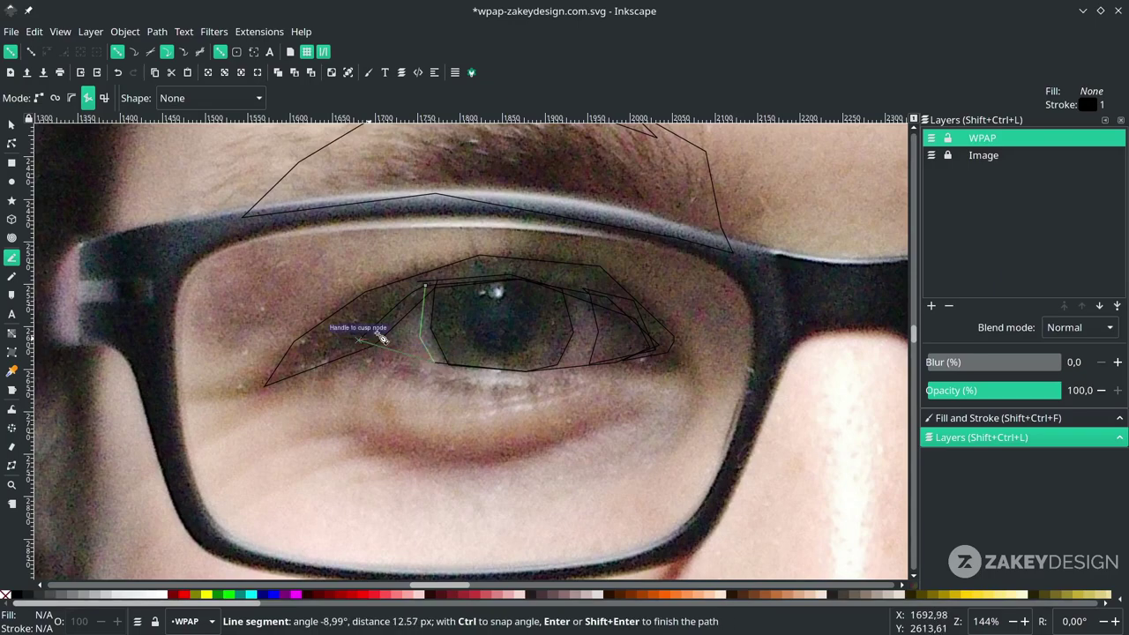
pyautogui.click(360, 340)
pyautogui.click(425, 286)
# Trace a closed crescent-shaped band along the lower part of the iris, around the pupil.
pyautogui.scroll(2, 459, 313)
pyautogui.moveTo(459, 312); pyautogui.dragTo(319, 314)
pyautogui.click(319, 315)
pyautogui.click(357, 374)
pyautogui.click(410, 397)
pyautogui.click(468, 366)
pyautogui.click(487, 311)
pyautogui.click(520, 313)
pyautogui.click(511, 378)
pyautogui.click(414, 423)
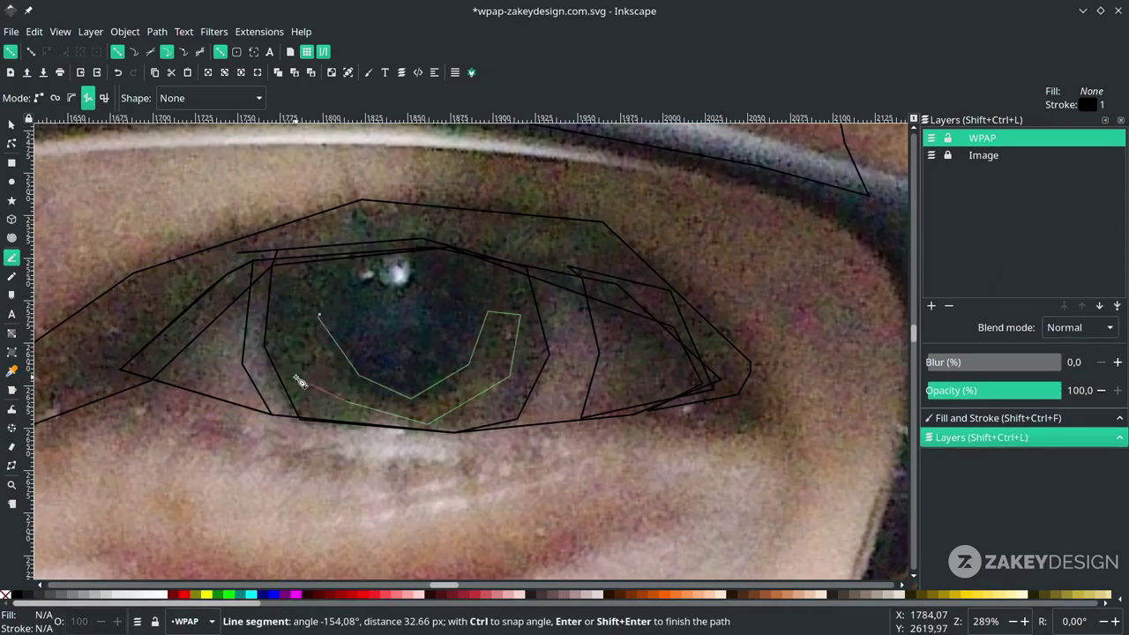
pyautogui.click(299, 344)
pyautogui.click(319, 315)
# Trace the light reflection at the top of the pupil as a small closed four-sided shape.
pyautogui.click(381, 261)
pyautogui.click(369, 298)
pyautogui.click(418, 295)
pyautogui.click(421, 251)
pyautogui.click(381, 261)
# Trace the reddish crease beneath the left-hand eye as a closed crescent-like polygon.
pyautogui.scroll(-5, 377, 281)
pyautogui.scroll(-2, 364, 369)
pyautogui.press('Escape')
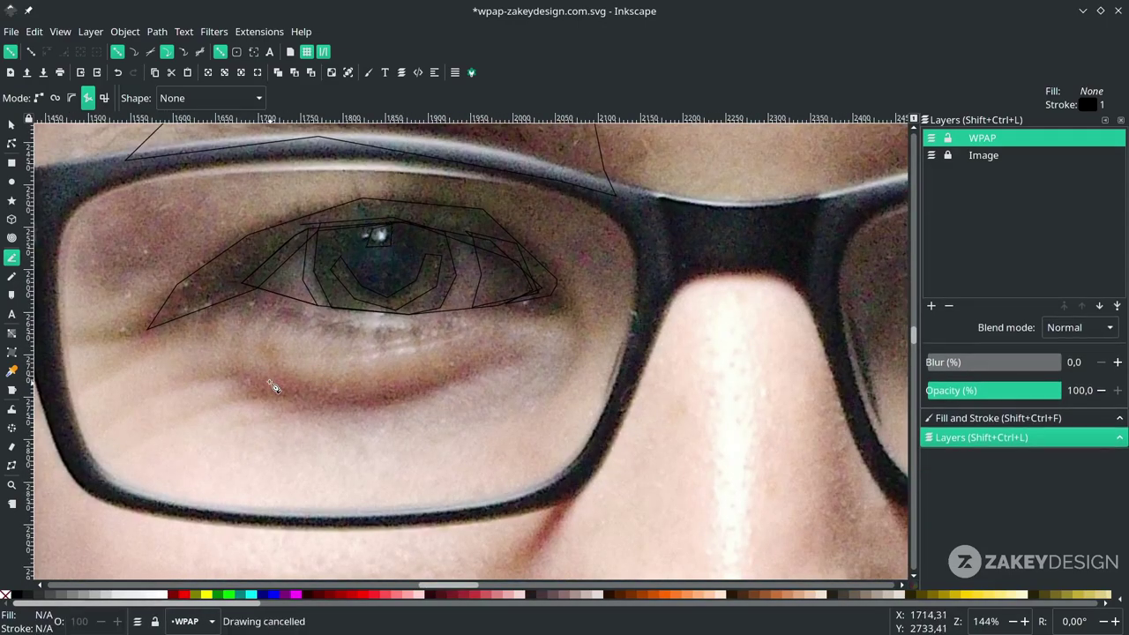
pyautogui.click(243, 359)
pyautogui.click(351, 394)
pyautogui.click(532, 344)
pyautogui.click(366, 414)
pyautogui.click(301, 413)
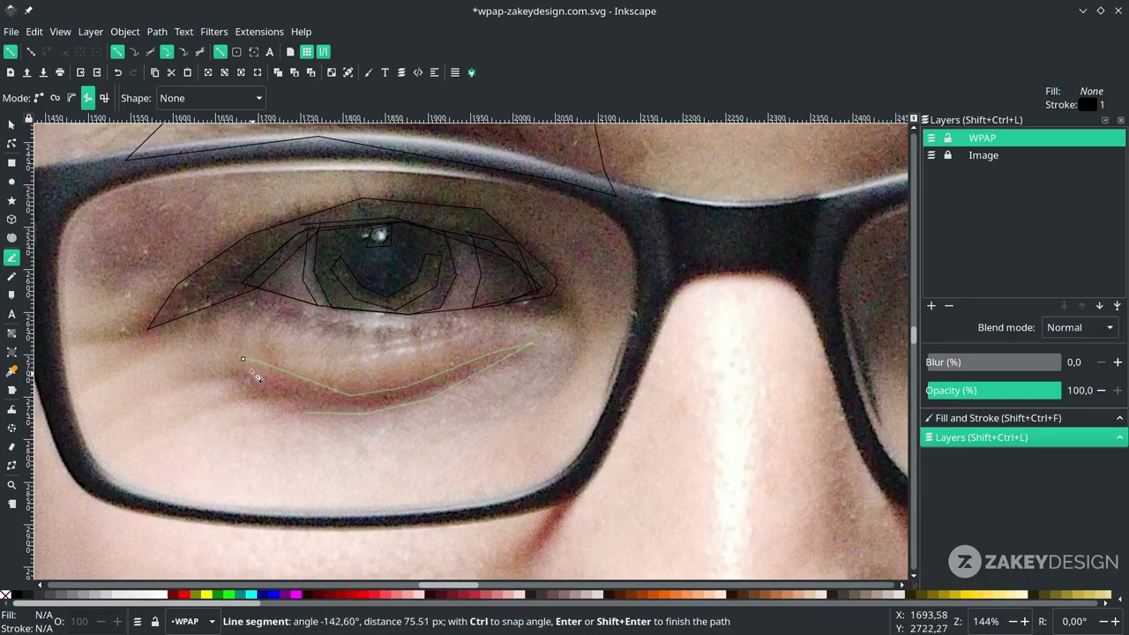
pyautogui.click(243, 359)
pyautogui.scroll(1, 500, 358)
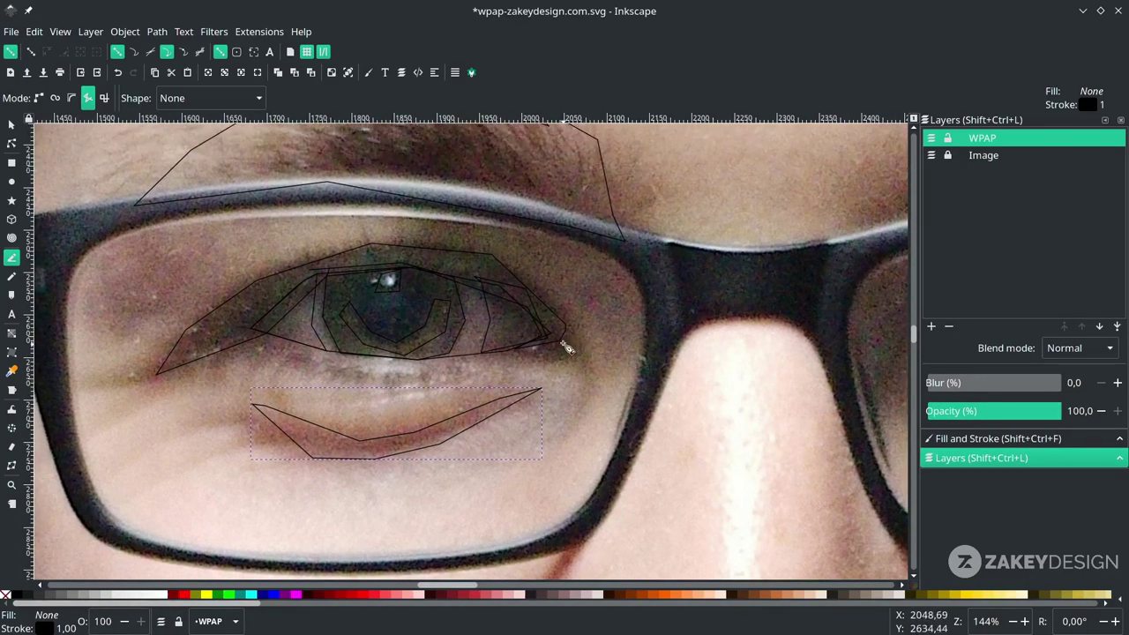
# Trace the shaded skin between the nose-side corner of the left-hand eye and the glasses frame as a closed polygon.
pyautogui.click(566, 330)
pyautogui.click(641, 368)
pyautogui.click(644, 305)
pyautogui.click(629, 262)
pyautogui.click(548, 229)
pyautogui.click(479, 224)
pyautogui.click(499, 255)
pyautogui.click(566, 330)
# Trace the upper eyelid area between the eye and the top of the glasses frame as a closed polygon.
pyautogui.click(541, 244)
pyautogui.click(353, 237)
pyautogui.click(300, 304)
pyautogui.click(428, 264)
pyautogui.click(565, 284)
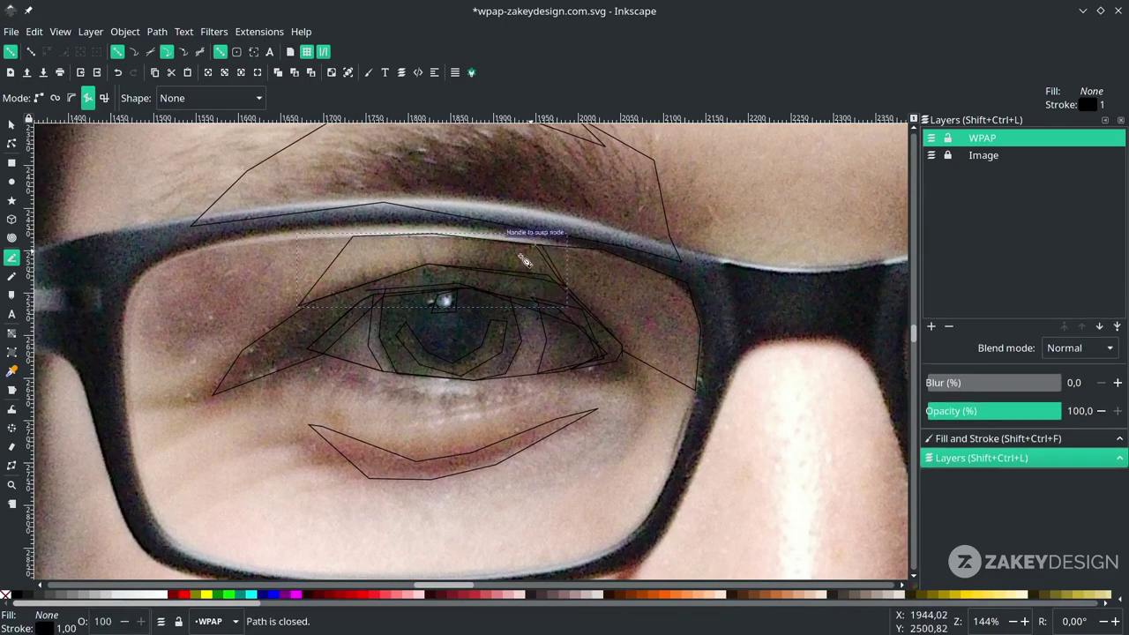
pyautogui.click(541, 244)
# Trace the temple-side skin area between the eyelid and the glasses frame as a closed polygon.
pyautogui.hscroll(-5, 541, 244)
pyautogui.click(550, 239)
pyautogui.click(330, 271)
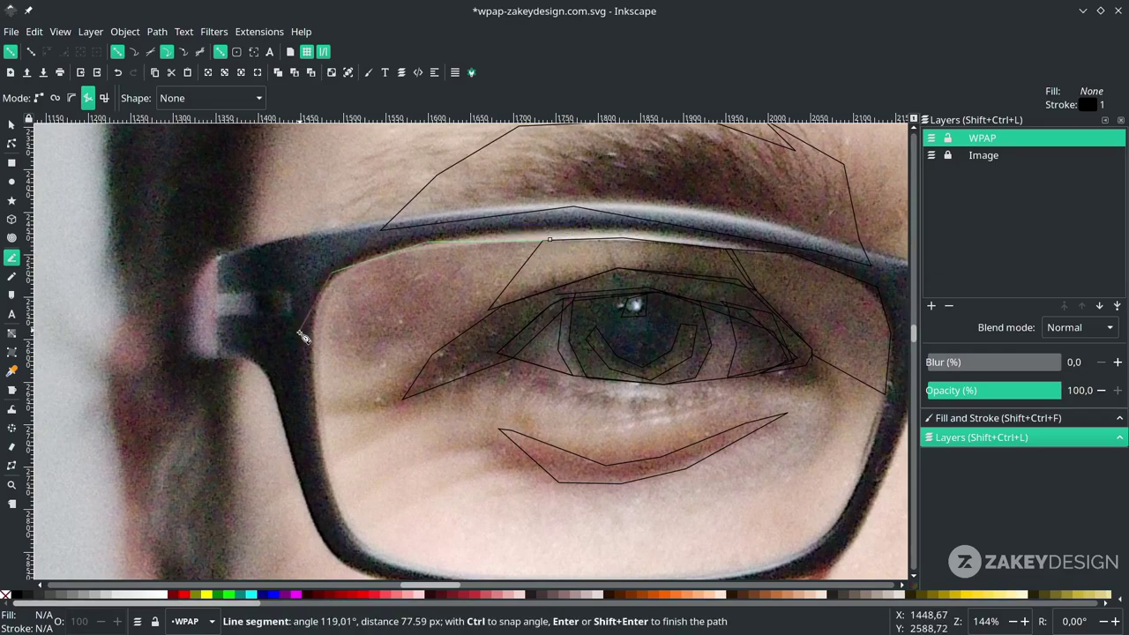
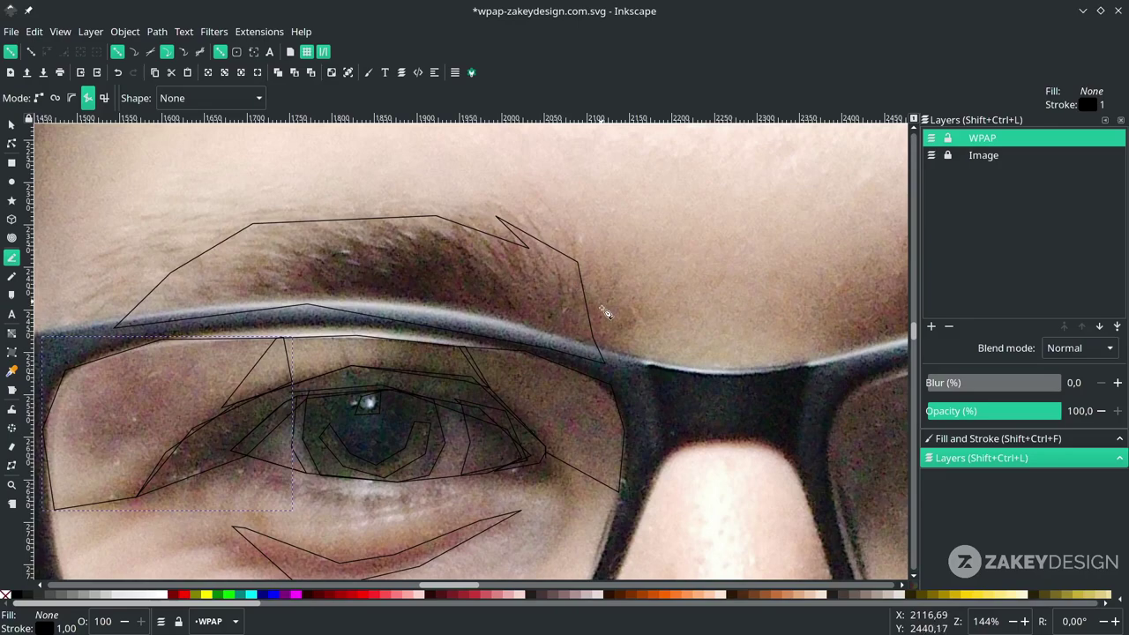
# Trace a larger closed outline around the existing left-hand eyebrow shape, extending down to the glasses frame, and leave it deselected.
pyautogui.click(613, 354)
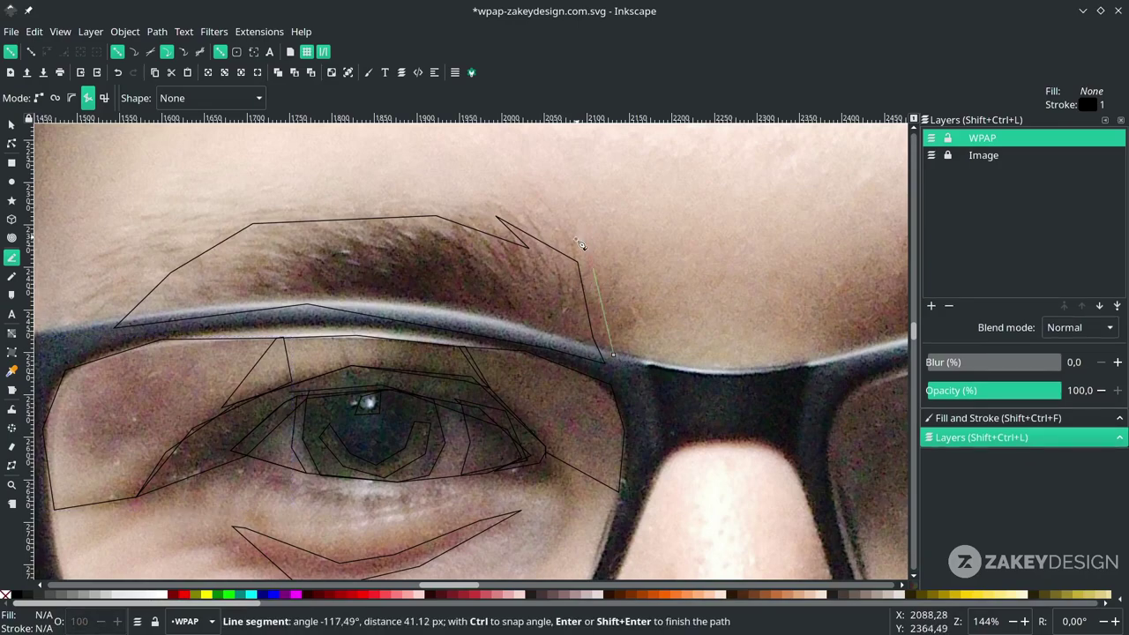
pyautogui.click(495, 200)
pyautogui.click(459, 195)
pyautogui.click(488, 207)
pyautogui.click(374, 194)
pyautogui.moveTo(333, 200); pyautogui.dragTo(452, 204)
pyautogui.click(358, 209)
pyautogui.click(234, 285)
pyautogui.click(211, 354)
pyautogui.click(413, 312)
pyautogui.click(731, 372)
pyautogui.click(732, 351)
pyautogui.moveTo(564, 379); pyautogui.dragTo(491, 340)
pyautogui.press('s')
pyautogui.press('Escape')
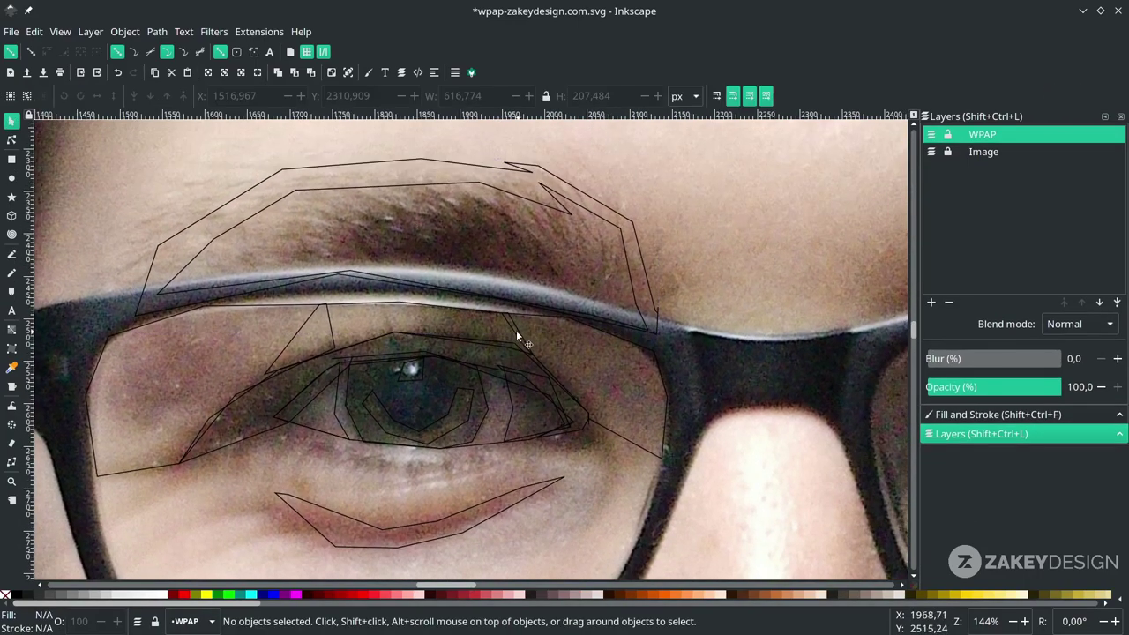
# Fill the inner eyebrow shape with dark purple 3d2657 from the palette below the photo and check its colour code in Fill and Stroke.
pyautogui.keyDown('ctrl'); pyautogui.scroll(-3, 512, 244); pyautogui.keyUp('ctrl')
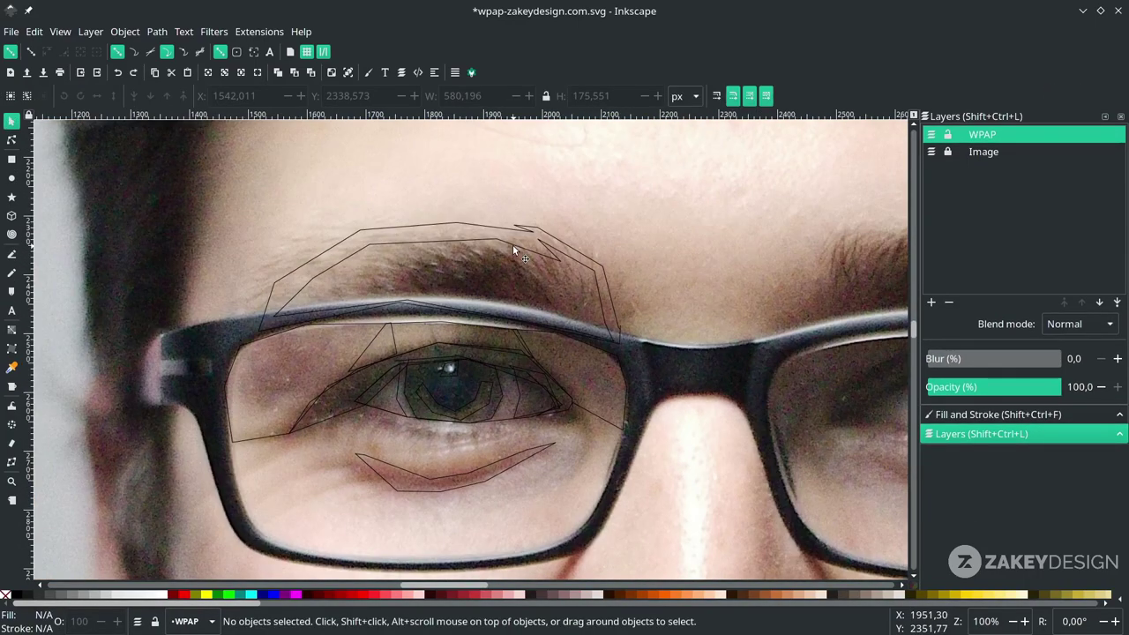
pyautogui.click(512, 244)
pyautogui.keyDown('ctrl'); pyautogui.scroll(-2, 544, 325); pyautogui.keyUp('ctrl')
pyautogui.press('d')
pyautogui.scroll(-6, 544, 325)
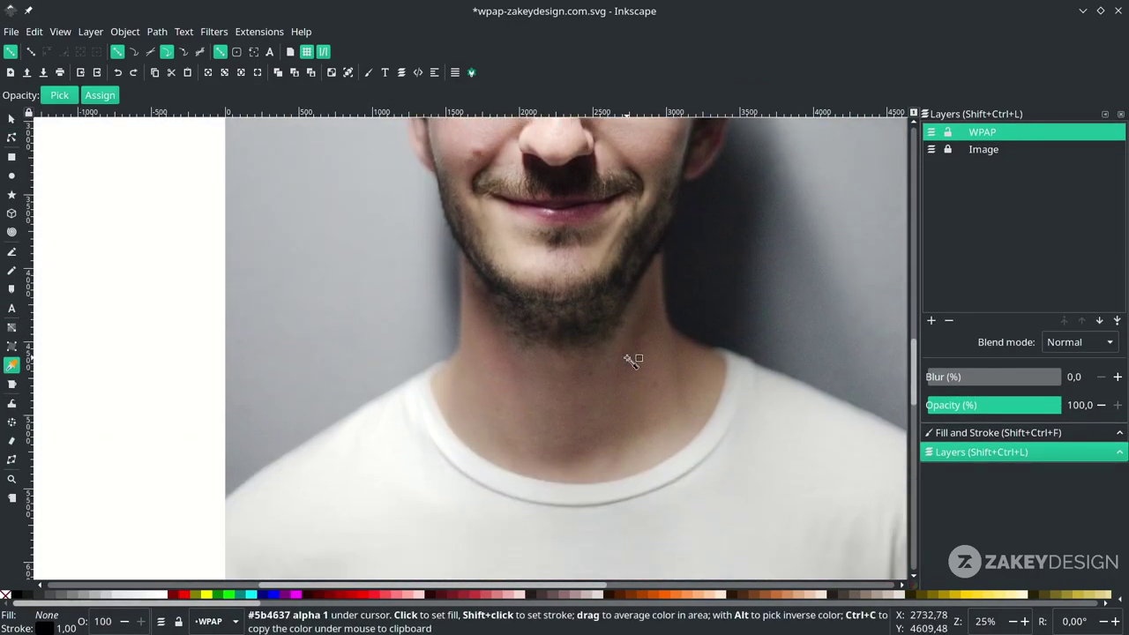
pyautogui.hscroll(2, 630, 353)
pyautogui.scroll(-4, 667, 383)
pyautogui.scroll(-2, 661, 414)
pyautogui.moveTo(668, 461); pyautogui.dragTo(672, 462)
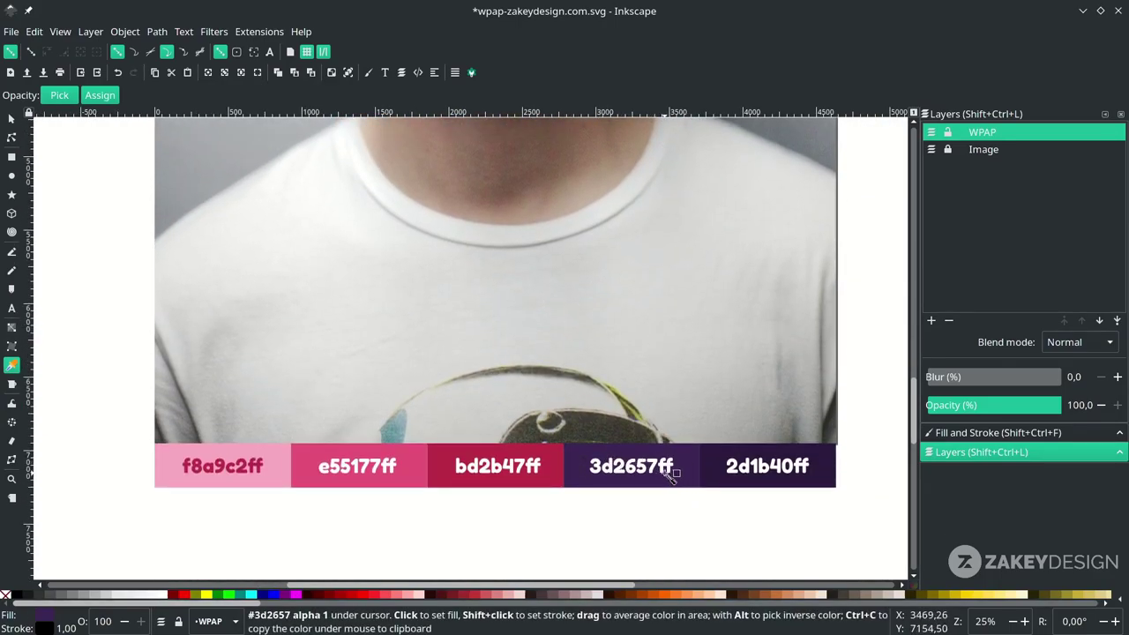
pyautogui.scroll(3, 672, 474)
pyautogui.hotkey('shift', 'ctrl', 'f')
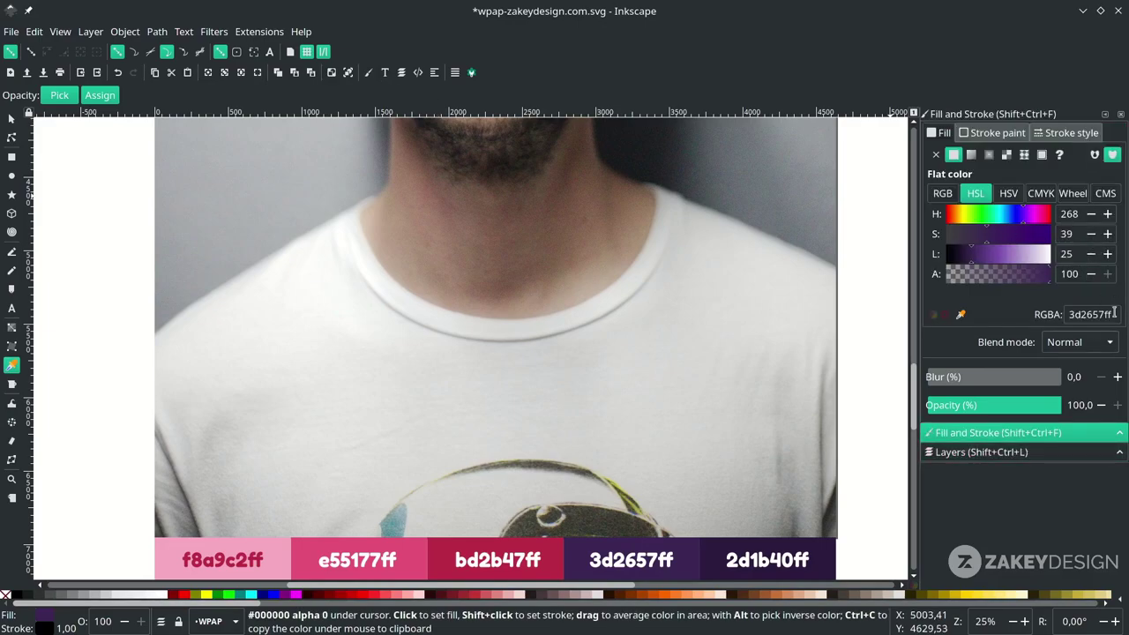
pyautogui.click(1121, 115)
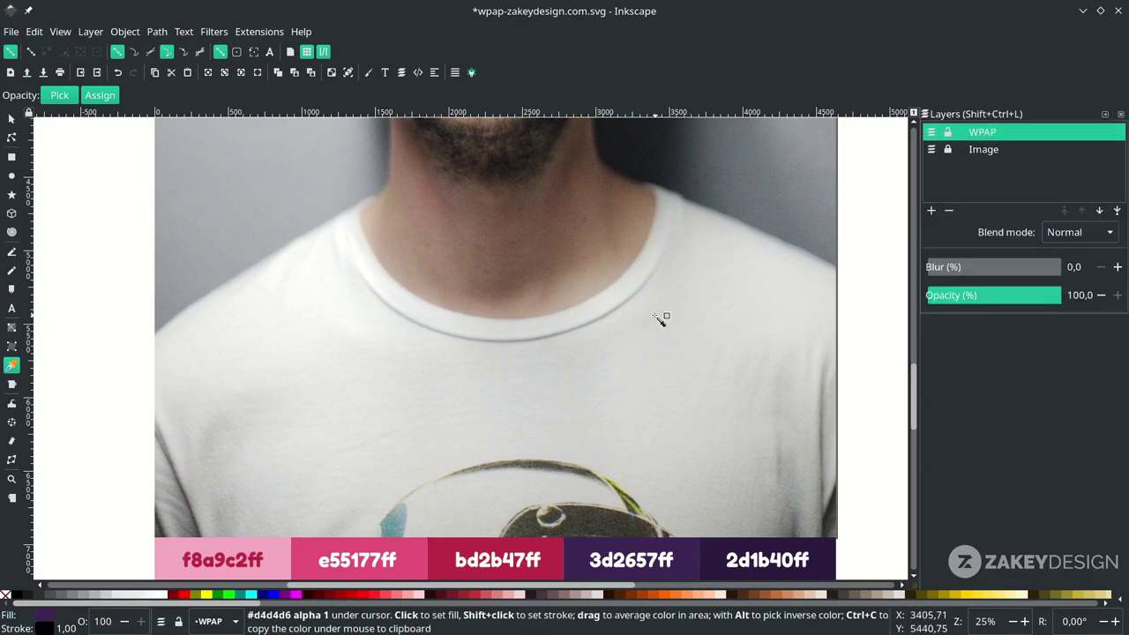
# Fill the outer eyebrow shape with pink e55177 from the palette and lower it beneath the dark purple inner shape.
pyautogui.scroll(8, 529, 335)
pyautogui.press('1')
pyautogui.press('n')
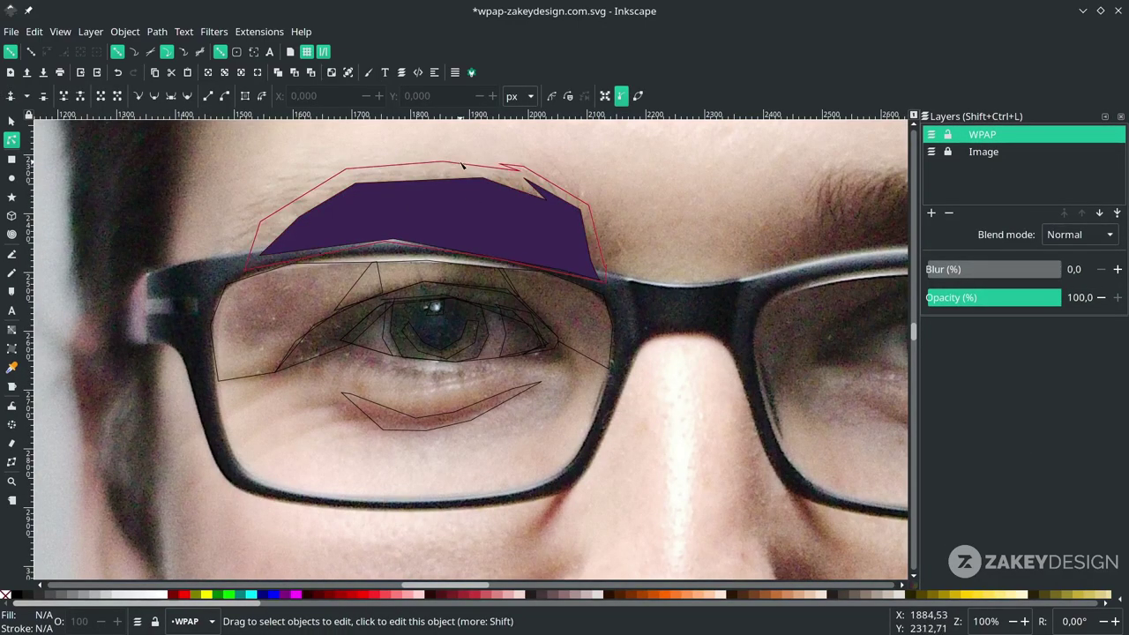
pyautogui.click(462, 165)
pyautogui.scroll(-5, 463, 170)
pyautogui.scroll(-9, 538, 300)
pyautogui.press('d')
pyautogui.click(457, 438)
pyautogui.scroll(5, 468, 371)
pyautogui.press('s')
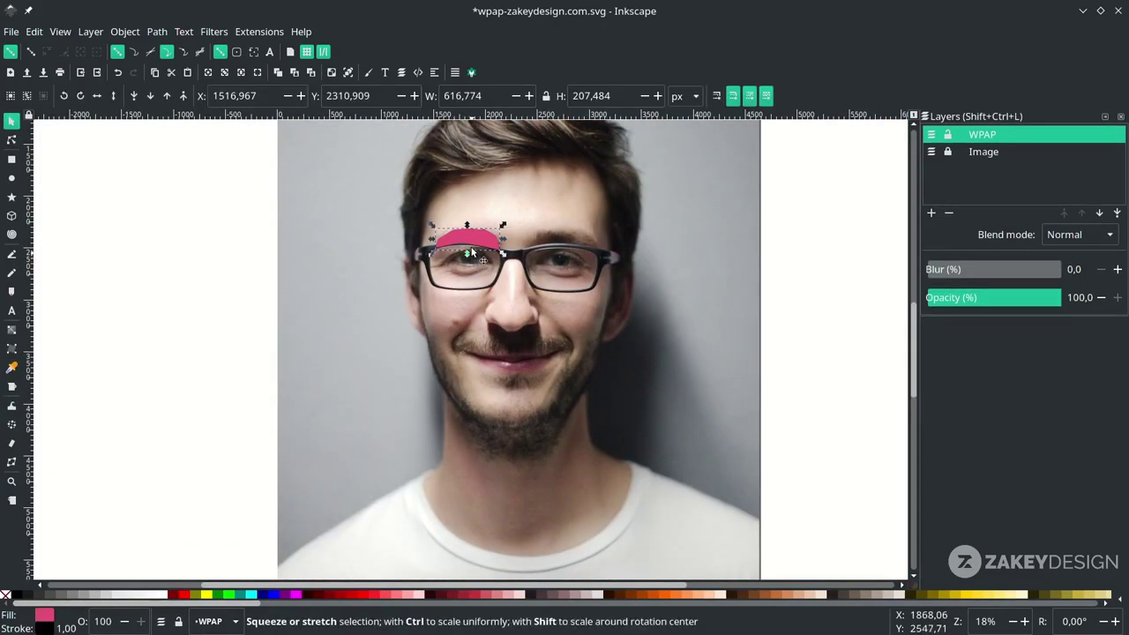
pyautogui.scroll(4, 476, 216)
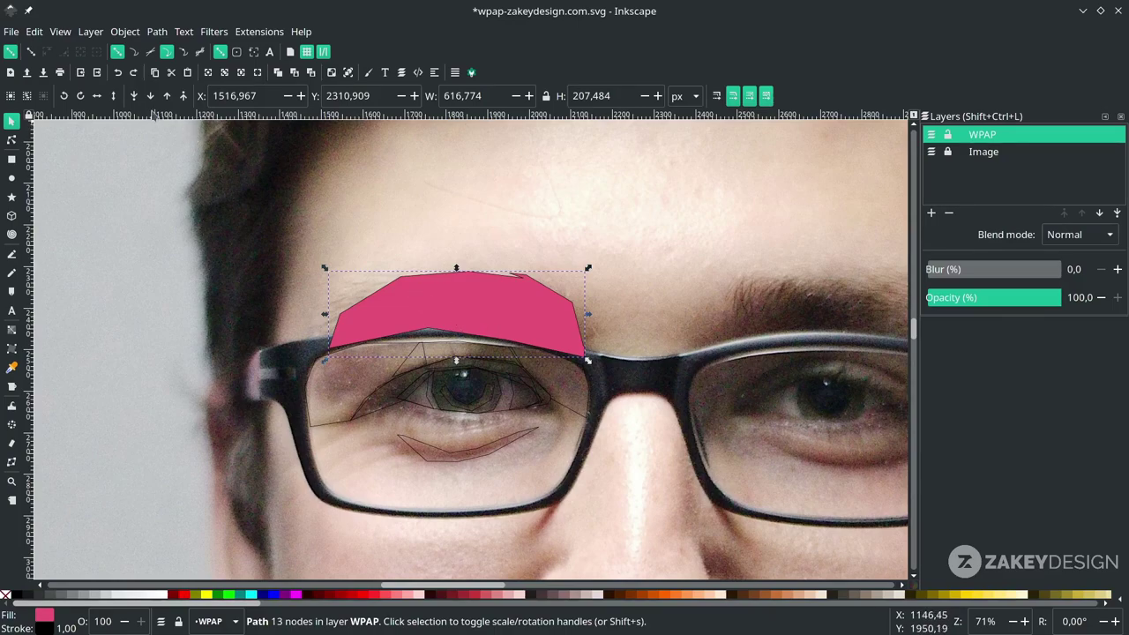
pyautogui.click(150, 96)
# Fill the crescent-shaped crease under the eye with crimson bd2b47 from the palette below the photo.
pyautogui.scroll(-3, 489, 330)
pyautogui.scroll(2, 536, 319)
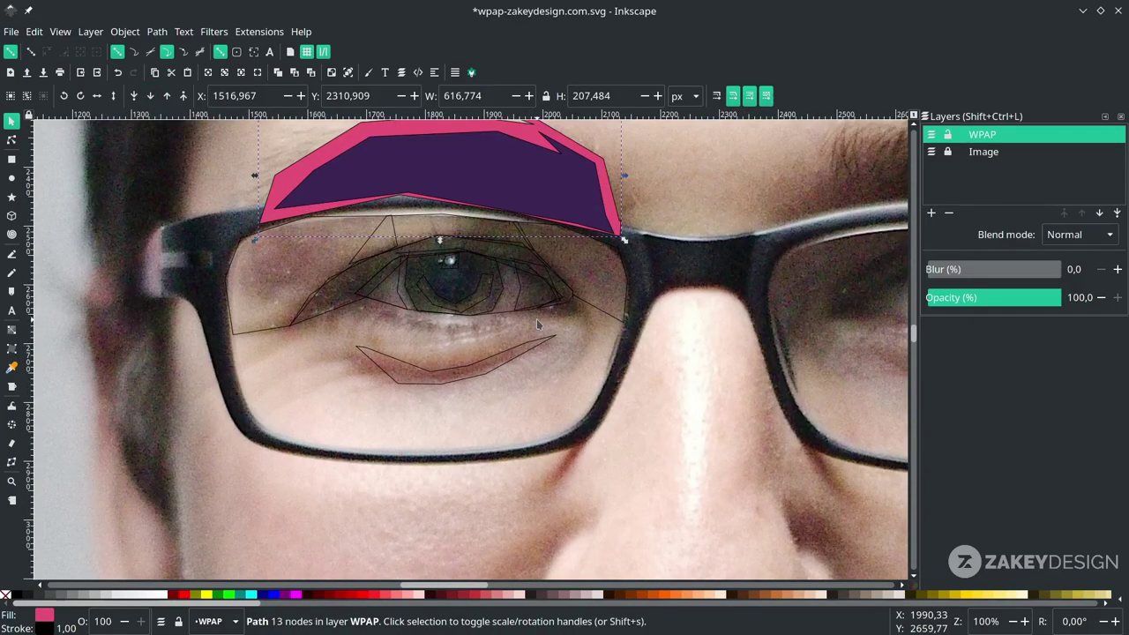
pyautogui.scroll(-1, 533, 334)
pyautogui.click(509, 411)
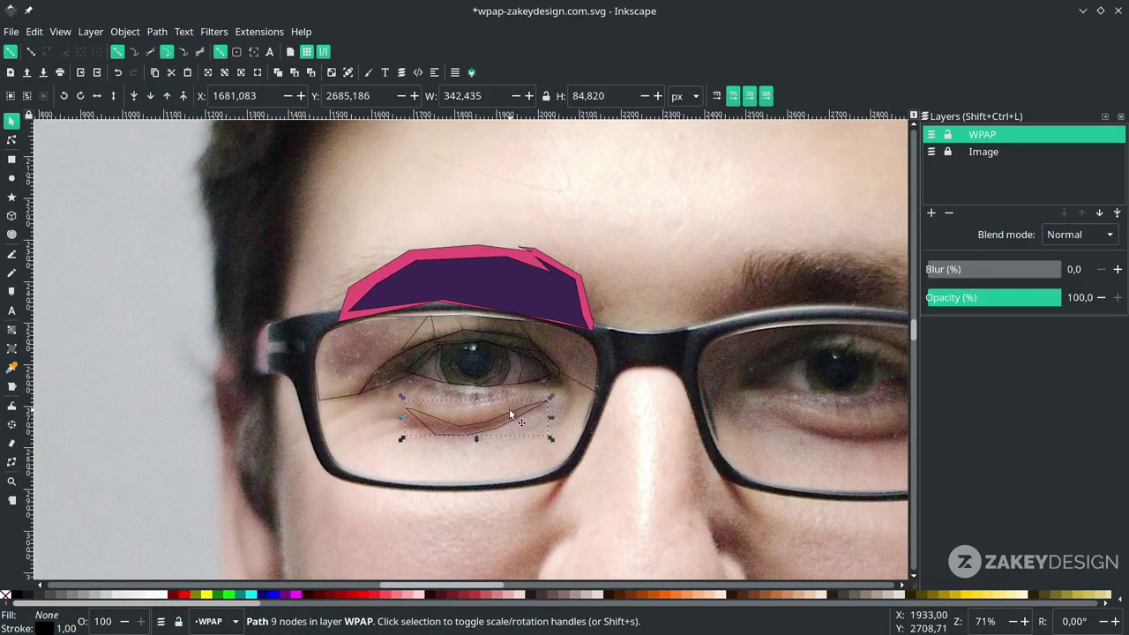
pyautogui.scroll(-3, 521, 423)
pyautogui.press('d')
pyautogui.scroll(-8, 524, 428)
pyautogui.click(516, 562)
pyautogui.scroll(8, 517, 562)
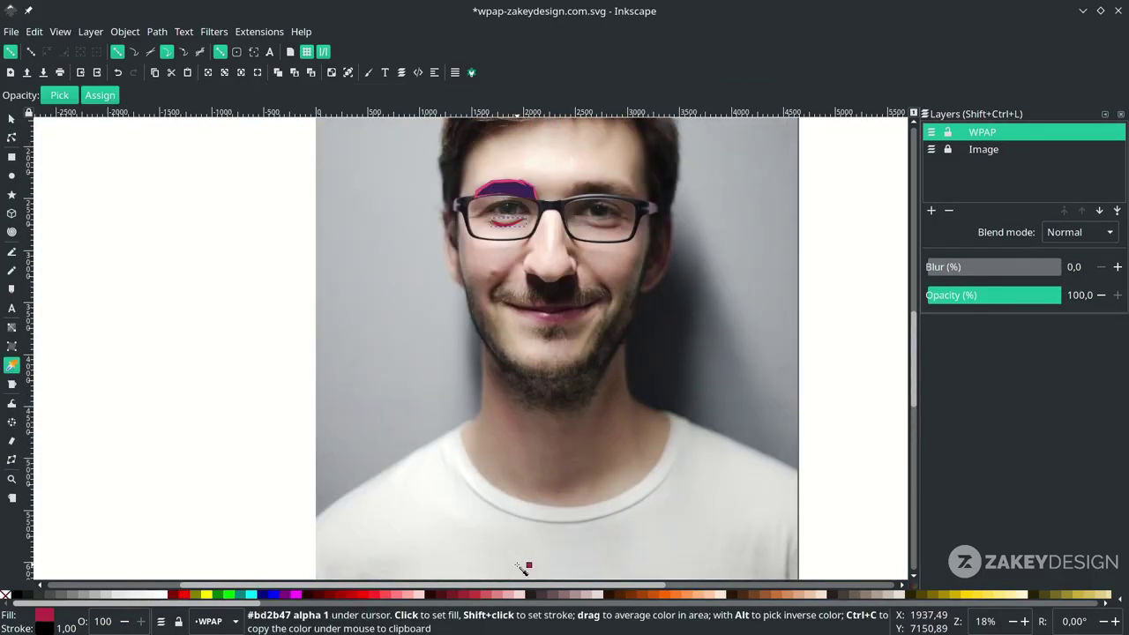
# Fill the nose-side skin shape beside the eye with crimson bd2b47, sampled from the crease under the eye.
pyautogui.scroll(5, 529, 330)
pyautogui.press('s')
pyautogui.click(551, 403)
pyautogui.press('d')
pyautogui.click(455, 458)
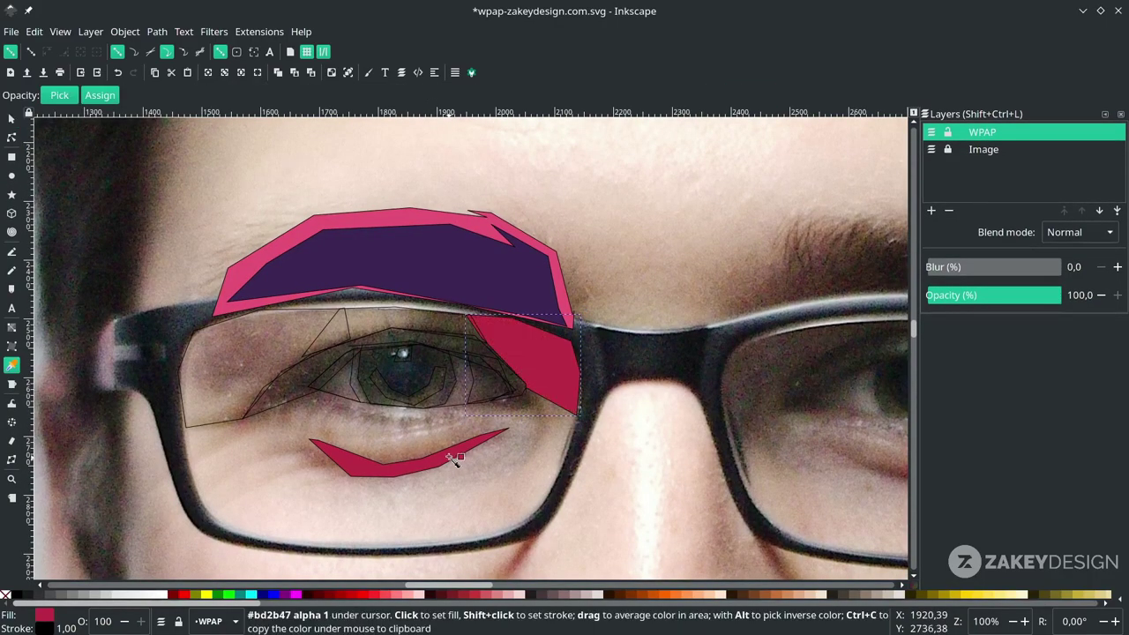
# Fill the upper eyelid area below the glasses frame with yellow fbda52 from the palette.
pyautogui.press('n')
pyautogui.scroll(-5, 527, 405)
pyautogui.press('d')
pyautogui.click(558, 146)
pyautogui.scroll(4, 515, 441)
# Fill the temple-side skin shape inside the glasses frame with orange f39025 from the palette.
pyautogui.press('s')
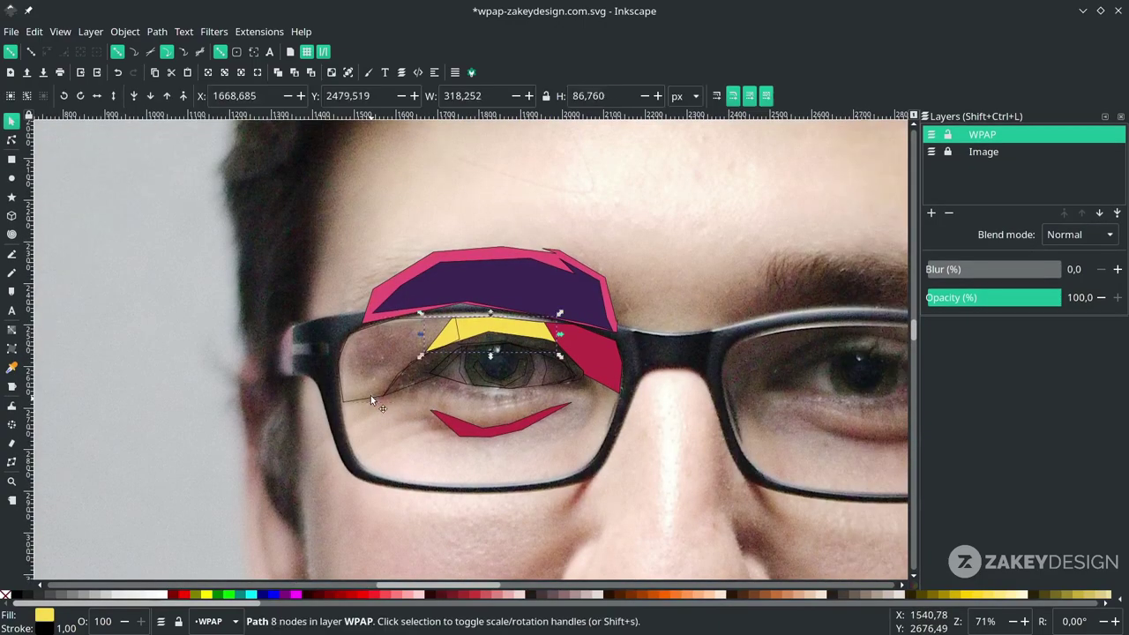
pyautogui.click(371, 395)
pyautogui.scroll(-3, 370, 395)
pyautogui.press('d')
pyautogui.click(594, 185)
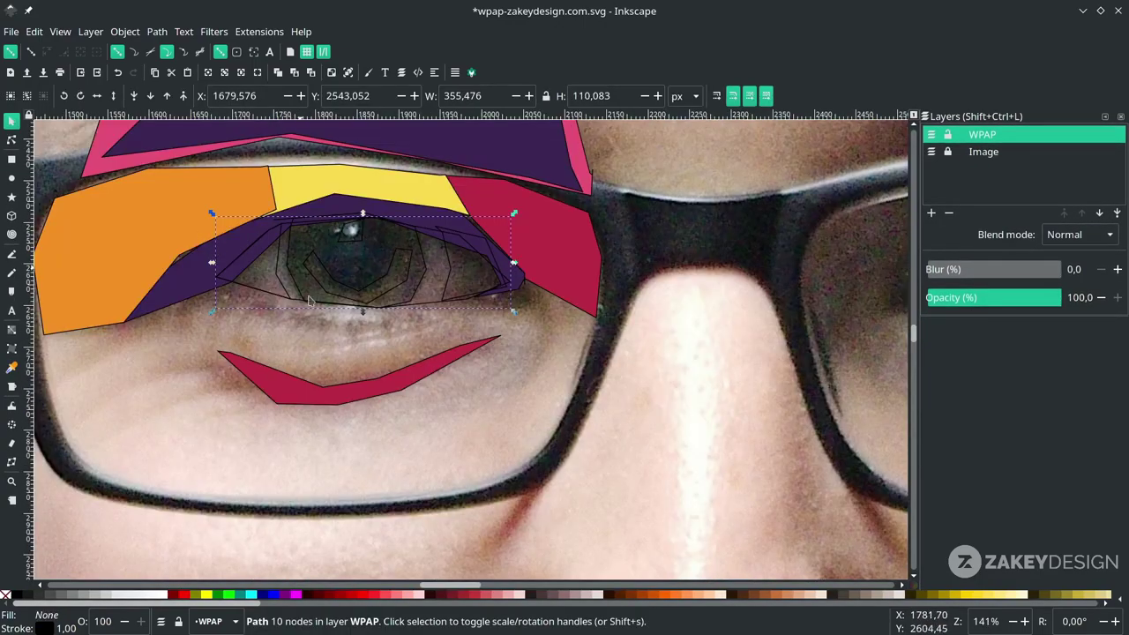
# Fill the eyeball shape with white and lower it in the stacking order beneath the dark purple lid shape.
pyautogui.click(167, 597)
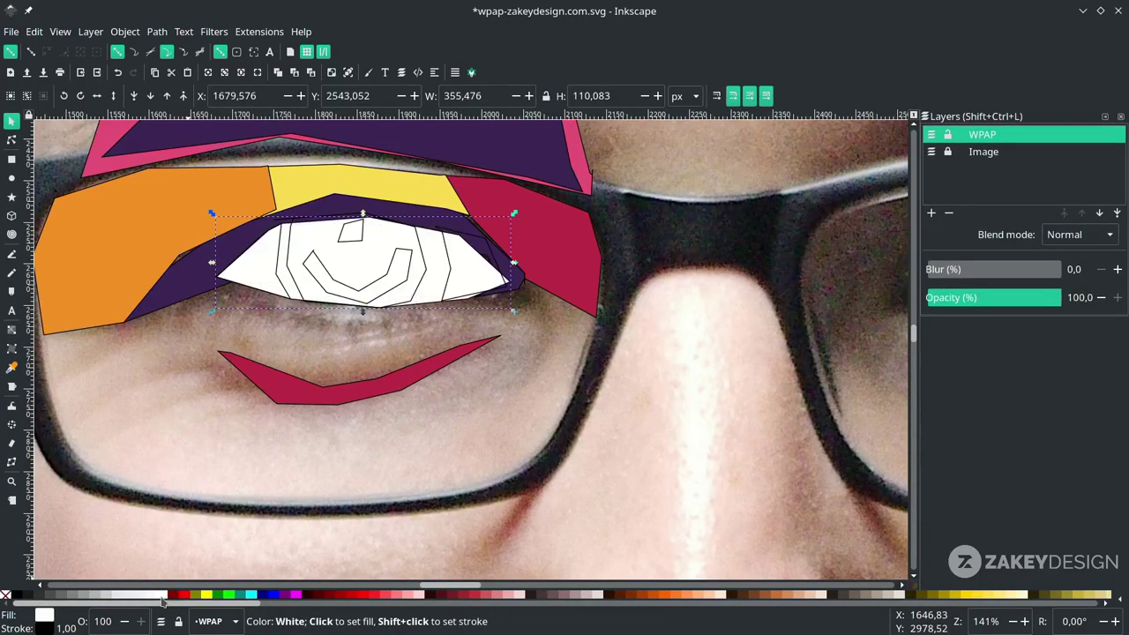
pyautogui.click(151, 96)
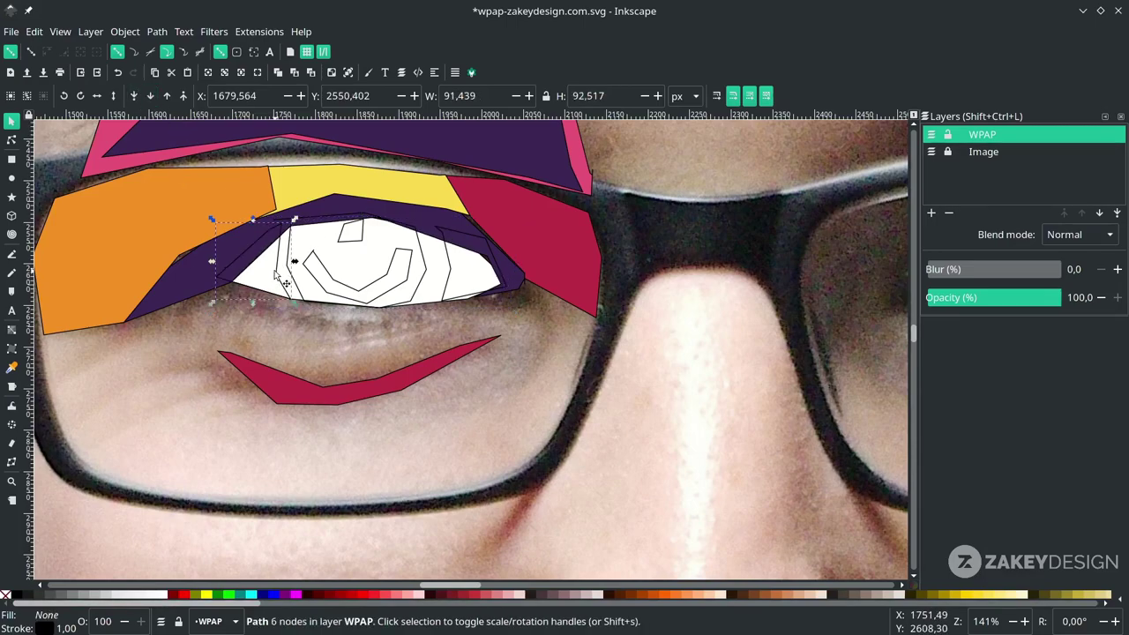
# Fill the temple-side corner shape of the eyeball with dark blue 015480 from the palette above the photo.
pyautogui.keyDown('ctrl'); pyautogui.scroll(-2, 274, 278); pyautogui.keyUp('ctrl')
pyautogui.press('d')
pyautogui.keyDown('ctrl'); pyautogui.scroll(-4, 300, 304); pyautogui.keyUp('ctrl')
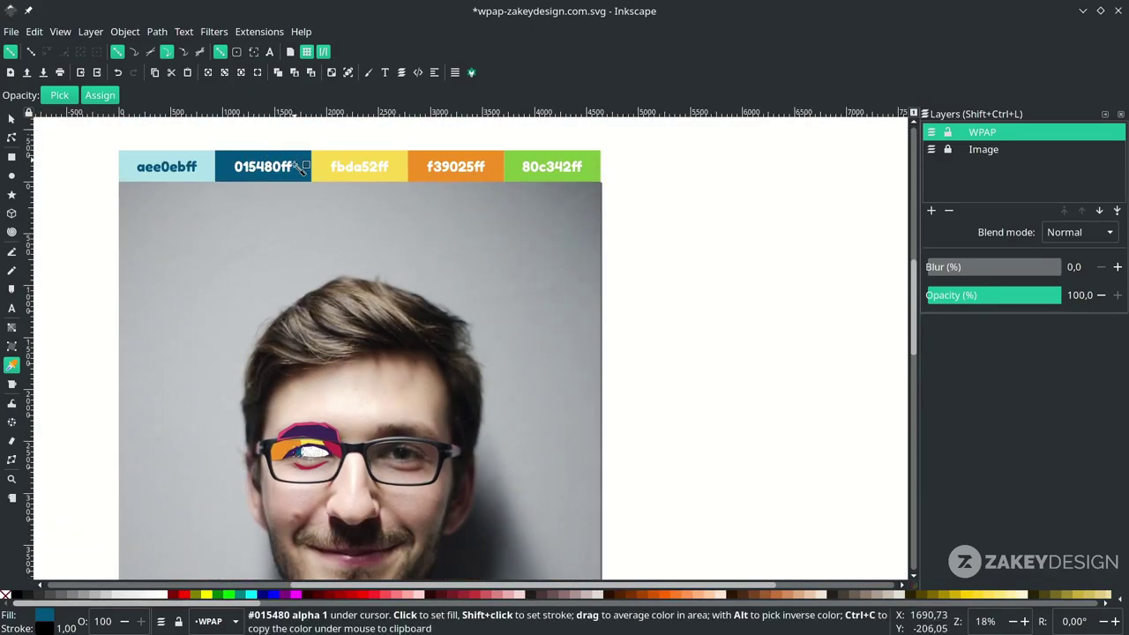
pyautogui.keyDown('ctrl'); pyautogui.scroll(9, 304, 445); pyautogui.keyUp('ctrl')
# Fill the nose-side corner shape of the eyeball with light pink f8a9c2 from the palette below the photo.
pyautogui.press('n')
pyautogui.click(447, 260)
pyautogui.keyDown('ctrl'); pyautogui.scroll(-7, 440, 275); pyautogui.keyUp('ctrl')
pyautogui.press('d')
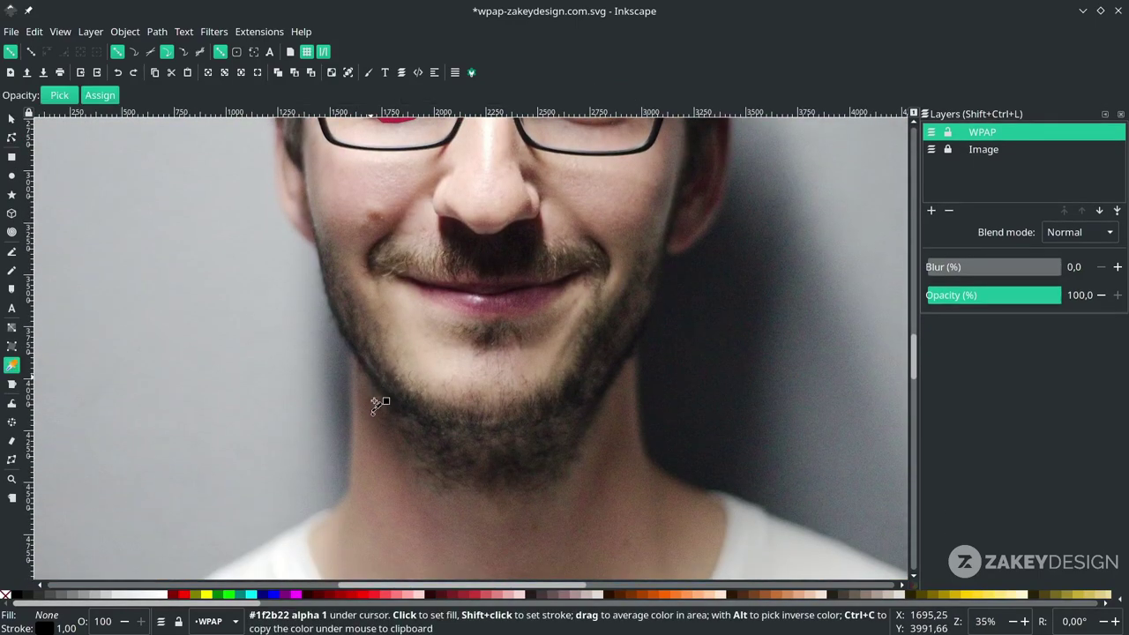
pyautogui.keyDown('ctrl'); pyautogui.scroll(-5, 379, 392); pyautogui.keyUp('ctrl')
pyautogui.keyDown('ctrl'); pyautogui.scroll(3, 353, 422); pyautogui.keyUp('ctrl')
pyautogui.click(372, 439)
pyautogui.scroll(-2, 433, 352)
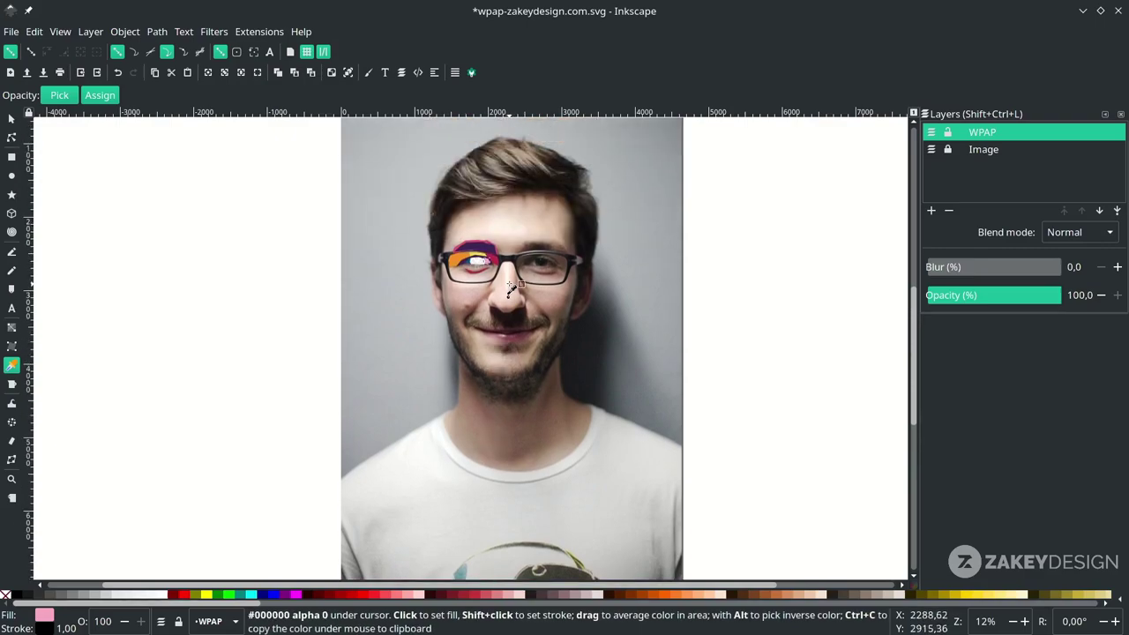
# Fill the iris shape with dark purple 3d2657, sampled from the lid shape above it.
pyautogui.keyDown('ctrl'); pyautogui.scroll(7, 495, 266); pyautogui.keyUp('ctrl')
pyautogui.press('n')
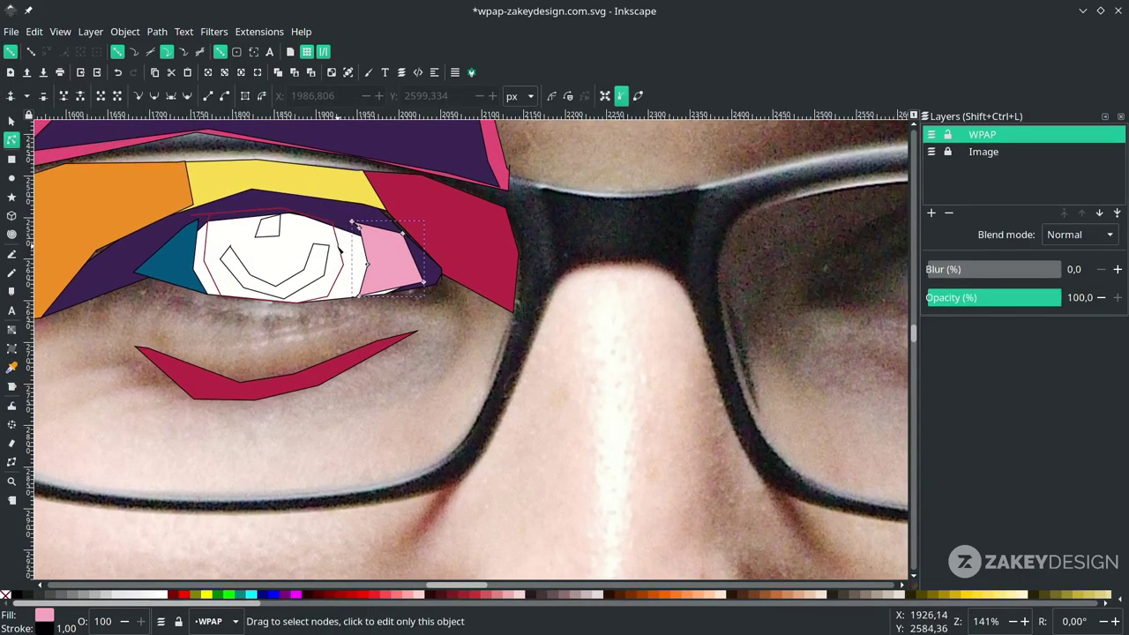
pyautogui.hscroll(-3, 382, 246)
pyautogui.click(470, 248)
pyautogui.press('d')
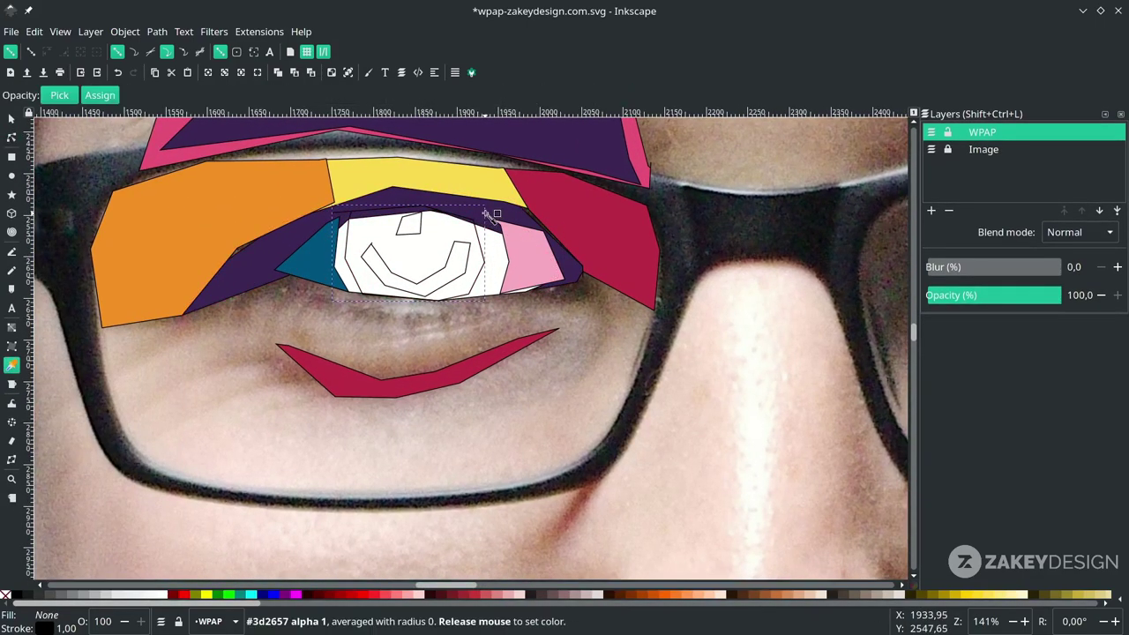
pyautogui.click(485, 214)
# Fill the small four-sided light reflection in the pupil with white and deselect it.
pyautogui.keyDown('ctrl'); pyautogui.scroll(1, 472, 217); pyautogui.keyUp('ctrl')
pyautogui.press('n')
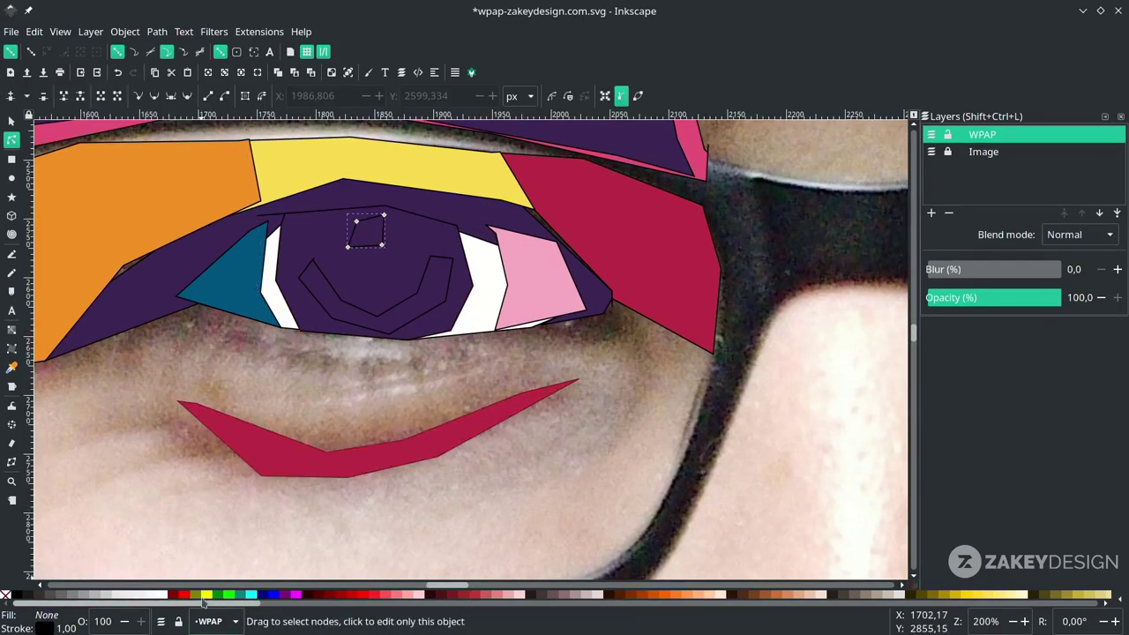
pyautogui.click(164, 595)
pyautogui.press('Escape')
# Fill the crescent band inside the iris with the iris's dark purple and raise its HSL lightness to a lighter purple.
pyautogui.click(400, 301)
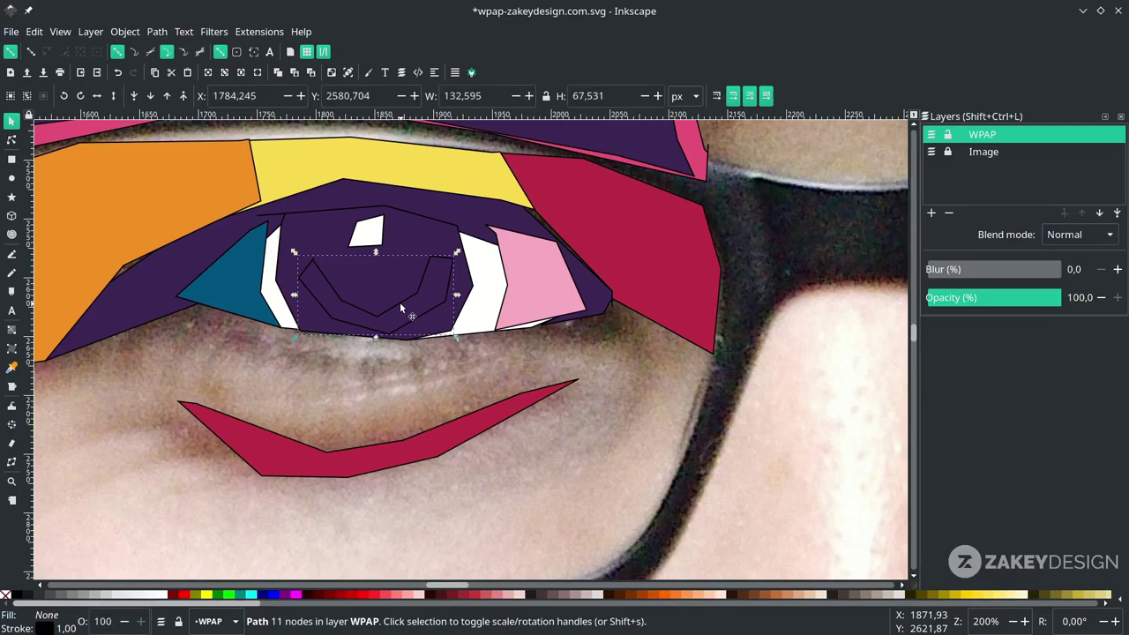
pyautogui.press('d')
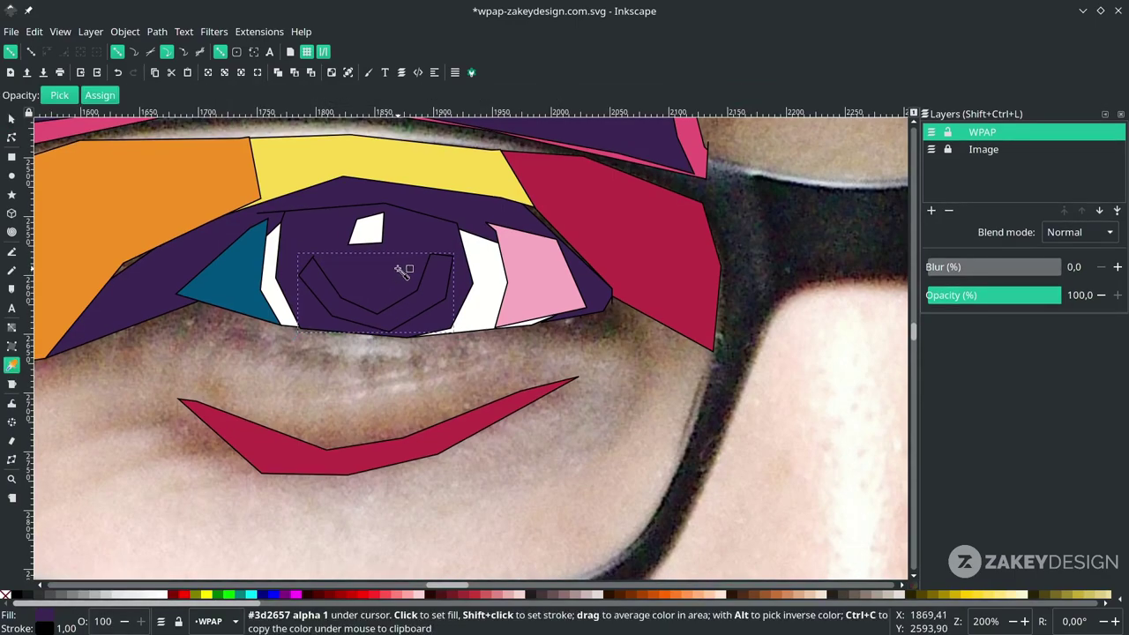
pyautogui.click(369, 72)
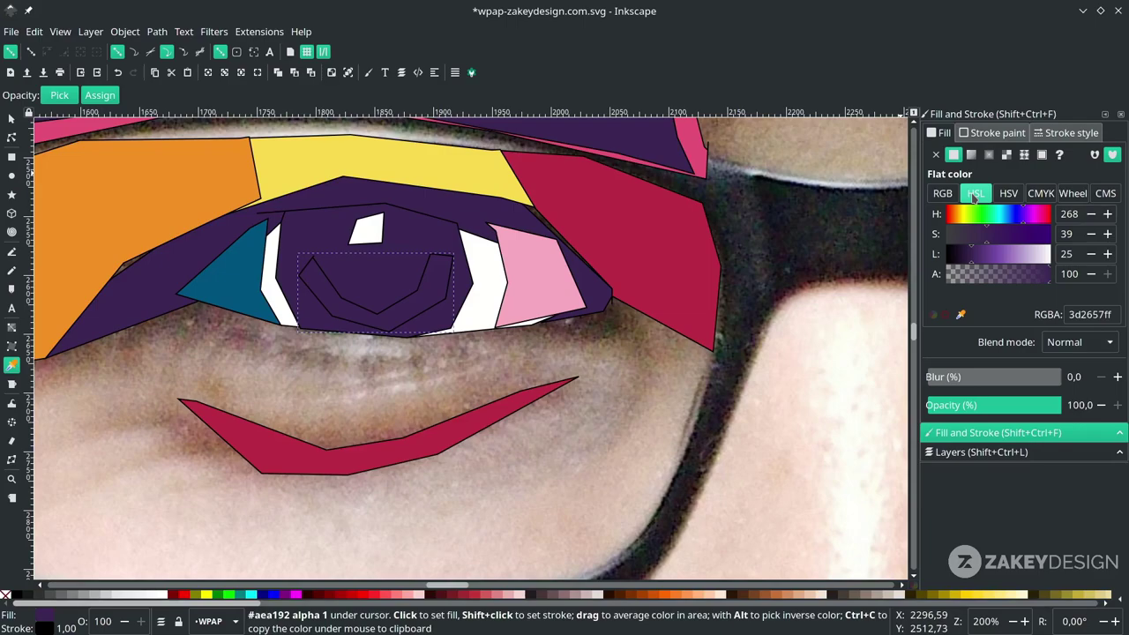
pyautogui.click(973, 264)
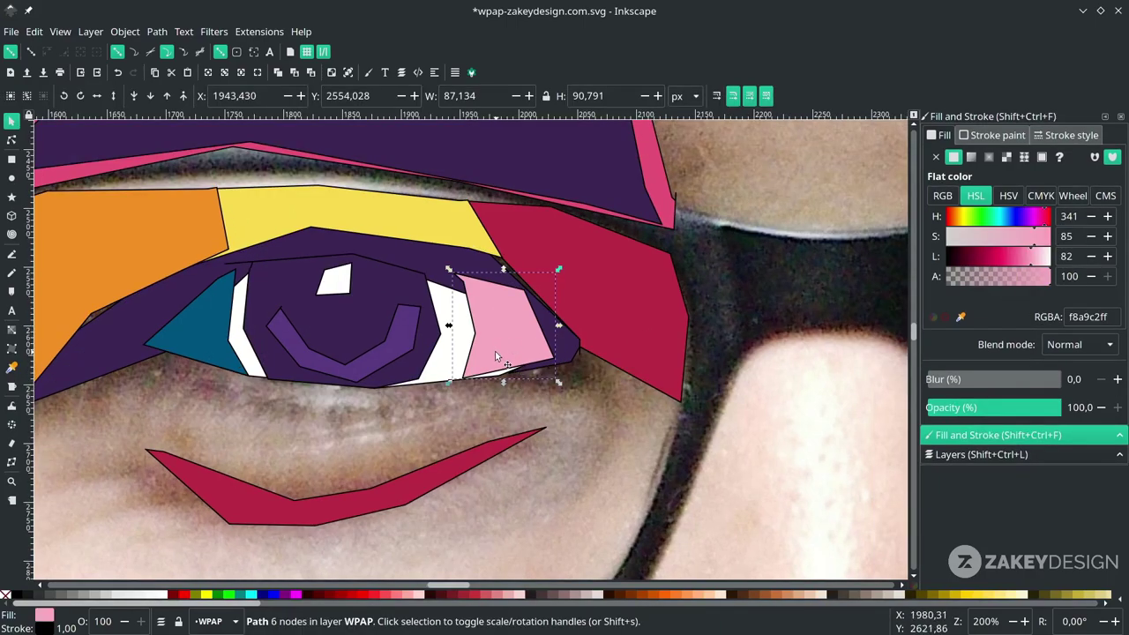
# Lower the light pink and dark blue eye-corner shapes in the stacking order beneath the dark purple lid shape.
pyautogui.click(150, 95)
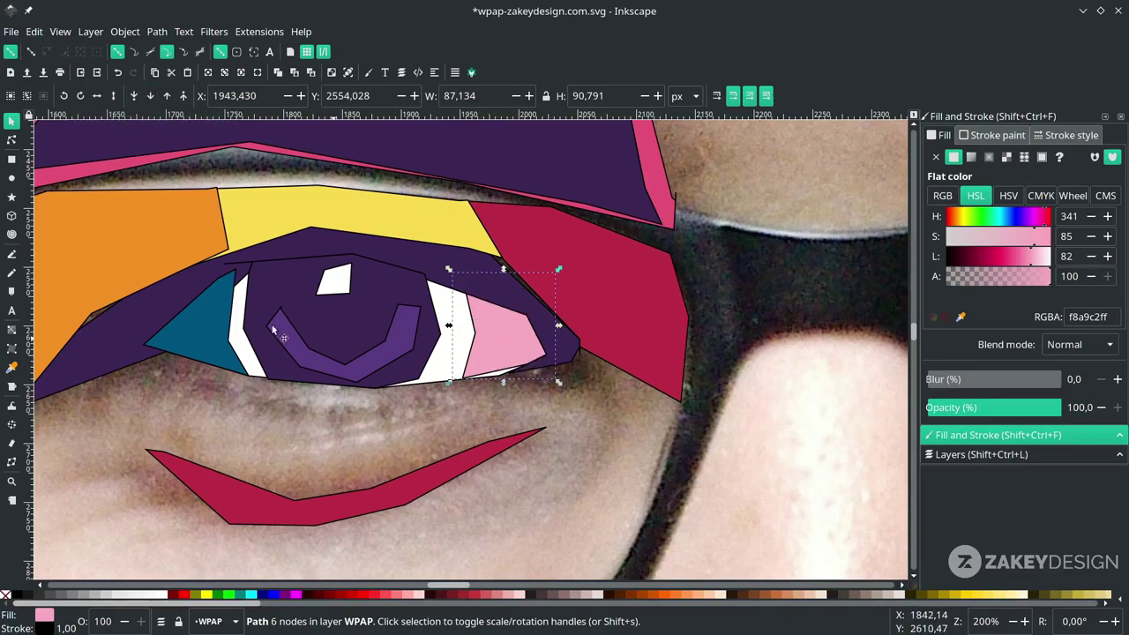
pyautogui.click(206, 307)
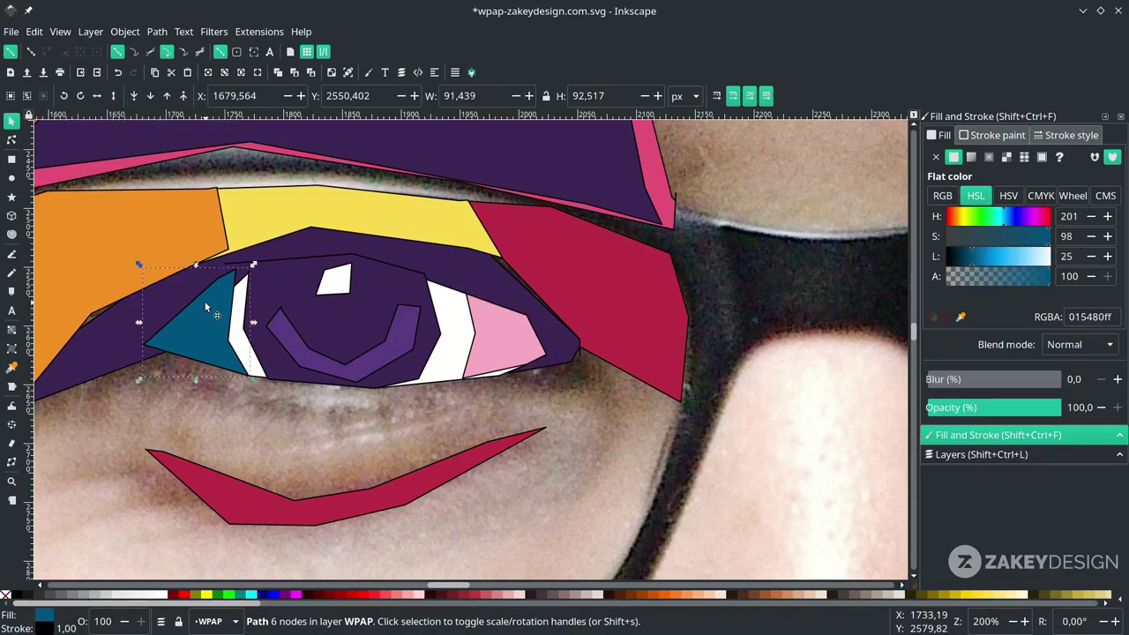
pyautogui.click(152, 95)
pyautogui.press('Escape')
# Lower the iris shape beneath the dark purple lid shape and select the lid shape.
pyautogui.click(337, 332)
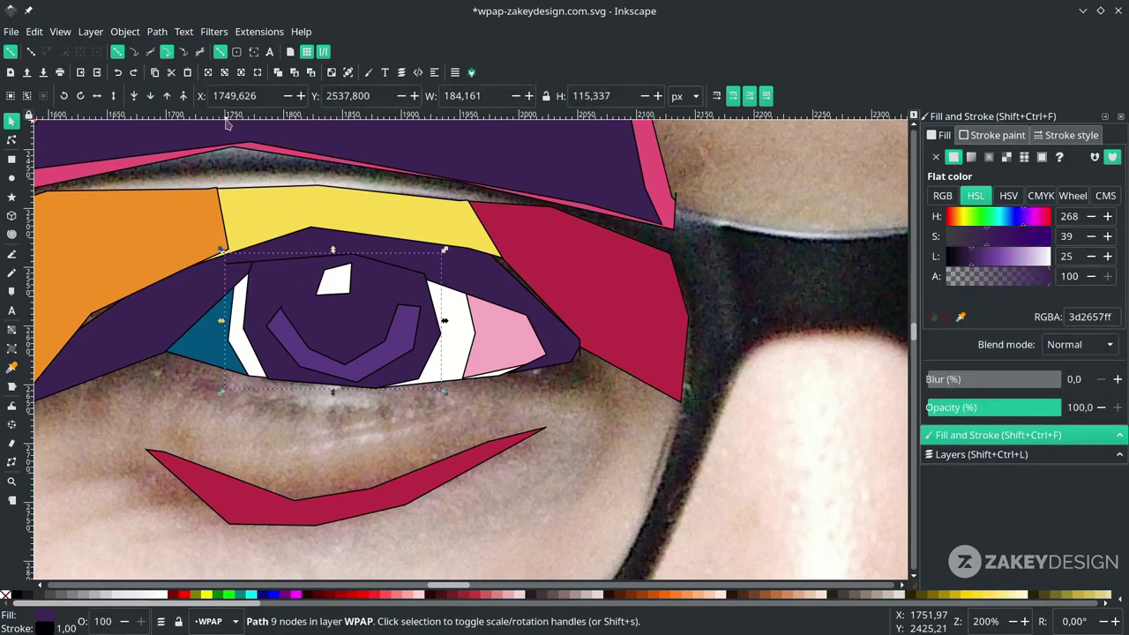
pyautogui.click(152, 96)
pyautogui.click(397, 254)
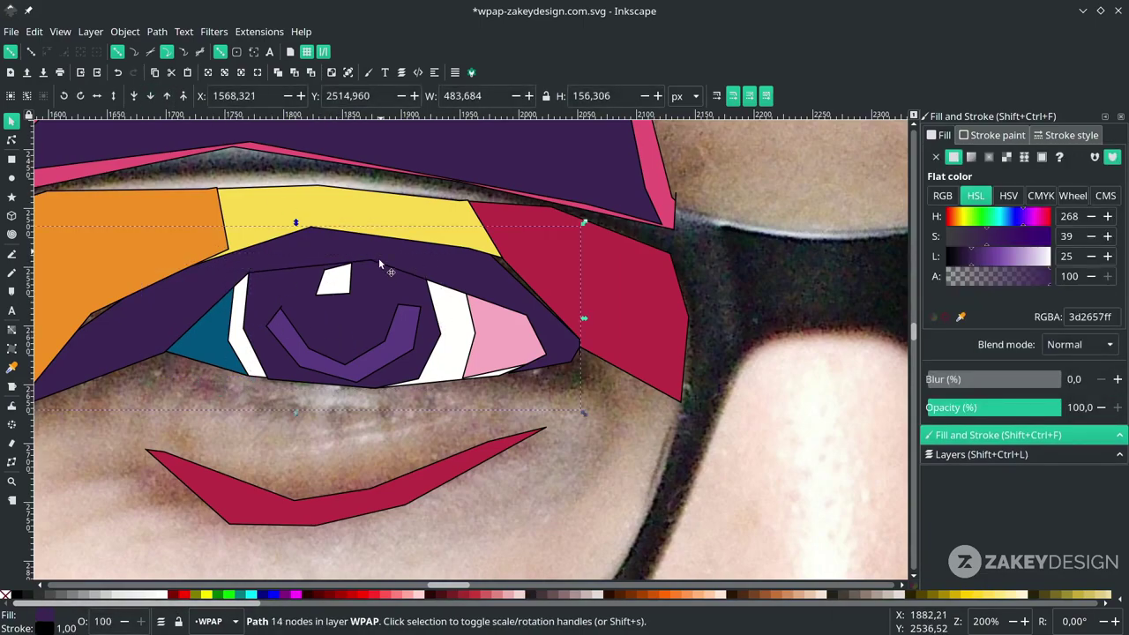
# Add a node on the light pink eye-corner shape's lower edge and pull it down to cover the white gap beneath.
pyautogui.scroll(1, 454, 424)
pyautogui.scroll(3, 466, 436)
pyautogui.click(543, 366)
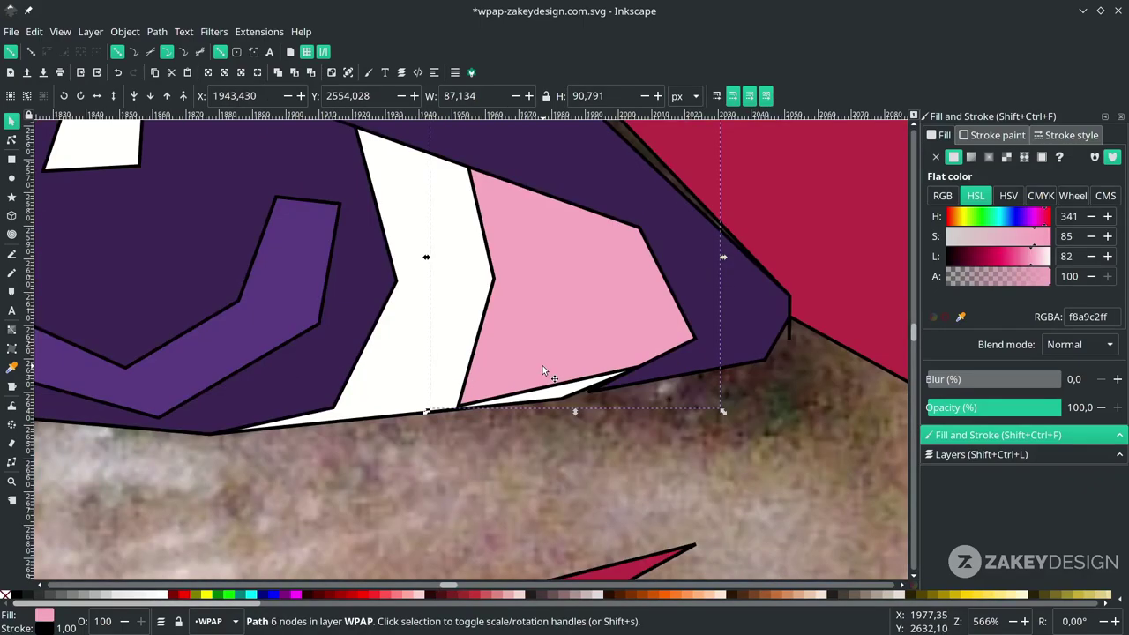
pyautogui.press('n')
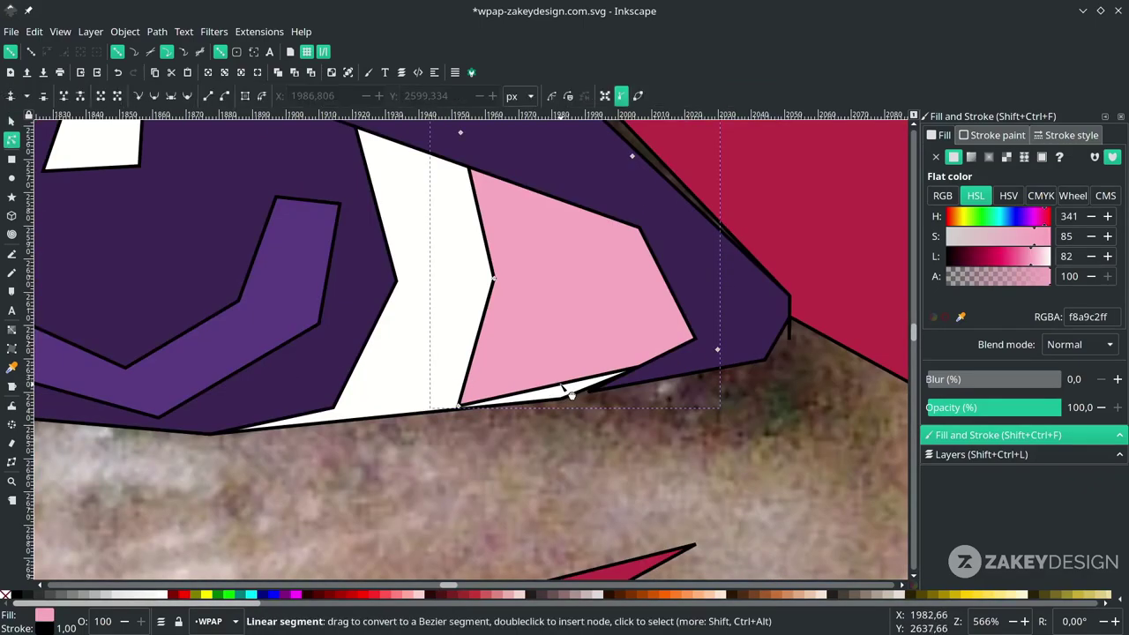
pyautogui.click(561, 391)
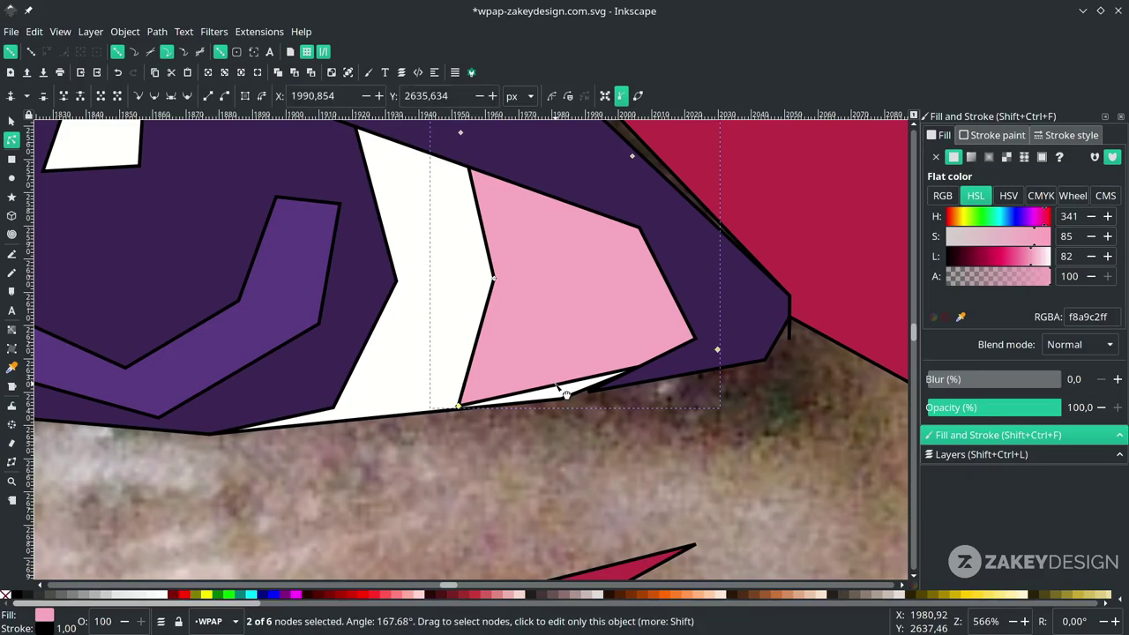
pyautogui.moveTo(556, 388); pyautogui.dragTo(555, 404)
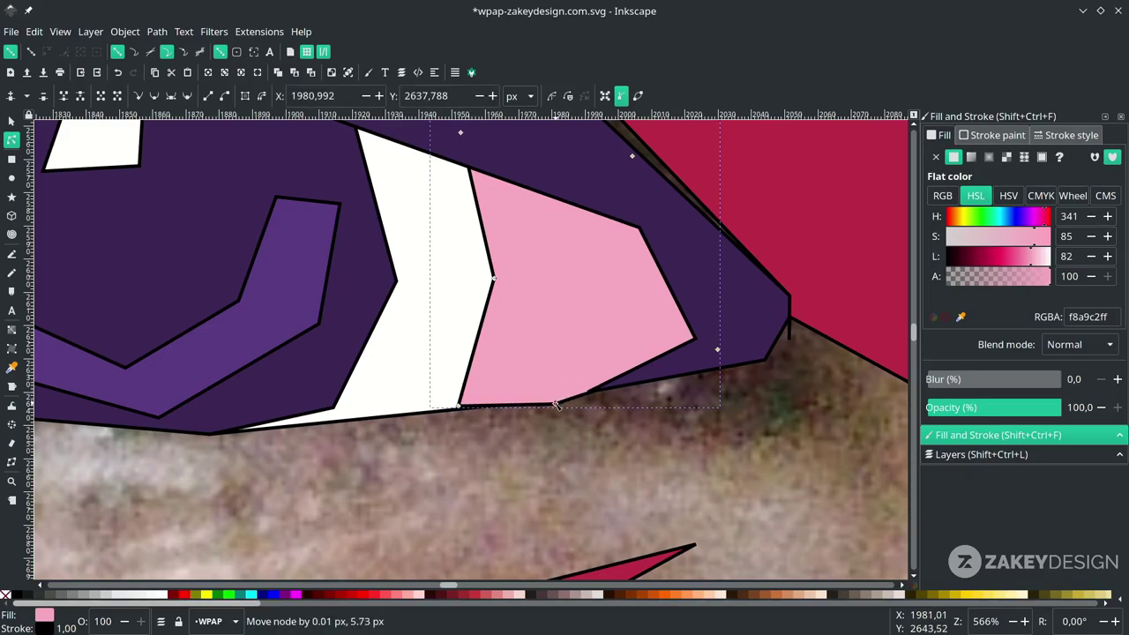
pyautogui.click(459, 408)
pyautogui.scroll(-2, 617, 407)
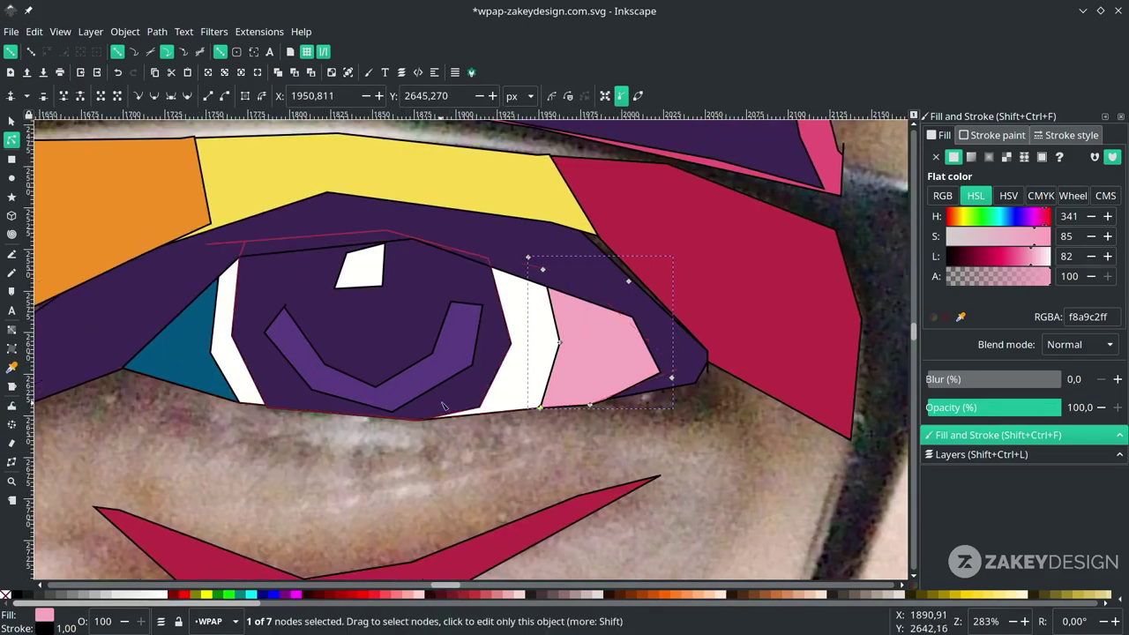
pyautogui.hscroll(-1, 537, 300)
pyautogui.click(617, 260)
pyautogui.scroll(-3, 455, 407)
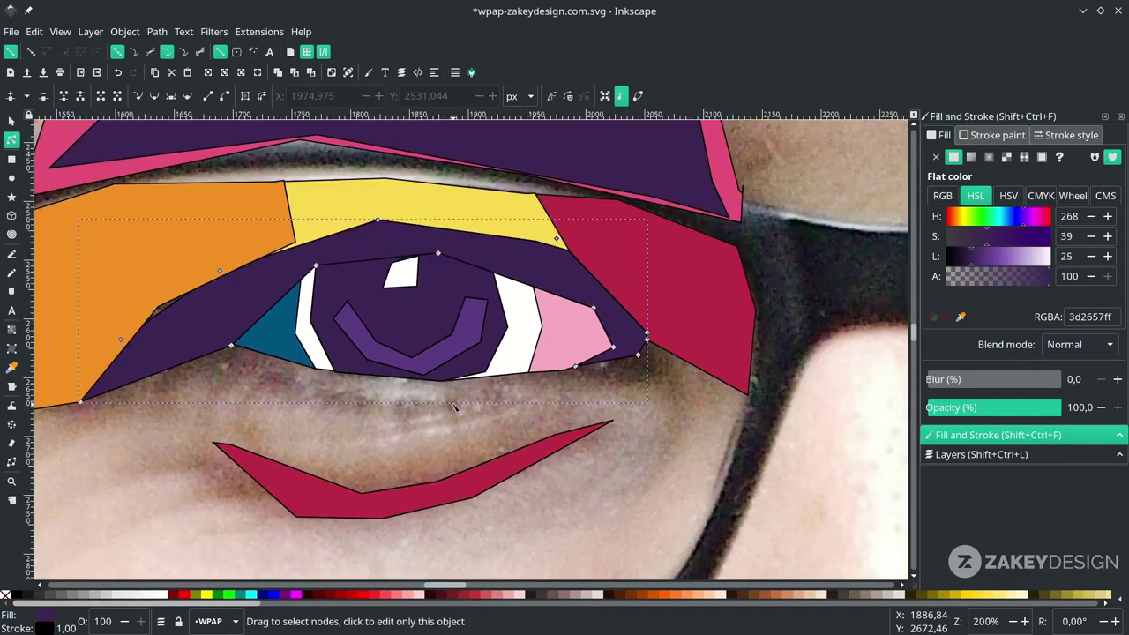
# Open the layer list and hide the Image layer so only the traced eye and eyebrow shapes show.
pyautogui.scroll(-2, 445, 407)
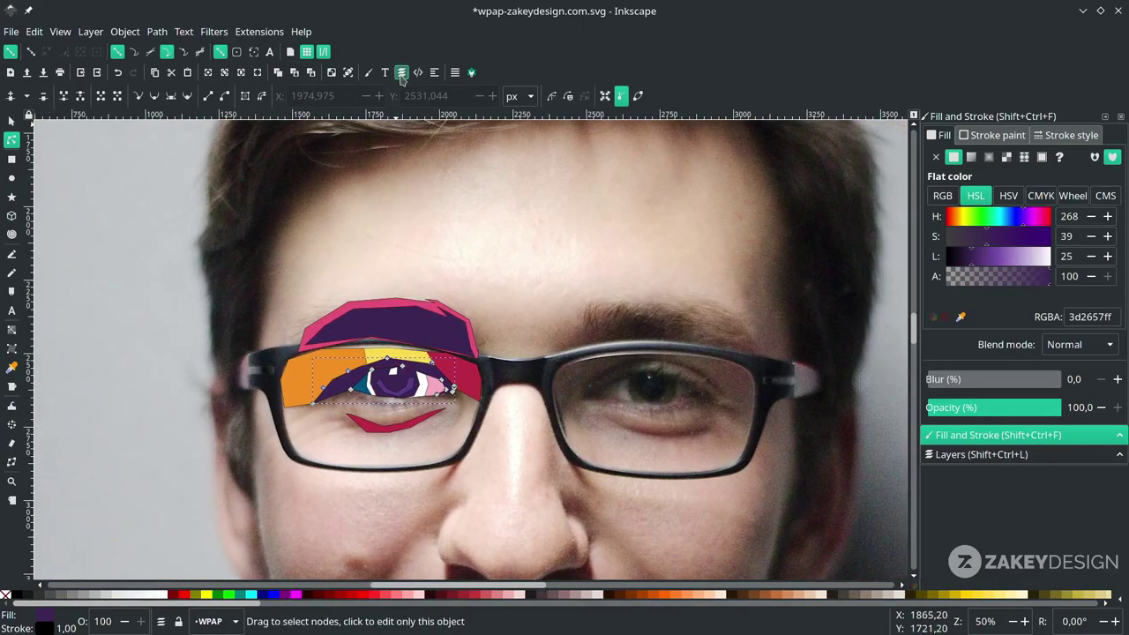
pyautogui.click(401, 74)
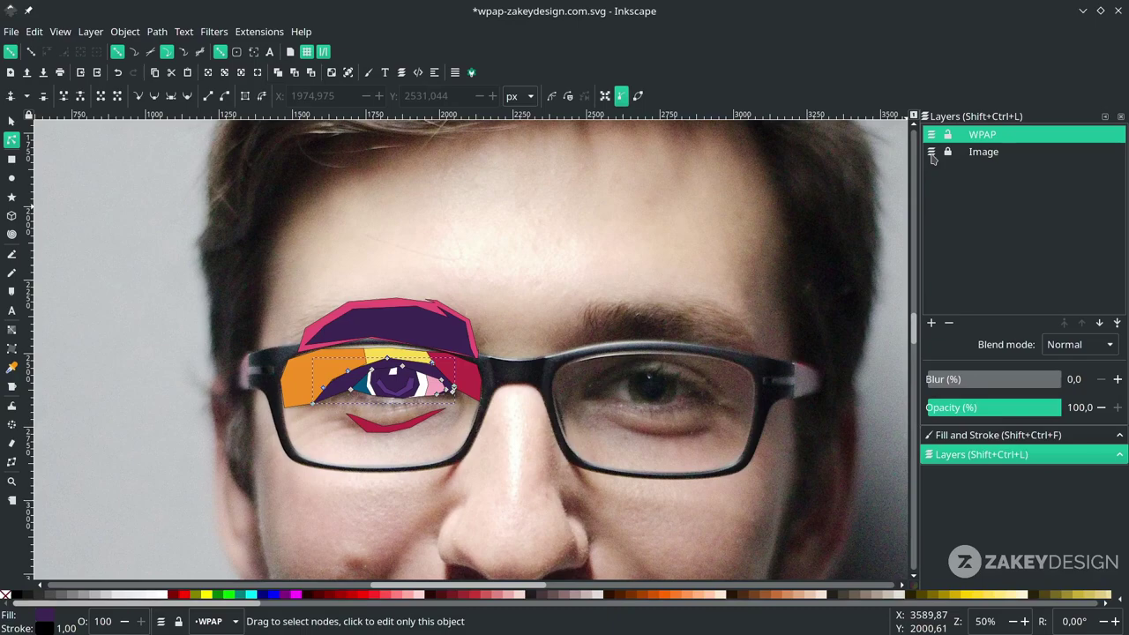
pyautogui.click(931, 152)
pyautogui.scroll(-1, 641, 340)
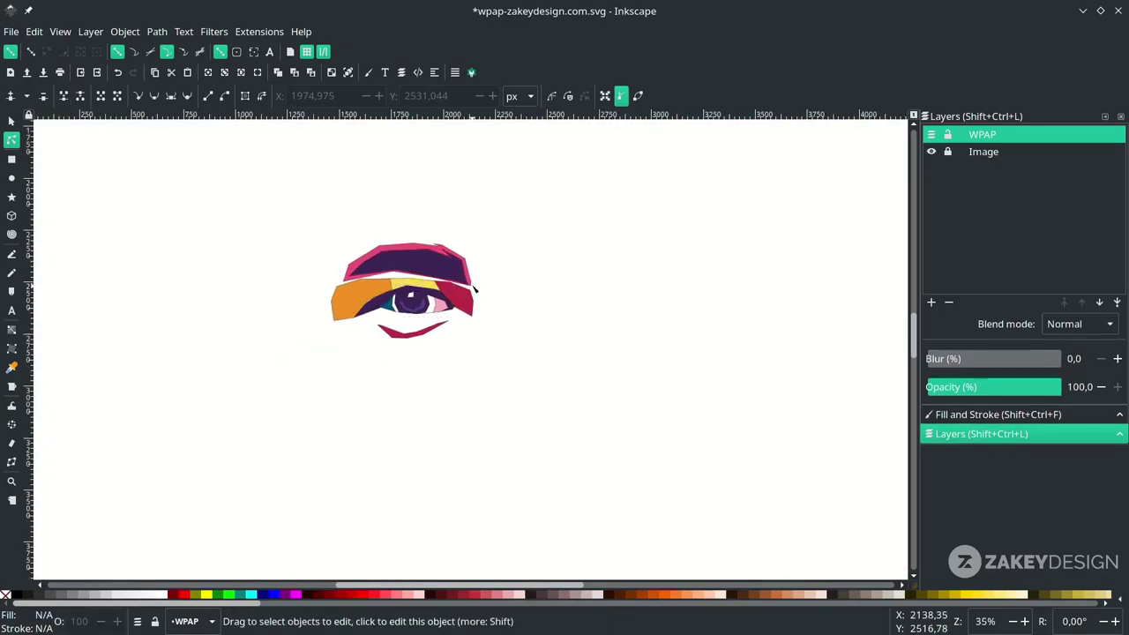
# Select all the traced eye and eyebrow shapes, remove their strokes and deselect them.
pyautogui.press('s')
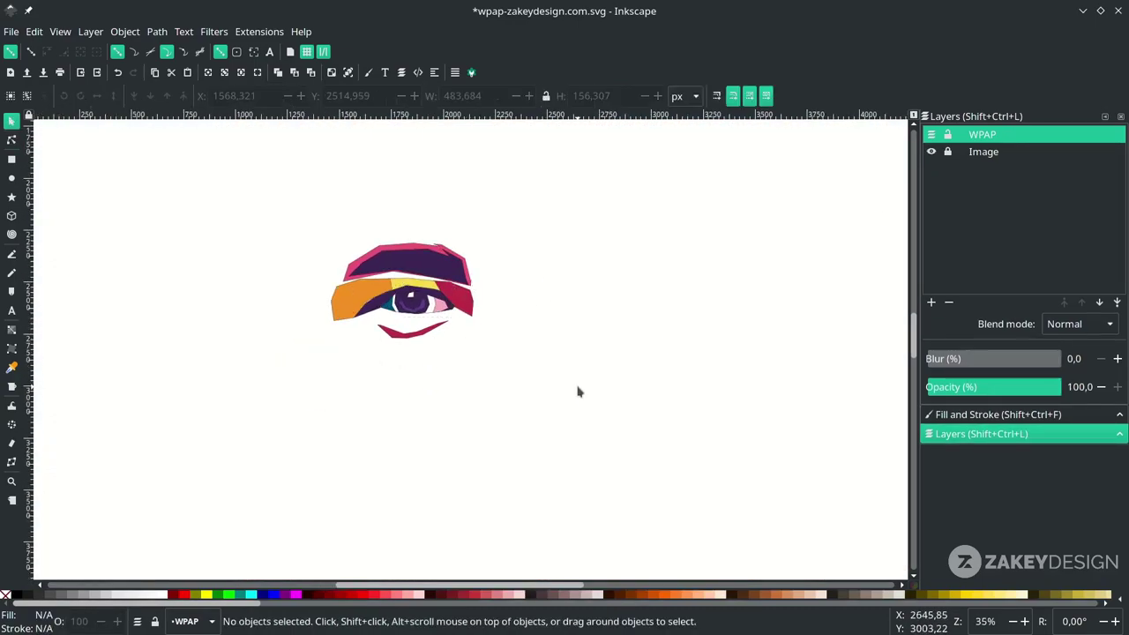
pyautogui.moveTo(594, 406); pyautogui.dragTo(244, 186)
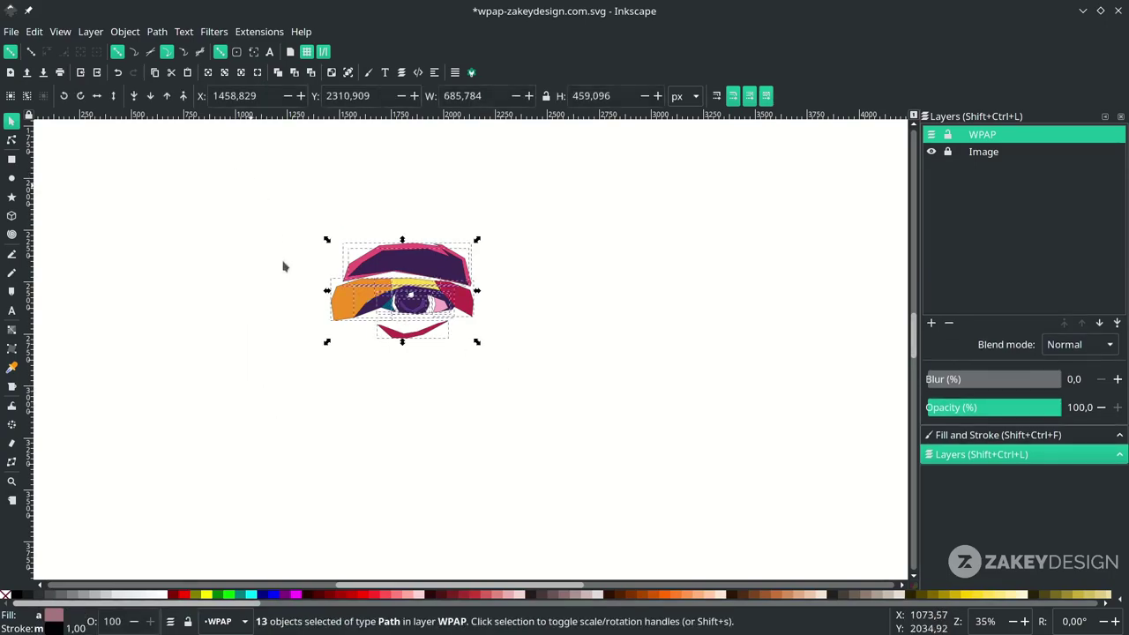
pyautogui.rightClick(55, 630)
pyautogui.click(92, 622)
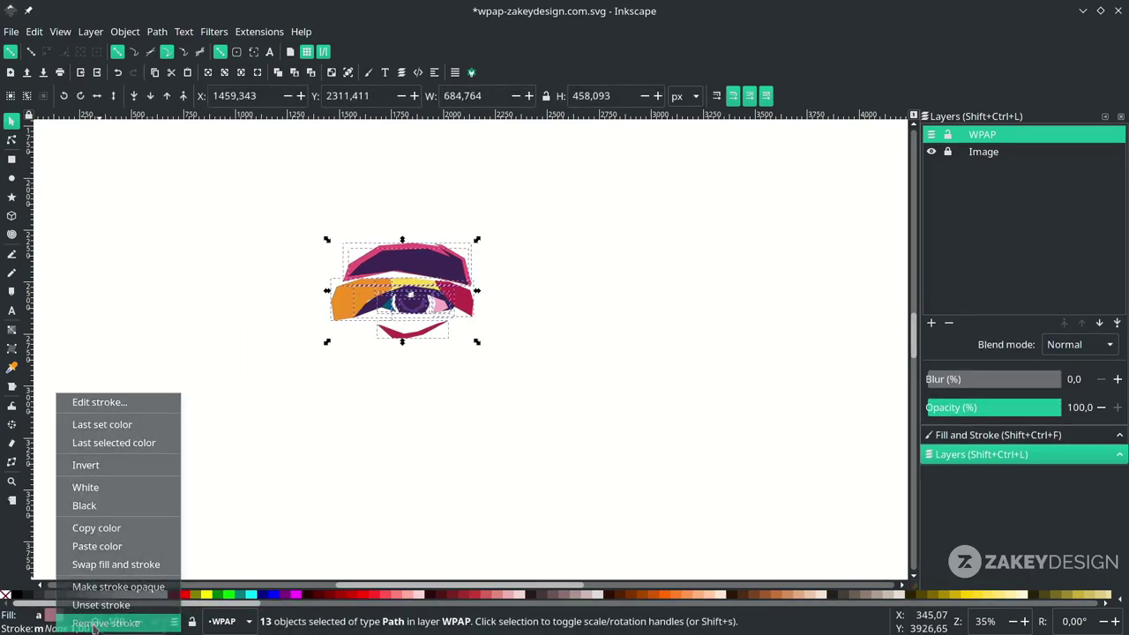
pyautogui.click(571, 378)
# Show the Image layer again and make WPAP the active layer for drawing.
pyautogui.click(979, 153)
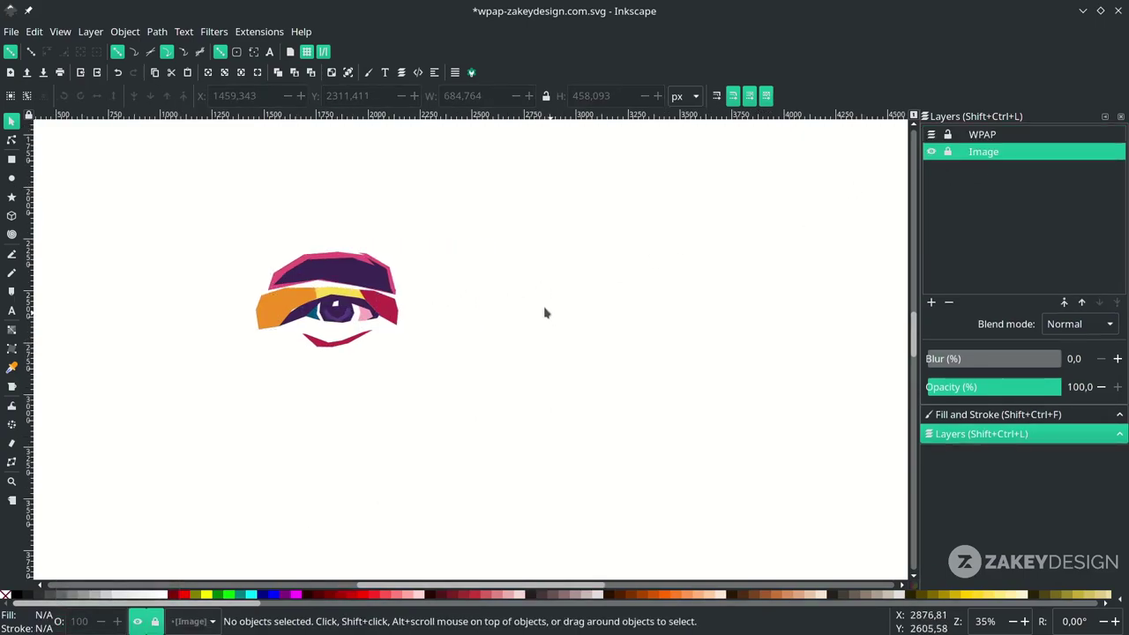
pyautogui.click(932, 152)
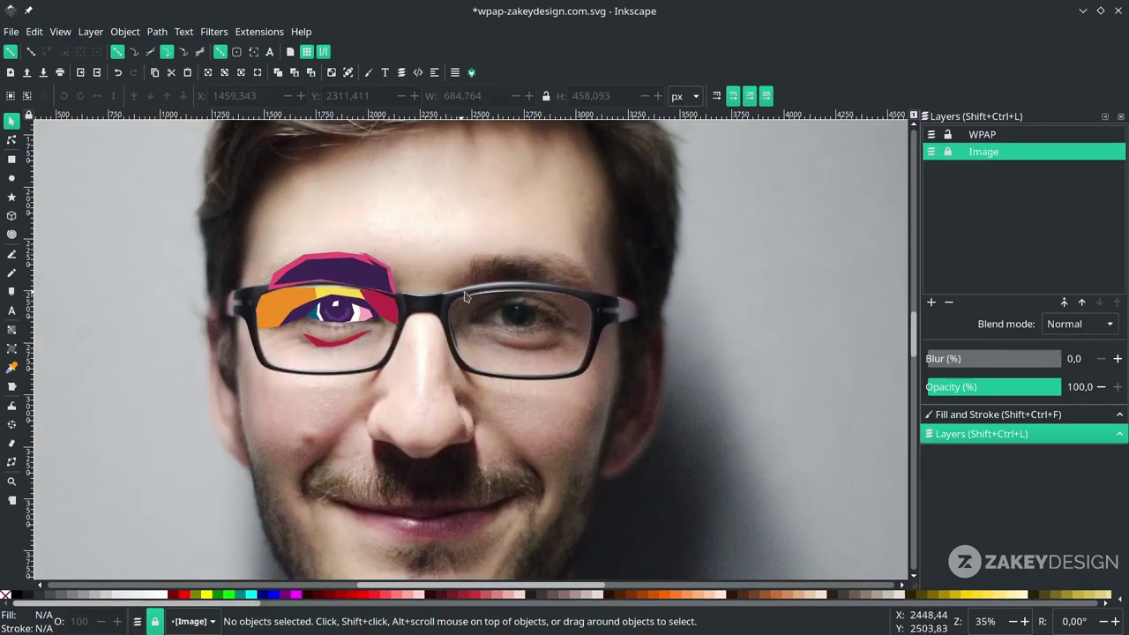
pyautogui.scroll(3, 543, 226)
pyautogui.press('b')
pyautogui.click(982, 134)
# Trace the inner shape of the second eyebrow with straight segments, including a notch near its inner end, and close the path.
pyautogui.click(348, 410)
pyautogui.click(364, 332)
pyautogui.click(399, 310)
pyautogui.click(379, 333)
pyautogui.click(445, 317)
pyautogui.click(688, 426)
pyautogui.click(528, 409)
pyautogui.click(348, 410)
# Trace a slightly larger straight-edged outline around the second eyebrow's inner shape and close it.
pyautogui.moveTo(340, 411); pyautogui.dragTo(406, 401)
pyautogui.click(403, 401)
pyautogui.click(417, 318)
pyautogui.click(481, 285)
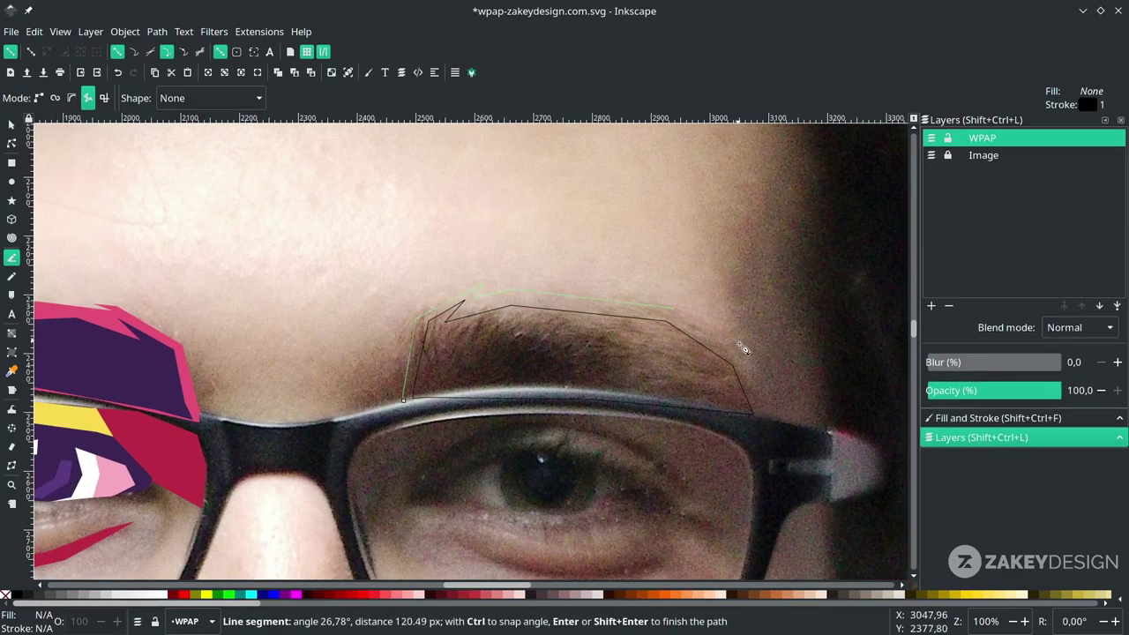
pyautogui.click(403, 400)
# Trace the dark upper-lid shape of the second eye, including the crease and both eye corners, and close it.
pyautogui.scroll(-2, 403, 399)
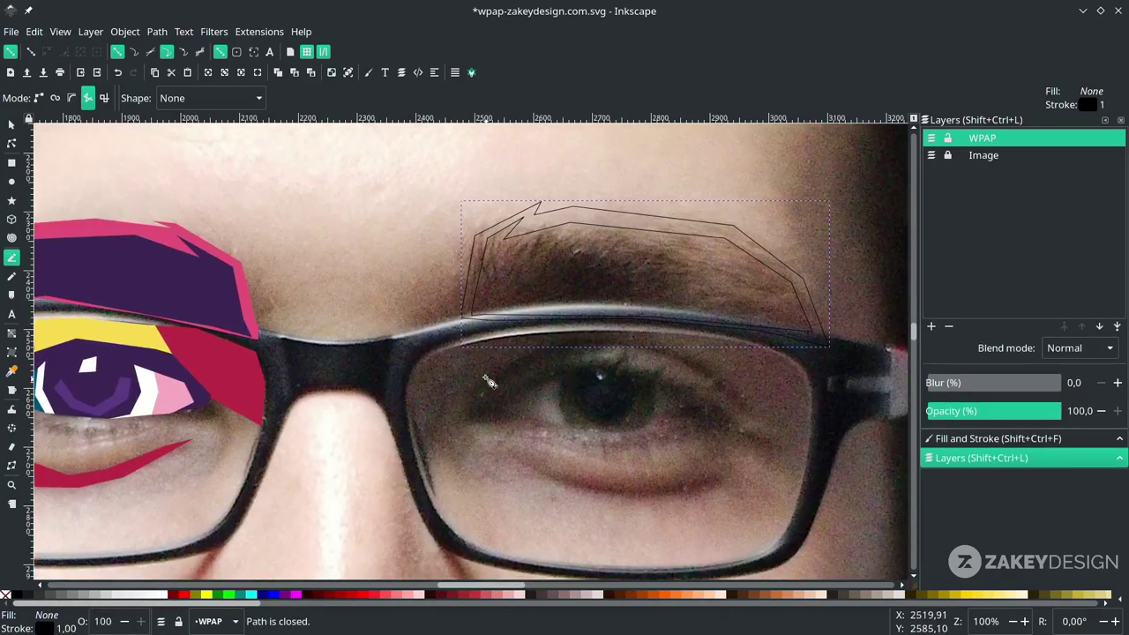
pyautogui.hscroll(1, 406, 396)
pyautogui.click(393, 432)
pyautogui.click(428, 374)
pyautogui.click(499, 350)
pyautogui.click(605, 359)
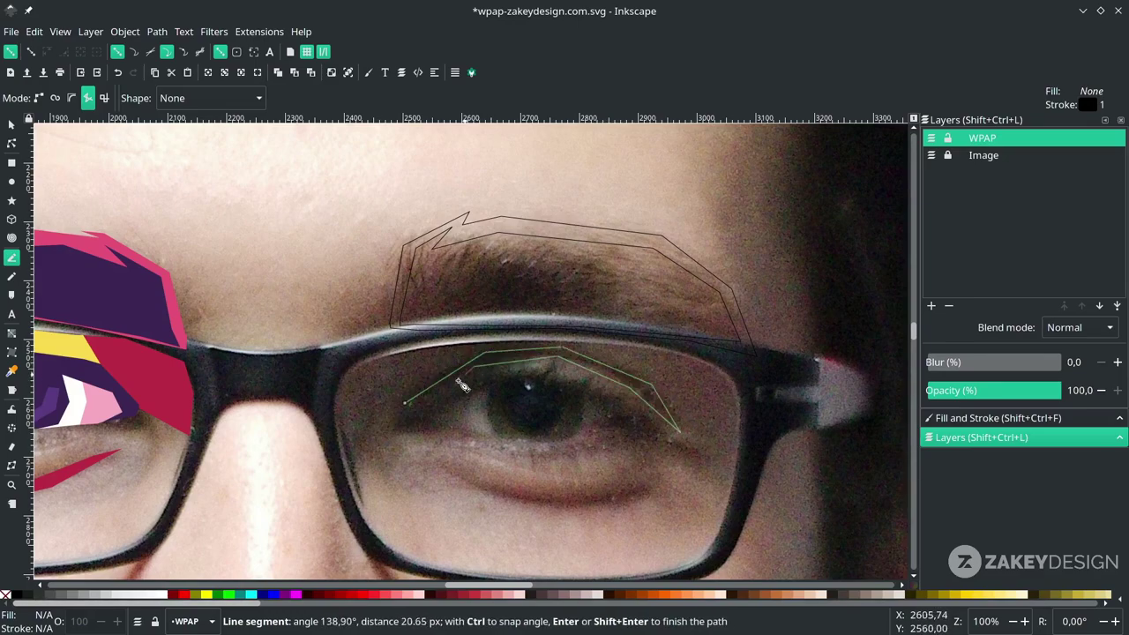
pyautogui.click(440, 399)
pyautogui.click(510, 374)
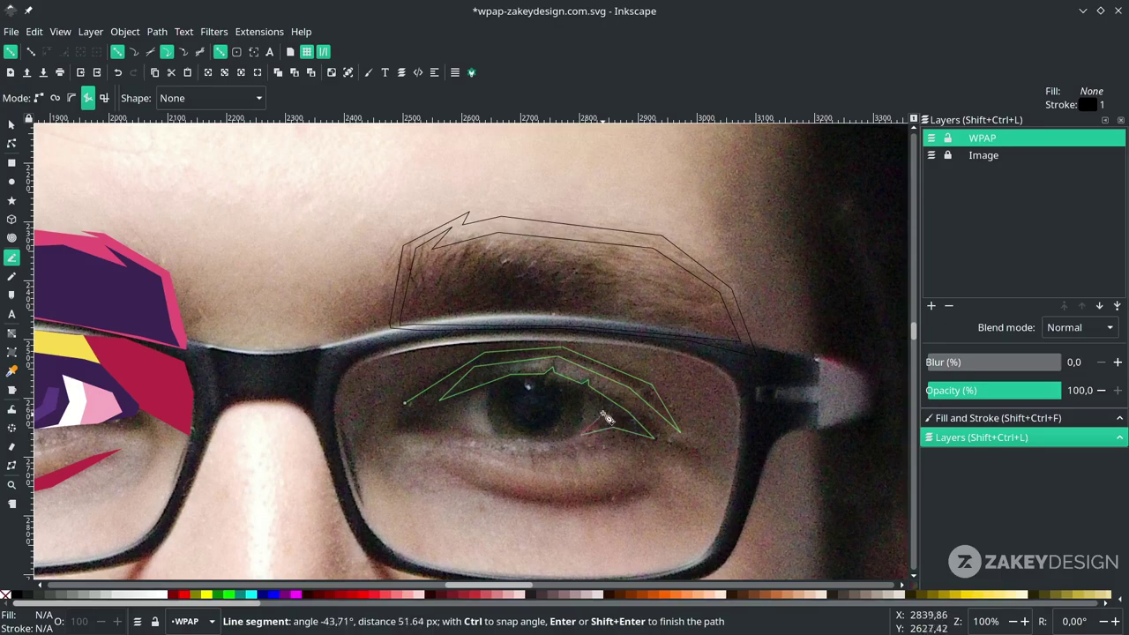
pyautogui.click(405, 403)
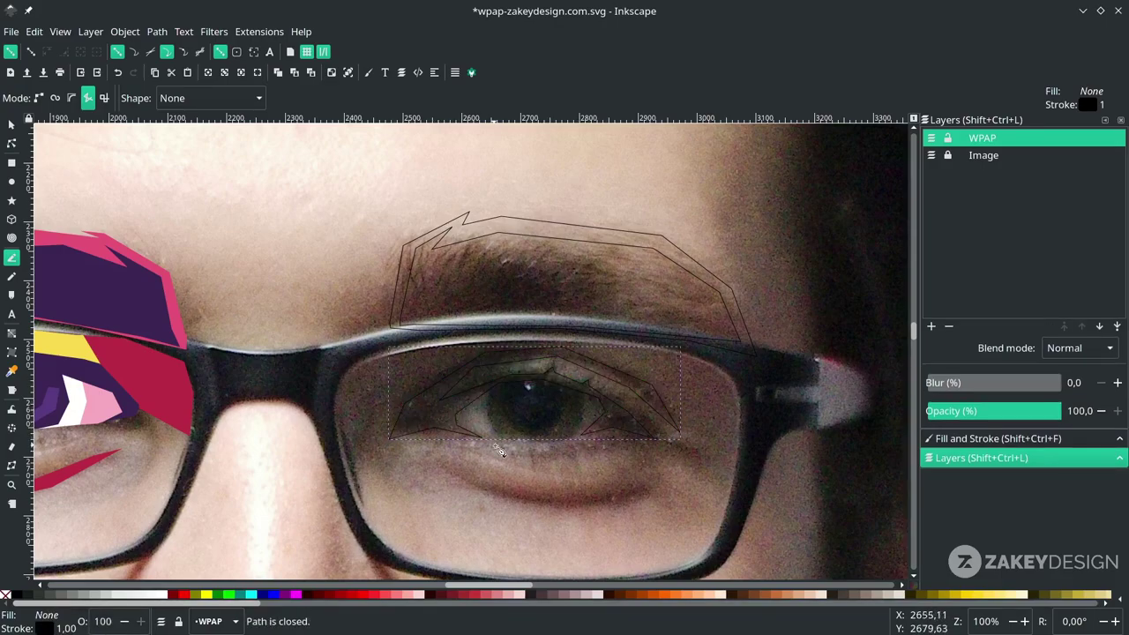
# Trace the second eye's iris as a closed straight-edged polygon.
pyautogui.scroll(2, 611, 412)
pyautogui.click(370, 359)
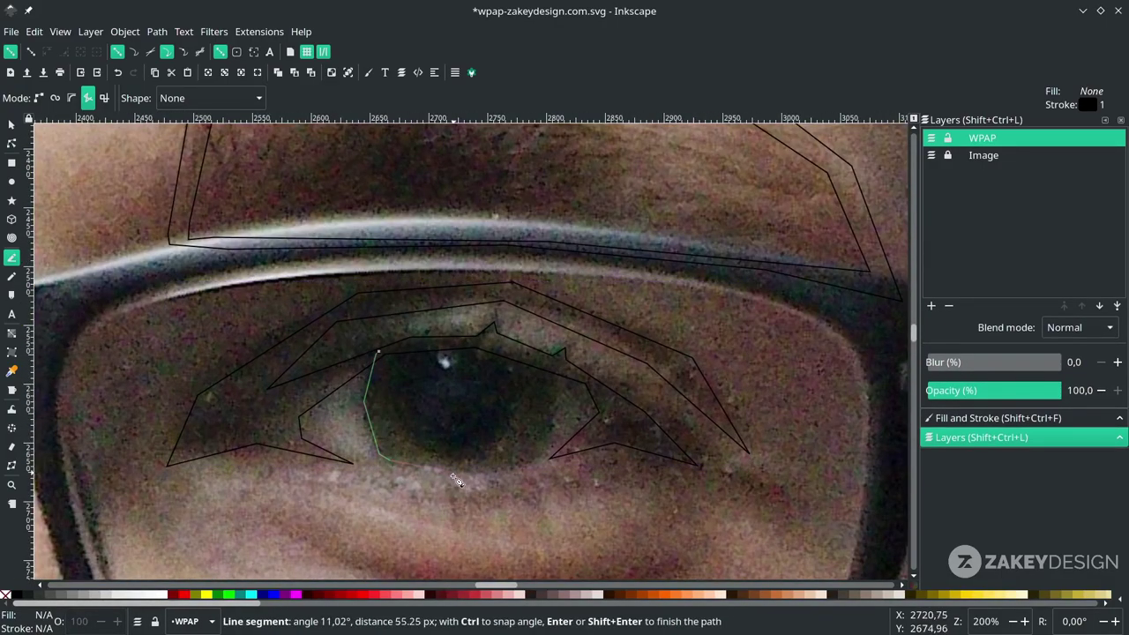
pyautogui.click(474, 466)
pyautogui.scroll(1, 541, 457)
pyautogui.click(544, 453)
pyautogui.click(561, 386)
pyautogui.click(558, 327)
pyautogui.click(448, 303)
pyautogui.click(310, 309)
# Trace a closed crescent-shaped band inside the second eye's iris.
pyautogui.click(345, 331)
pyautogui.click(428, 414)
pyautogui.click(374, 398)
pyautogui.click(374, 334)
pyautogui.click(345, 331)
# Trace the small four-sided light reflection in the second eye's pupil.
pyautogui.click(397, 315)
pyautogui.click(423, 315)
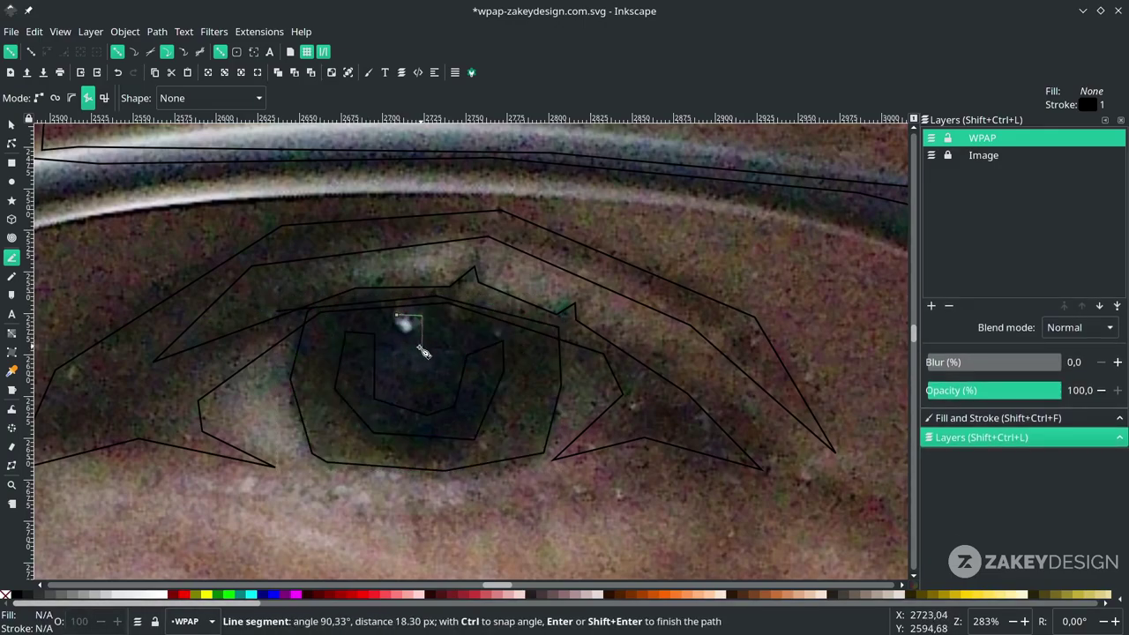
pyautogui.click(422, 348)
pyautogui.click(396, 345)
pyautogui.click(396, 314)
# Trace the fold below the second eye as a thin closed straight-edged shape.
pyautogui.scroll(-1, 458, 352)
pyautogui.click(306, 448)
pyautogui.click(425, 498)
pyautogui.click(598, 493)
pyautogui.click(682, 466)
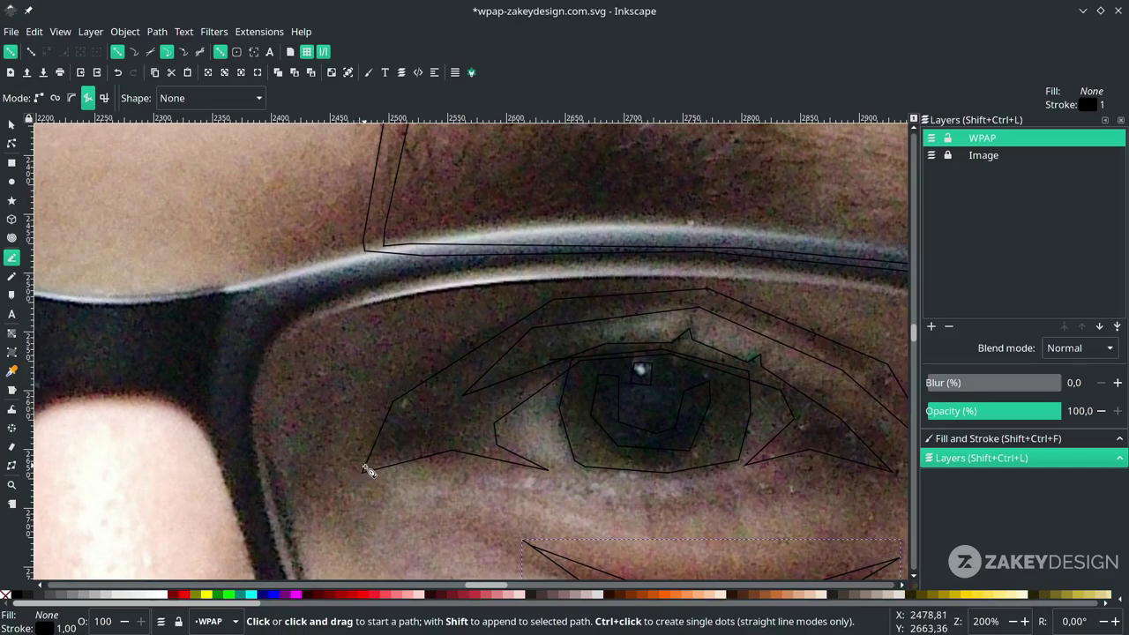
# Trace the closed skin shape between the second eye's inner corner and the glasses frame.
pyautogui.click(378, 436)
pyautogui.click(265, 484)
pyautogui.click(250, 388)
pyautogui.click(304, 308)
pyautogui.click(567, 271)
pyautogui.click(542, 303)
pyautogui.click(393, 406)
pyautogui.click(378, 435)
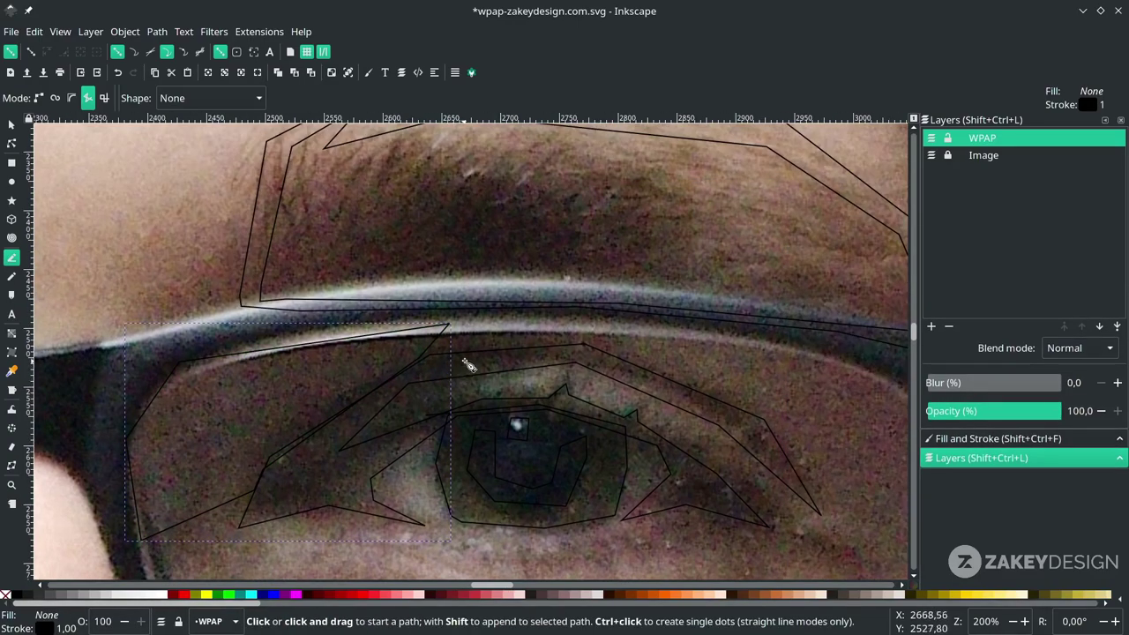
# Trace two closed skin shapes under the glasses frame, the strip above the second eye's lid and the area beside its outer corner.
pyautogui.click(380, 380)
pyautogui.click(421, 353)
pyautogui.click(606, 345)
pyautogui.click(746, 407)
pyautogui.click(783, 341)
pyautogui.click(602, 328)
pyautogui.click(435, 335)
pyautogui.click(380, 381)
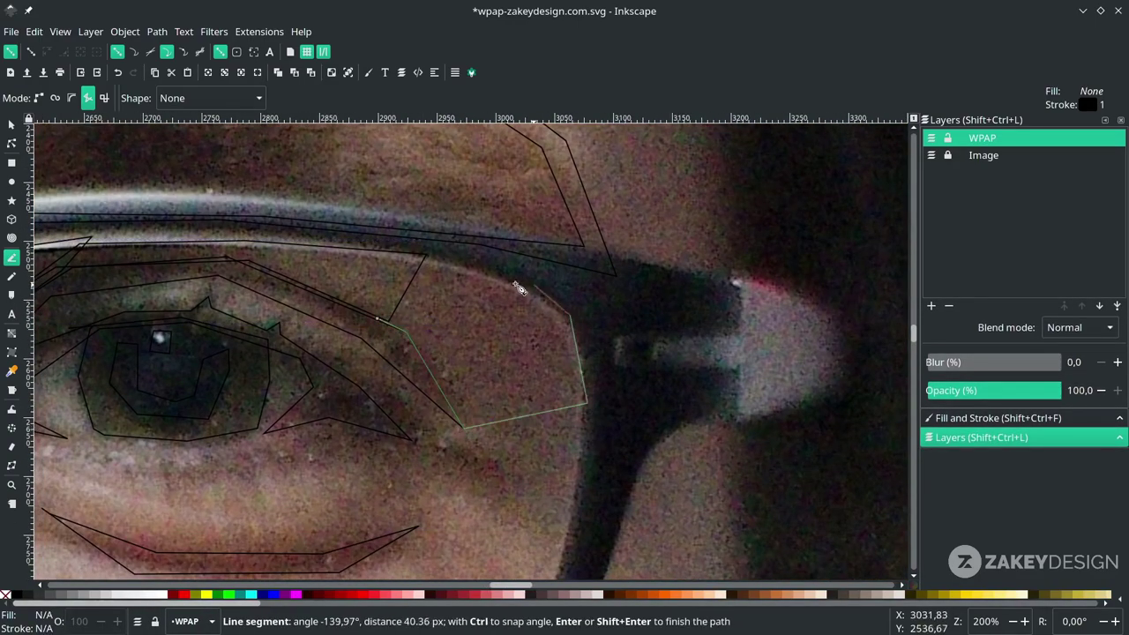
pyautogui.click(426, 254)
pyautogui.click(377, 318)
# Trace the small five-sided shape at the second eye's outer corner, close it and leave the pen tool.
pyautogui.moveTo(356, 374); pyautogui.dragTo(508, 346)
pyautogui.click(436, 328)
pyautogui.click(441, 377)
pyautogui.click(423, 405)
pyautogui.click(491, 377)
pyautogui.click(464, 345)
pyautogui.click(436, 328)
pyautogui.moveTo(344, 364); pyautogui.dragTo(431, 386)
pyautogui.click(312, 433)
pyautogui.press('Escape')
pyautogui.press('s')
pyautogui.scroll(-1, 589, 385)
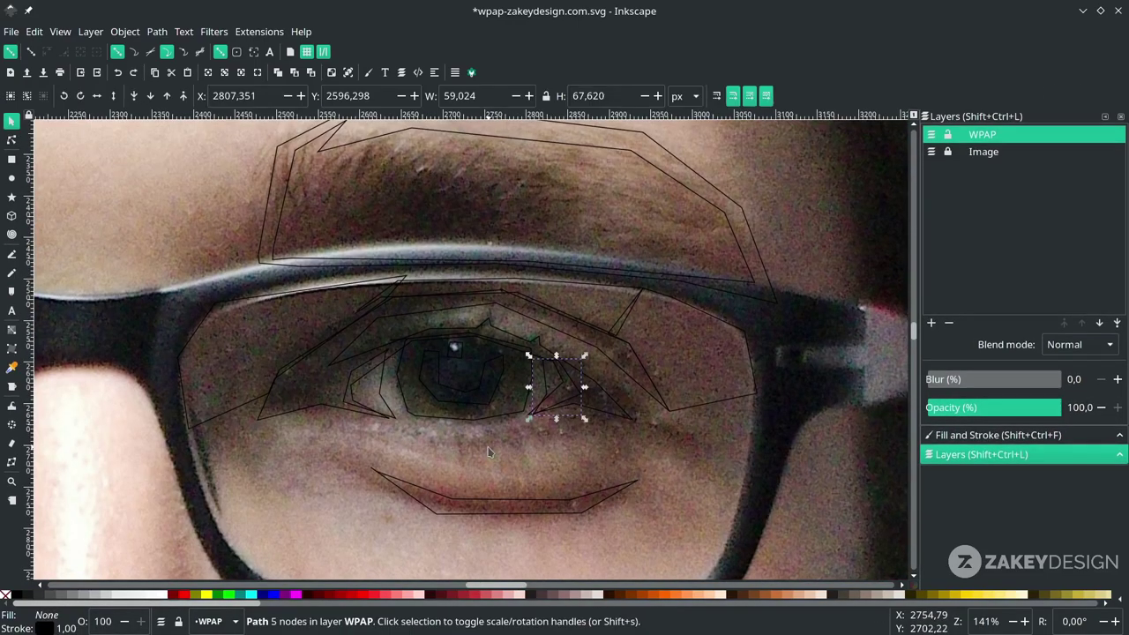
# Lower the second eye's white eyeball shape in the stacking order.
pyautogui.scroll(1, 443, 478)
pyautogui.press('b')
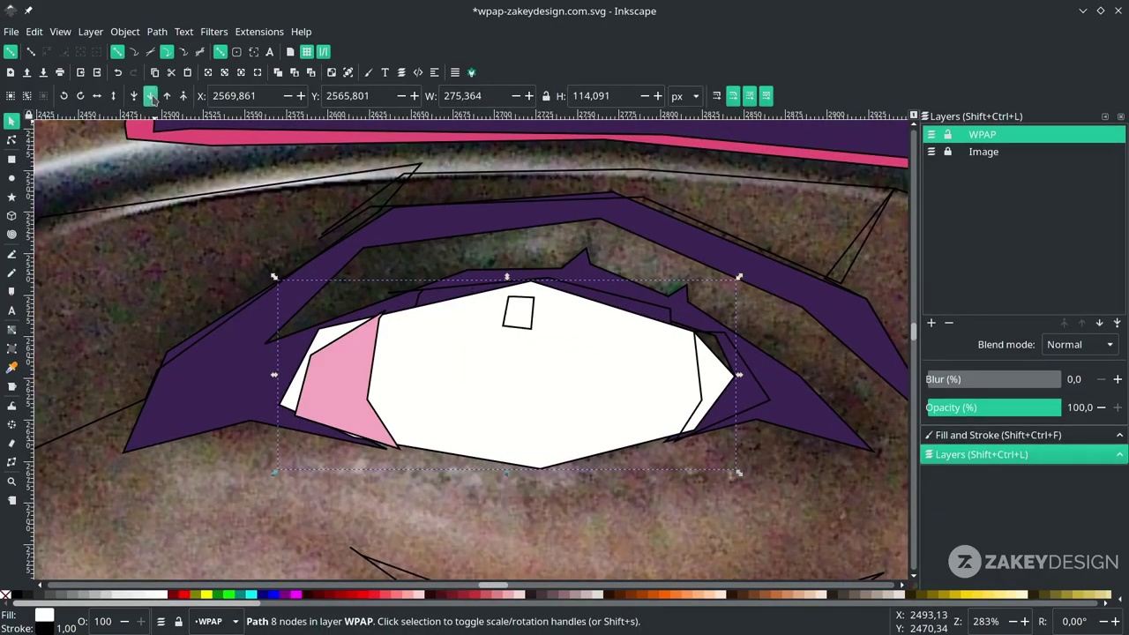
pyautogui.click(150, 96)
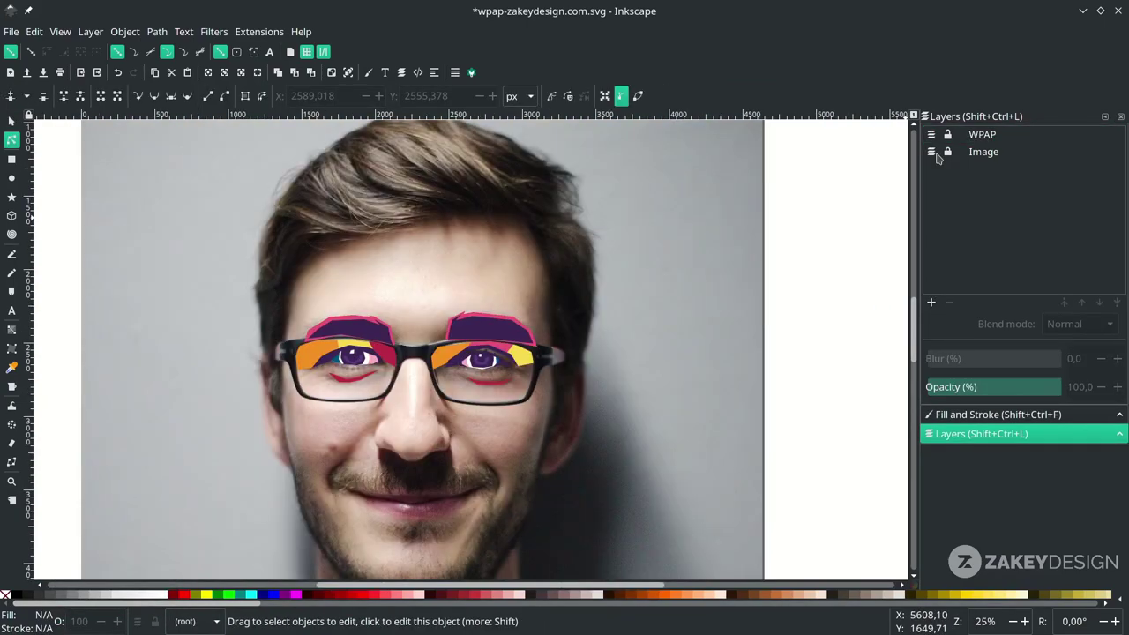
# Hide the Image layer to review both coloured eyes without the photo, and show it again.
pyautogui.click(931, 151)
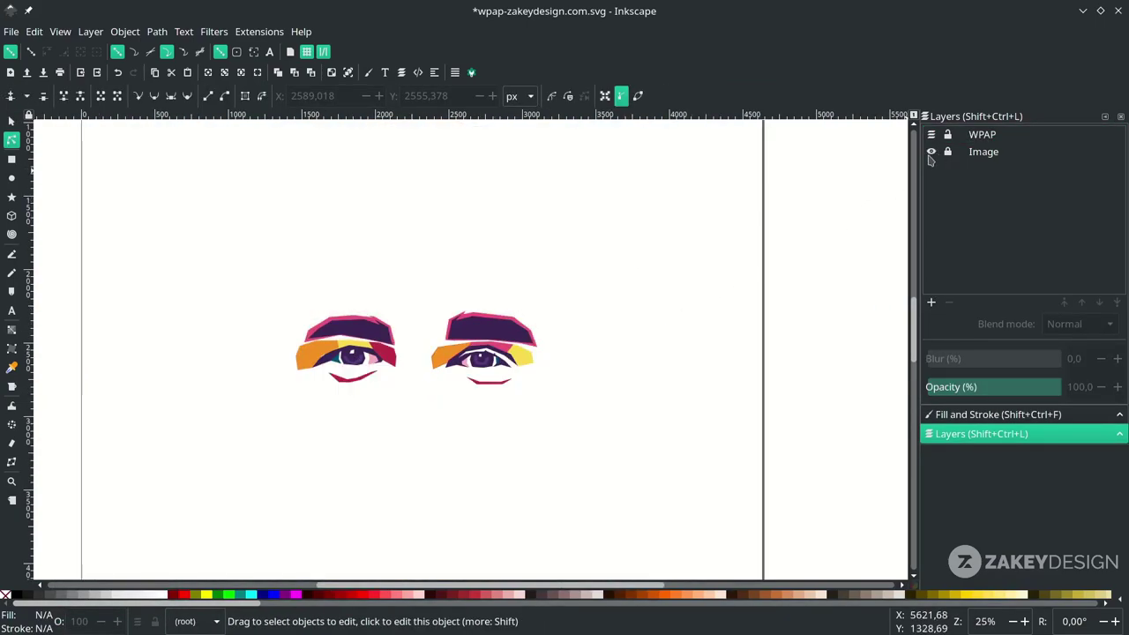
pyautogui.click(930, 154)
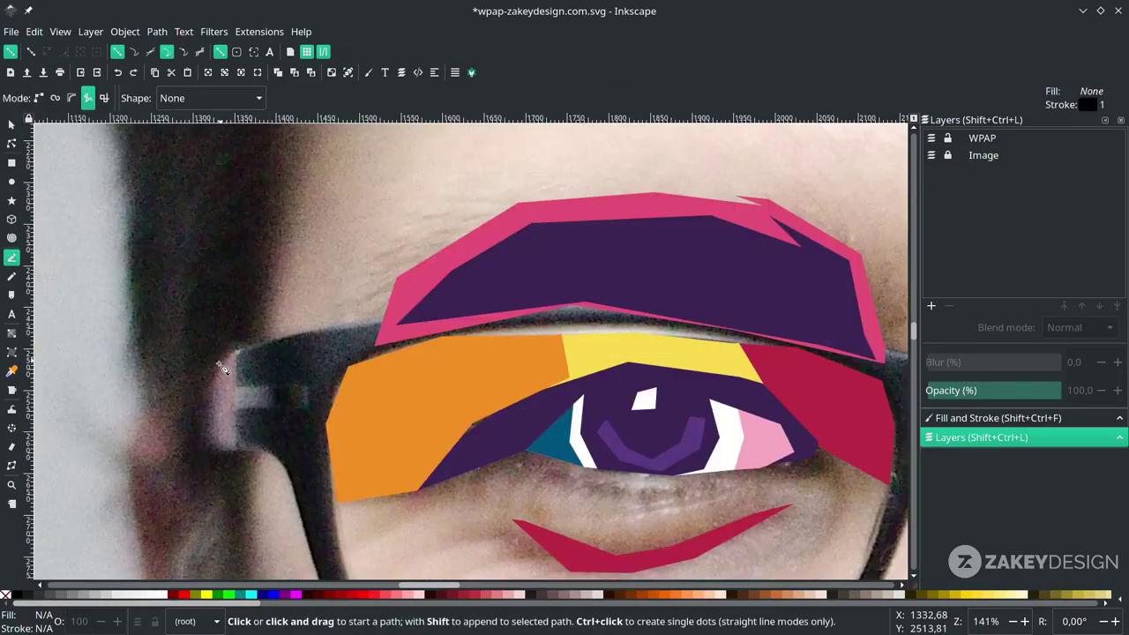
# Trace the glasses frame's upper outline from the left temple across both lenses and the bridge to the right temple's end.
pyautogui.click(222, 365)
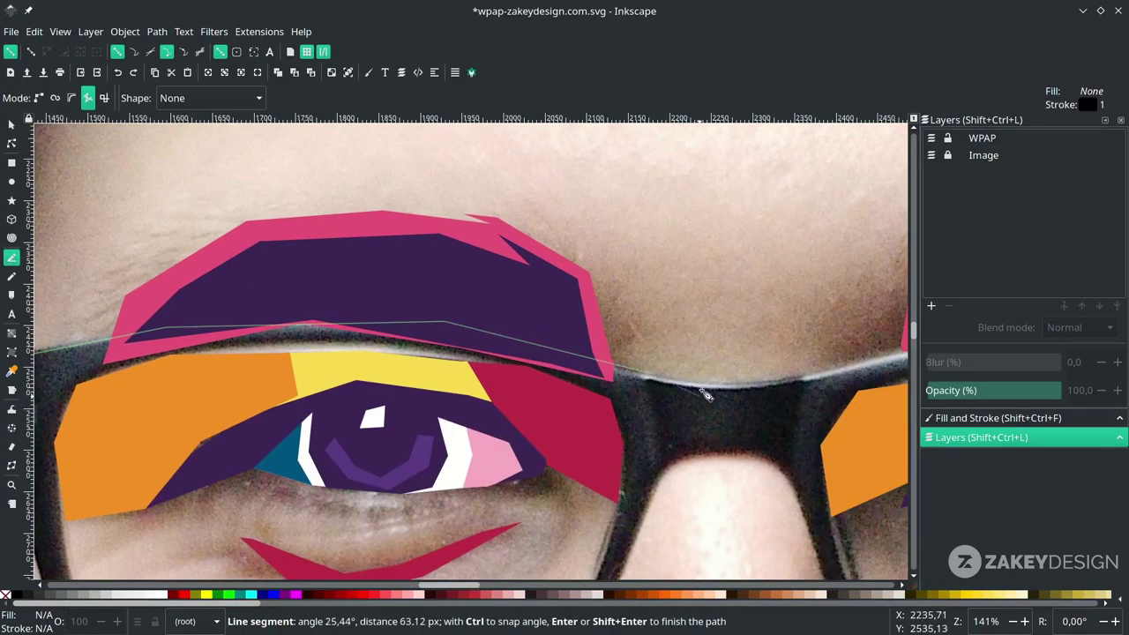
pyautogui.click(395, 393)
pyautogui.moveTo(647, 383); pyautogui.dragTo(209, 325)
pyautogui.click(463, 284)
pyautogui.click(718, 317)
pyautogui.moveTo(764, 343); pyautogui.dragTo(571, 286)
pyautogui.click(653, 294)
pyautogui.click(735, 323)
pyautogui.click(731, 371)
# Continue the frame outline along the right temple's underside, down the right lens's outer side and along its lower rim.
pyautogui.click(655, 394)
pyautogui.click(590, 425)
pyautogui.moveTo(570, 487)
pyautogui.mouseDown()
pyautogui.moveTo(587, 427)
pyautogui.moveTo(661, 404)
pyautogui.mouseUp()
pyautogui.click(612, 505)
pyautogui.moveTo(483, 539); pyautogui.dragTo(610, 507)
pyautogui.click(615, 505)
pyautogui.moveTo(348, 450)
pyautogui.mouseDown()
pyautogui.moveTo(558, 444)
pyautogui.moveTo(492, 442)
pyautogui.mouseUp()
pyautogui.click(497, 476)
pyautogui.click(401, 449)
pyautogui.click(378, 427)
# Continue the frame outline under the nose bridge and down the left lens's inner side.
pyautogui.moveTo(378, 320); pyautogui.dragTo(478, 407)
pyautogui.click(400, 323)
pyautogui.click(343, 305)
pyautogui.click(273, 329)
pyautogui.moveTo(269, 335); pyautogui.dragTo(398, 253)
pyautogui.click(328, 419)
pyautogui.click(302, 451)
pyautogui.moveTo(302, 450); pyautogui.dragTo(524, 448)
pyautogui.click(328, 471)
# Continue the frame outline along the left lens's lower rim and up its outer side, and close it at the left temple.
pyautogui.moveTo(328, 471); pyautogui.dragTo(601, 501)
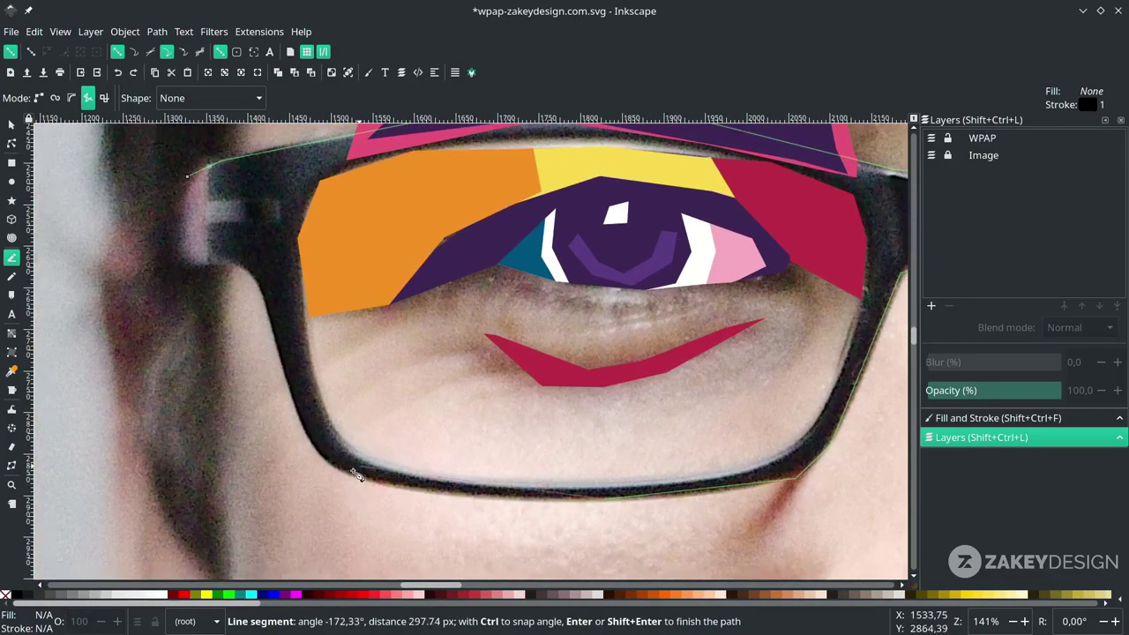
pyautogui.click(502, 495)
pyautogui.click(344, 473)
pyautogui.click(306, 441)
pyautogui.moveTo(306, 441); pyautogui.dragTo(411, 549)
pyautogui.click(358, 381)
pyautogui.click(283, 365)
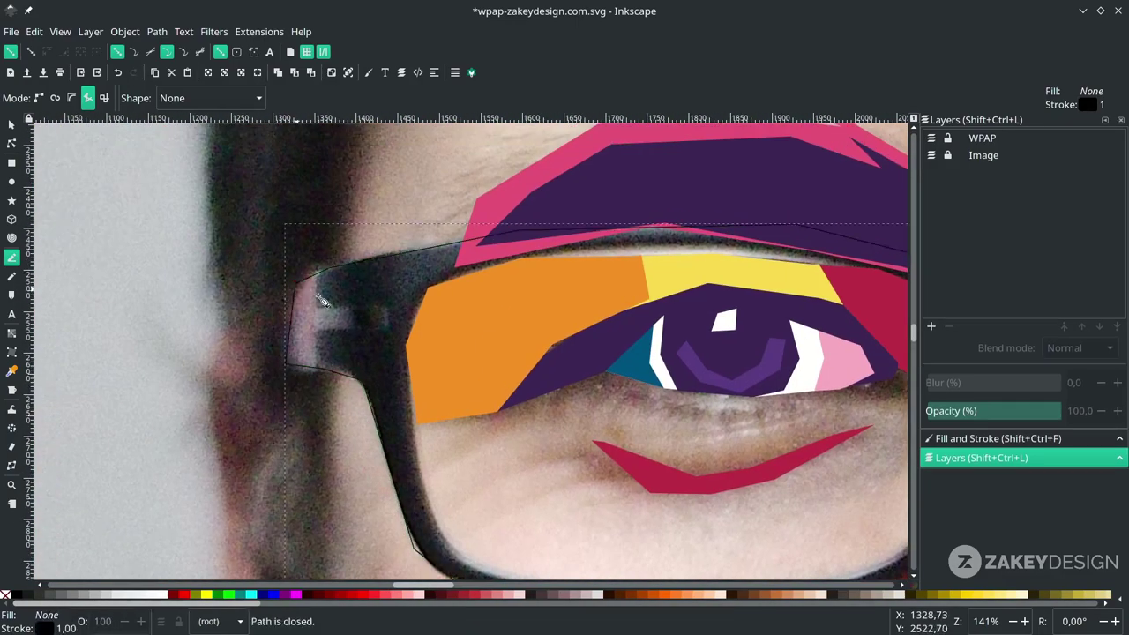
pyautogui.click(292, 286)
# Trace the left lens opening as a closed straight-edged path along the frame's inner edge.
pyautogui.moveTo(454, 315); pyautogui.dragTo(229, 258)
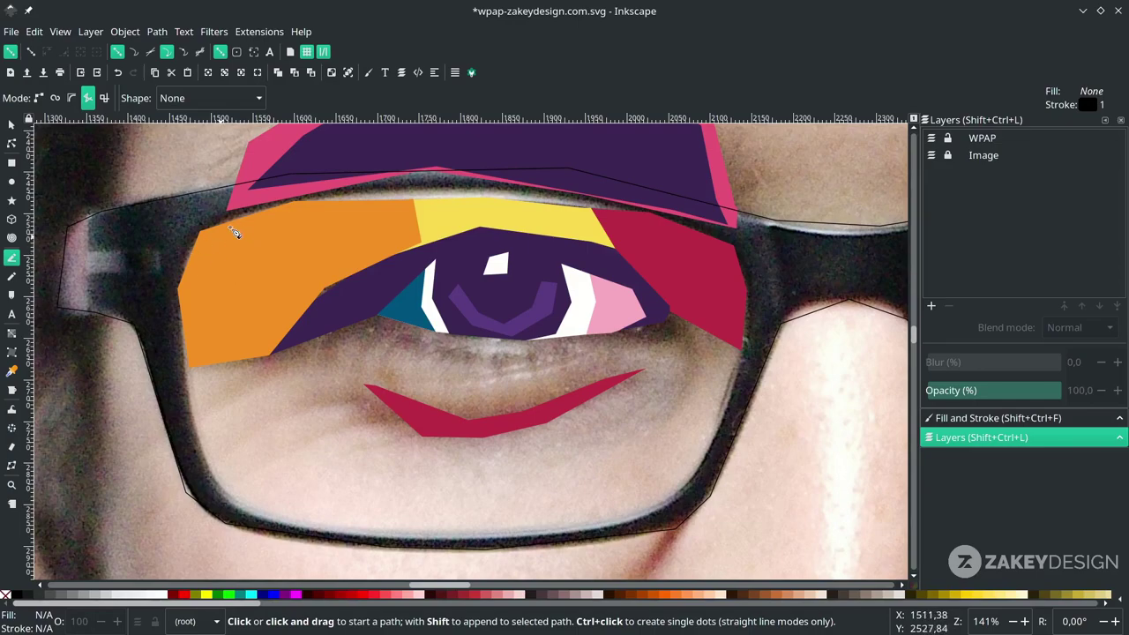
pyautogui.click(201, 231)
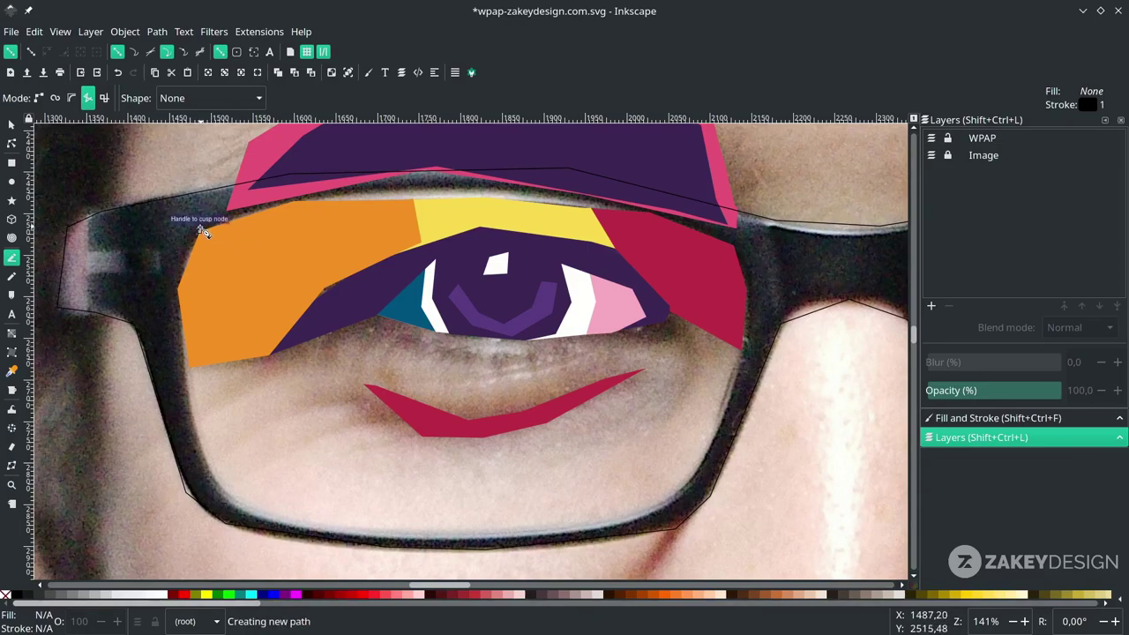
pyautogui.click(194, 427)
pyautogui.click(222, 489)
pyautogui.click(517, 533)
pyautogui.click(704, 463)
pyautogui.click(749, 330)
pyautogui.click(743, 262)
pyautogui.click(724, 237)
pyautogui.click(560, 205)
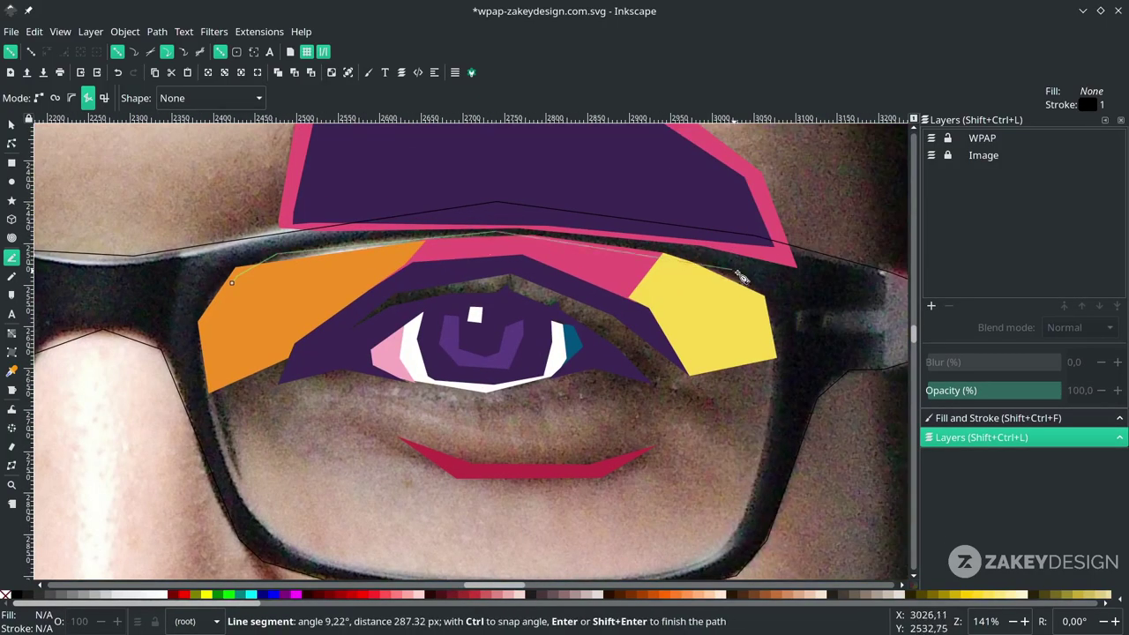
# Trace the right lens opening as a closed straight-edged path along the frame's inner edge.
pyautogui.scroll(-3, 723, 423)
pyautogui.click(723, 423)
pyautogui.click(559, 455)
pyautogui.click(342, 434)
pyautogui.click(225, 300)
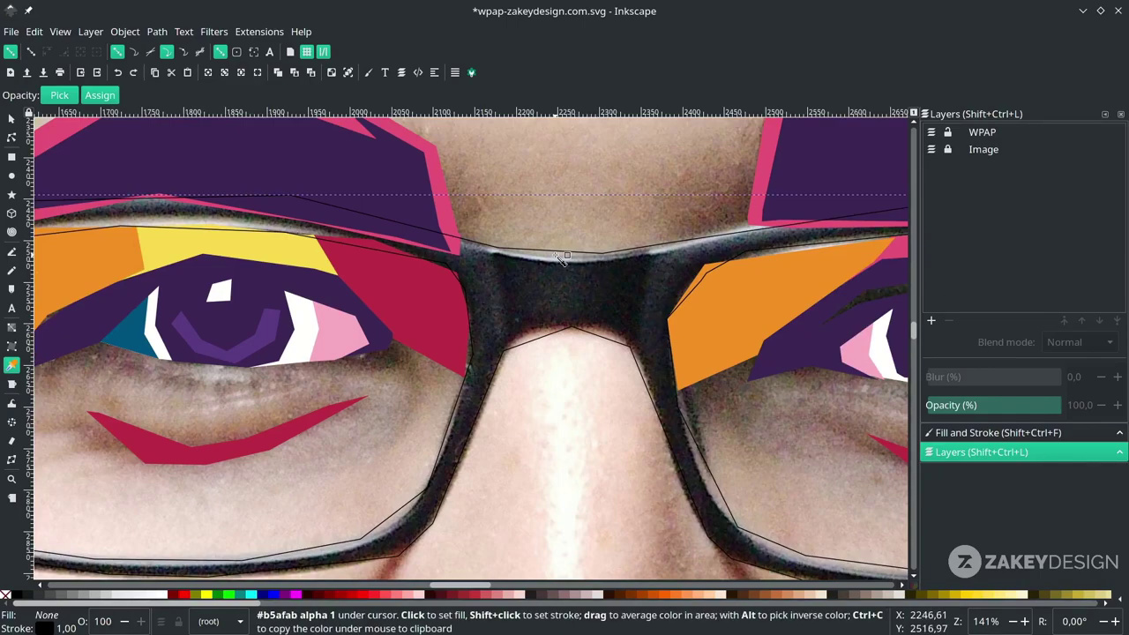
# Fill the glasses frame path with the dark purple sampled from the left eyebrow.
pyautogui.press('Escape')
pyautogui.click(534, 256)
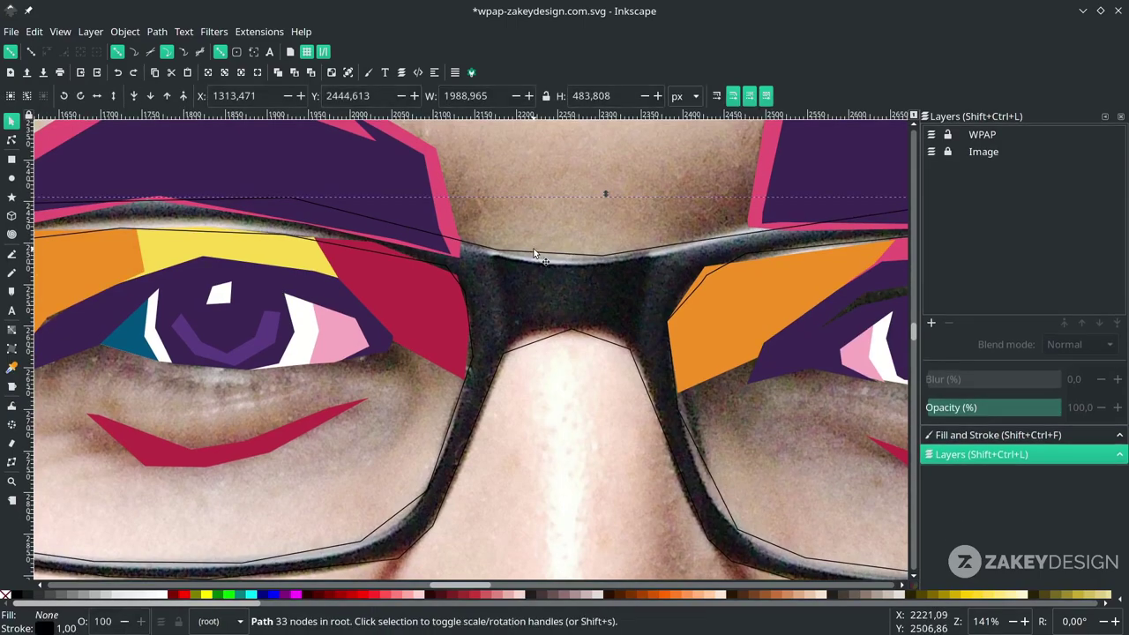
pyautogui.press('d')
pyautogui.click(353, 177)
pyautogui.hscroll(-5, 381, 258)
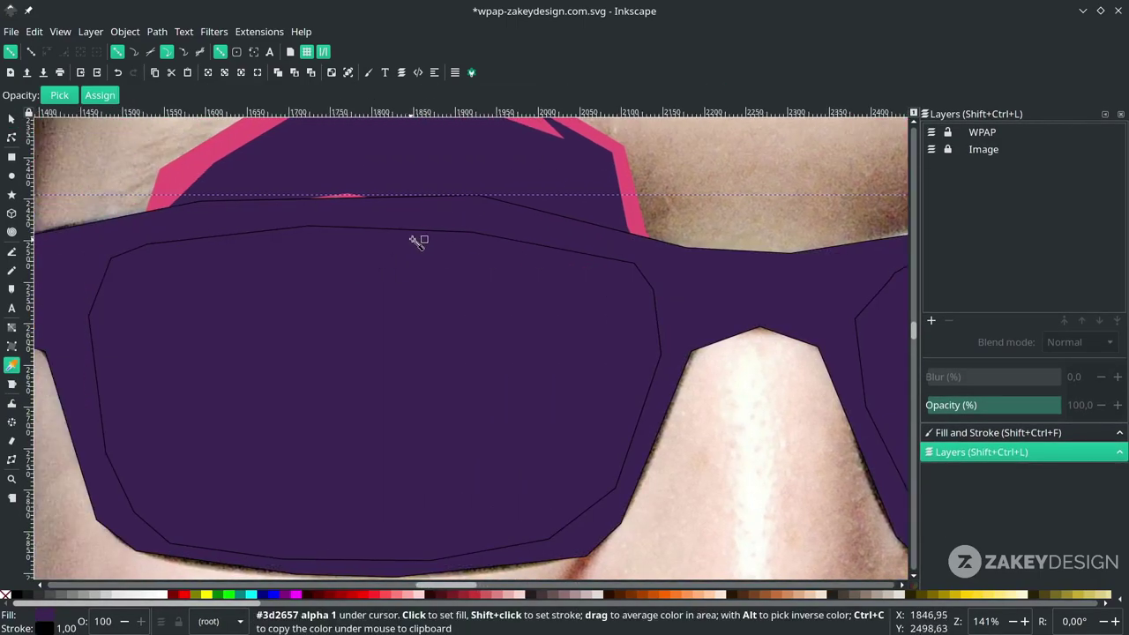
# Fill the left lens path with red so it stands out from the frame.
pyautogui.press('s')
pyautogui.press('1')
pyautogui.scroll(1, 433, 244)
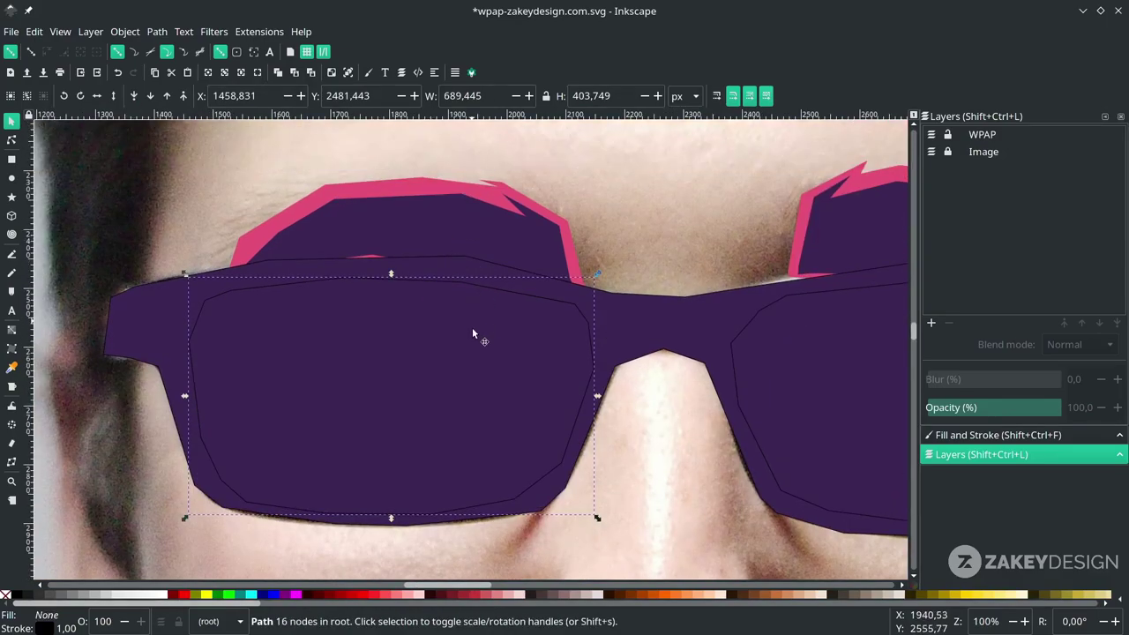
pyautogui.scroll(-1, 494, 344)
pyautogui.click(373, 595)
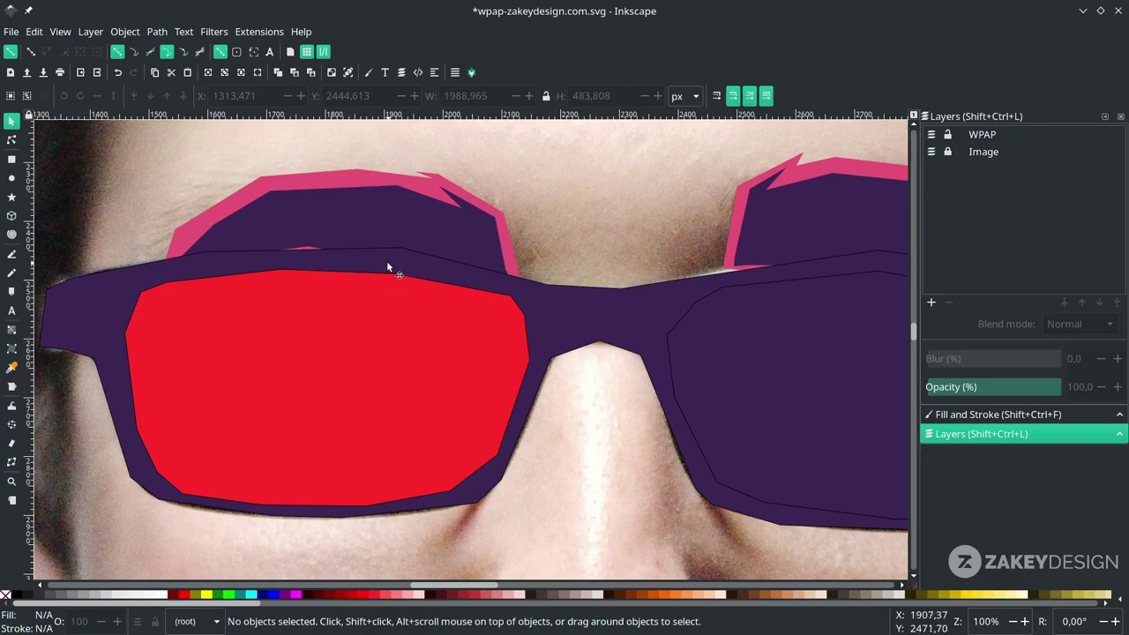
# Cut the left lens opening out of the glasses frame with the Difference operation.
pyautogui.click(377, 344)
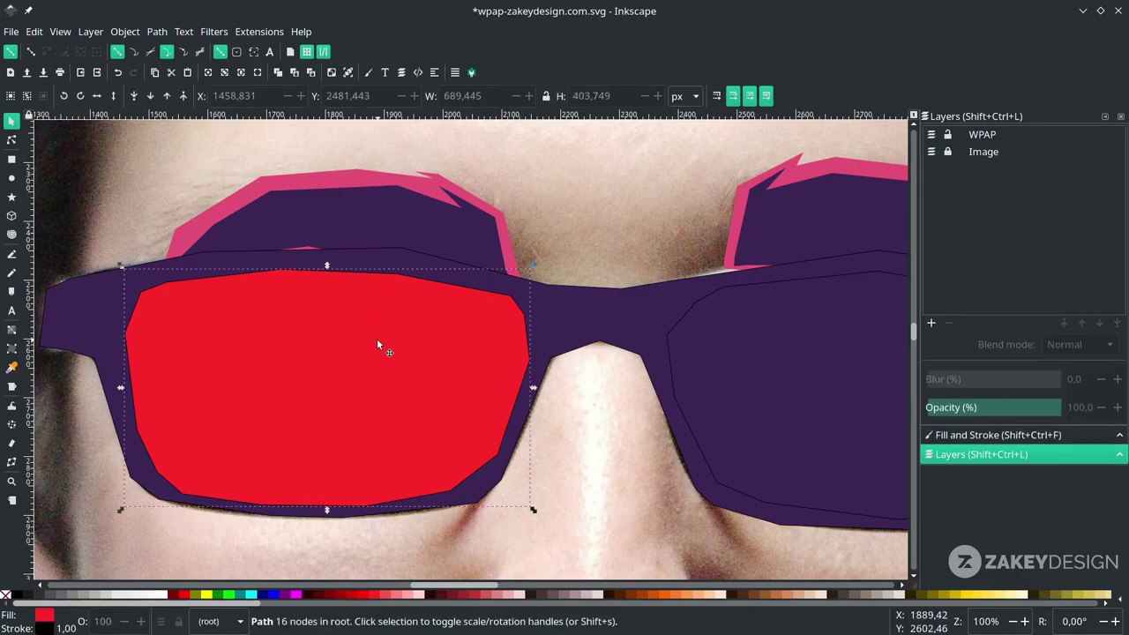
pyautogui.keyDown('shift'); pyautogui.click(389, 261); pyautogui.keyUp('shift')
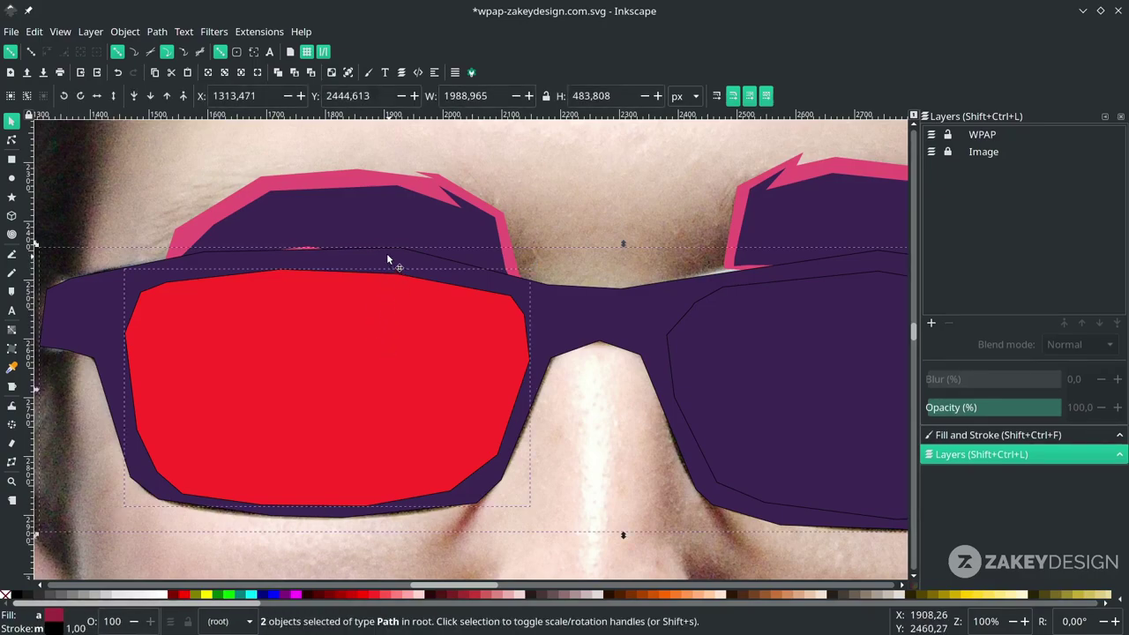
pyautogui.click(157, 32)
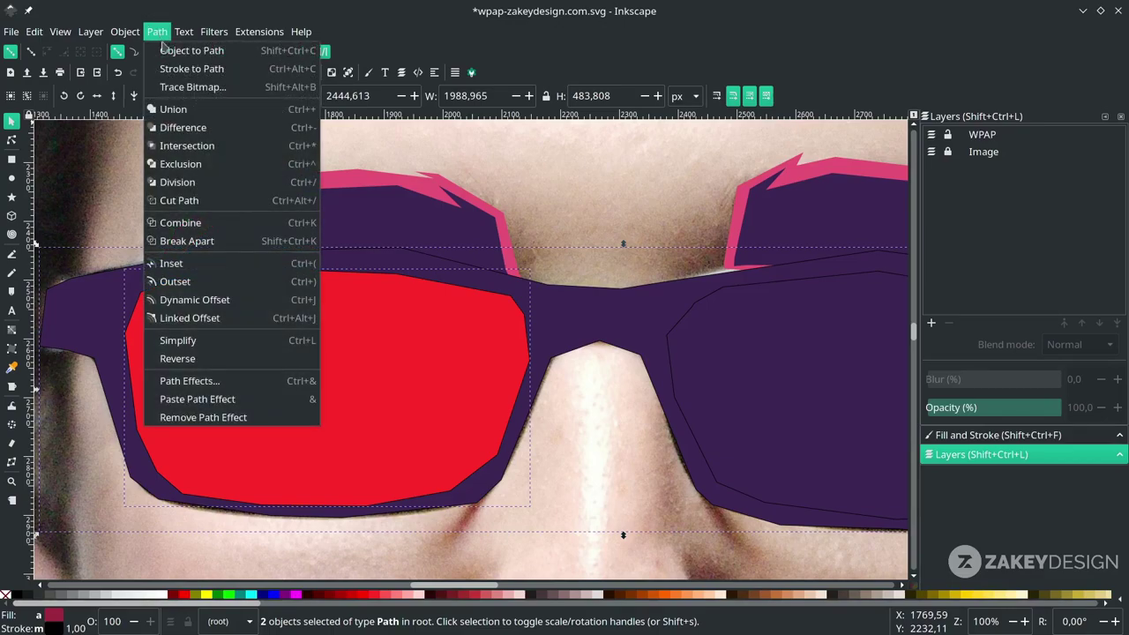
pyautogui.click(209, 131)
pyautogui.scroll(-1, 401, 291)
pyautogui.press('Escape')
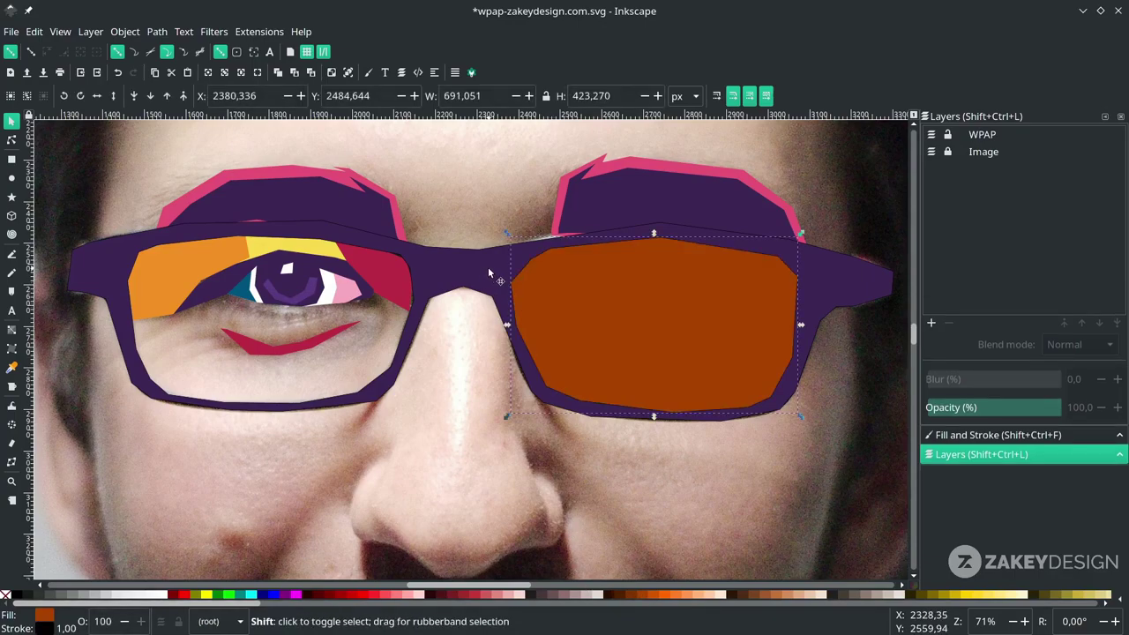
# Cut the right lens opening out of the glasses frame with the Difference operation and deselect the result.
pyautogui.keyDown('shift'); pyautogui.click(488, 268); pyautogui.keyUp('shift')
pyautogui.click(157, 32)
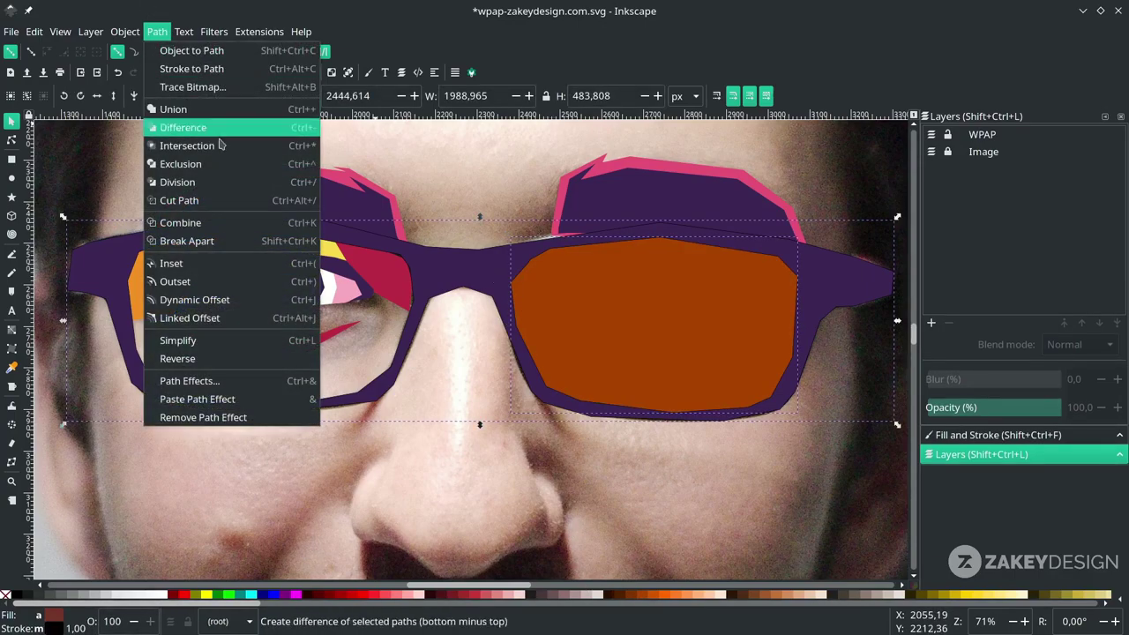
pyautogui.click(211, 127)
pyautogui.scroll(-1, 390, 351)
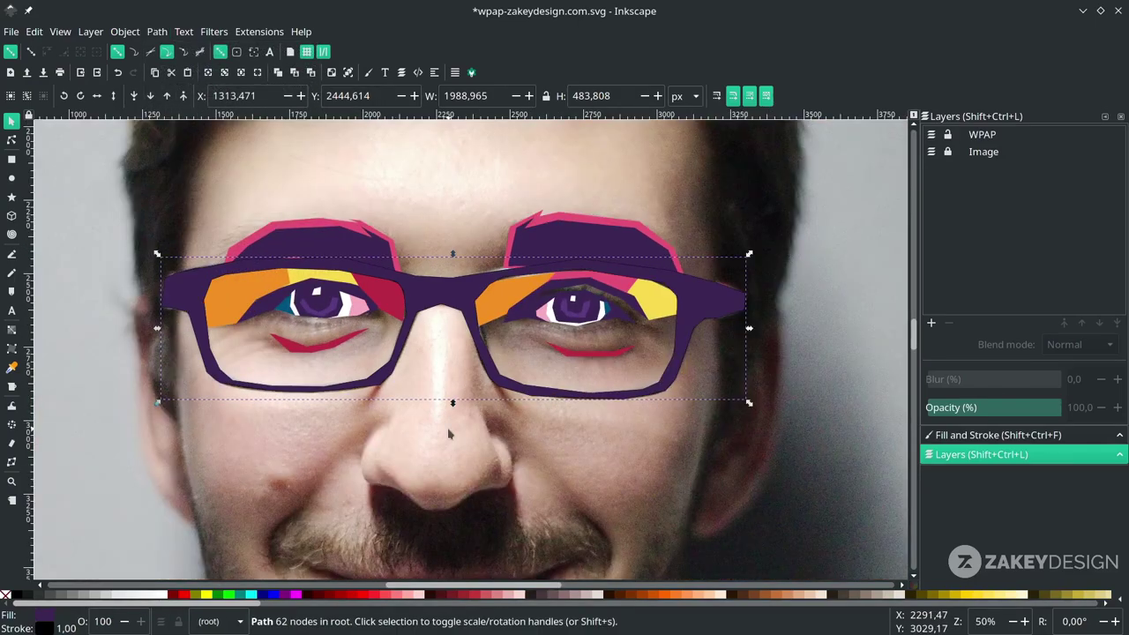
pyautogui.click(442, 383)
# Remove the black stroke from the glasses frame.
pyautogui.hscroll(2, 443, 383)
pyautogui.hscroll(-1, 443, 383)
pyautogui.scroll(1, 432, 349)
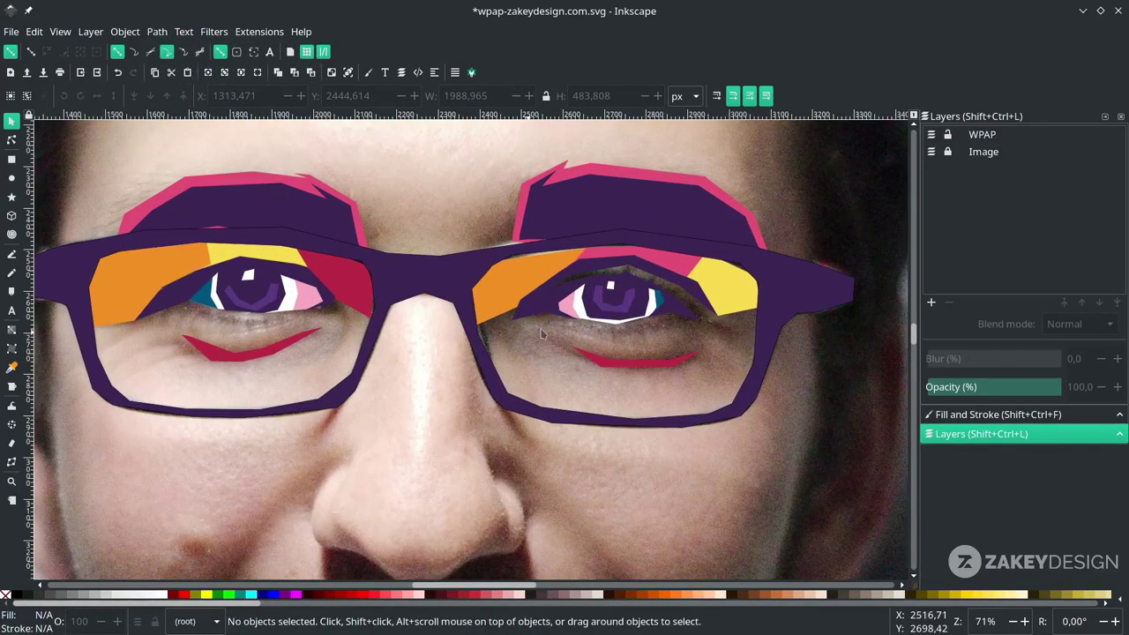
pyautogui.click(450, 276)
pyautogui.rightClick(62, 627)
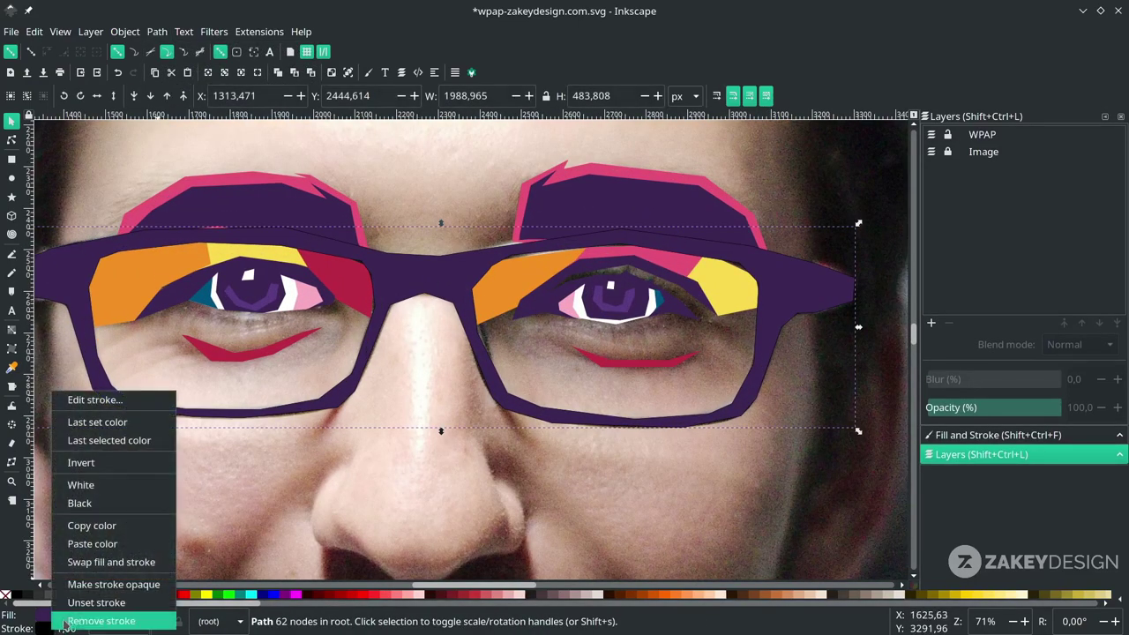
pyautogui.click(73, 621)
pyautogui.scroll(-1, 285, 438)
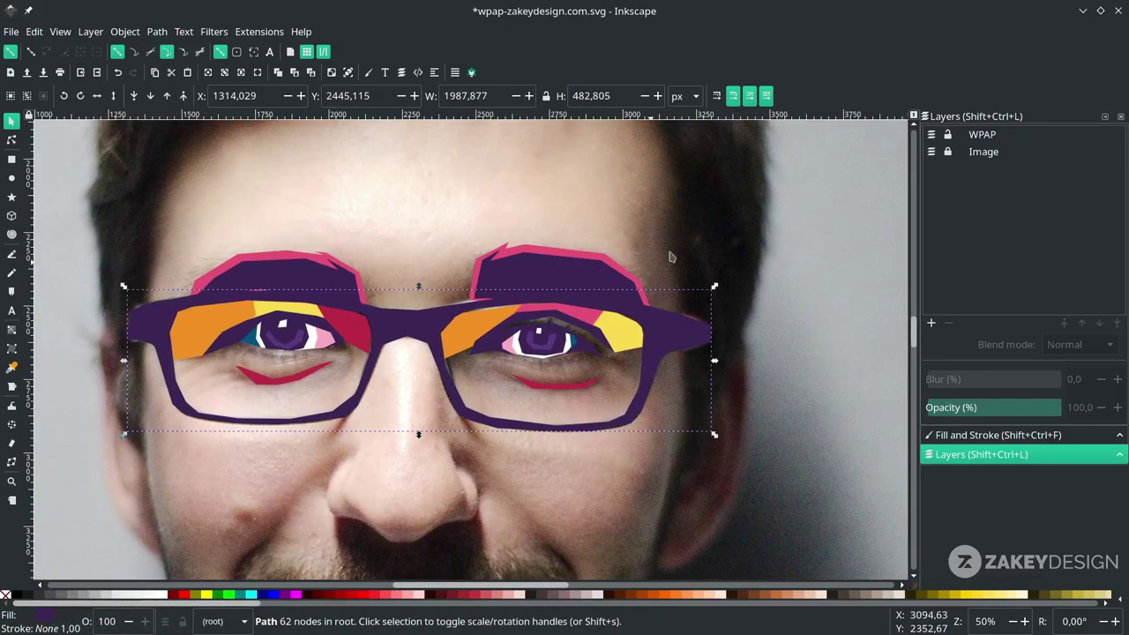
# Switch the Image layer off and on again to check the vector artwork alone, and make WPAP the current layer.
pyautogui.click(932, 152)
pyautogui.click(804, 307)
pyautogui.scroll(-2, 522, 351)
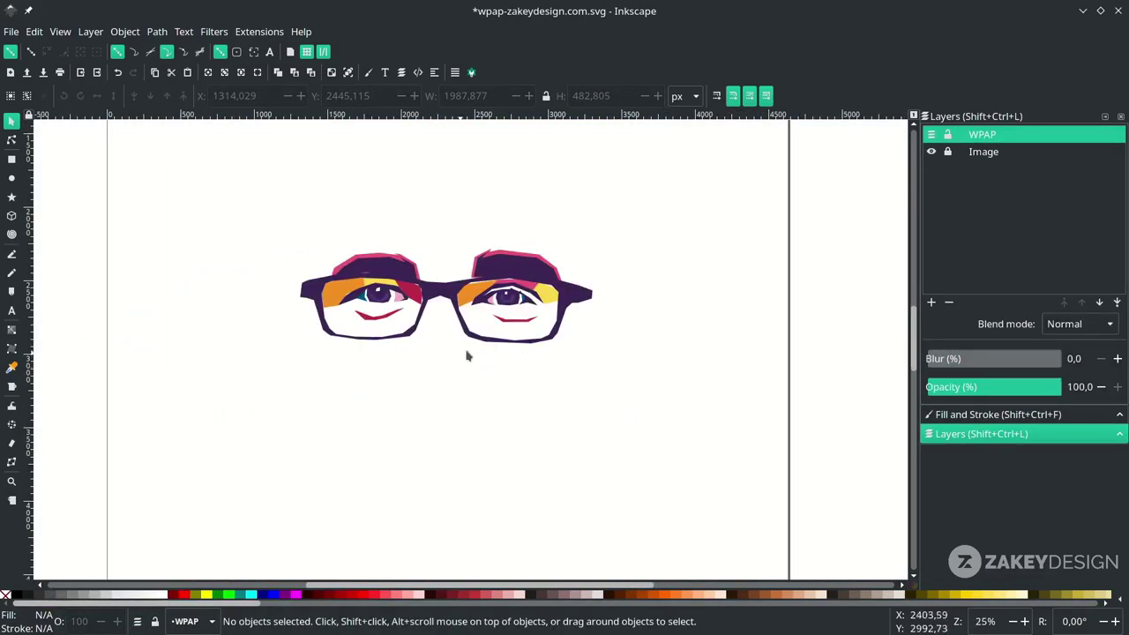
pyautogui.click(932, 152)
# Trace the nose outline from the left lens rim down its left side, around the nostril and under the tip.
pyautogui.press('b')
pyautogui.scroll(3, 446, 360)
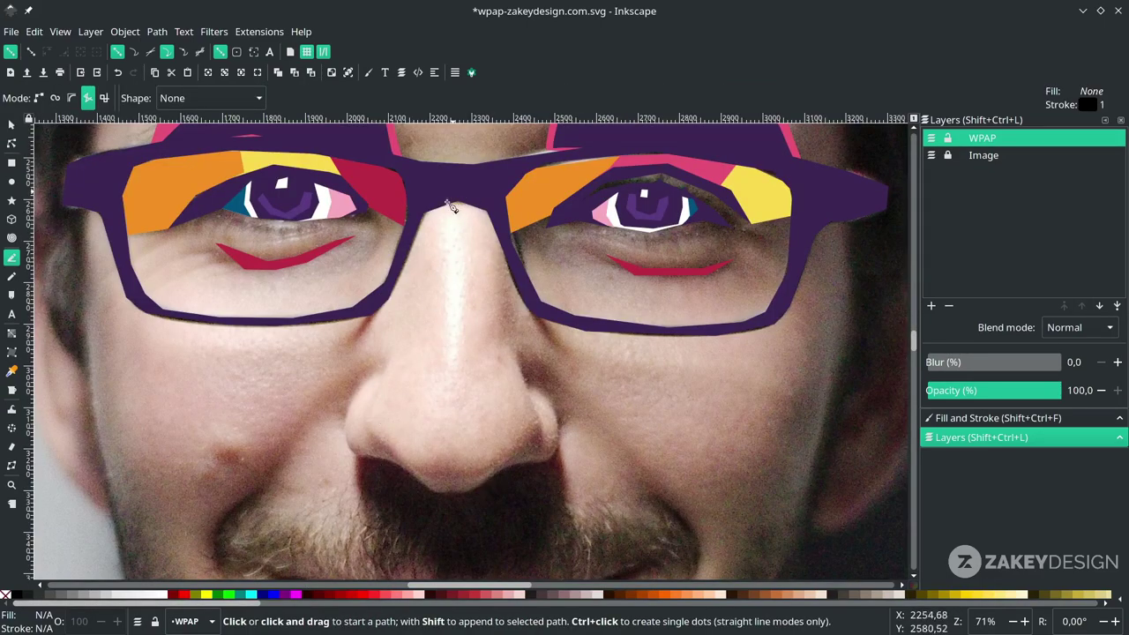
pyautogui.click(397, 275)
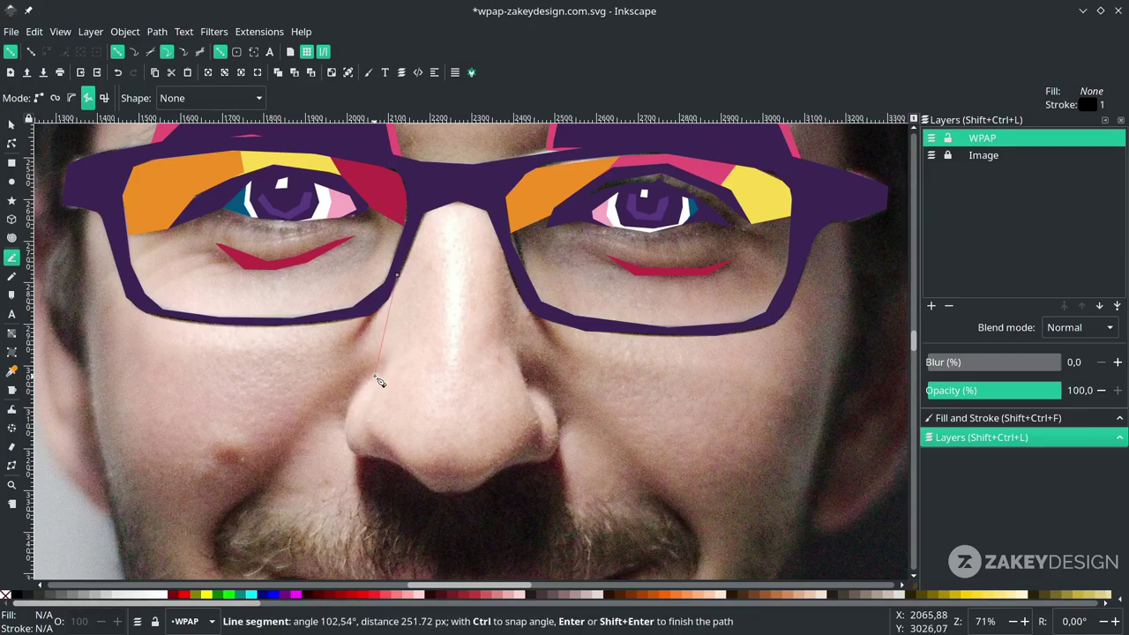
pyautogui.click(352, 406)
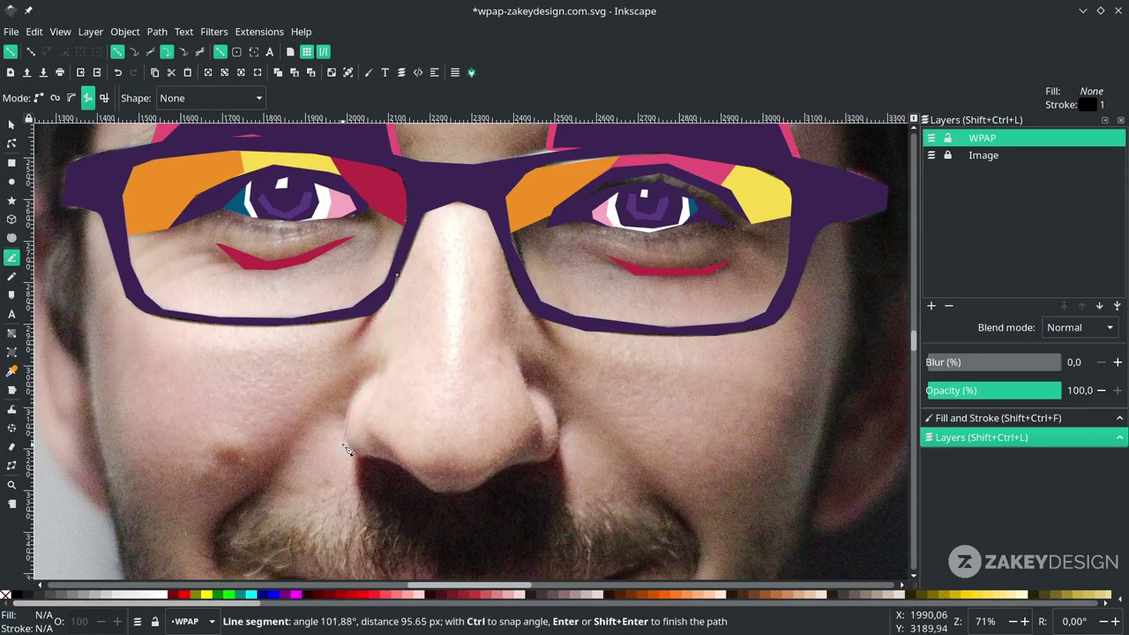
pyautogui.click(352, 450)
pyautogui.click(375, 455)
pyautogui.click(407, 469)
pyautogui.click(435, 491)
pyautogui.click(470, 491)
# Continue the nose outline around the right nostril and up the right side to the glasses bridge, and close it.
pyautogui.click(509, 462)
pyautogui.click(549, 460)
pyautogui.click(560, 434)
pyautogui.click(524, 385)
pyautogui.click(506, 263)
pyautogui.click(488, 209)
pyautogui.click(457, 203)
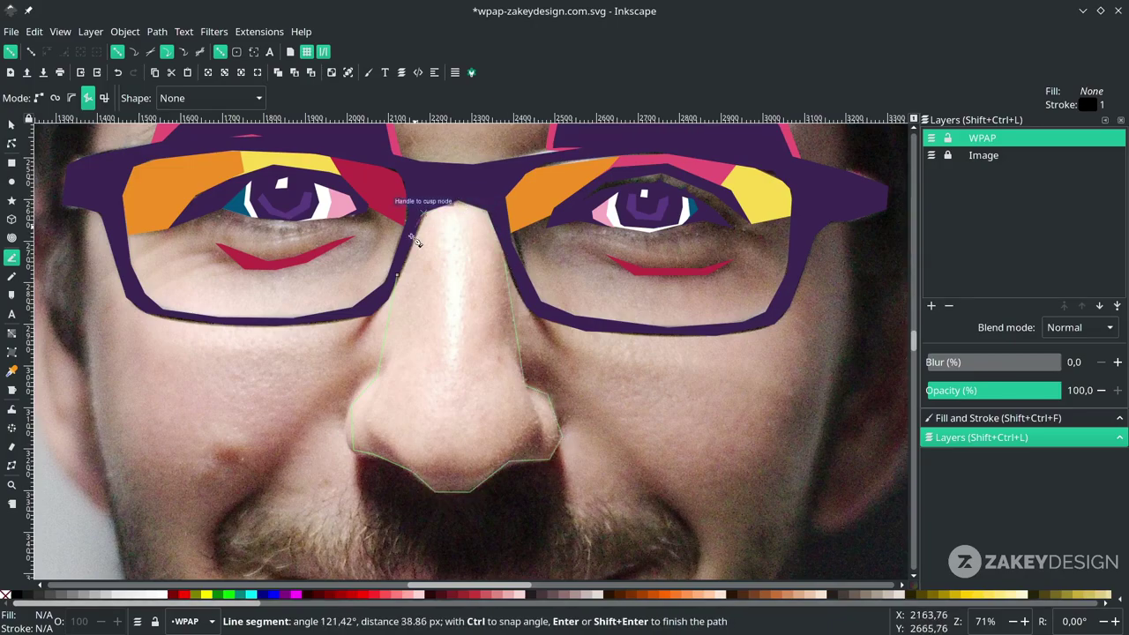
pyautogui.click(423, 214)
pyautogui.click(397, 274)
# Trace a narrow closed strip for the highlight running down the centre of the nose bridge.
pyautogui.moveTo(441, 272); pyautogui.dragTo(376, 285)
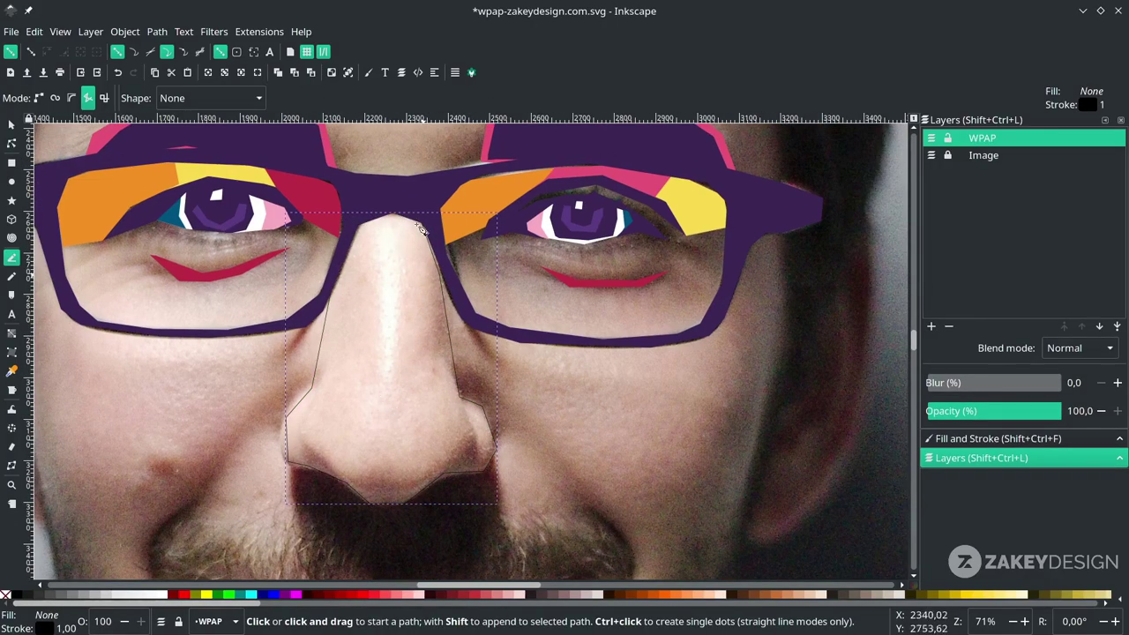
pyautogui.click(379, 203)
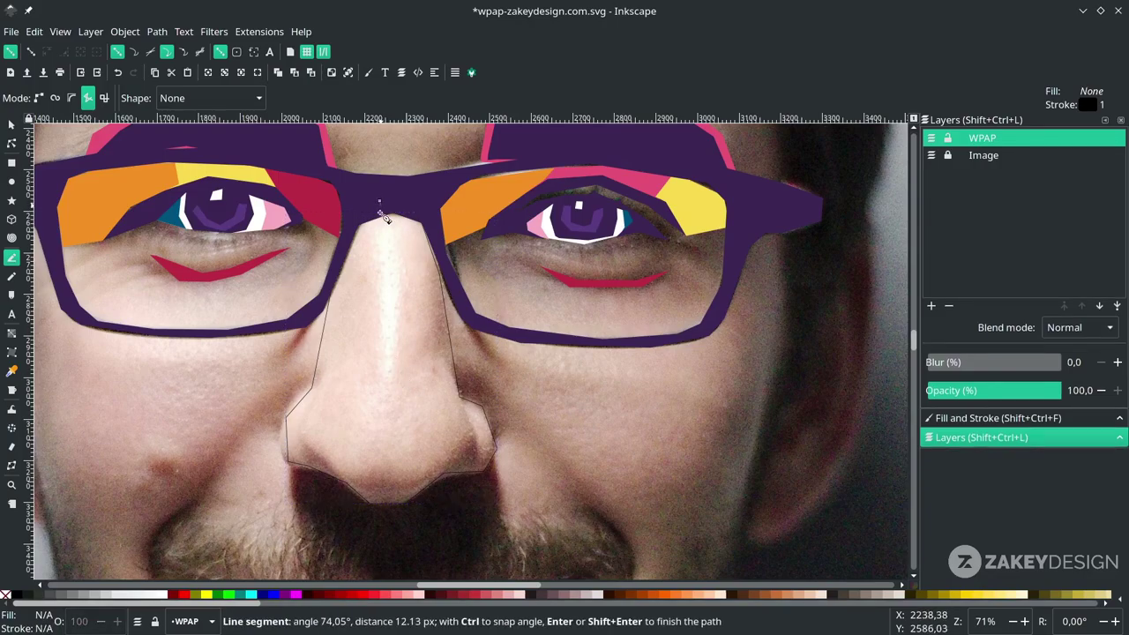
pyautogui.click(380, 386)
pyautogui.click(396, 384)
pyautogui.click(397, 205)
pyautogui.click(394, 198)
# Trace a closed narrow shadow shape along the right side of the nose, from the glasses bridge to the nostril.
pyautogui.scroll(-2, 433, 300)
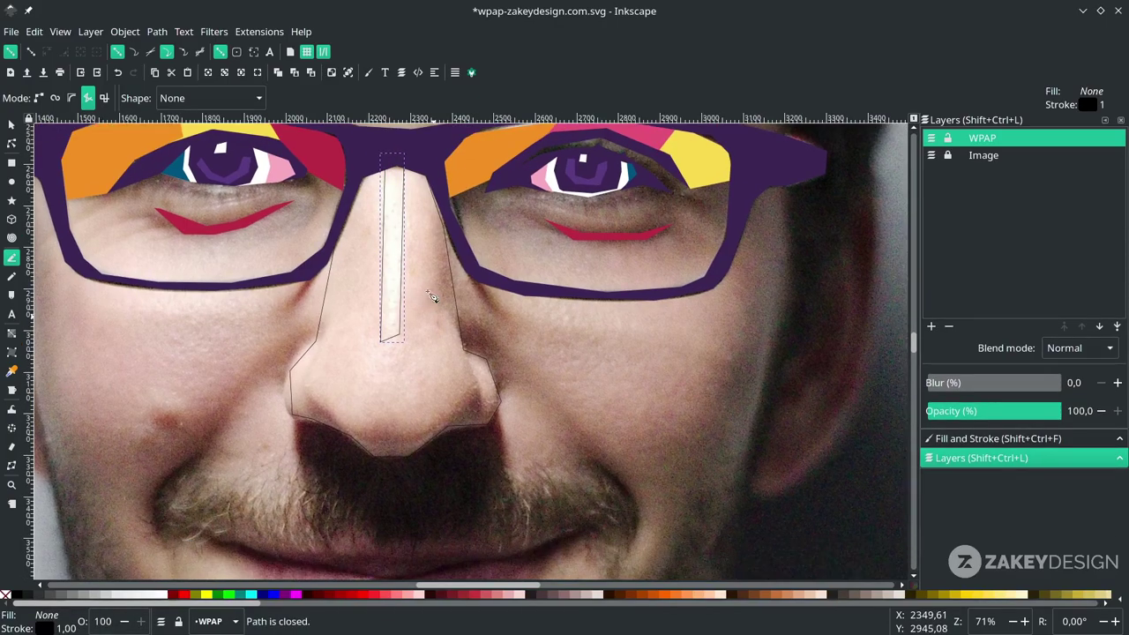
pyautogui.click(430, 181)
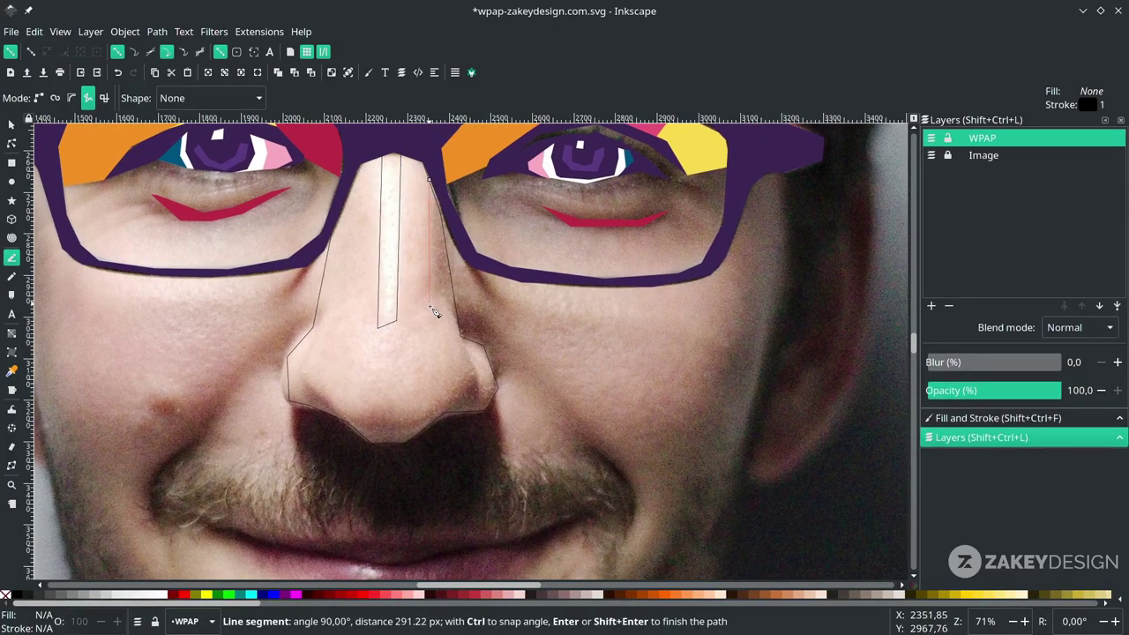
pyautogui.click(446, 320)
pyautogui.click(447, 341)
pyautogui.click(473, 335)
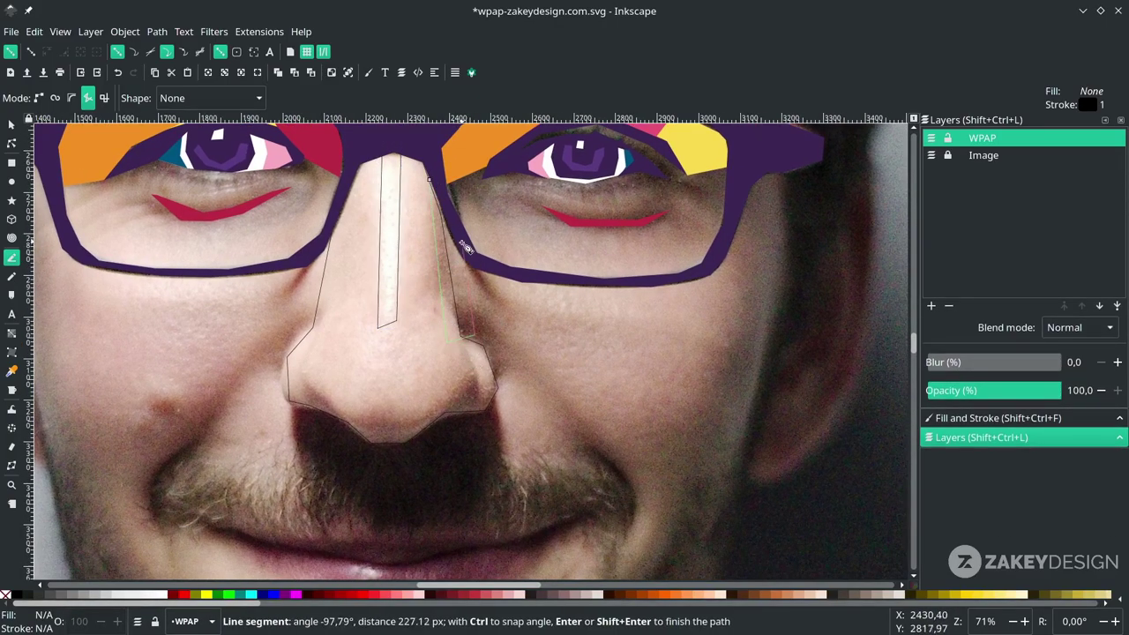
pyautogui.click(462, 250)
pyautogui.click(422, 164)
pyautogui.click(430, 179)
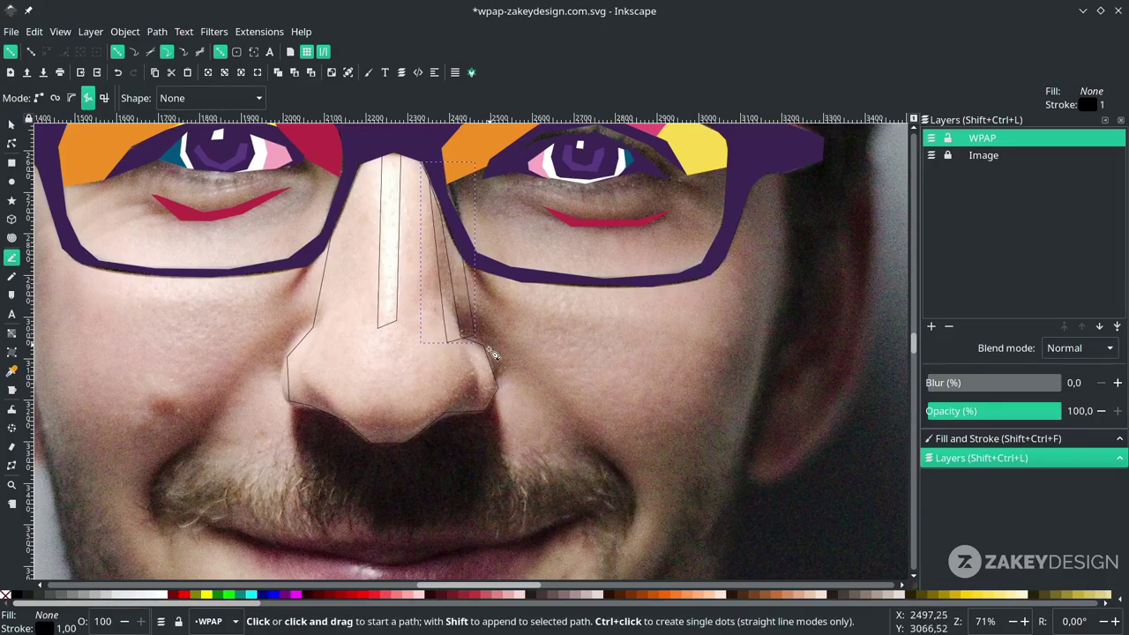
# Trace the upper edge of the nose's underside shadow from the left nostril across the tip to the right nostril.
pyautogui.moveTo(439, 351)
pyautogui.mouseDown()
pyautogui.moveTo(480, 302)
pyautogui.moveTo(475, 328)
pyautogui.mouseUp()
pyautogui.press('Escape')
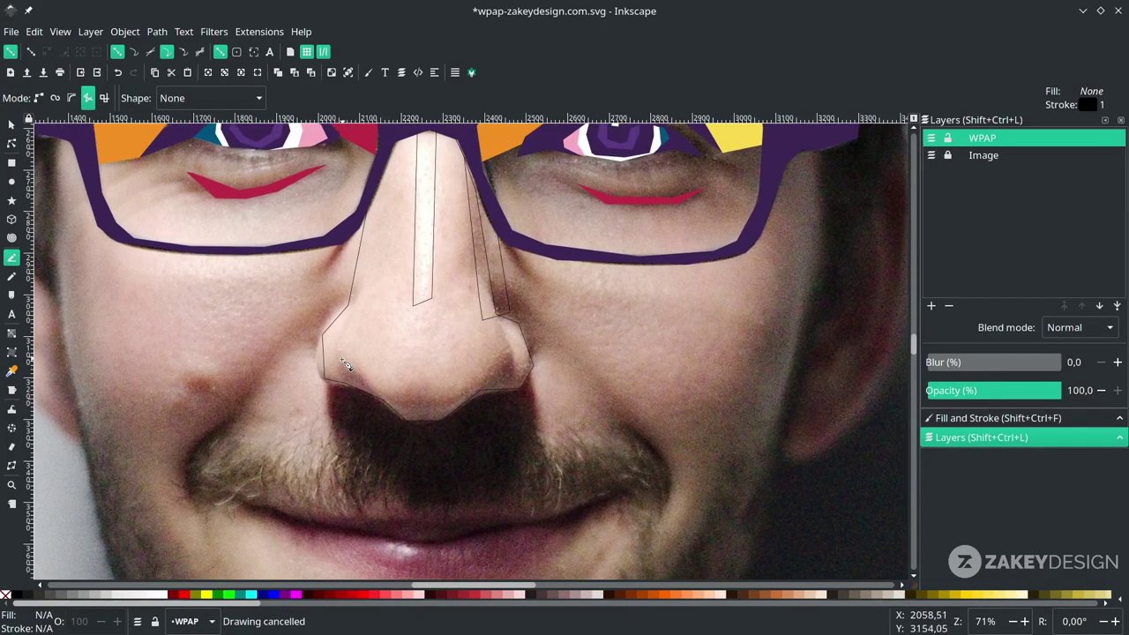
pyautogui.click(341, 347)
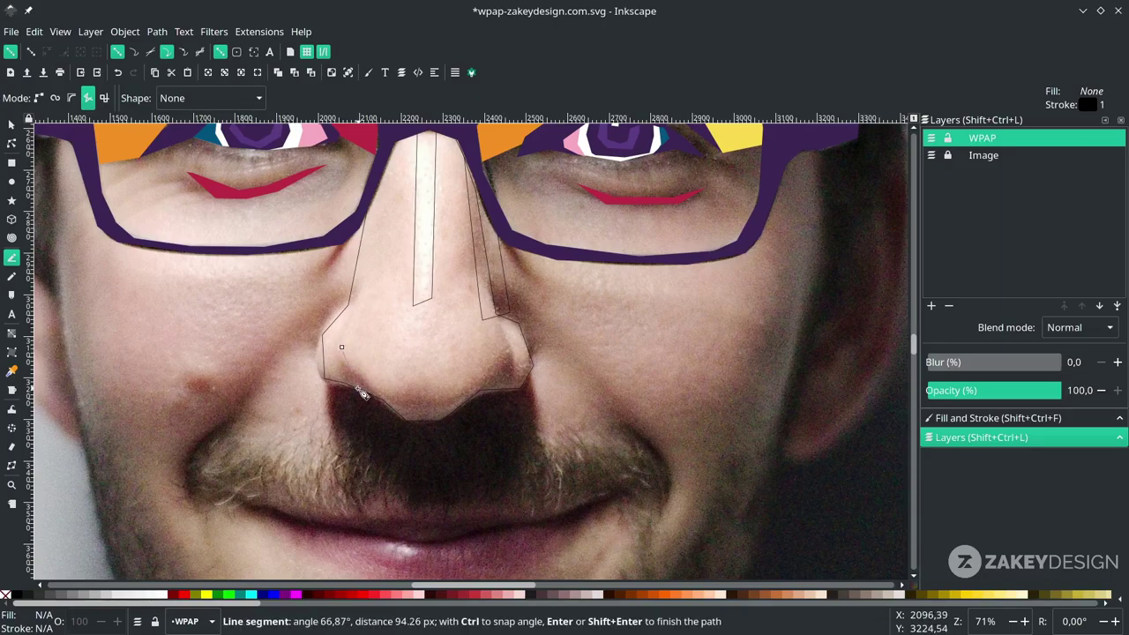
pyautogui.click(421, 398)
pyautogui.click(462, 392)
pyautogui.click(491, 371)
pyautogui.click(506, 349)
pyautogui.click(515, 371)
# Continue the underside shadow outside the right nostril and beneath the nose, and close it at the left nostril.
pyautogui.click(550, 361)
pyautogui.click(555, 397)
pyautogui.click(501, 447)
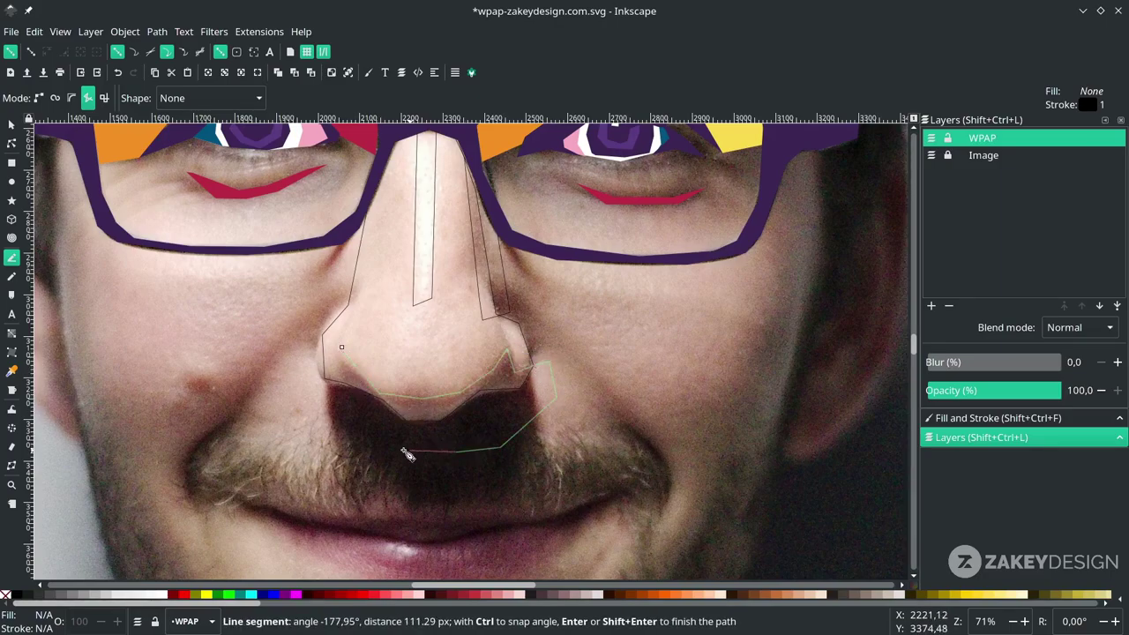
pyautogui.click(322, 385)
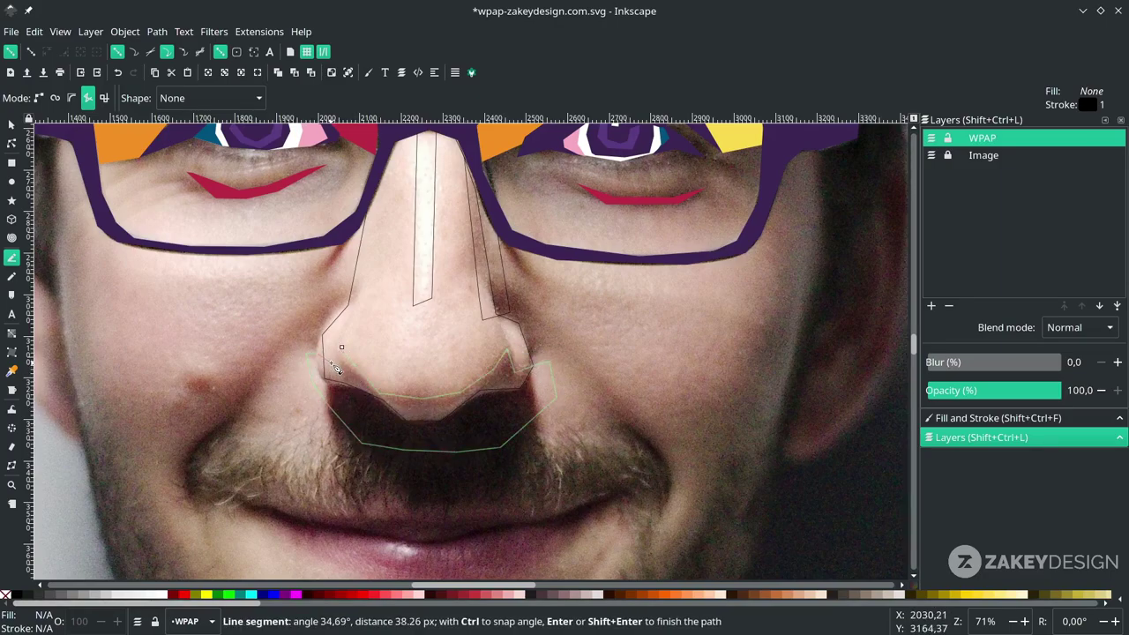
pyautogui.click(342, 346)
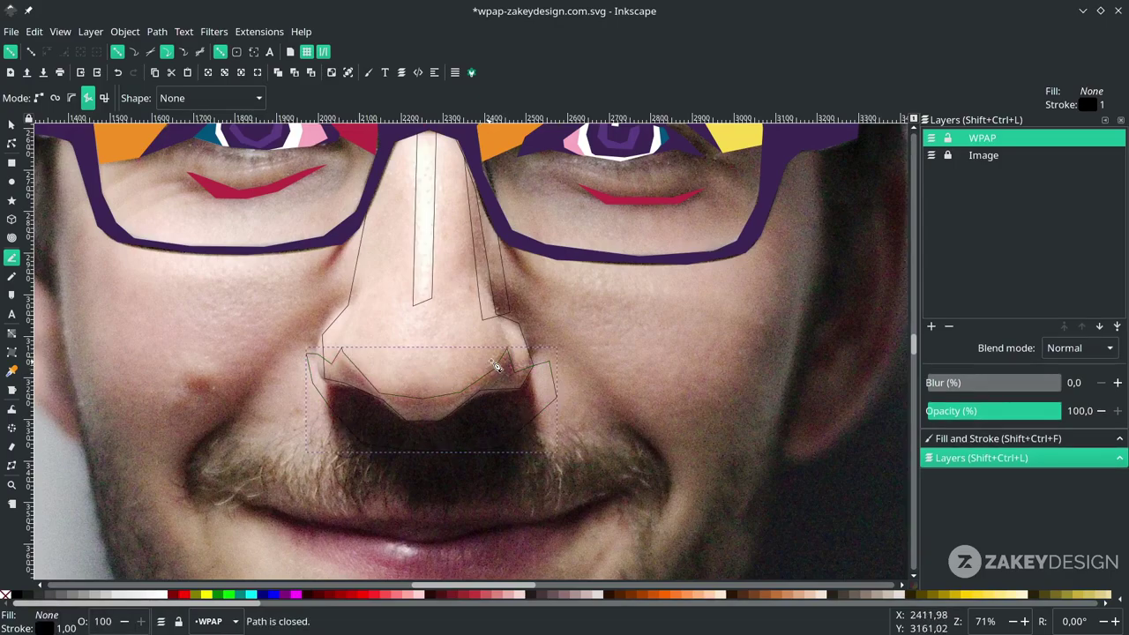
# Trace a closed narrow shape along the left side of the nose, from the glasses bridge down to above the nostril.
pyautogui.scroll(2, 494, 366)
pyautogui.click(364, 201)
pyautogui.click(345, 347)
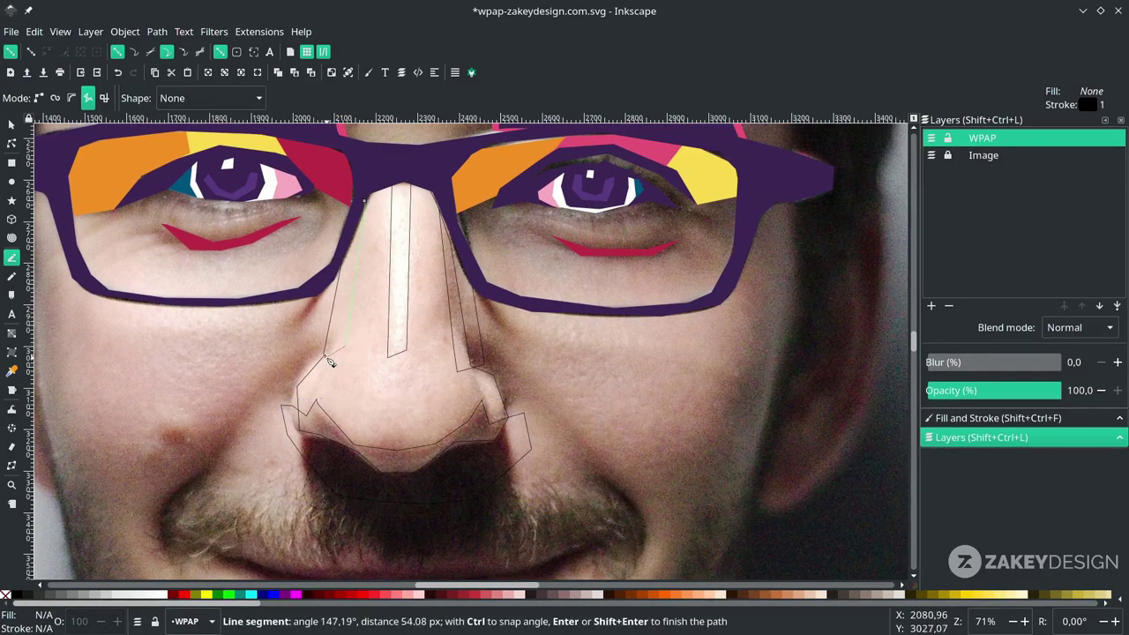
pyautogui.click(309, 362)
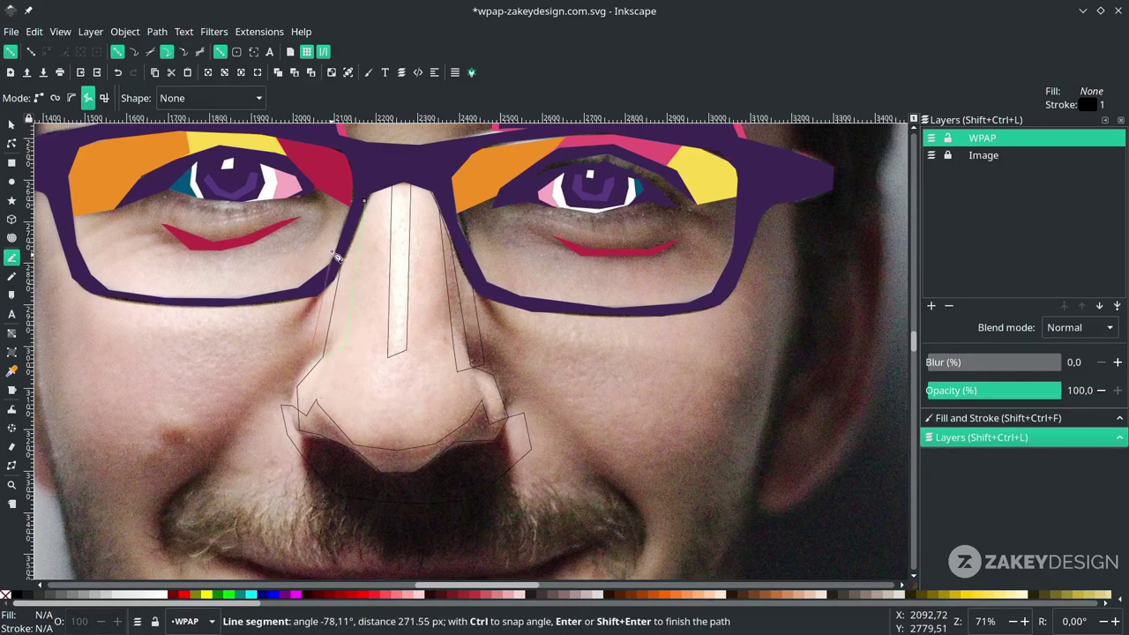
pyautogui.click(364, 201)
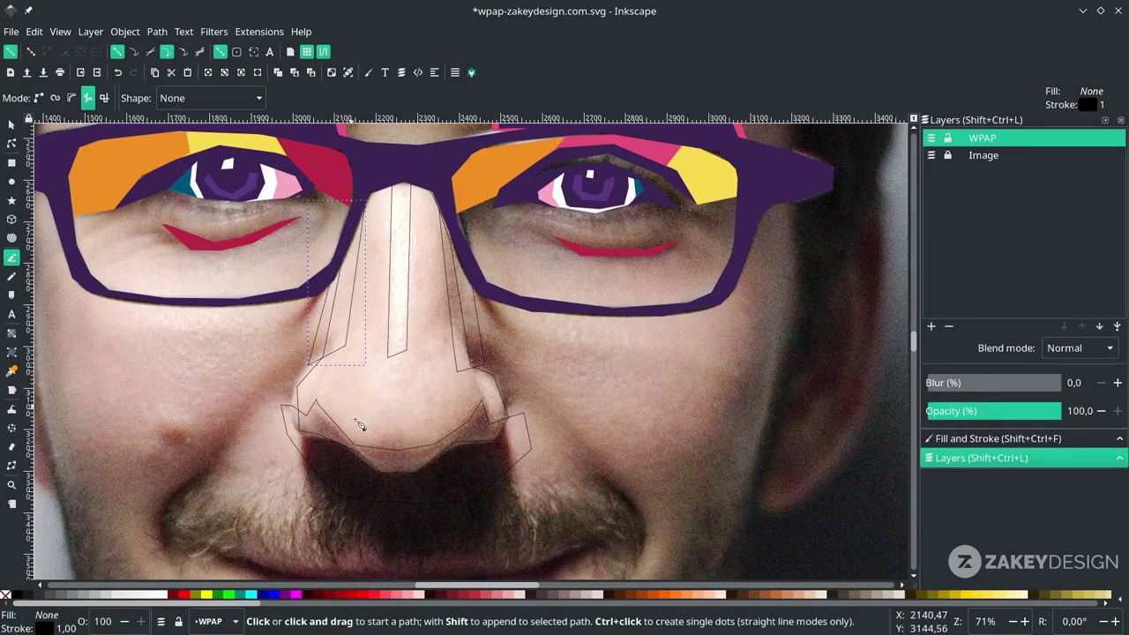
# Trace a closed six-sided highlight shape on the nose tip and adjust its upper corner nodes.
pyautogui.click(382, 365)
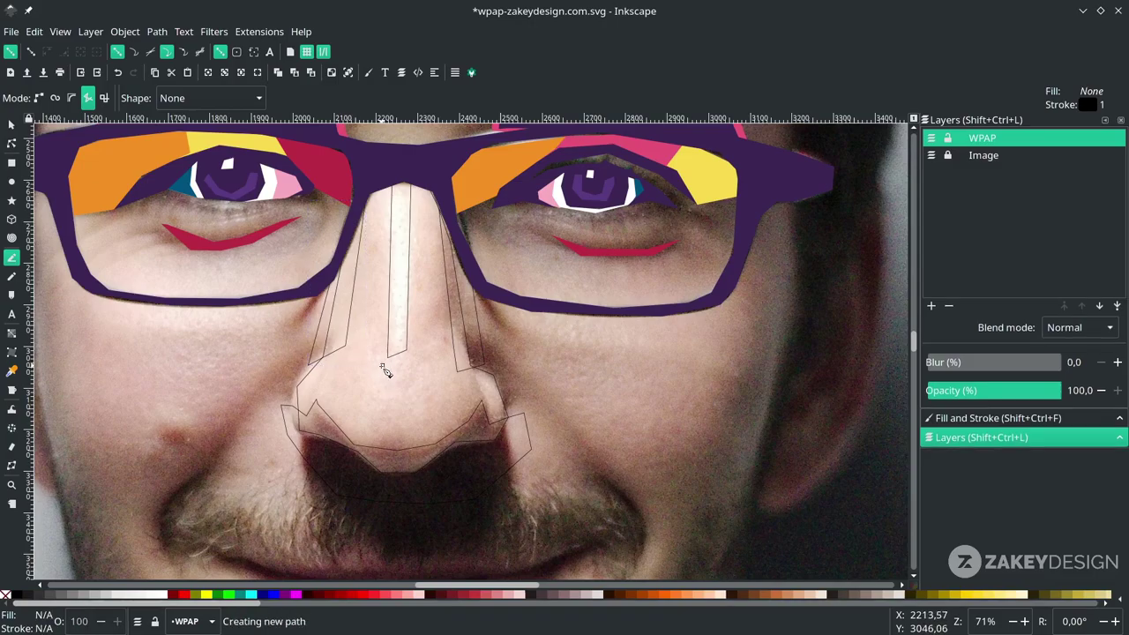
pyautogui.click(373, 415)
pyautogui.click(432, 416)
pyautogui.click(450, 385)
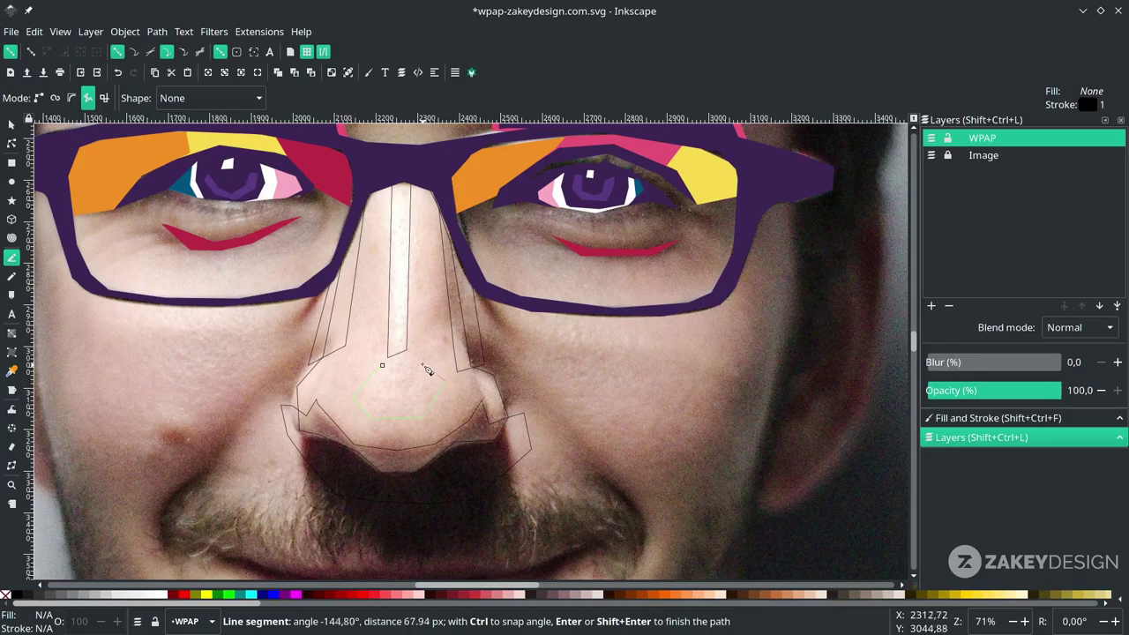
pyautogui.click(382, 364)
pyautogui.press('n')
pyautogui.moveTo(423, 355); pyautogui.dragTo(423, 367)
pyautogui.moveTo(374, 369)
pyautogui.mouseDown()
pyautogui.moveTo(365, 380)
pyautogui.moveTo(381, 368)
pyautogui.mouseUp()
# Split the nose outline with the shadow shape on its right side using Division.
pyautogui.click(456, 411)
pyautogui.click(483, 314)
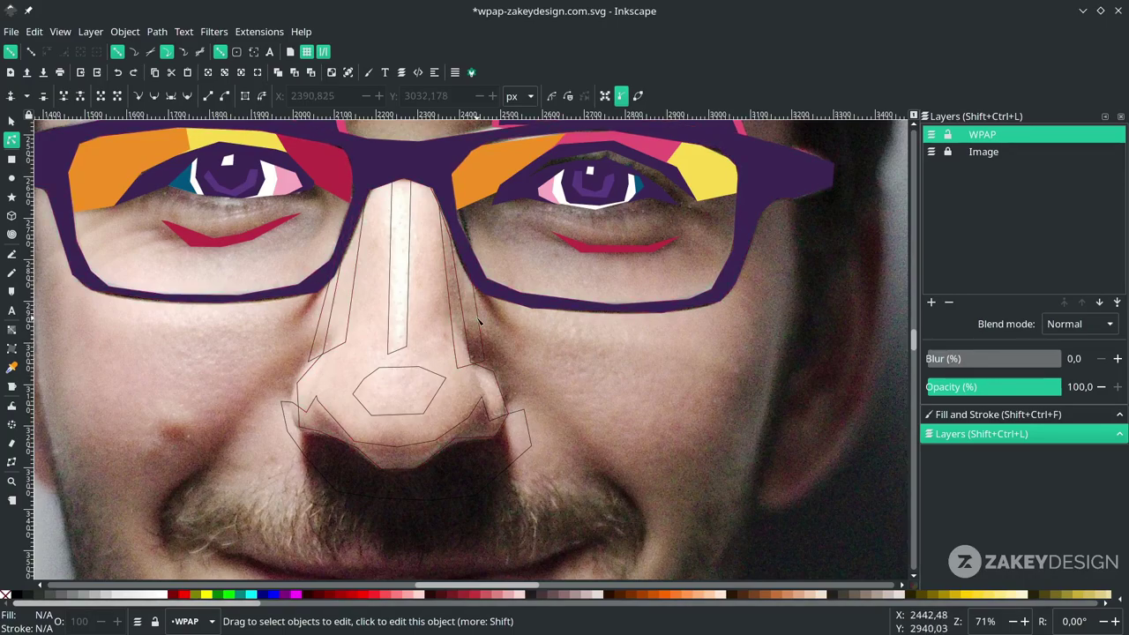
pyautogui.click(479, 322)
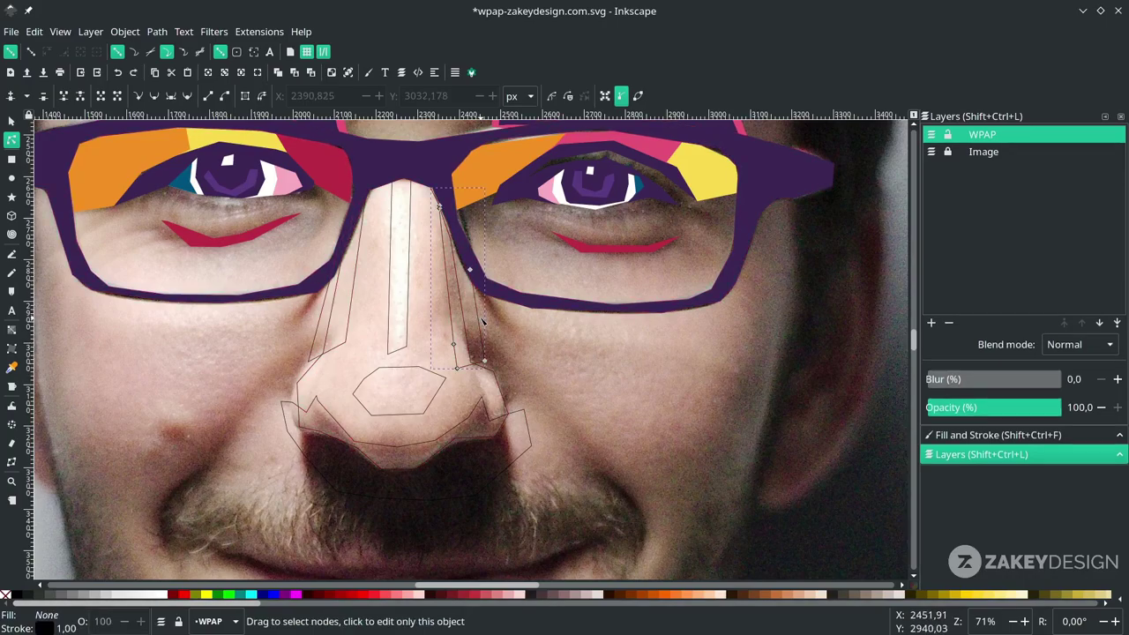
pyautogui.keyDown('shift'); pyautogui.click(497, 388); pyautogui.keyUp('shift')
pyautogui.click(156, 31)
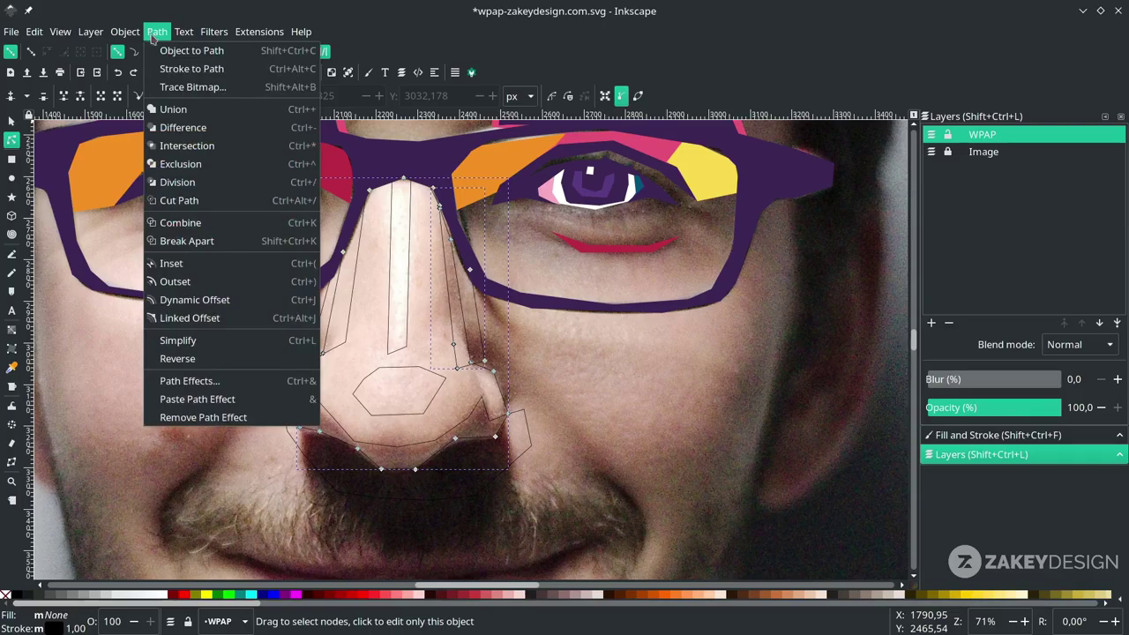
pyautogui.click(203, 182)
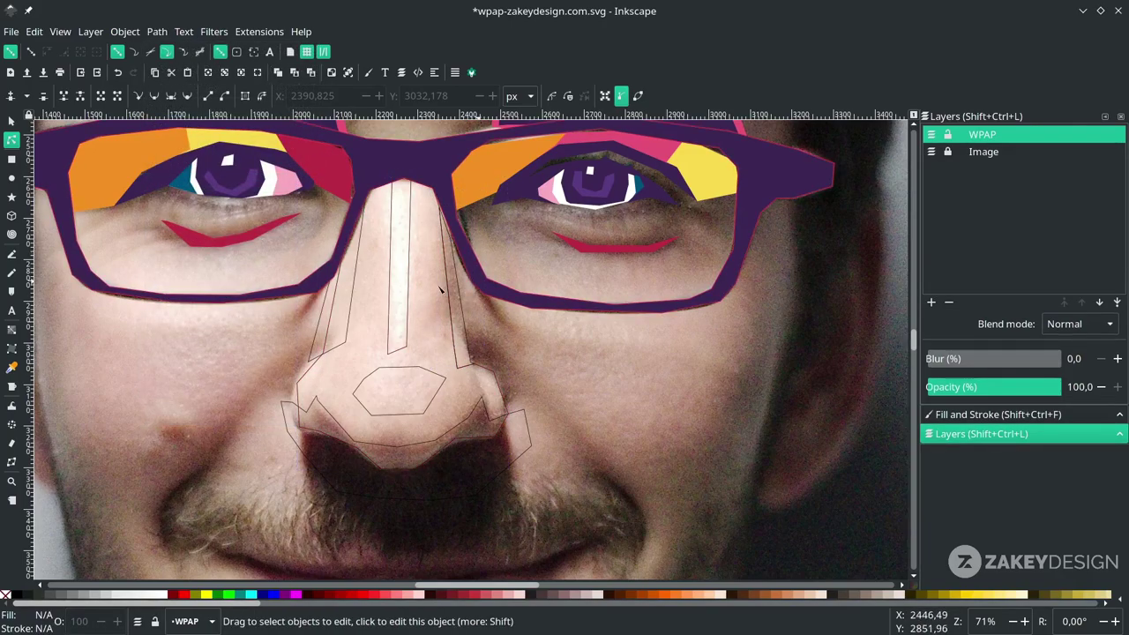
# Split the nose outline with the narrow shape on its left side using Division.
pyautogui.click(319, 320)
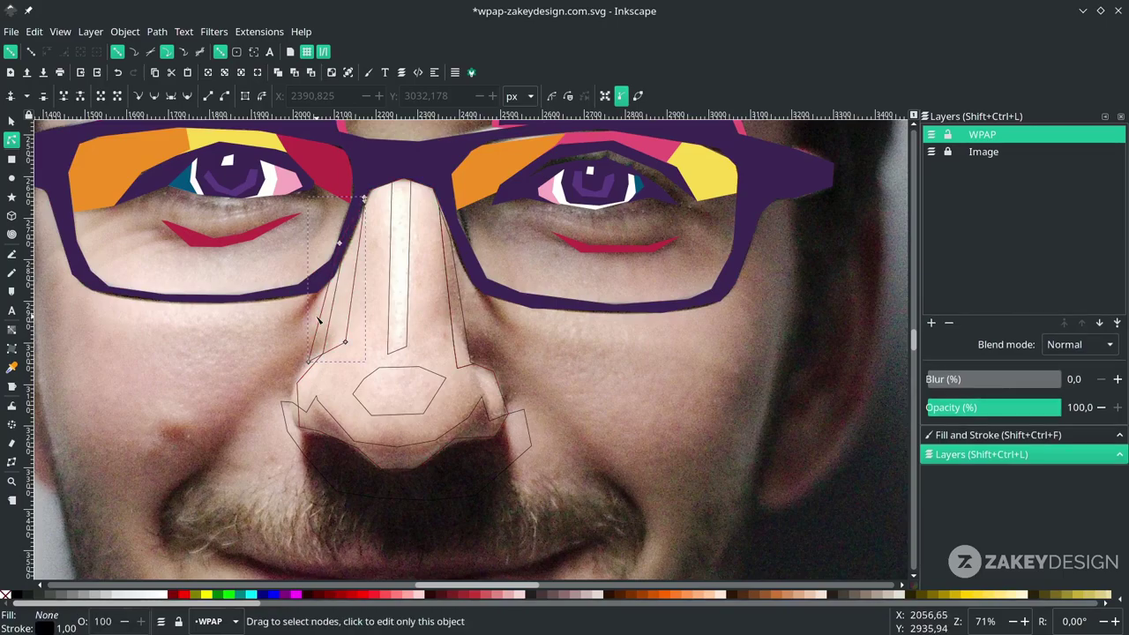
pyautogui.click(156, 32)
pyautogui.click(177, 183)
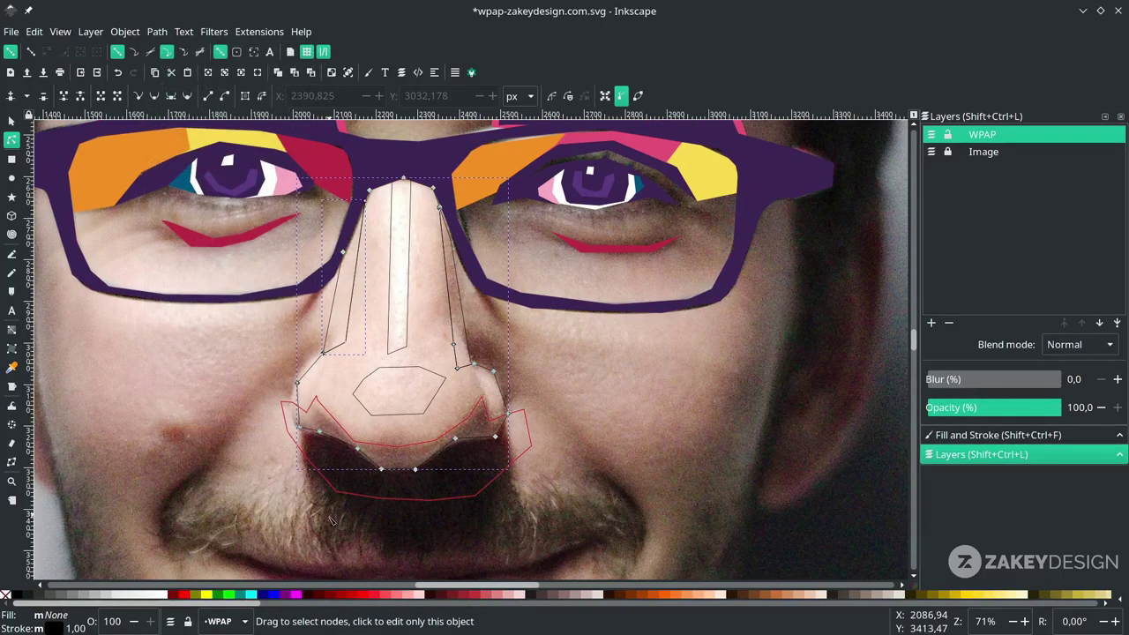
# Split the nose outline with the underside shadow shape beneath the nostrils using Division.
pyautogui.scroll(2, 326, 490)
pyautogui.press('Escape')
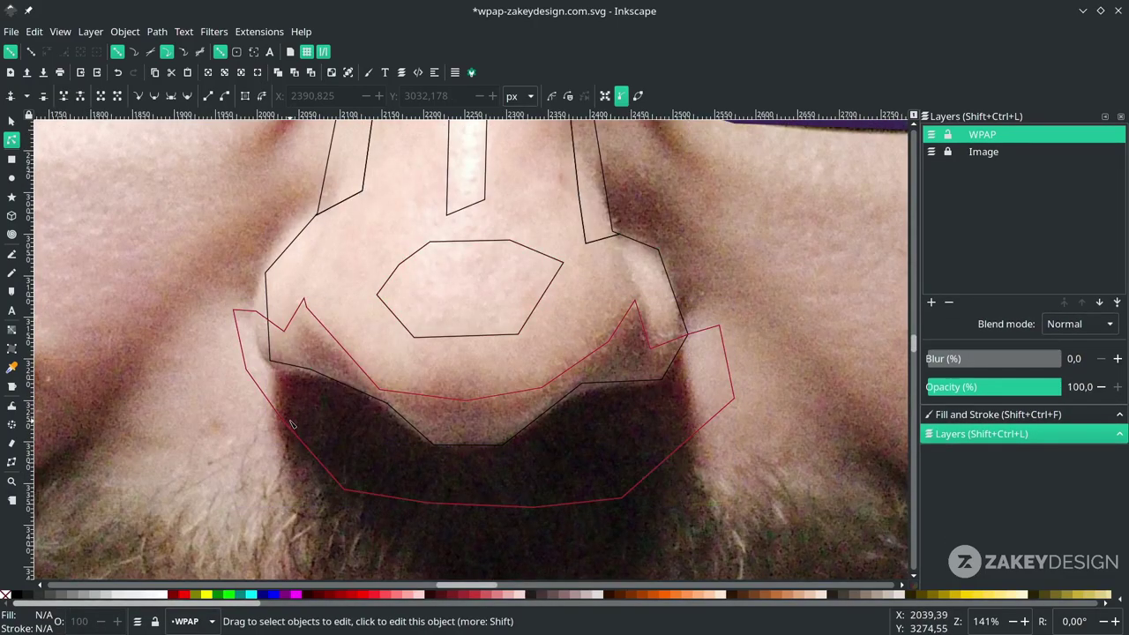
pyautogui.click(292, 424)
pyautogui.keyDown('shift'); pyautogui.click(272, 282); pyautogui.keyUp('shift')
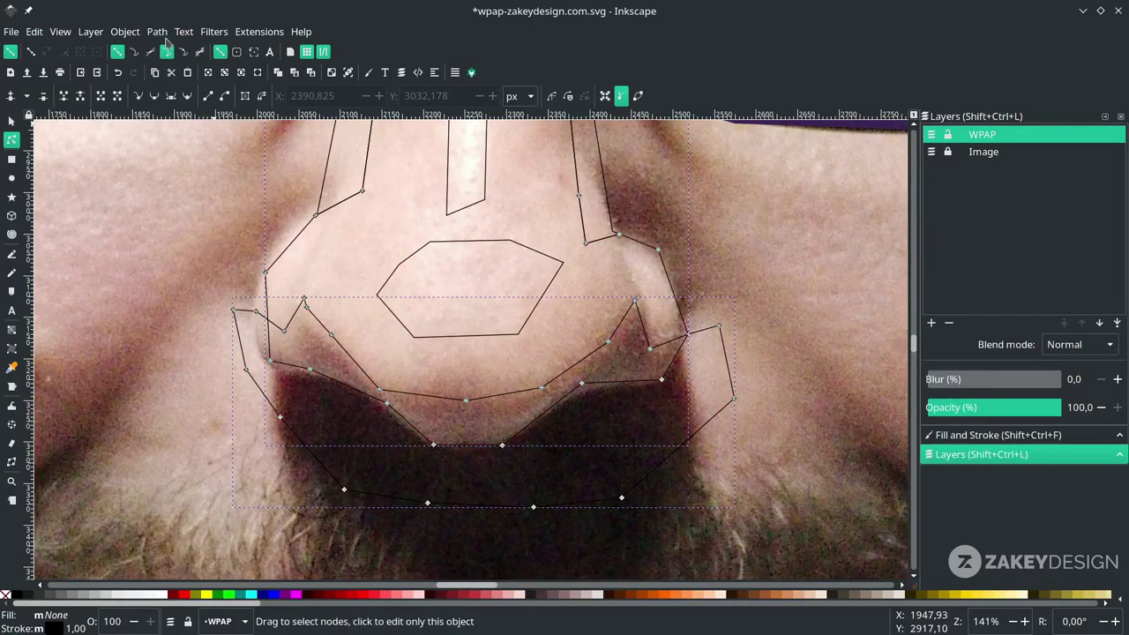
pyautogui.click(158, 32)
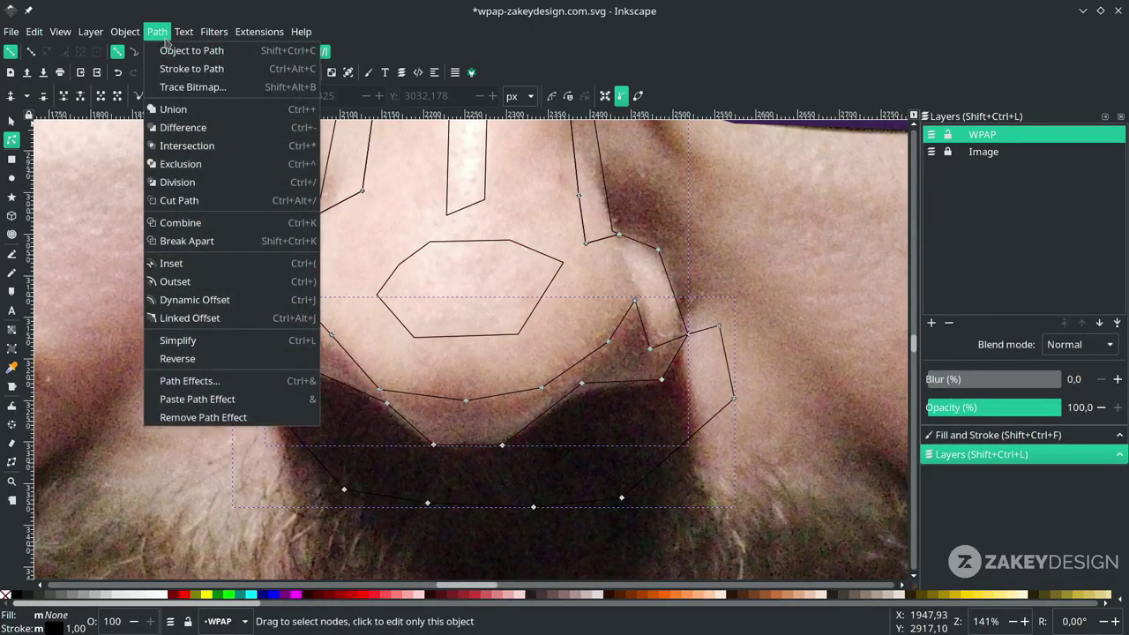
pyautogui.click(201, 180)
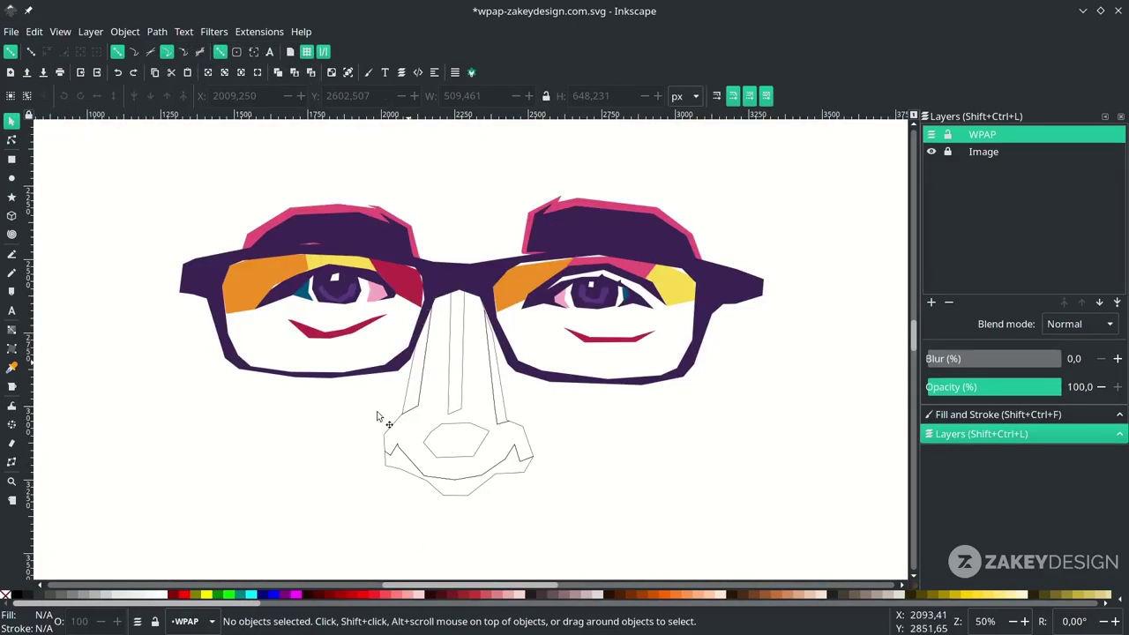
# Fill the main nose shape with the yellow sampled from the left eyelid.
pyautogui.click(528, 440)
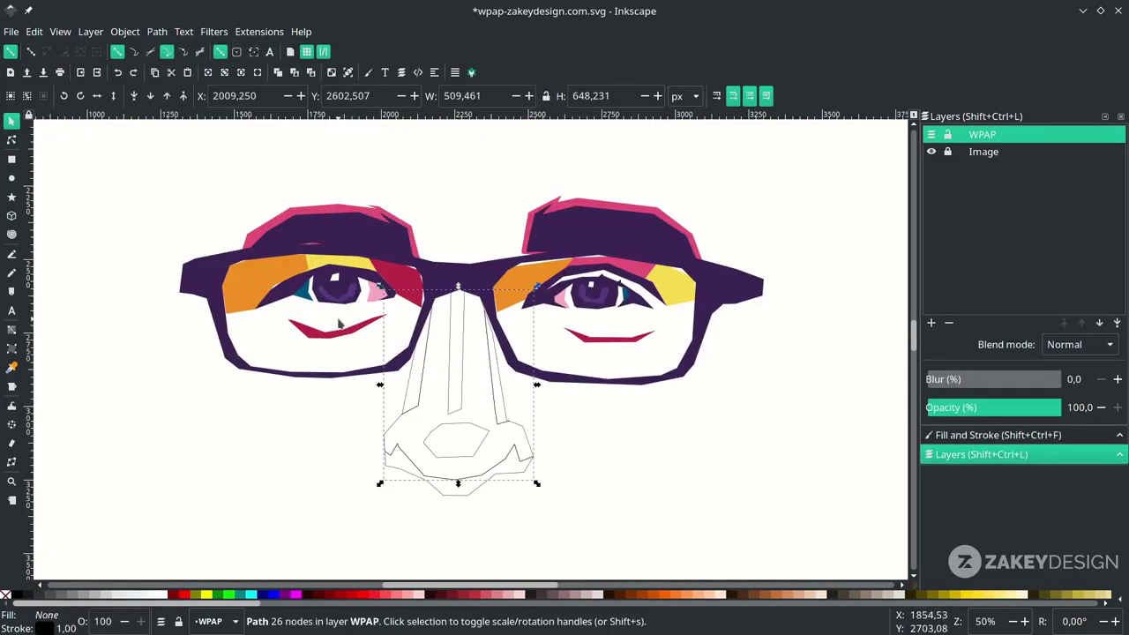
pyautogui.press('d')
pyautogui.click(342, 265)
pyautogui.scroll(1, 461, 354)
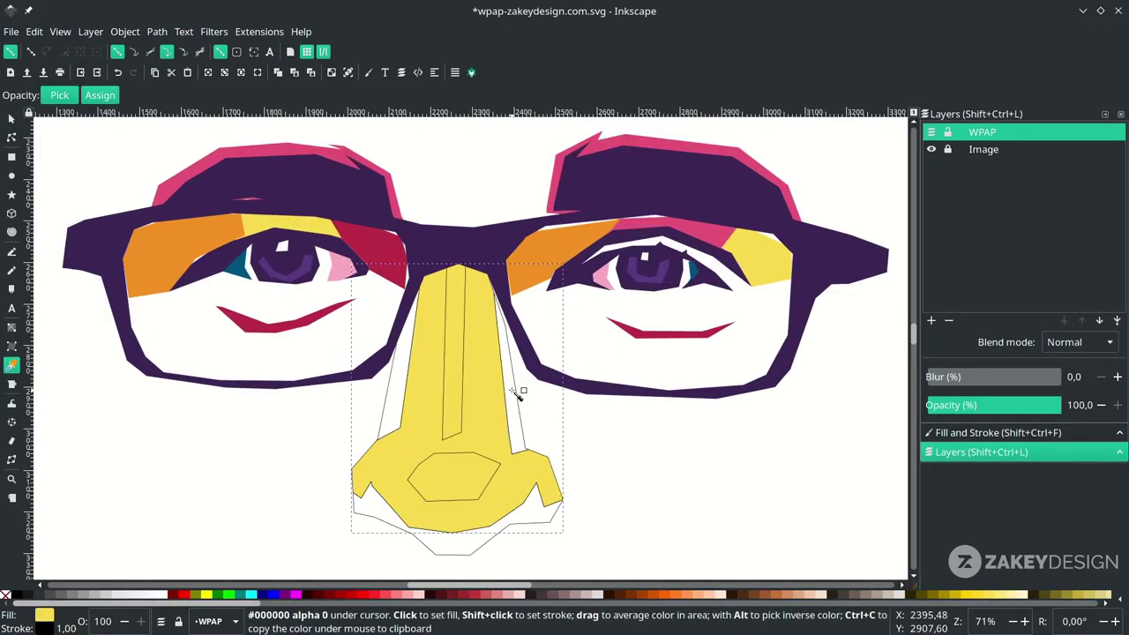
# Fill the shadow strip on the right side of the nose with the orange sampled from the left eyelid.
pyautogui.press('s')
pyautogui.click(516, 395)
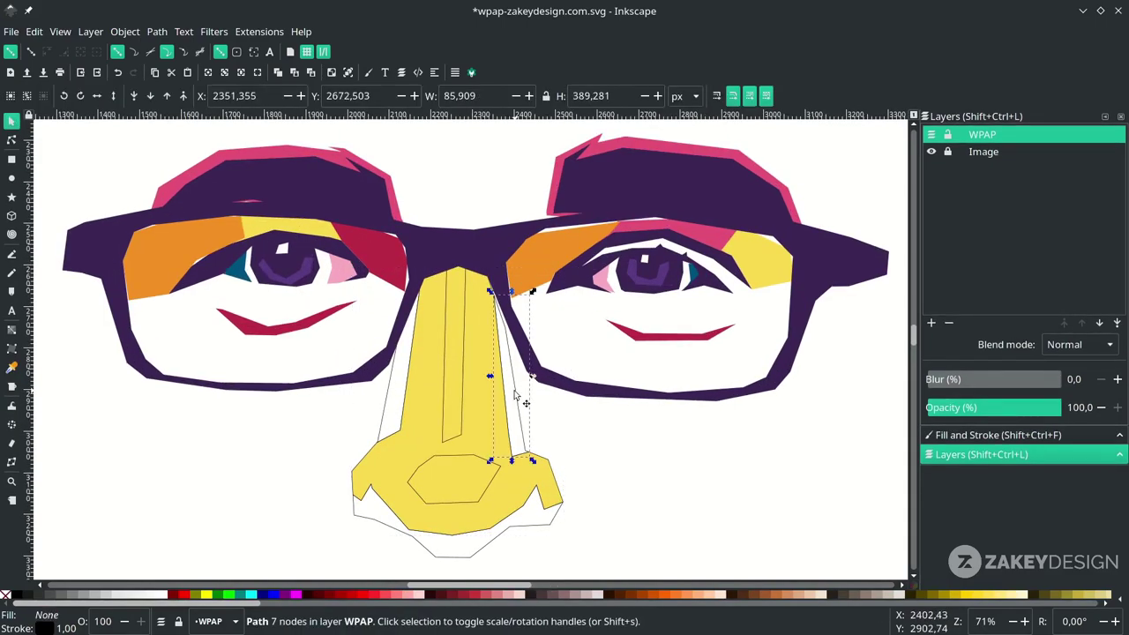
pyautogui.press('d')
pyautogui.click(214, 239)
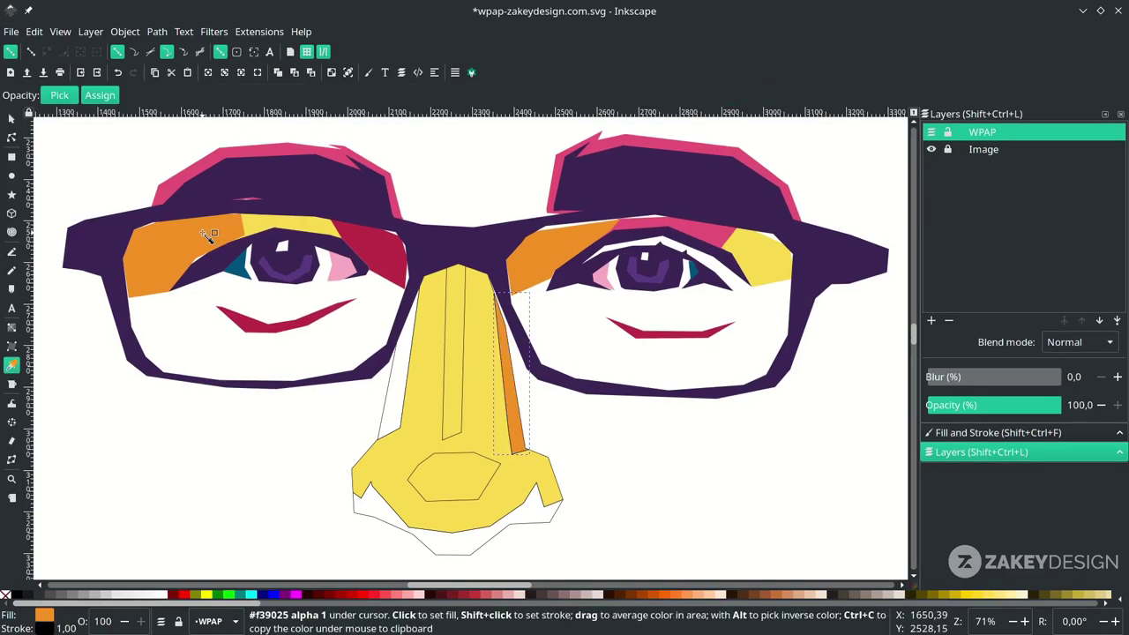
# Fill the strip on the left side of the nose with the green 80c342ff palette colour above the photo.
pyautogui.press('s')
pyautogui.click(388, 402)
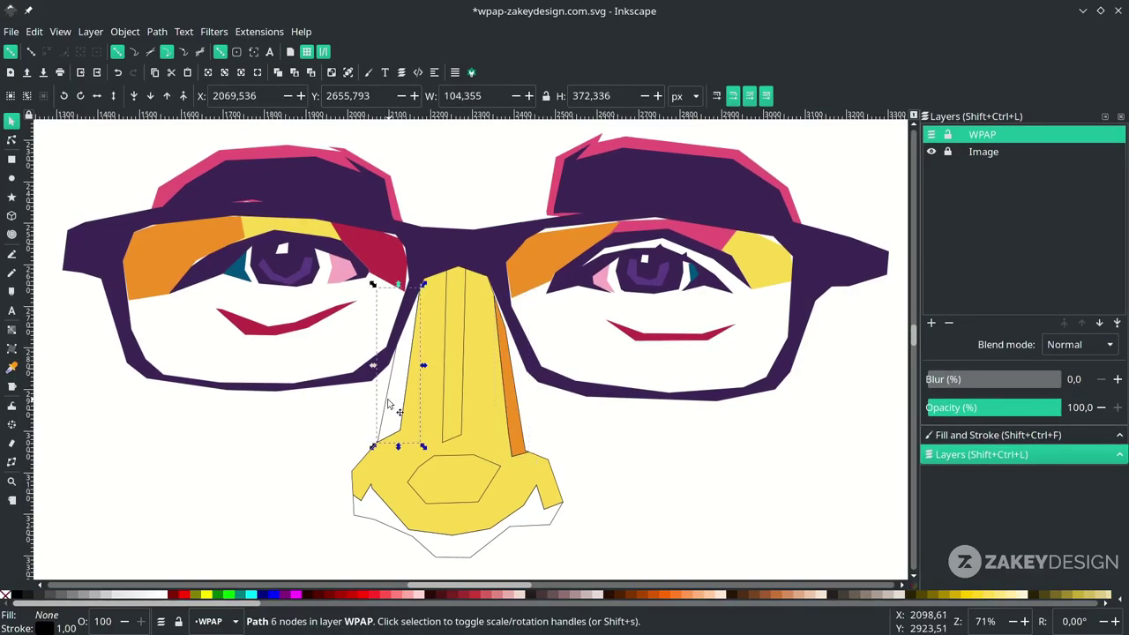
pyautogui.press('d')
pyautogui.keyDown('ctrl'); pyautogui.scroll(-4, 396, 398); pyautogui.keyUp('ctrl')
pyautogui.scroll(3, 397, 390)
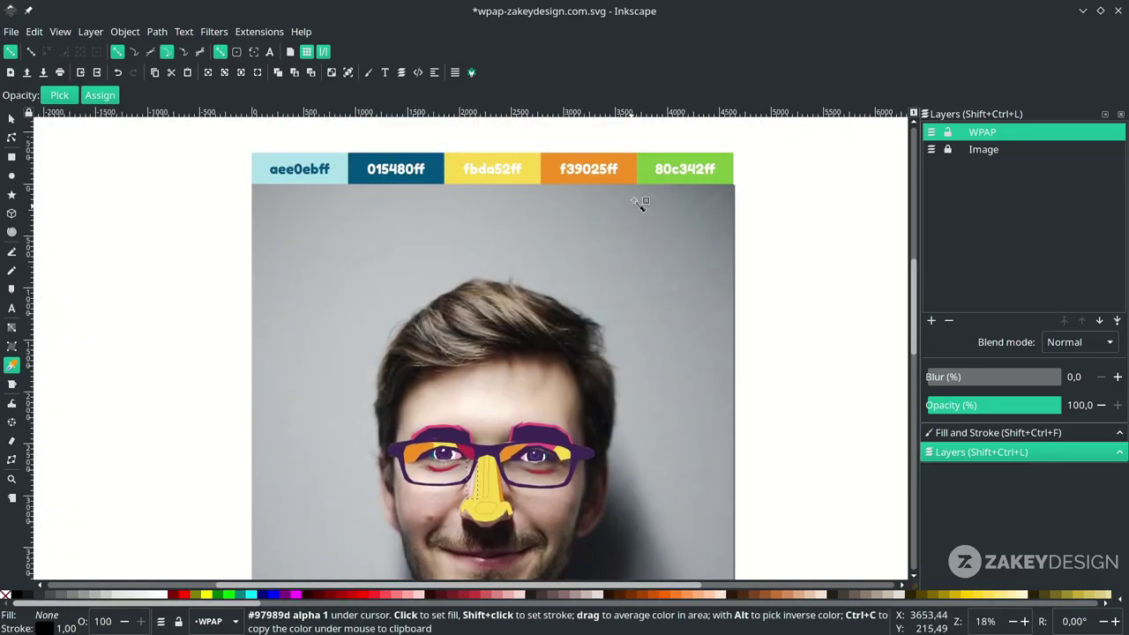
pyautogui.click(660, 169)
pyautogui.scroll(-2, 535, 385)
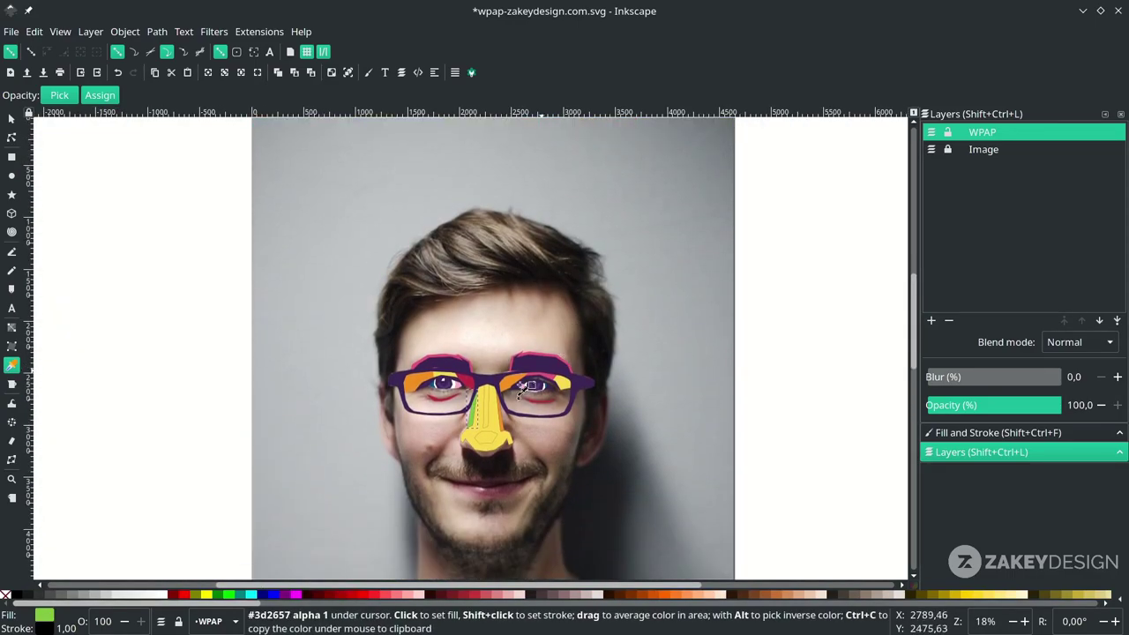
# Fill the underside shadow of the nose with the orange sampled from the nose's right side strip.
pyautogui.keyDown('ctrl'); pyautogui.scroll(4, 498, 413); pyautogui.keyUp('ctrl')
pyautogui.press('s')
pyautogui.click(502, 429)
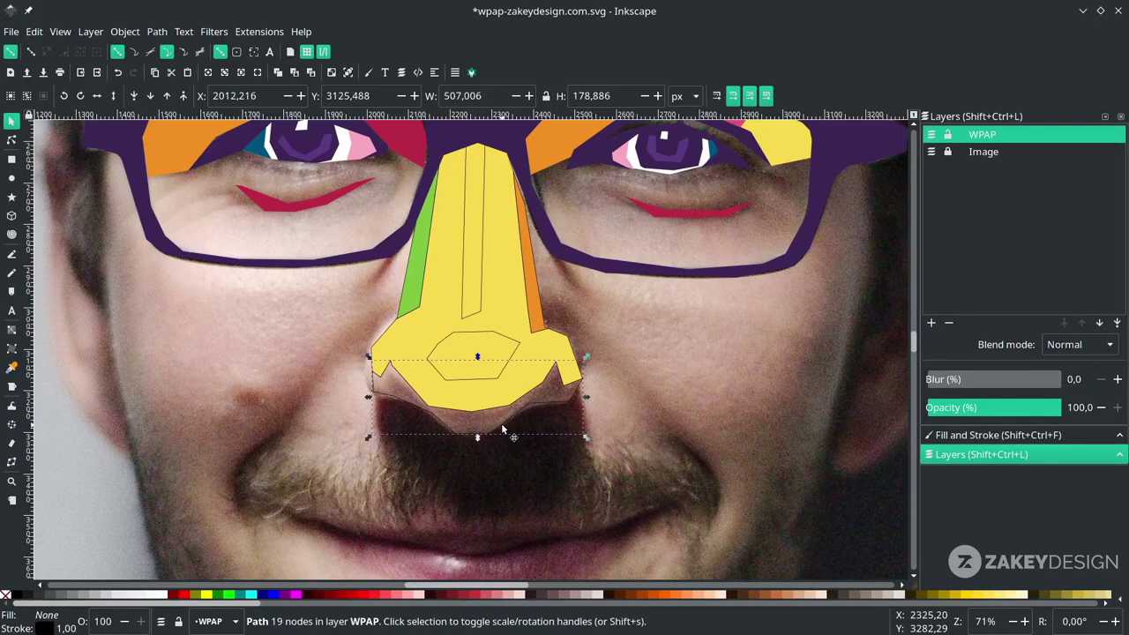
pyautogui.scroll(3, 529, 325)
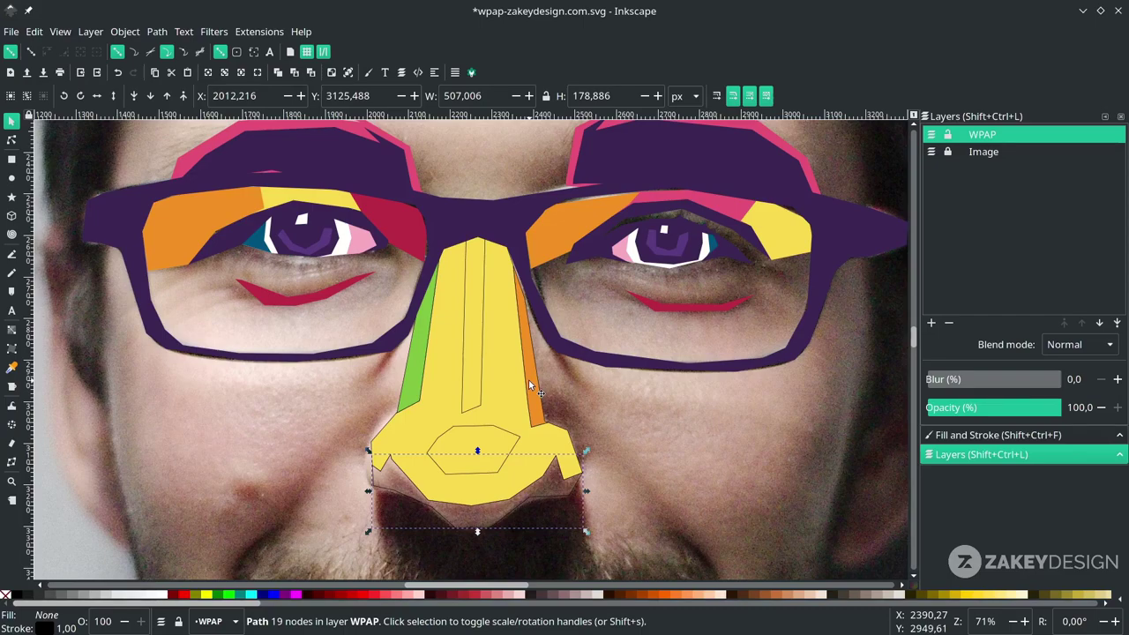
pyautogui.press('d')
pyautogui.click(530, 383)
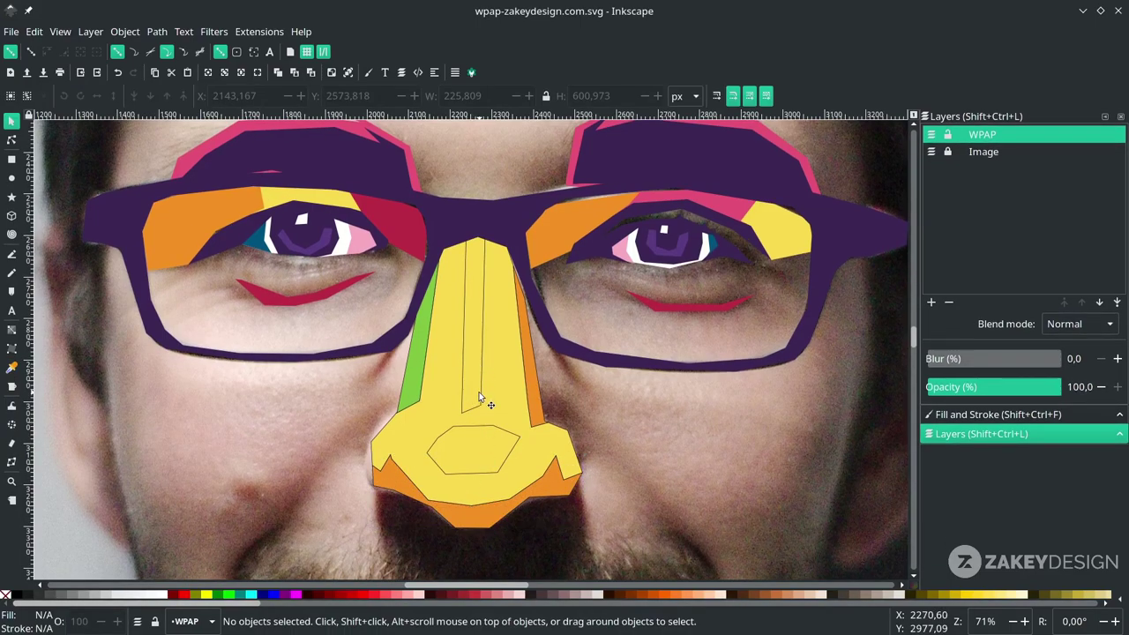
# Fill the nose bridge strip and the nose tip highlight with white.
pyautogui.click(484, 386)
pyautogui.keyDown('shift'); pyautogui.click(500, 432); pyautogui.keyUp('shift')
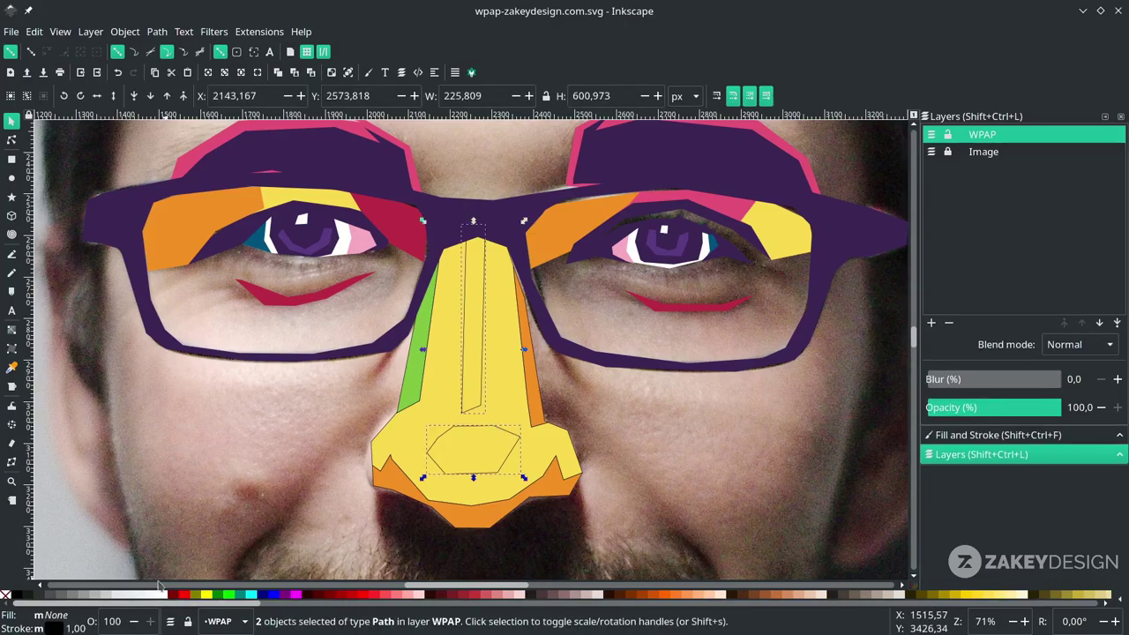
pyautogui.click(166, 594)
pyautogui.click(320, 490)
pyautogui.scroll(-2, 320, 490)
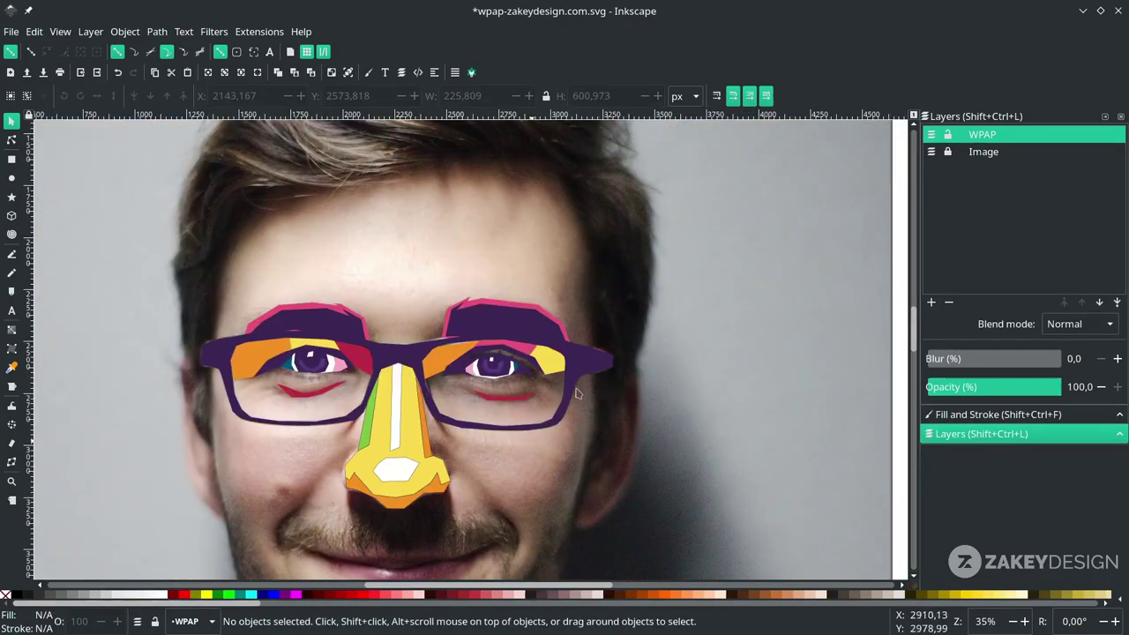
# Hide the Image layer to inspect the coloured nose and glasses without the photo.
pyautogui.click(932, 153)
pyautogui.scroll(1, 422, 486)
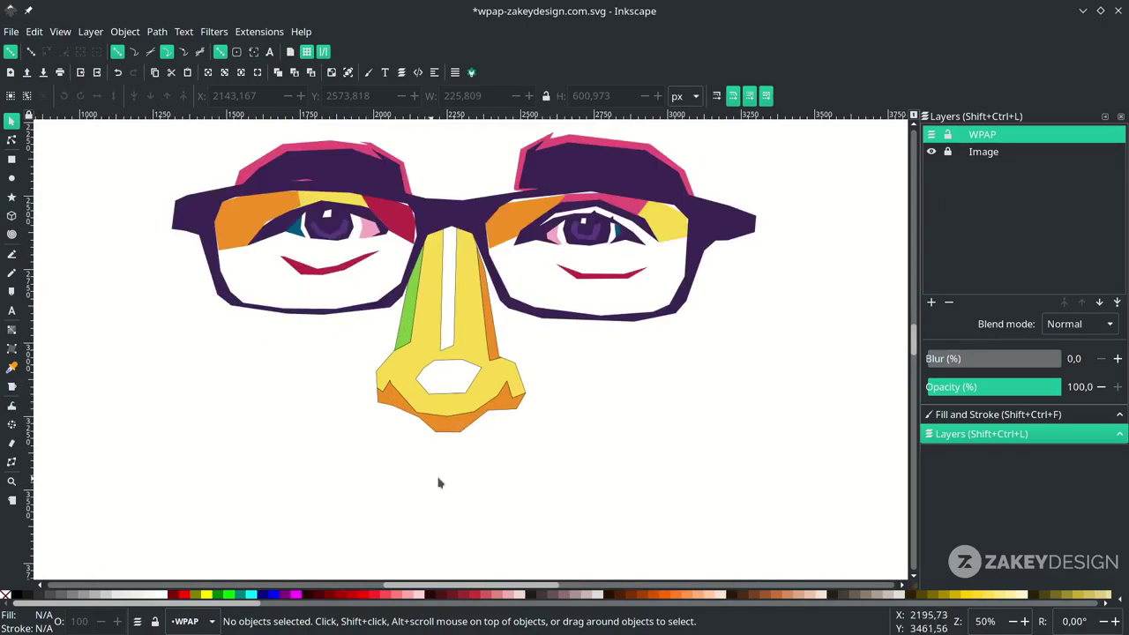
pyautogui.scroll(1, 491, 483)
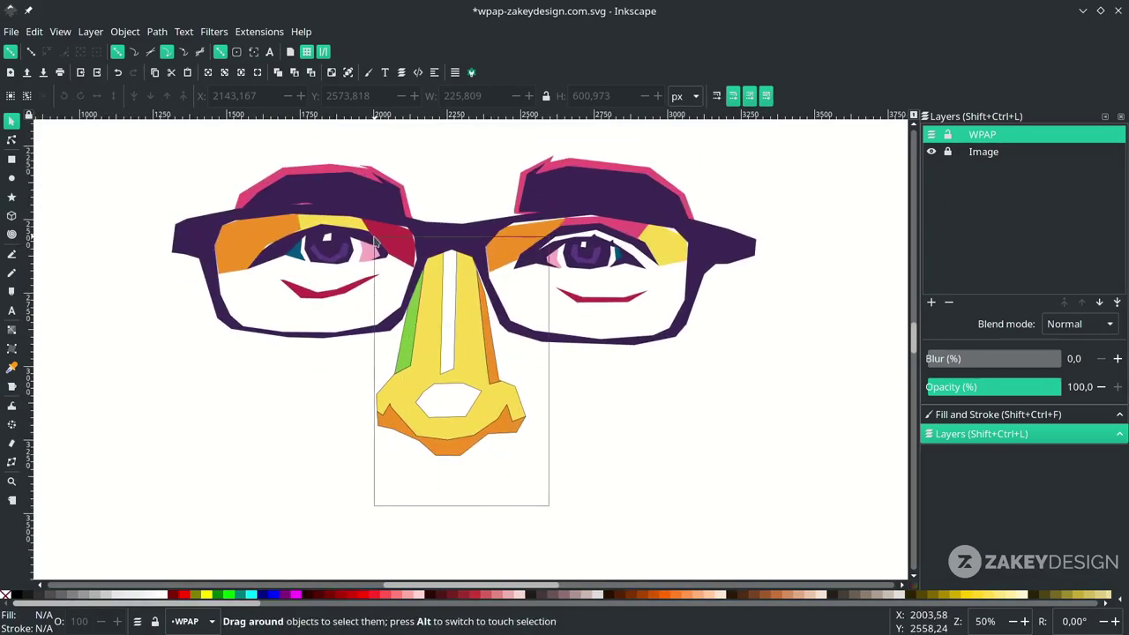
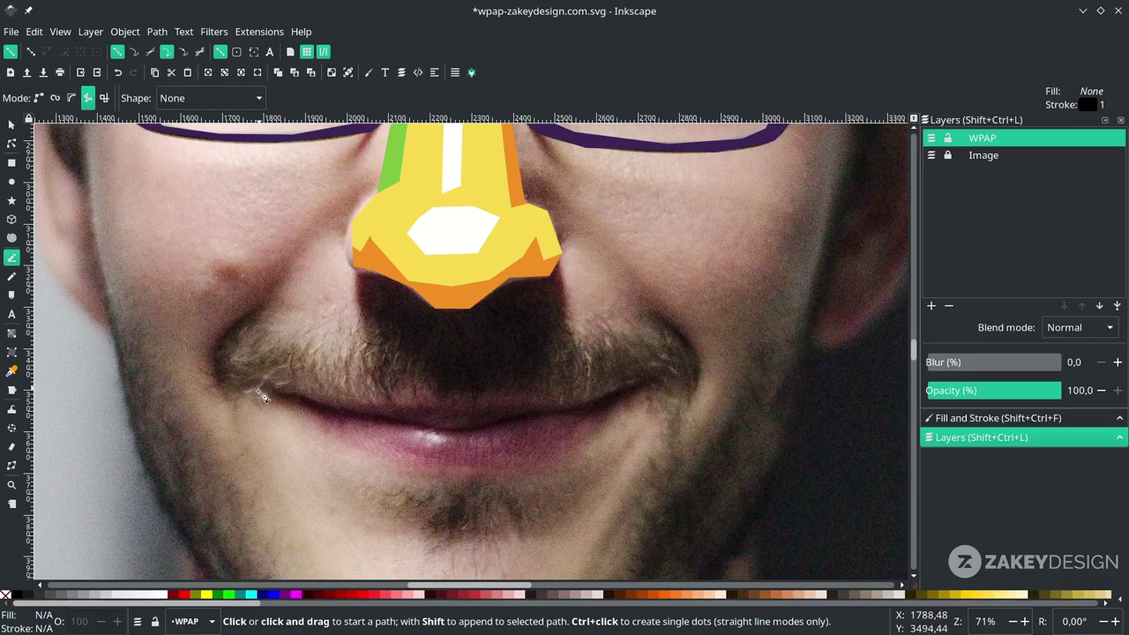
# Trace the dark line between the lips as a thin closed shape from one mouth corner to the other.
pyautogui.click(261, 385)
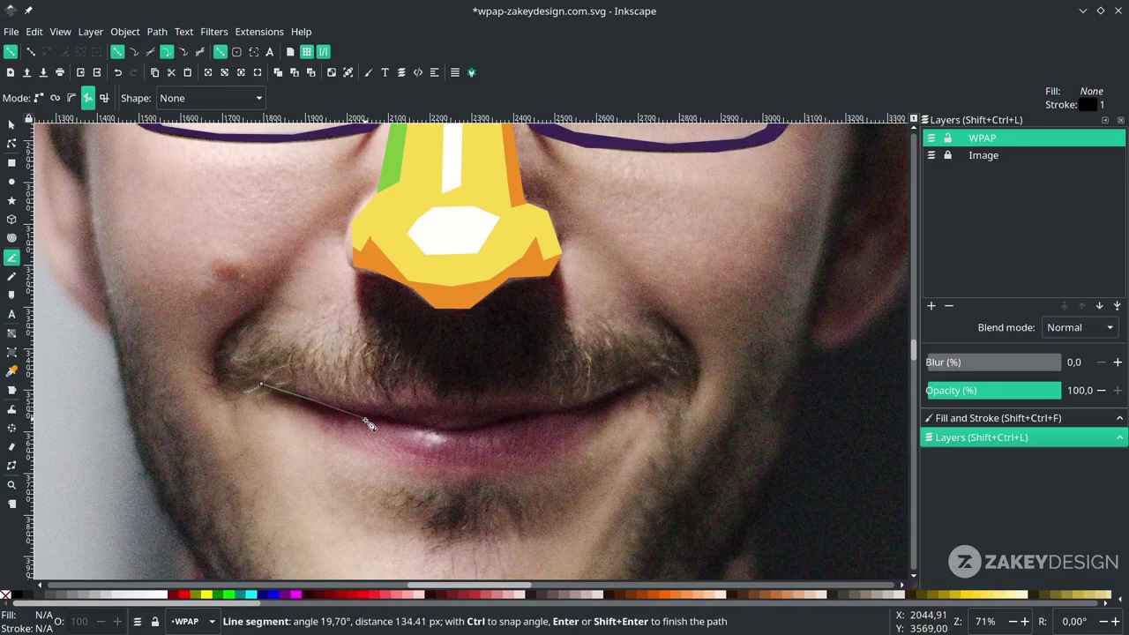
pyautogui.click(622, 392)
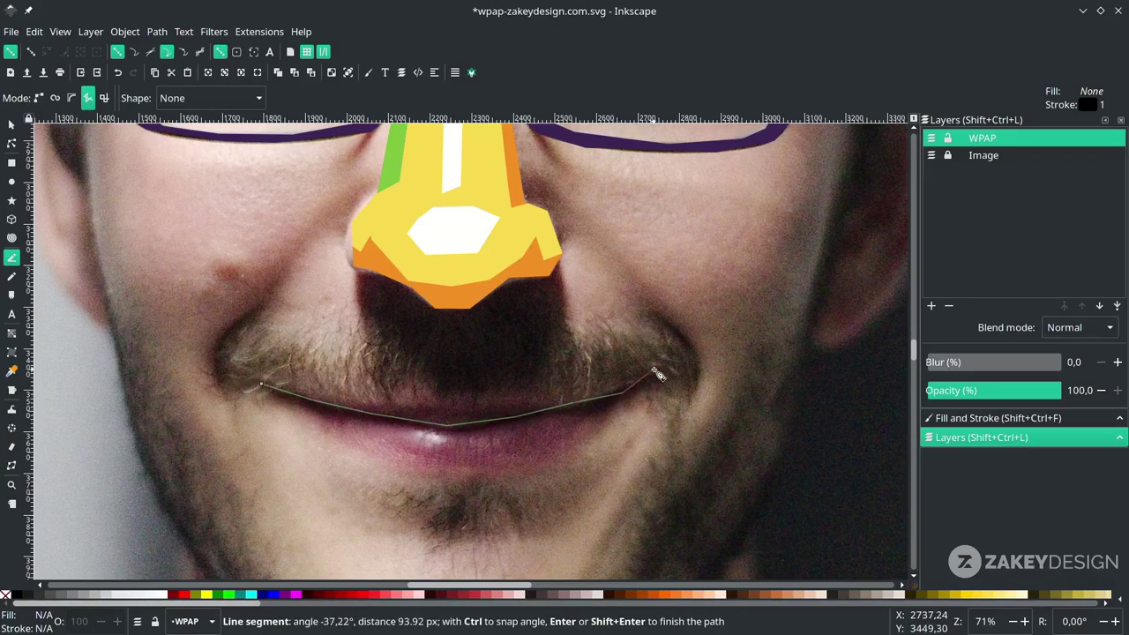
pyautogui.click(266, 394)
pyautogui.click(261, 385)
# Trace the outline of the upper and lower lips as one closed straight-edged shape overlapping the dark mouth line.
pyautogui.moveTo(377, 469); pyautogui.dragTo(337, 418)
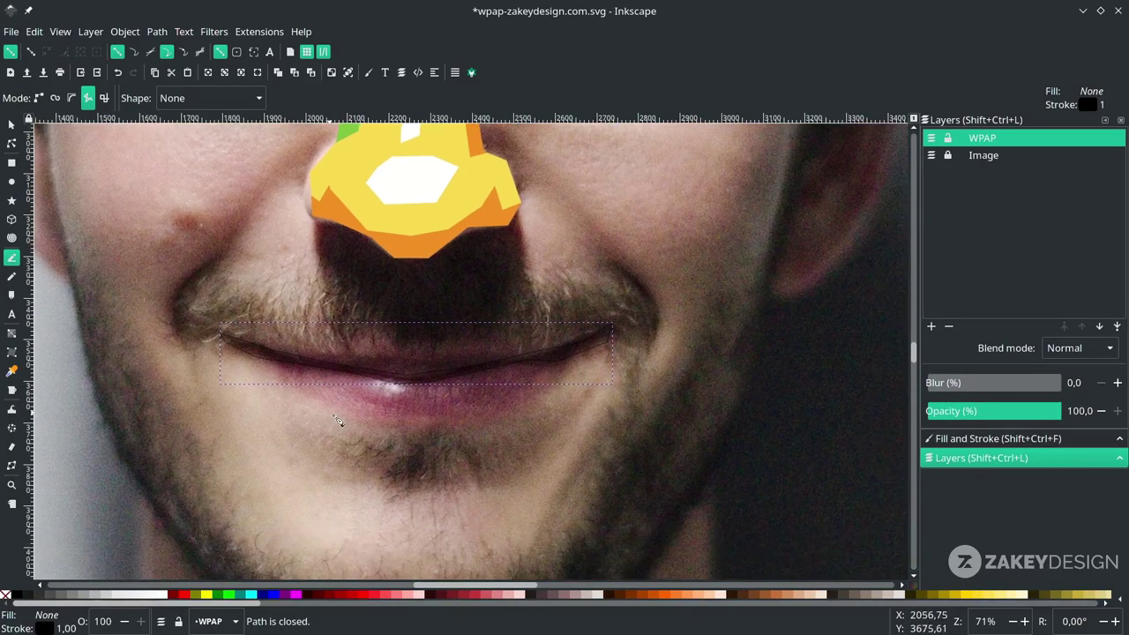
pyautogui.press('d')
pyautogui.scroll(2, 353, 414)
pyautogui.scroll(2, 408, 516)
pyautogui.press('Escape')
pyautogui.press('b')
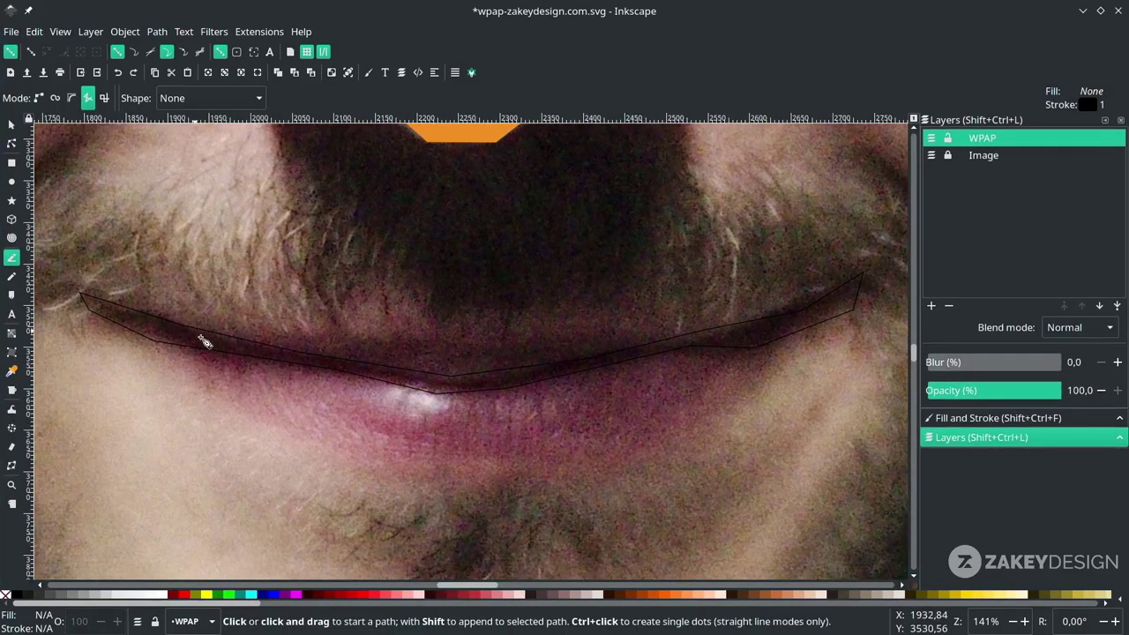
pyautogui.click(183, 344)
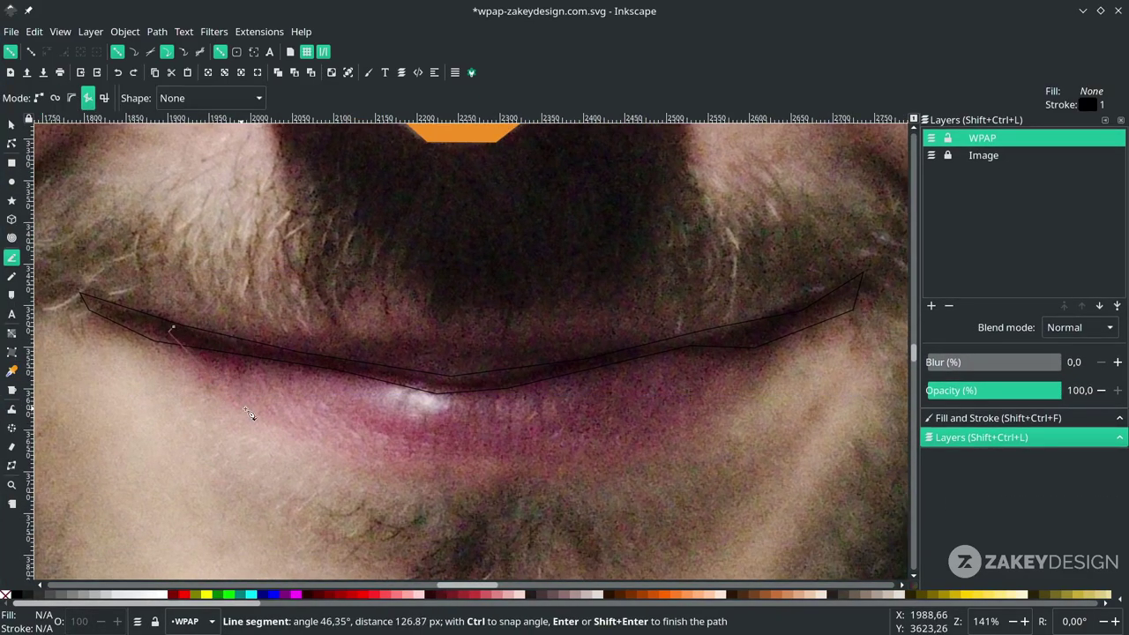
pyautogui.press('Escape')
pyautogui.click(176, 340)
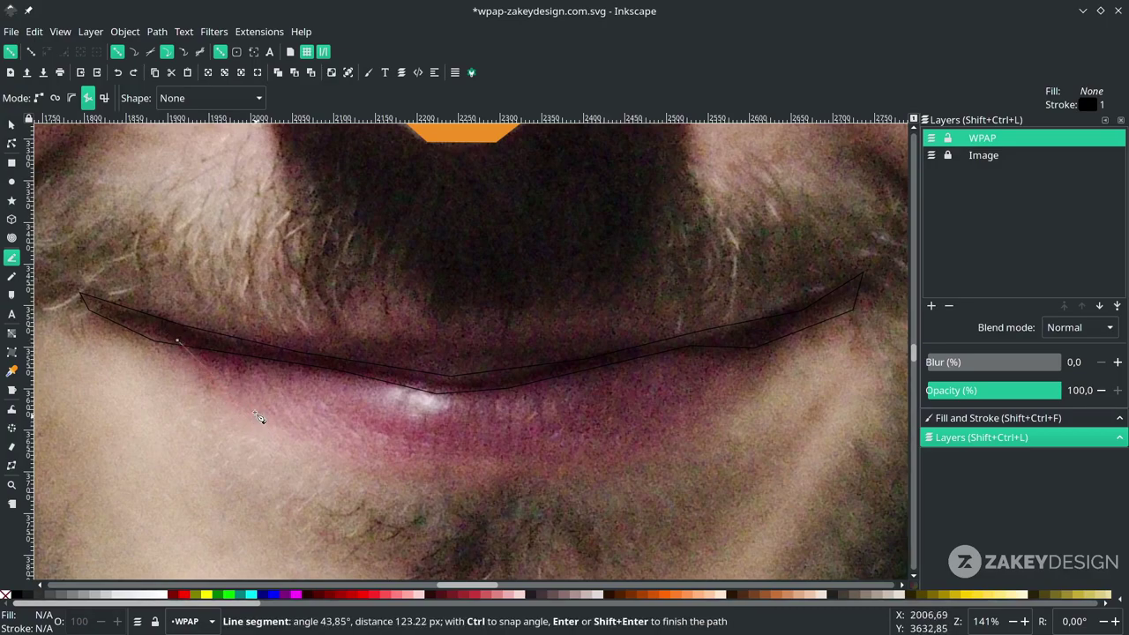
pyautogui.click(451, 457)
pyautogui.click(606, 439)
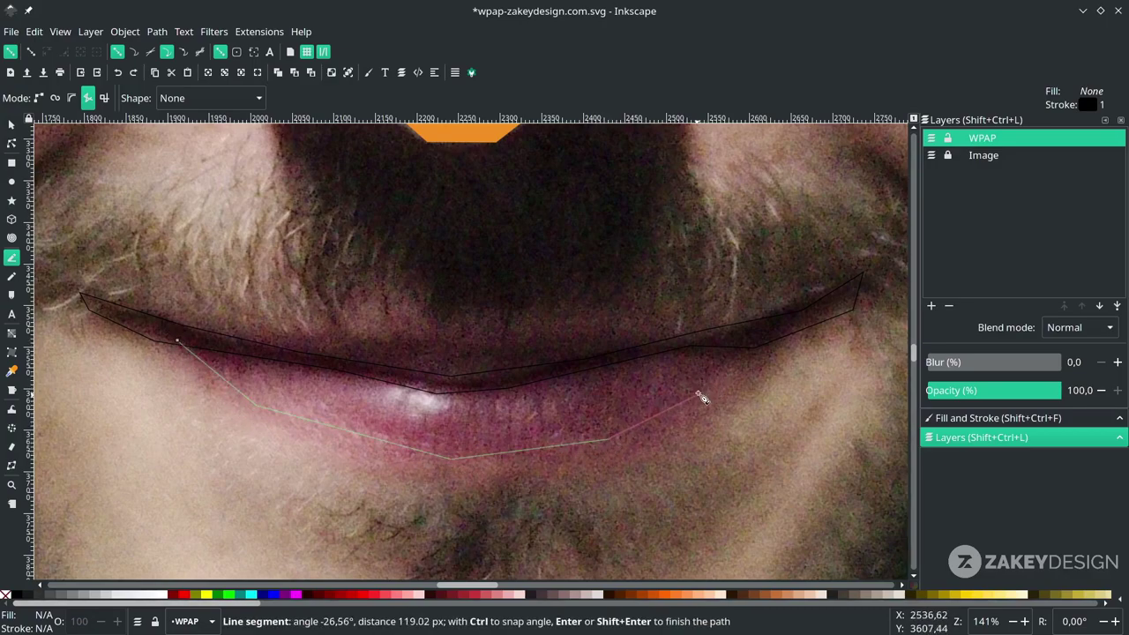
pyautogui.click(703, 388)
pyautogui.click(776, 322)
pyautogui.click(644, 338)
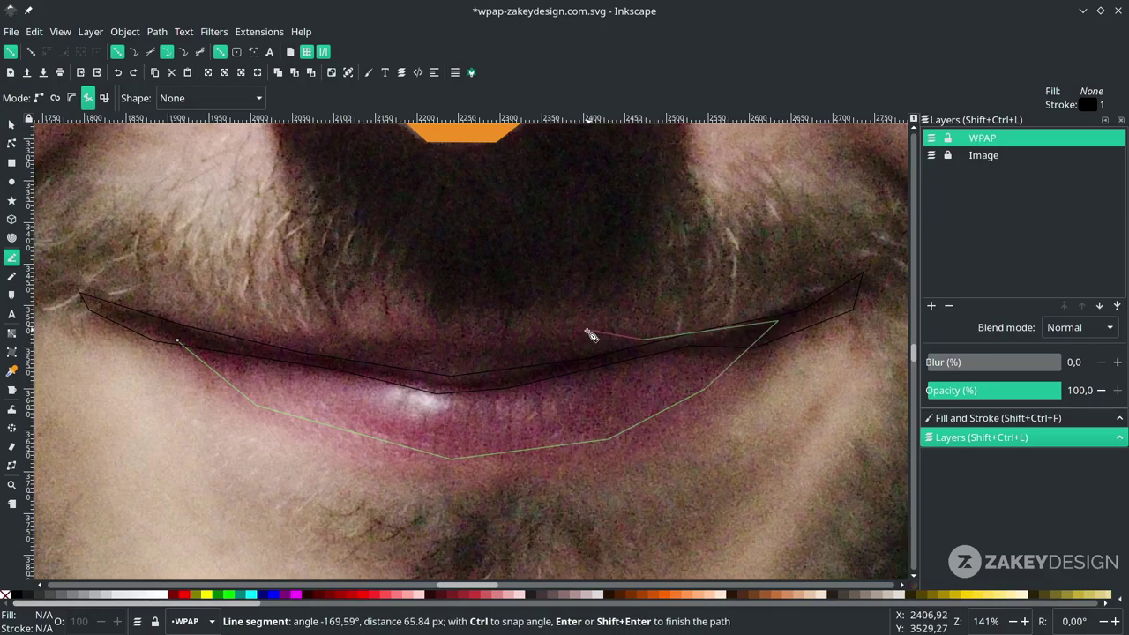
pyautogui.click(573, 332)
pyautogui.click(445, 344)
pyautogui.click(358, 340)
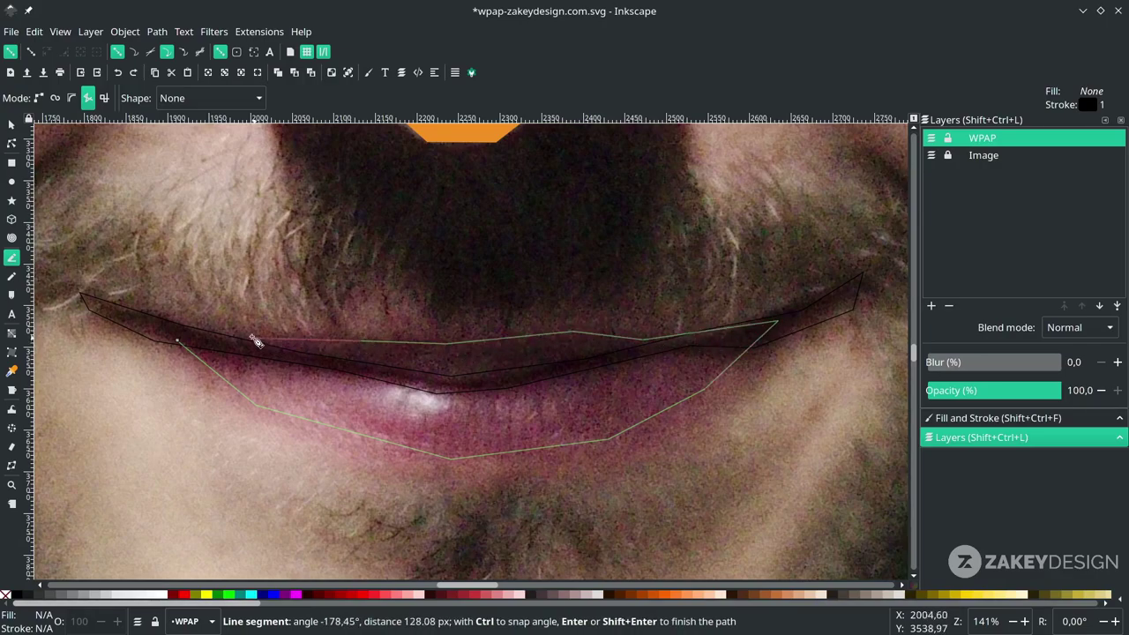
pyautogui.click(179, 339)
# Trace a small closed polygon around the white highlight on the lower lip.
pyautogui.hscroll(2, 363, 415)
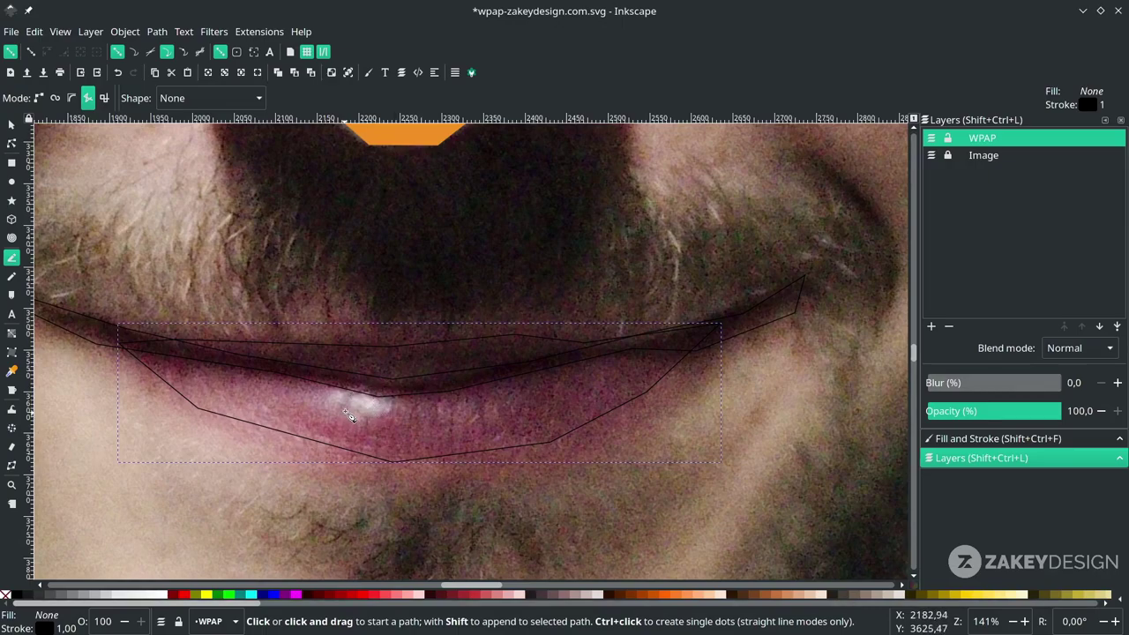
pyautogui.click(326, 377)
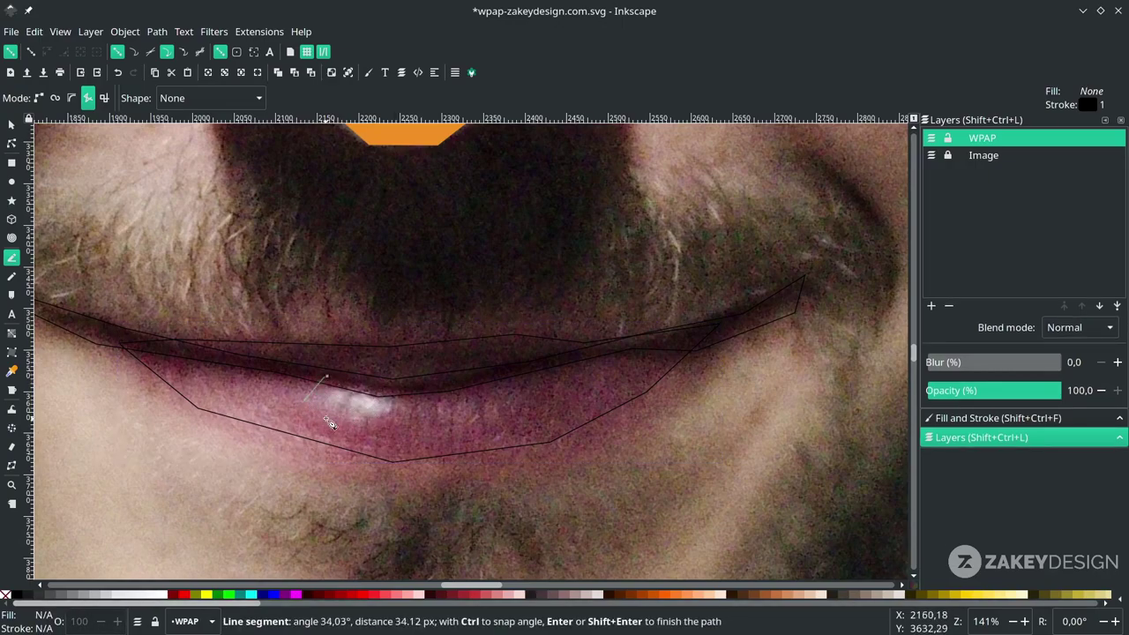
pyautogui.click(394, 398)
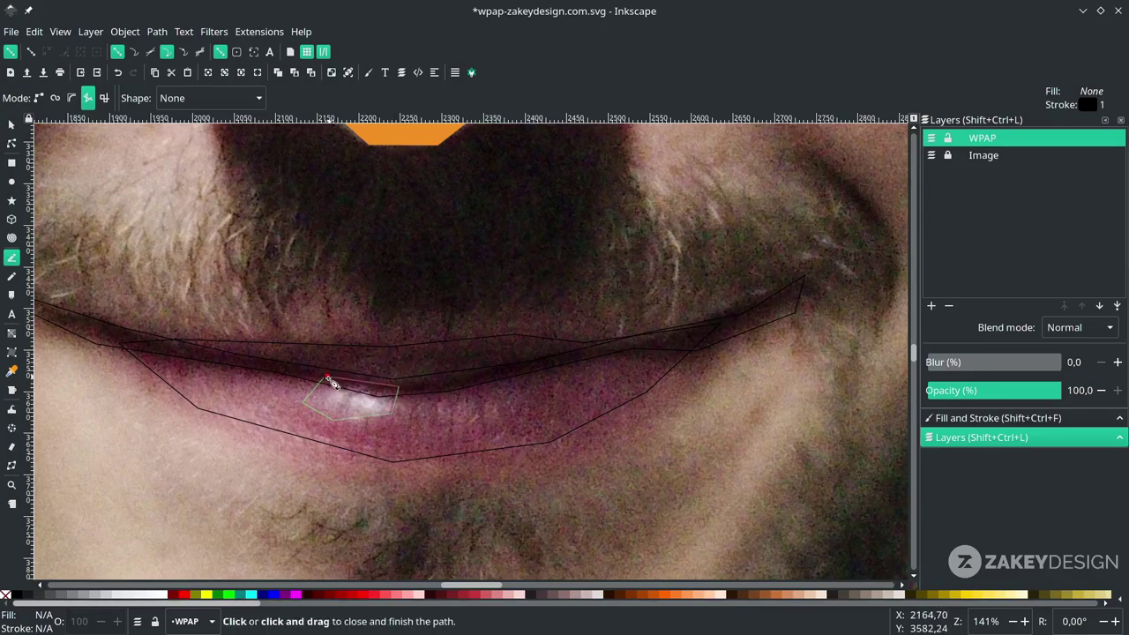
pyautogui.click(327, 377)
# Trace a medium closed polygon around the highlight shape on the lower lip, with its upper edge along the dark mouth line.
pyautogui.click(287, 366)
pyautogui.click(271, 398)
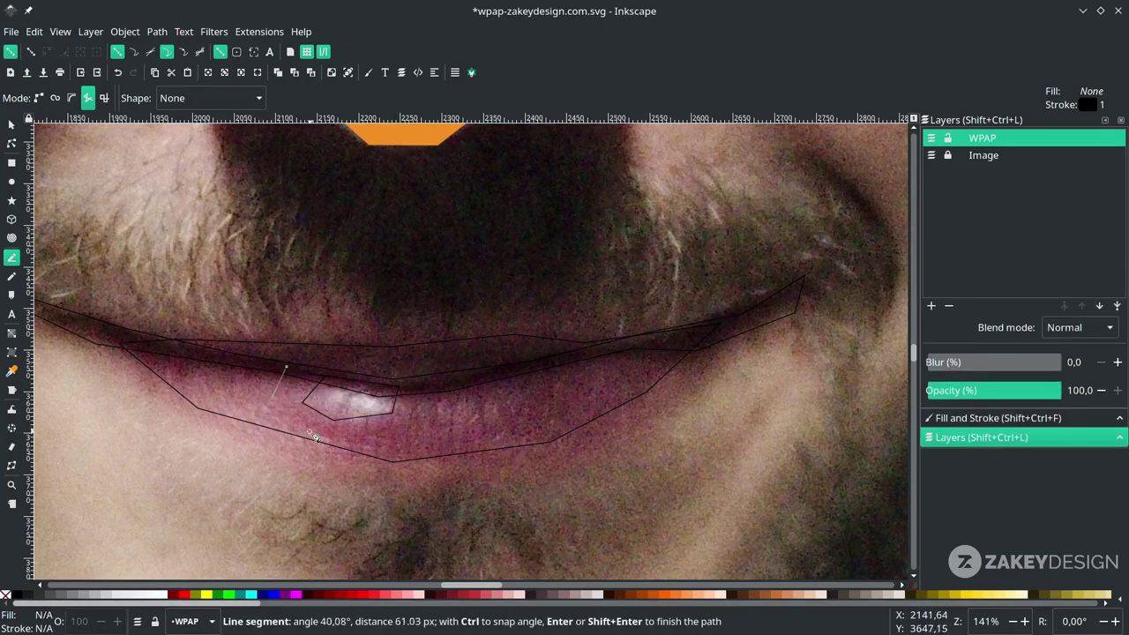
pyautogui.click(306, 422)
pyautogui.click(372, 431)
pyautogui.click(436, 421)
pyautogui.click(445, 381)
pyautogui.click(285, 365)
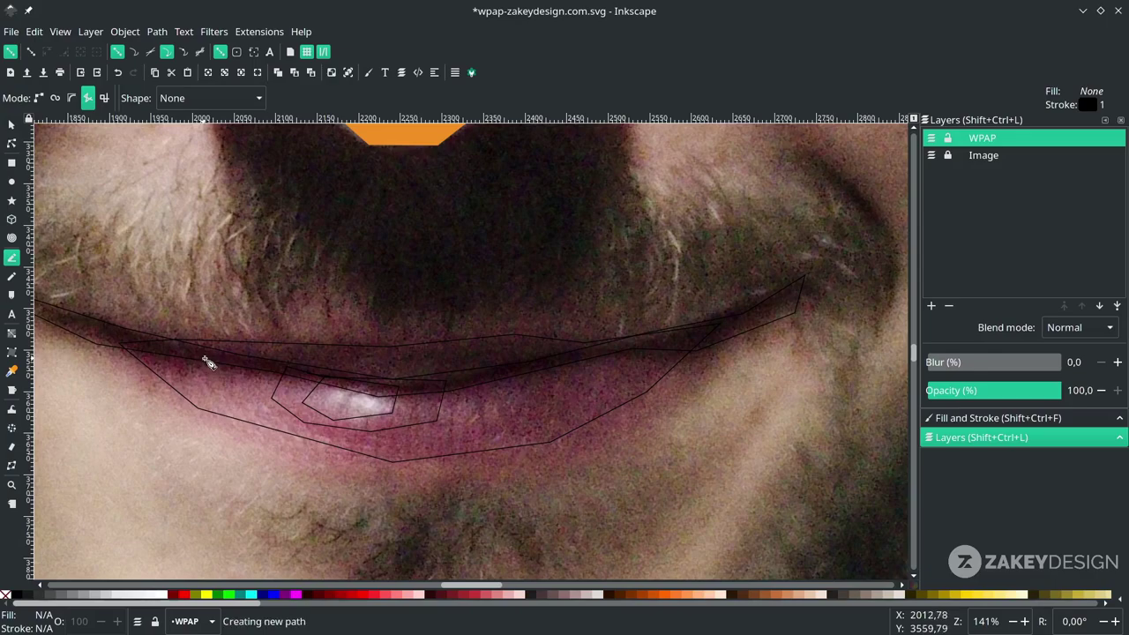
# Trace a larger closed polygon on the lower lip that encloses both highlight shapes and stays inside the lip outline.
pyautogui.click(204, 359)
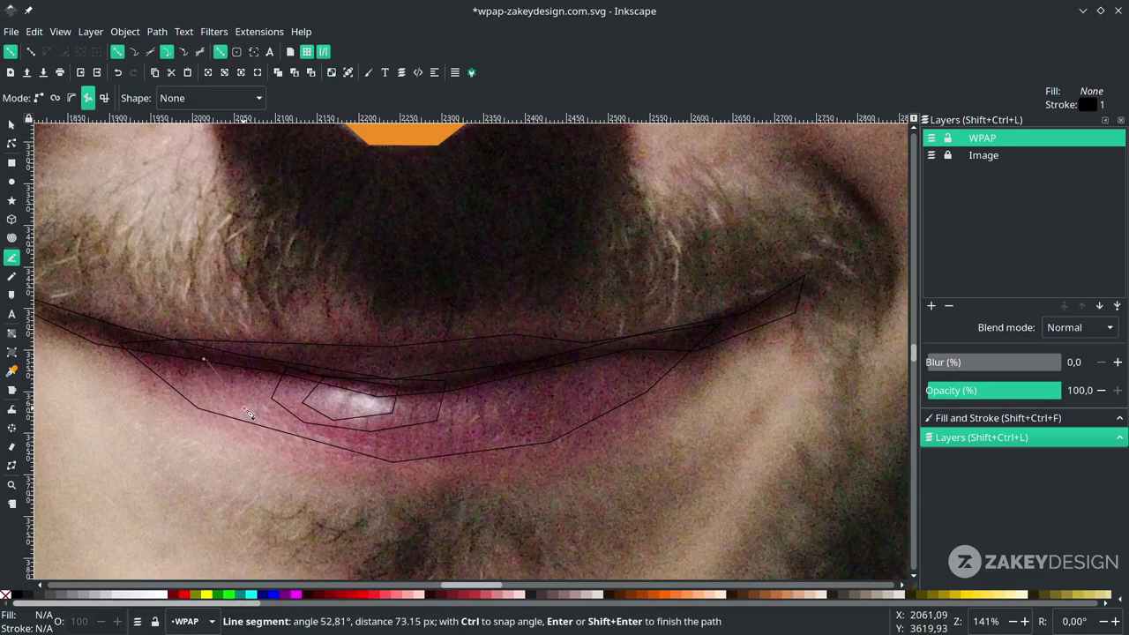
pyautogui.click(391, 446)
pyautogui.click(504, 412)
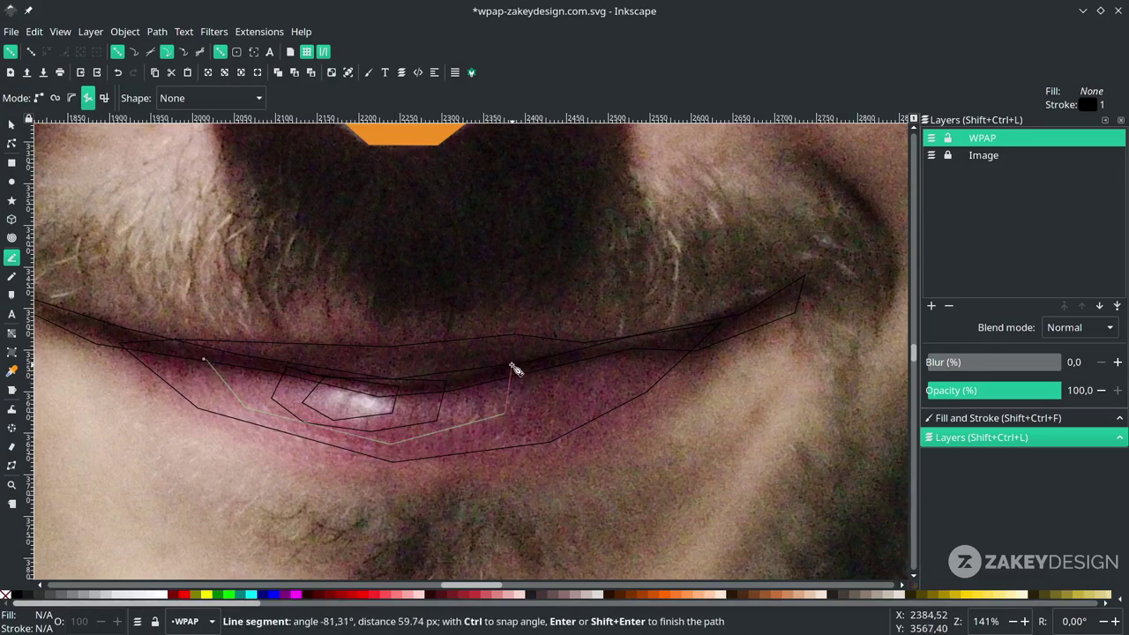
pyautogui.click(512, 365)
pyautogui.click(394, 379)
pyautogui.click(261, 363)
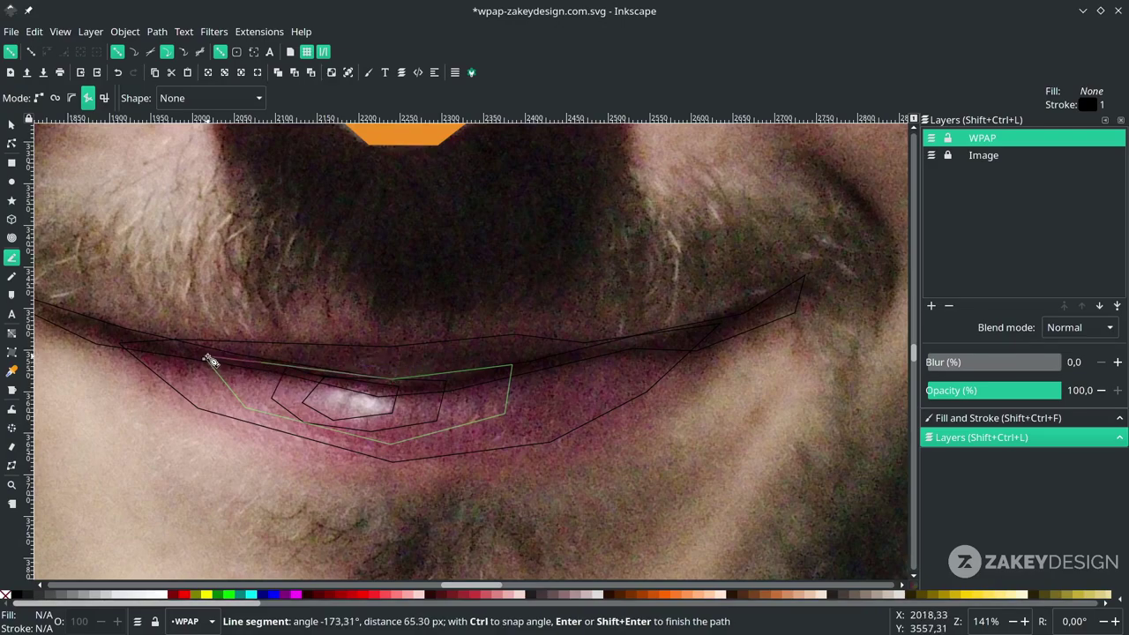
pyautogui.click(204, 359)
pyautogui.click(204, 359)
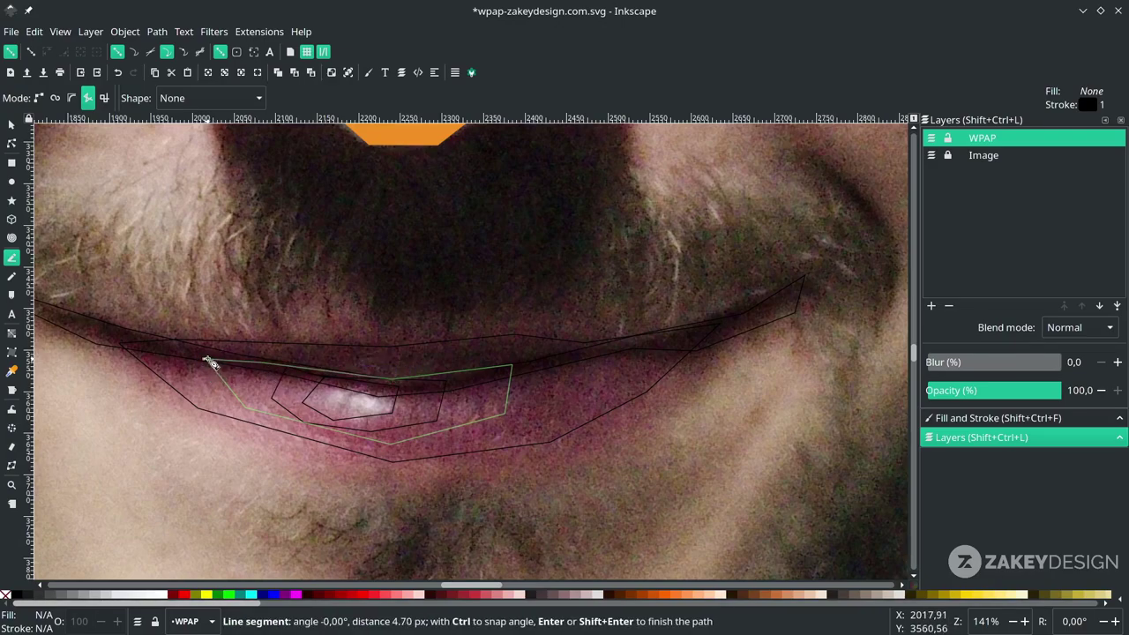
pyautogui.click(203, 359)
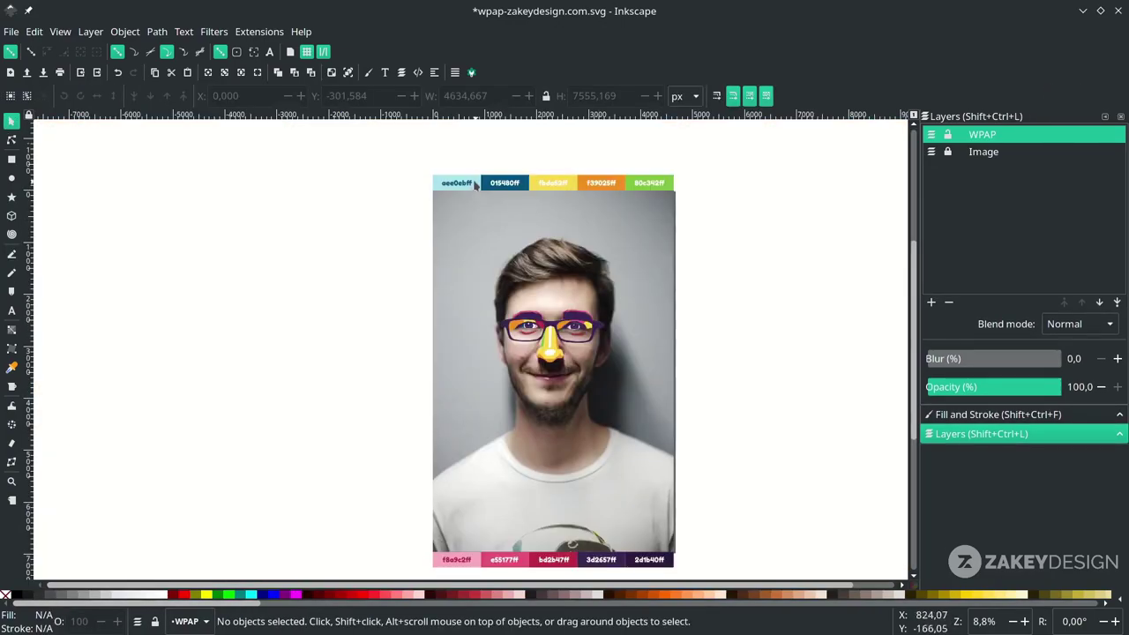
# Hide the WPAP layer and move all colour swatches above and below the photo from the Image layer to the WPAP layer.
pyautogui.click(931, 135)
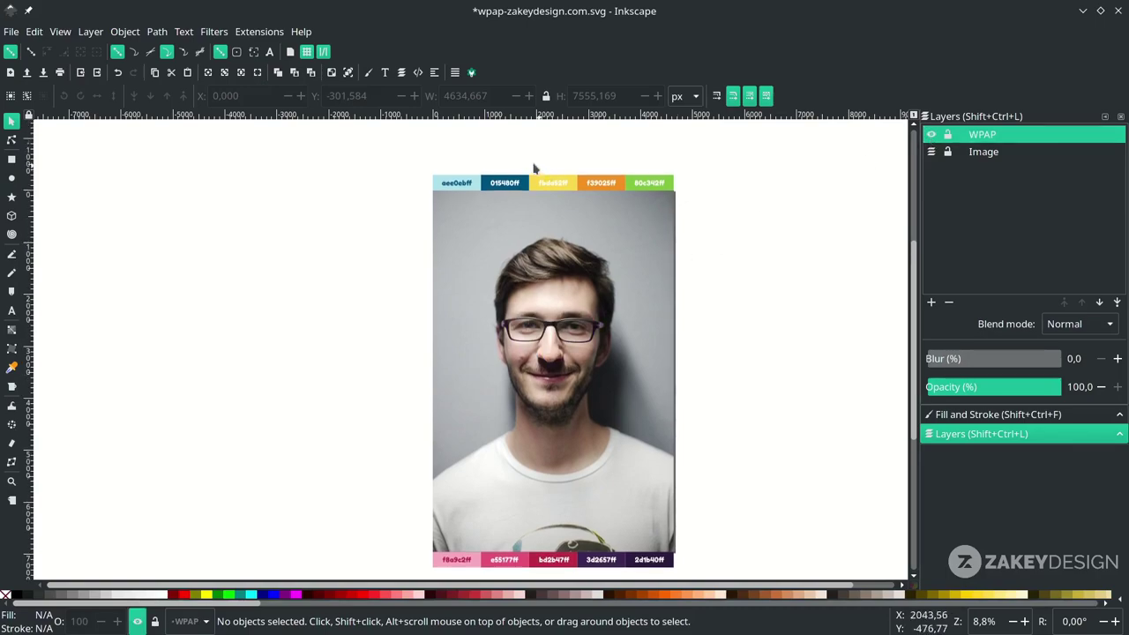
pyautogui.moveTo(377, 161); pyautogui.dragTo(697, 207)
pyautogui.scroll(-1, 560, 370)
pyautogui.scroll(-1, 716, 539)
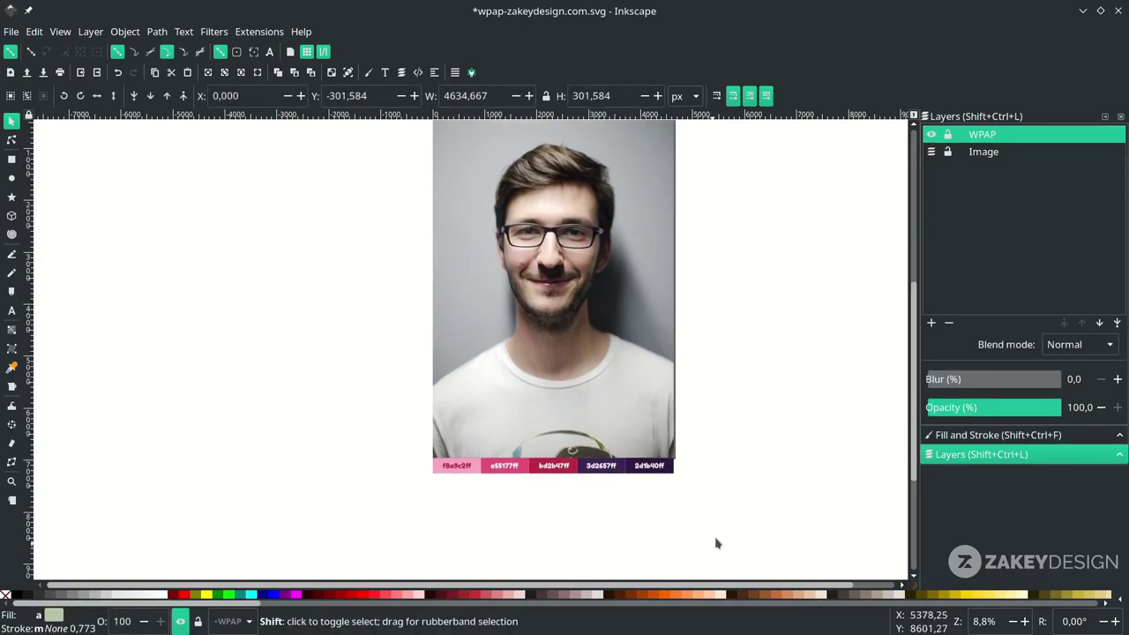
pyautogui.moveTo(715, 539); pyautogui.dragTo(394, 448)
pyautogui.scroll(2, 569, 530)
pyautogui.rightClick(571, 571)
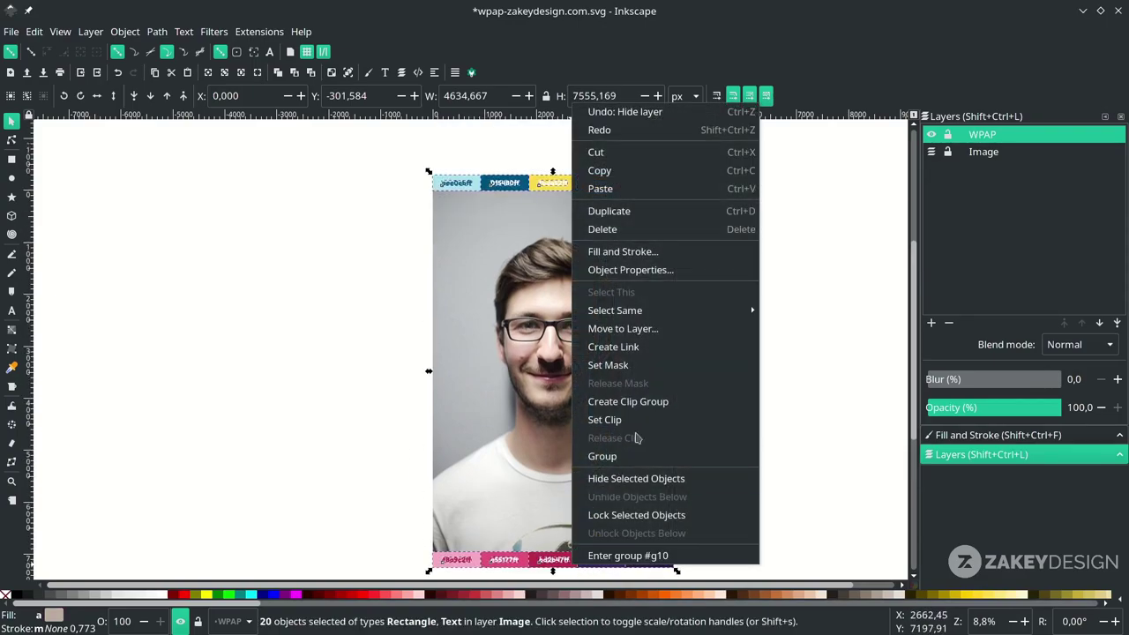
pyautogui.click(619, 326)
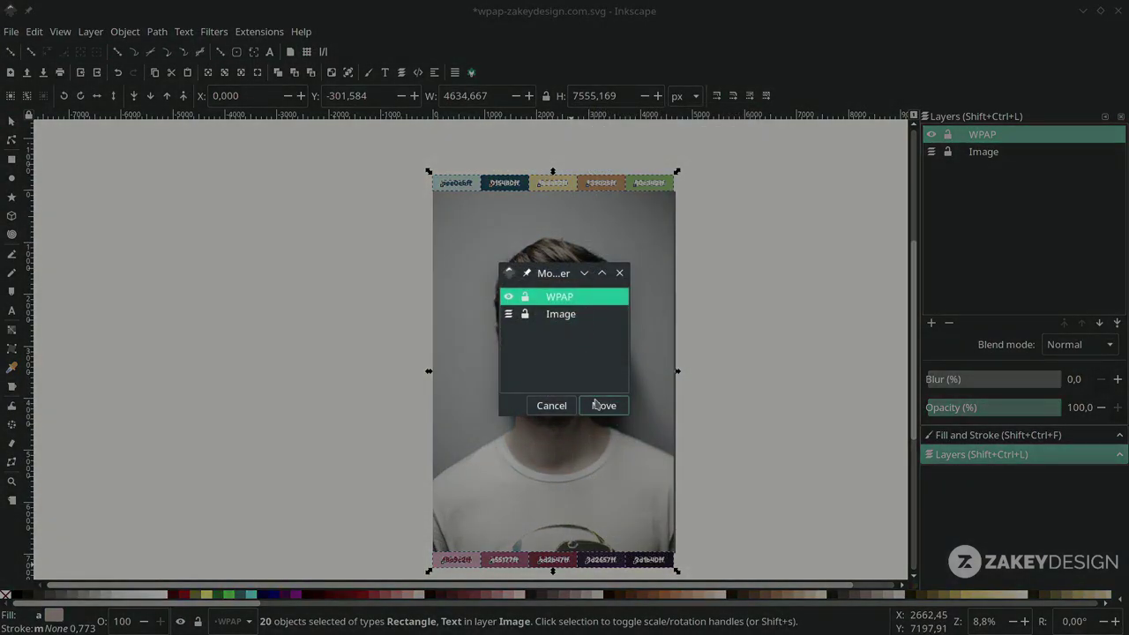
pyautogui.click(603, 405)
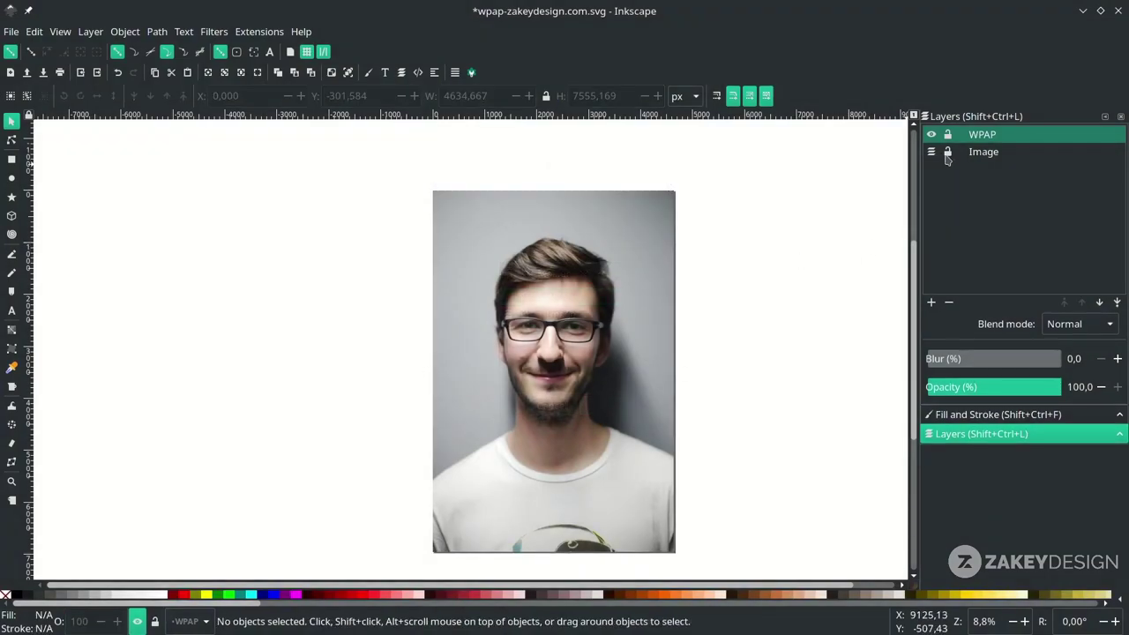
# Lock and hide the Image layer, with the WPAP layer shown again.
pyautogui.click(947, 154)
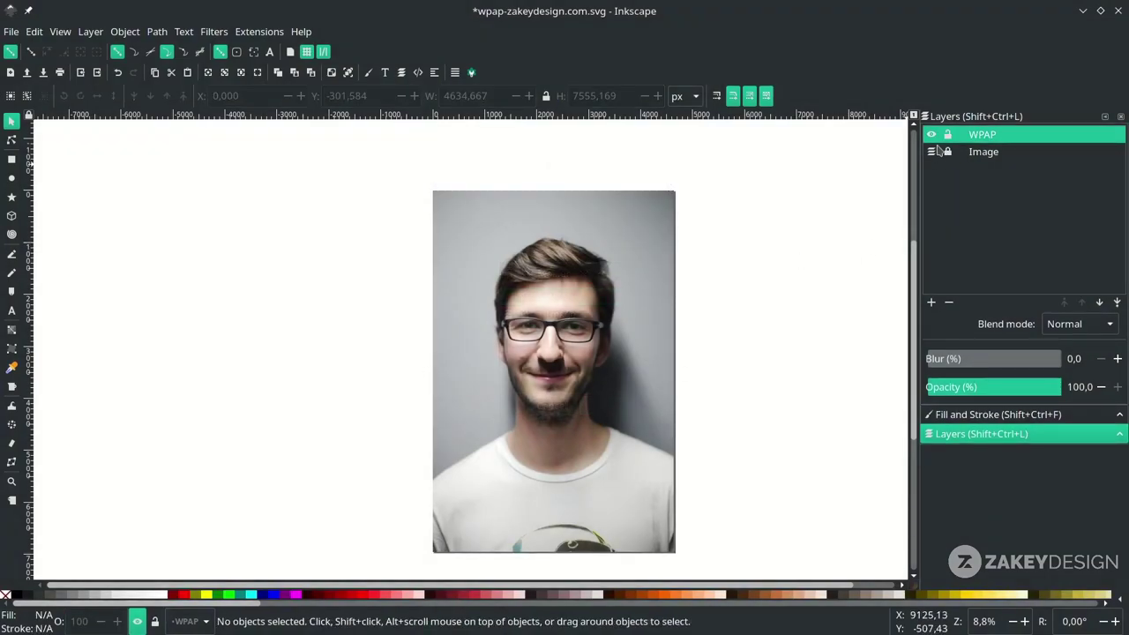
pyautogui.click(931, 134)
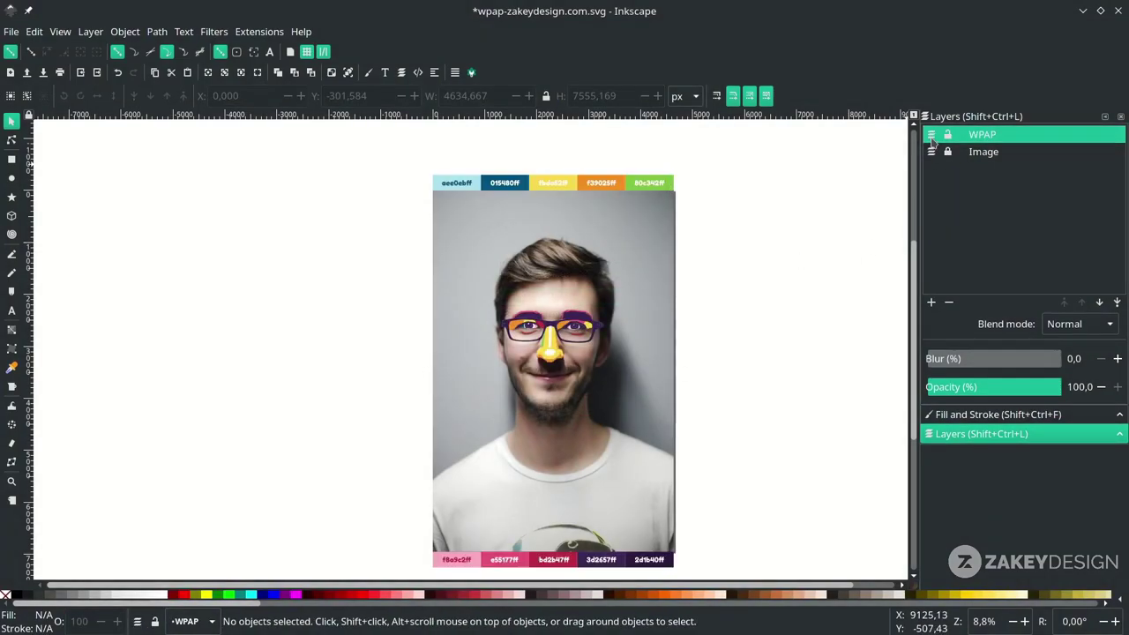
pyautogui.click(933, 157)
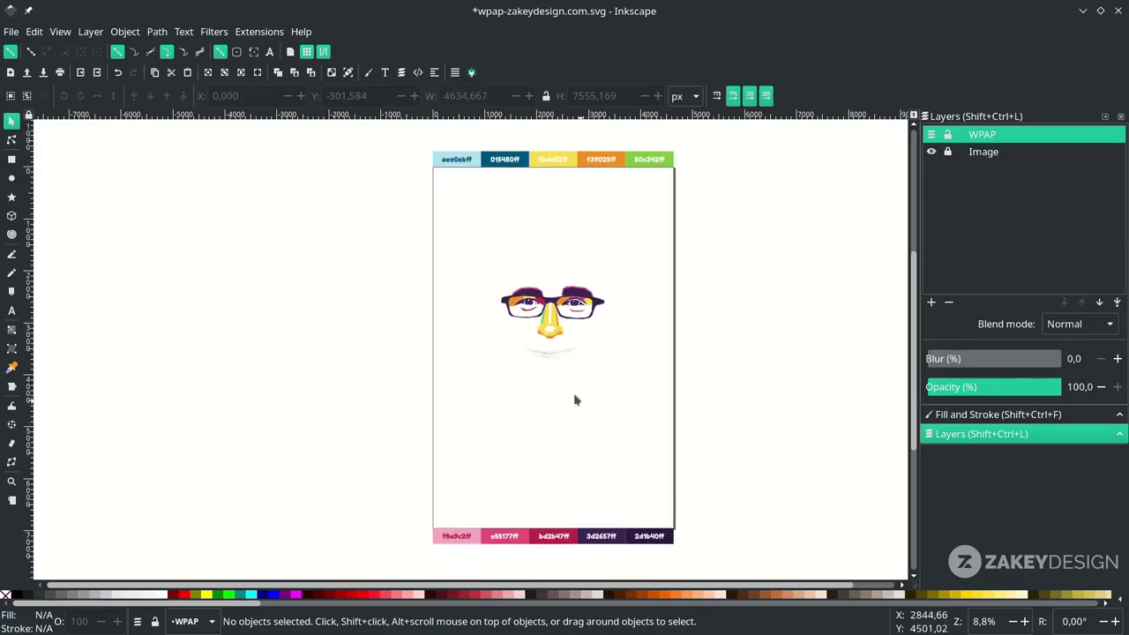
# Fill the dark mouth line shape with the dark purple sampled from the glasses frame.
pyautogui.keyDown('ctrl'); pyautogui.scroll(5, 624, 310); pyautogui.keyUp('ctrl')
pyautogui.click(632, 394)
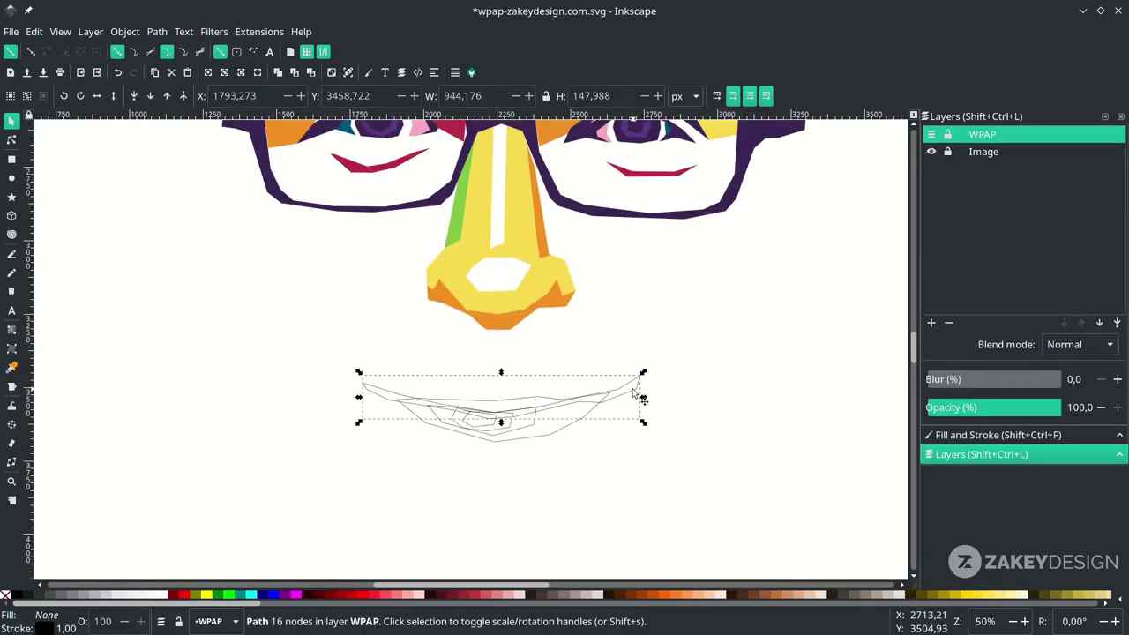
pyautogui.scroll(2, 767, 238)
pyautogui.press('d')
pyautogui.click(768, 216)
pyautogui.press('s')
# Fill the full lip outline shape with the crimson bd2b47ff palette swatch.
pyautogui.click(574, 463)
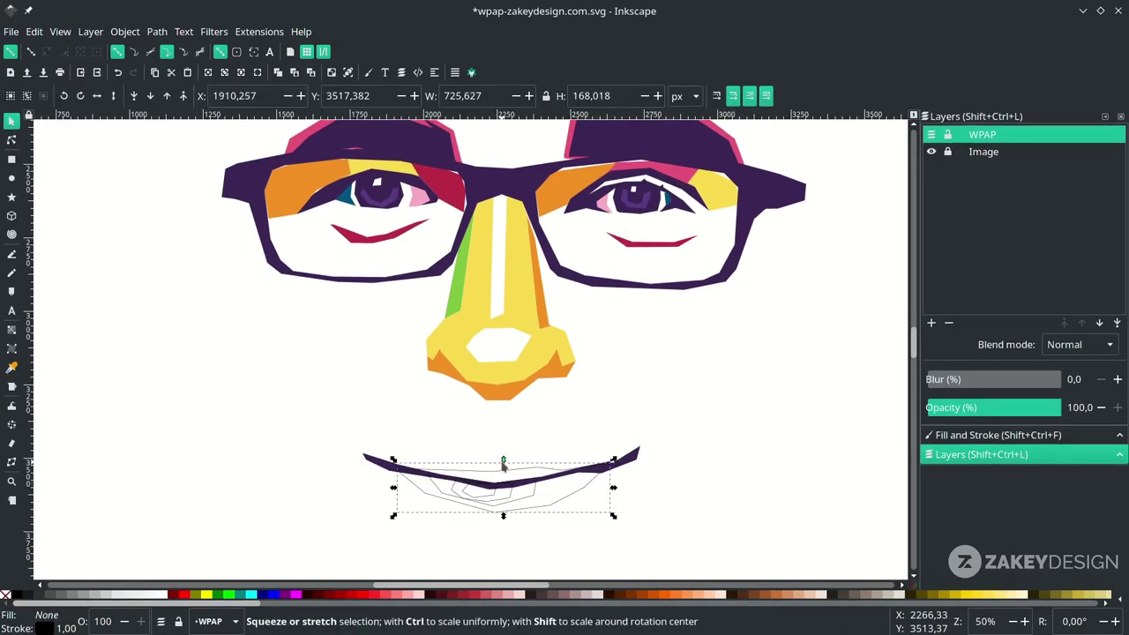
pyautogui.press('d')
pyautogui.keyDown('ctrl'); pyautogui.scroll(-3, 565, 423); pyautogui.keyUp('ctrl')
pyautogui.scroll(-7, 529, 476)
pyautogui.click(543, 513)
pyautogui.keyDown('ctrl'); pyautogui.scroll(-1, 542, 476); pyautogui.keyUp('ctrl')
pyautogui.scroll(2, 556, 405)
pyautogui.scroll(4, 572, 364)
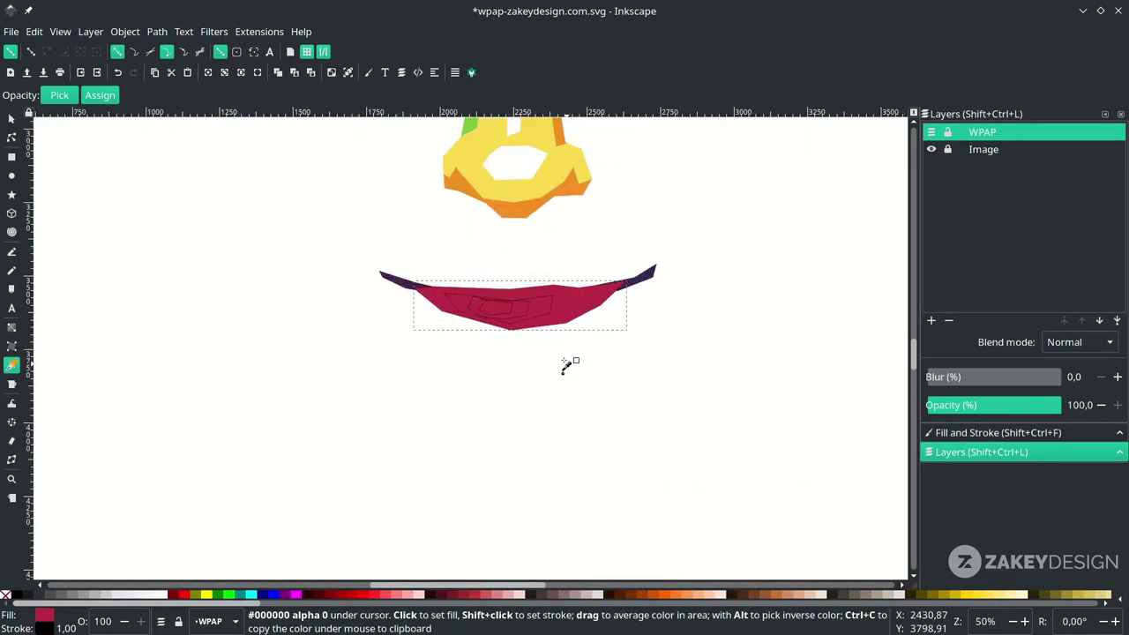
# Fill the largest inner polygon on the lower lip with the pink e55177ff palette swatch.
pyautogui.press('n')
pyautogui.keyDown('ctrl'); pyautogui.scroll(2, 549, 410); pyautogui.keyUp('ctrl')
pyautogui.click(532, 411)
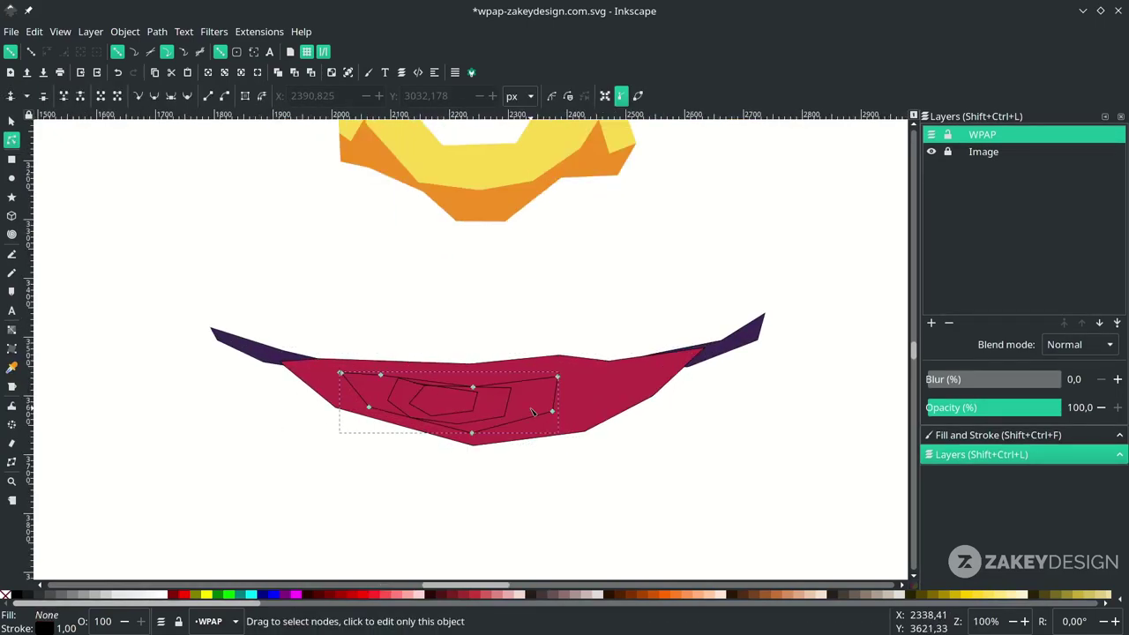
pyautogui.keyDown('ctrl'); pyautogui.scroll(-4, 533, 412); pyautogui.keyUp('ctrl')
pyautogui.scroll(-3, 523, 436)
pyautogui.keyDown('ctrl'); pyautogui.scroll(-3, 484, 461); pyautogui.keyUp('ctrl')
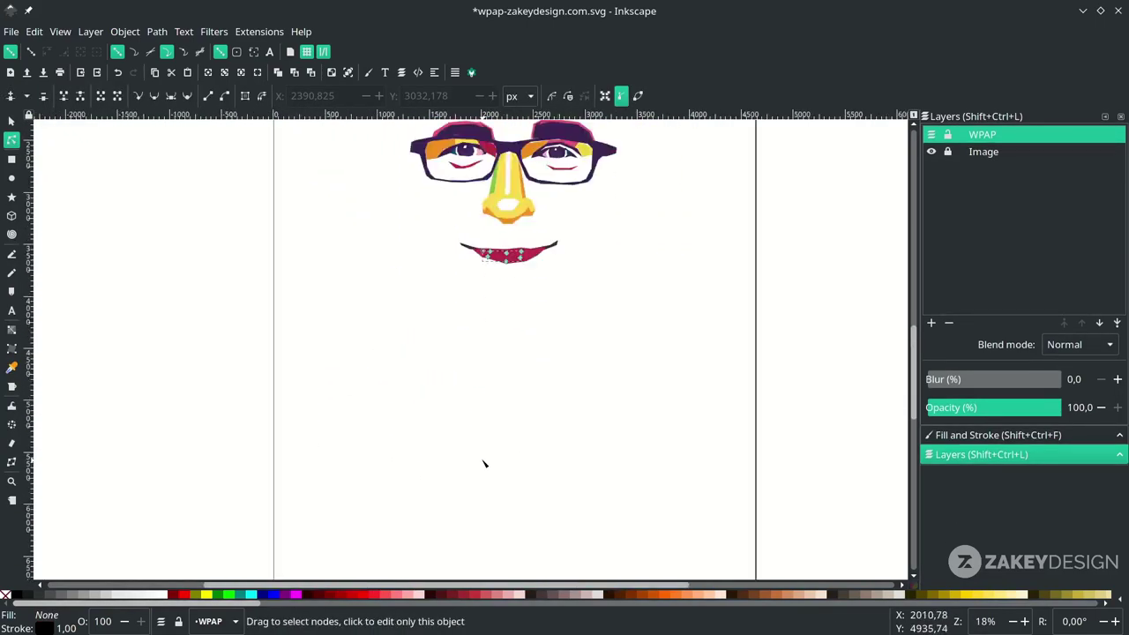
pyautogui.keyDown('ctrl'); pyautogui.scroll(1, 464, 484); pyautogui.keyUp('ctrl')
pyautogui.press('d')
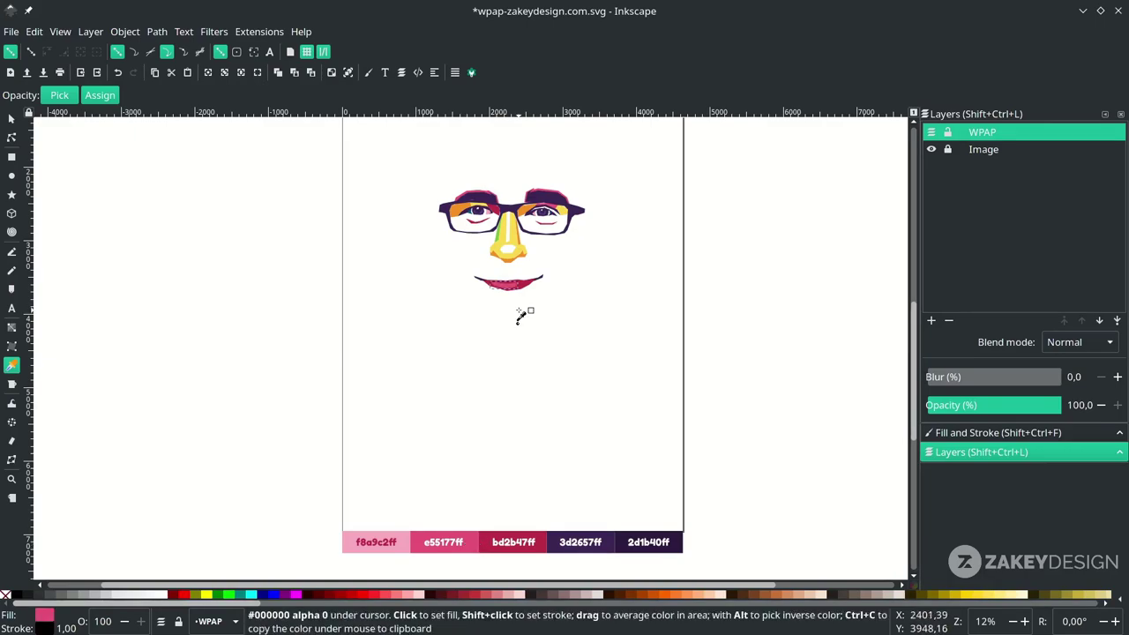
# Lower the pink lip polygon in the stacking order so that it lies beneath the medium highlight polygon.
pyautogui.keyDown('ctrl'); pyautogui.scroll(7, 519, 321); pyautogui.keyUp('ctrl')
pyautogui.press('s')
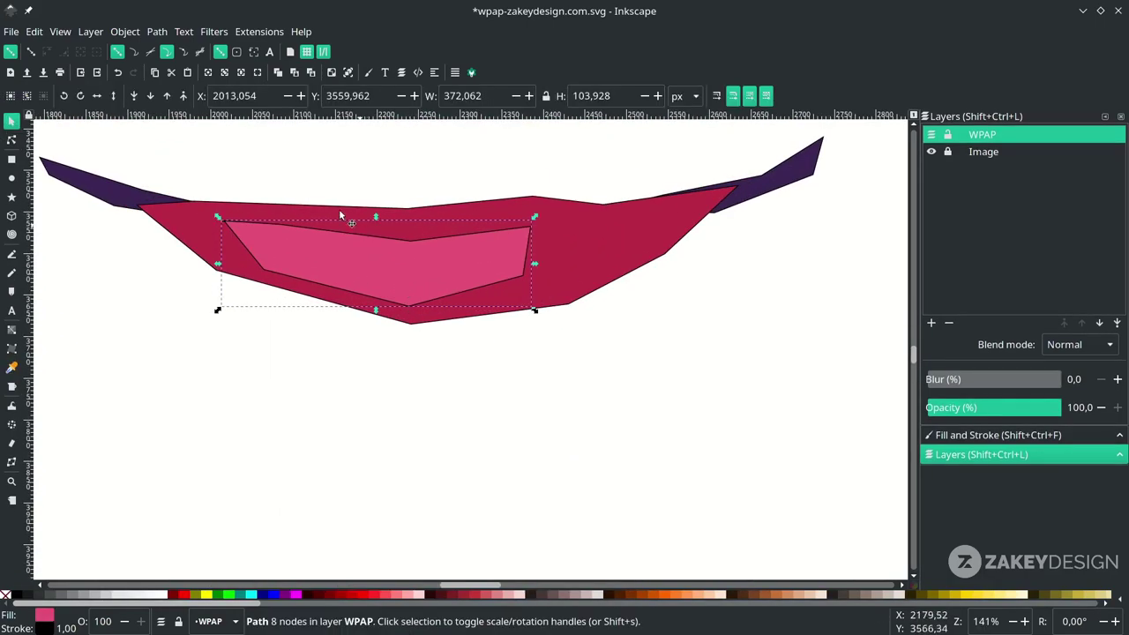
pyautogui.click(150, 96)
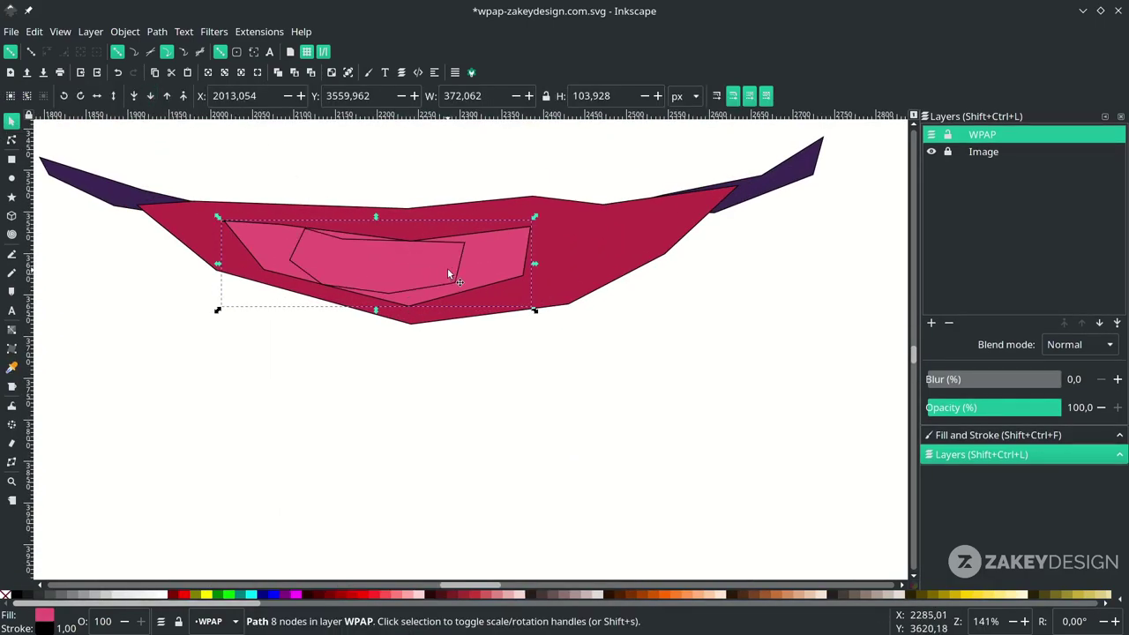
# Fill the medium highlight polygon on the lower lip with the light pink f8a9c2ff palette swatch.
pyautogui.keyDown('ctrl'); pyautogui.scroll(-6, 352, 379); pyautogui.keyUp('ctrl')
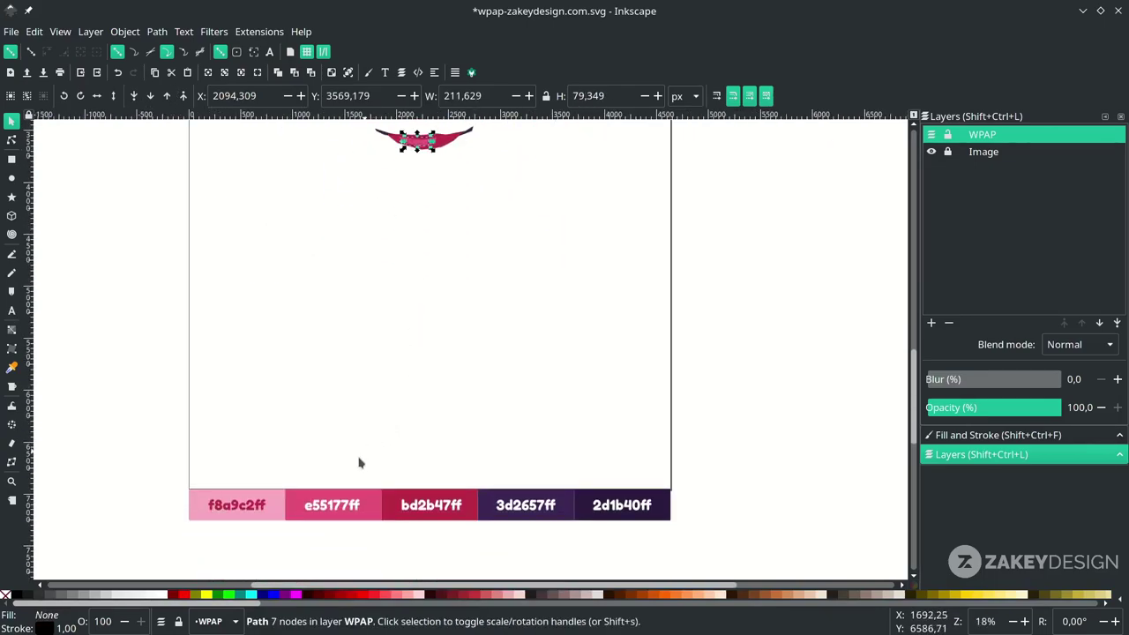
pyautogui.press('d')
pyautogui.click(288, 501)
pyautogui.keyDown('ctrl'); pyautogui.scroll(4, 469, 182); pyautogui.keyUp('ctrl')
pyautogui.scroll(1, 308, 337)
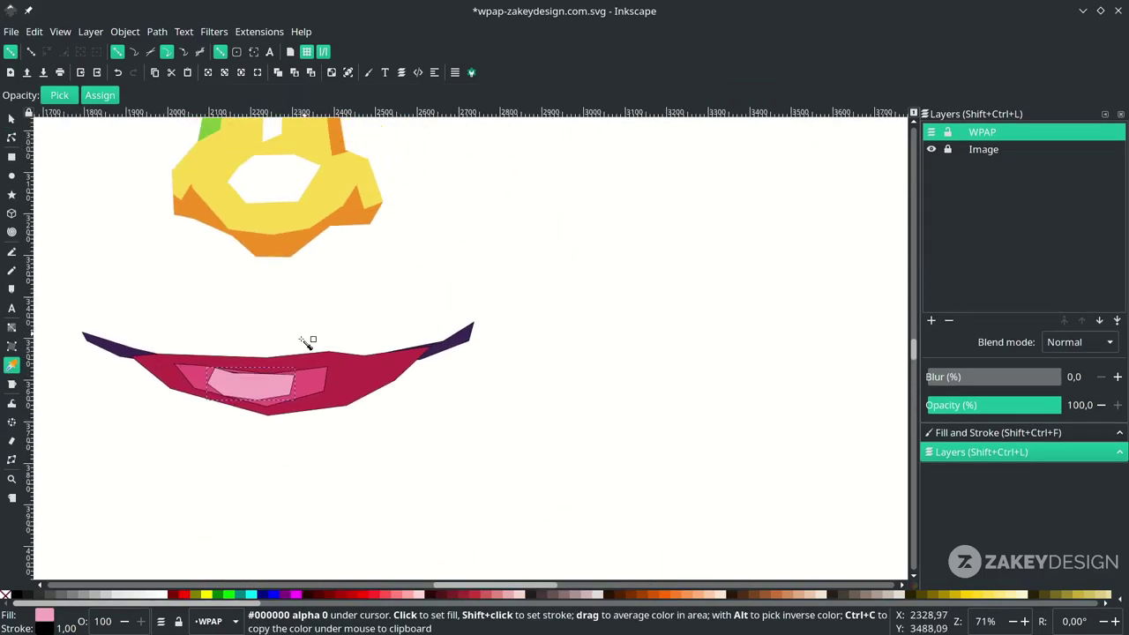
# Fill the smallest inner polygon on the lower lip with the white sampled from the nose-tip highlight.
pyautogui.hscroll(-2, 319, 350)
pyautogui.press('s')
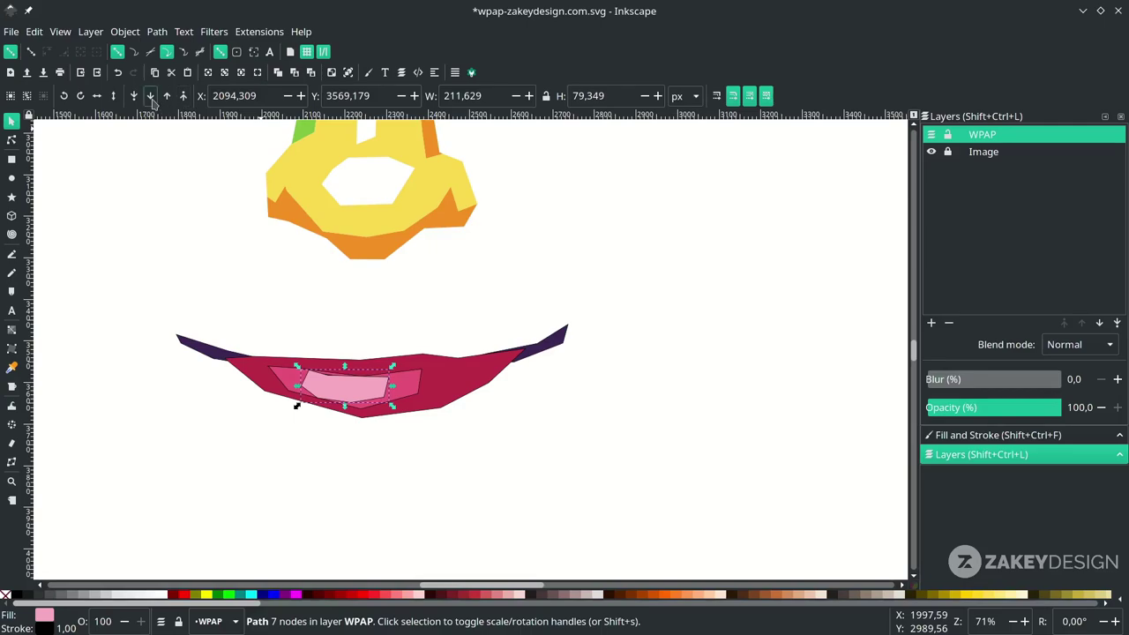
pyautogui.click(353, 393)
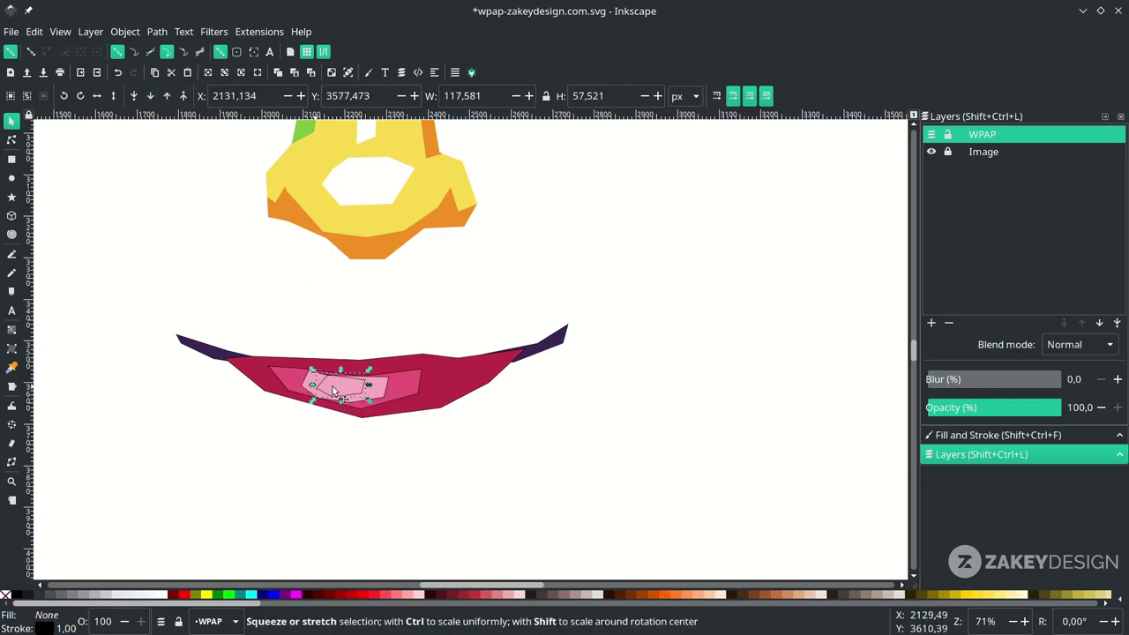
pyautogui.scroll(1, 354, 285)
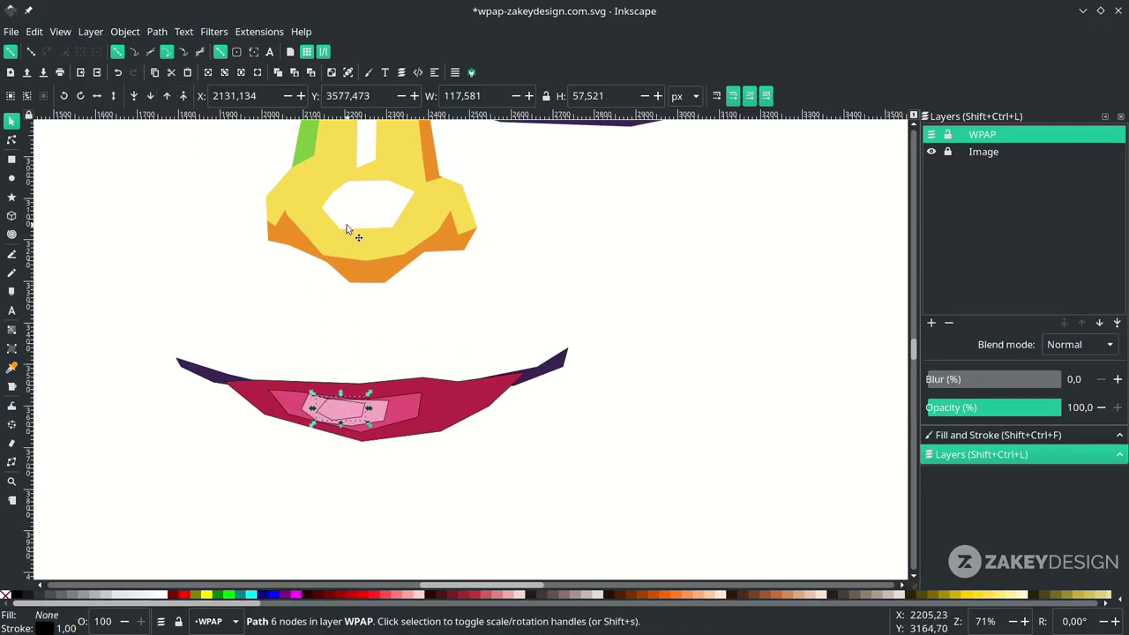
pyautogui.press('d')
pyautogui.click(373, 202)
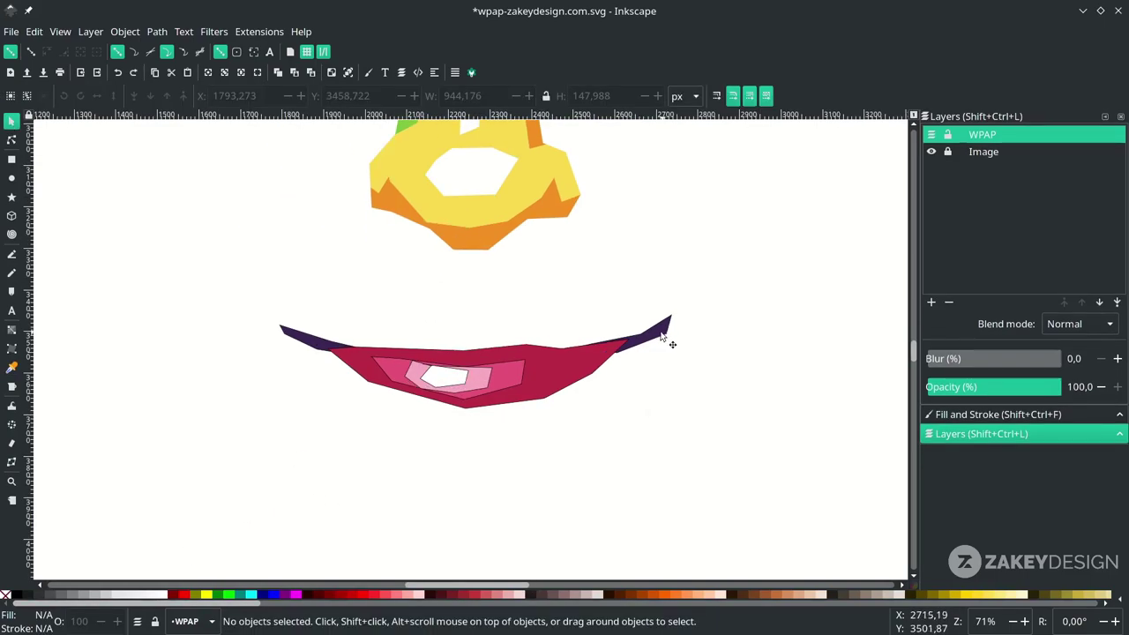
# Raise the dark purple mouth line above all the lip shapes in the stacking order.
pyautogui.click(658, 334)
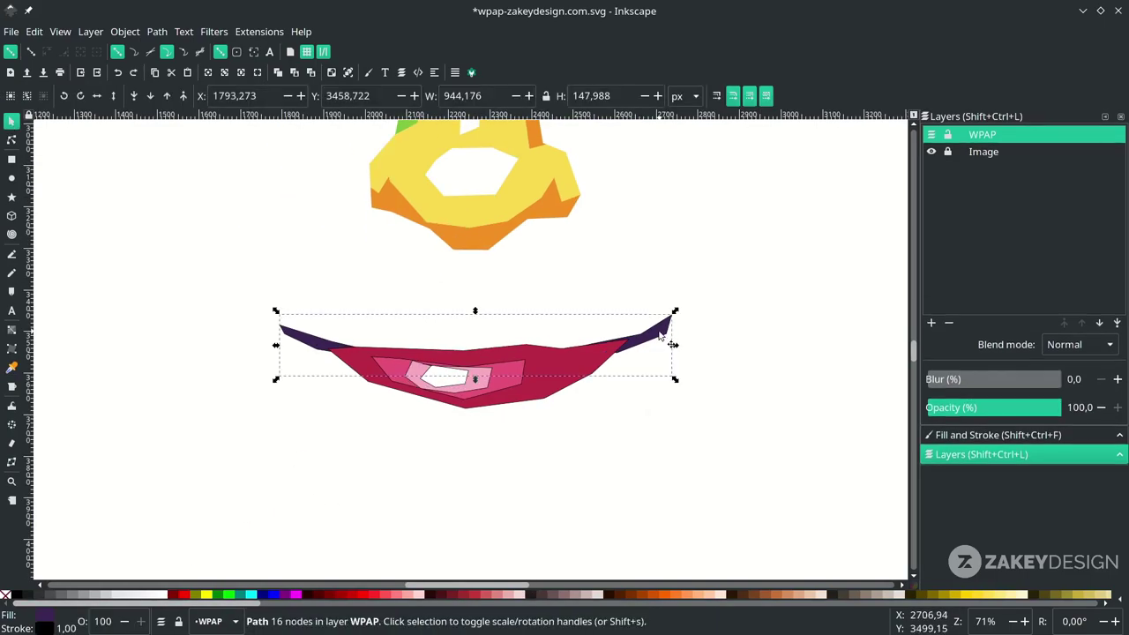
pyautogui.click(182, 96)
pyautogui.scroll(-2, 399, 415)
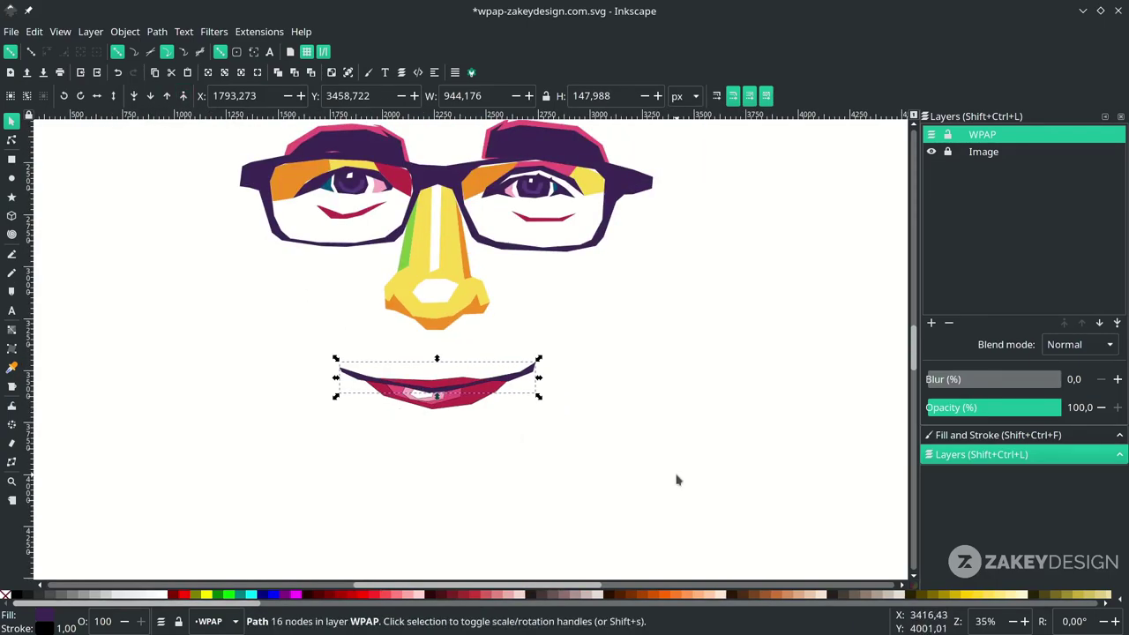
# Remove the stroke from all the mouth shapes.
pyautogui.moveTo(661, 501); pyautogui.dragTo(218, 341)
pyautogui.rightClick(60, 627)
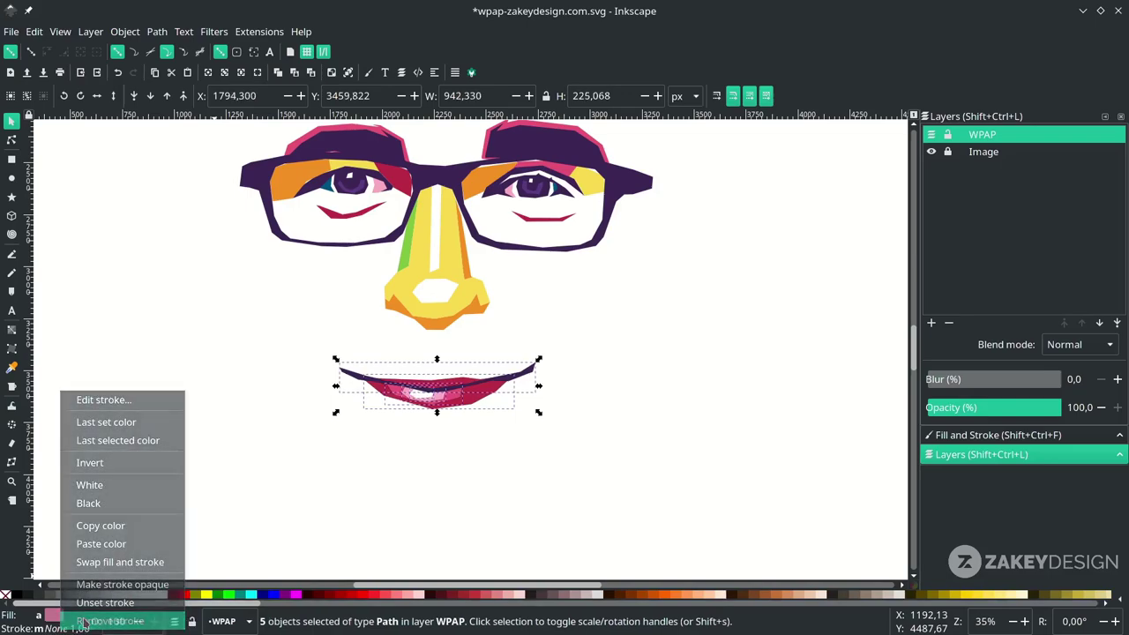
pyautogui.click(84, 622)
pyautogui.scroll(-1, 373, 485)
pyautogui.click(373, 486)
pyautogui.scroll(-1, 403, 461)
# Toggle the Image layer's visibility to compare the vector features with the photo, leaving the photo shown.
pyautogui.click(932, 153)
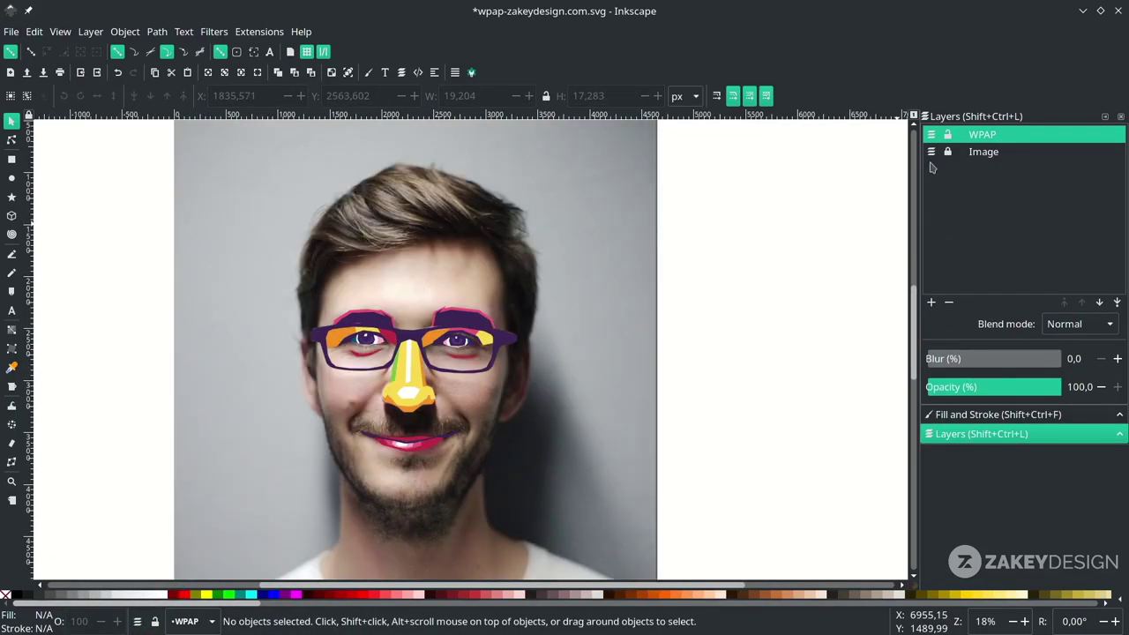
pyautogui.click(932, 153)
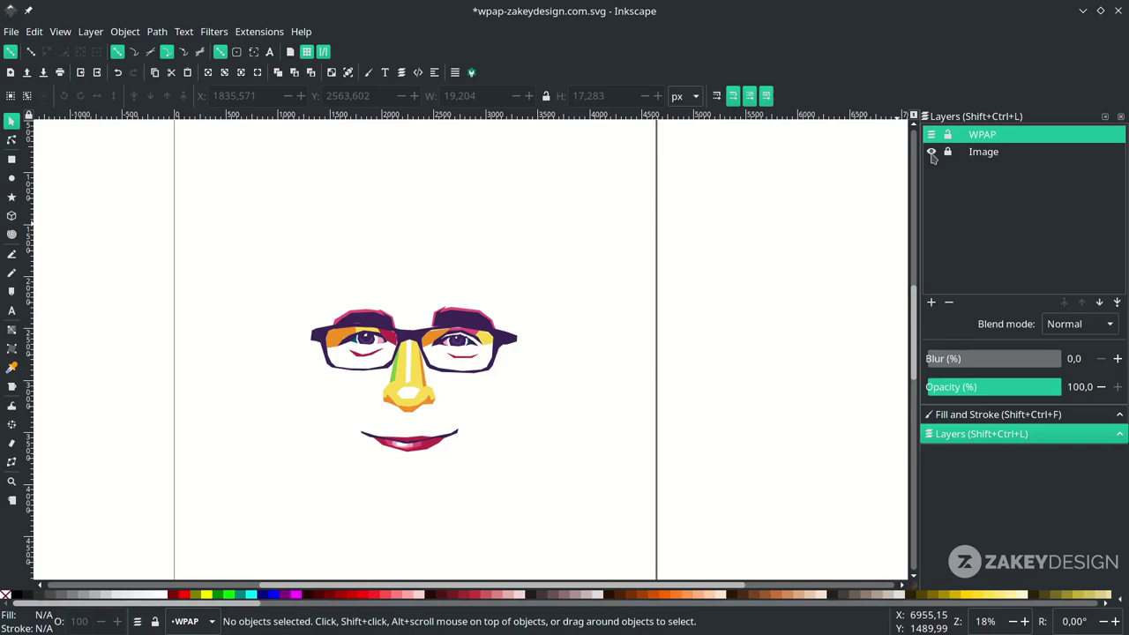
pyautogui.click(931, 152)
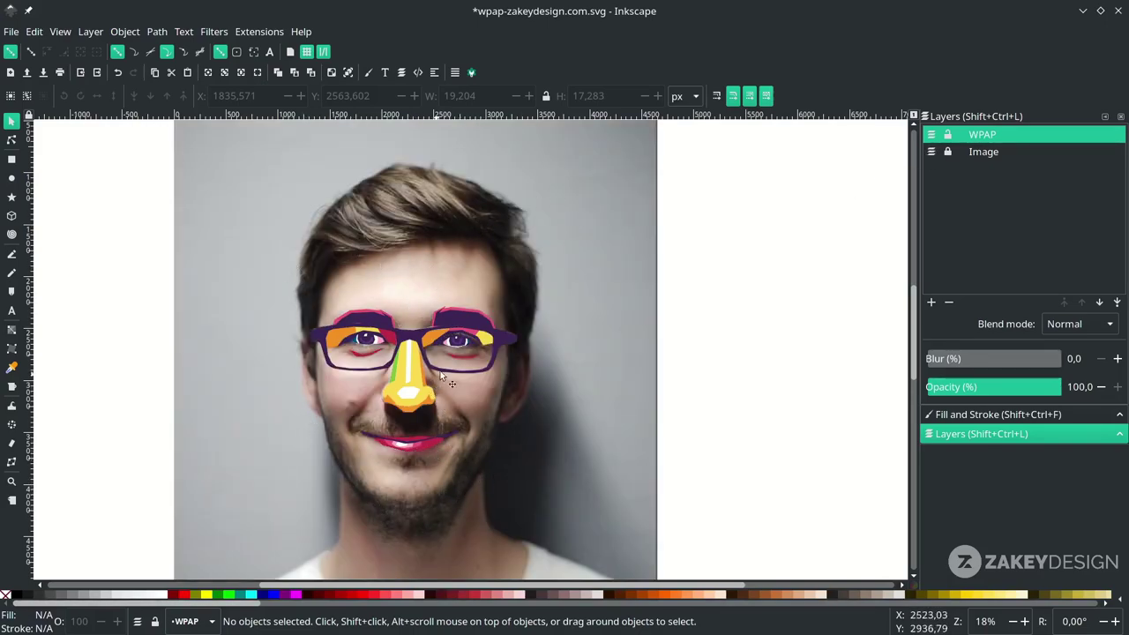
# Trace the lower face outline with straight segments from the left temple down the cheek, around the chin and up to the right cheek.
pyautogui.moveTo(384, 464); pyautogui.dragTo(374, 414)
pyautogui.scroll(2, 371, 344)
pyautogui.press('b')
pyautogui.click(234, 231)
pyautogui.click(247, 392)
pyautogui.click(274, 494)
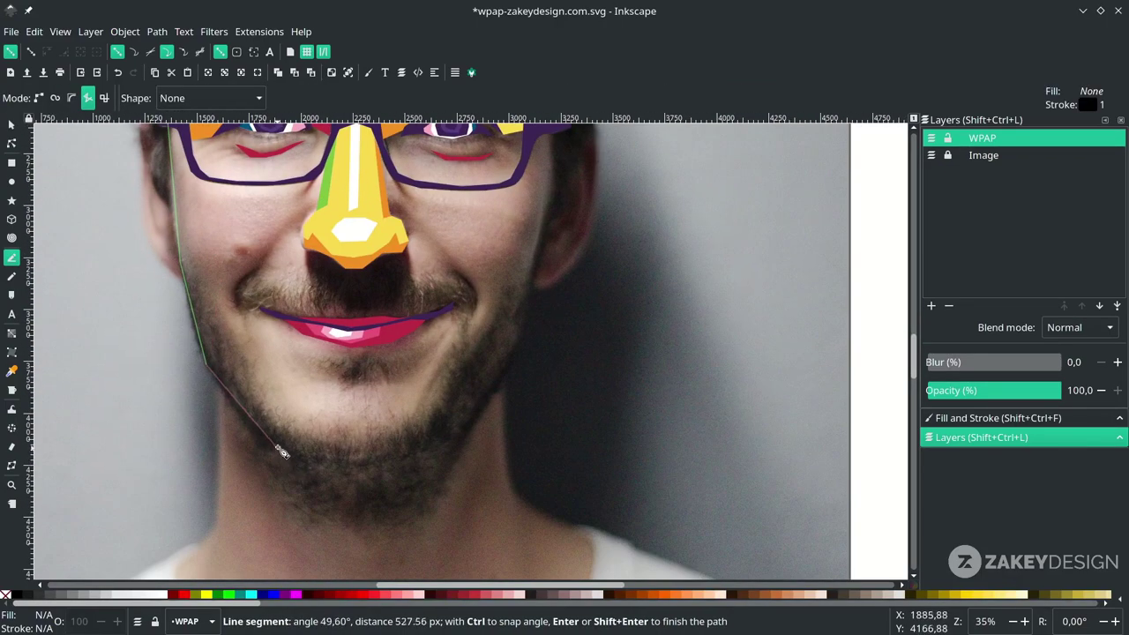
pyautogui.click(278, 451)
pyautogui.click(353, 464)
pyautogui.click(426, 448)
pyautogui.click(515, 309)
# Continue the face outline up the right temple and across the forehead hairline, closing it at the left temple.
pyautogui.moveTo(557, 177); pyautogui.dragTo(471, 385)
pyautogui.click(470, 374)
pyautogui.click(460, 274)
pyautogui.click(454, 247)
pyautogui.click(460, 227)
pyautogui.moveTo(422, 150); pyautogui.dragTo(505, 279)
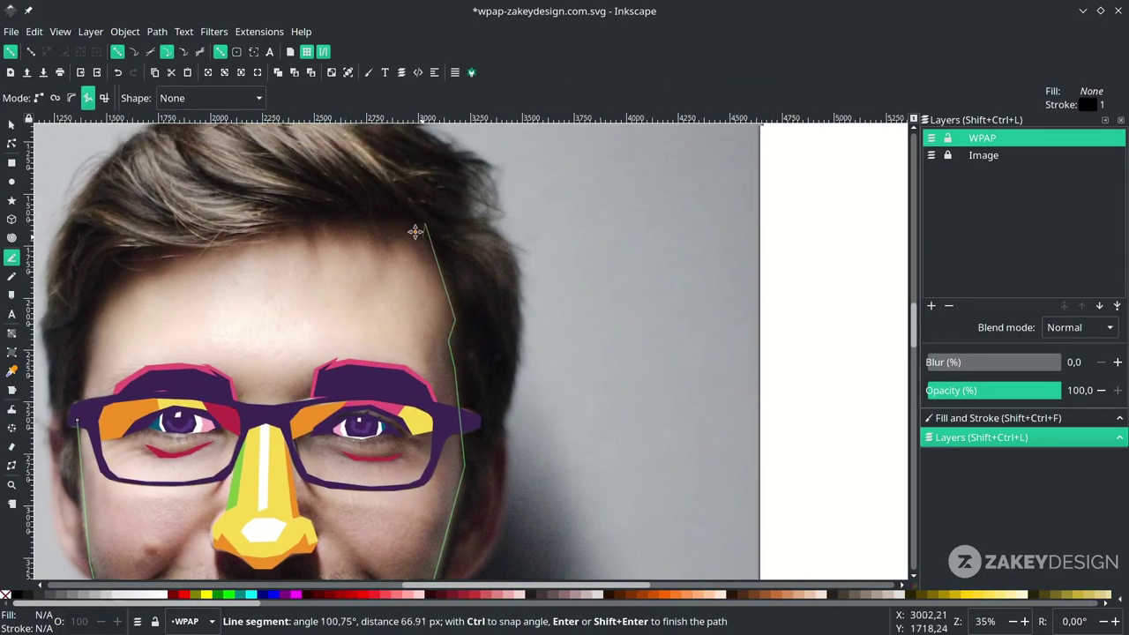
pyautogui.click(495, 257)
pyautogui.click(381, 259)
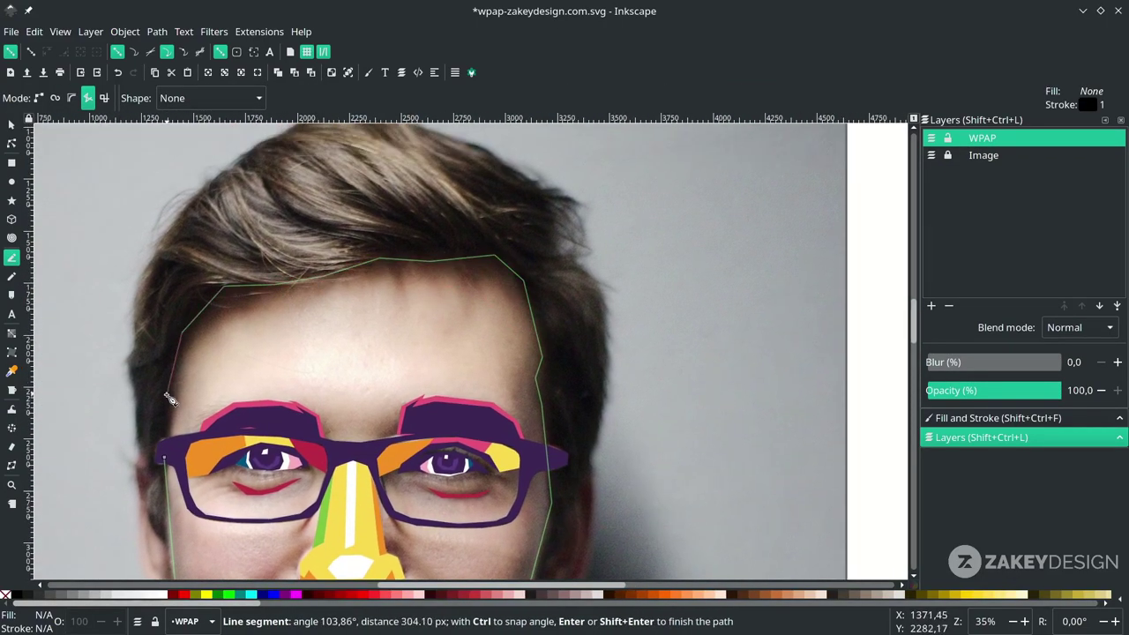
pyautogui.click(166, 395)
pyautogui.click(164, 456)
pyautogui.moveTo(193, 327); pyautogui.dragTo(96, 221)
pyautogui.scroll(1, 458, 408)
pyautogui.press('d')
pyautogui.press('b')
pyautogui.click(449, 463)
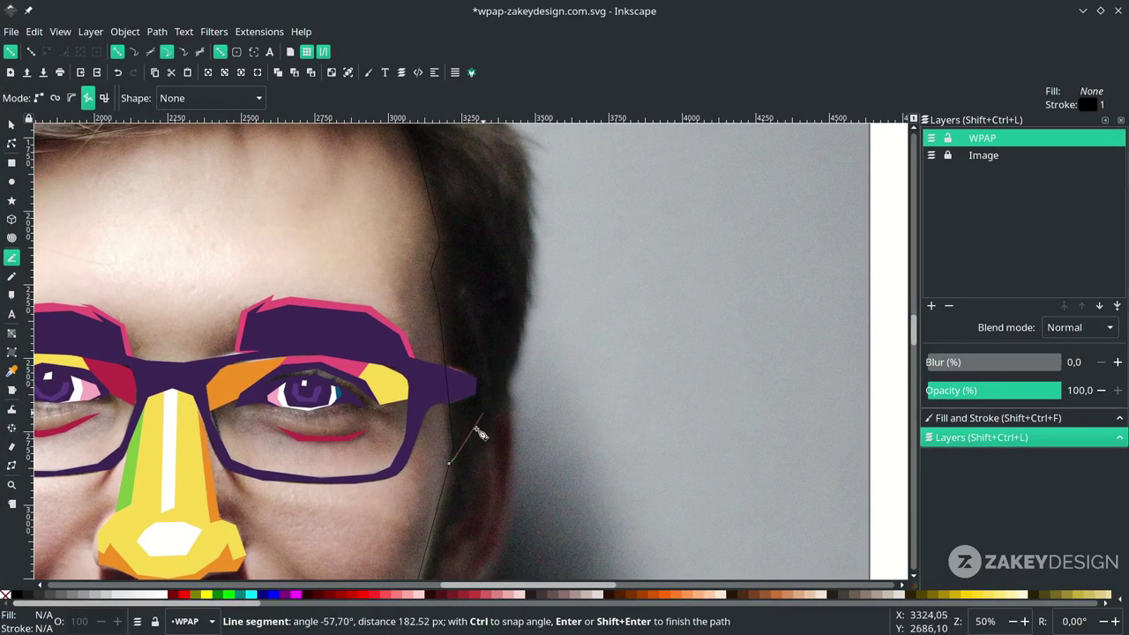
pyautogui.press('Escape')
pyautogui.click(439, 505)
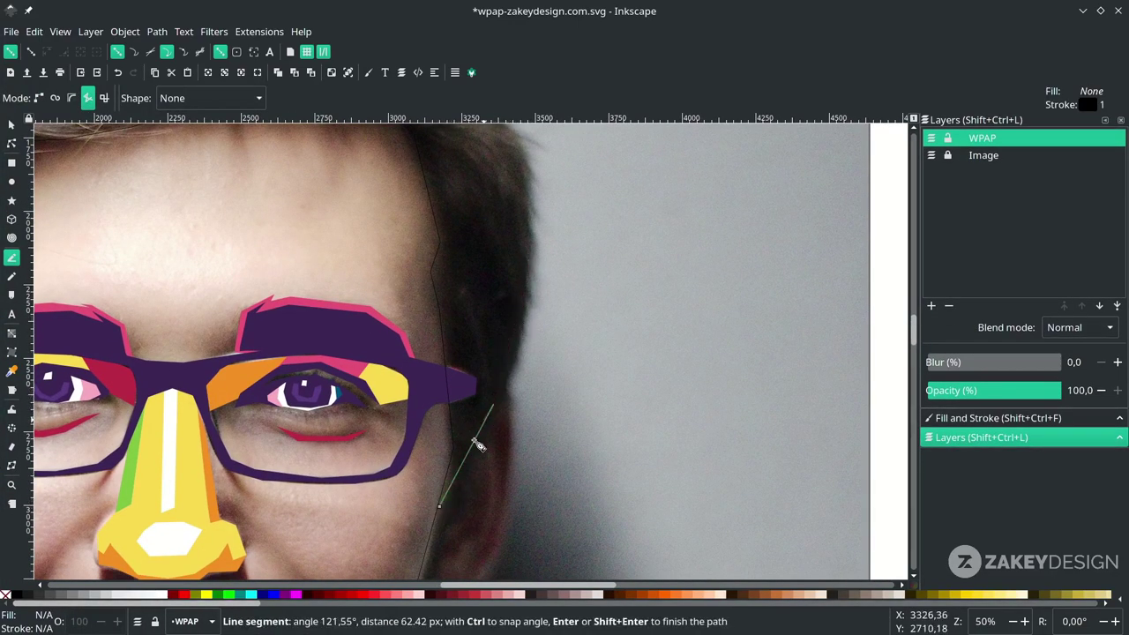
pyautogui.press('Escape')
# Trace the outer hair contour with straight segments from the right cheek edge up the right side of the hair.
pyautogui.click(440, 502)
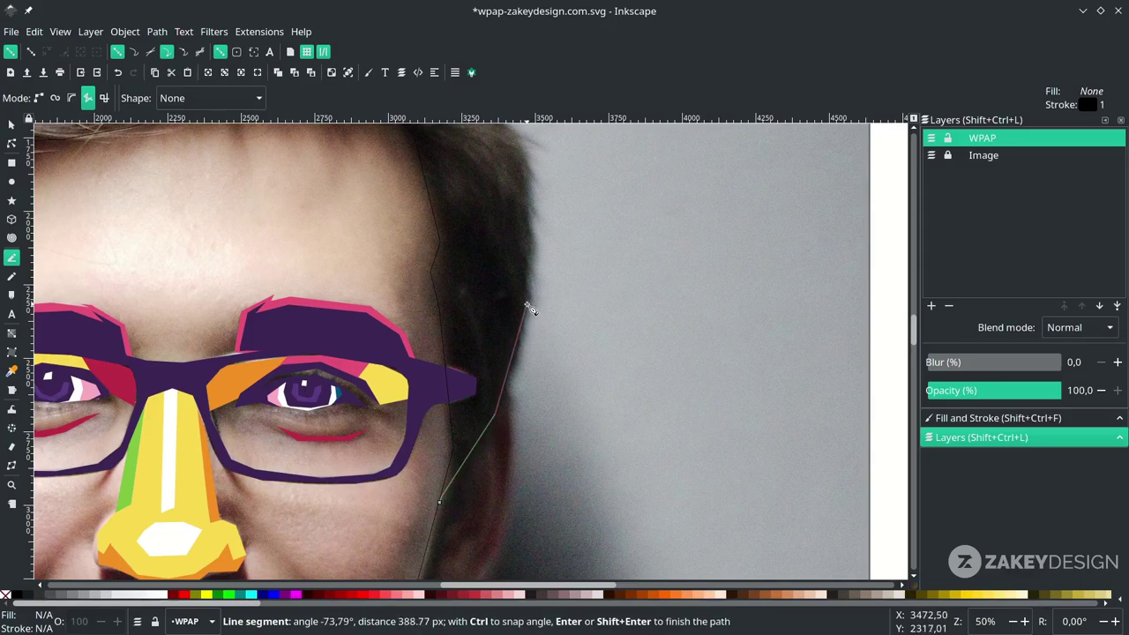
pyautogui.click(527, 304)
pyautogui.moveTo(528, 304); pyautogui.dragTo(499, 532)
pyautogui.click(501, 393)
pyautogui.click(477, 342)
pyautogui.click(430, 327)
pyautogui.moveTo(430, 327); pyautogui.dragTo(523, 452)
pyautogui.click(527, 383)
pyautogui.click(476, 330)
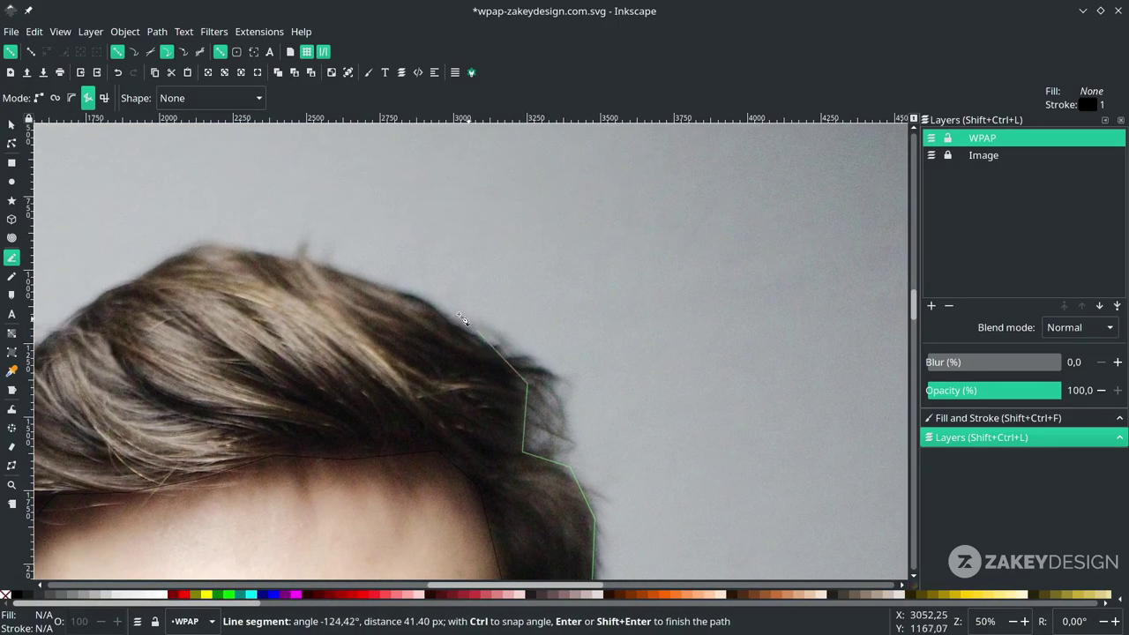
# Continue the outer hair contour over the top of the head and down to the left side.
pyautogui.click(362, 286)
pyautogui.moveTo(209, 255); pyautogui.dragTo(363, 255)
pyautogui.click(342, 254)
pyautogui.click(221, 326)
pyautogui.click(111, 438)
pyautogui.moveTo(92, 533); pyautogui.dragTo(312, 309)
pyautogui.click(304, 334)
pyautogui.click(305, 358)
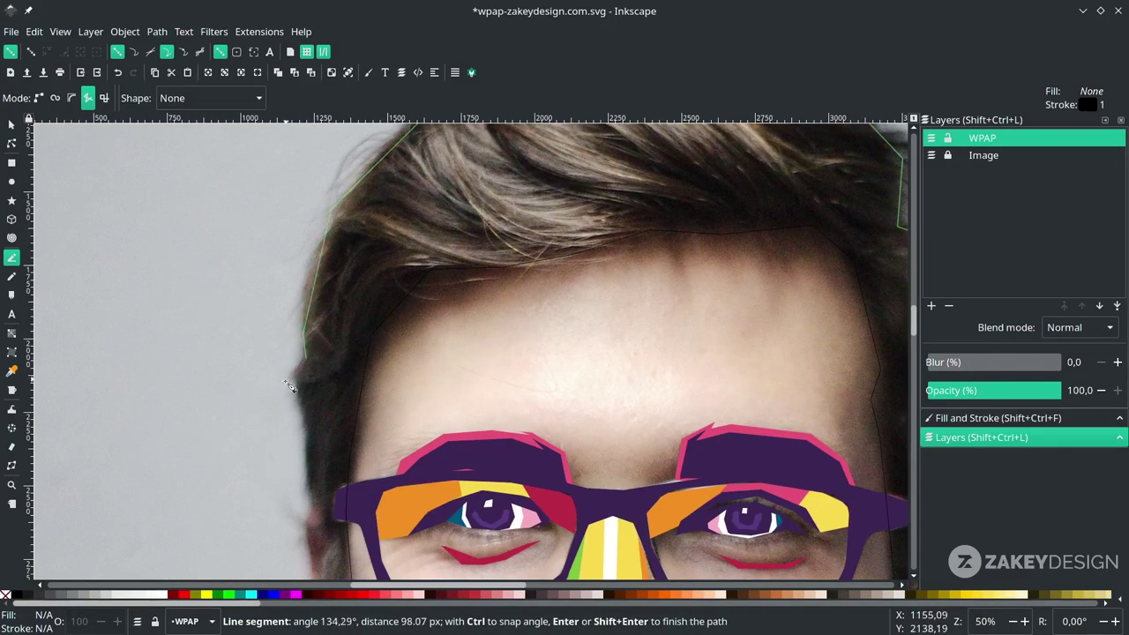
# Add a pointed tuft on the left of the hair contour and continue it down the sideburn to the left cheek edge.
pyautogui.click(287, 385)
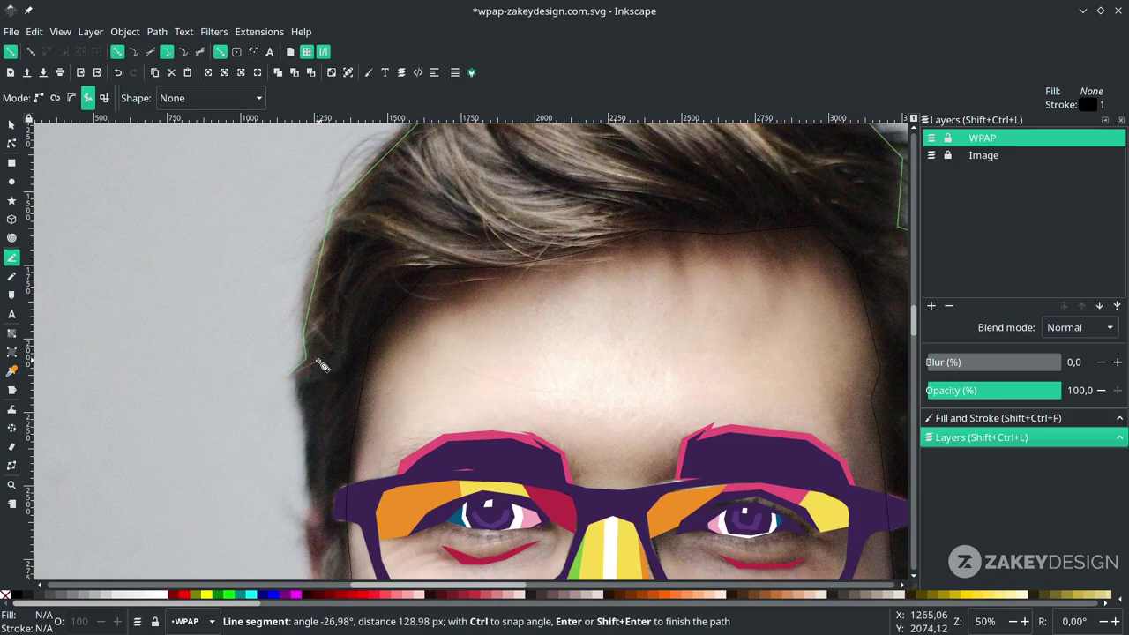
pyautogui.click(318, 364)
pyautogui.click(296, 393)
pyautogui.moveTo(308, 416); pyautogui.dragTo(299, 300)
pyautogui.click(303, 315)
pyautogui.click(306, 382)
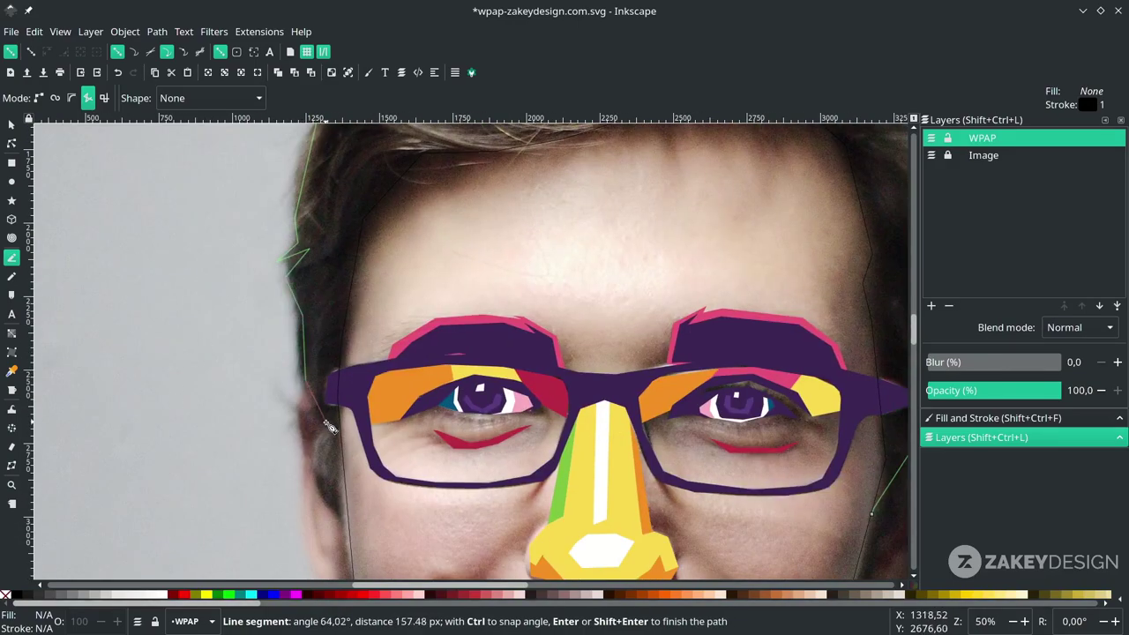
pyautogui.click(330, 427)
pyautogui.click(343, 473)
# Trace the inner edge of the hair up the left temple and across the forehead, slightly inside the face outline.
pyautogui.scroll(4, 349, 313)
pyautogui.hscroll(1, 326, 375)
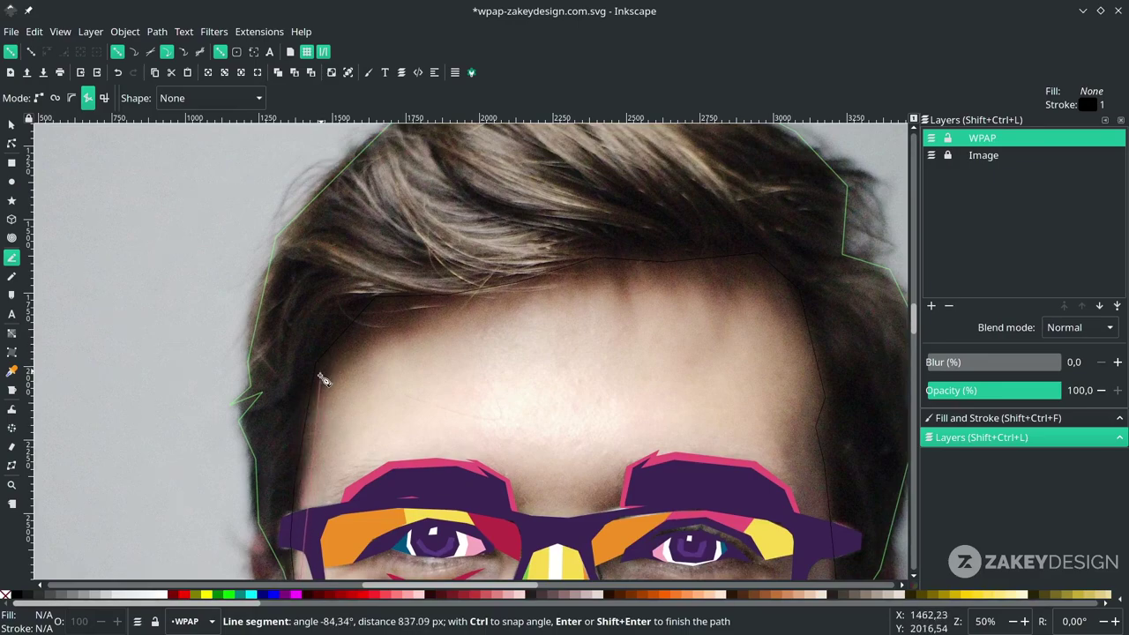
pyautogui.click(323, 365)
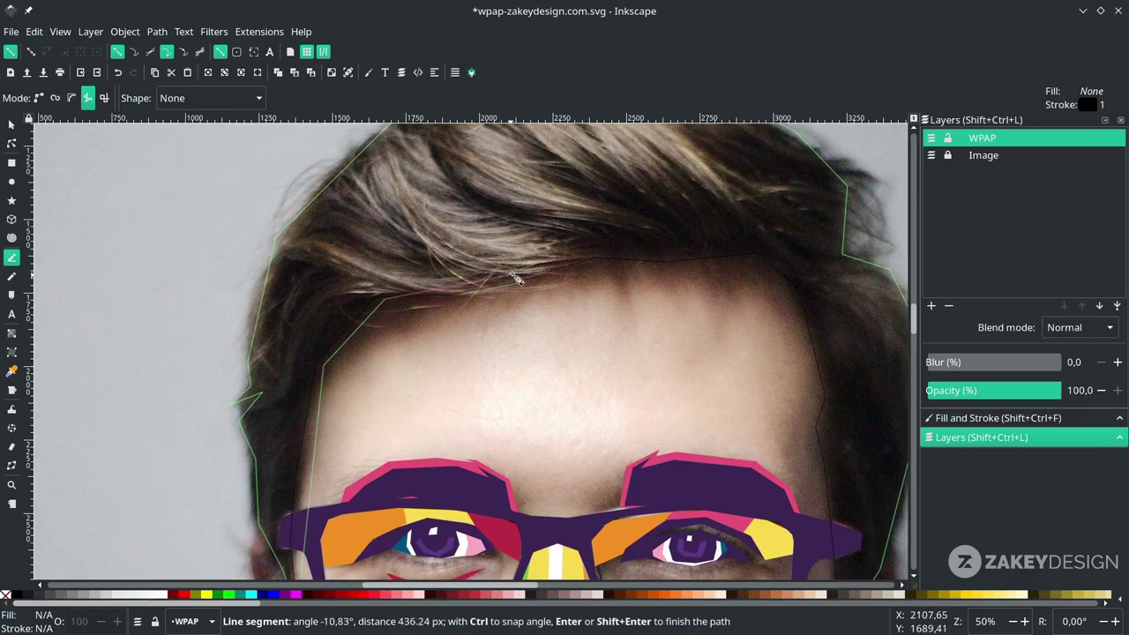
pyautogui.click(472, 296)
pyautogui.click(575, 268)
pyautogui.hscroll(1, 582, 273)
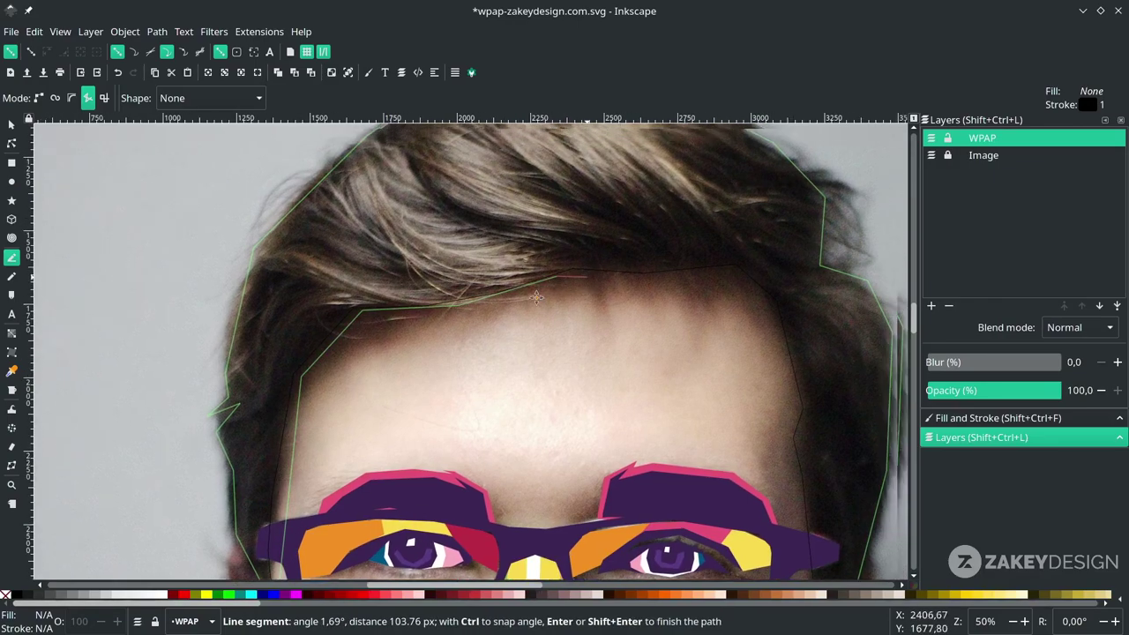
pyautogui.hscroll(5, 529, 318)
pyautogui.scroll(2, 529, 318)
pyautogui.click(474, 347)
pyautogui.click(576, 347)
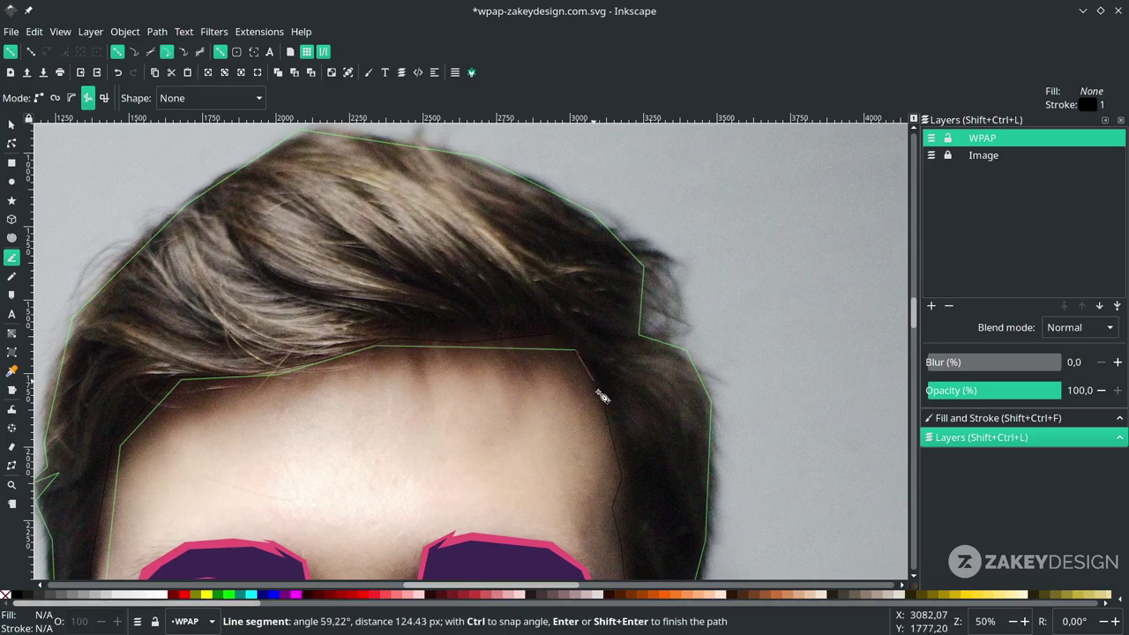
# Continue the inner hair edge down the right temple and close the hair shape at its starting point.
pyautogui.moveTo(588, 382); pyautogui.dragTo(529, 302)
pyautogui.moveTo(547, 351); pyautogui.dragTo(541, 277)
pyautogui.click(542, 277)
pyautogui.click(541, 369)
pyautogui.moveTo(557, 460); pyautogui.dragTo(527, 387)
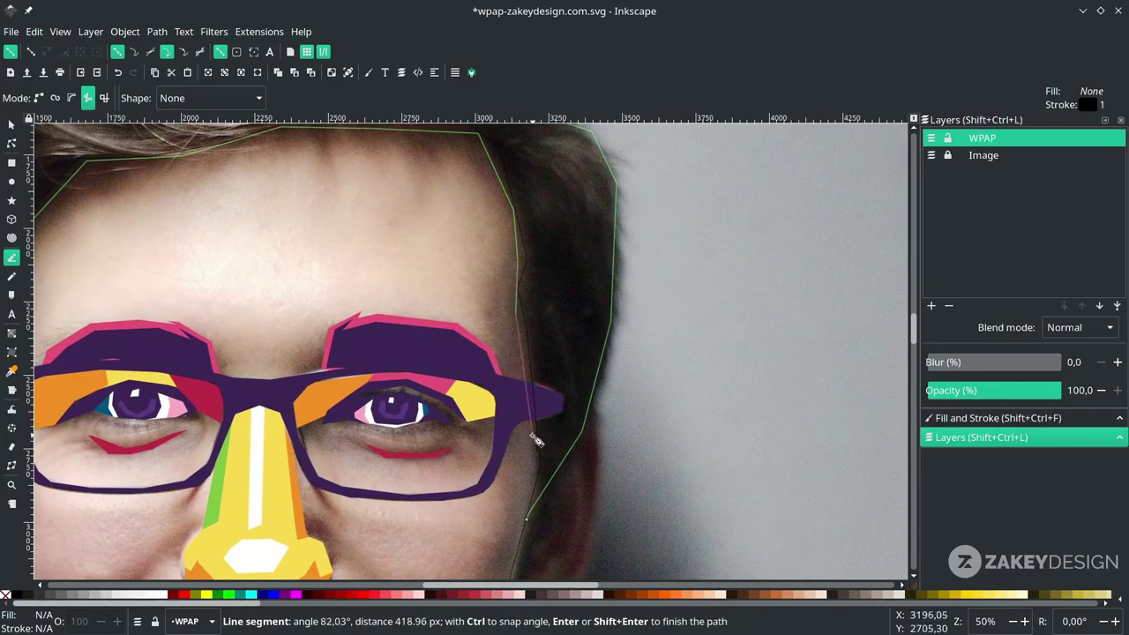
pyautogui.moveTo(527, 520); pyautogui.dragTo(519, 422)
pyautogui.click(519, 422)
# Trace the first edge of an inner hair shape from outside the right side of the hair diagonally up towards the fringe.
pyautogui.moveTo(172, 109); pyautogui.dragTo(370, 238)
pyautogui.press('Escape')
pyautogui.moveTo(711, 201); pyautogui.dragTo(628, 329)
pyautogui.scroll(-5, 653, 317)
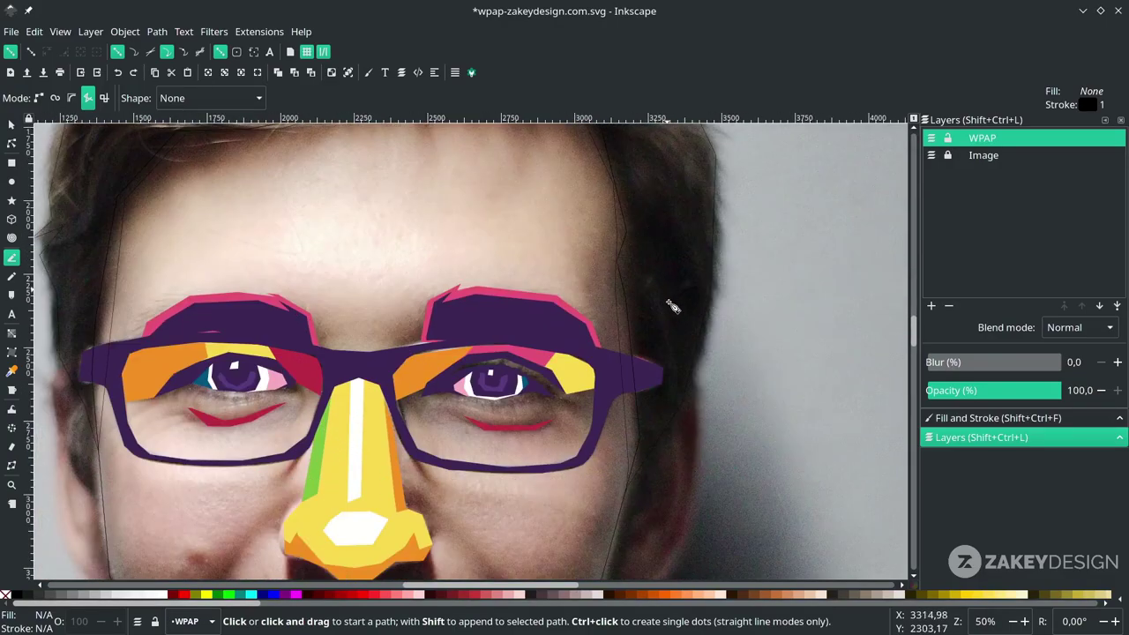
pyautogui.scroll(2, 682, 433)
pyautogui.scroll(1, 584, 262)
pyautogui.hscroll(-5, 433, 255)
pyautogui.scroll(-1, 434, 255)
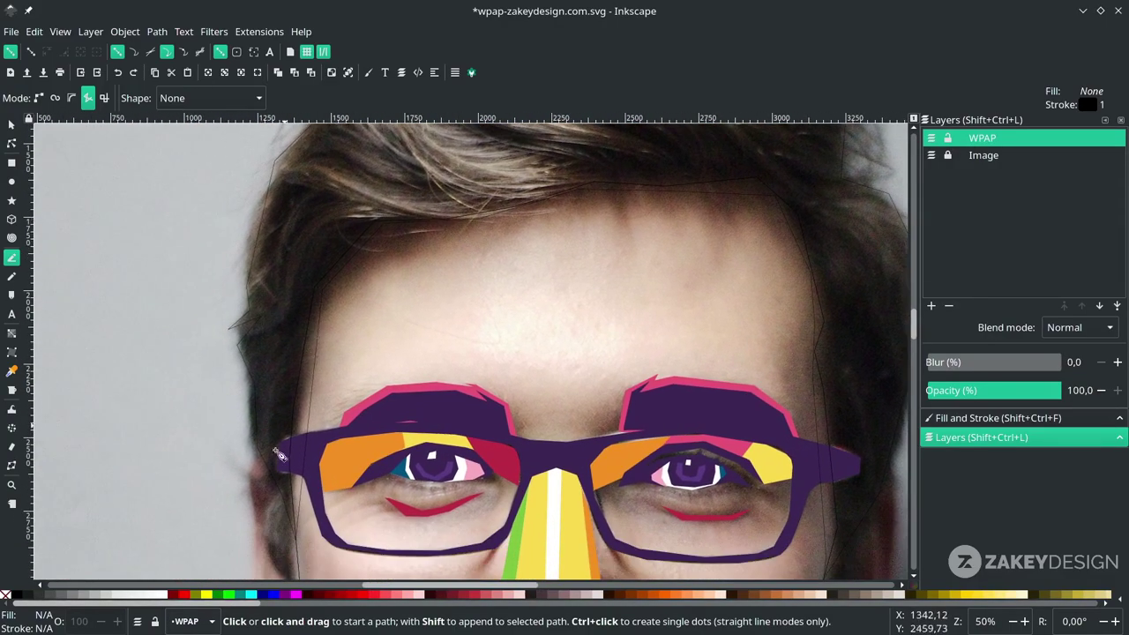
pyautogui.hscroll(5, 570, 309)
pyautogui.scroll(3, 624, 383)
pyautogui.scroll(-1, 661, 410)
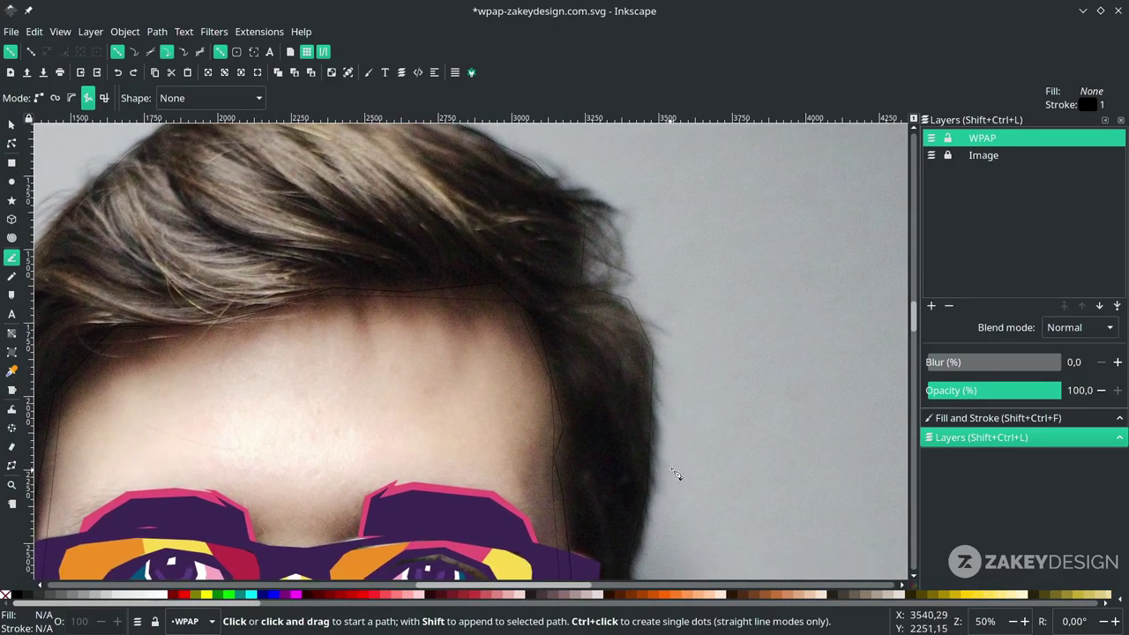
pyautogui.click(678, 438)
pyautogui.click(576, 308)
pyautogui.click(543, 289)
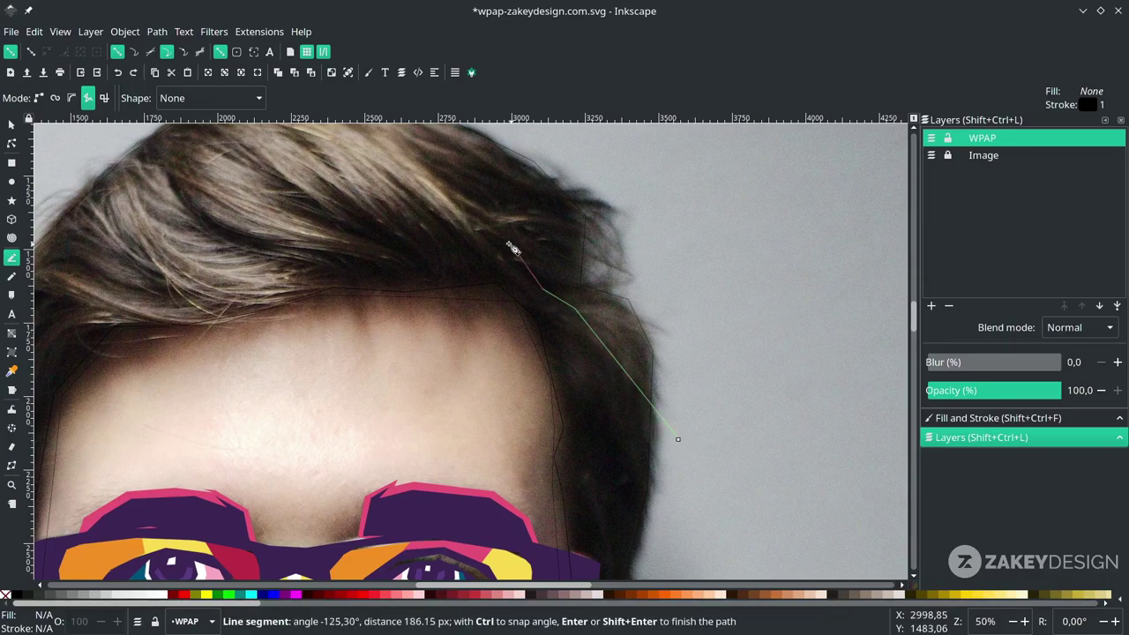
pyautogui.click(480, 230)
pyautogui.click(440, 232)
pyautogui.click(425, 253)
pyautogui.click(383, 243)
pyautogui.moveTo(404, 257); pyautogui.dragTo(551, 286)
pyautogui.press('BackSpace')
pyautogui.press('BackSpace')
pyautogui.press('BackSpace')
pyautogui.press('BackSpace')
pyautogui.press('BackSpace')
# Continue the inner hair shape with a jagged edge along the dark strands above the forehead, ending on the hairline.
pyautogui.click(683, 313)
pyautogui.click(616, 245)
pyautogui.click(595, 273)
pyautogui.click(551, 267)
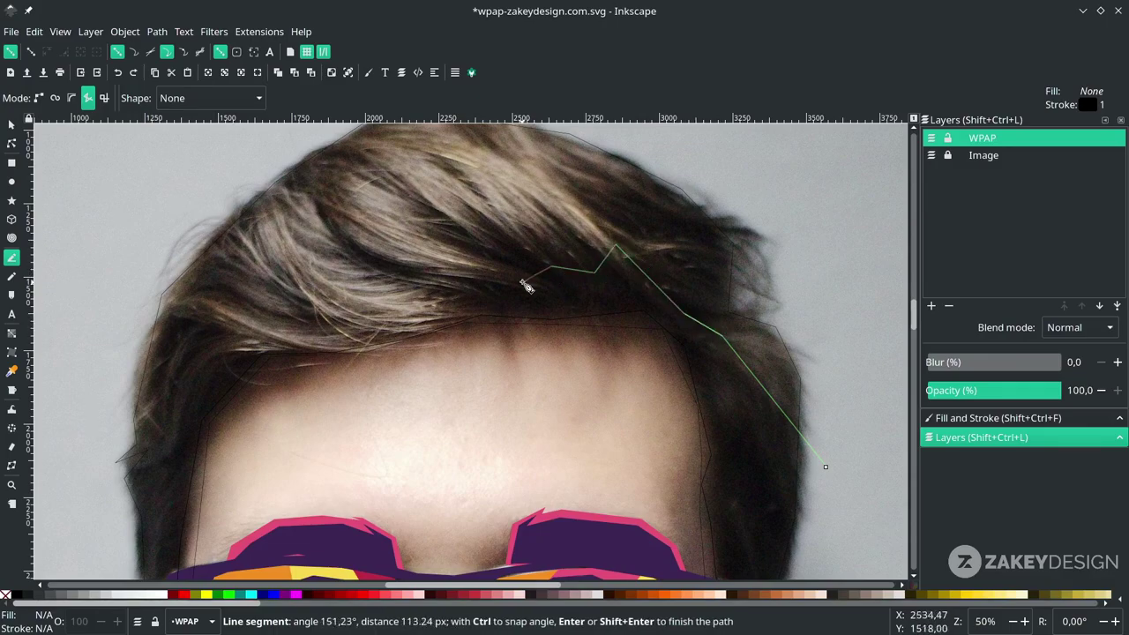
pyautogui.click(524, 281)
pyautogui.click(478, 285)
pyautogui.click(439, 282)
pyautogui.click(496, 306)
pyautogui.click(508, 350)
# Close the inner hair shape by crossing the forehead to the right temple and returning outside the right side of the hair.
pyautogui.moveTo(742, 459)
pyautogui.mouseDown()
pyautogui.moveTo(573, 377)
pyautogui.moveTo(544, 185)
pyautogui.mouseUp()
pyautogui.click(562, 212)
pyautogui.click(550, 424)
pyautogui.click(707, 206)
pyautogui.moveTo(184, 133); pyautogui.dragTo(496, 282)
pyautogui.press('Escape')
# Trace a closed shape over the left sideburn, from the left fringe out past the hair edge, down to the ear and back.
pyautogui.click(499, 281)
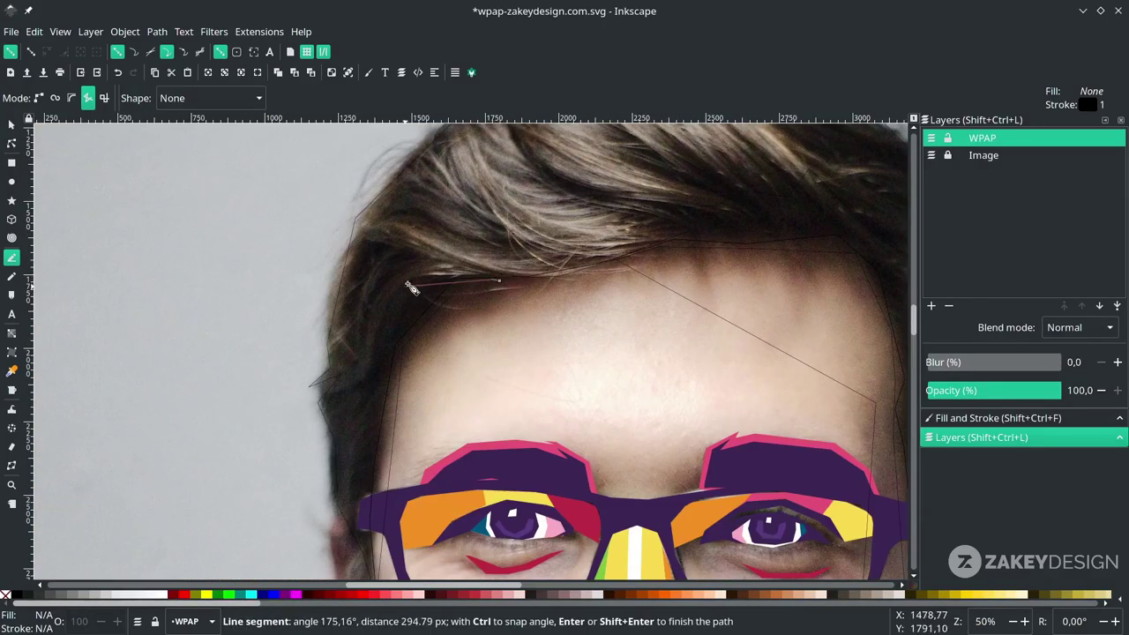
pyautogui.click(406, 278)
pyautogui.click(300, 375)
pyautogui.moveTo(279, 461); pyautogui.dragTo(228, 365)
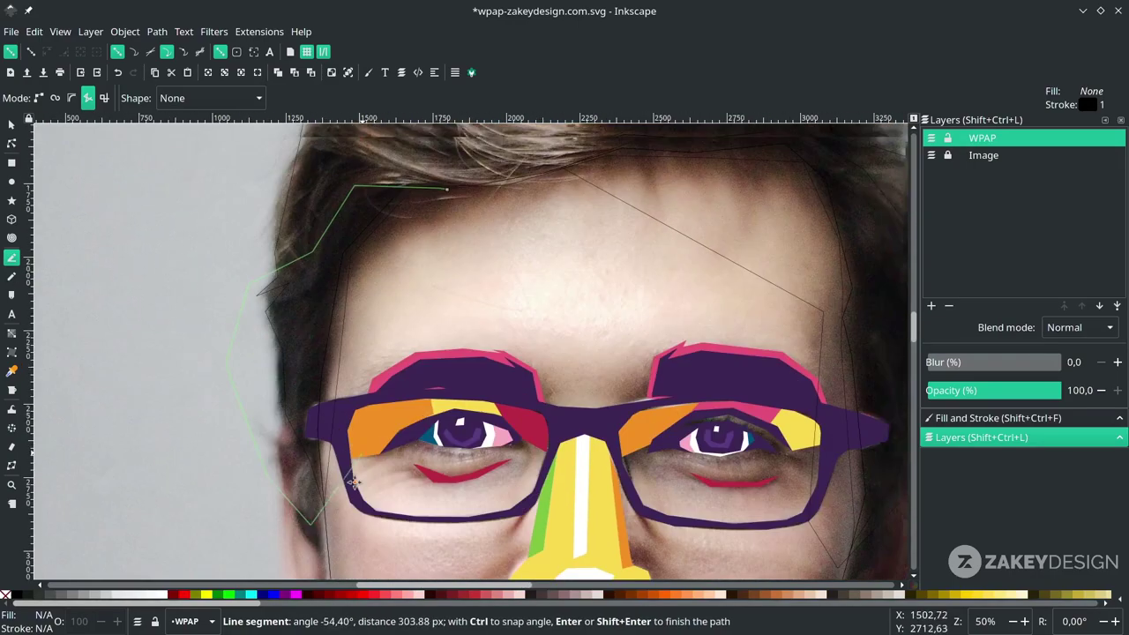
pyautogui.click(222, 413)
pyautogui.click(246, 505)
pyautogui.click(224, 554)
pyautogui.click(275, 535)
pyautogui.click(333, 272)
pyautogui.click(383, 214)
# Trace a closed, narrow highlight strand along the light hairs in the upper-right part of the fringe.
pyautogui.scroll(5, 360, 268)
pyautogui.hscroll(3, 360, 268)
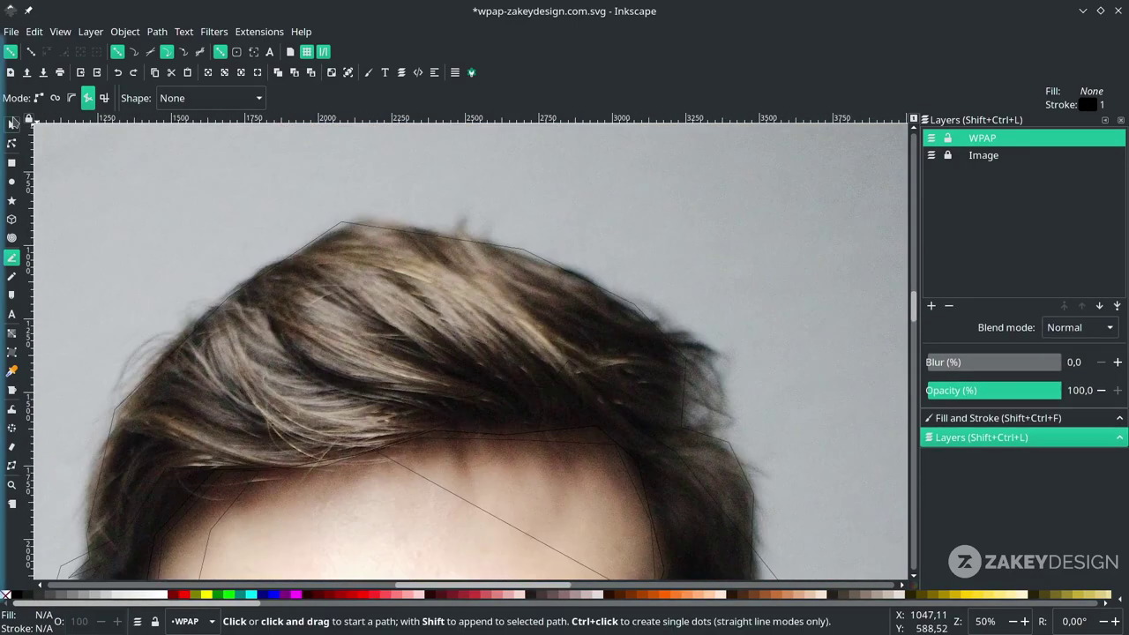
pyautogui.press('s')
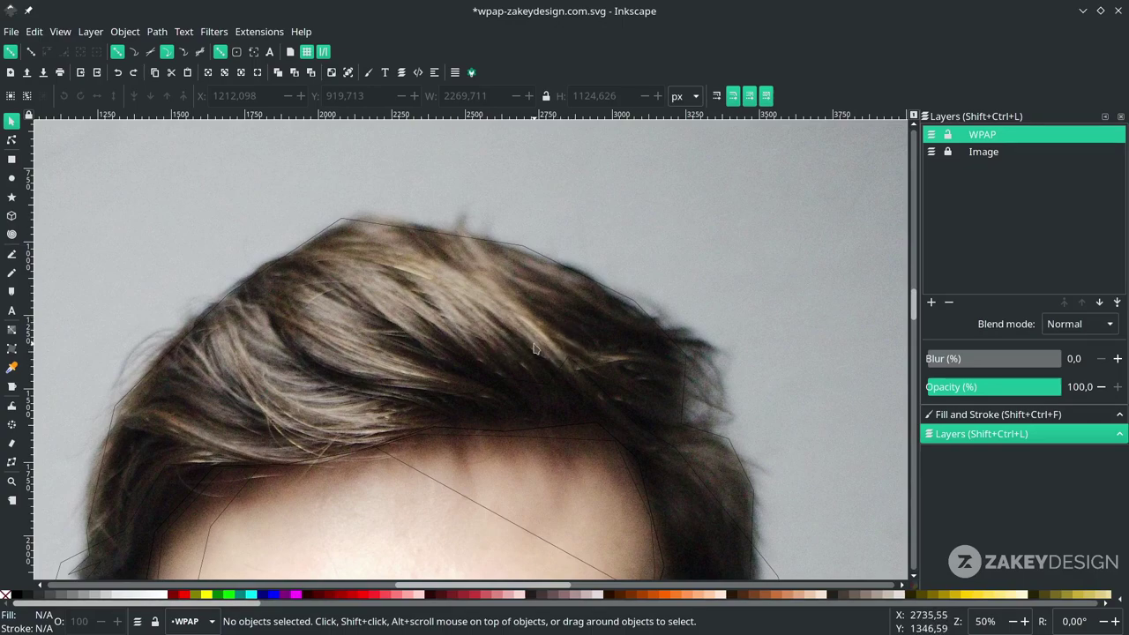
pyautogui.press('b')
pyautogui.press('+')
pyautogui.click(544, 342)
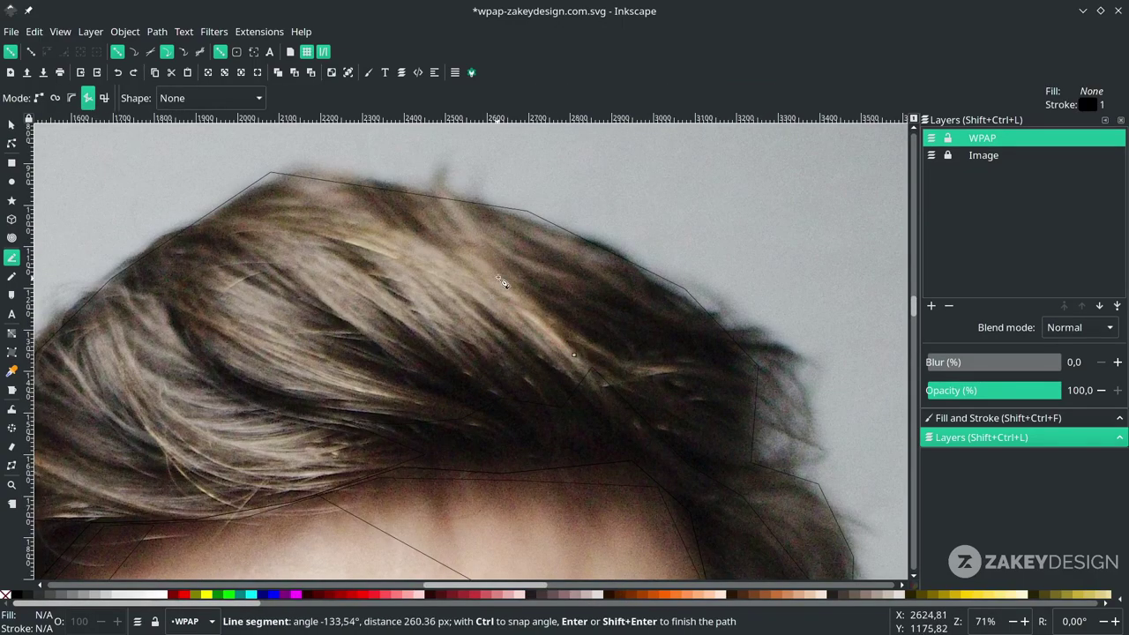
pyautogui.moveTo(386, 276); pyautogui.dragTo(533, 309)
pyautogui.click(722, 385)
# Trace a large closed highlight shape over the light hair strands in the middle of the fringe.
pyautogui.press('+')
pyautogui.click(501, 358)
pyautogui.click(379, 298)
pyautogui.click(317, 249)
pyautogui.click(321, 387)
pyautogui.click(484, 462)
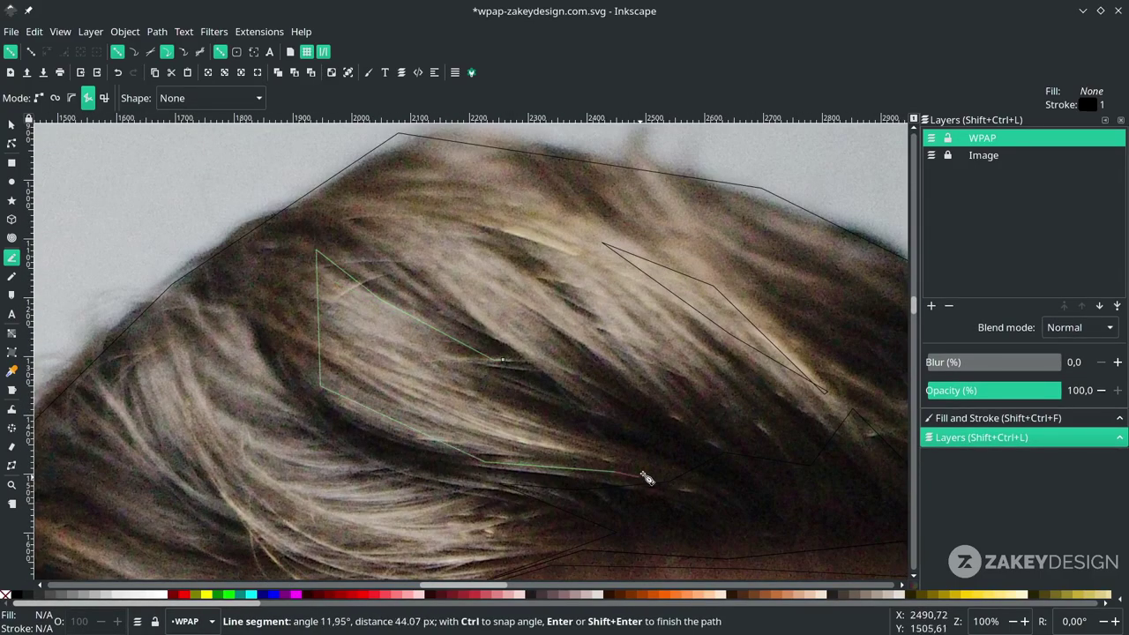
pyautogui.click(505, 359)
# Trace two narrow closed strands between the large middle highlight and the upper-right highlight strand.
pyautogui.moveTo(505, 359); pyautogui.dragTo(435, 370)
pyautogui.click(439, 256)
pyautogui.click(569, 379)
pyautogui.click(467, 334)
pyautogui.click(395, 239)
pyautogui.click(439, 256)
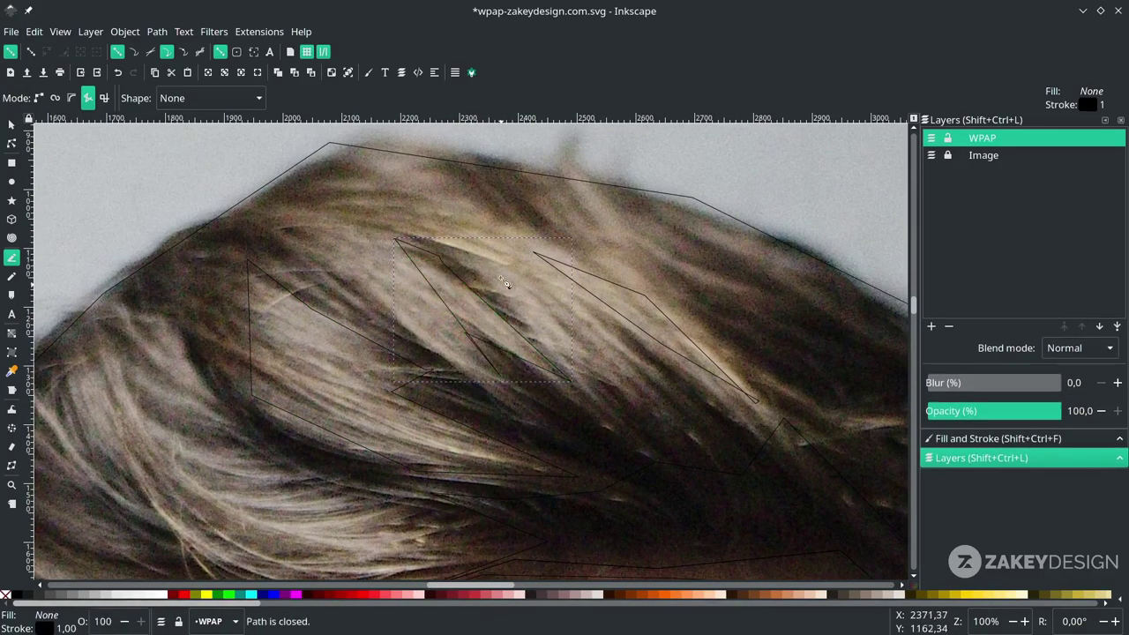
pyautogui.click(506, 261)
pyautogui.click(505, 261)
pyautogui.moveTo(487, 294); pyautogui.dragTo(706, 214)
# Trace a closed highlight shape over the light strands sweeping across the lower-left part of the fringe.
pyautogui.press('-')
pyautogui.click(457, 433)
pyautogui.click(454, 438)
pyautogui.click(369, 437)
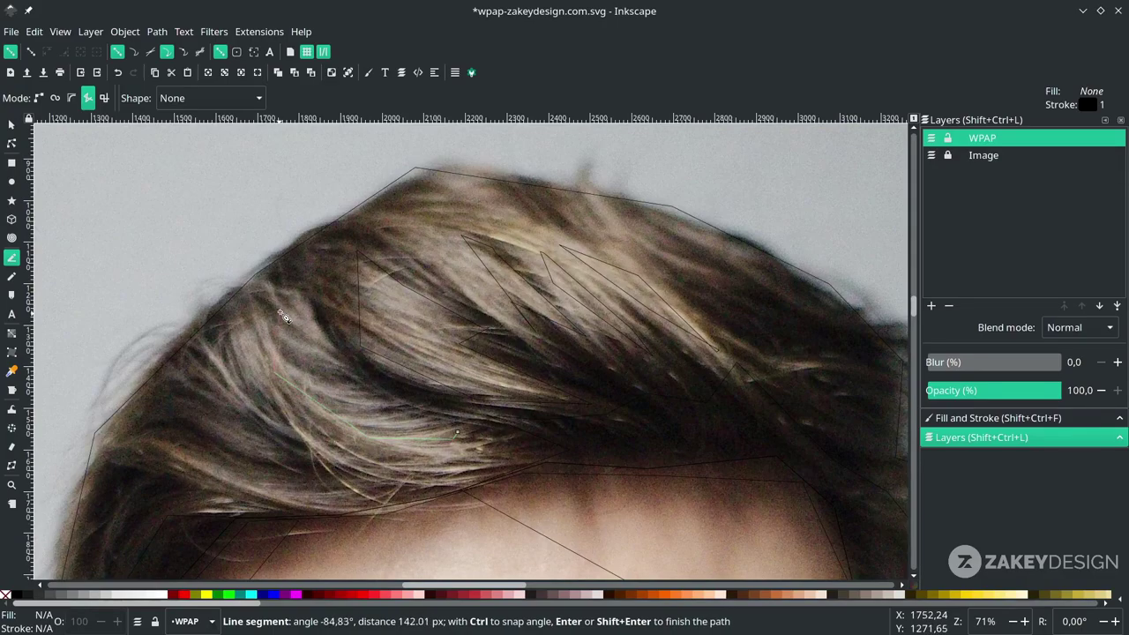
pyautogui.click(323, 434)
pyautogui.click(266, 349)
pyautogui.click(393, 416)
pyautogui.click(456, 433)
# Trace a small chevron-shaped highlight near the left edge of the hair.
pyautogui.moveTo(217, 384); pyautogui.dragTo(311, 367)
pyautogui.click(354, 400)
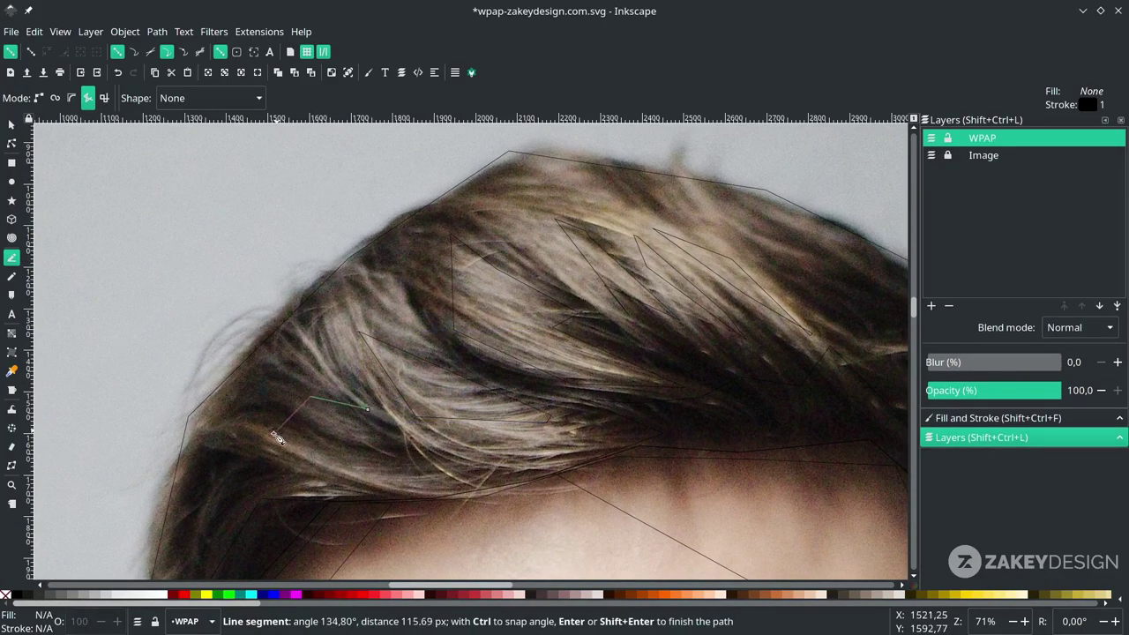
pyautogui.press('Escape')
pyautogui.click(351, 407)
pyautogui.click(272, 408)
pyautogui.click(305, 376)
pyautogui.click(351, 407)
# Trace a thin sliver left of the large highlight and a pointed shape of about 205 × 85 px near the hair's upper-right edge.
pyautogui.moveTo(406, 317); pyautogui.dragTo(411, 355)
pyautogui.click(411, 354)
pyautogui.click(447, 380)
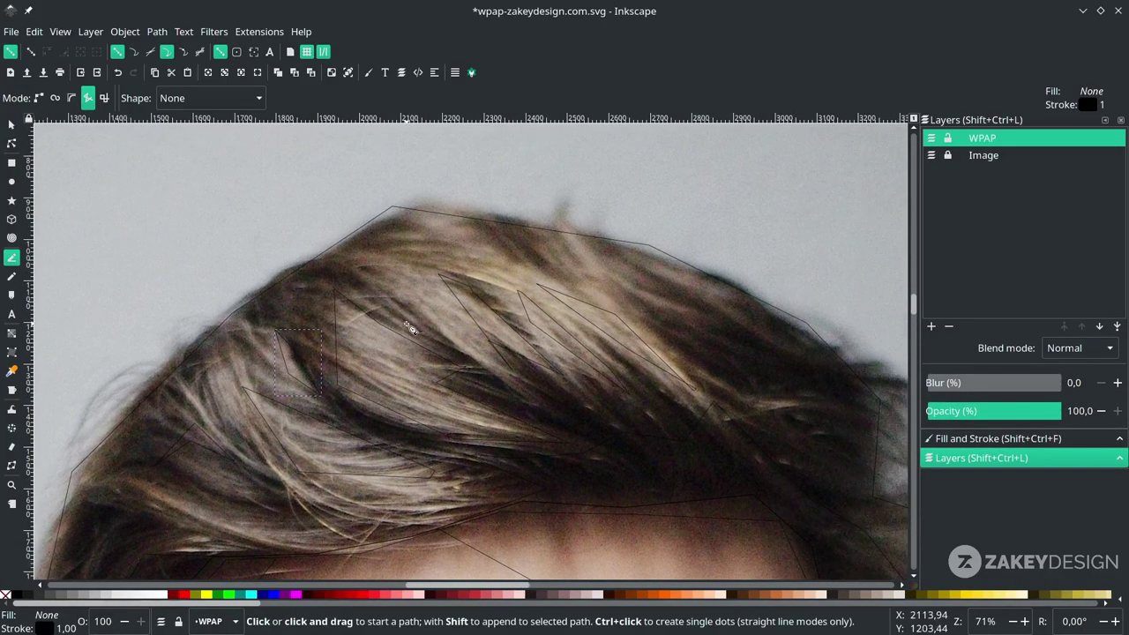
pyautogui.moveTo(890, 529)
pyautogui.mouseDown()
pyautogui.moveTo(500, 319)
pyautogui.moveTo(781, 401)
pyautogui.mouseUp()
pyautogui.click(531, 324)
pyautogui.click(575, 391)
pyautogui.click(531, 325)
# Hide the Image layer so that only the traced vector shapes are displayed.
pyautogui.press('s')
pyautogui.scroll(1, 482, 327)
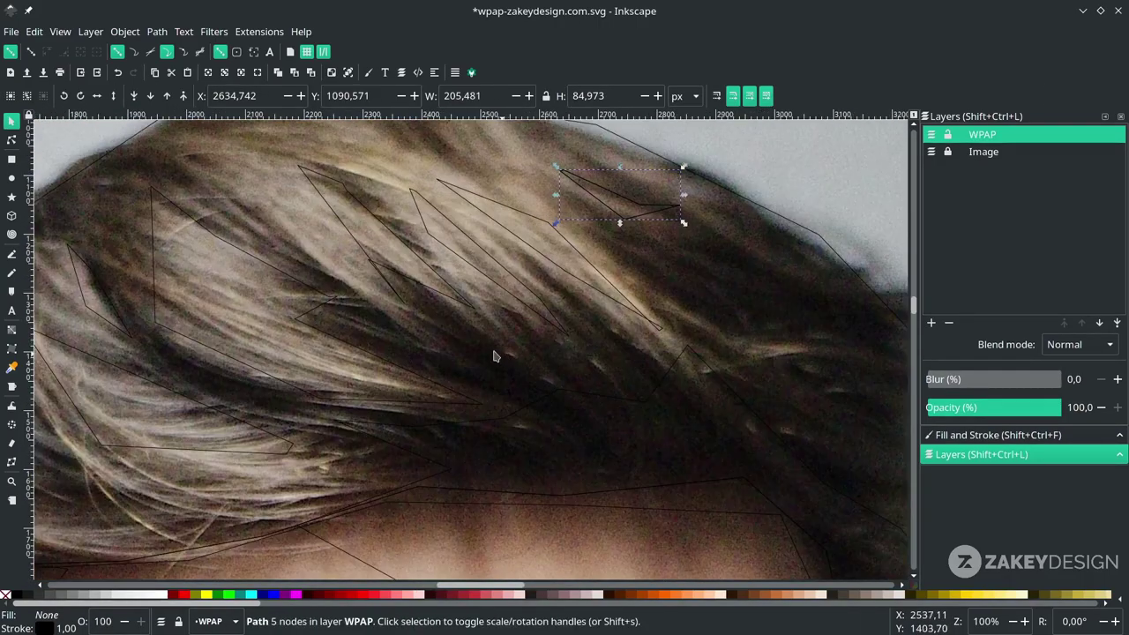
pyautogui.scroll(-3, 483, 348)
pyautogui.scroll(-3, 483, 351)
pyautogui.click(931, 152)
pyautogui.scroll(-1, 732, 269)
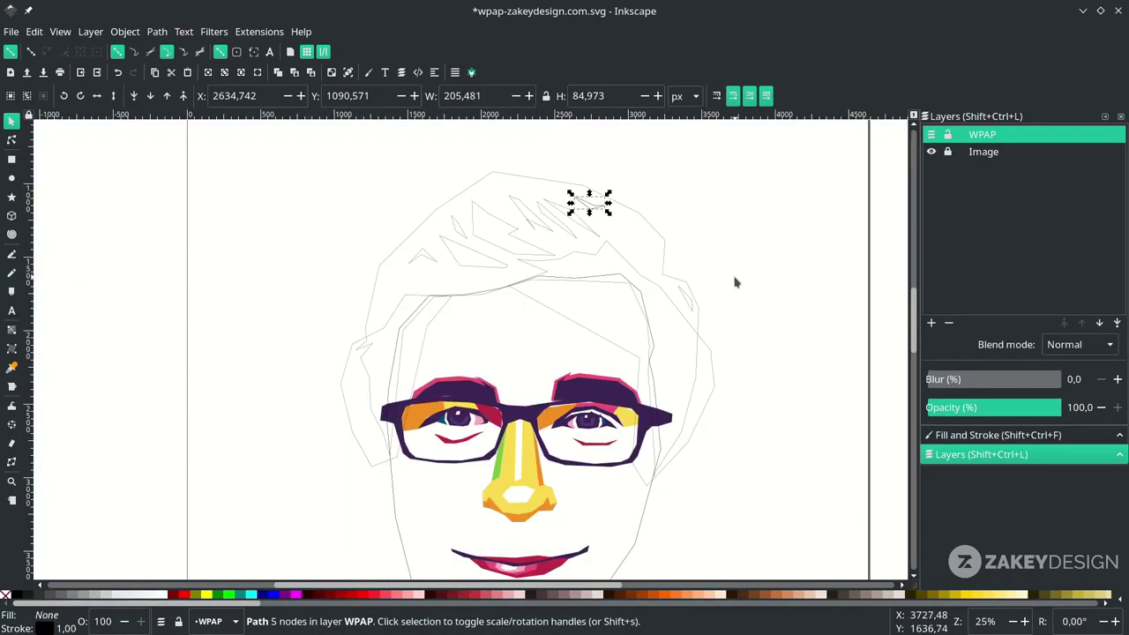
# Divide the outer hair shape with the inner shape on the right side of the hair using Division.
pyautogui.moveTo(723, 373); pyautogui.dragTo(652, 327)
pyautogui.click(651, 327)
pyautogui.scroll(2, 650, 329)
pyautogui.scroll(1, 640, 344)
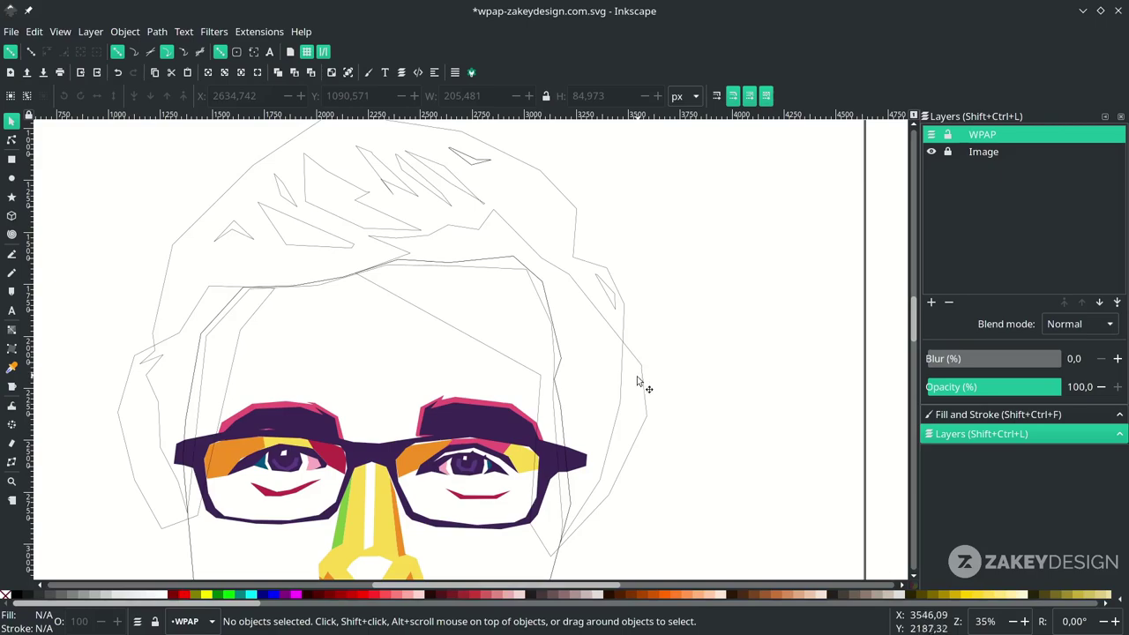
pyautogui.click(572, 206)
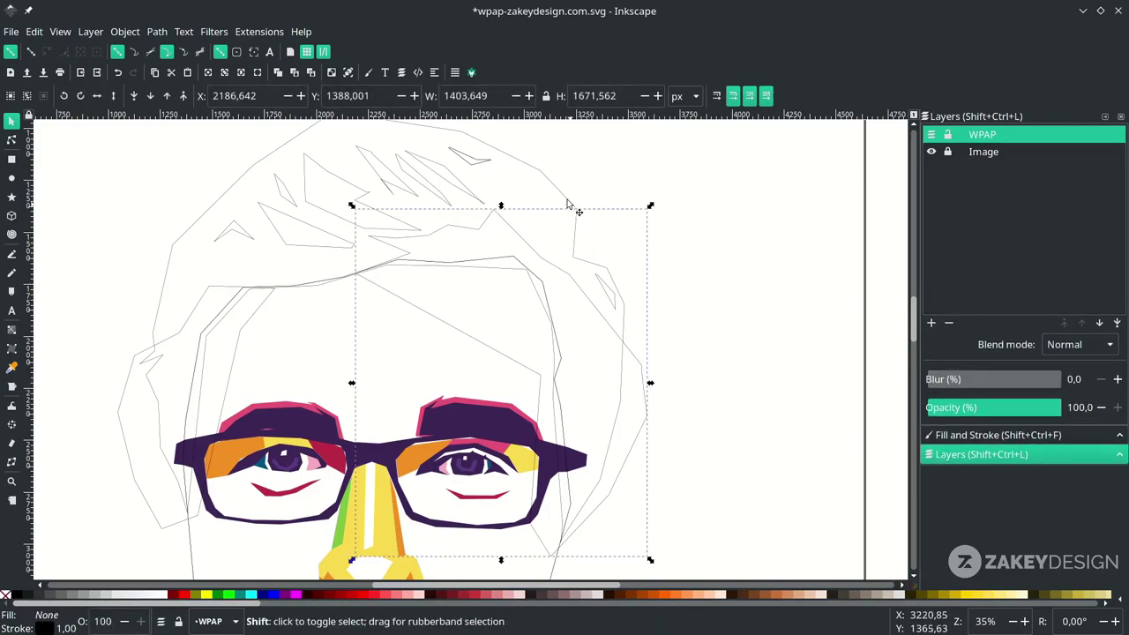
pyautogui.keyDown('shift'); pyautogui.click(567, 195); pyautogui.keyUp('shift')
pyautogui.scroll(1, 532, 220)
pyautogui.click(159, 33)
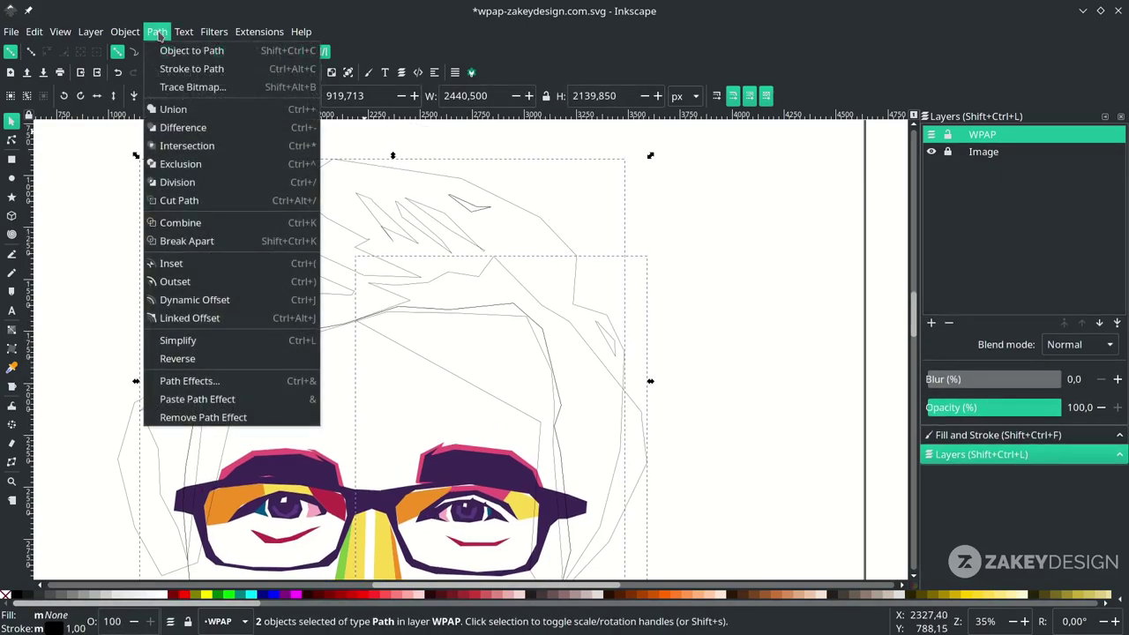
pyautogui.click(186, 182)
pyautogui.scroll(-1, 211, 327)
pyautogui.hscroll(-2, 212, 327)
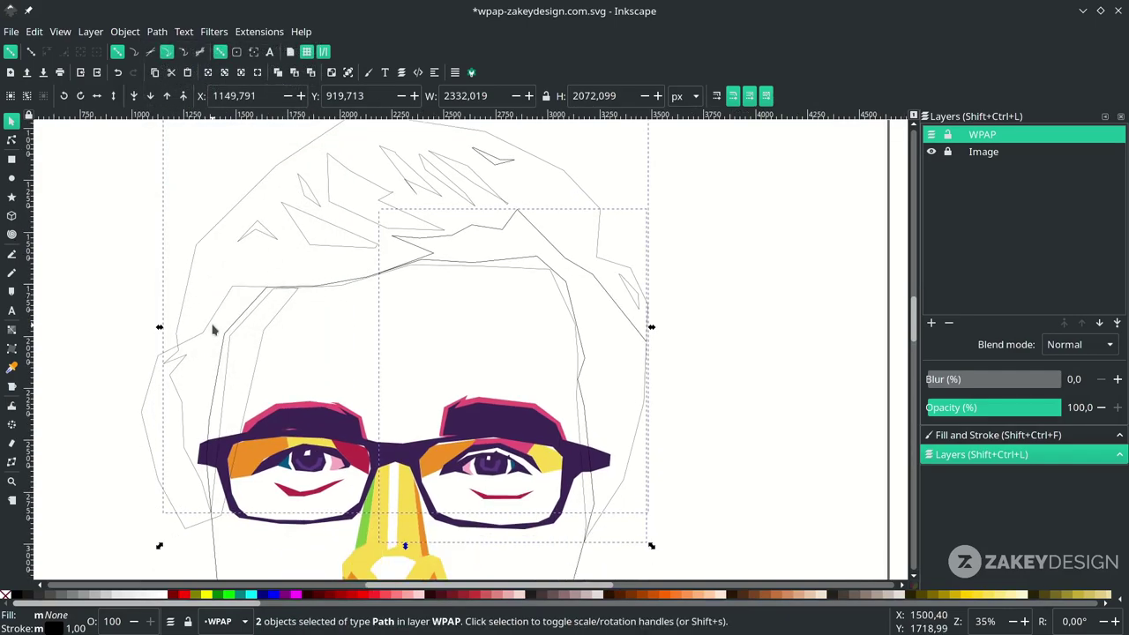
# Divide the hair outline with the left sideburn shape using Division.
pyautogui.click(183, 361)
pyautogui.click(198, 385)
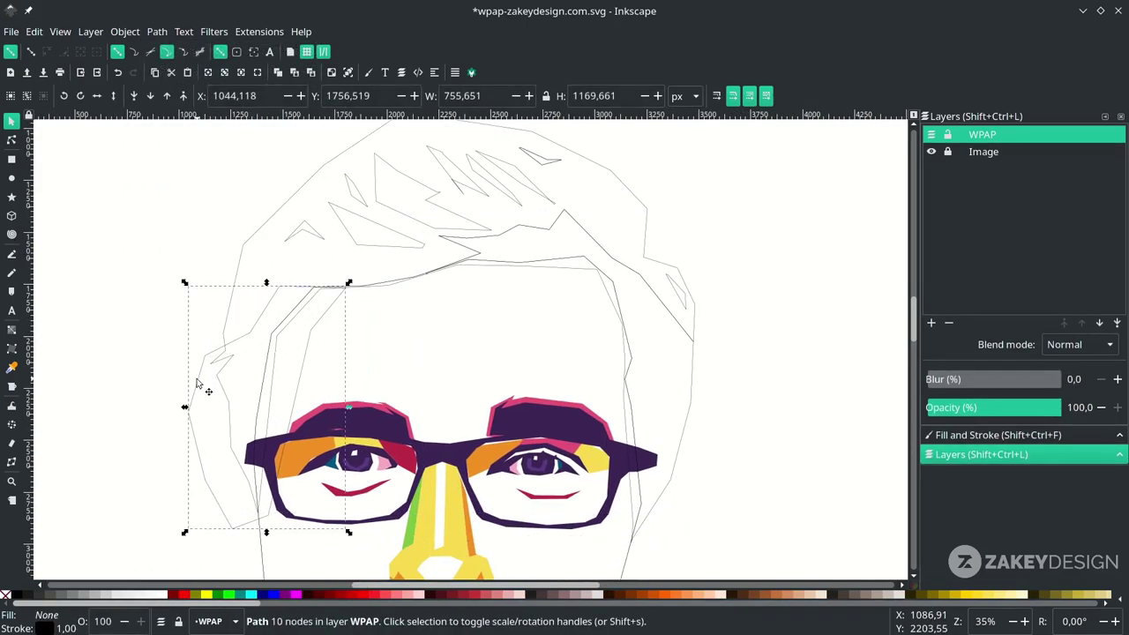
pyautogui.keyDown('shift'); pyautogui.click(244, 254); pyautogui.keyUp('shift')
pyautogui.click(157, 31)
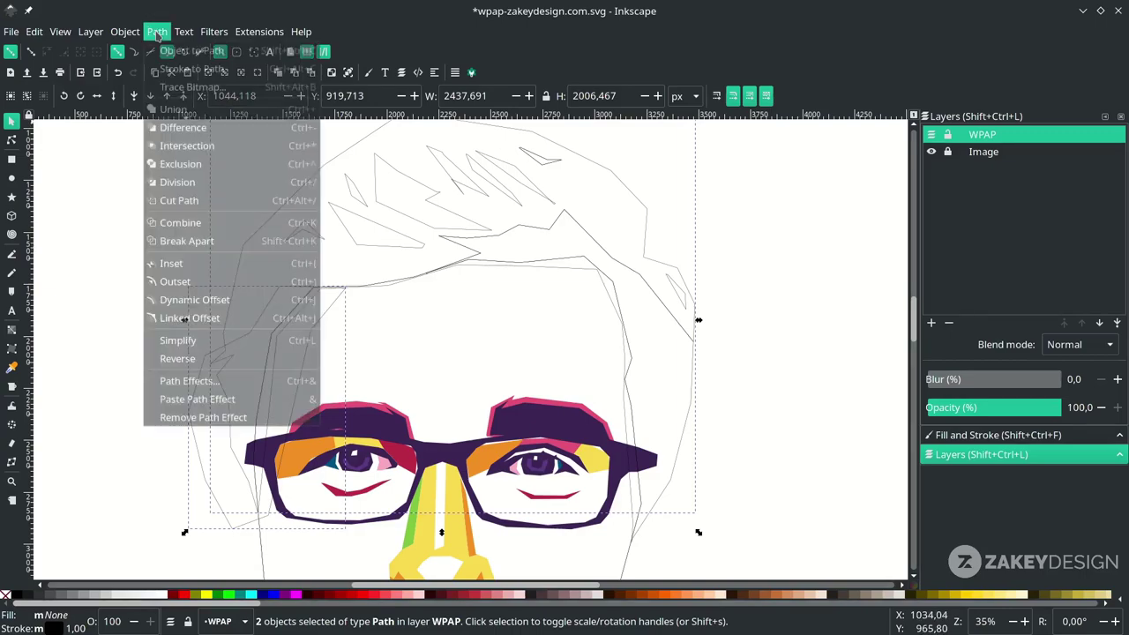
pyautogui.click(187, 182)
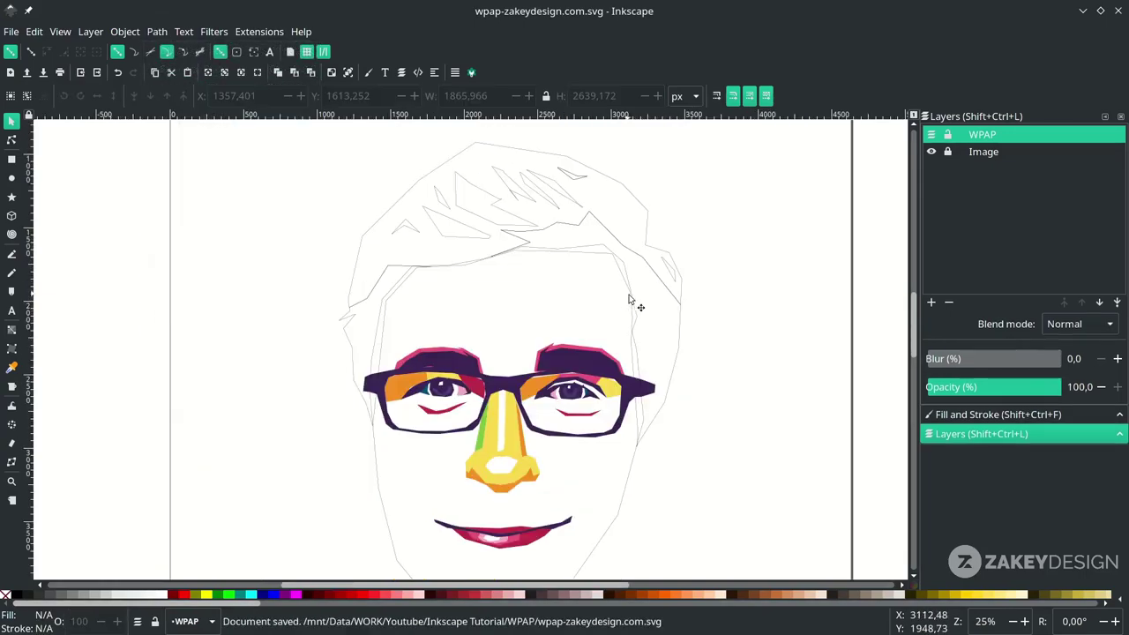
# Fill the main hair shape with the purple 3d2657 picked from the eyebrow.
pyautogui.click(580, 237)
pyautogui.scroll(-1, 593, 344)
pyautogui.press('d')
pyautogui.click(580, 344)
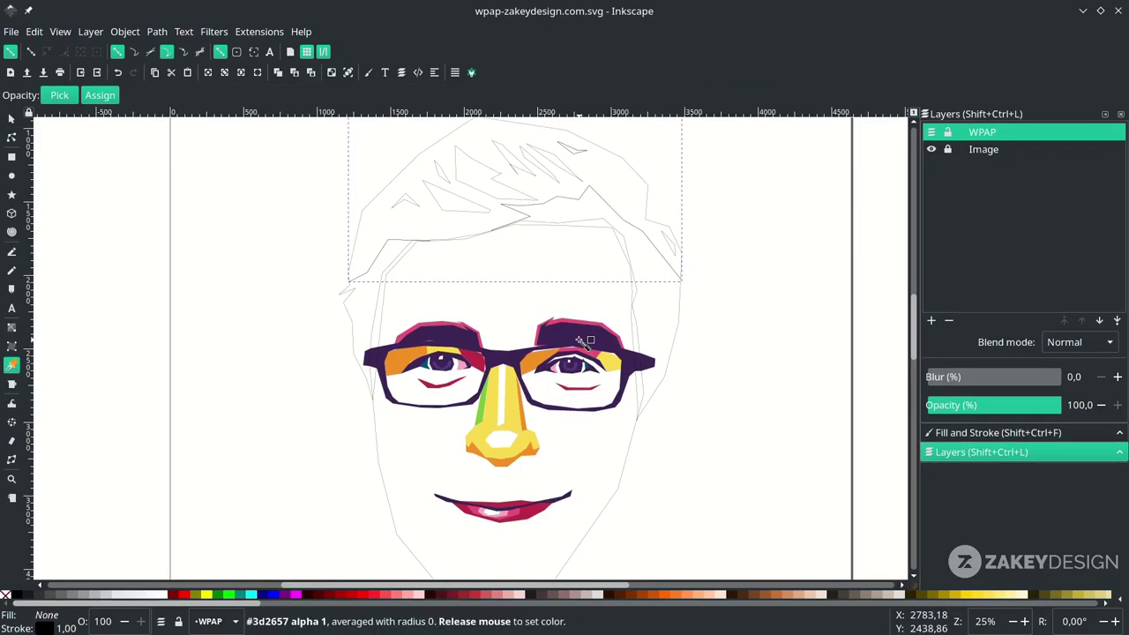
# Fill the right inner hair shape and the left sideburn with the dark palette colour 2d1b40.
pyautogui.press('s')
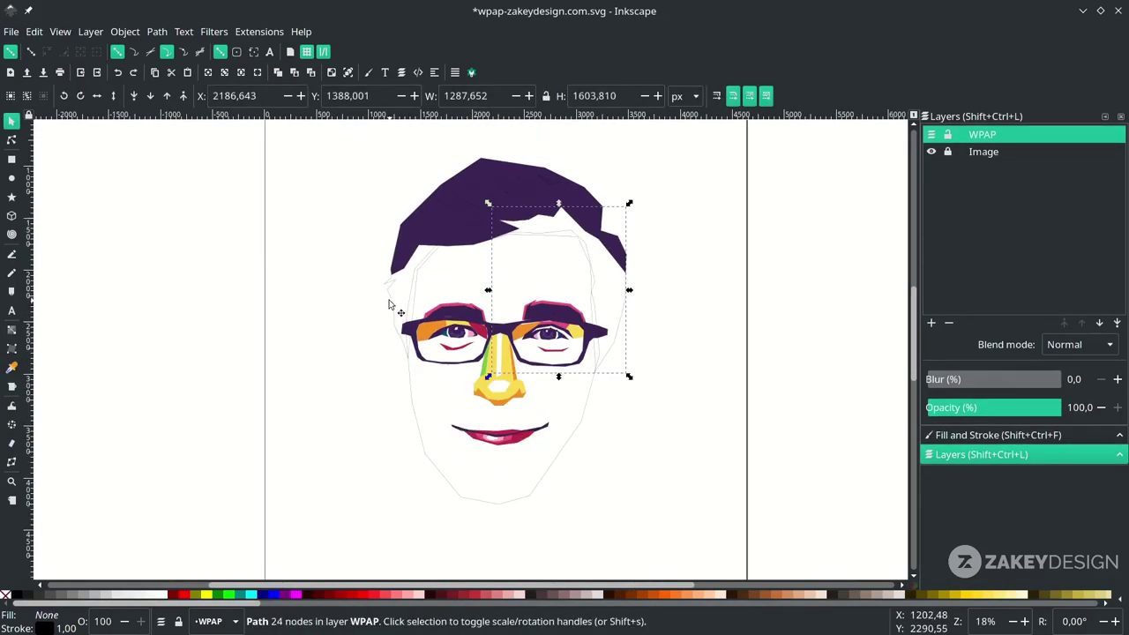
pyautogui.keyDown('shift'); pyautogui.click(389, 305); pyautogui.keyUp('shift')
pyautogui.scroll(-5, 447, 317)
pyautogui.scroll(-2, 472, 335)
pyautogui.press('d')
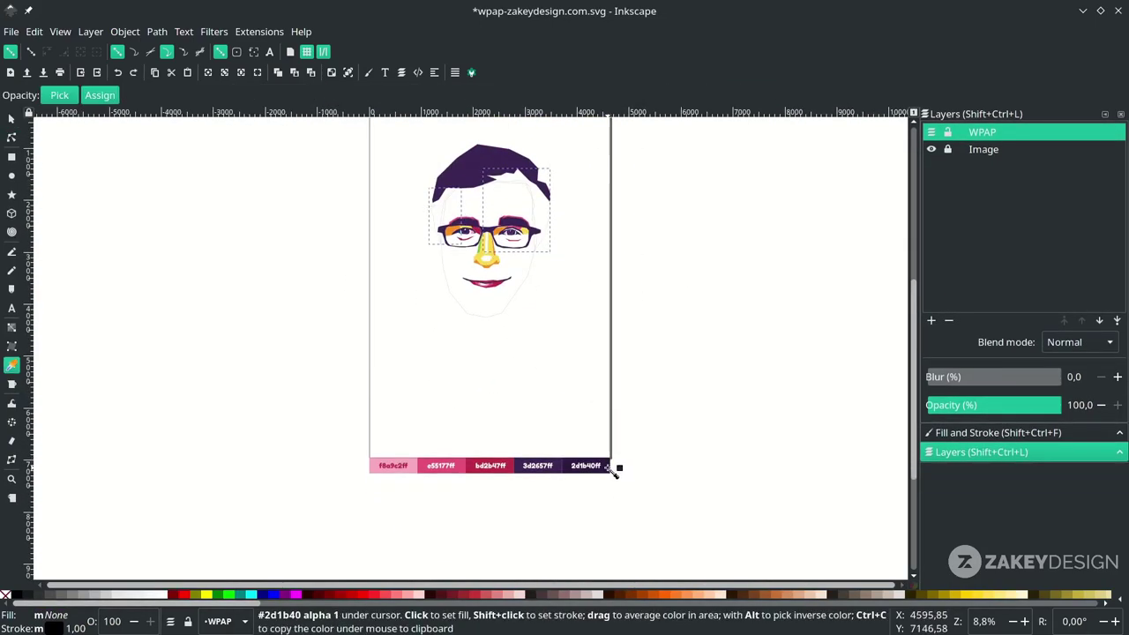
pyautogui.click(608, 467)
pyautogui.scroll(3, 498, 214)
pyautogui.press('s')
pyautogui.press('Escape')
# Fill the small sliver at the right side of the hair with the light blue palette colour aee0eb.
pyautogui.scroll(3, 499, 201)
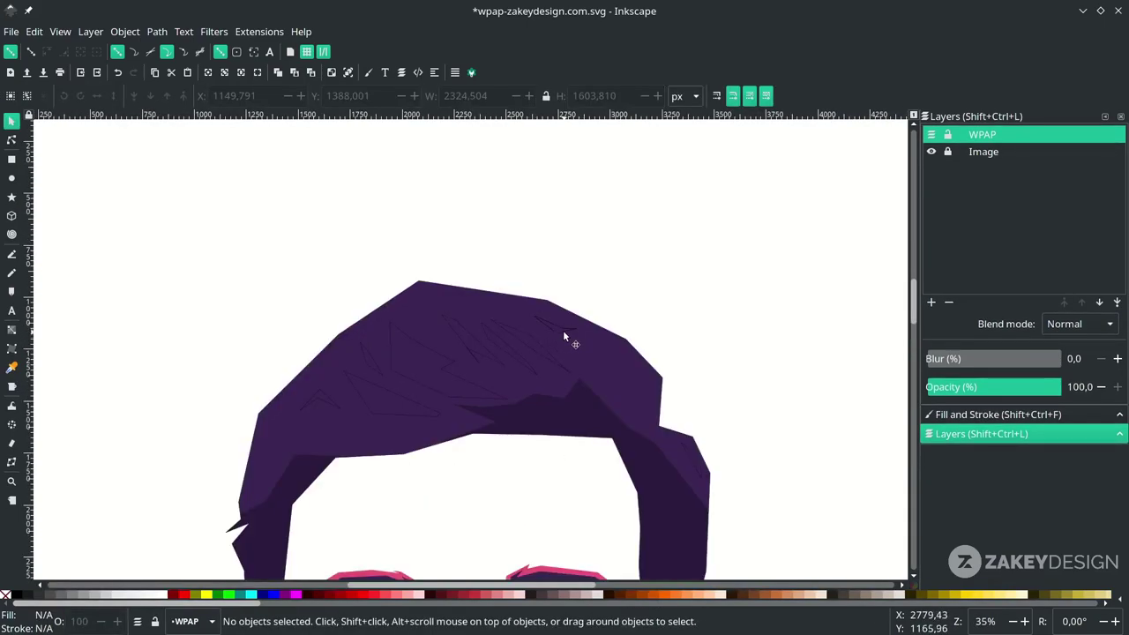
pyautogui.click(688, 465)
pyautogui.scroll(-3, 688, 466)
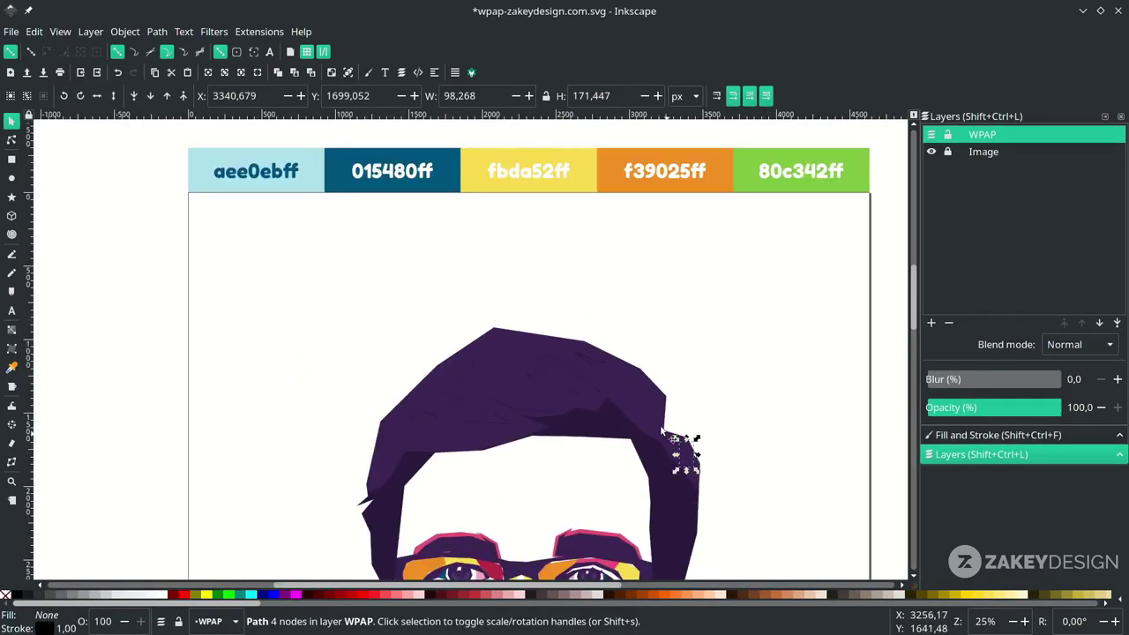
pyautogui.press('d')
pyautogui.click(415, 240)
# Fill the small pointed shape near the hair's upper-right edge with the orange palette colour f39025.
pyautogui.press('s')
pyautogui.scroll(2, 603, 404)
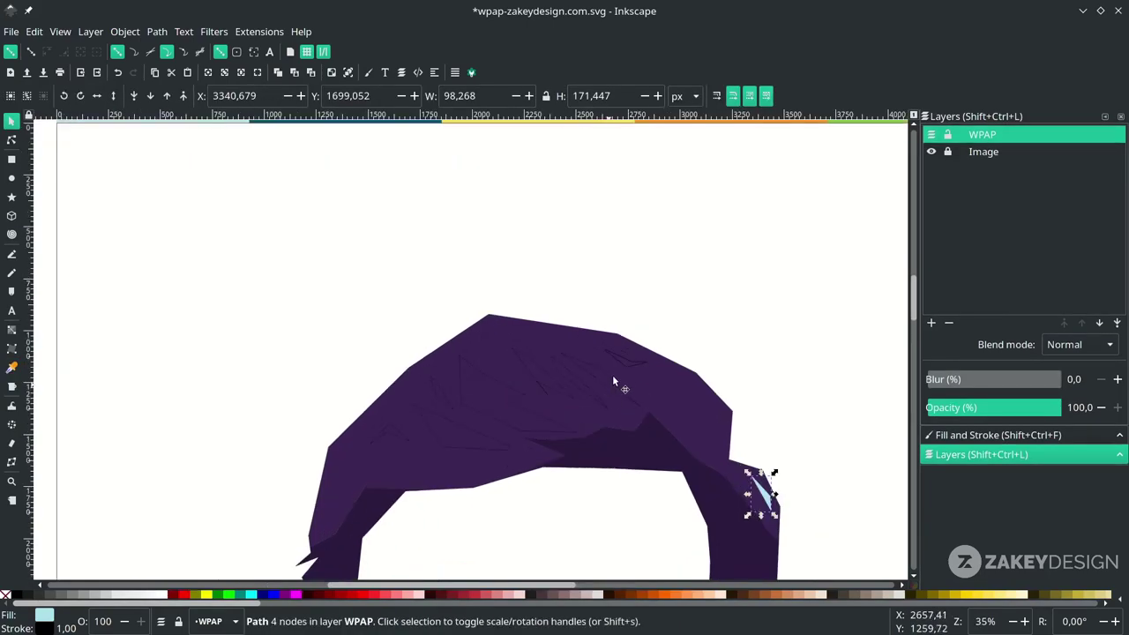
pyautogui.click(627, 360)
pyautogui.scroll(-2, 627, 360)
pyautogui.press('d')
pyautogui.click(717, 221)
# Fill the highlight strand just below the orange shape with the pink palette colour.
pyautogui.press('s')
pyautogui.scroll(3, 651, 370)
pyautogui.click(557, 375)
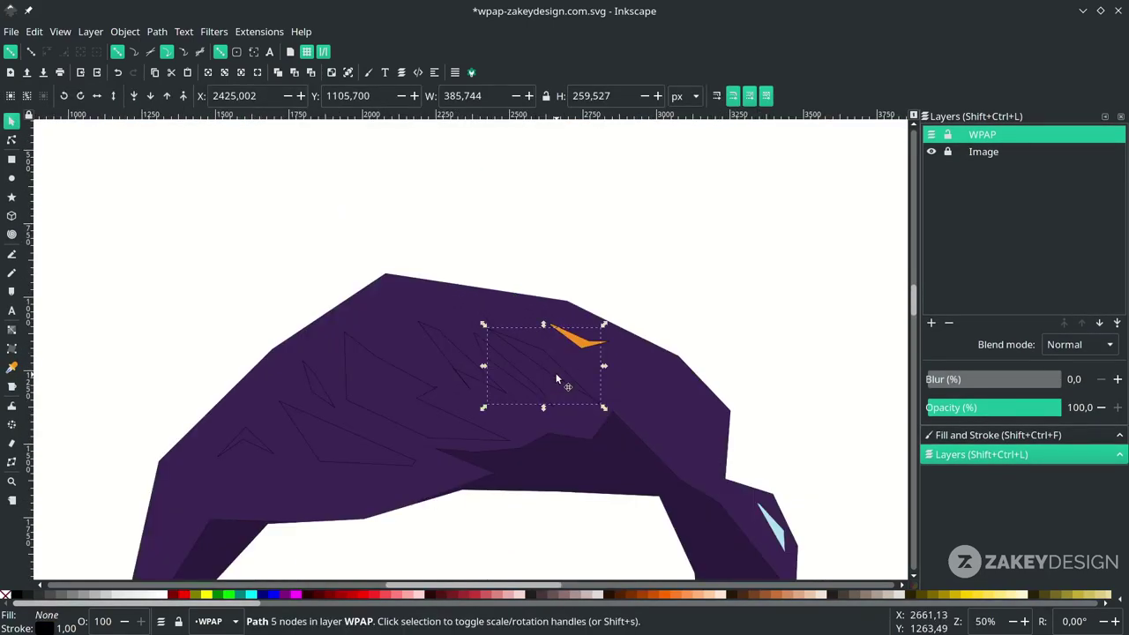
pyautogui.scroll(-2, 556, 379)
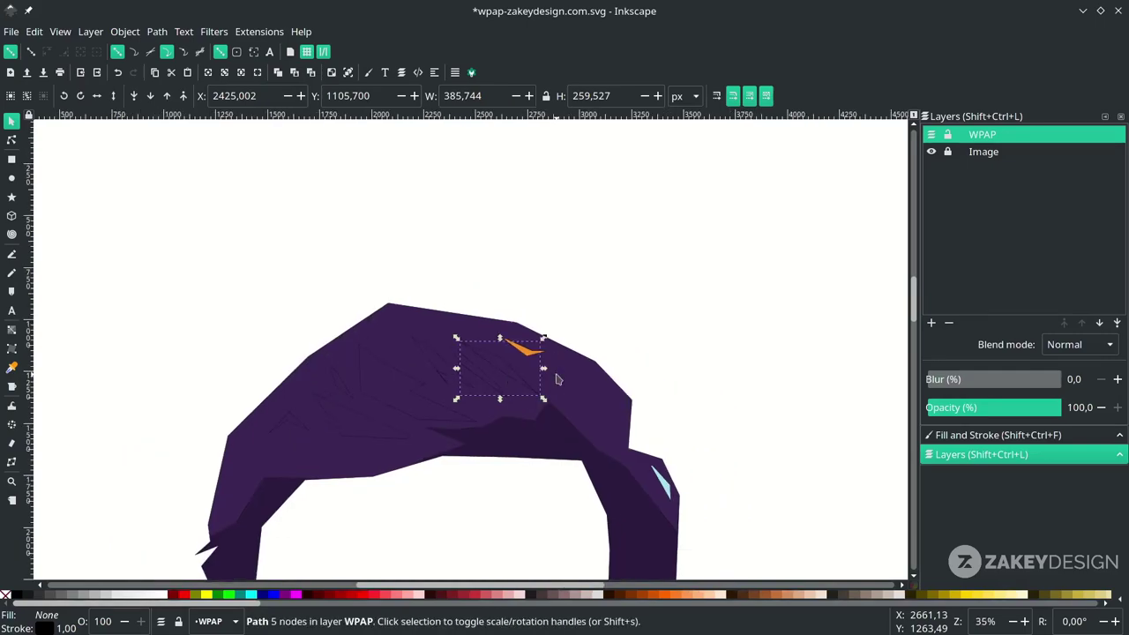
pyautogui.press('d')
pyautogui.scroll(-6, 492, 353)
pyautogui.click(477, 546)
# Fill the narrow strand left of the pink one with the yellow palette colour fbda52.
pyautogui.scroll(7, 499, 239)
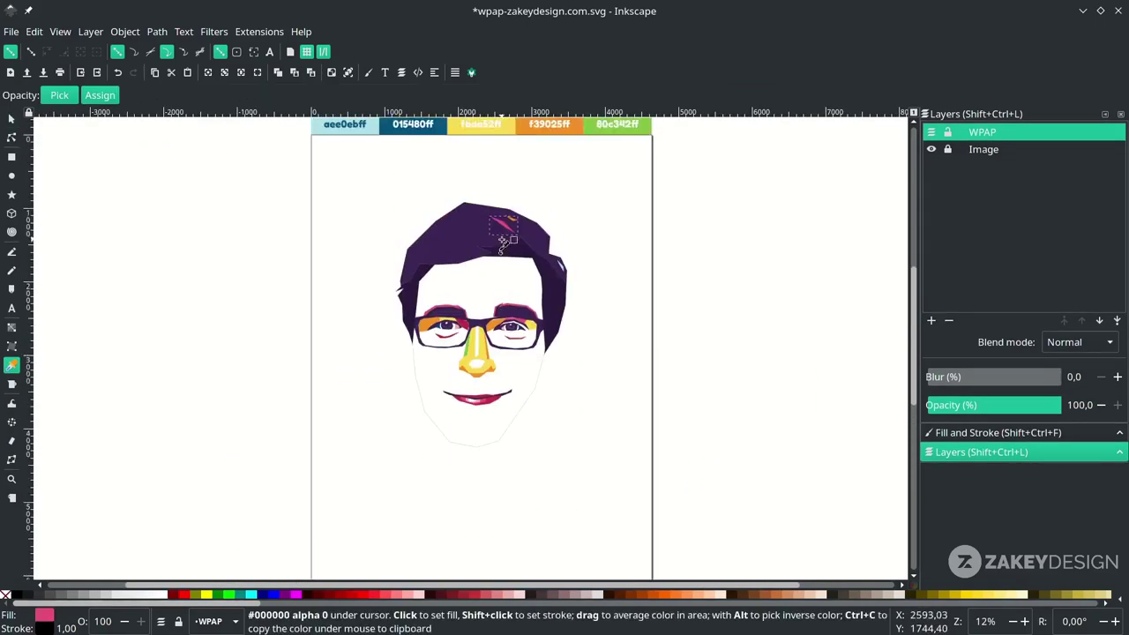
pyautogui.press('s')
pyautogui.click(480, 288)
pyautogui.scroll(-3, 458, 300)
pyautogui.press('d')
pyautogui.click(470, 160)
# Fill the narrow strand left of the yellow one with the pink picked from the existing pink strand.
pyautogui.scroll(3, 409, 286)
pyautogui.press('s')
pyautogui.click(461, 318)
pyautogui.press('d')
pyautogui.click(559, 321)
# Fill the remaining hair highlights: pink for the large middle shape, light blue aee0eb for the lower-left shape and green 80c342 for the small left ones.
pyautogui.press('s')
pyautogui.click(420, 328)
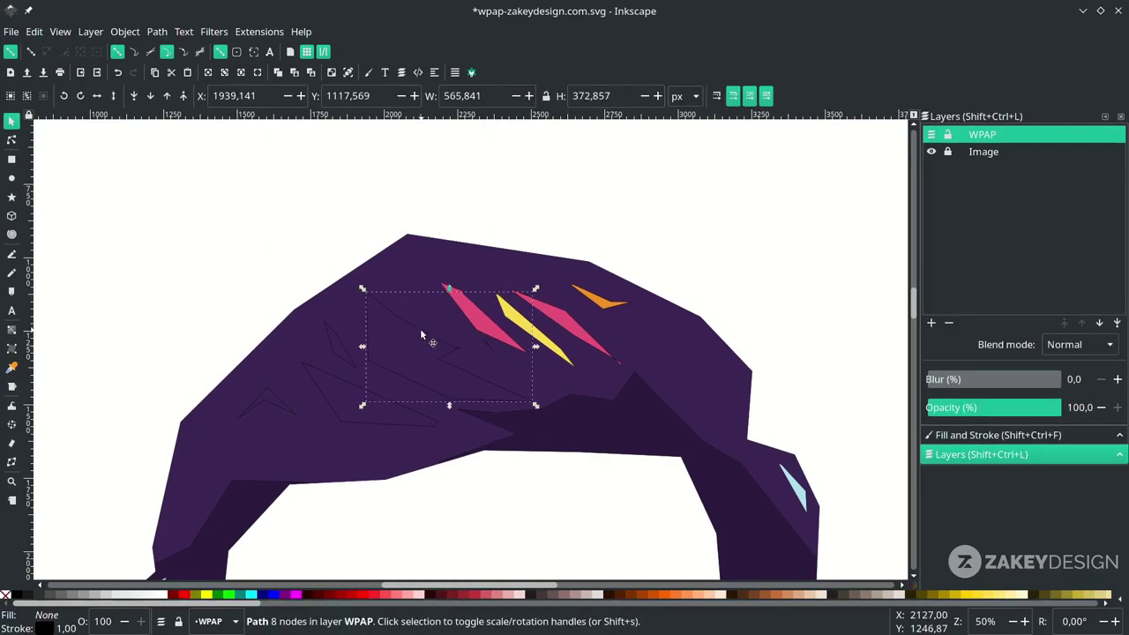
pyautogui.click(687, 164)
pyautogui.press('s')
pyautogui.click(371, 395)
pyautogui.press('d')
pyautogui.click(163, 159)
# Move a node of the left narrow pink strand to widen its thin lower spike.
pyautogui.scroll(6, 401, 374)
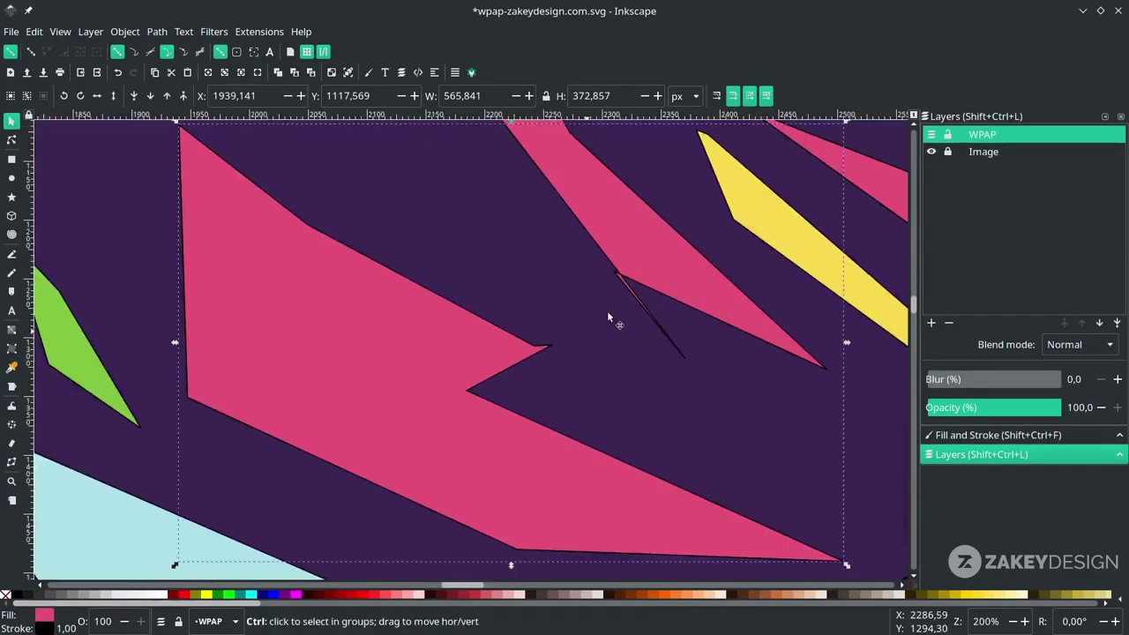
pyautogui.moveTo(655, 346); pyautogui.dragTo(685, 358)
pyautogui.scroll(-6, 542, 184)
pyautogui.scroll(-2, 410, 283)
pyautogui.press('s')
# Remove the stroke from all the hair, eyebrow, eye, glasses and nose shapes.
pyautogui.click(665, 417)
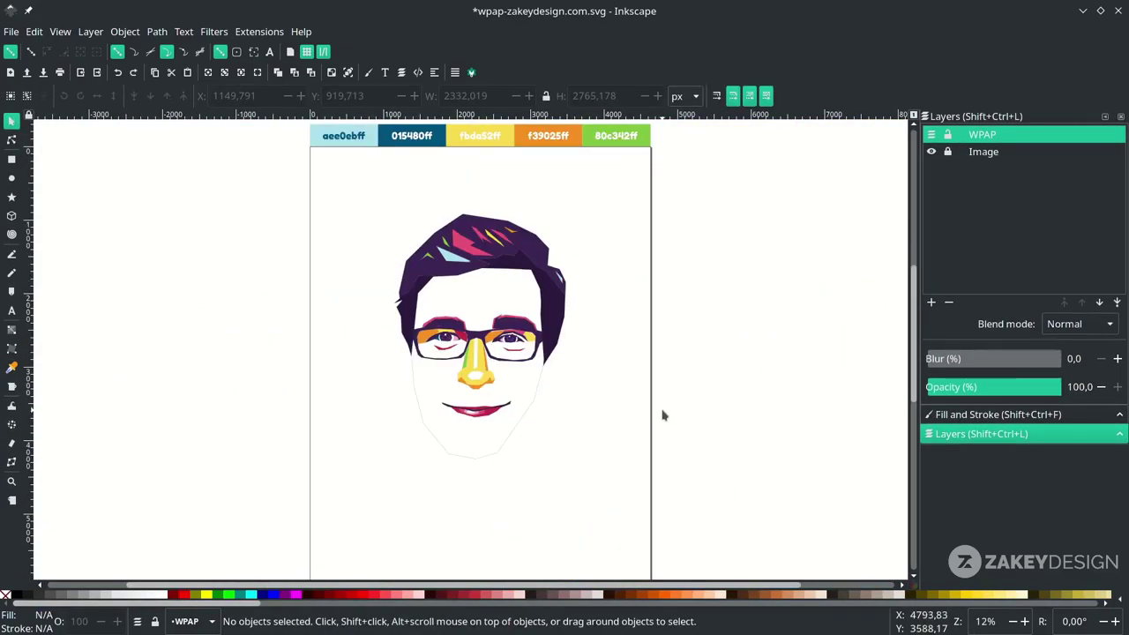
pyautogui.moveTo(657, 413); pyautogui.dragTo(296, 186)
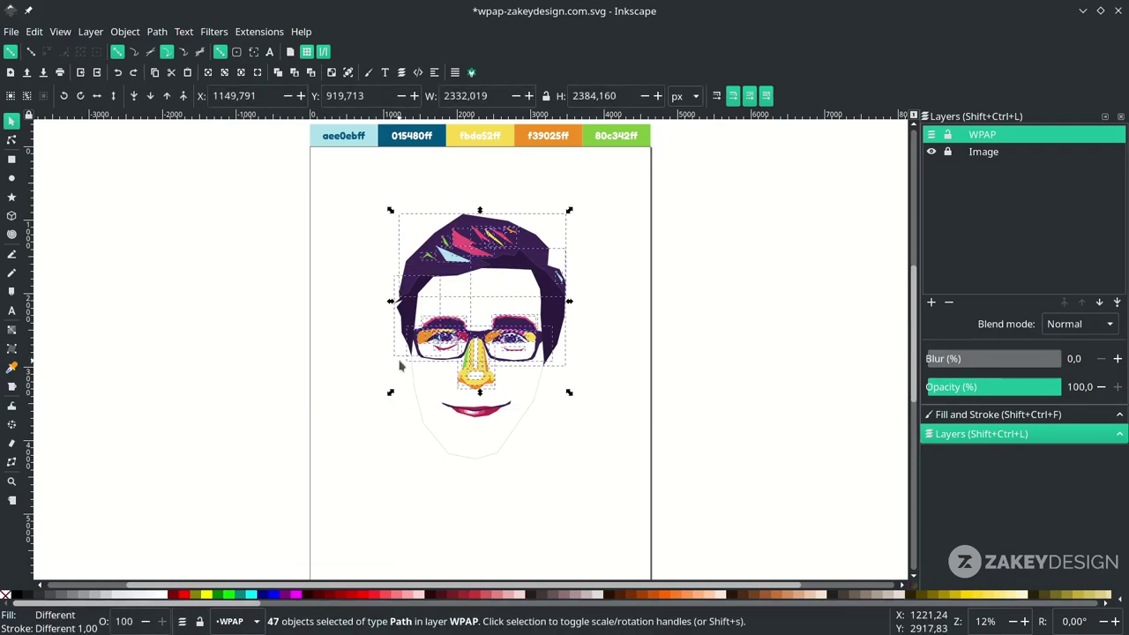
pyautogui.rightClick(55, 622)
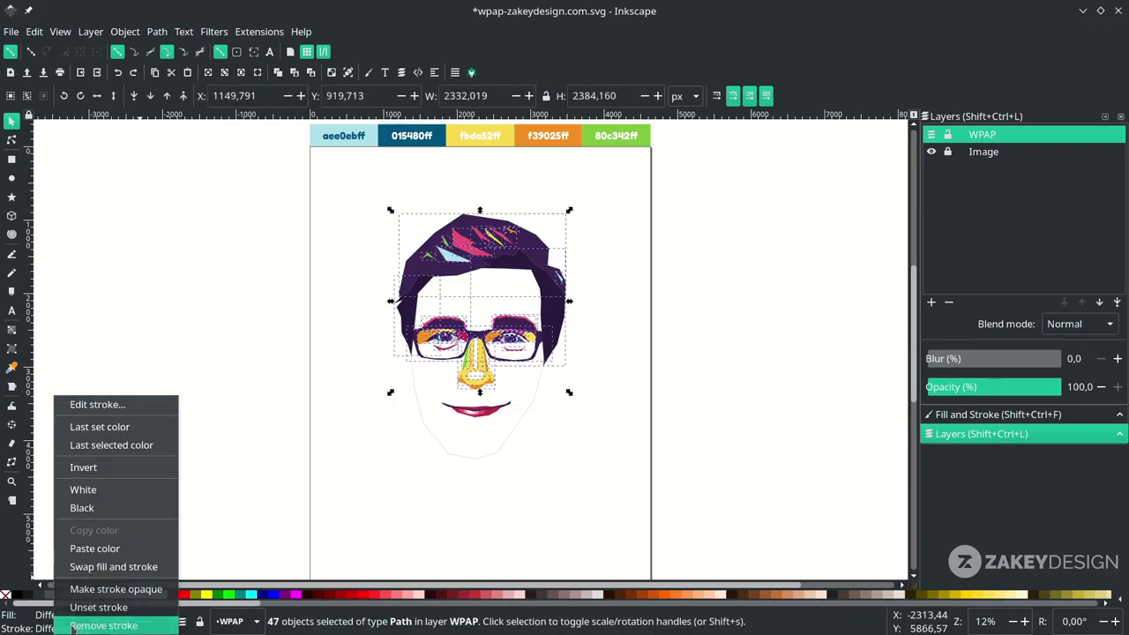
pyautogui.click(97, 623)
pyautogui.press('Escape')
# Move the upper-right edge nodes of the dark fringe shape outward so they overlap the lighter hair area.
pyautogui.scroll(5, 521, 265)
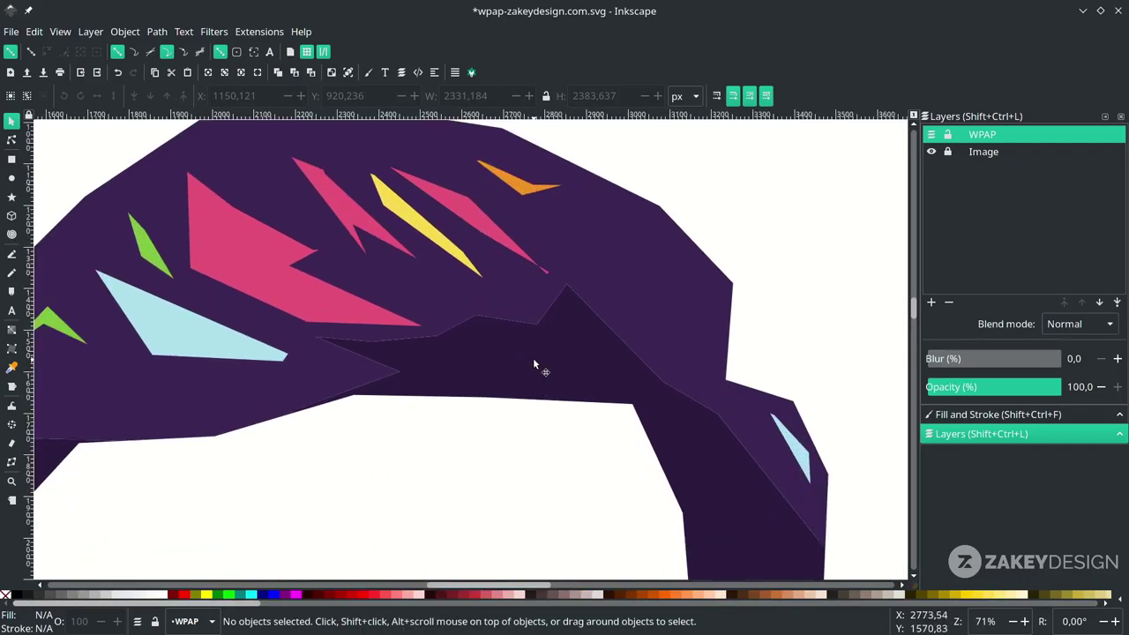
pyautogui.click(534, 362)
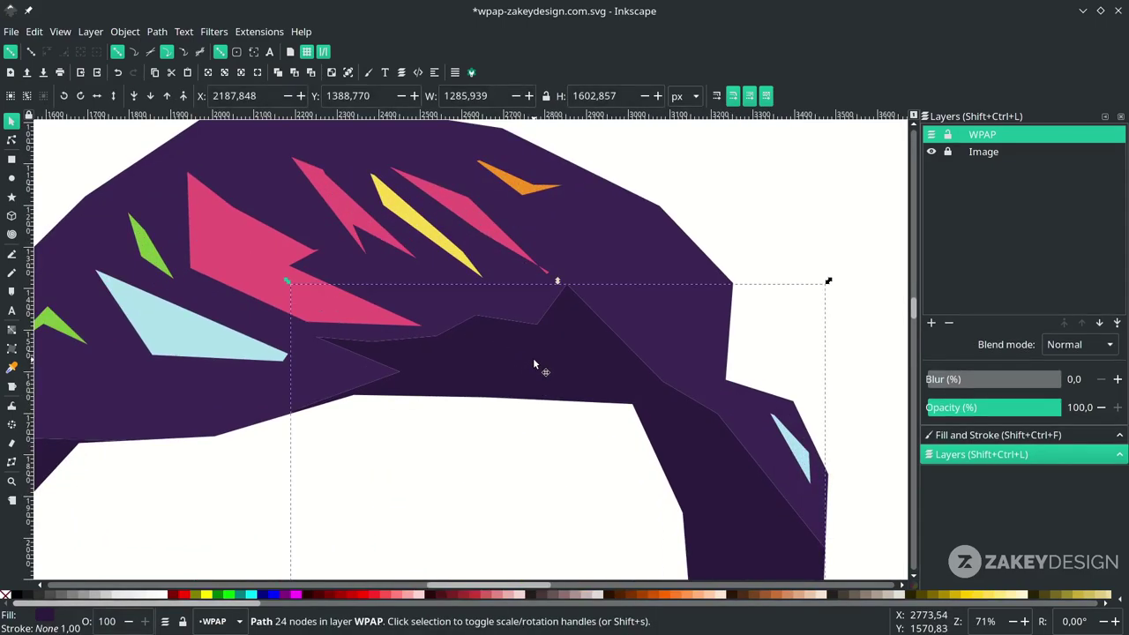
pyautogui.press('n')
pyautogui.click(536, 323)
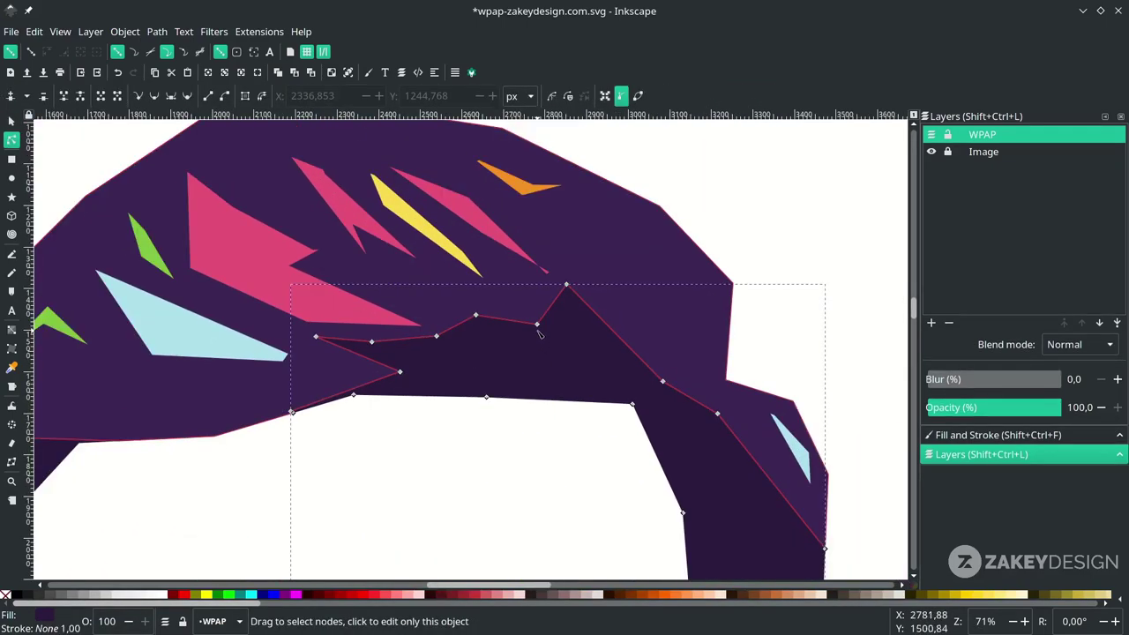
pyautogui.scroll(2, 538, 324)
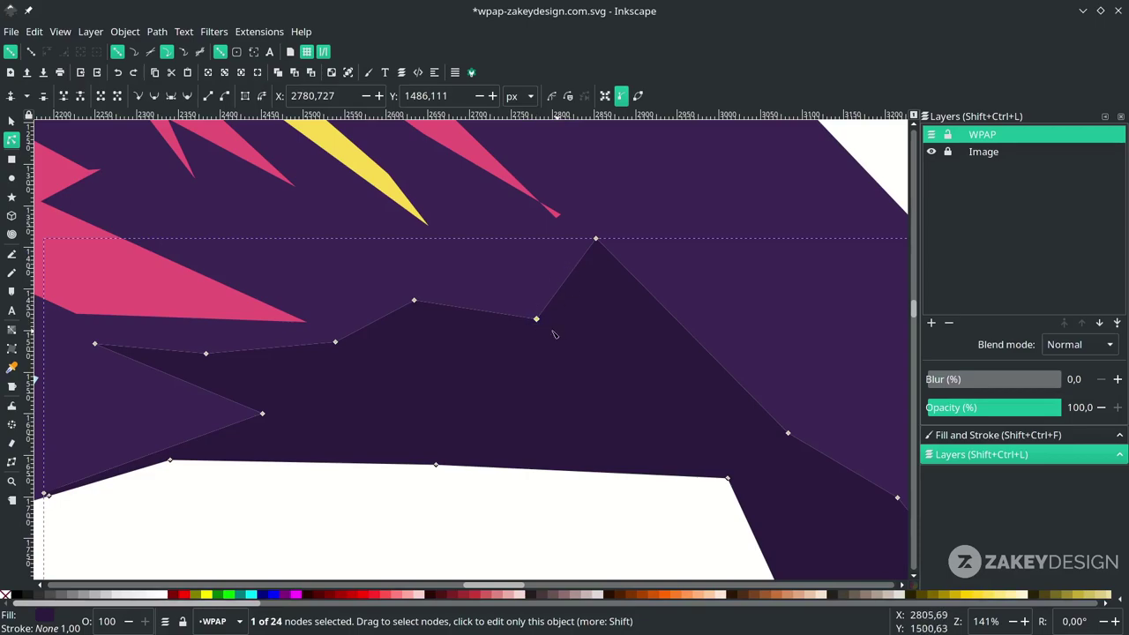
pyautogui.moveTo(536, 318); pyautogui.dragTo(524, 291)
pyautogui.moveTo(595, 239); pyautogui.dragTo(591, 216)
pyautogui.scroll(-2, 749, 304)
pyautogui.scroll(1, 756, 373)
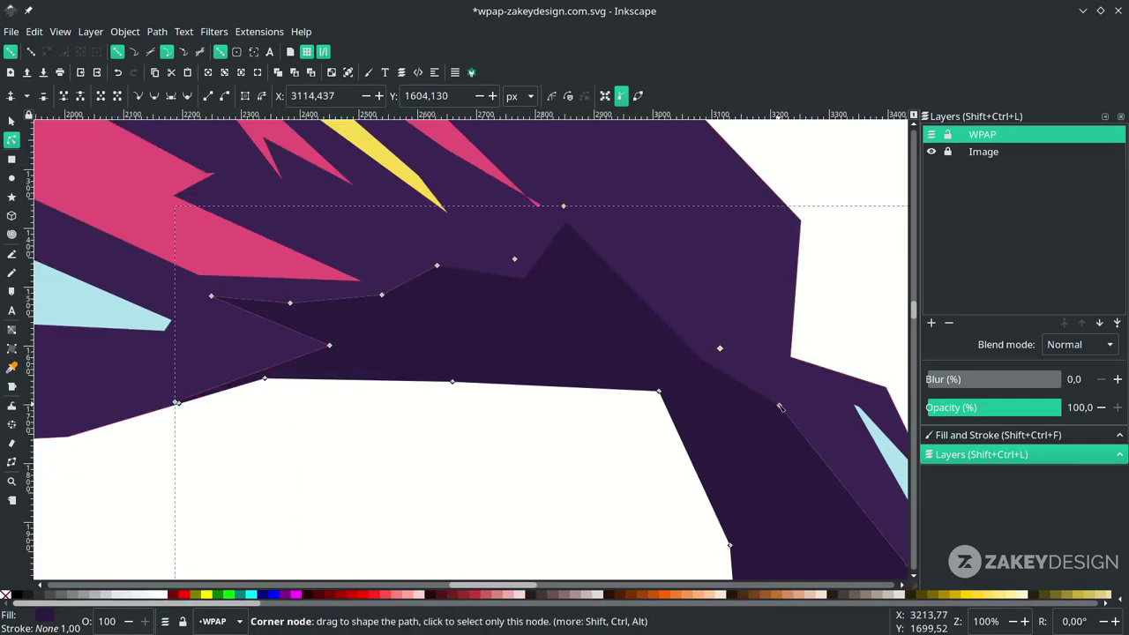
pyautogui.moveTo(779, 404); pyautogui.dragTo(802, 402)
# Move the left-end nodes of the dark fringe shape up and outward into the lighter hair area.
pyautogui.scroll(-2, 800, 439)
pyautogui.scroll(4, 504, 415)
pyautogui.moveTo(456, 433); pyautogui.dragTo(437, 417)
pyautogui.moveTo(528, 222); pyautogui.dragTo(500, 217)
pyautogui.hscroll(2, 708, 262)
pyautogui.moveTo(593, 235); pyautogui.dragTo(583, 206)
pyautogui.moveTo(776, 219); pyautogui.dragTo(766, 200)
pyautogui.scroll(-2, 767, 201)
# Move the top node of the dark hair shape at the left temple up into the lighter hair.
pyautogui.press('Escape')
pyautogui.click(433, 320)
pyautogui.scroll(1, 433, 321)
pyautogui.moveTo(448, 285); pyautogui.dragTo(443, 248)
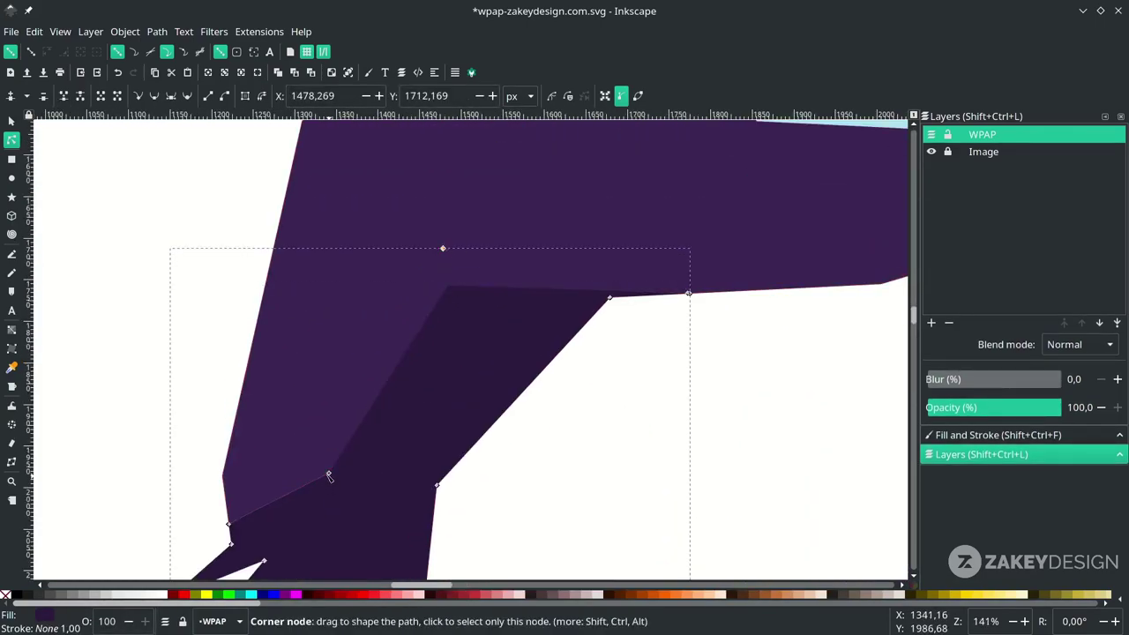
pyautogui.press('Escape')
# Save the document and show the reference photo behind the portrait again.
pyautogui.scroll(-6, 359, 349)
pyautogui.hotkey('ctrl', 's')
pyautogui.scroll(3, 738, 503)
pyautogui.scroll(-3, 753, 368)
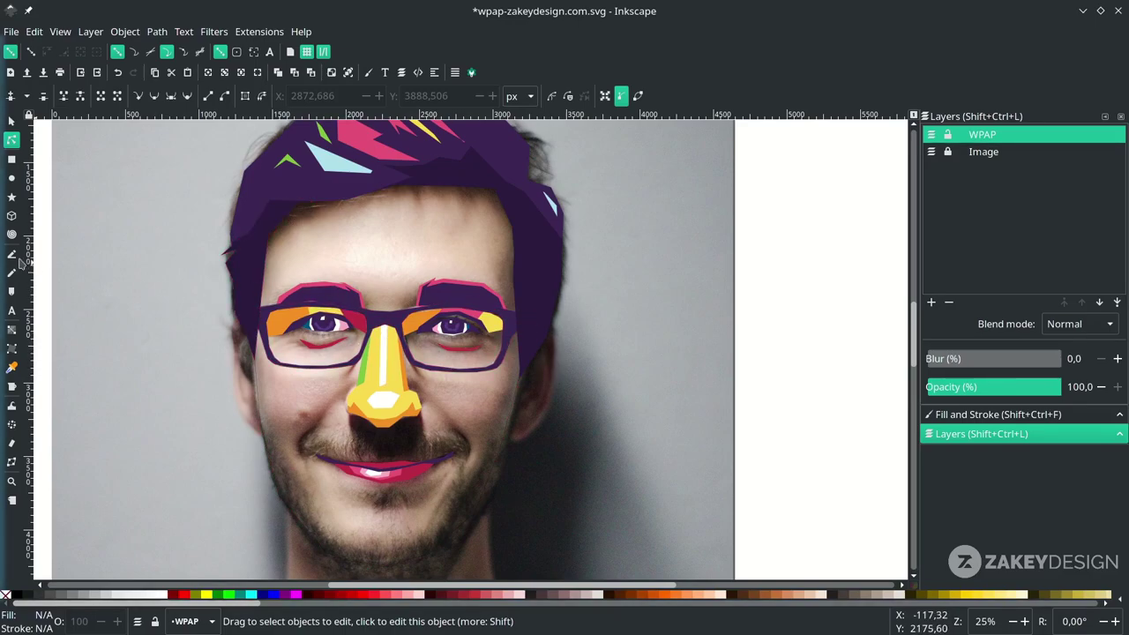
# Trace the ear on the picture's right side as a closed straight-edged outline from the hair down to the jaw.
pyautogui.click(12, 255)
pyautogui.scroll(2, 564, 264)
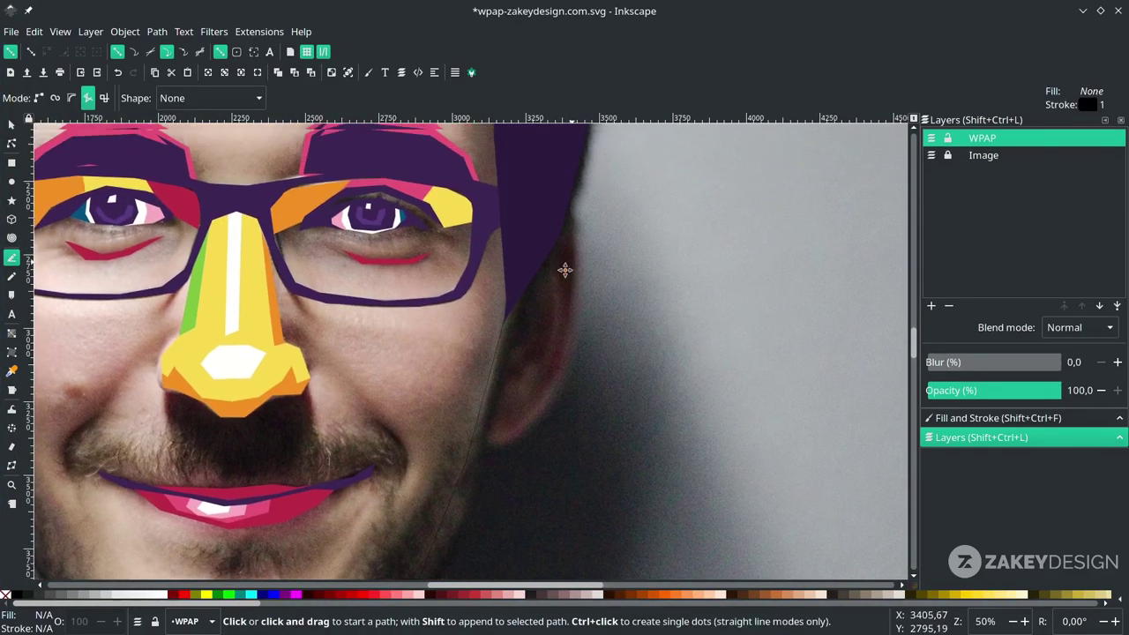
pyautogui.click(555, 217)
pyautogui.click(566, 308)
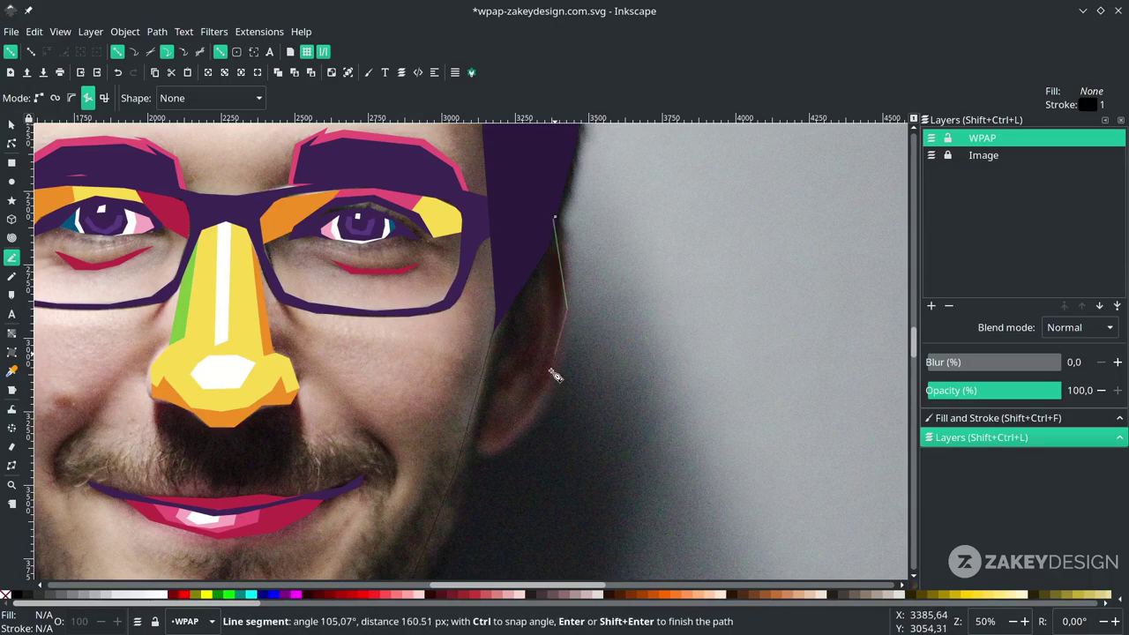
pyautogui.click(508, 445)
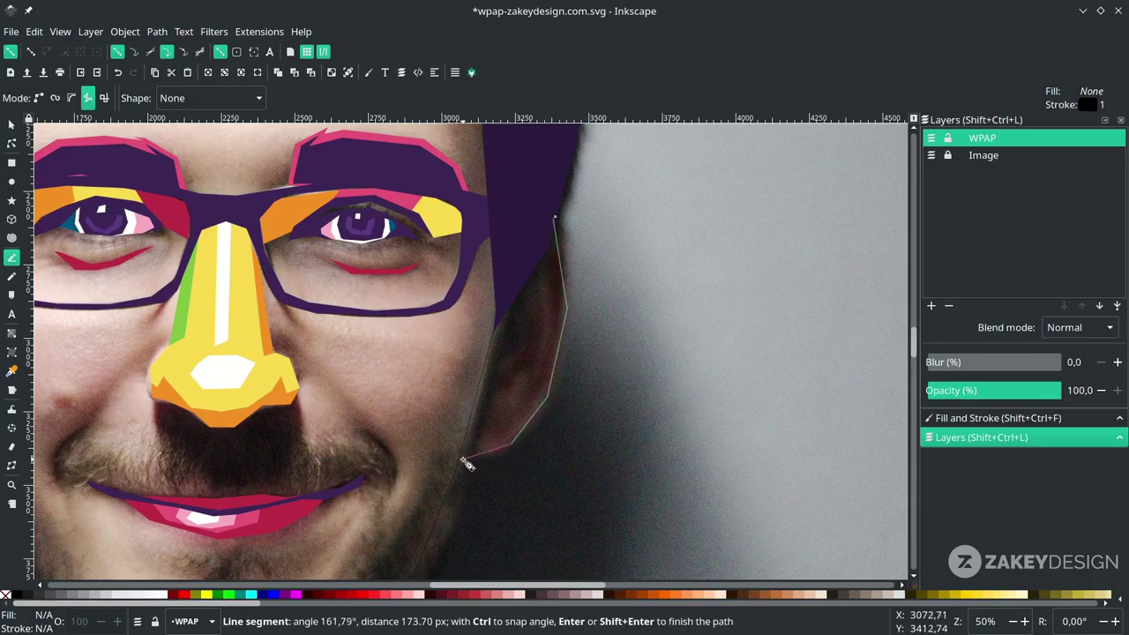
pyautogui.click(459, 460)
pyautogui.click(555, 217)
# Move the face outline's nodes beside the right-hand ear and jaw slightly outward to follow the photo.
pyautogui.scroll(1, 464, 441)
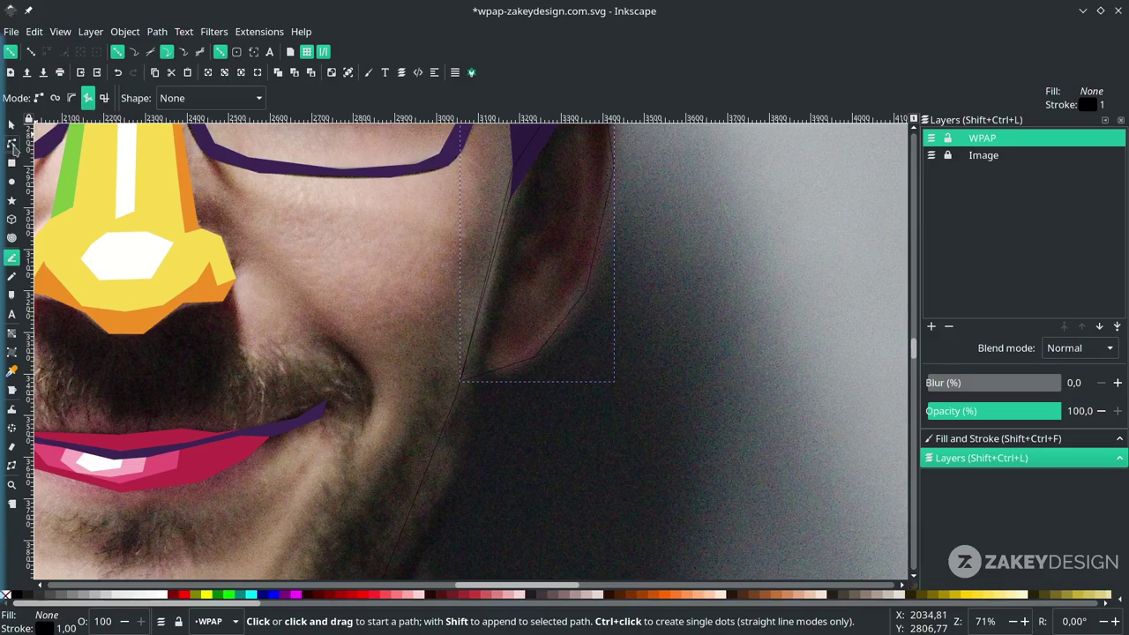
pyautogui.press('n')
pyautogui.click(455, 394)
pyautogui.moveTo(456, 391); pyautogui.dragTo(473, 388)
pyautogui.moveTo(470, 390); pyautogui.dragTo(488, 334)
pyautogui.moveTo(403, 517); pyautogui.dragTo(415, 531)
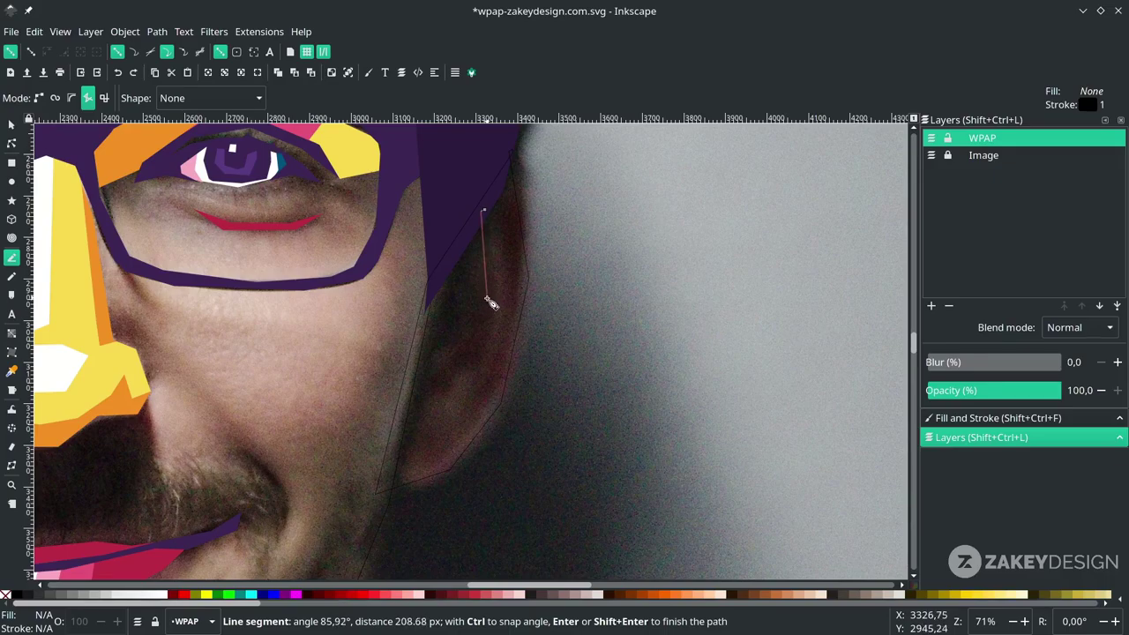
# Trace the dark inner hollow of the right-hand ear as a closed straight-edged shape reaching up under the hair.
pyautogui.click(492, 304)
pyautogui.click(483, 370)
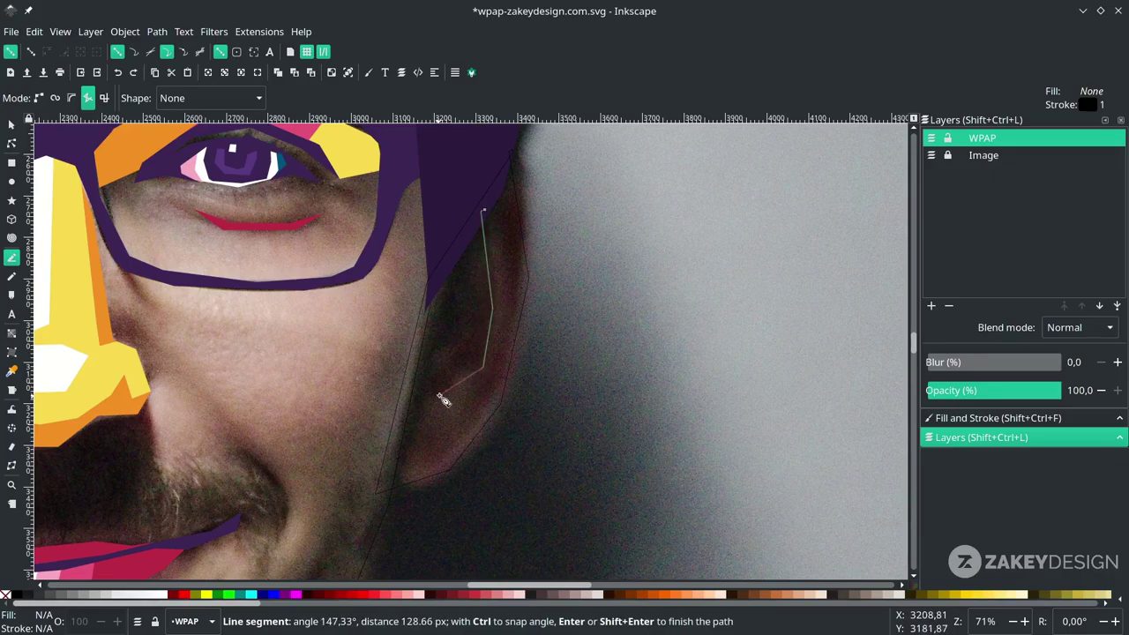
pyautogui.click(416, 404)
pyautogui.click(429, 376)
pyautogui.click(459, 355)
pyautogui.click(453, 338)
pyautogui.click(427, 356)
pyautogui.click(483, 210)
# Trace the lower ear and lobe area as a closed straight-edged shape extending past the ear outline's outer edge.
pyautogui.click(392, 491)
pyautogui.click(418, 428)
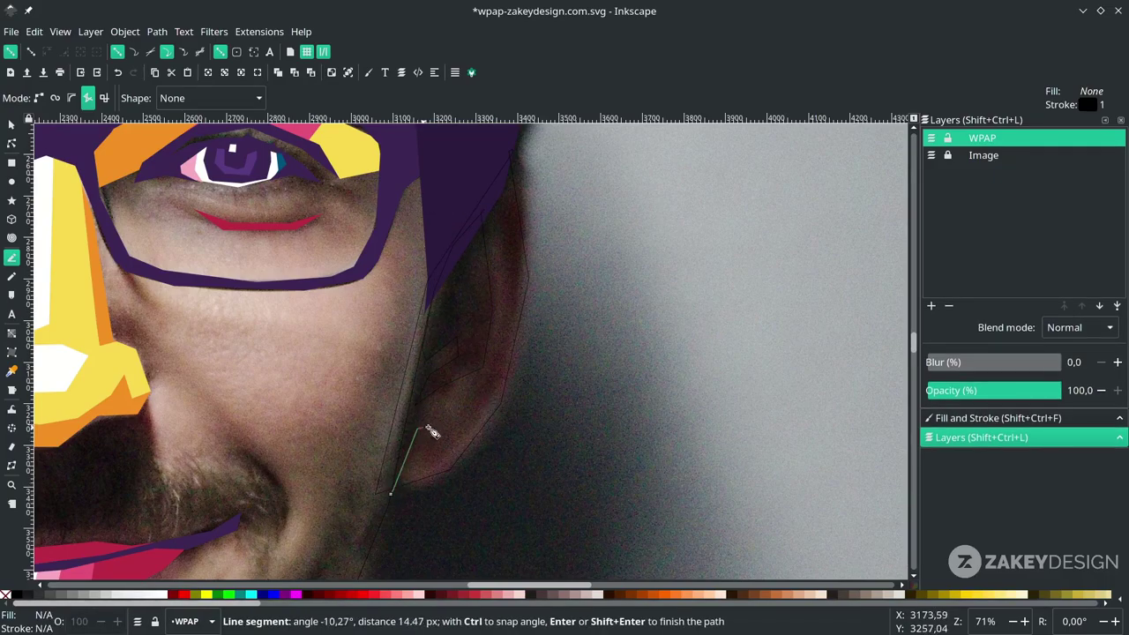
pyautogui.click(446, 440)
pyautogui.click(479, 385)
pyautogui.click(520, 359)
pyautogui.click(498, 427)
pyautogui.click(444, 498)
pyautogui.click(393, 491)
pyautogui.click(463, 258)
pyautogui.moveTo(522, 476); pyautogui.dragTo(547, 387)
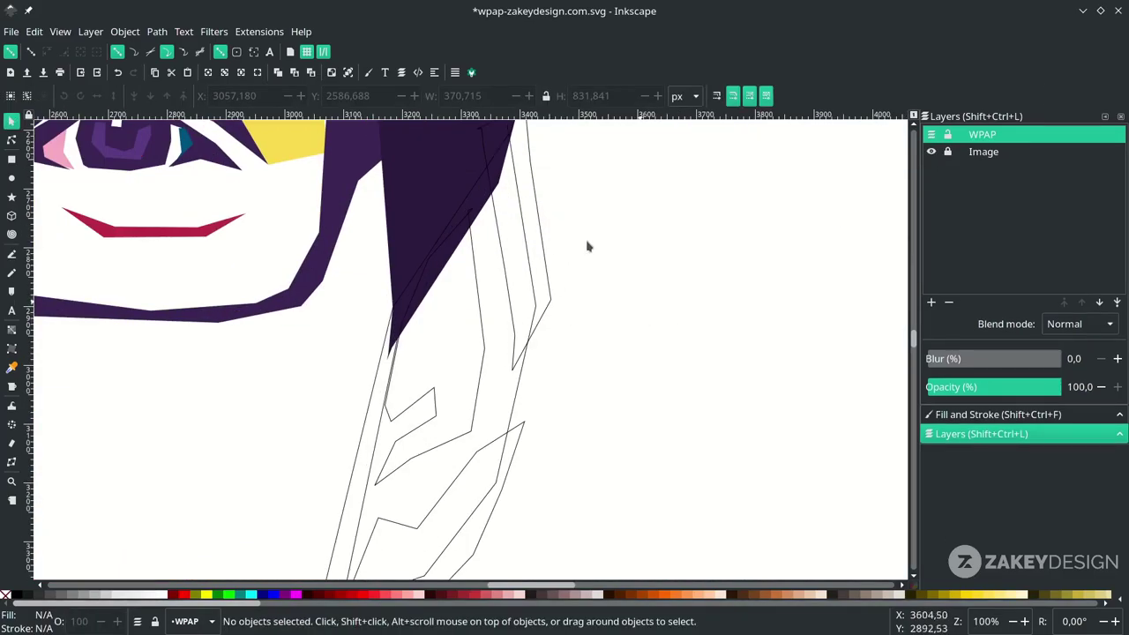
# Split the right-hand ear's base path along the overlapping outline at its upper outer edge.
pyautogui.scroll(-1, 587, 246)
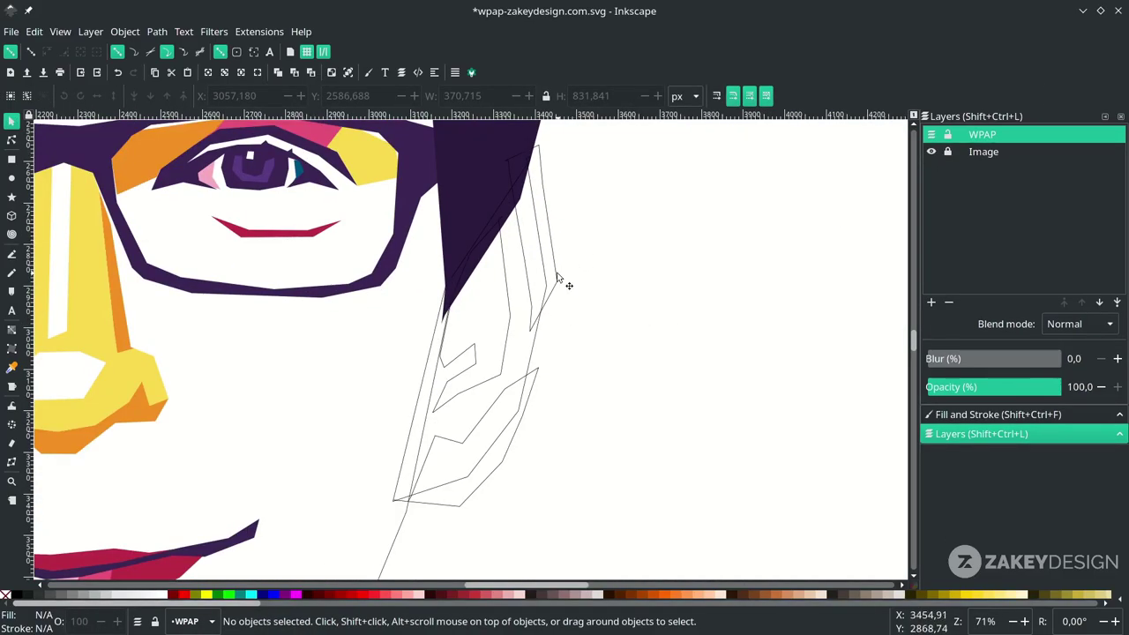
pyautogui.click(556, 277)
pyautogui.keyDown('shift'); pyautogui.click(534, 350); pyautogui.keyUp('shift')
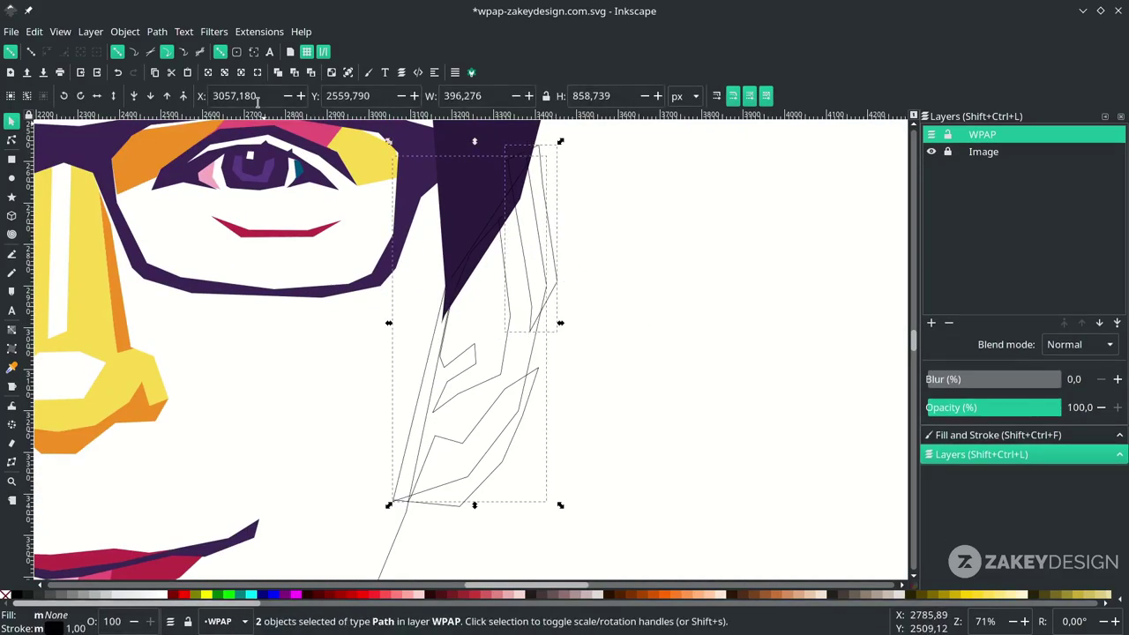
pyautogui.click(157, 32)
pyautogui.click(172, 180)
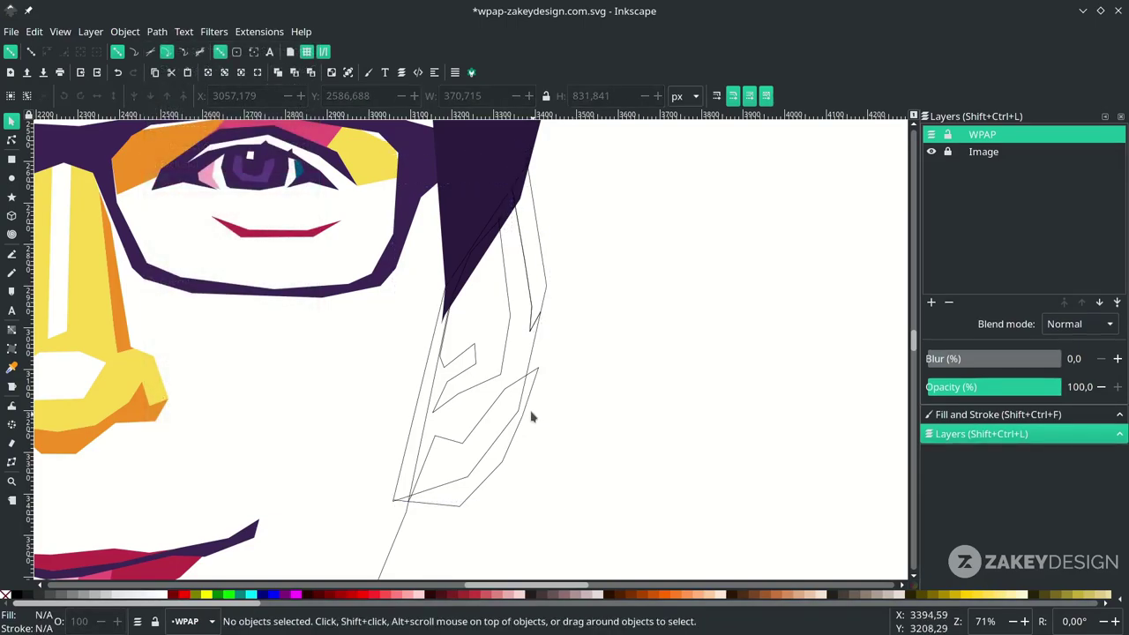
# Split the right-hand ear's base path along the overlapping outline at the earlobe.
pyautogui.click(536, 370)
pyautogui.keyDown('shift'); pyautogui.click(539, 357); pyautogui.keyUp('shift')
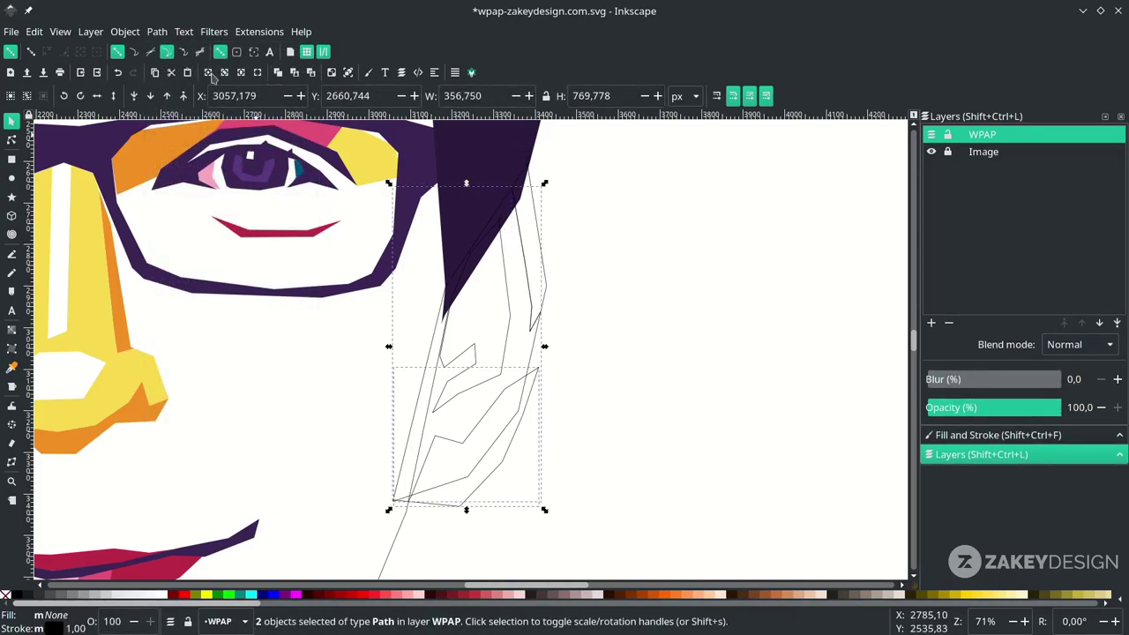
pyautogui.click(159, 33)
pyautogui.click(163, 180)
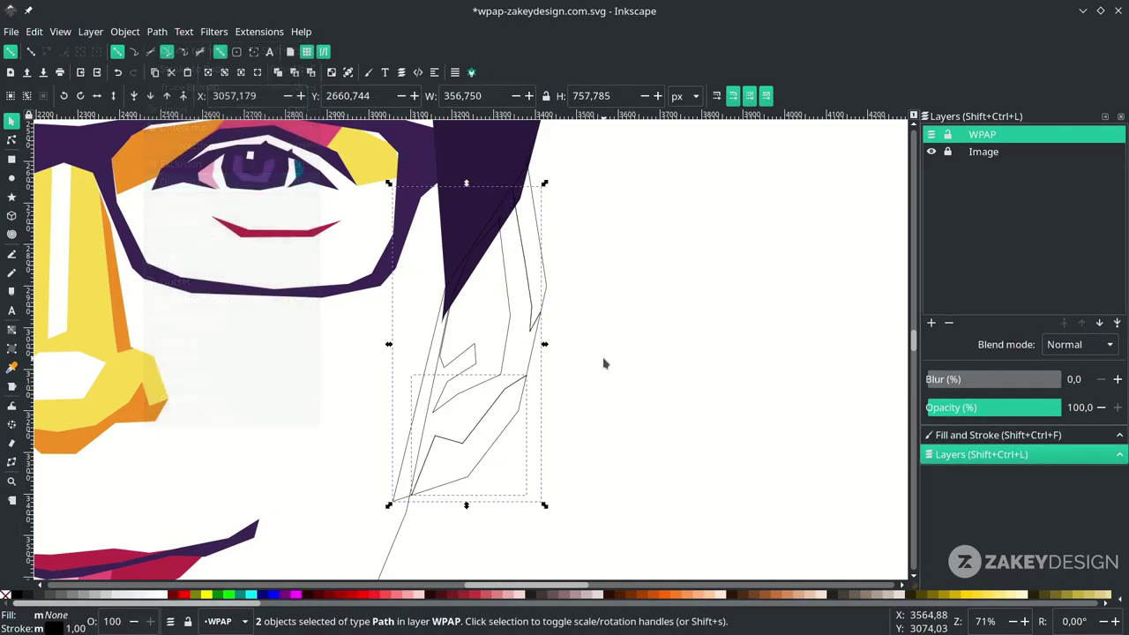
pyautogui.click(605, 363)
# Fill the main piece of the right-hand ear with the yellow sampled from the nose.
pyautogui.click(521, 246)
pyautogui.click(532, 353)
pyautogui.scroll(-1, 533, 351)
pyautogui.hscroll(-1, 533, 351)
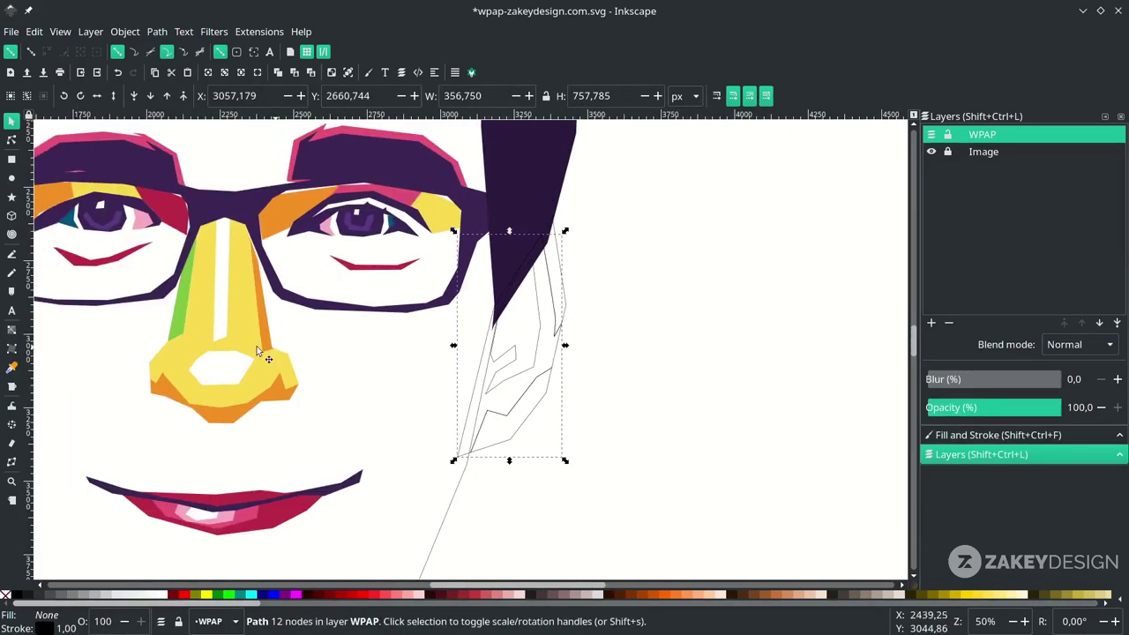
pyautogui.press('d')
pyautogui.click(252, 323)
# Fill the inner shape of the right-hand ear with the orange sampled from the side of the nose.
pyautogui.scroll(1, 275, 324)
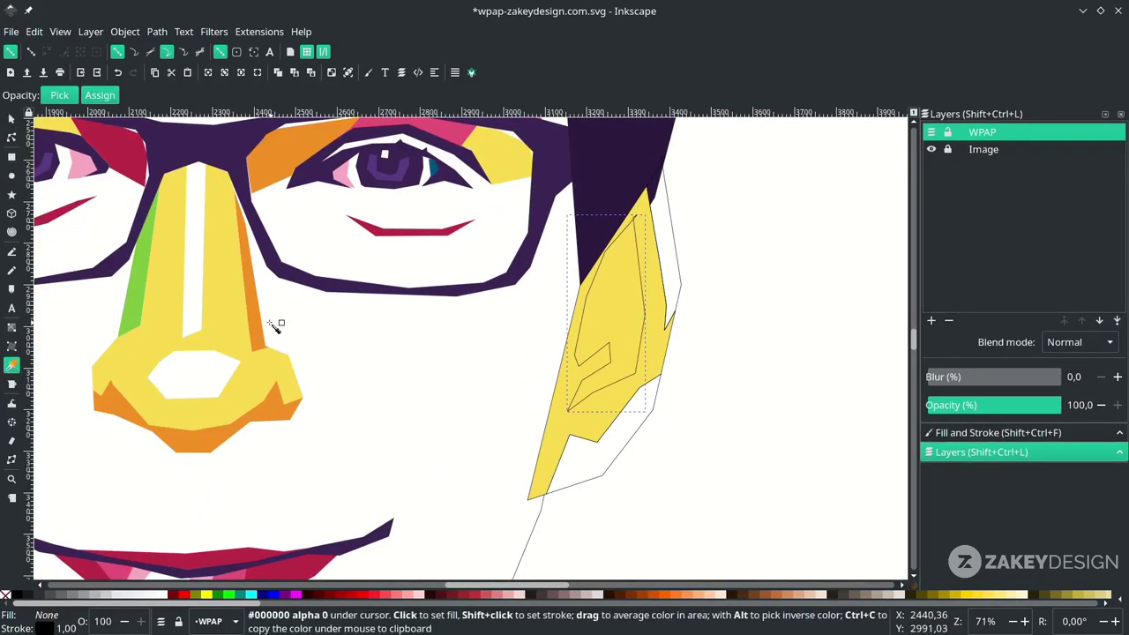
pyautogui.click(259, 323)
pyautogui.hscroll(1, 467, 369)
# Fill the earlobe piece of the right-hand ear with the green sampled from the nose.
pyautogui.press('s')
pyautogui.hscroll(-1, 638, 397)
pyautogui.click(639, 428)
pyautogui.scroll(-1, 640, 430)
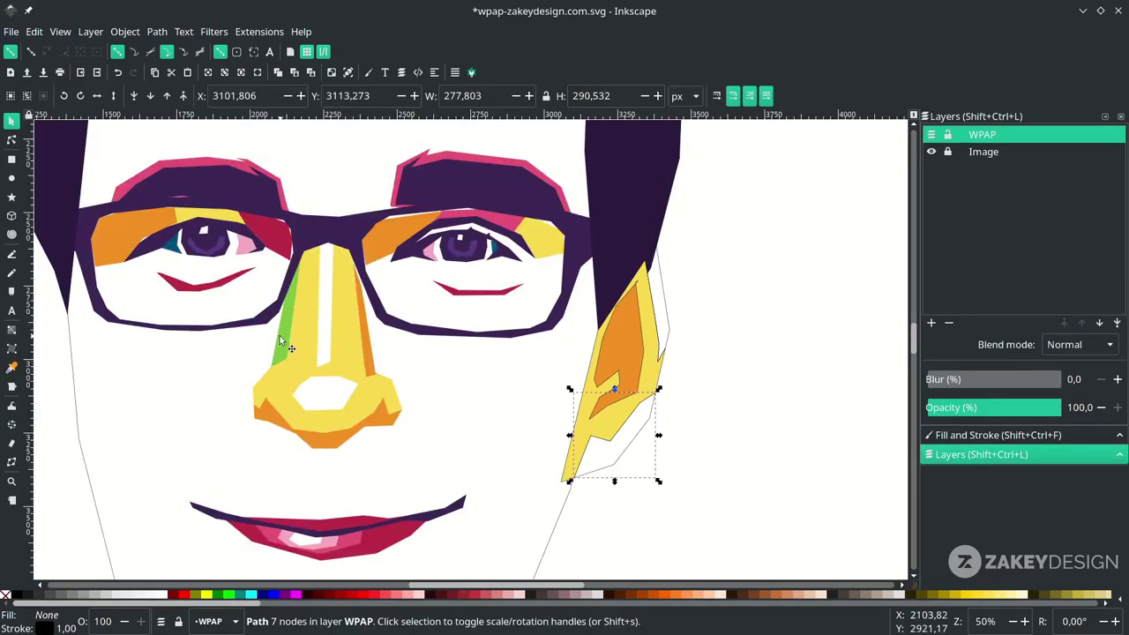
pyautogui.press('d')
pyautogui.click(282, 337)
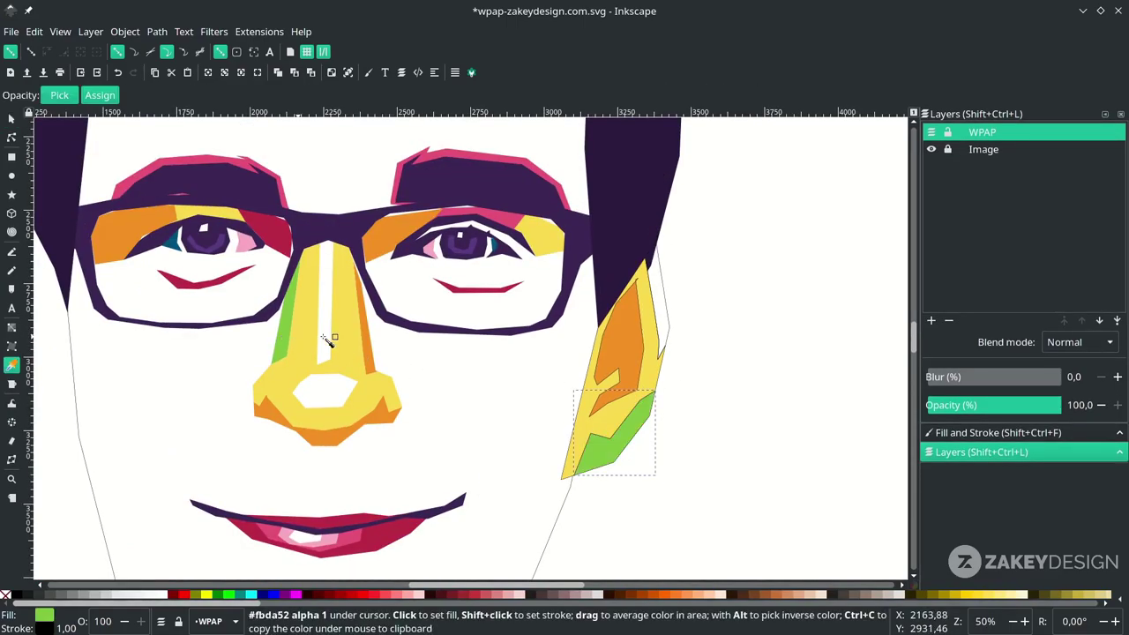
# Fill the narrow outer strip of the right-hand ear with the dark blue sampled from the eye.
pyautogui.press('s')
pyautogui.click(669, 324)
pyautogui.scroll(1, 618, 299)
pyautogui.press('d')
pyautogui.scroll(-2, 574, 284)
pyautogui.scroll(2, 445, 287)
pyautogui.click(304, 290)
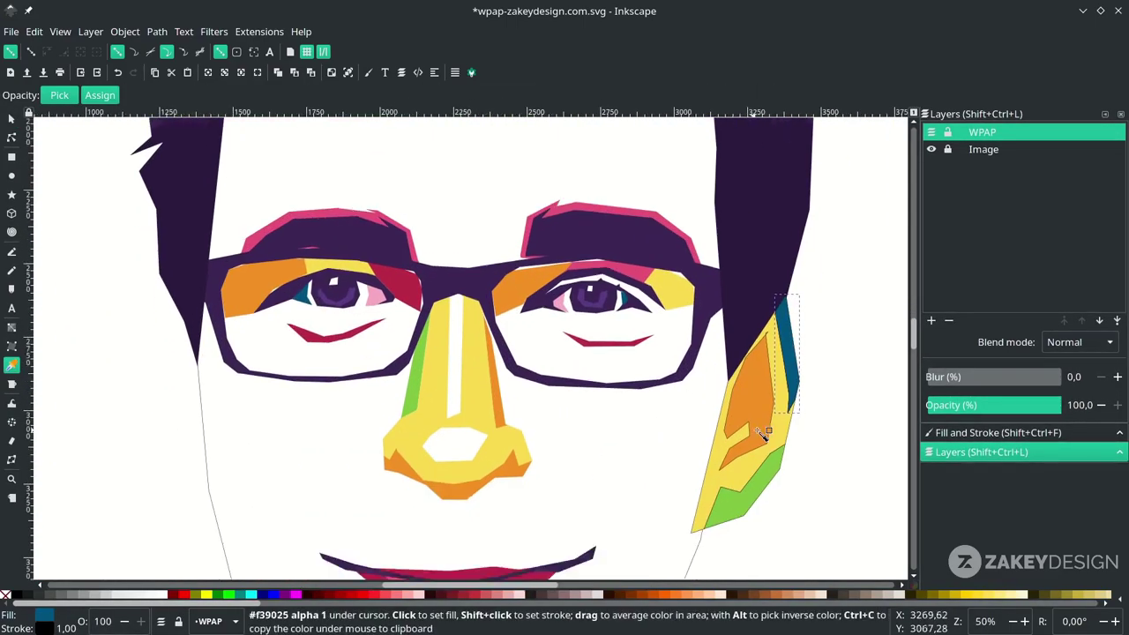
# Select all the coloured pieces of the right-hand ear together and remove their strokes.
pyautogui.press('s')
pyautogui.scroll(-1, 780, 434)
pyautogui.moveTo(787, 441); pyautogui.dragTo(569, 262)
pyautogui.rightClick(56, 628)
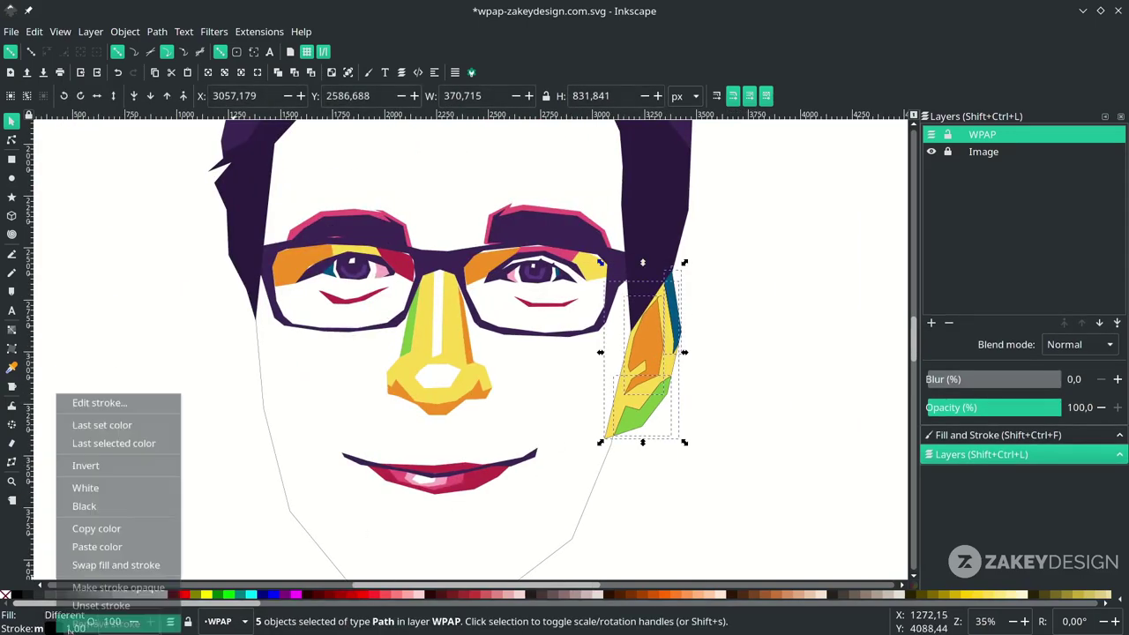
pyautogui.click(92, 624)
pyautogui.press('Escape')
pyautogui.scroll(1, 602, 433)
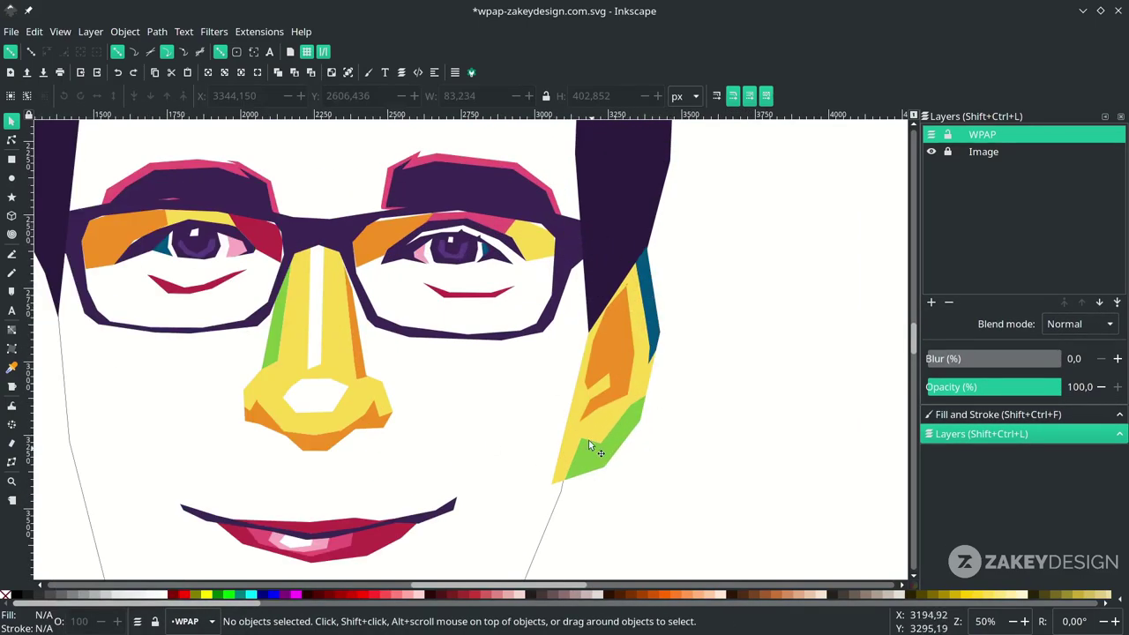
# Lower the yellow, orange and blue pieces of the right-hand ear behind the hair in the stacking order.
pyautogui.click(576, 427)
pyautogui.click(663, 380)
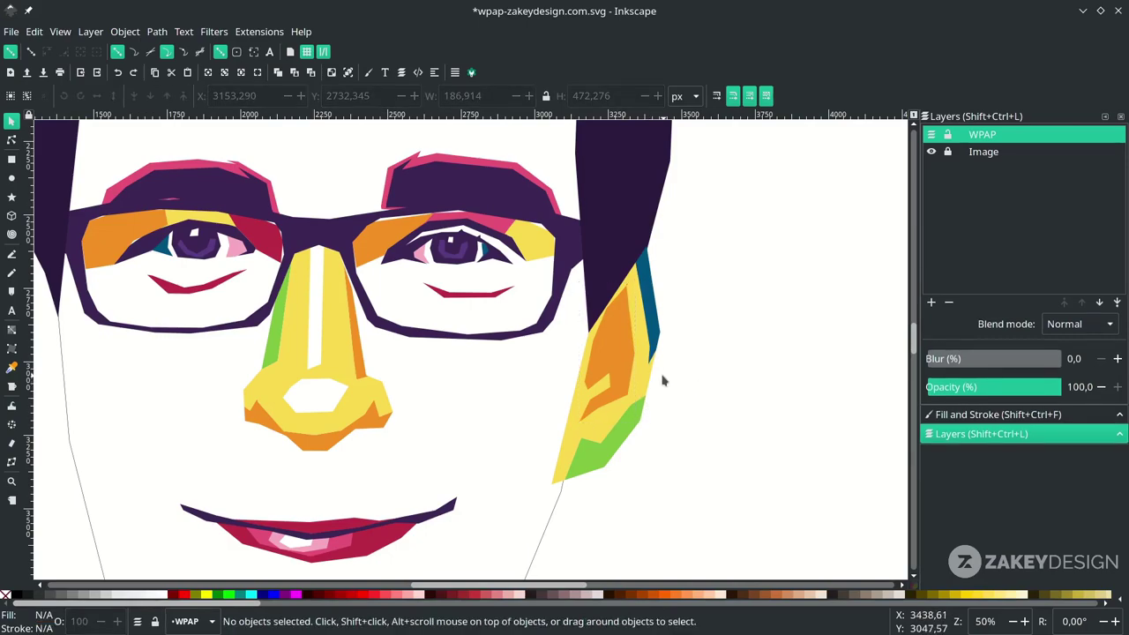
pyautogui.click(649, 379)
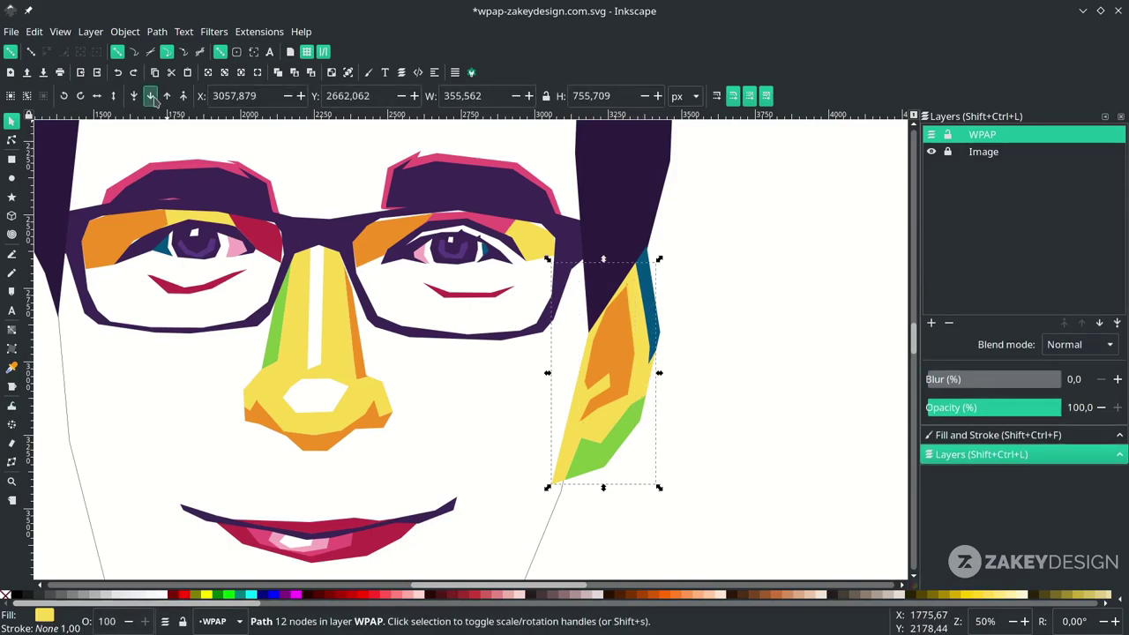
pyautogui.click(595, 460)
pyautogui.click(604, 336)
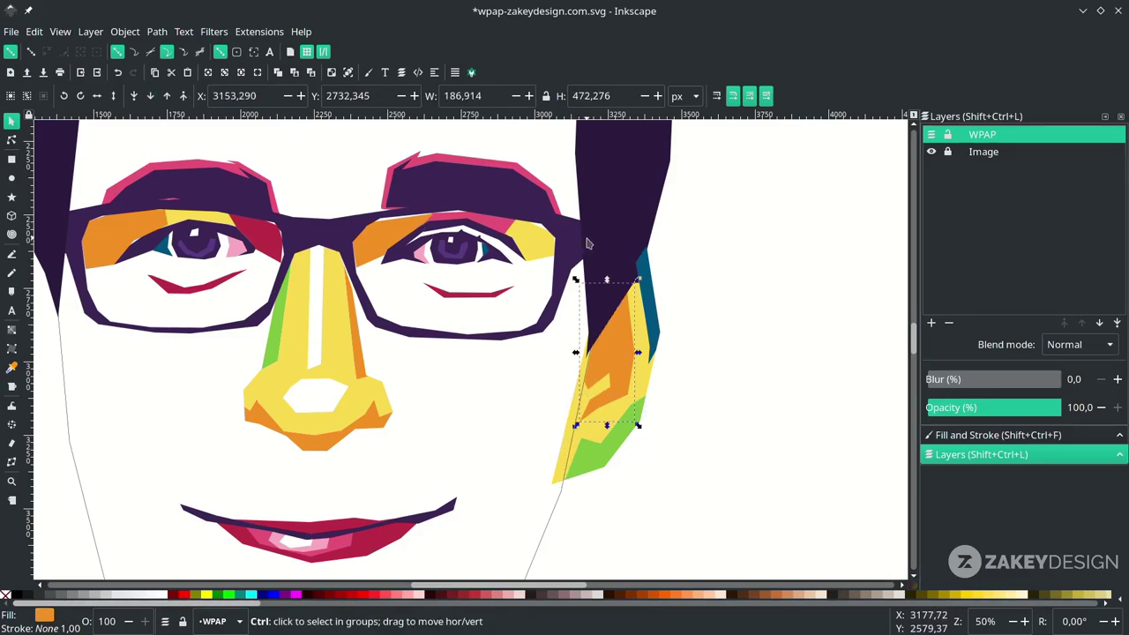
pyautogui.scroll(2, 588, 243)
pyautogui.click(709, 321)
pyautogui.hscroll(2, 708, 323)
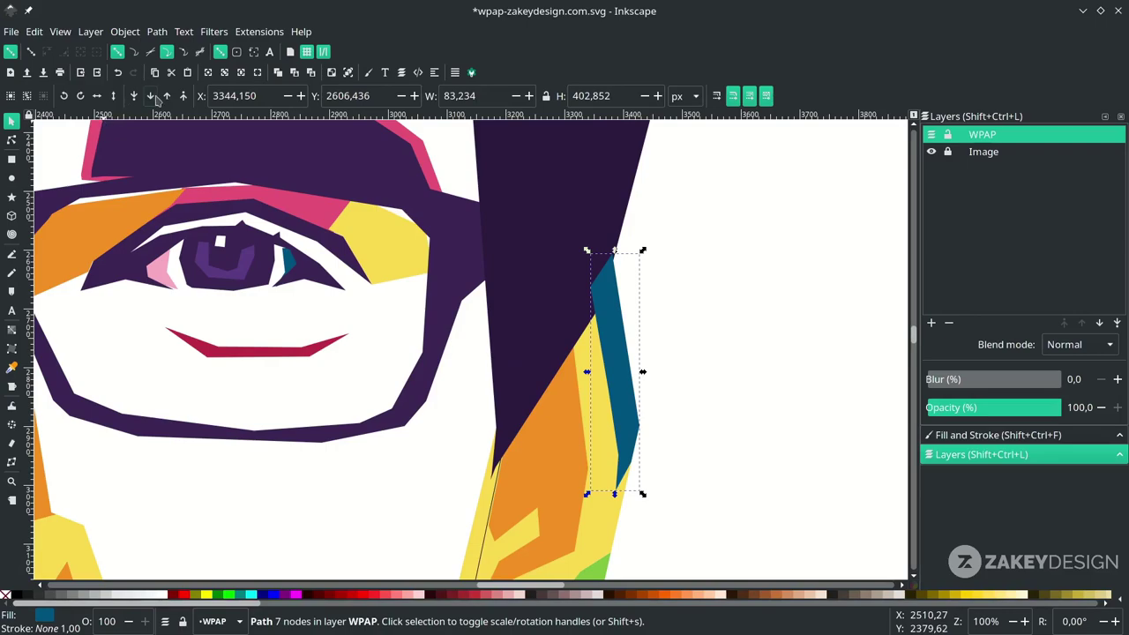
# Move the bottom tip node of the yellow right-hand ear piece onto the green earlobe's lower corner.
pyautogui.scroll(-7, 494, 370)
pyautogui.click(499, 441)
pyautogui.click(441, 451)
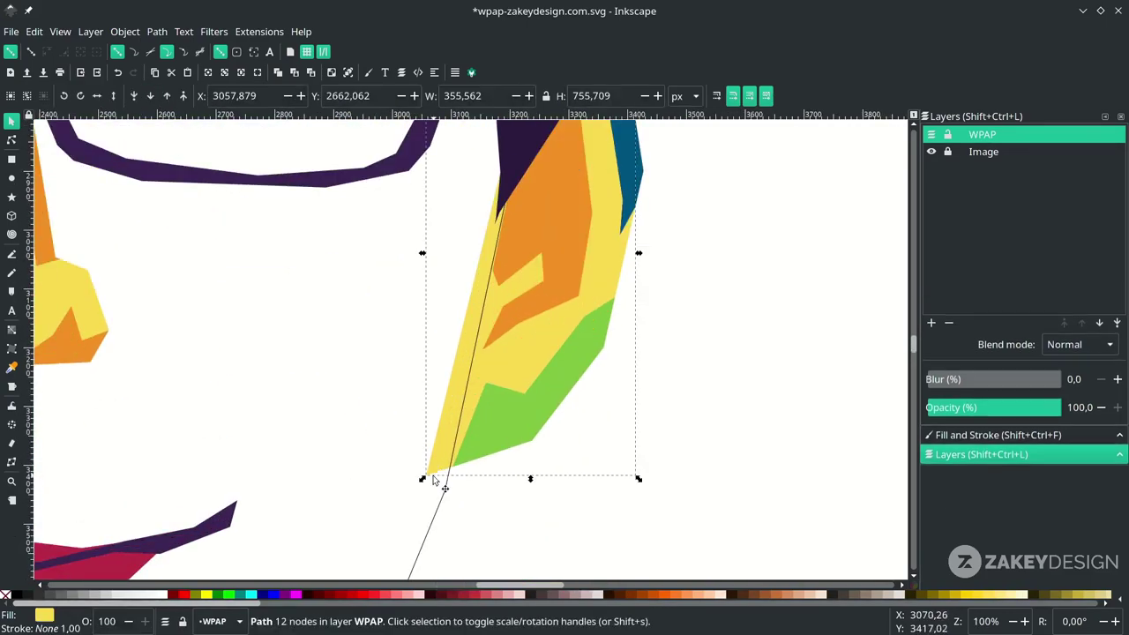
pyautogui.press('n')
pyautogui.moveTo(429, 469); pyautogui.dragTo(453, 465)
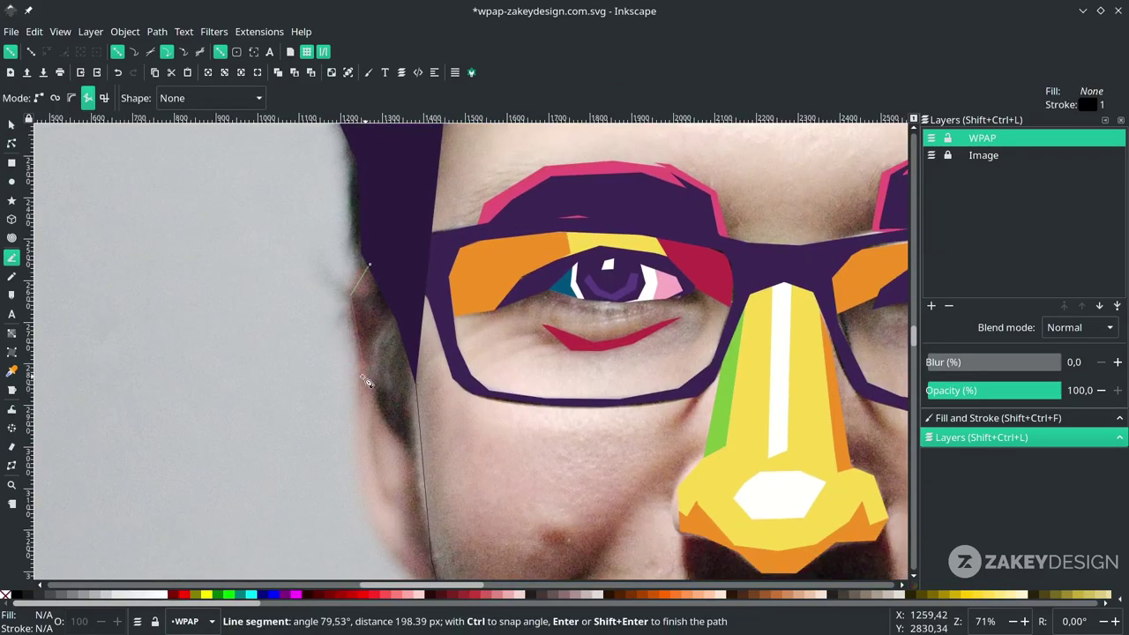
# Trace the outline of the left-hand ear over the photo as a closed straight-segment path.
pyautogui.scroll(-2, 388, 353)
pyautogui.click(362, 203)
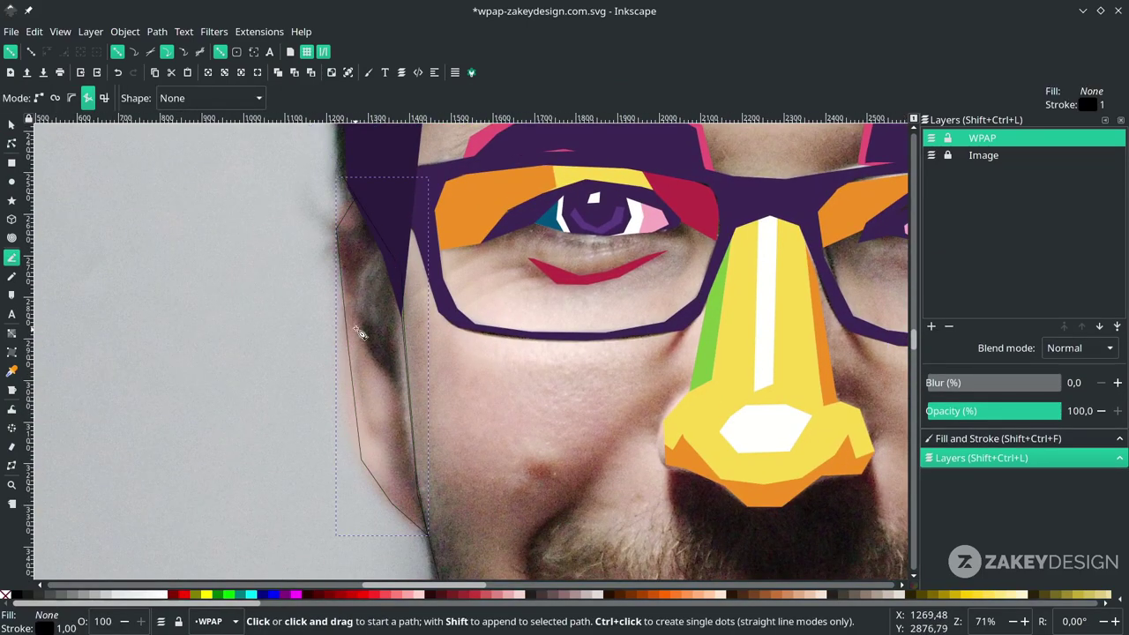
# Trace the dark hollow inside the left-hand ear as a closed shape and fill it with the hair's dark purple.
pyautogui.click(384, 237)
pyautogui.click(362, 287)
pyautogui.click(363, 334)
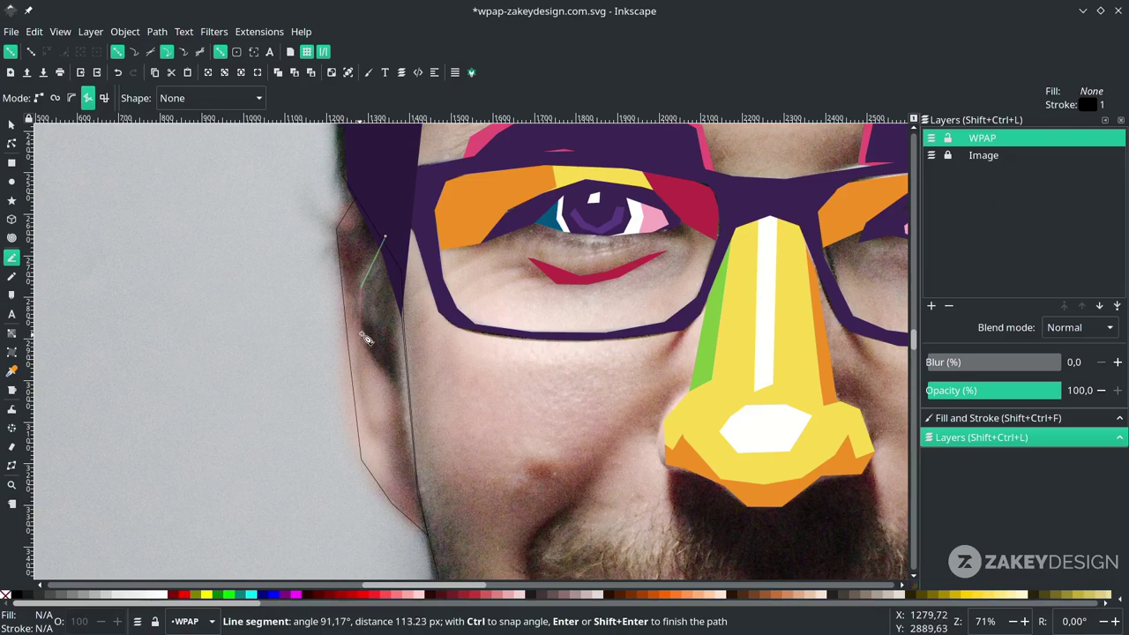
pyautogui.click(396, 379)
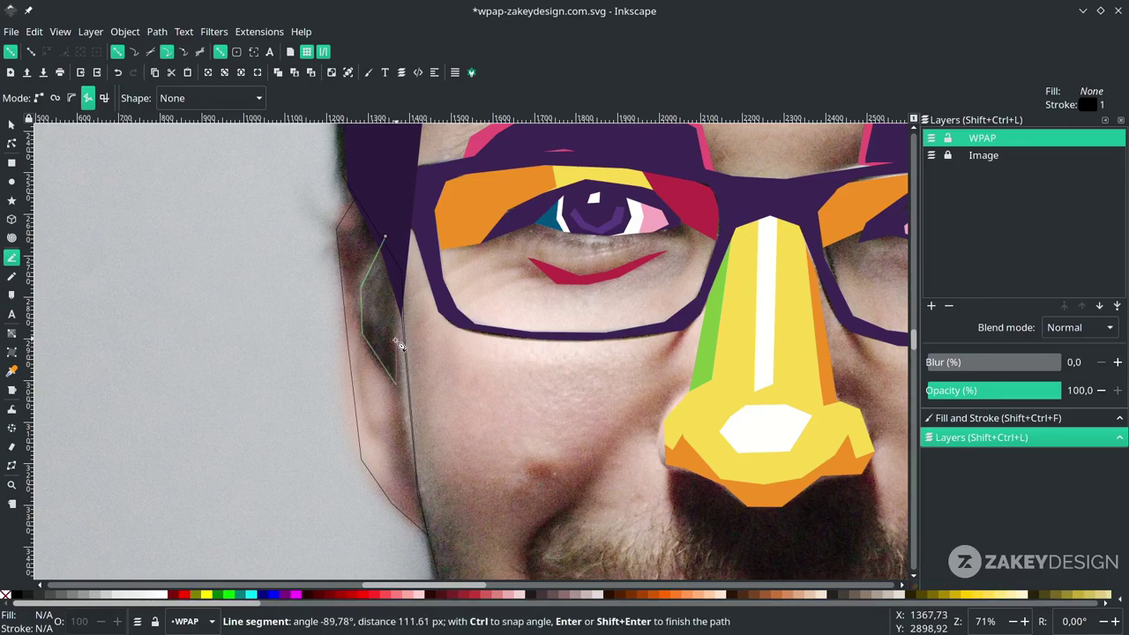
pyautogui.click(401, 317)
pyautogui.click(398, 250)
pyautogui.click(386, 238)
pyautogui.scroll(1, 385, 240)
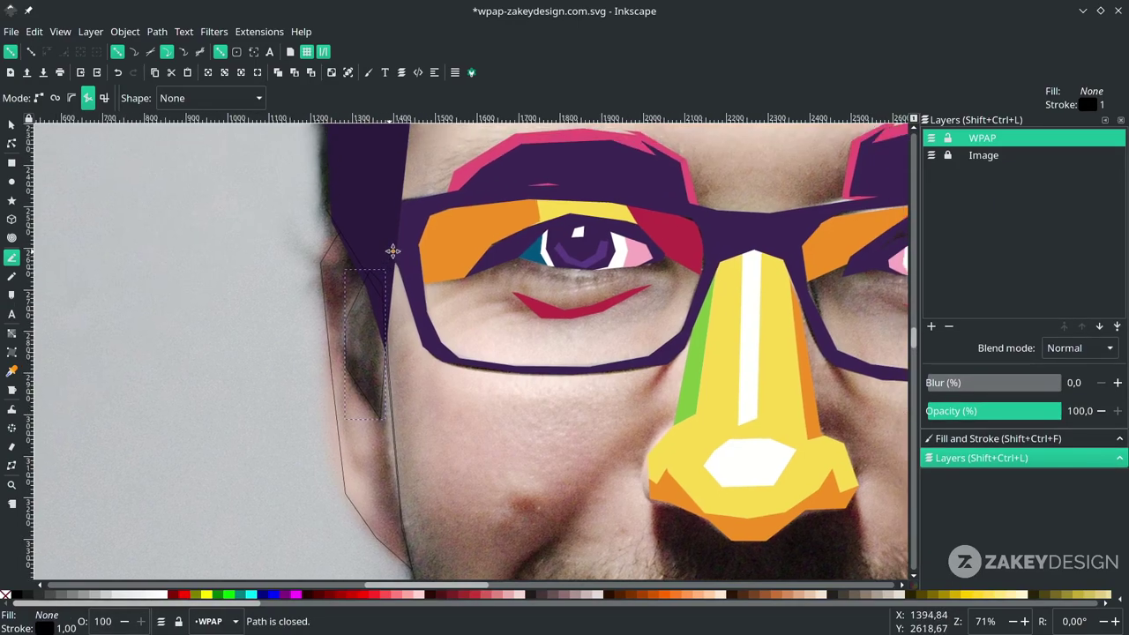
pyautogui.press('d')
pyautogui.click(391, 196)
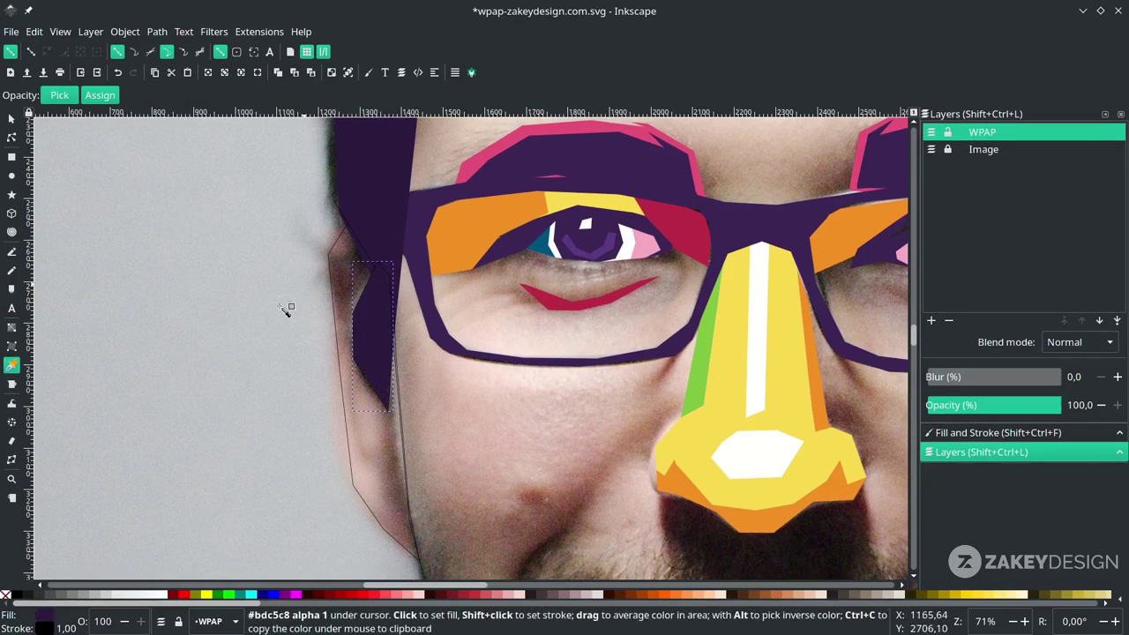
# Draw a closed outline overlapping the upper outer edge of the left-hand ear.
pyautogui.press('d')
pyautogui.scroll(1, 381, 316)
pyautogui.click(307, 286)
pyautogui.click(342, 239)
pyautogui.click(356, 239)
pyautogui.click(382, 303)
pyautogui.click(340, 415)
pyautogui.click(308, 286)
# Draw a thin closed shape along the inner edge of the left-hand earlobe and fill it pink.
pyautogui.scroll(-2, 358, 314)
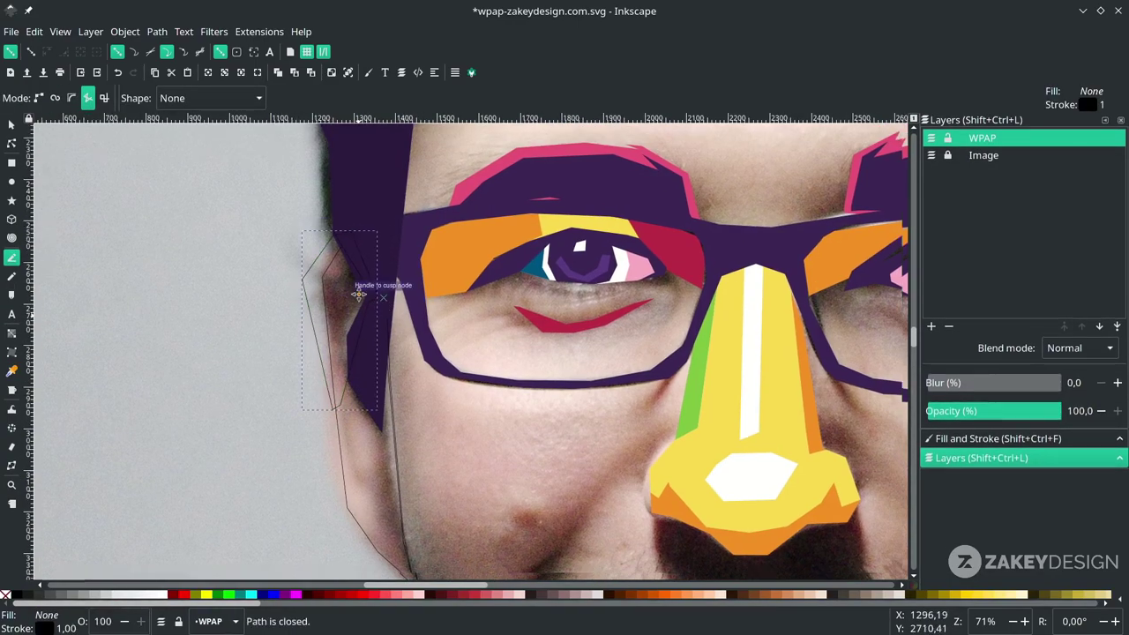
pyautogui.click(392, 377)
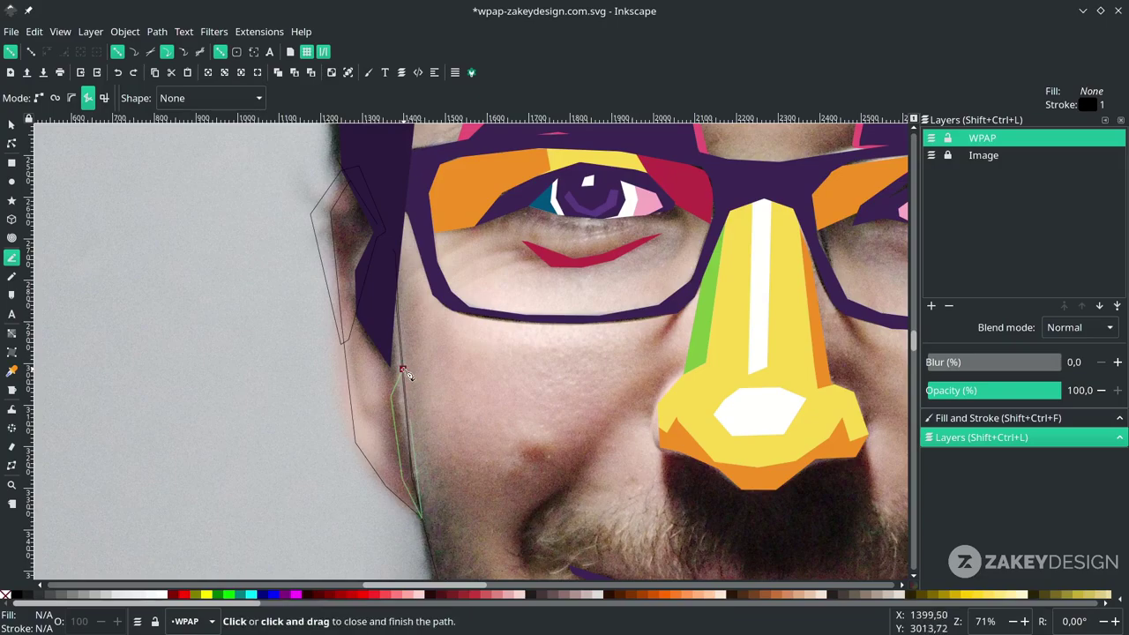
pyautogui.click(403, 369)
pyautogui.press('d')
pyautogui.scroll(-1, 403, 353)
pyautogui.click(500, 165)
# Split the left-hand ear's base path along the overlapping outline at its upper edge.
pyautogui.scroll(2, 414, 350)
pyautogui.press('s')
pyautogui.click(157, 31)
pyautogui.click(190, 174)
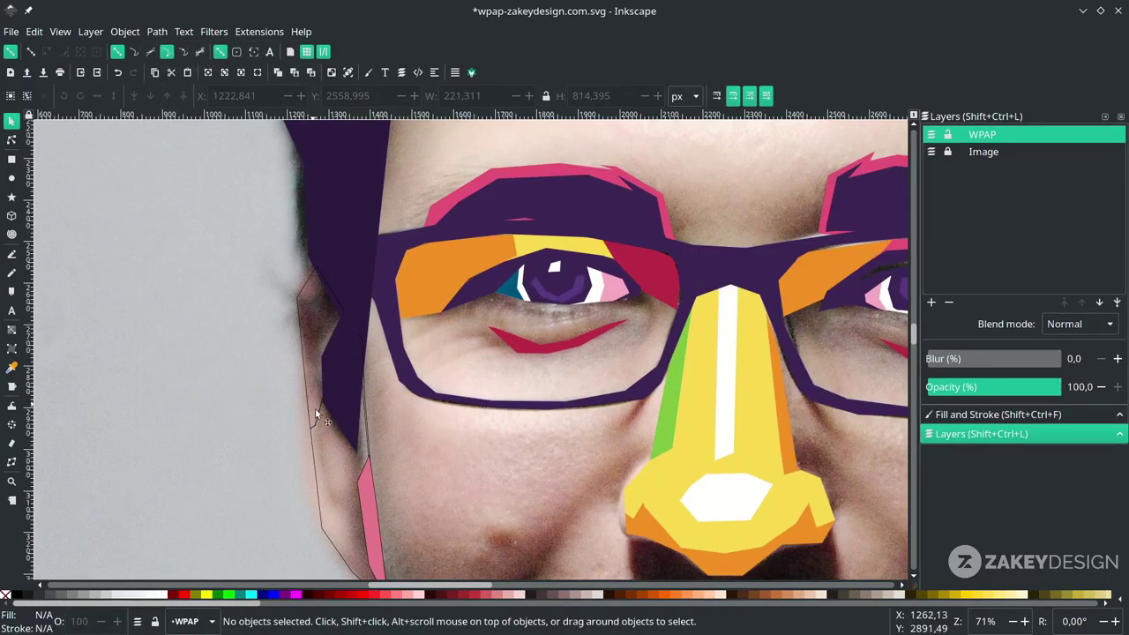
# Fill the upper outer piece of the left-hand ear with the dark blue sampled from the eye.
pyautogui.click(316, 413)
pyautogui.press('d')
pyautogui.click(485, 284)
# Fill the main piece of the left-hand ear with the yellow sampled from the opposite ear.
pyautogui.press('s')
pyautogui.click(296, 472)
pyautogui.scroll(-1, 301, 471)
pyautogui.scroll(-1, 307, 468)
pyautogui.press('d')
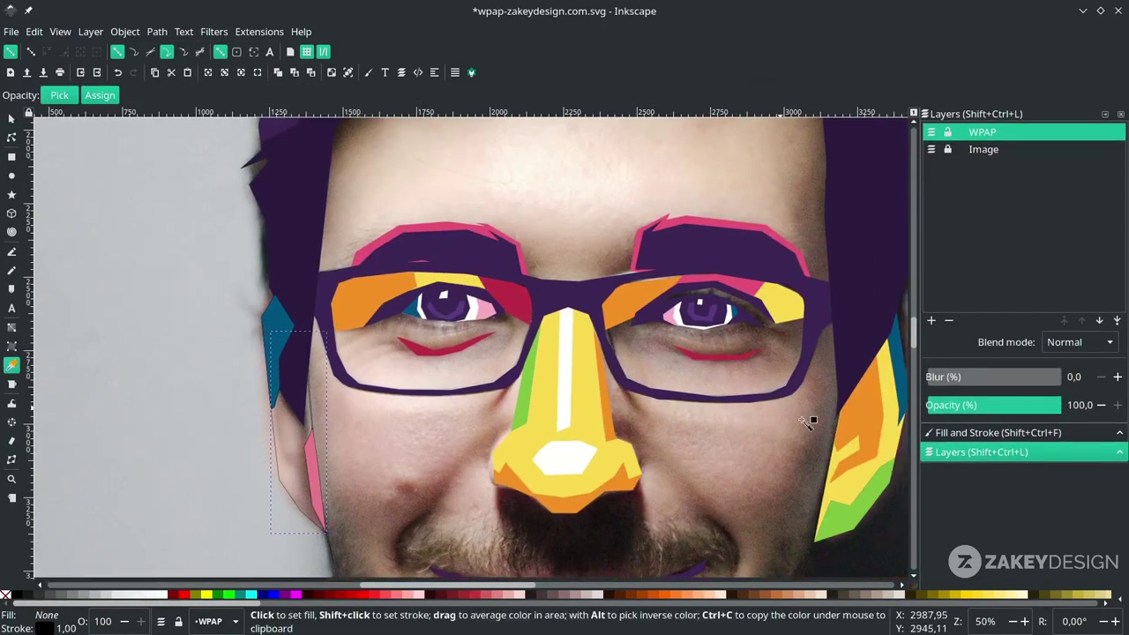
pyautogui.click(867, 468)
pyautogui.press('s')
pyautogui.click(255, 503)
# Move the nodes on the inner edge of the left-hand sideburn to cover the yellow sliver of ear beside it.
pyautogui.scroll(-1, 256, 502)
pyautogui.scroll(3, 303, 401)
pyautogui.click(279, 374)
pyautogui.press('n')
pyautogui.click(275, 442)
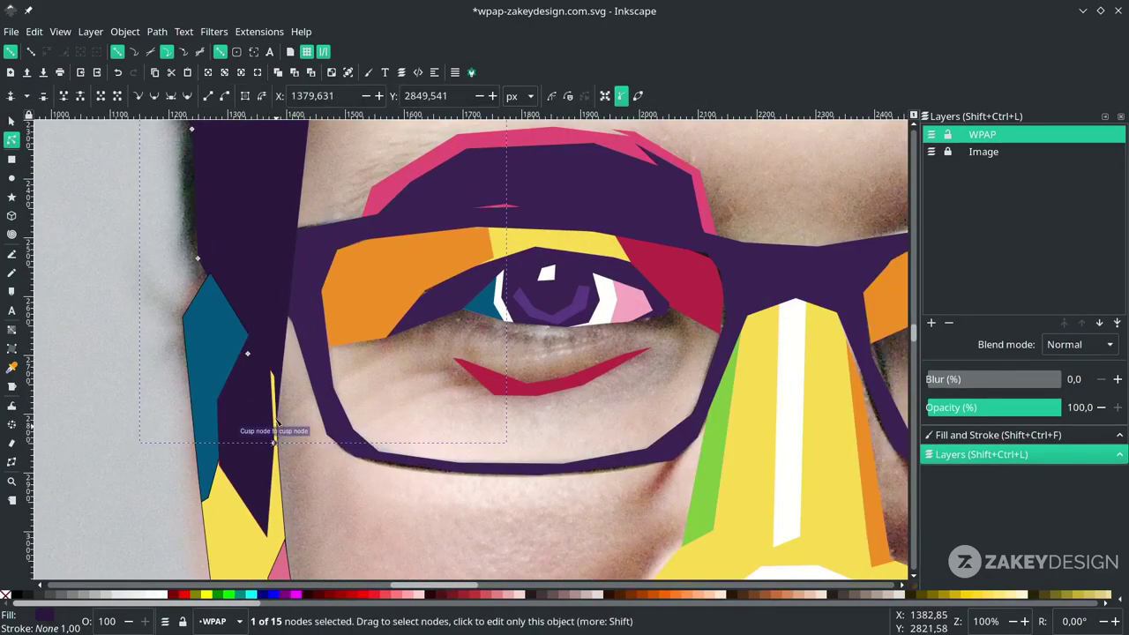
pyautogui.scroll(-3, 277, 422)
pyautogui.scroll(4, 264, 450)
pyautogui.click(295, 379)
pyautogui.moveTo(314, 302); pyautogui.dragTo(323, 304)
# Hide the Image layer and draw a four-node closed shape on the left-hand ear below the sideburn, about 117 by 345 px.
pyautogui.scroll(-4, 284, 360)
pyautogui.click(931, 152)
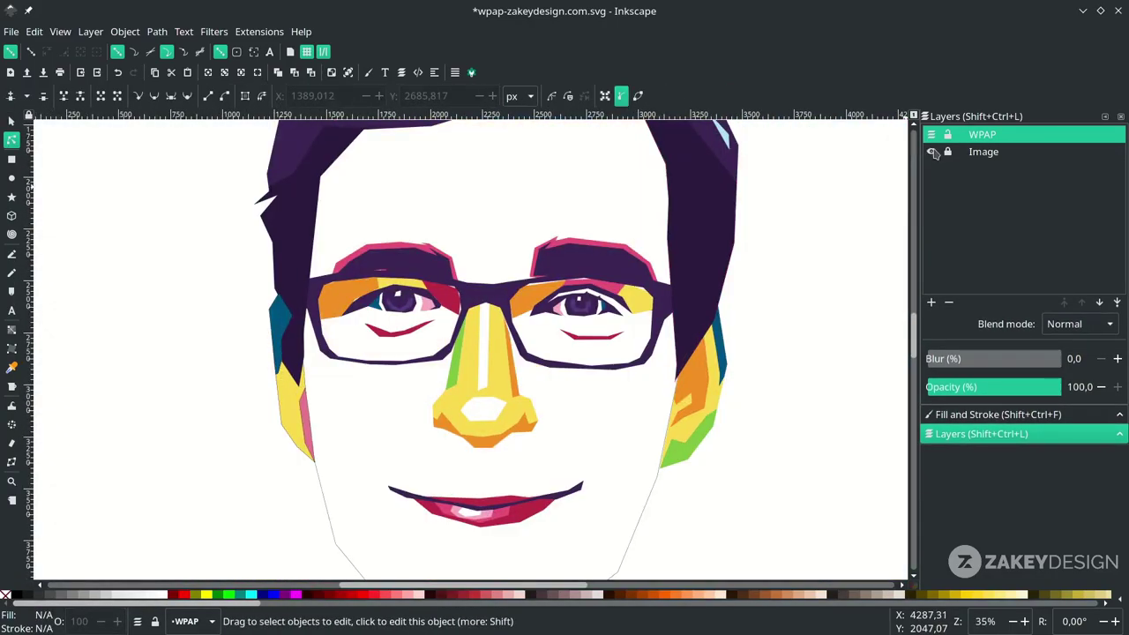
pyautogui.scroll(4, 269, 375)
pyautogui.press('b')
pyautogui.click(309, 266)
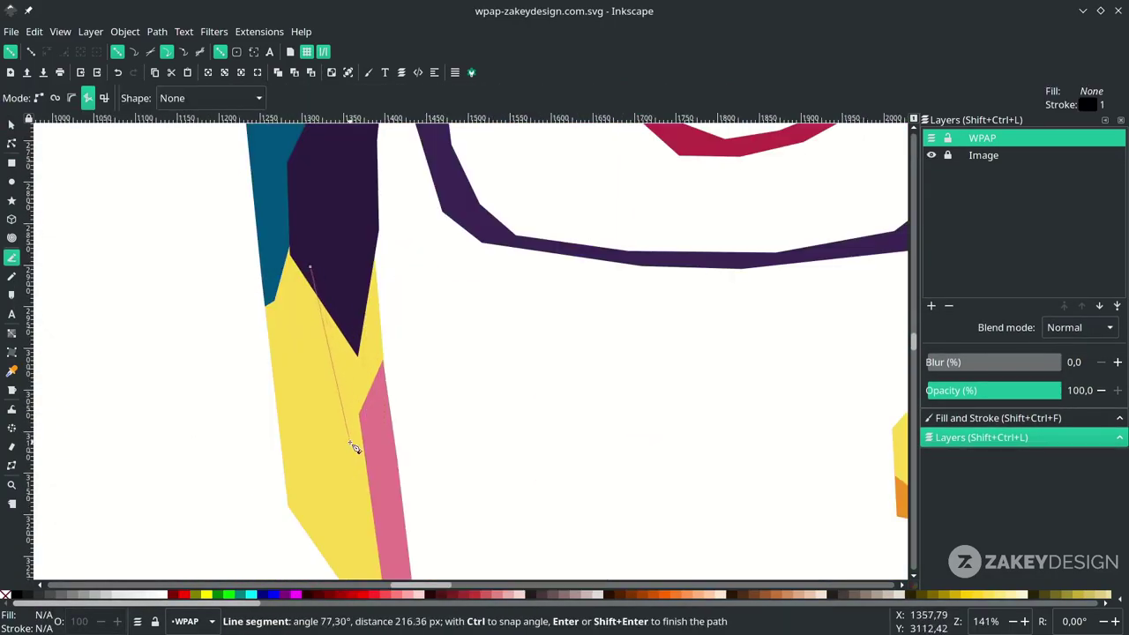
pyautogui.click(376, 528)
pyautogui.click(403, 520)
pyautogui.click(370, 244)
pyautogui.click(310, 268)
# Fill the new four-node shape on the left-hand ear with the nose's orange and lower it behind the hair.
pyautogui.scroll(-3, 216, 388)
pyautogui.press('d')
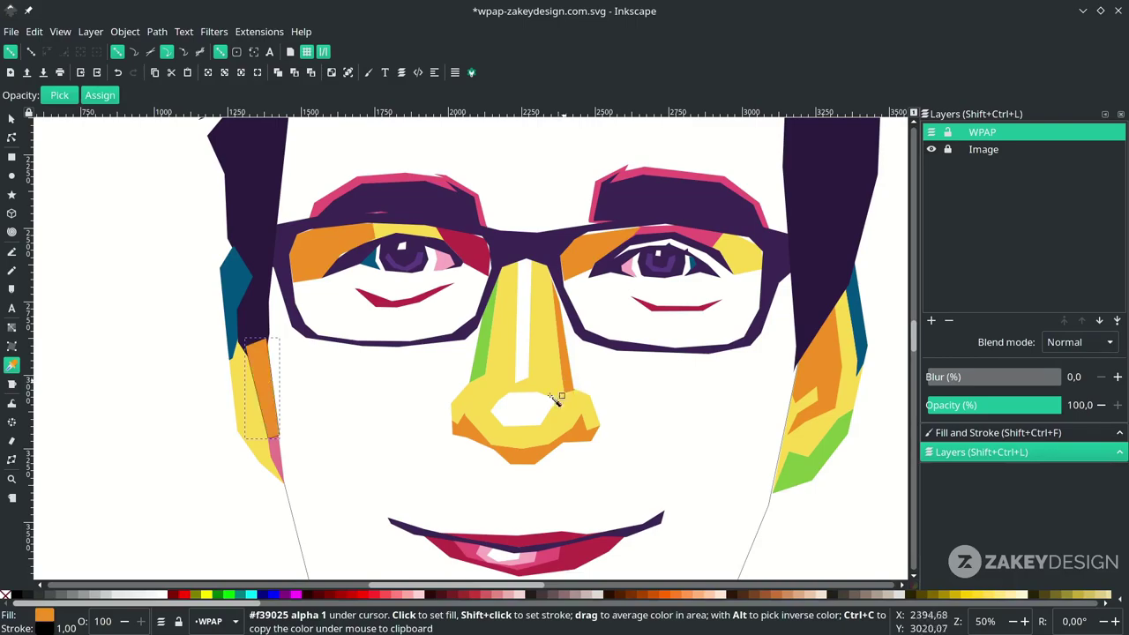
pyautogui.press('s')
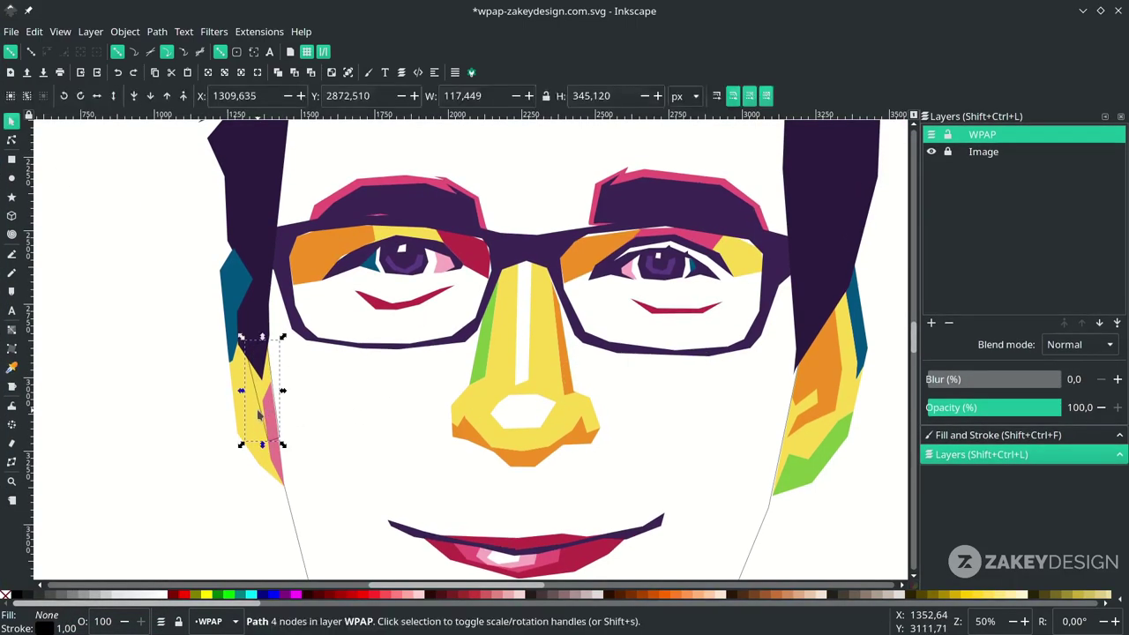
pyautogui.press('d')
pyautogui.click(567, 363)
pyautogui.press('s')
pyautogui.press('End')
pyautogui.click(199, 493)
# Draw a closed six-node facet on the left-hand side of the forehead, from hairline to outer eyebrow, about 388 by 812 px.
pyautogui.scroll(-3, 196, 467)
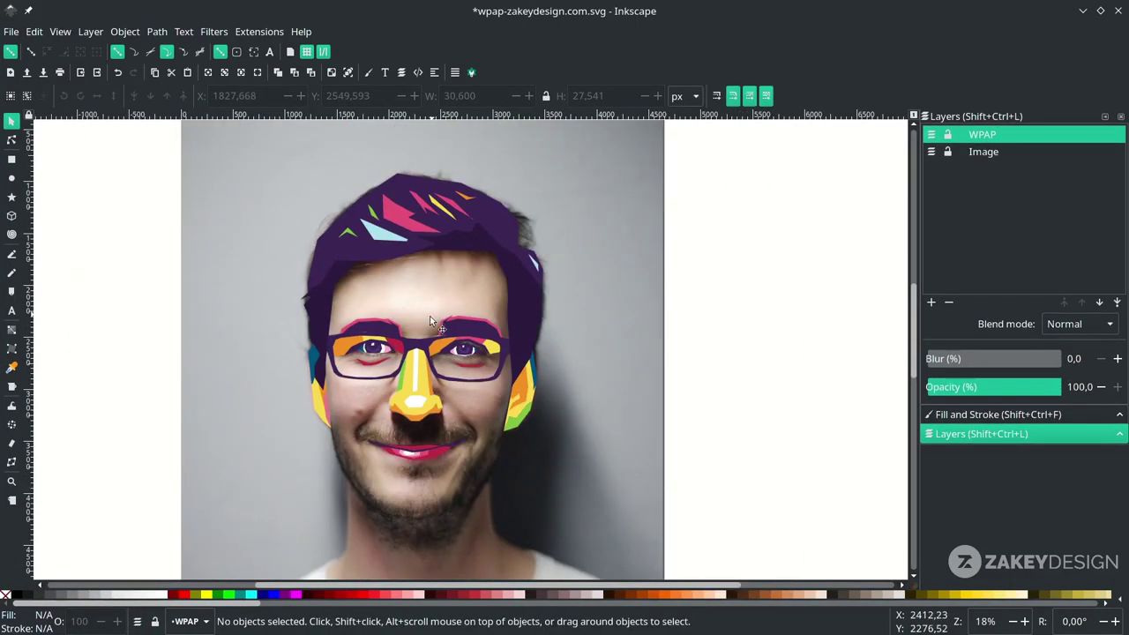
pyautogui.scroll(-1, 433, 347)
pyautogui.scroll(5, 435, 321)
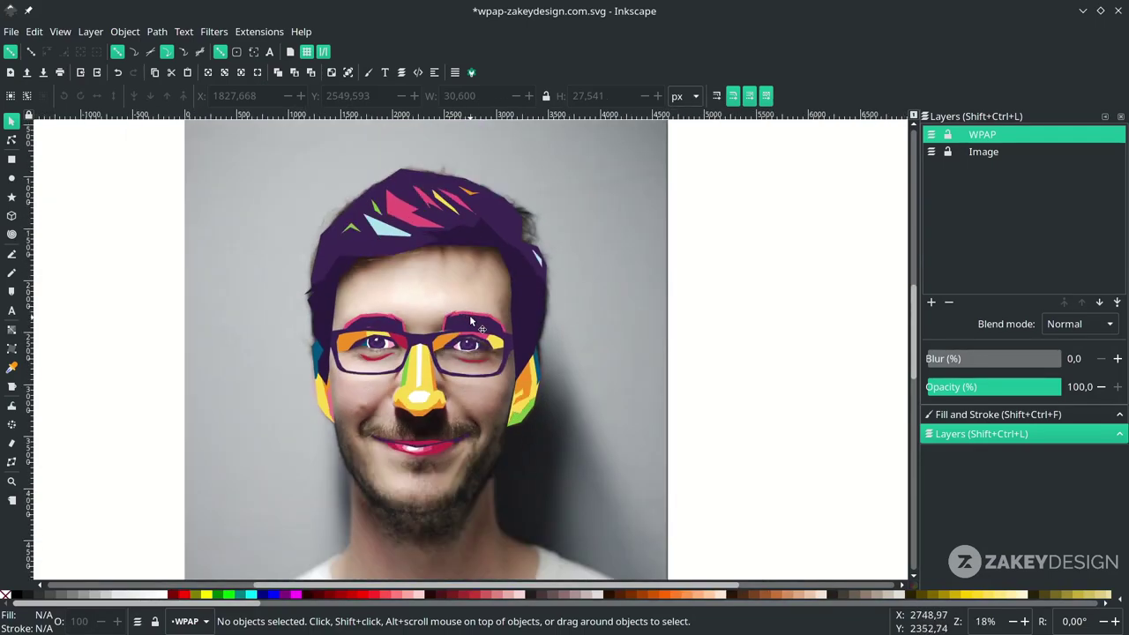
pyautogui.press('b')
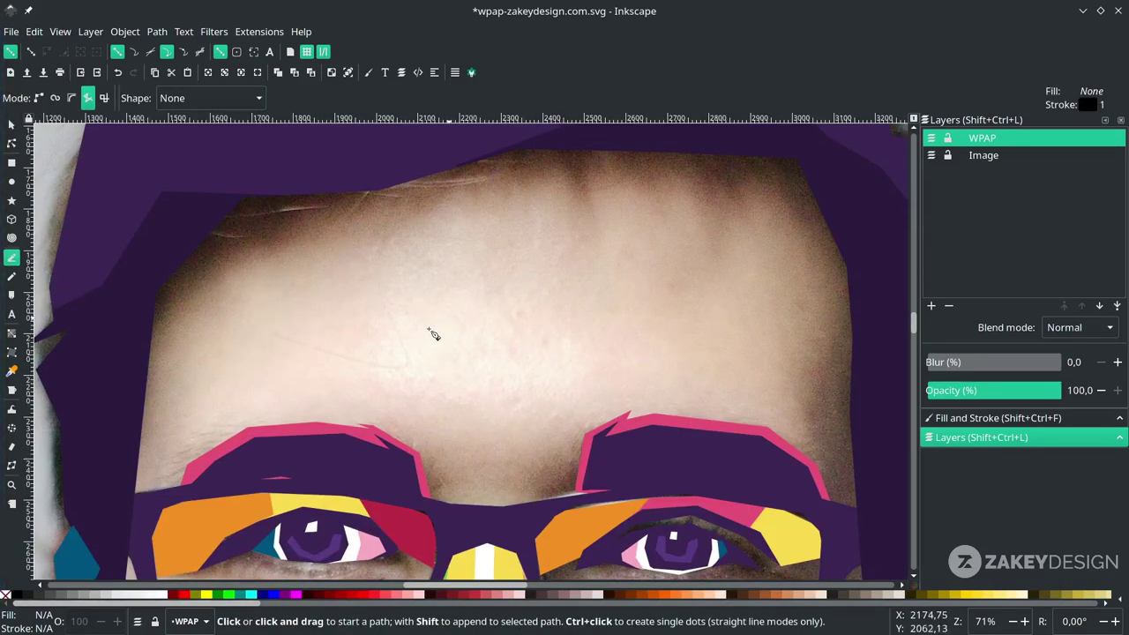
pyautogui.click(257, 189)
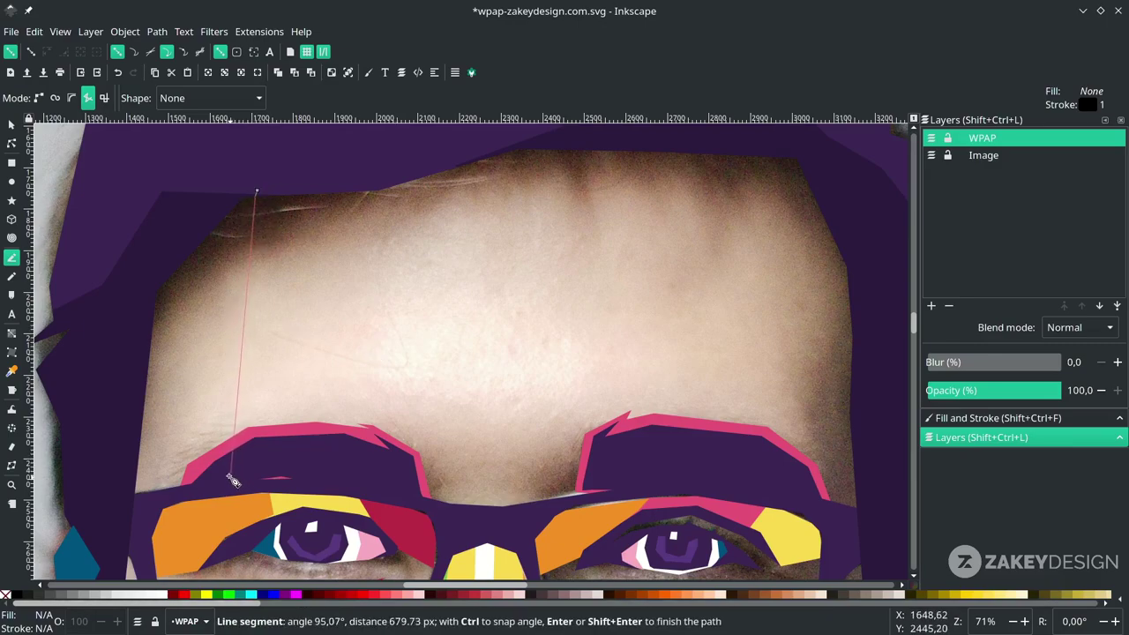
pyautogui.click(229, 485)
pyautogui.click(122, 526)
pyautogui.click(97, 474)
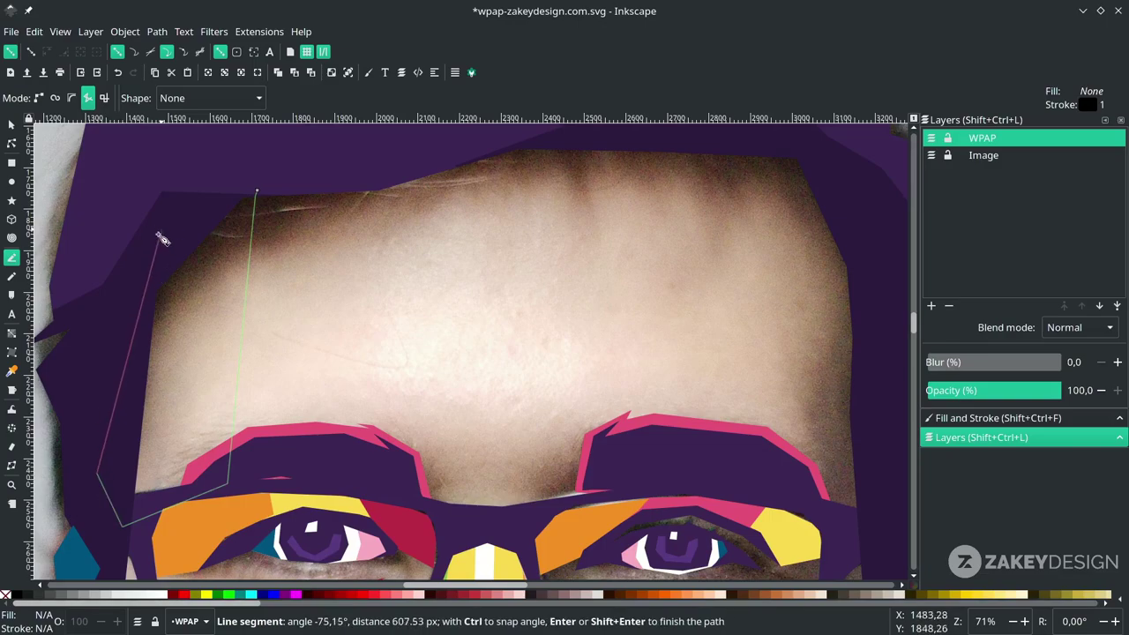
pyautogui.click(256, 191)
# Draw a tall closed facet along the right-hand side of the forehead, from the hairline past the outer eyebrow and out under the hair.
pyautogui.hscroll(6, 479, 151)
pyautogui.click(476, 152)
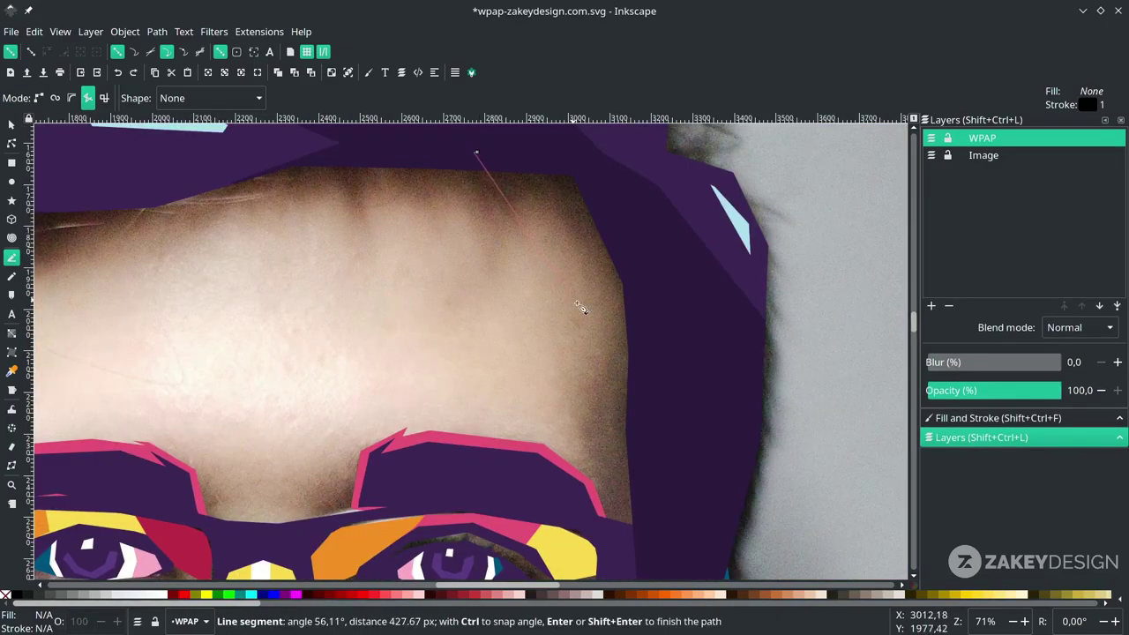
pyautogui.click(584, 348)
pyautogui.click(534, 511)
pyautogui.click(638, 549)
pyautogui.click(672, 358)
pyautogui.click(634, 203)
pyautogui.click(557, 146)
pyautogui.click(477, 152)
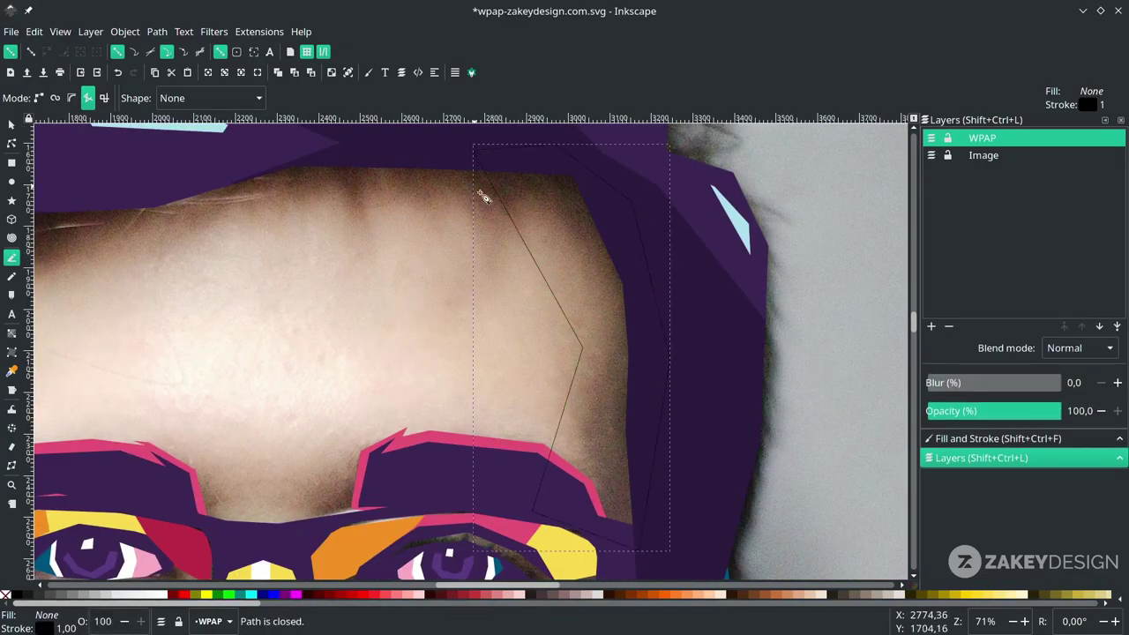
# Draw a closed 13-node band across the upper forehead, overlapping the hair on both sides, about 1984 by 764 px.
pyautogui.hscroll(-4, 484, 195)
pyautogui.click(806, 396)
pyautogui.click(867, 352)
pyautogui.click(802, 192)
pyautogui.click(650, 133)
pyautogui.click(431, 165)
pyautogui.click(48, 359)
pyautogui.click(70, 446)
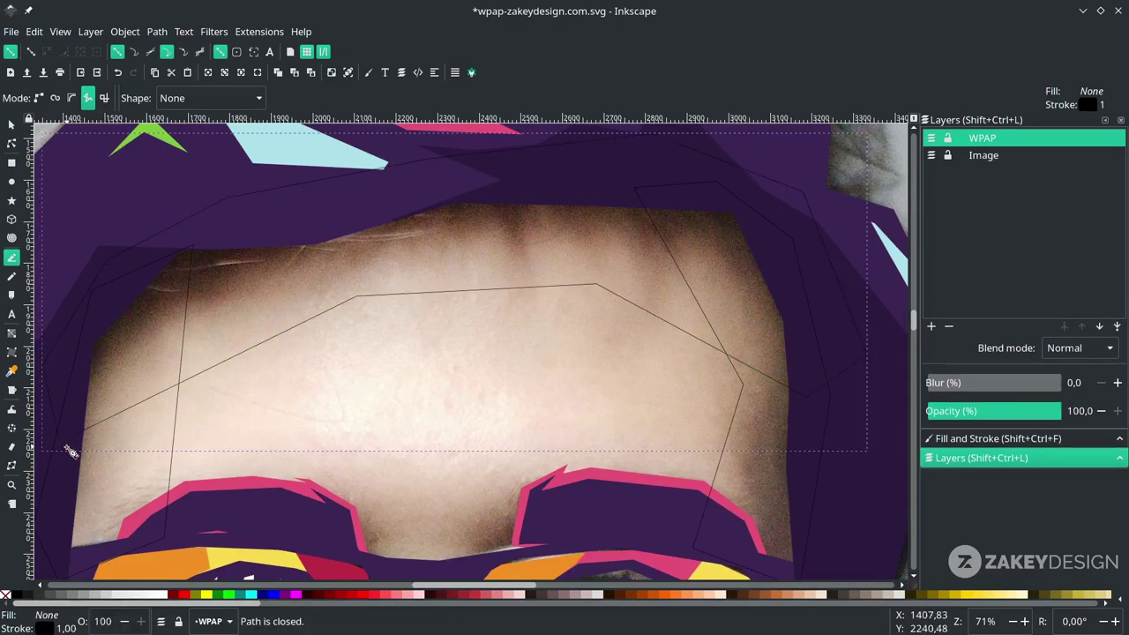
# Draw two closed inner forehead facets, one above the left-hand eyebrow and one above the right-hand eyebrow.
pyautogui.scroll(-3, 284, 450)
pyautogui.click(272, 212)
pyautogui.click(277, 375)
pyautogui.click(158, 398)
pyautogui.click(180, 224)
pyautogui.click(272, 211)
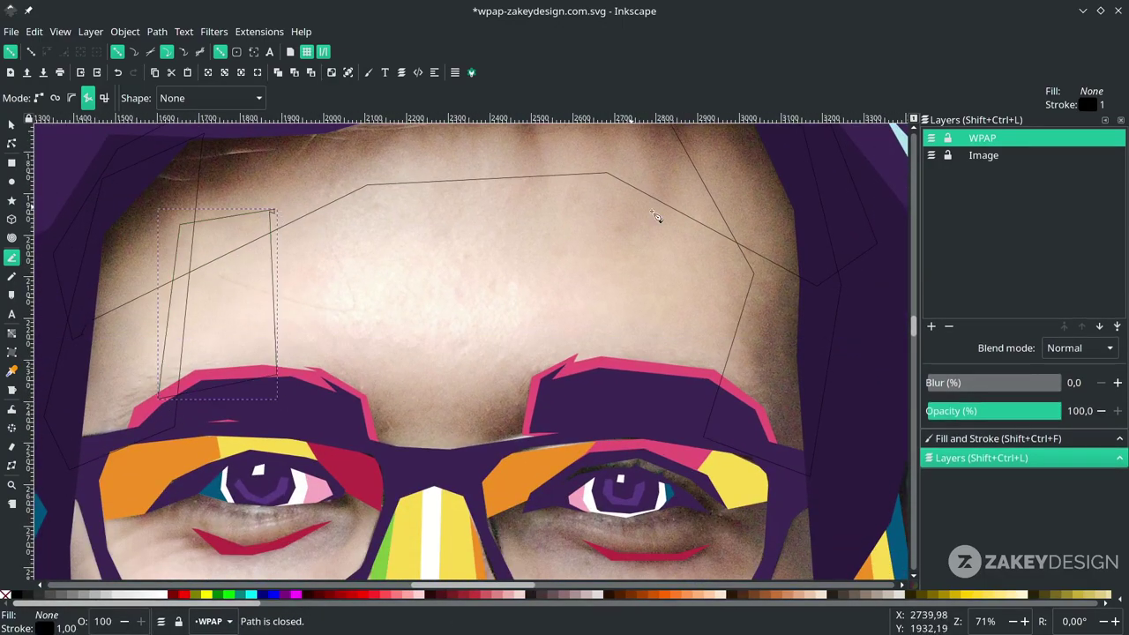
pyautogui.click(621, 154)
pyautogui.click(620, 390)
pyautogui.click(737, 414)
# Draw a 15-node lower forehead band, about 1419 by 462 px, and an eight-node shape between the eyebrows, about 522 by 192 px.
pyautogui.click(262, 376)
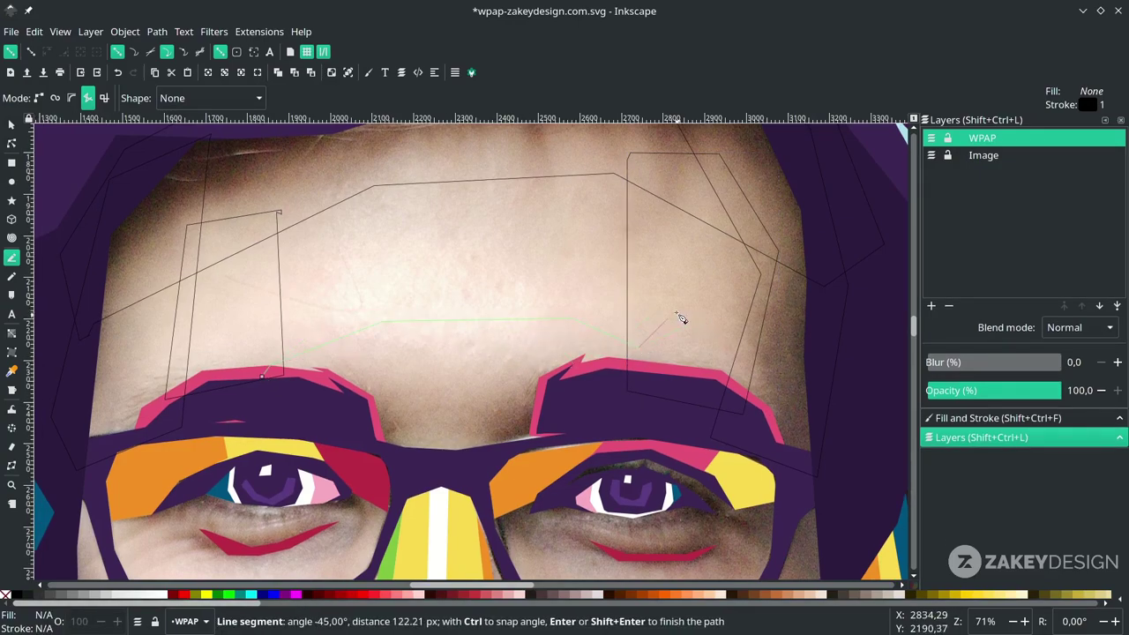
pyautogui.click(355, 377)
pyautogui.scroll(-2, 450, 324)
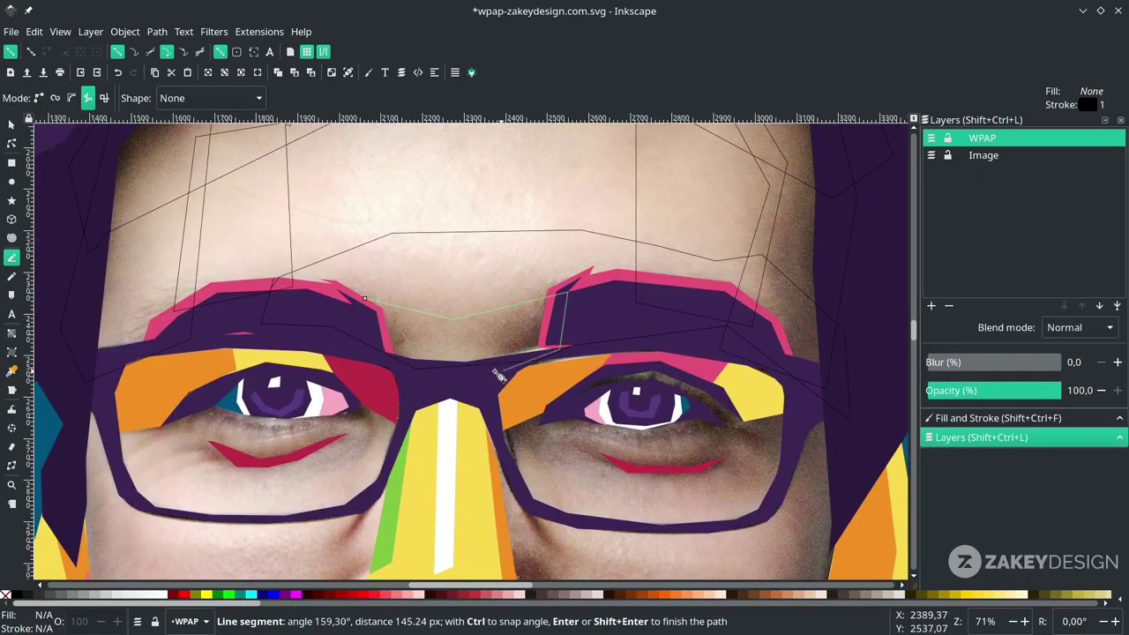
pyautogui.click(494, 372)
pyautogui.click(365, 299)
pyautogui.press('Escape')
# Hide the Image layer and fill the upper forehead band with the palette yellow fbda52ff.
pyautogui.press('d')
pyautogui.scroll(-4, 491, 365)
pyautogui.scroll(6, 494, 370)
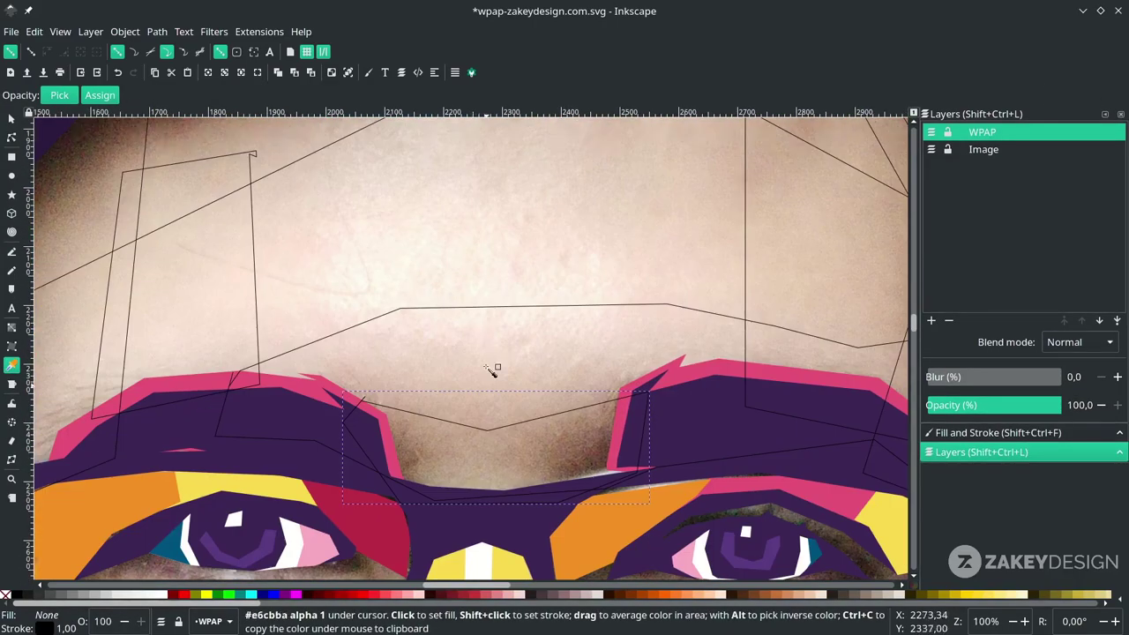
pyautogui.scroll(1, 503, 320)
pyautogui.scroll(-2, 507, 322)
pyautogui.scroll(-3, 511, 322)
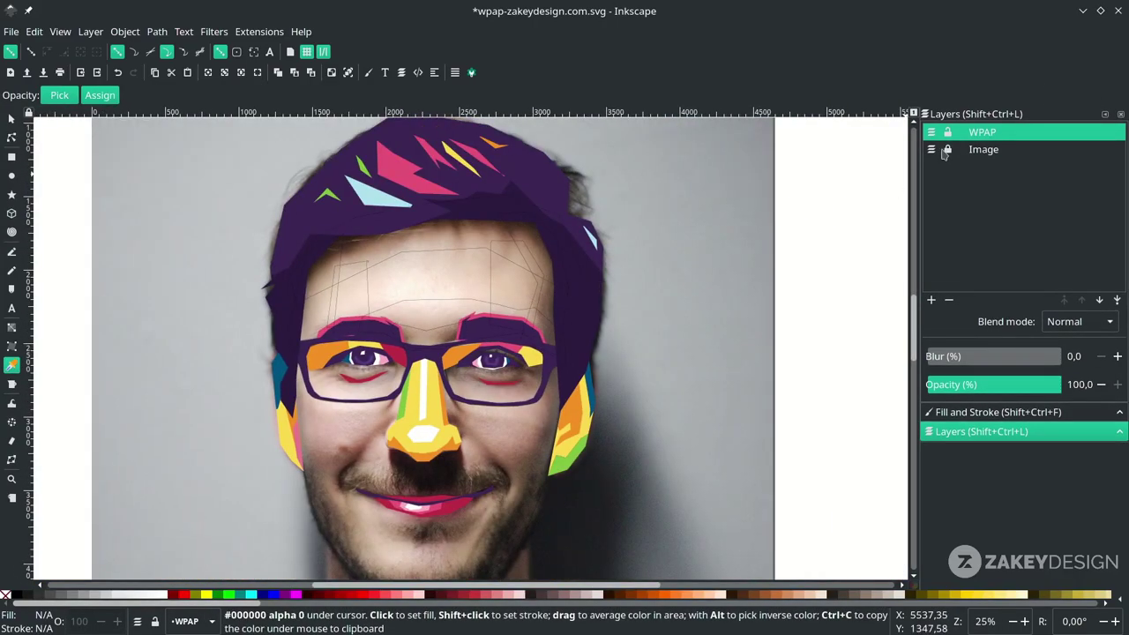
pyautogui.click(931, 150)
pyautogui.press('s')
pyautogui.click(511, 378)
pyautogui.press('d')
pyautogui.click(491, 154)
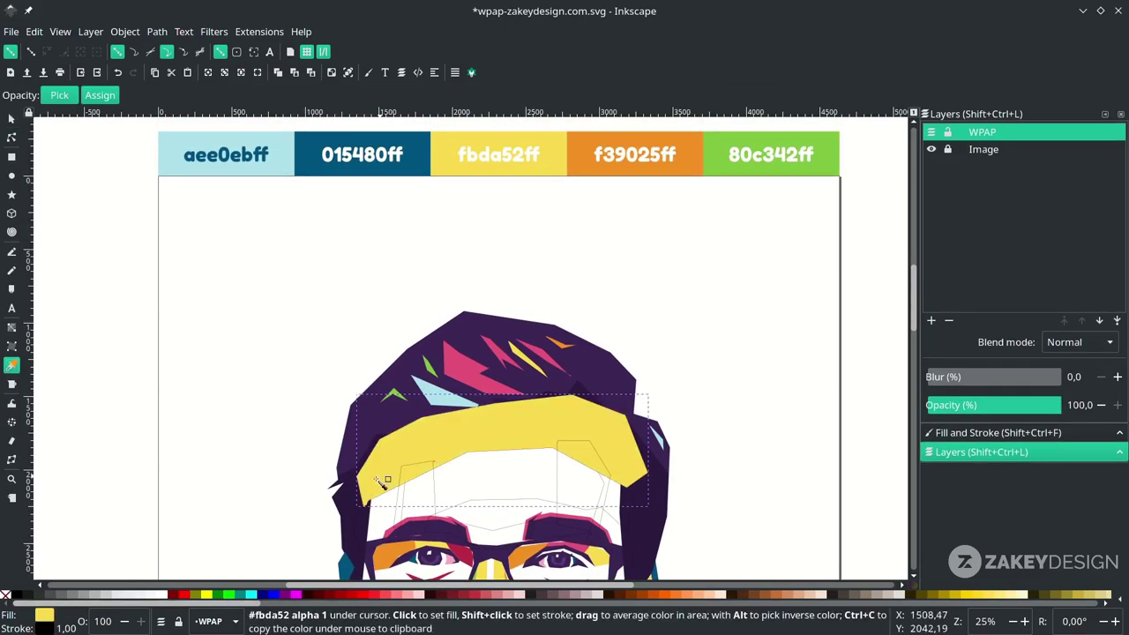
# Fill the tall facet on the left-hand side of the forehead with the orange sampled from the portrait.
pyautogui.press('s')
pyautogui.scroll(2, 395, 494)
pyautogui.click(412, 500)
pyautogui.click(414, 498)
pyautogui.press('d')
pyautogui.scroll(-2, 411, 498)
pyautogui.click(535, 551)
# Lower the yellow forehead band below the orange side facet and the hair, and lower the orange facet behind the hair.
pyautogui.scroll(2, 594, 496)
pyautogui.press('s')
pyautogui.click(387, 318)
pyautogui.hscroll(-1, 387, 324)
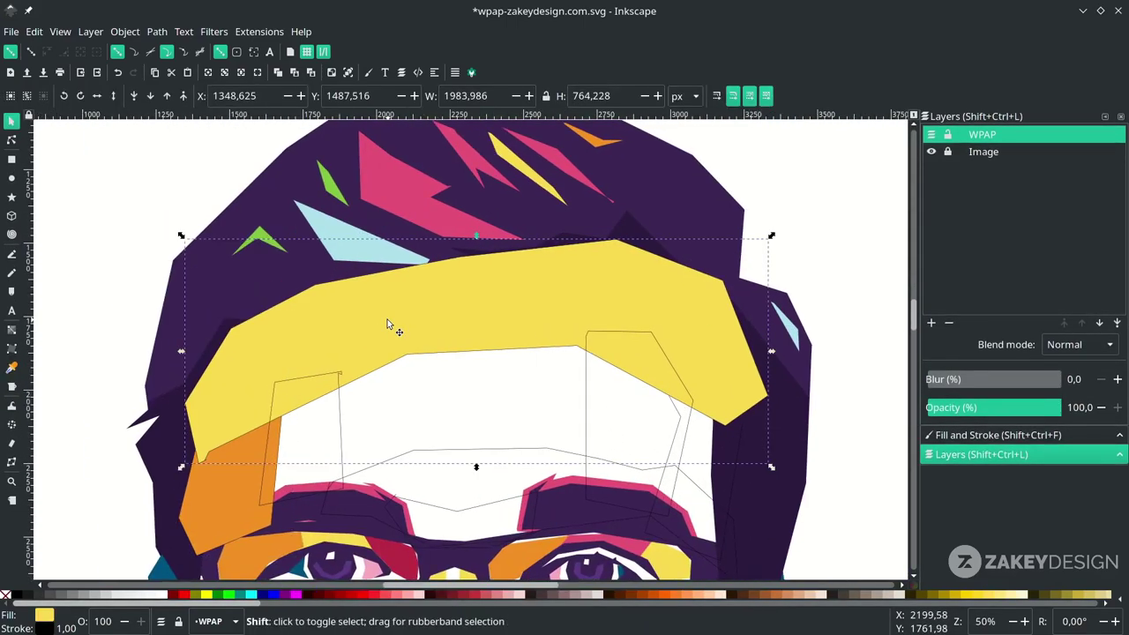
pyautogui.click(151, 97)
pyautogui.click(151, 97)
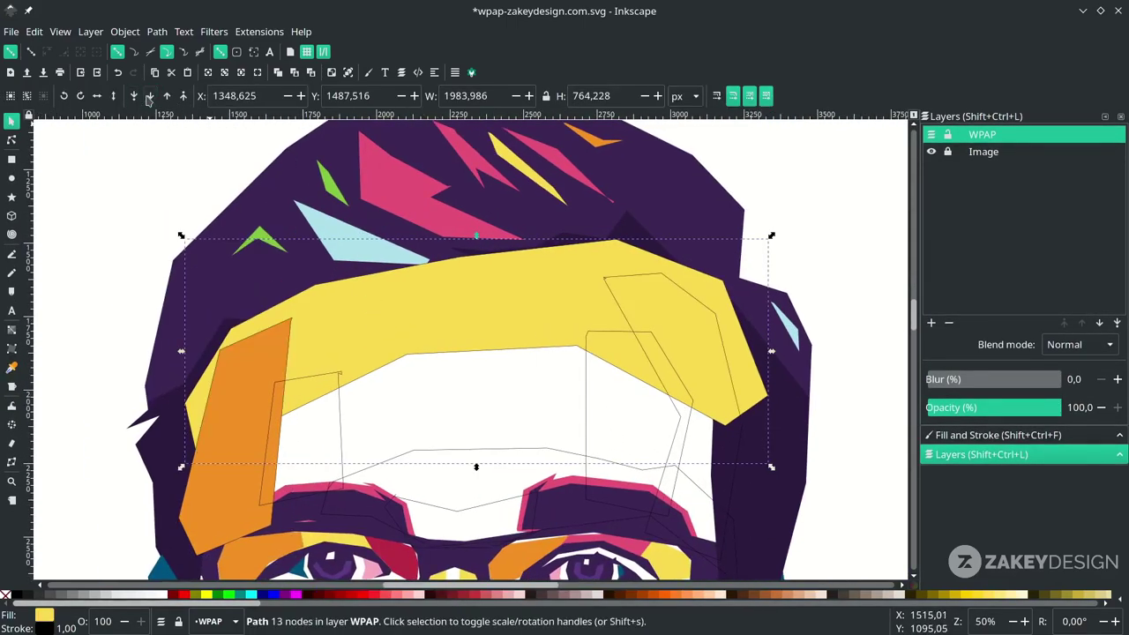
pyautogui.click(150, 97)
pyautogui.click(149, 97)
pyautogui.click(150, 97)
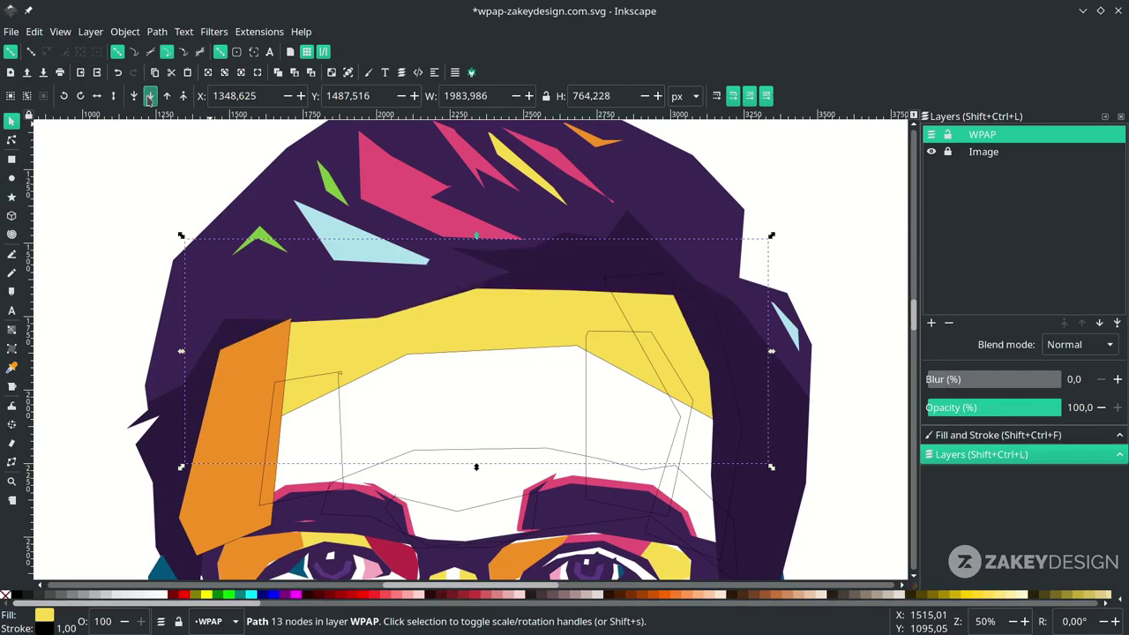
pyautogui.click(280, 372)
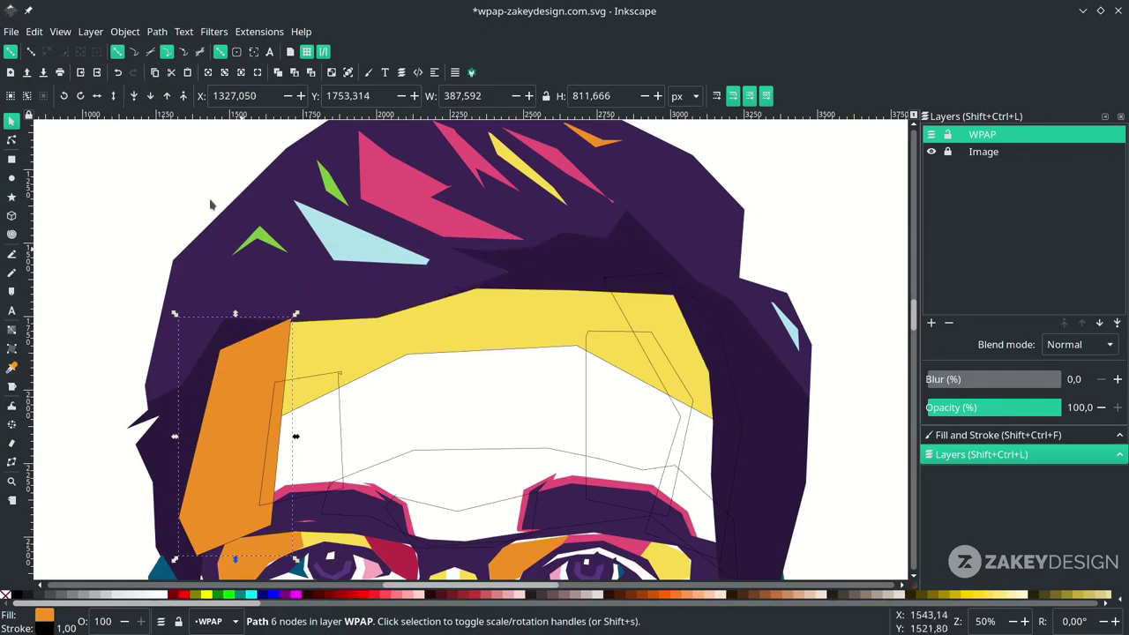
pyautogui.click(151, 97)
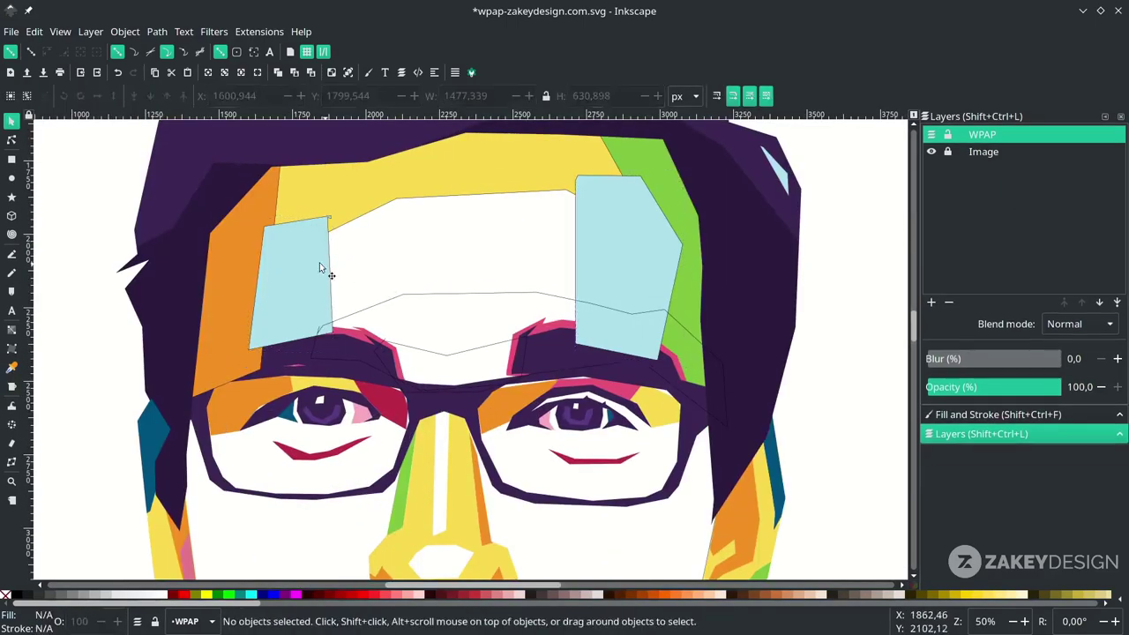
# Lower the light-blue forehead facet and the pink lower forehead band behind the eyebrows and glasses.
pyautogui.click(319, 262)
pyautogui.press('Tab')
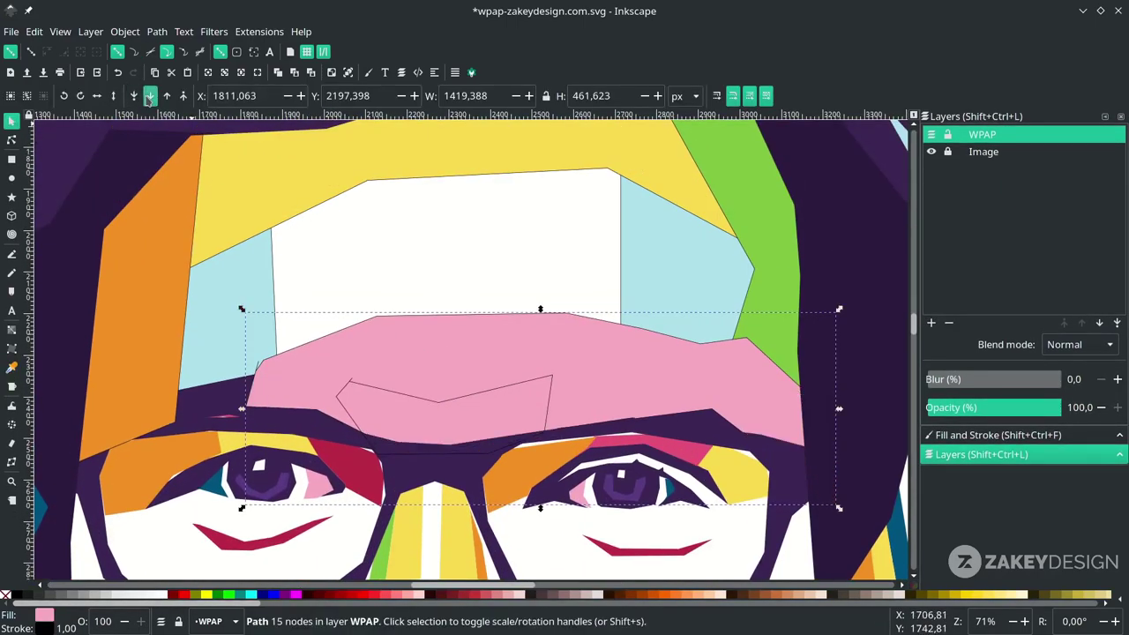
pyautogui.click(151, 95)
pyautogui.click(151, 95)
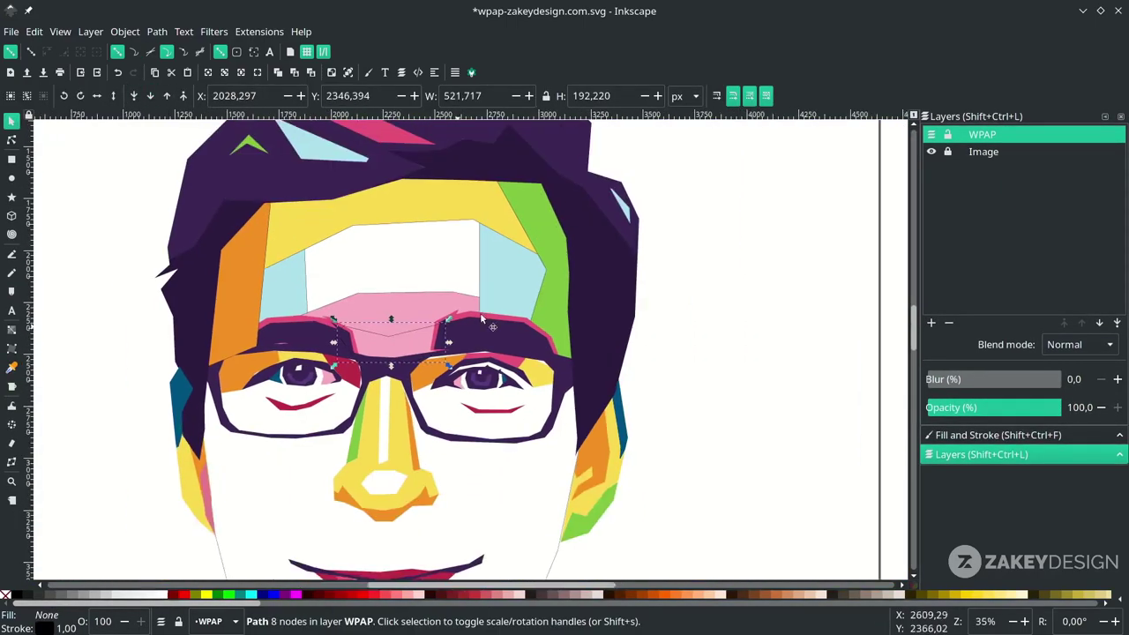
# Reshape the pink band and the light-blue facets by their nodes so the edges around the white forehead area slant.
pyautogui.scroll(2, 480, 312)
pyautogui.click(364, 328)
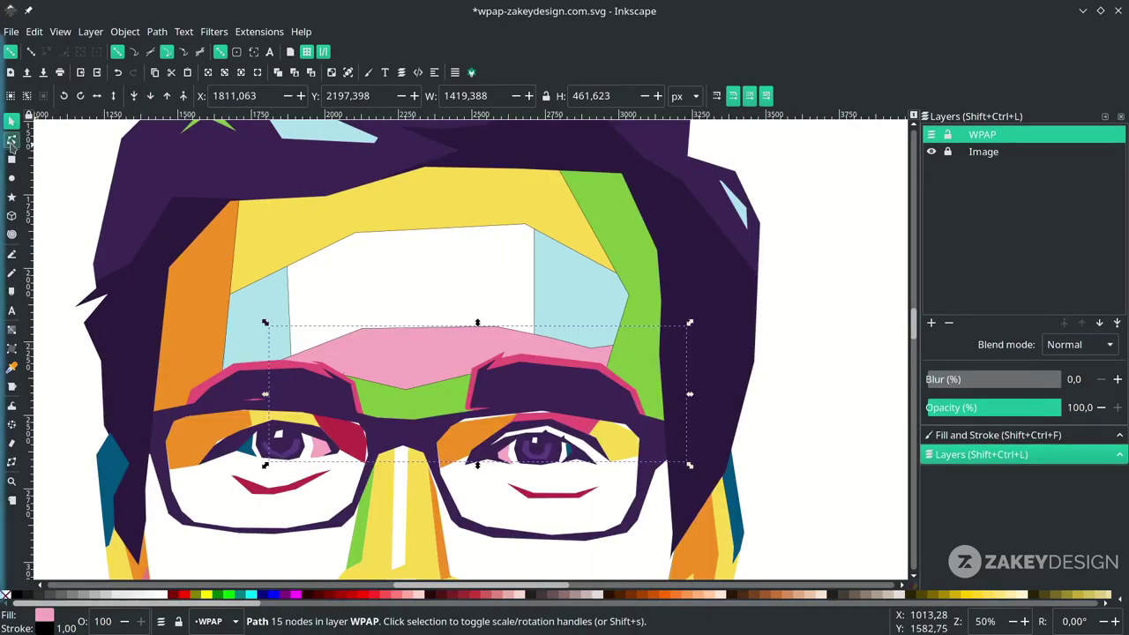
pyautogui.click(11, 141)
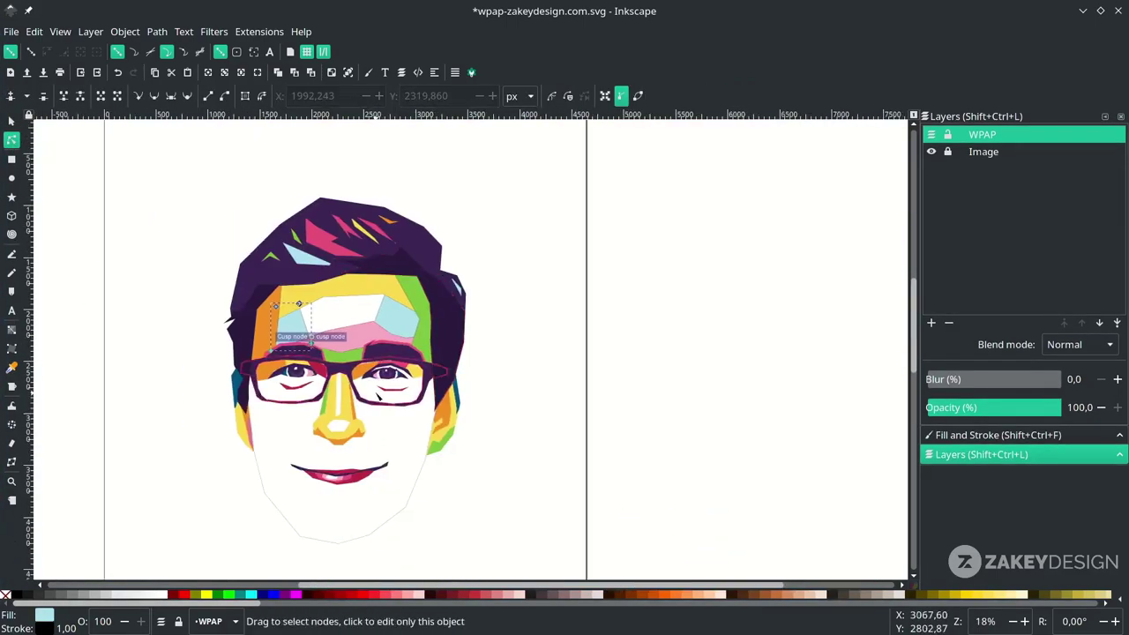
pyautogui.click(230, 248)
# Remove the stroke from all the coloured portrait shapes, excluding the face outline.
pyautogui.scroll(-1, 229, 248)
pyautogui.scroll(1, 229, 248)
pyautogui.scroll(-1, 183, 214)
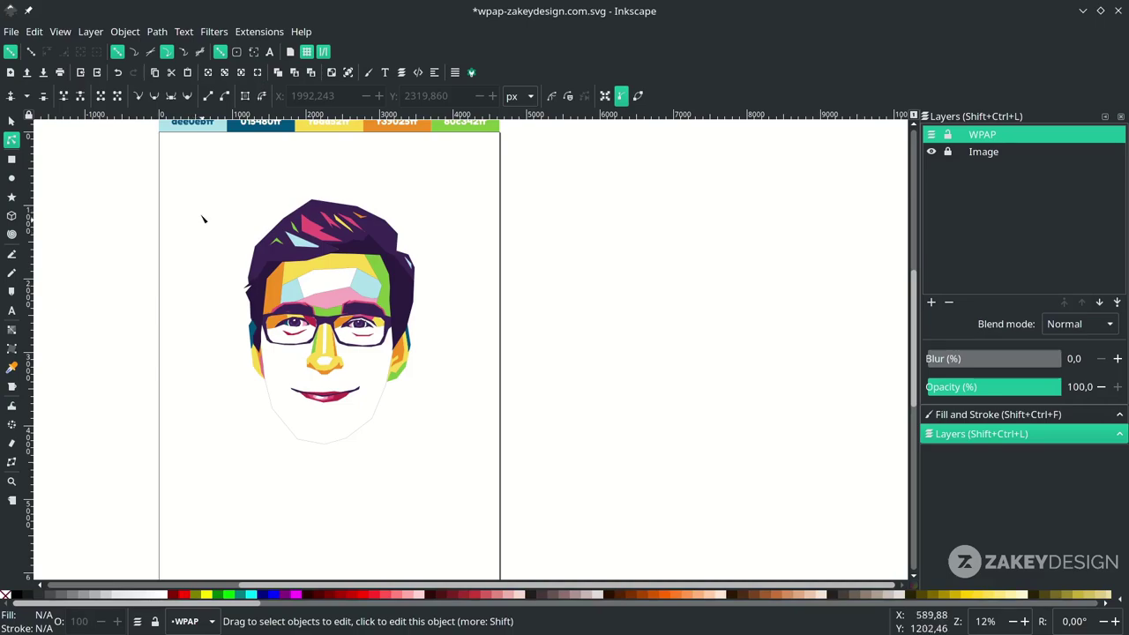
pyautogui.moveTo(419, 335); pyautogui.dragTo(481, 411)
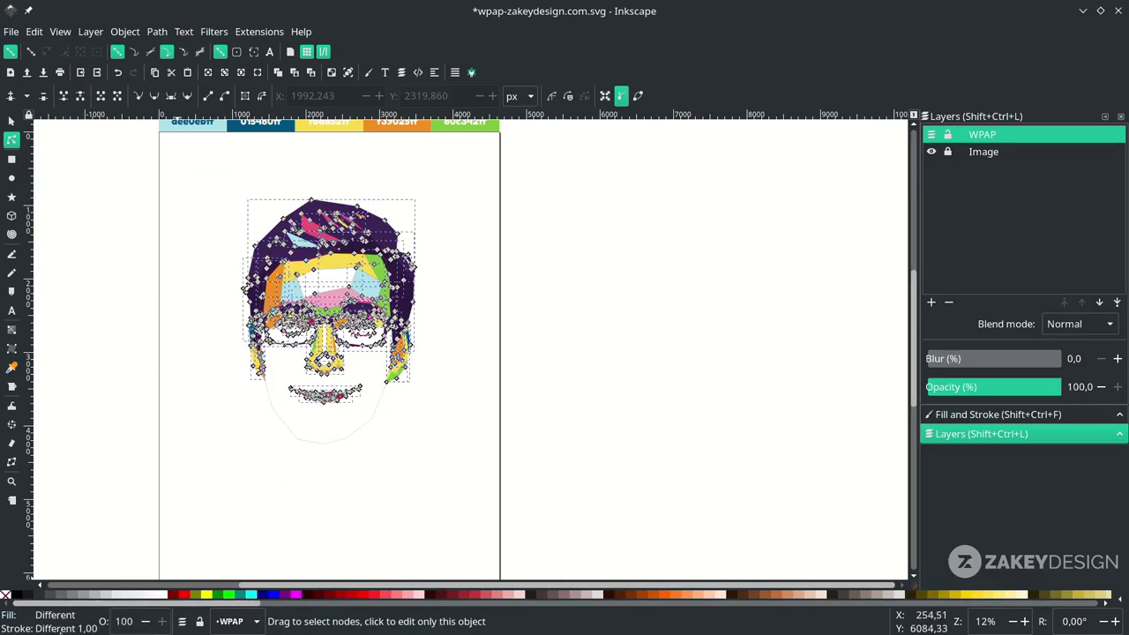
pyautogui.rightClick(60, 628)
pyautogui.click(78, 625)
pyautogui.click(319, 498)
# Show the Image layer again under the vector portrait.
pyautogui.press('s')
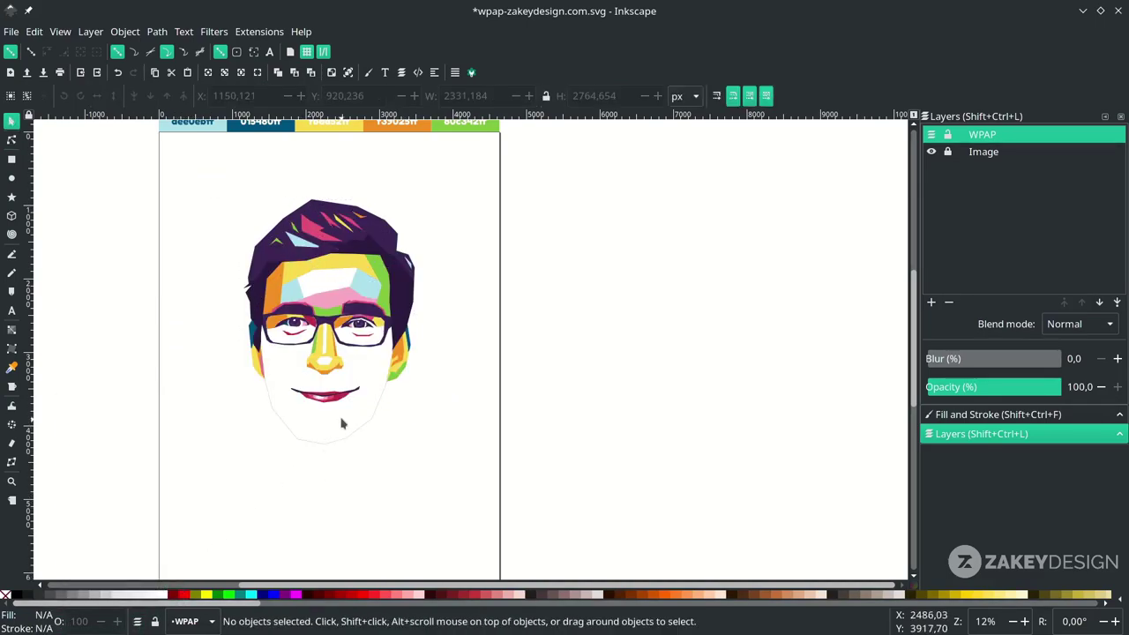
pyautogui.hscroll(-1, 367, 408)
pyautogui.scroll(1, 438, 402)
pyautogui.click(932, 152)
pyautogui.click(933, 152)
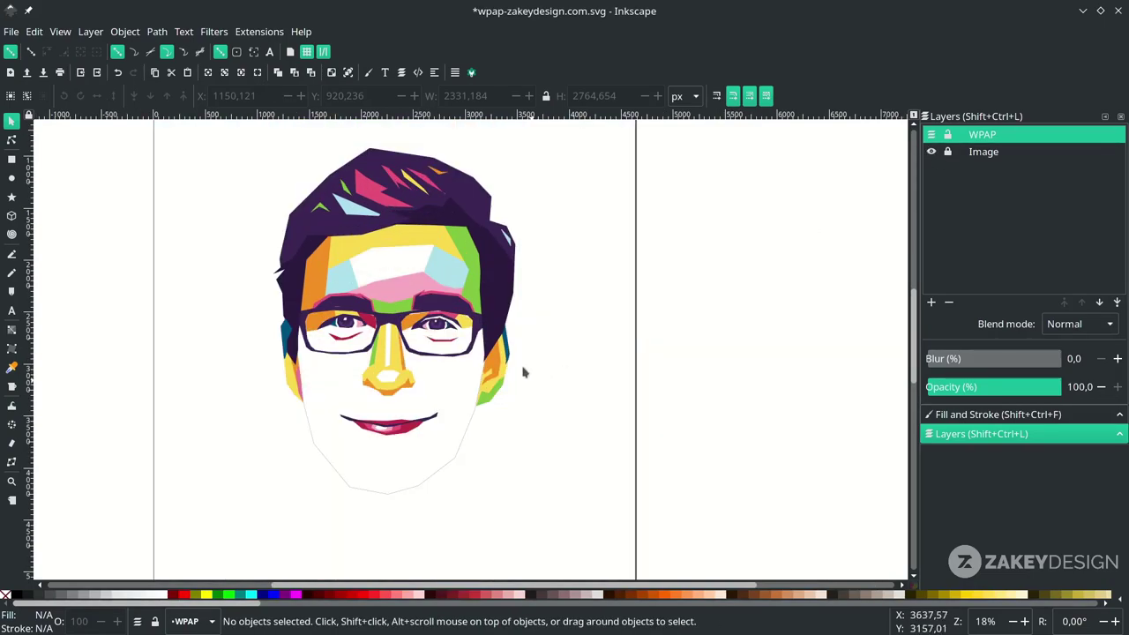
pyautogui.click(930, 151)
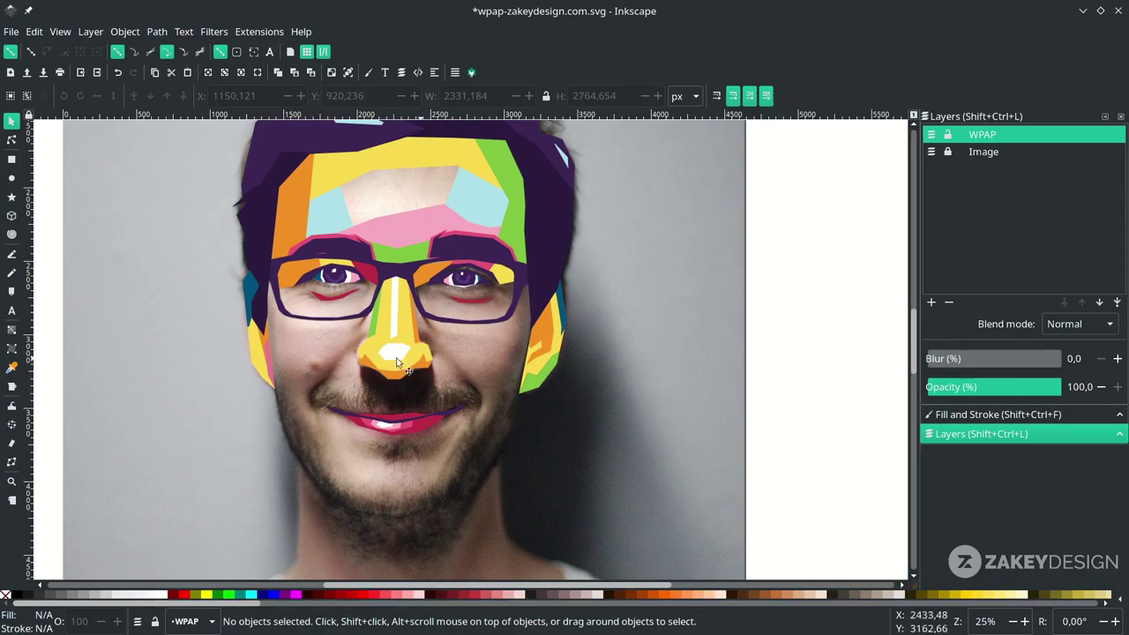
# Trace a thin closed shape along the left smile crease, from beside the nose down to the mouth corner.
pyautogui.scroll(1, 365, 366)
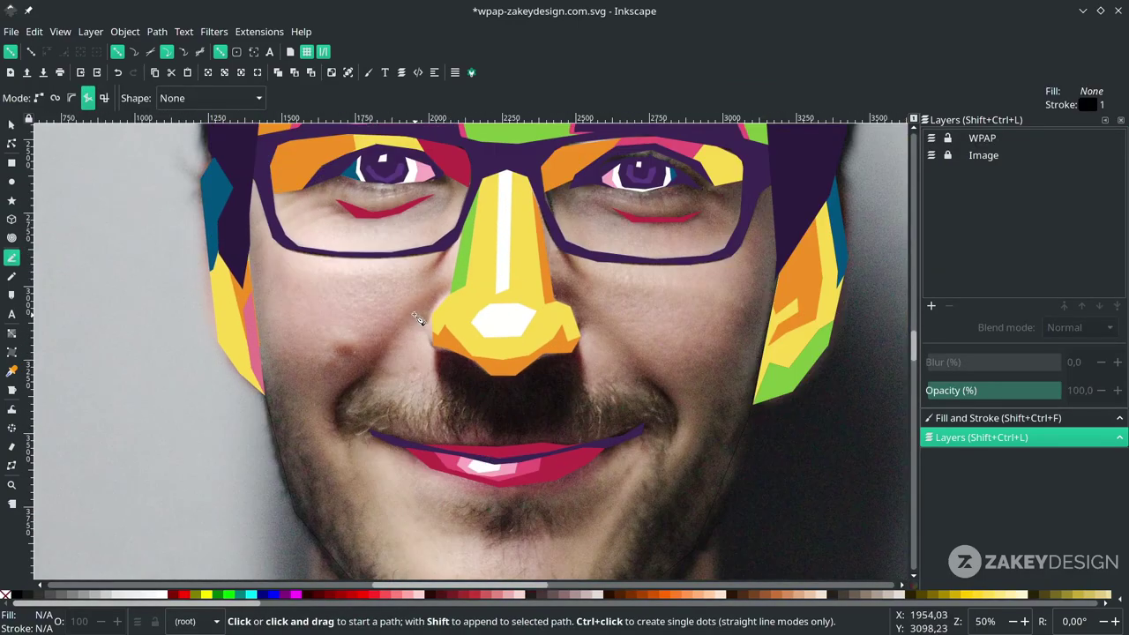
pyautogui.moveTo(418, 320); pyautogui.dragTo(424, 350)
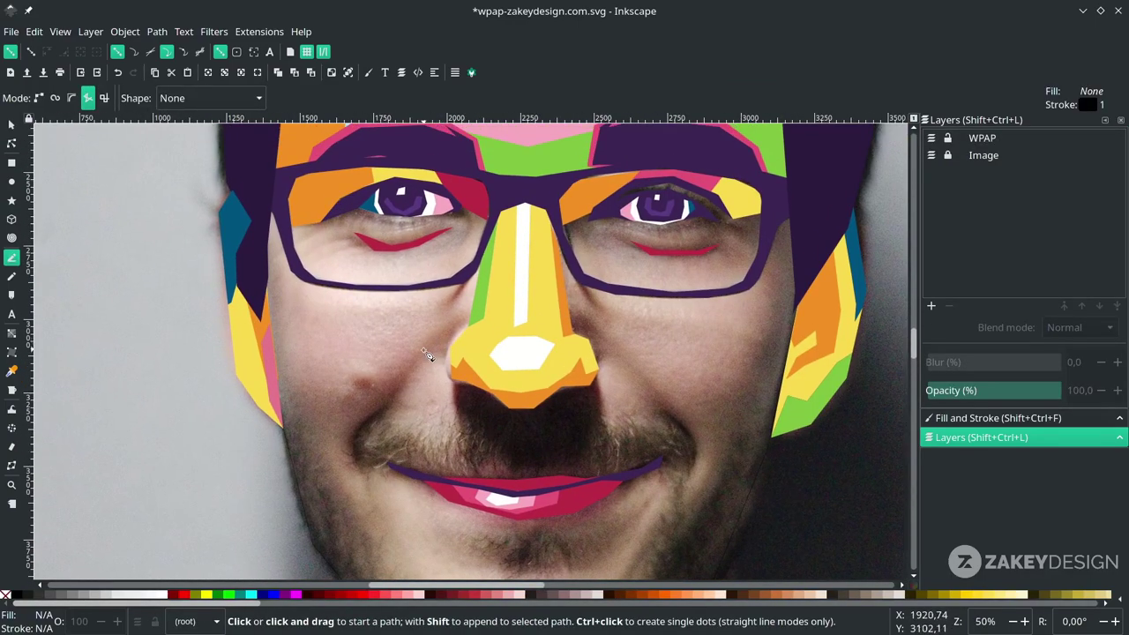
pyautogui.scroll(1, 427, 353)
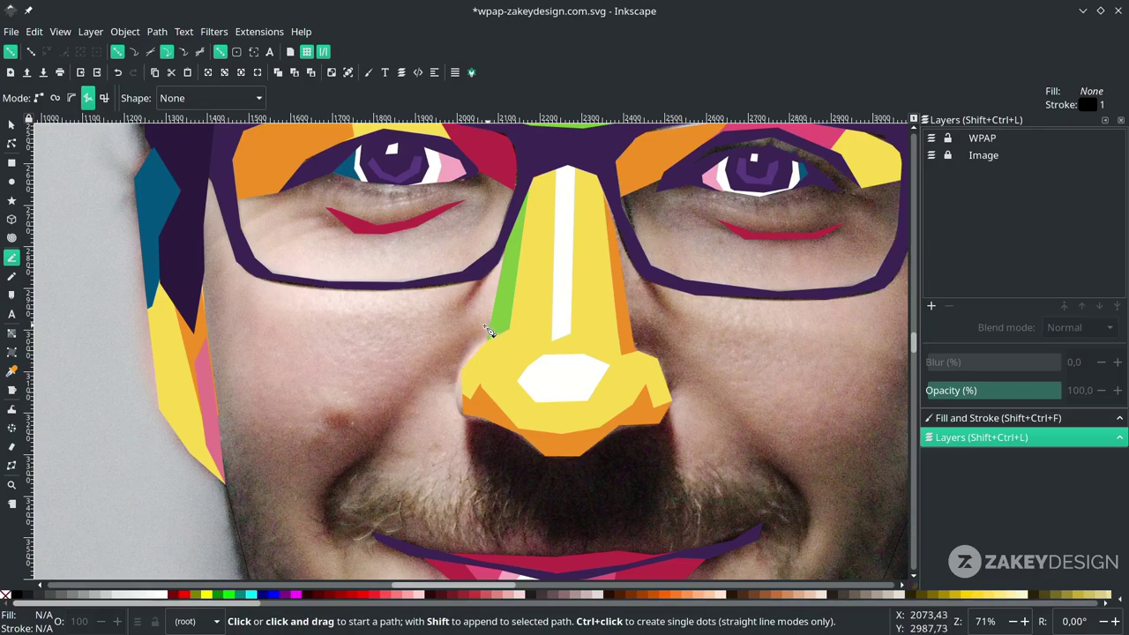
pyautogui.click(486, 322)
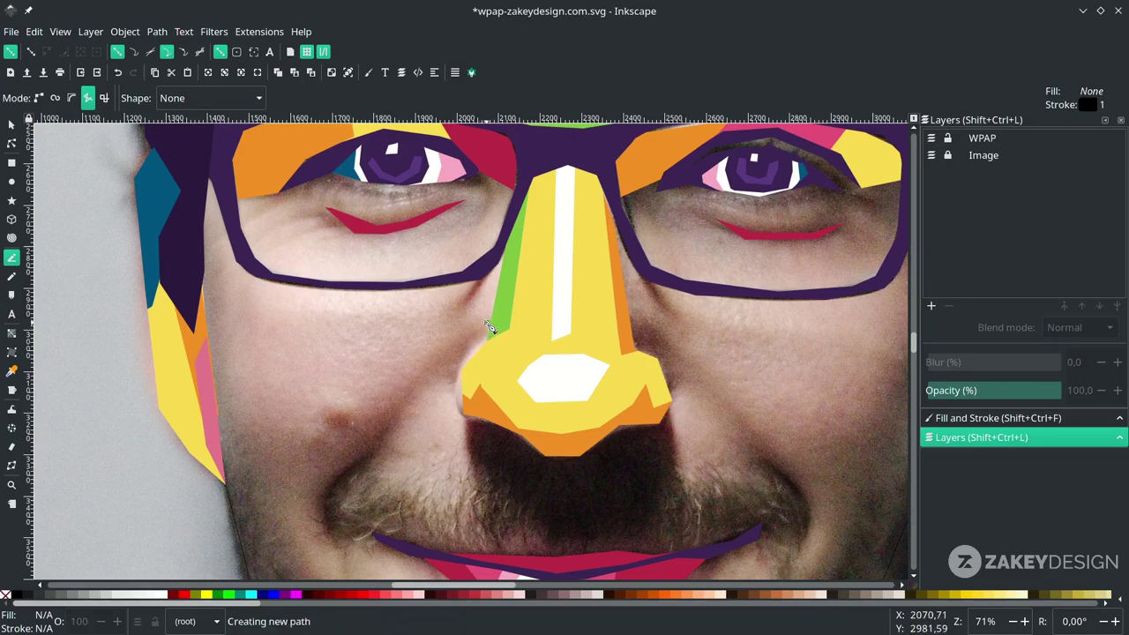
pyautogui.click(372, 438)
pyautogui.press('BackSpace')
pyautogui.click(409, 387)
pyautogui.click(376, 441)
pyautogui.moveTo(351, 442); pyautogui.dragTo(392, 364)
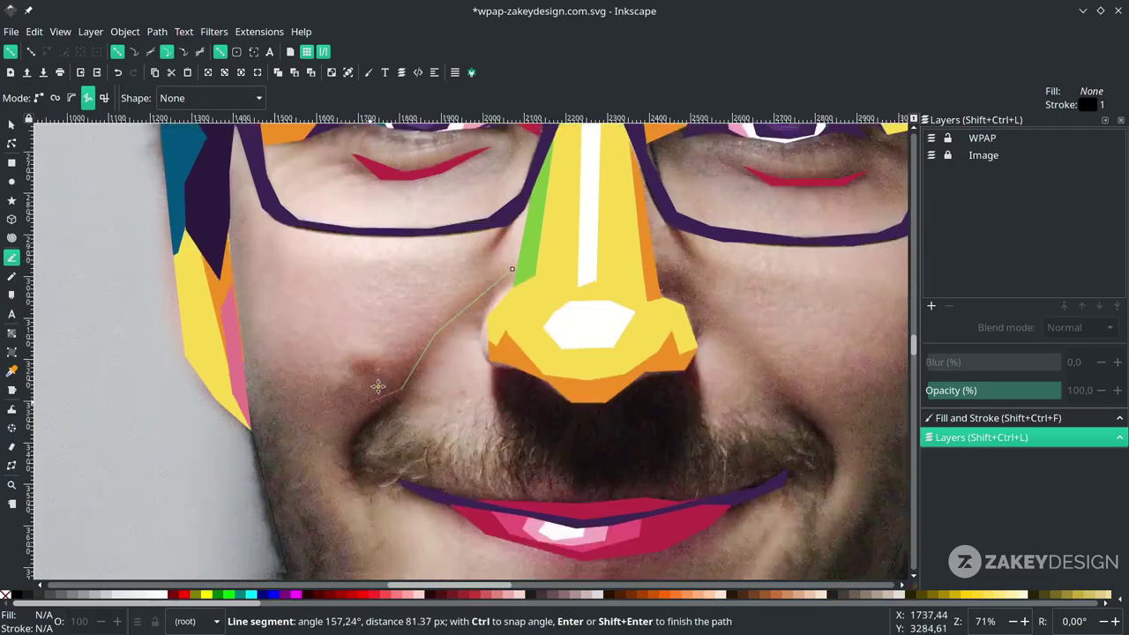
pyautogui.click(366, 409)
pyautogui.click(366, 455)
pyautogui.click(382, 473)
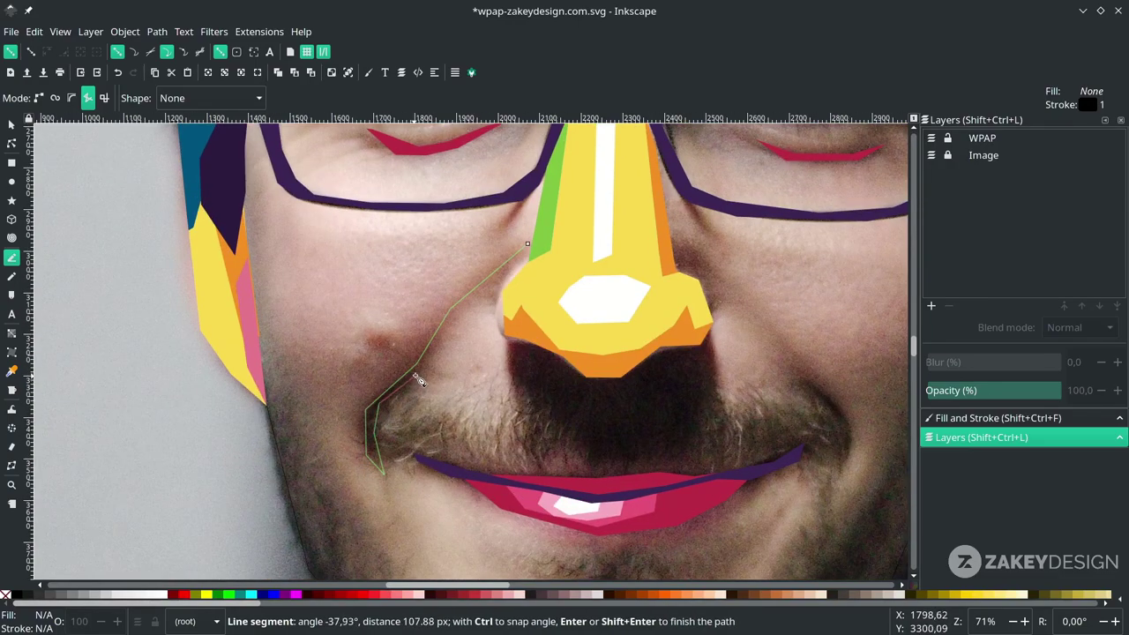
pyautogui.click(453, 313)
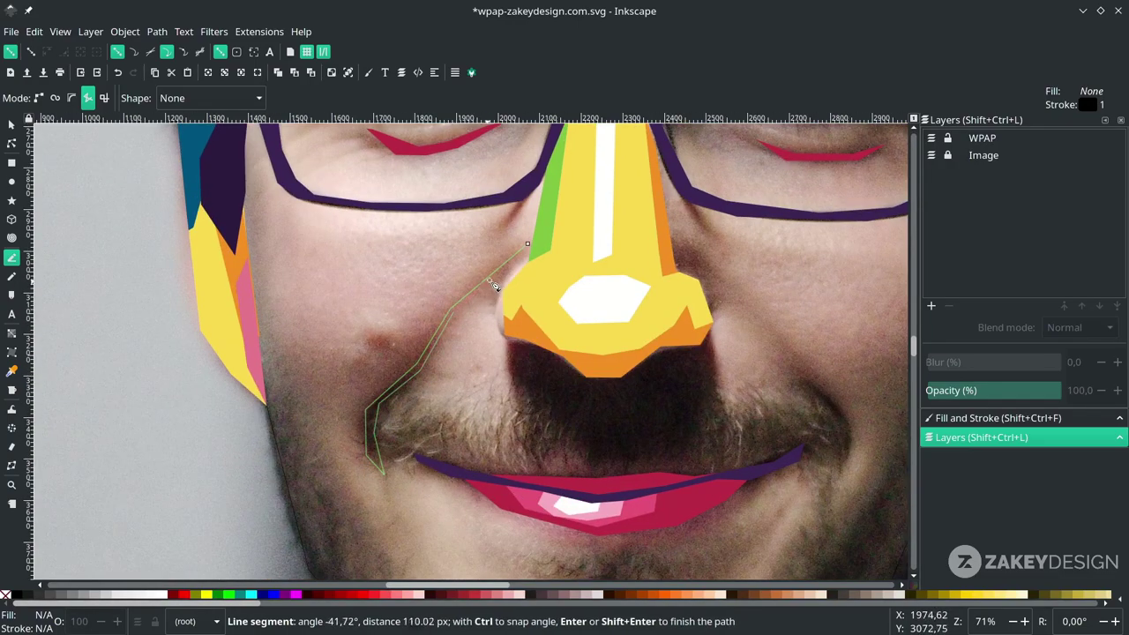
pyautogui.click(527, 244)
# Trace a matching thin closed shape along the right smile crease, from beside the nose down to the mouth corner.
pyautogui.hscroll(4, 543, 236)
pyautogui.scroll(-1, 542, 236)
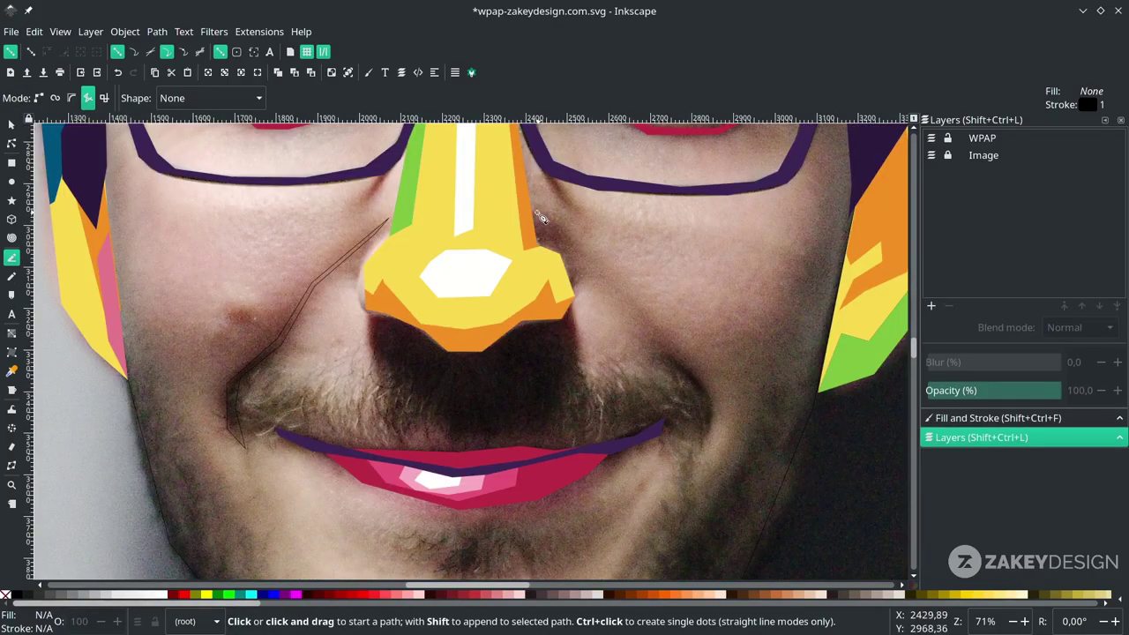
pyautogui.click(535, 213)
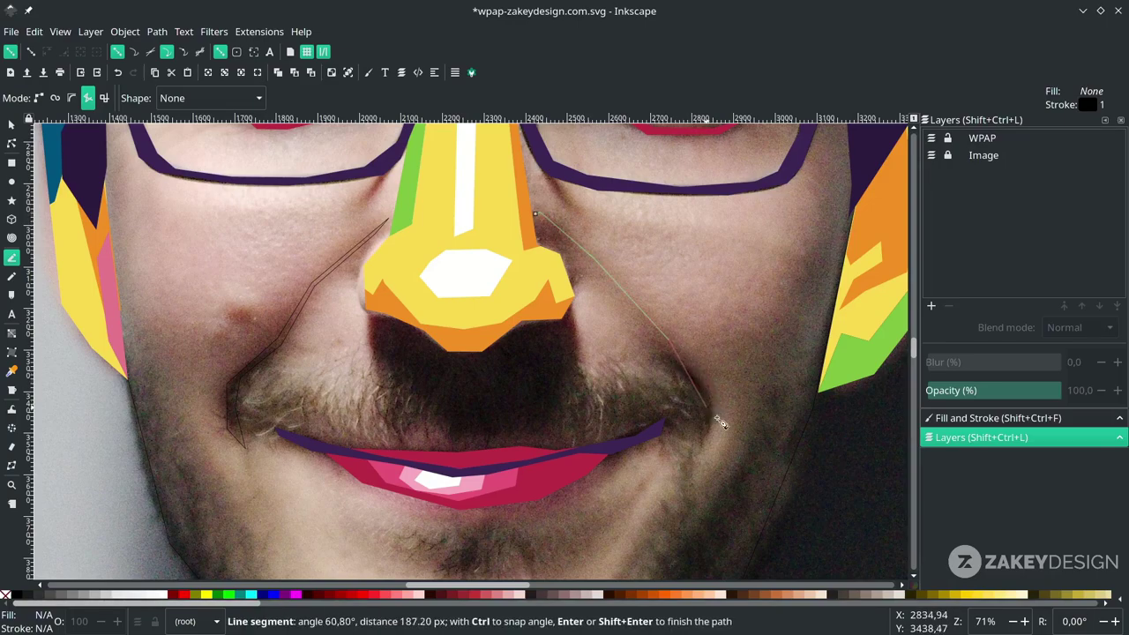
pyautogui.click(706, 392)
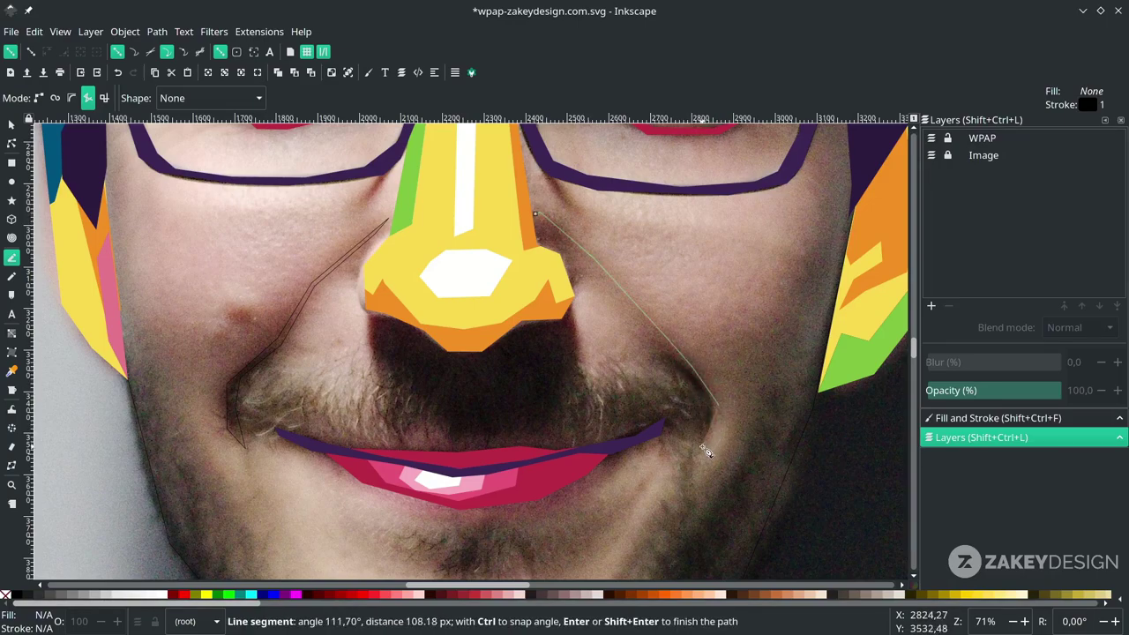
pyautogui.click(704, 446)
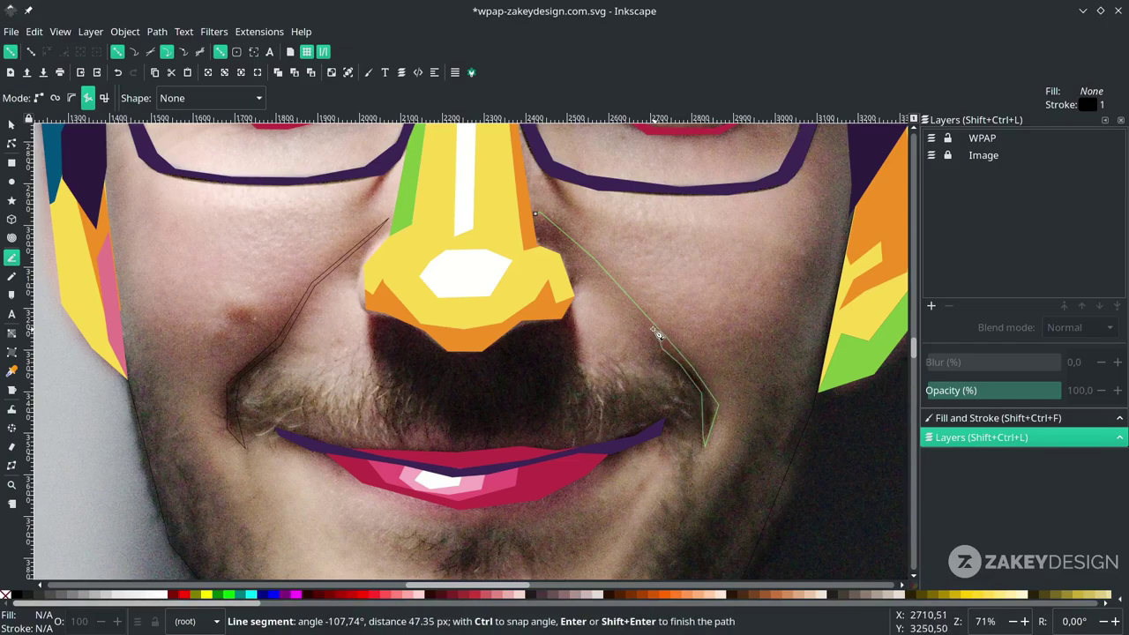
pyautogui.click(580, 254)
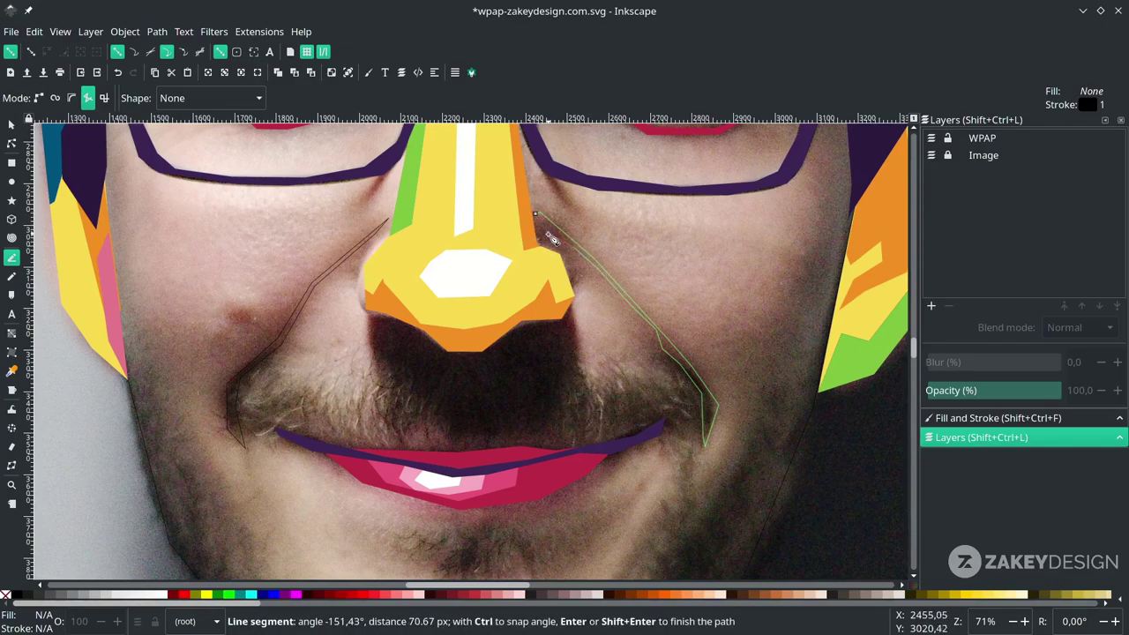
pyautogui.click(536, 214)
# Trace the area between the two smile creases, following the line between the lips and closing across the nose.
pyautogui.scroll(-1, 596, 413)
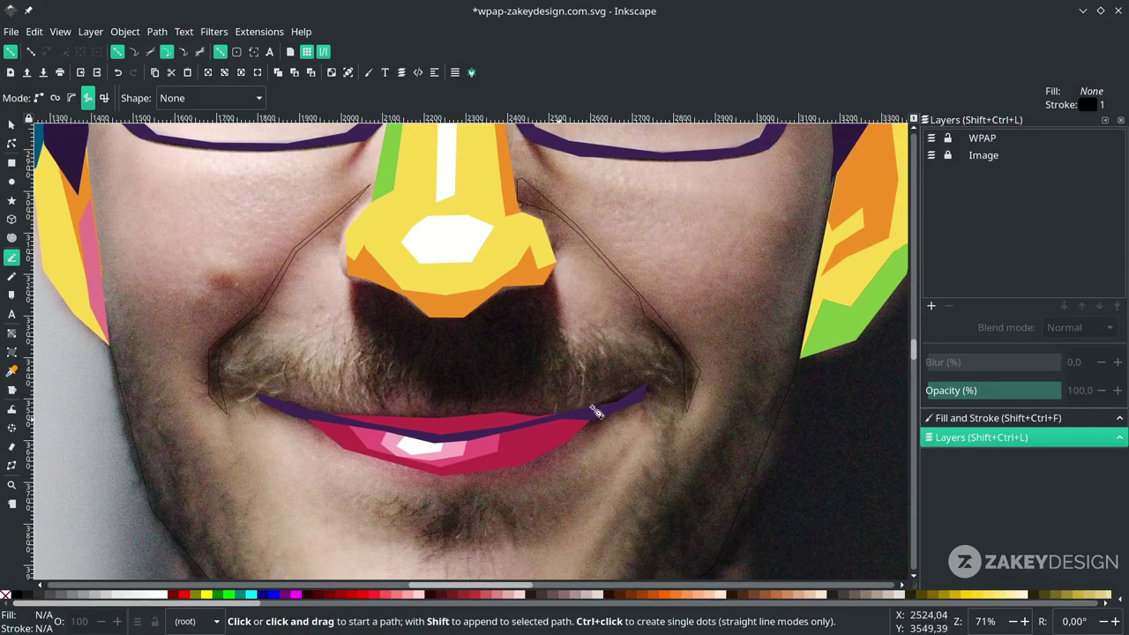
pyautogui.click(370, 183)
pyautogui.click(293, 249)
pyautogui.click(258, 313)
pyautogui.click(222, 342)
pyautogui.click(221, 384)
pyautogui.click(325, 417)
pyautogui.click(451, 437)
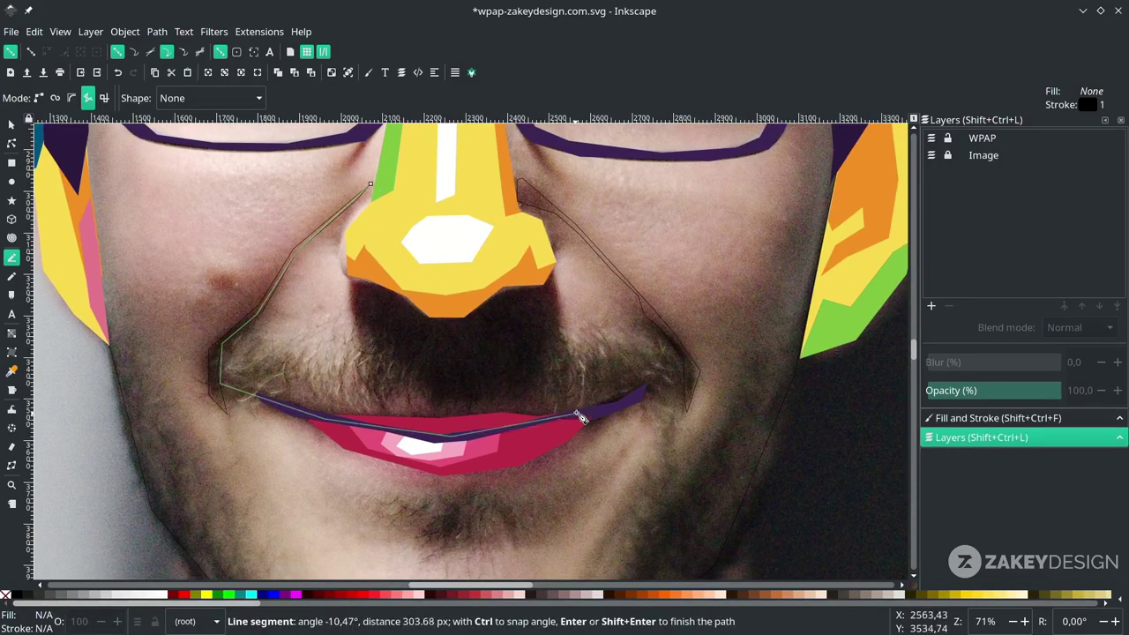
pyautogui.click(642, 401)
pyautogui.click(527, 191)
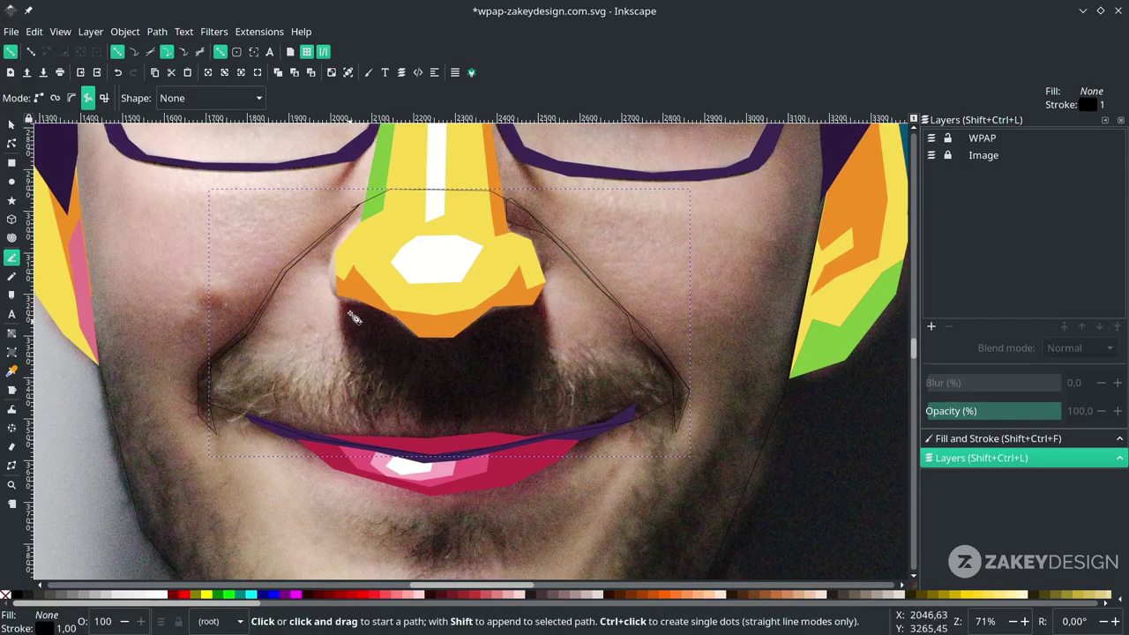
# Trace the dark shadow beneath the nose as a closed faceted shape whose upper edge overlaps the nose.
pyautogui.click(340, 302)
pyautogui.click(410, 381)
pyautogui.click(421, 410)
pyautogui.click(528, 388)
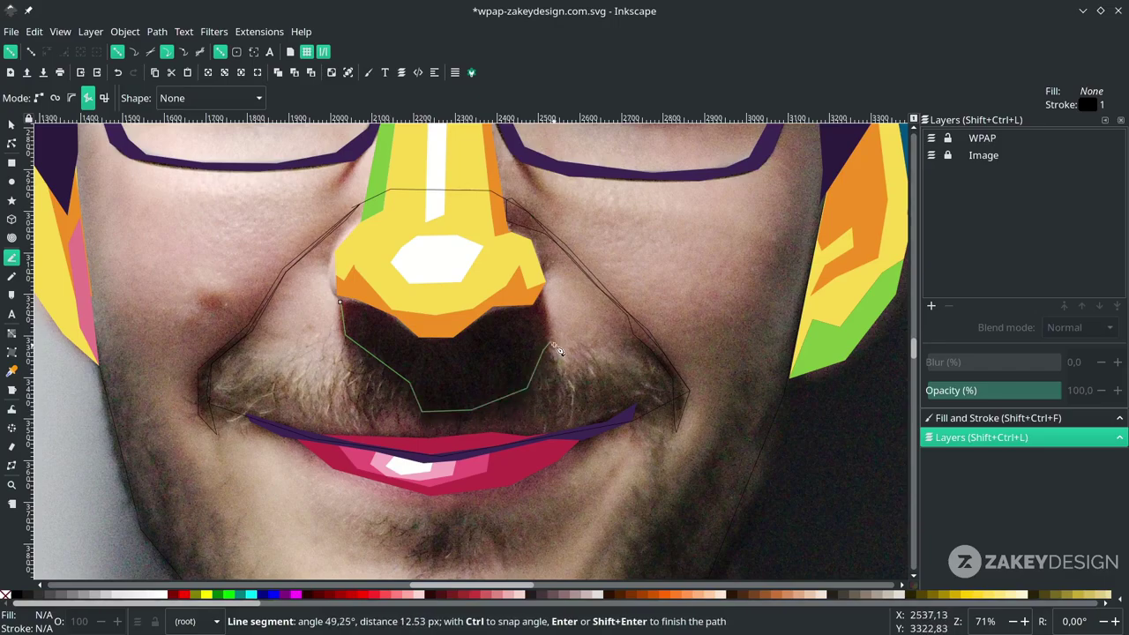
pyautogui.click(547, 335)
pyautogui.click(540, 287)
pyautogui.click(458, 313)
pyautogui.click(340, 302)
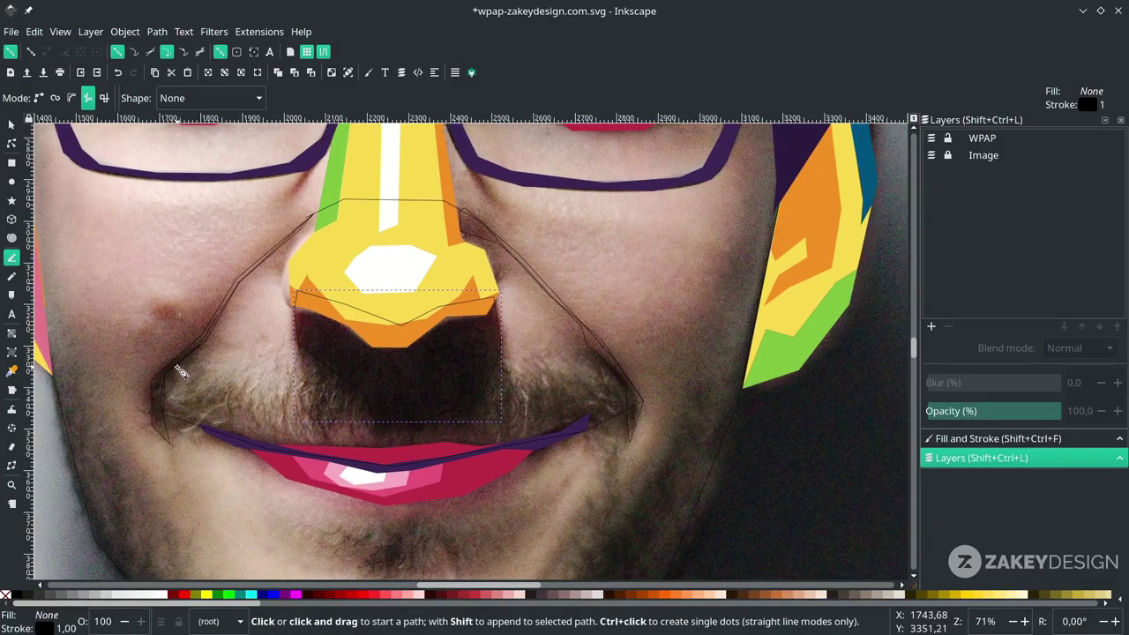
# Trace the moustache with a jagged upper edge on one side, closing the outline around the underside of the lips.
pyautogui.click(164, 374)
pyautogui.click(159, 379)
pyautogui.click(222, 372)
pyautogui.click(233, 385)
pyautogui.click(247, 360)
pyautogui.click(254, 396)
pyautogui.click(269, 378)
pyautogui.click(274, 402)
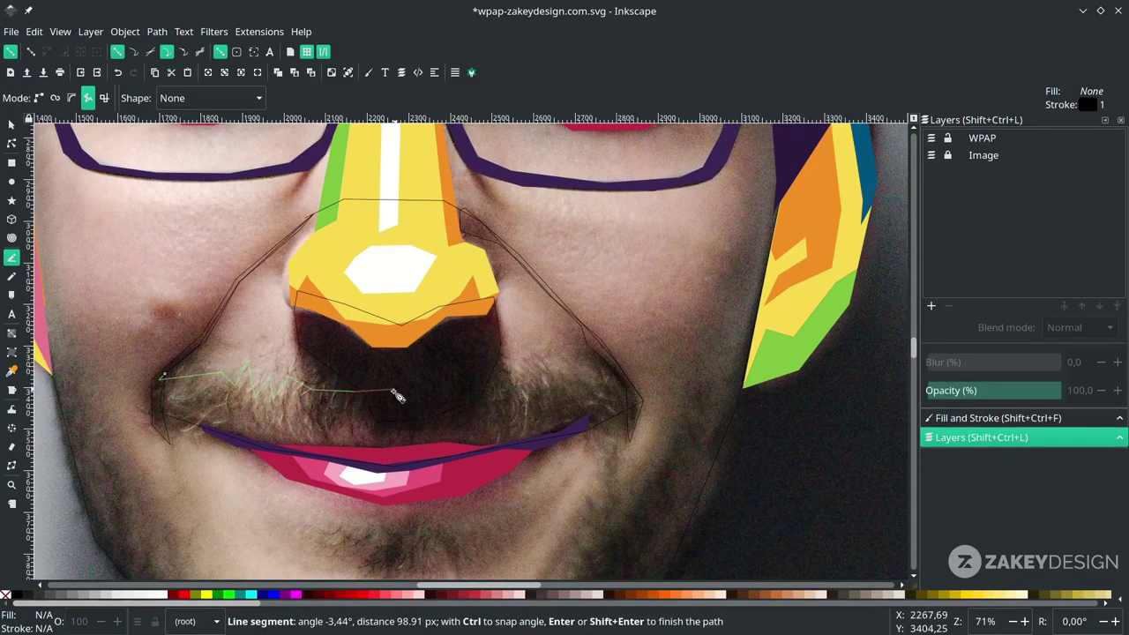
pyautogui.click(476, 388)
pyautogui.click(550, 367)
pyautogui.click(620, 377)
pyautogui.click(637, 389)
pyautogui.click(600, 438)
pyautogui.click(515, 500)
pyautogui.click(443, 515)
pyautogui.click(220, 475)
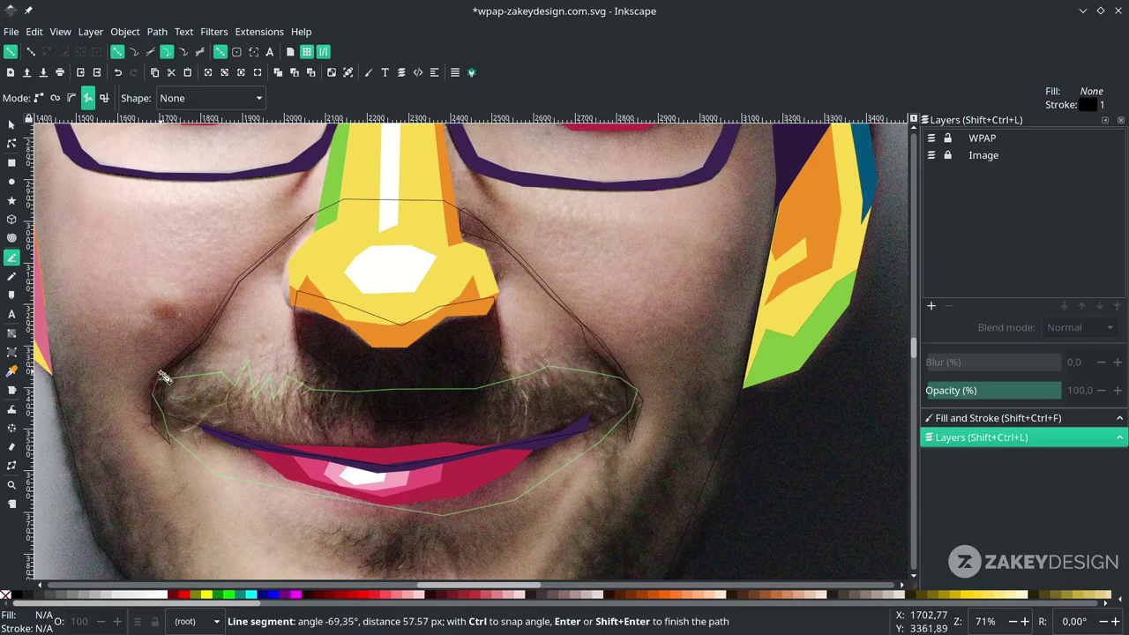
pyautogui.click(164, 374)
pyautogui.click(164, 374)
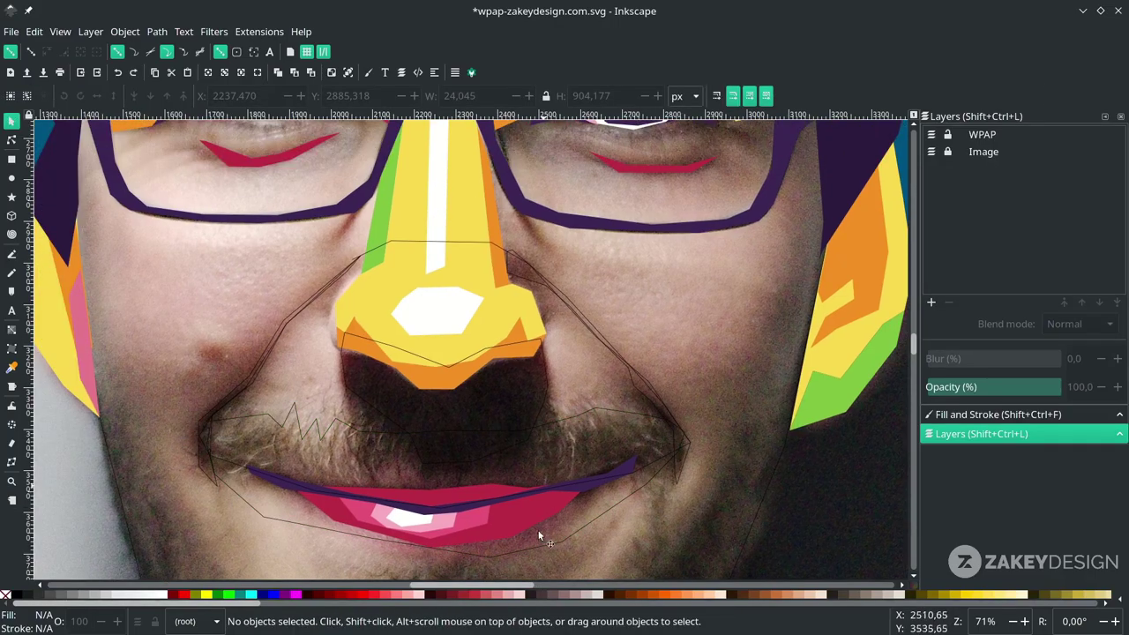
# Split the shape between the smile creases along the moustache outline with Division.
pyautogui.scroll(-1, 617, 496)
pyautogui.scroll(1, 600, 485)
pyautogui.scroll(-1, 596, 477)
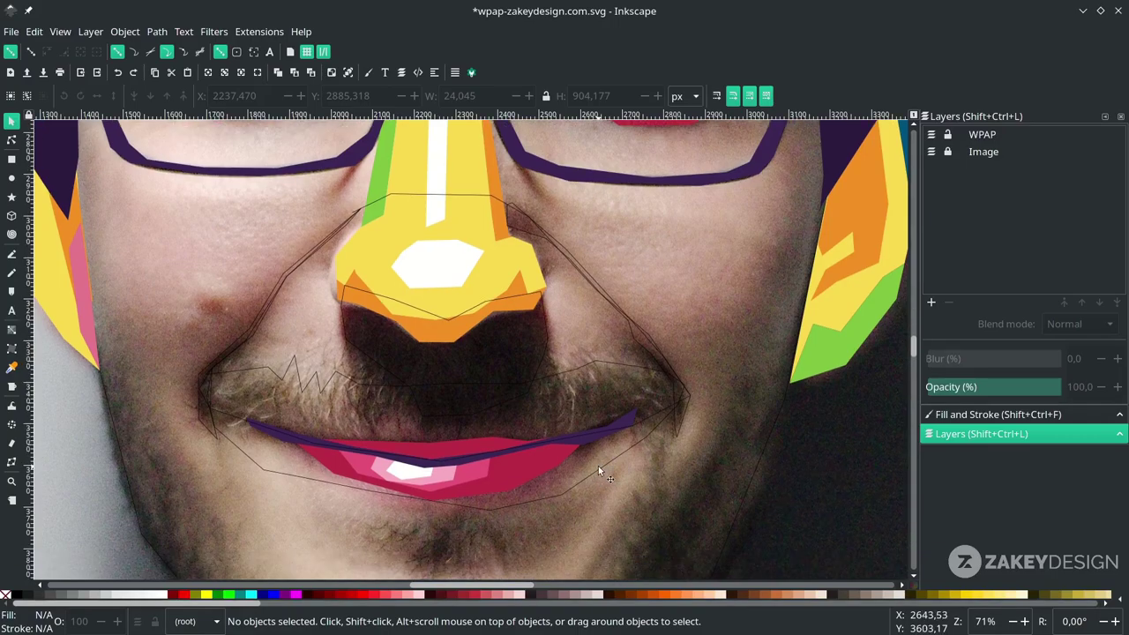
pyautogui.click(598, 466)
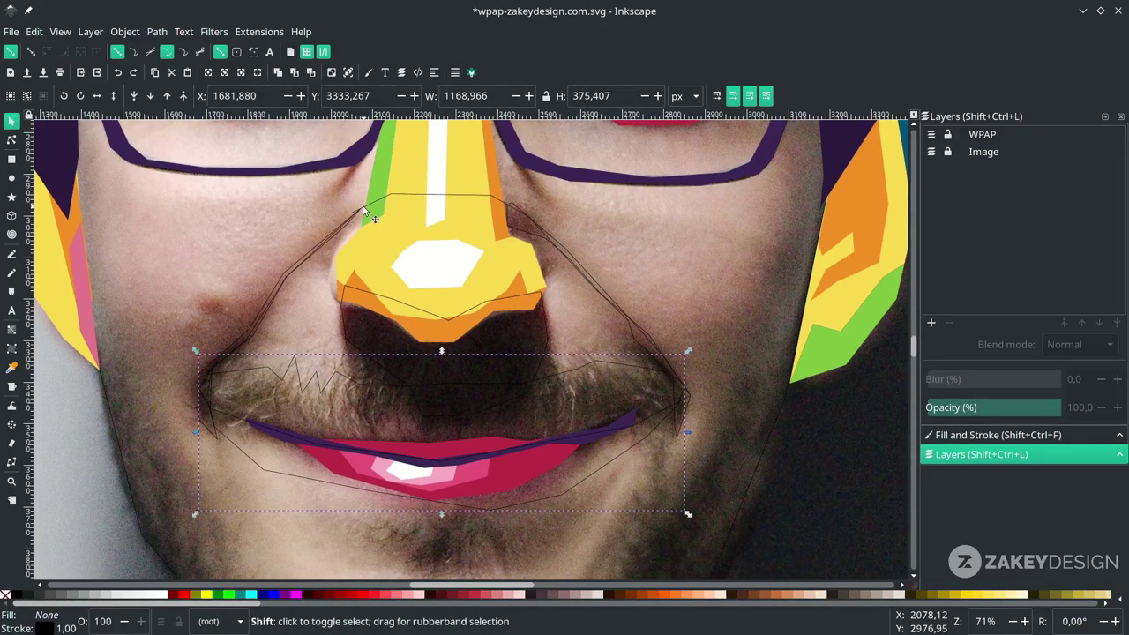
pyautogui.keyDown('shift'); pyautogui.click(363, 205); pyautogui.keyUp('shift')
pyautogui.click(157, 32)
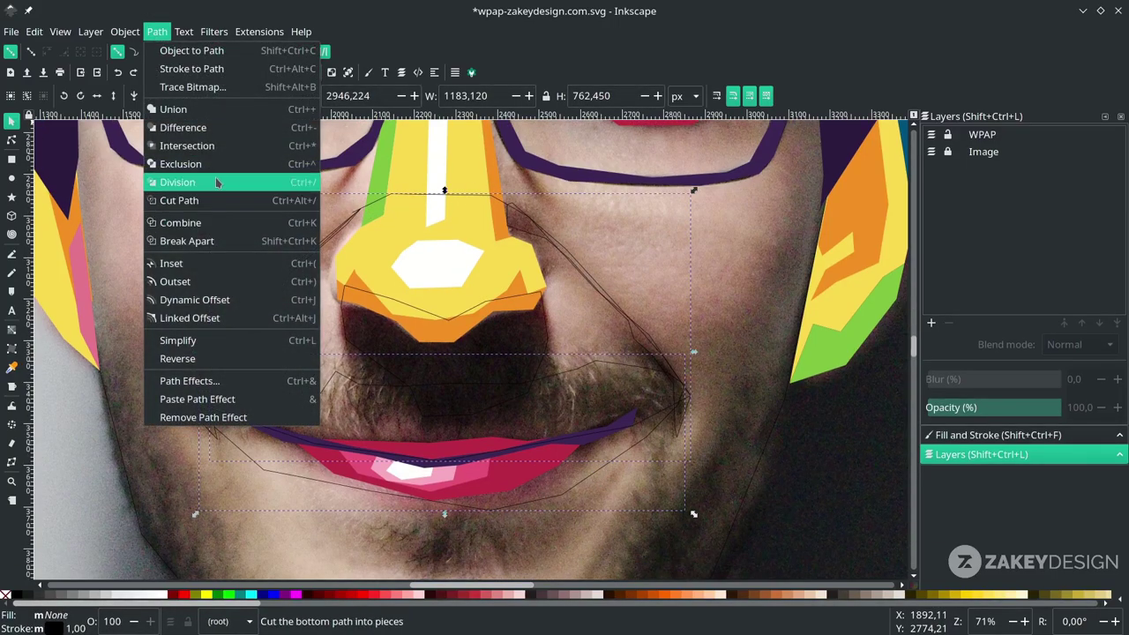
pyautogui.click(174, 182)
# Lower the shadow shape beneath the nose so it sits behind the nose facets.
pyautogui.scroll(1, 393, 337)
pyautogui.click(373, 367)
pyautogui.scroll(1, 373, 367)
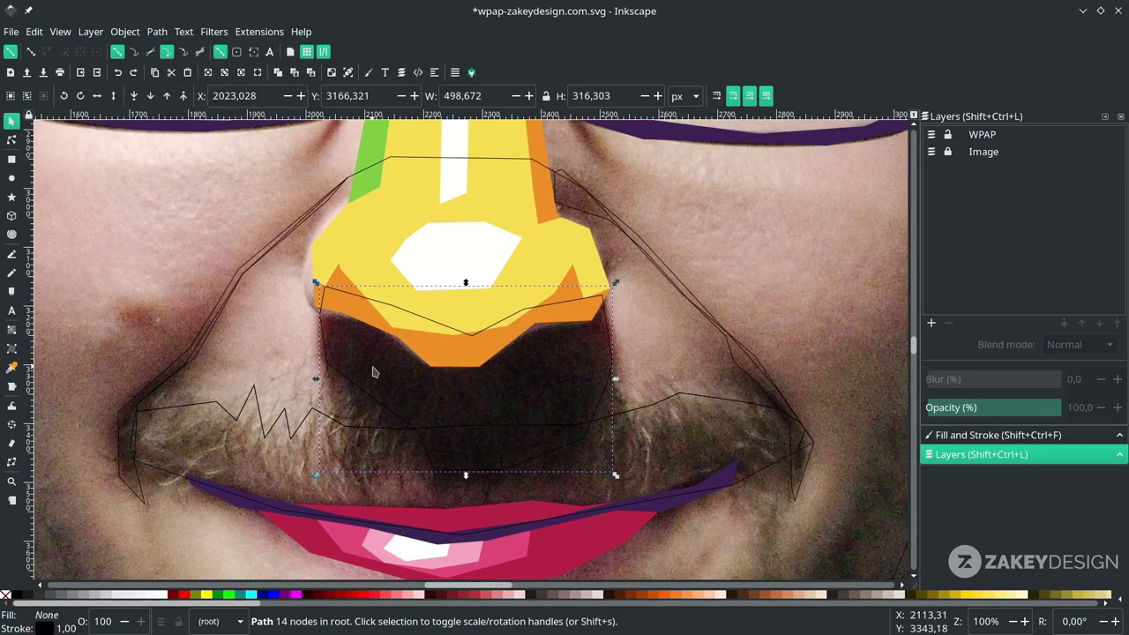
pyautogui.scroll(1, 336, 350)
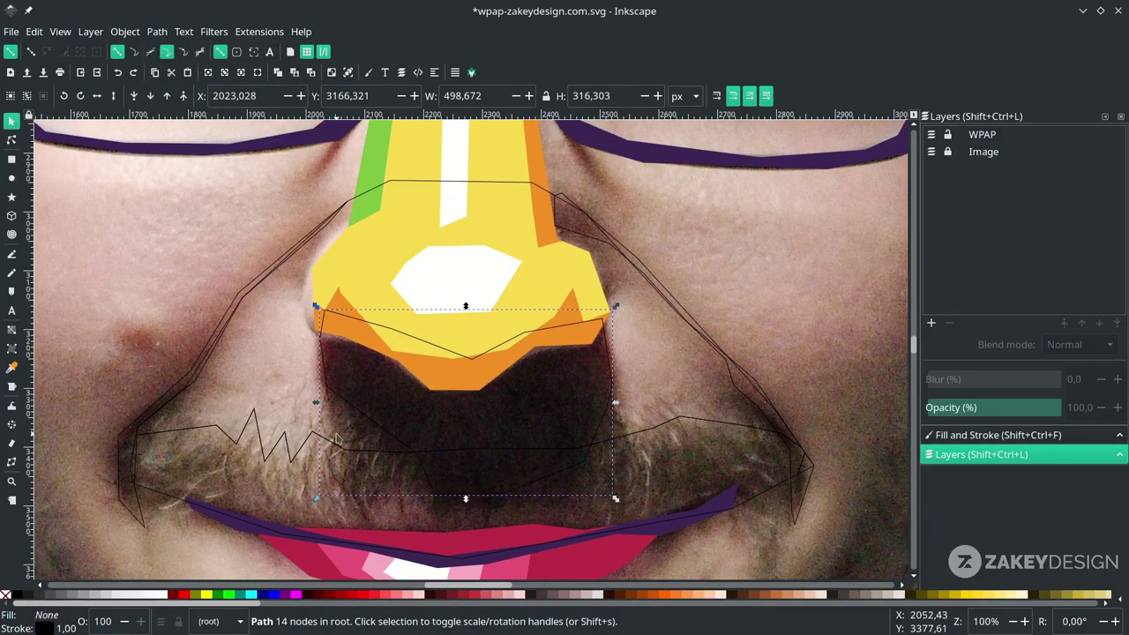
pyautogui.click(151, 97)
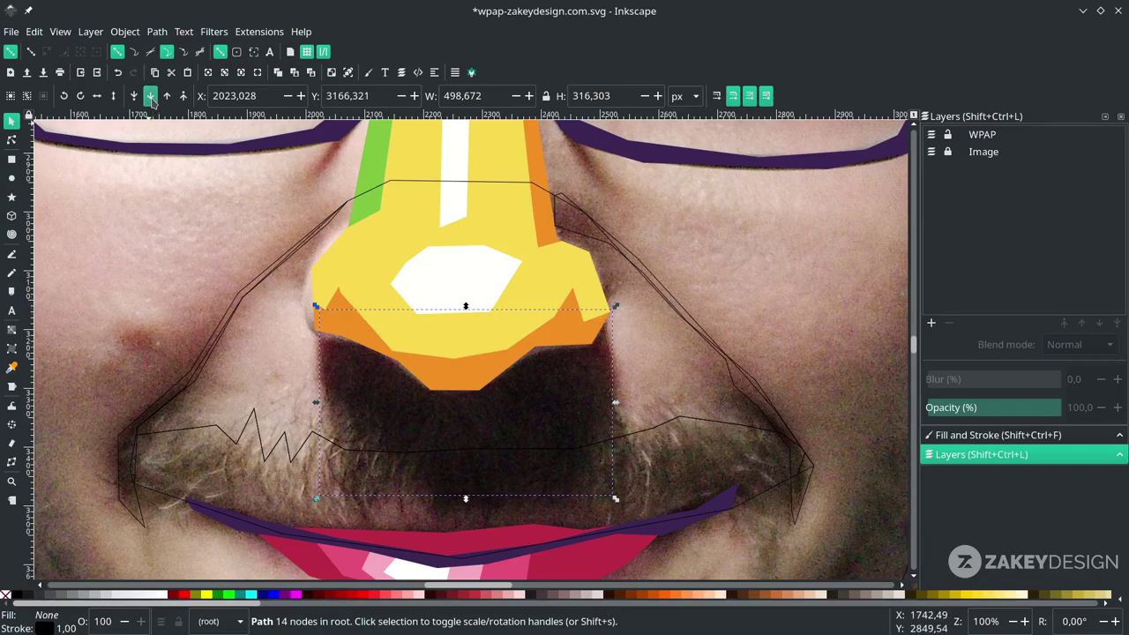
pyautogui.click(169, 97)
pyautogui.click(151, 97)
# Fill the shadow shape beneath the nose with the dark purple picked from the glasses frame.
pyautogui.click(294, 347)
pyautogui.hscroll(-1, 288, 370)
pyautogui.scroll(-1, 287, 371)
pyautogui.scroll(2, 342, 380)
pyautogui.hscroll(-2, 342, 380)
pyautogui.click(389, 437)
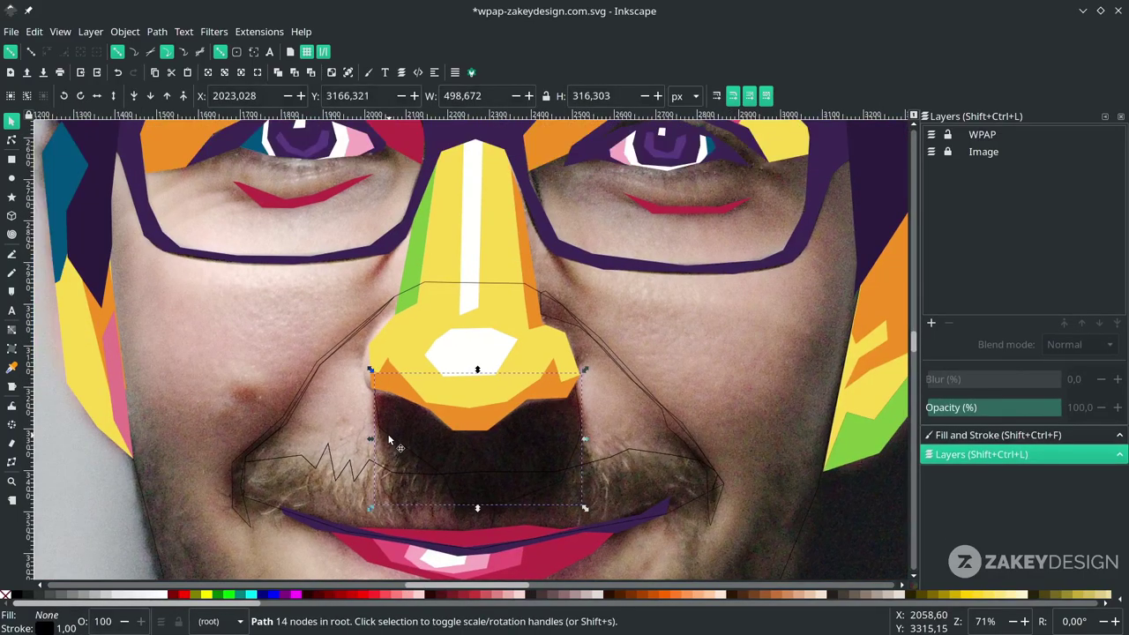
pyautogui.scroll(2, 450, 421)
pyautogui.press('d')
pyautogui.click(516, 200)
pyautogui.scroll(-4, 516, 200)
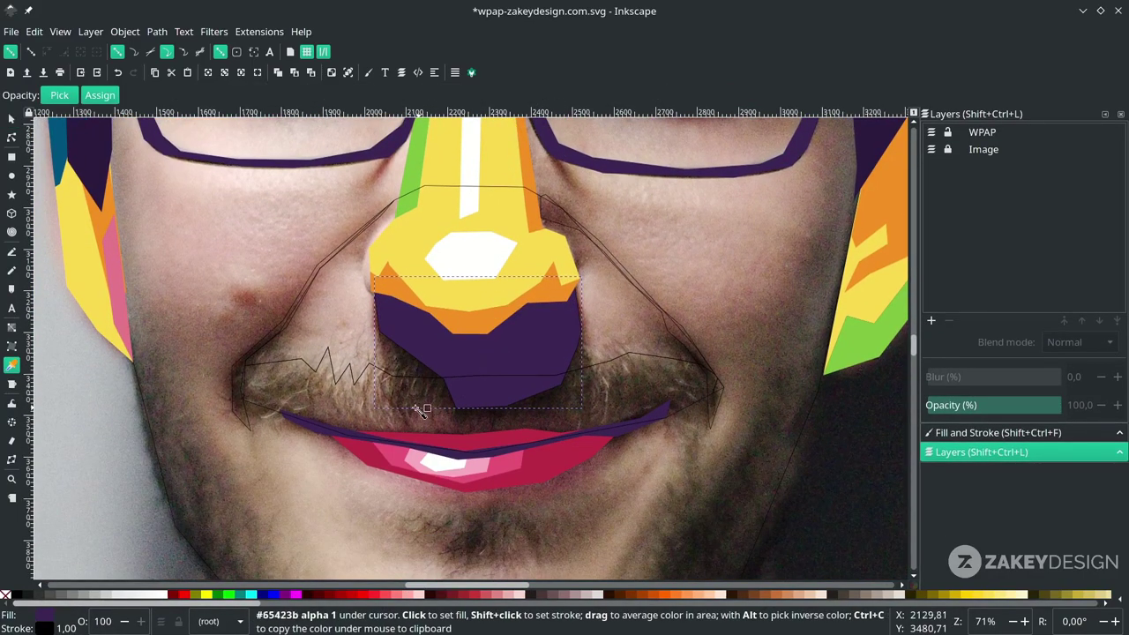
# Fill the moustache shape with the medium pink picked from the lower lip and deselect it.
pyautogui.press('s')
pyautogui.click(363, 371)
pyautogui.press('d')
pyautogui.scroll(-1, 490, 435)
pyautogui.scroll(1, 491, 436)
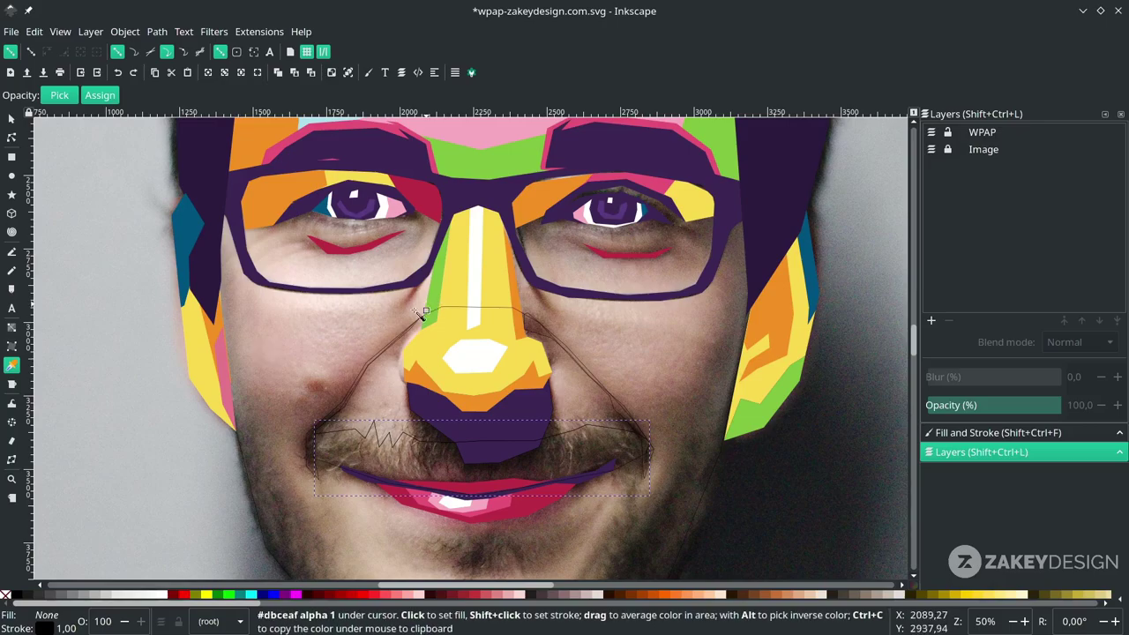
pyautogui.click(504, 488)
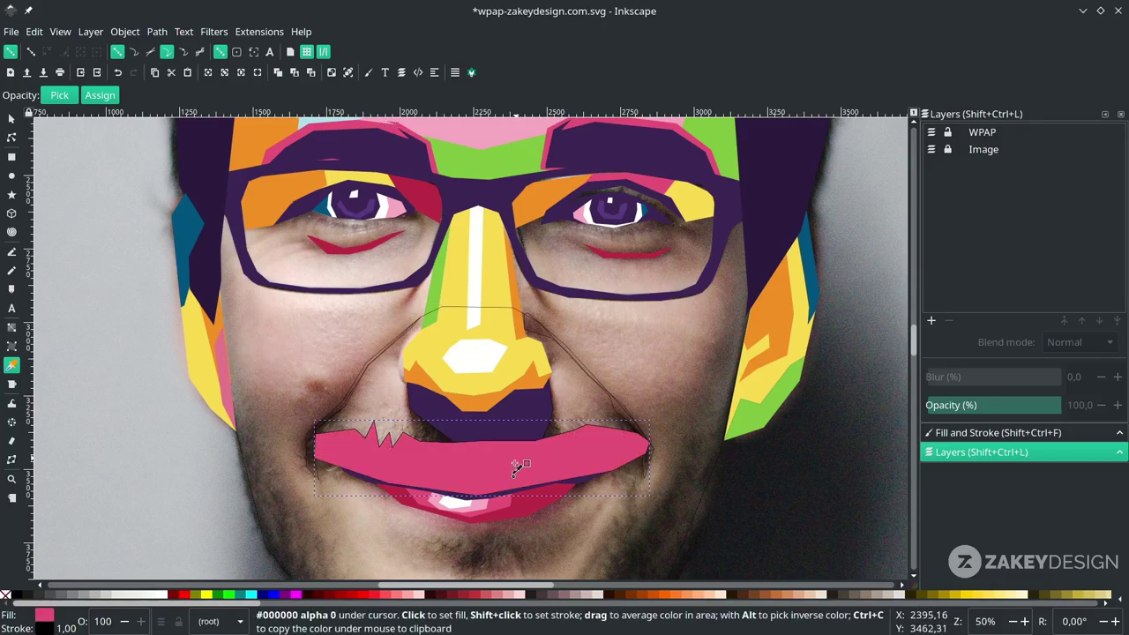
pyautogui.scroll(2, 521, 463)
pyautogui.press('s')
pyautogui.press('Escape')
# Fill both smile crease shapes with the dark purple picked from the glasses frame.
pyautogui.scroll(-1, 252, 407)
pyautogui.scroll(1, 250, 405)
pyautogui.scroll(-1, 252, 401)
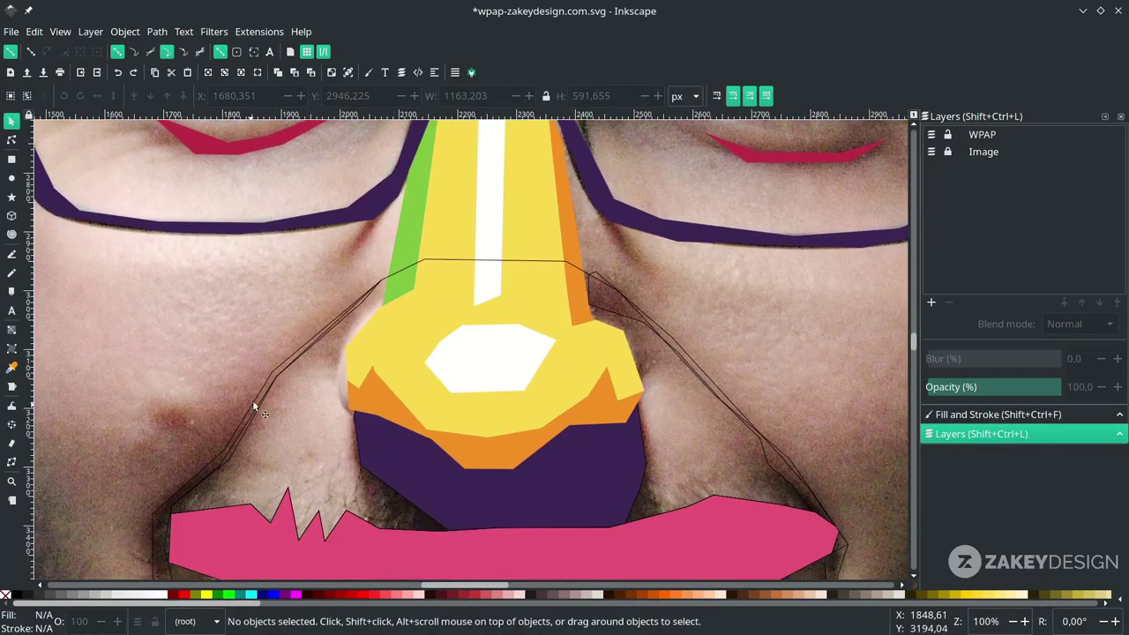
pyautogui.press('n')
pyautogui.click(274, 385)
pyautogui.hscroll(2, 274, 384)
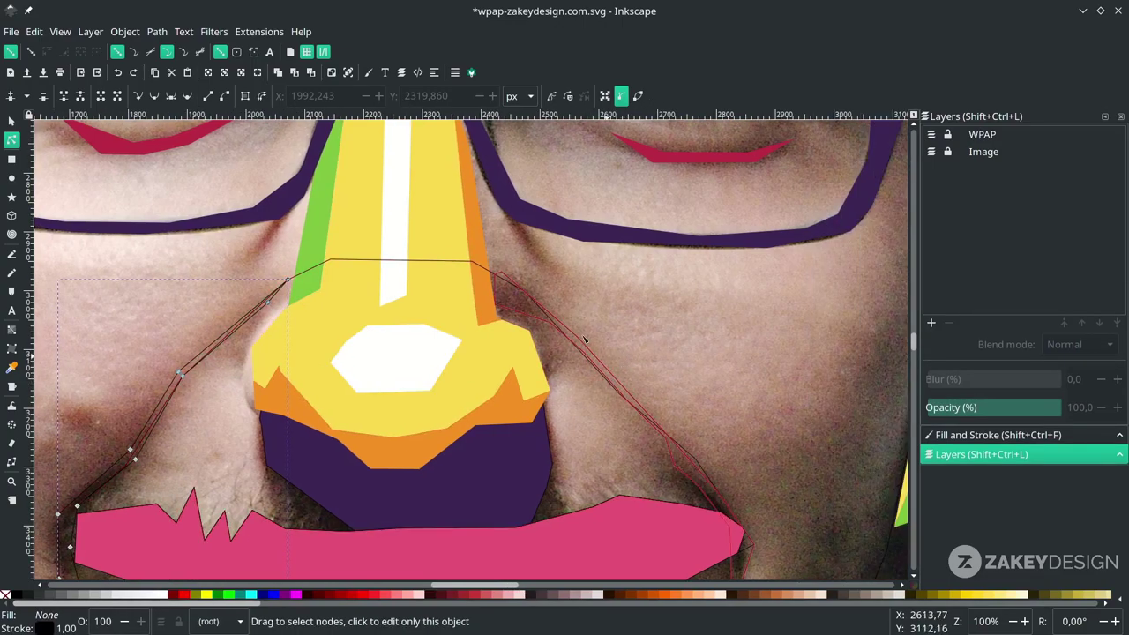
pyautogui.scroll(1, 578, 334)
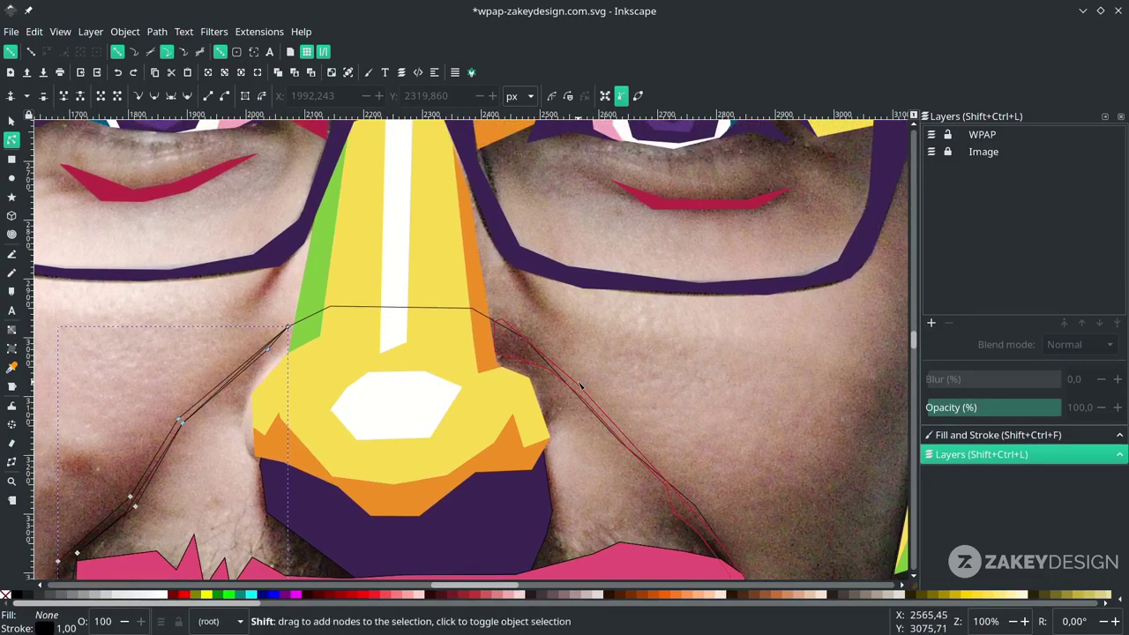
pyautogui.keyDown('shift'); pyautogui.click(582, 386); pyautogui.keyUp('shift')
pyautogui.scroll(-1, 585, 388)
pyautogui.press('d')
pyautogui.click(558, 301)
pyautogui.scroll(-1, 597, 385)
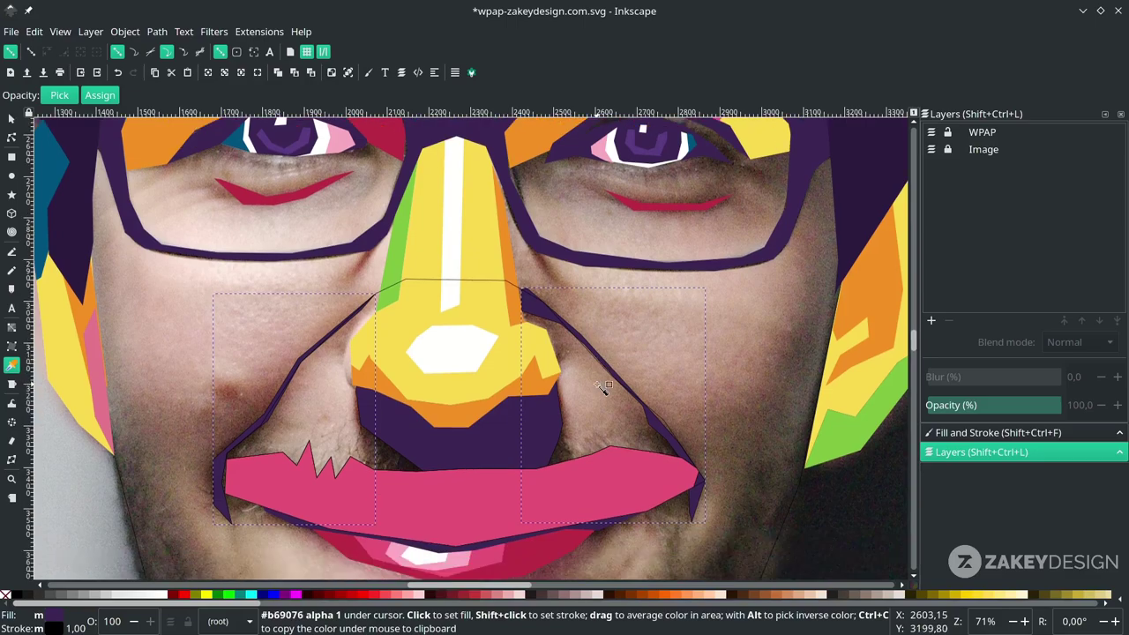
# Fill the outlined shape around the nose and upper lip with the light pink picked from the left ear facet.
pyautogui.press('s')
pyautogui.scroll(-1, 654, 355)
pyautogui.hscroll(-1, 653, 356)
pyautogui.click(431, 245)
pyautogui.moveTo(431, 245); pyautogui.dragTo(432, 250)
pyautogui.hotkey('ctrl', 'z')
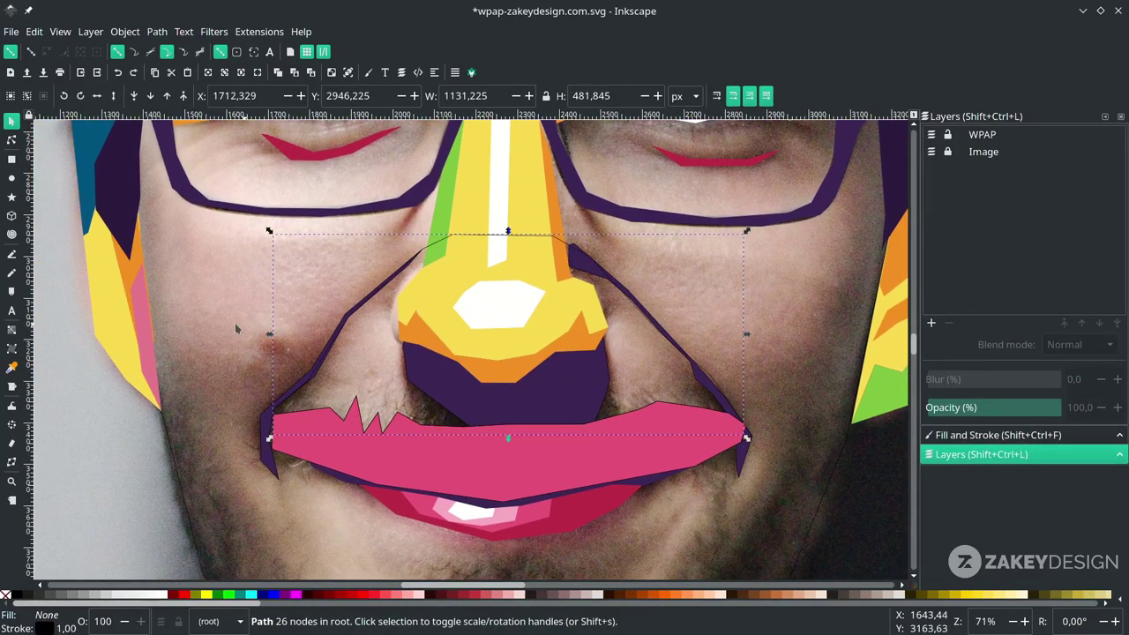
pyautogui.press('d')
pyautogui.click(146, 321)
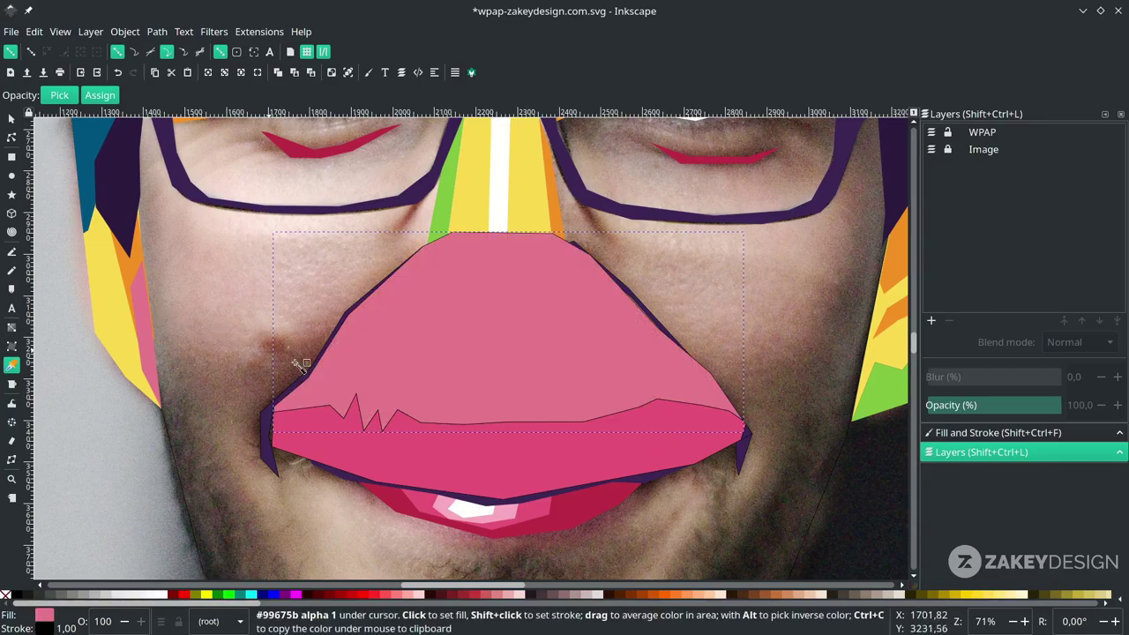
# Lower the light pink shape so it sits behind the nose facets, nose shadow and smile creases.
pyautogui.press('s')
pyautogui.keyDown('ctrl'); pyautogui.scroll(-2, 402, 349); pyautogui.keyUp('ctrl')
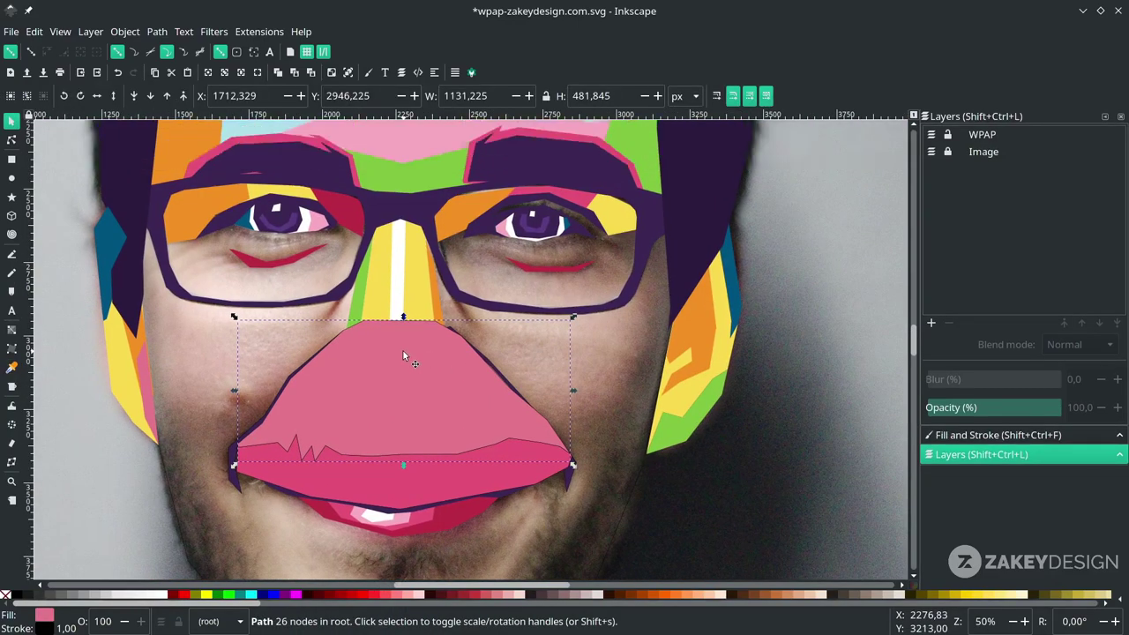
pyautogui.keyDown('ctrl'); pyautogui.scroll(1, 231, 229); pyautogui.keyUp('ctrl')
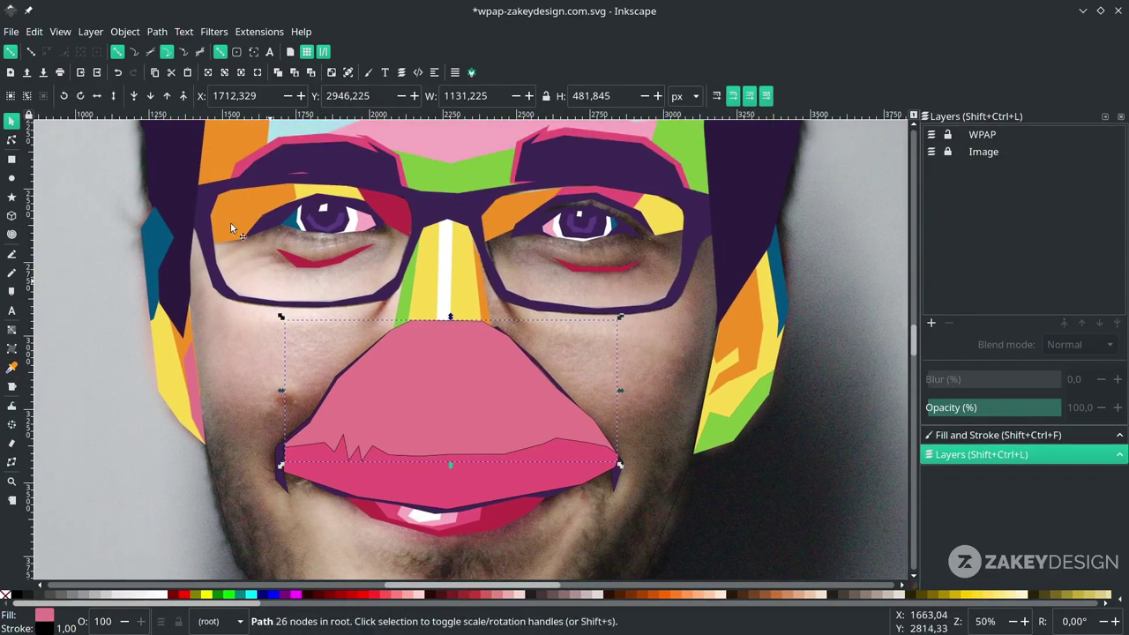
pyautogui.click(151, 96)
pyautogui.scroll(-2, 452, 421)
# Lower the medium pink moustache shape behind the nose shadow, upper lip and smile creases, and deselect it.
pyautogui.click(452, 416)
pyautogui.keyDown('ctrl'); pyautogui.scroll(1, 452, 415); pyautogui.keyUp('ctrl')
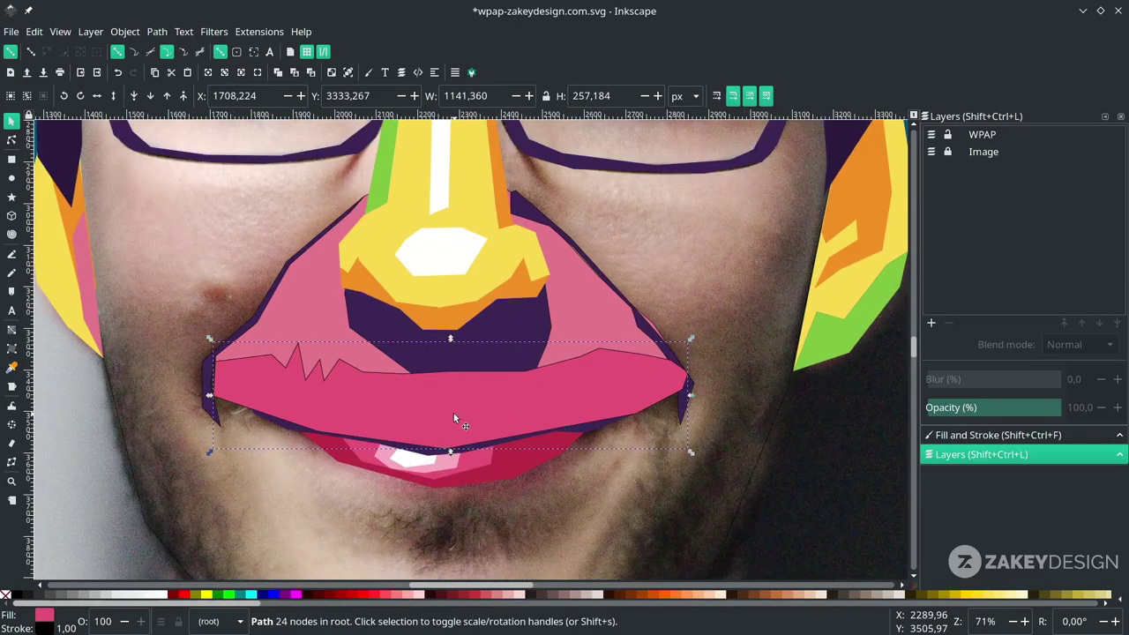
pyautogui.hscroll(-1, 453, 412)
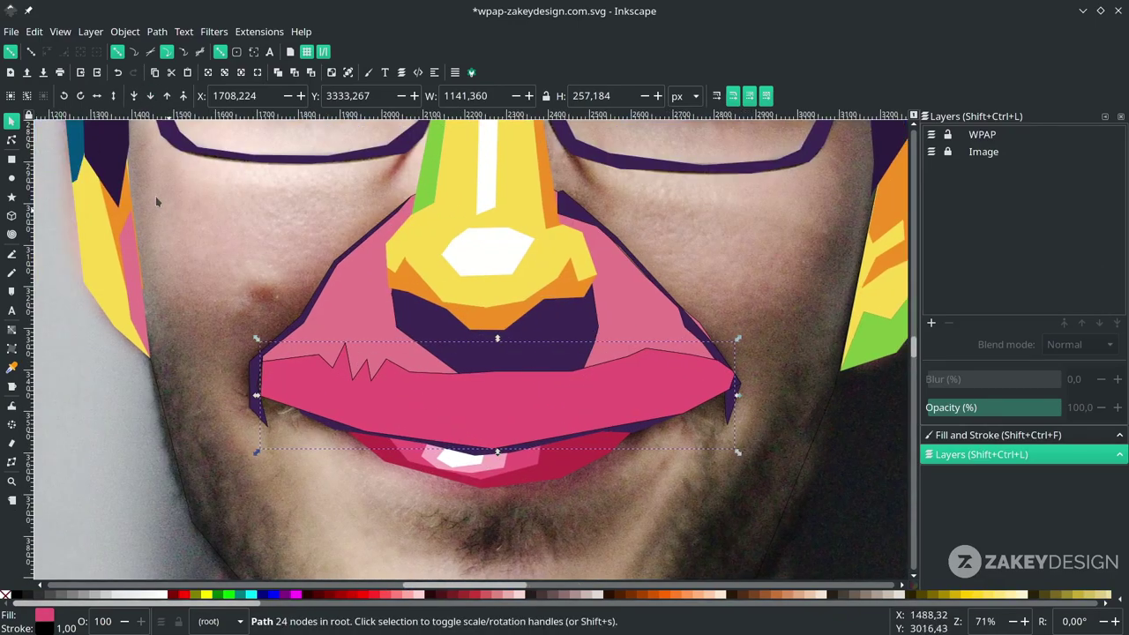
pyautogui.click(151, 96)
pyautogui.hscroll(1, 408, 388)
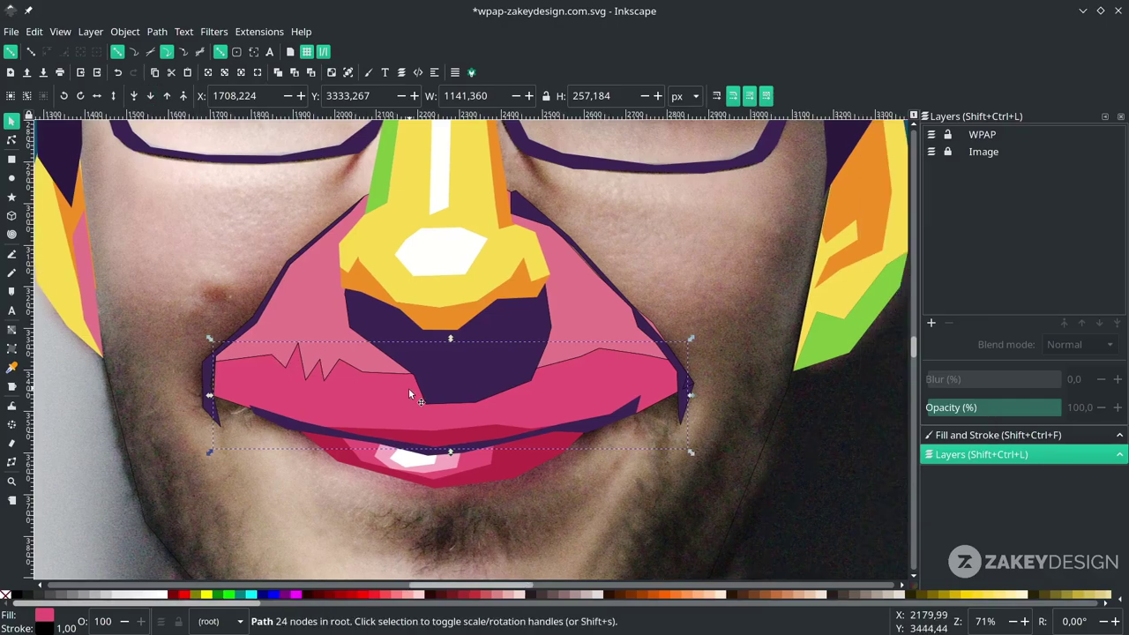
pyautogui.keyDown('ctrl'); pyautogui.scroll(-2, 364, 495); pyautogui.keyUp('ctrl')
pyautogui.click(569, 517)
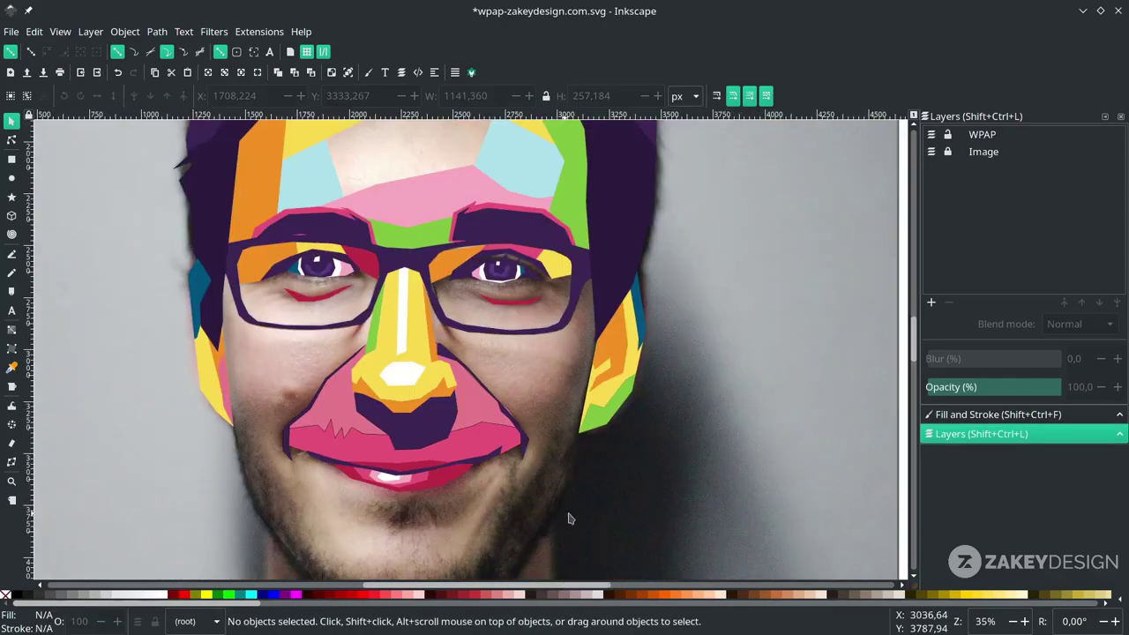
# Hide the photo layer and remove the stroke from all nose, moustache and mouth shapes.
pyautogui.click(930, 154)
pyautogui.scroll(-1, 602, 459)
pyautogui.moveTo(627, 526); pyautogui.dragTo(197, 309)
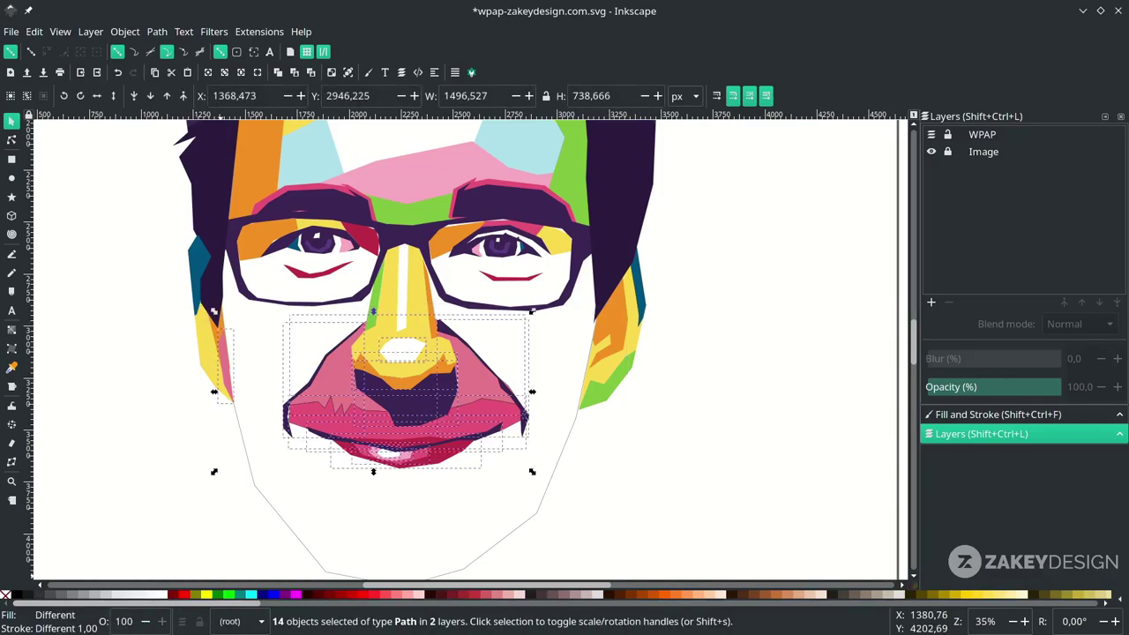
pyautogui.rightClick(62, 627)
pyautogui.click(97, 622)
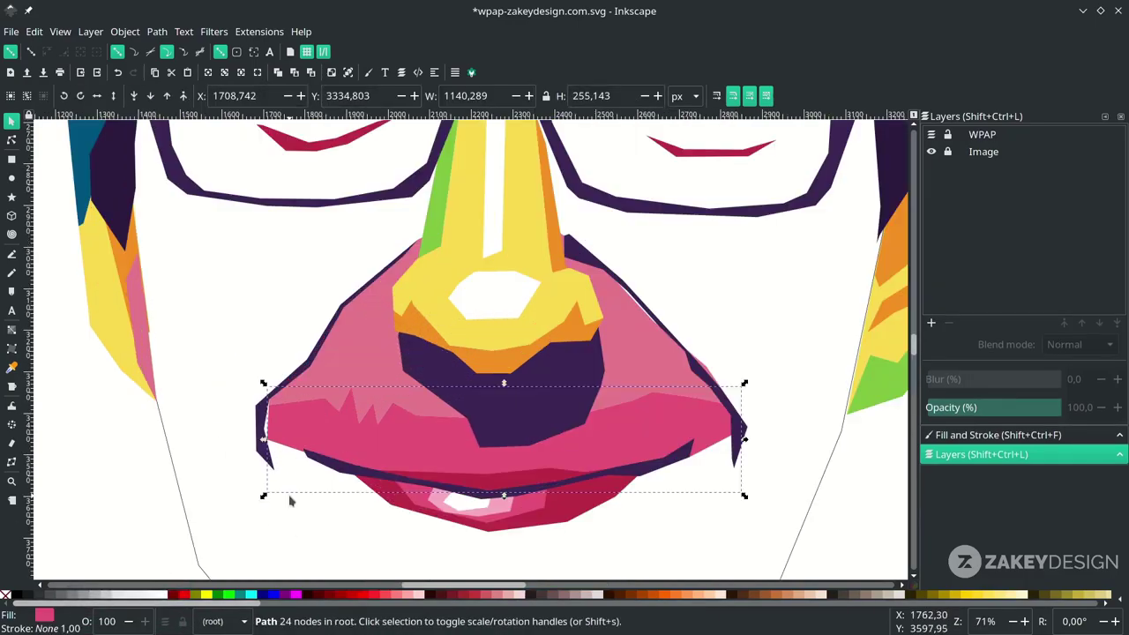
pyautogui.click(291, 495)
pyautogui.keyDown('ctrl'); pyautogui.scroll(-2, 297, 484); pyautogui.keyUp('ctrl')
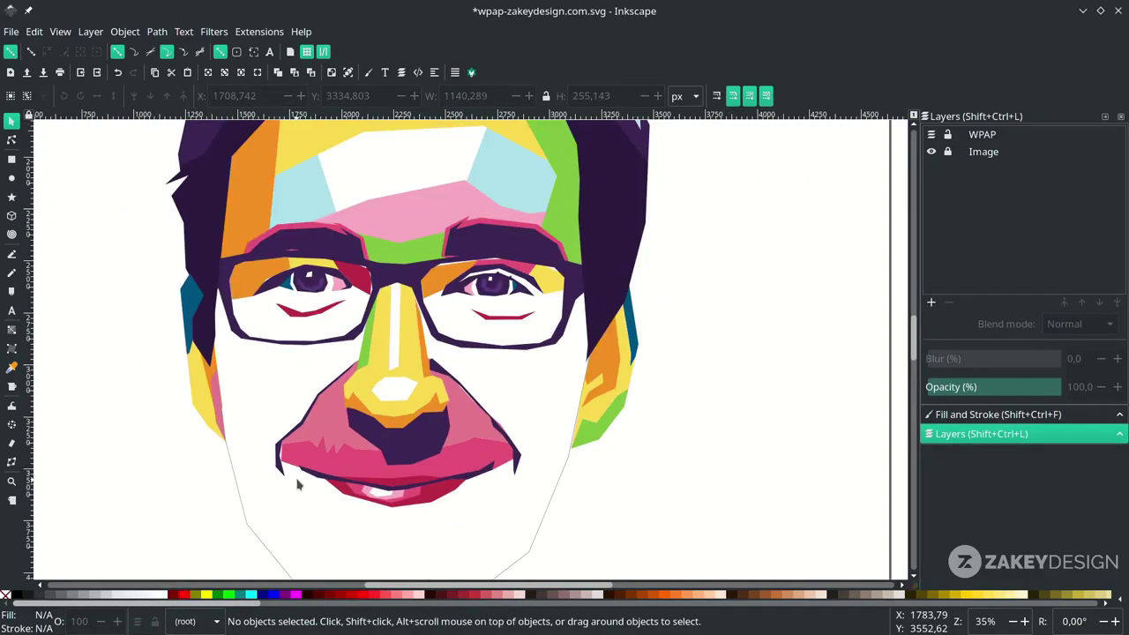
# Extend the left corner of the moustache shape outward beneath the smile crease to close the white gap.
pyautogui.keyDown('ctrl'); pyautogui.scroll(4, 300, 467); pyautogui.keyUp('ctrl')
pyautogui.keyDown('ctrl'); pyautogui.click(287, 458); pyautogui.keyUp('ctrl')
pyautogui.press('n')
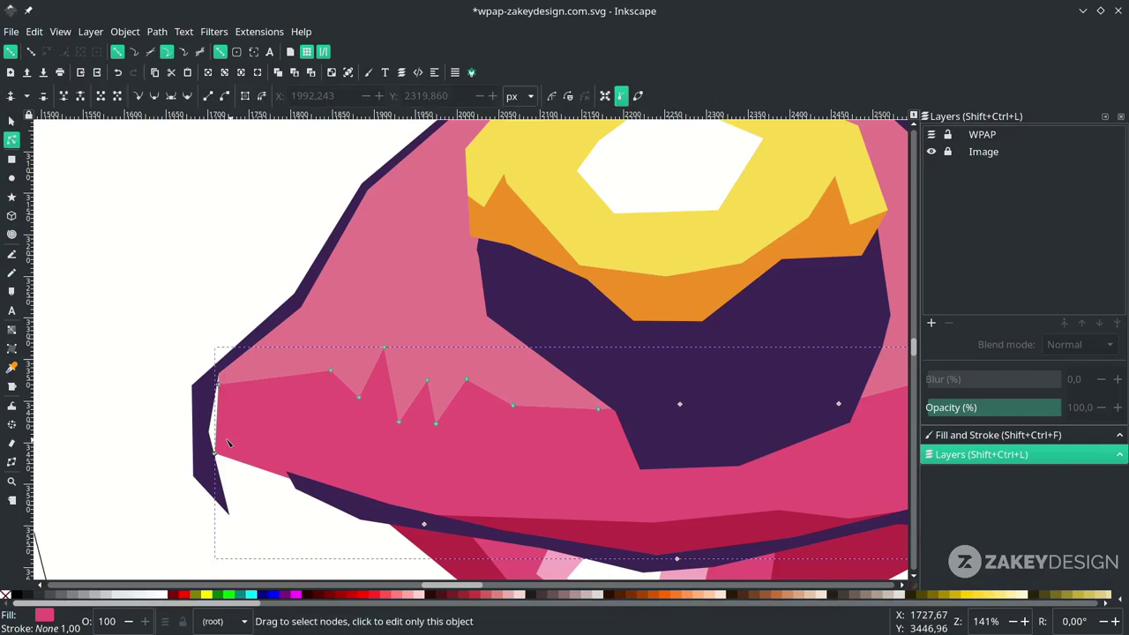
pyautogui.doubleClick(216, 424)
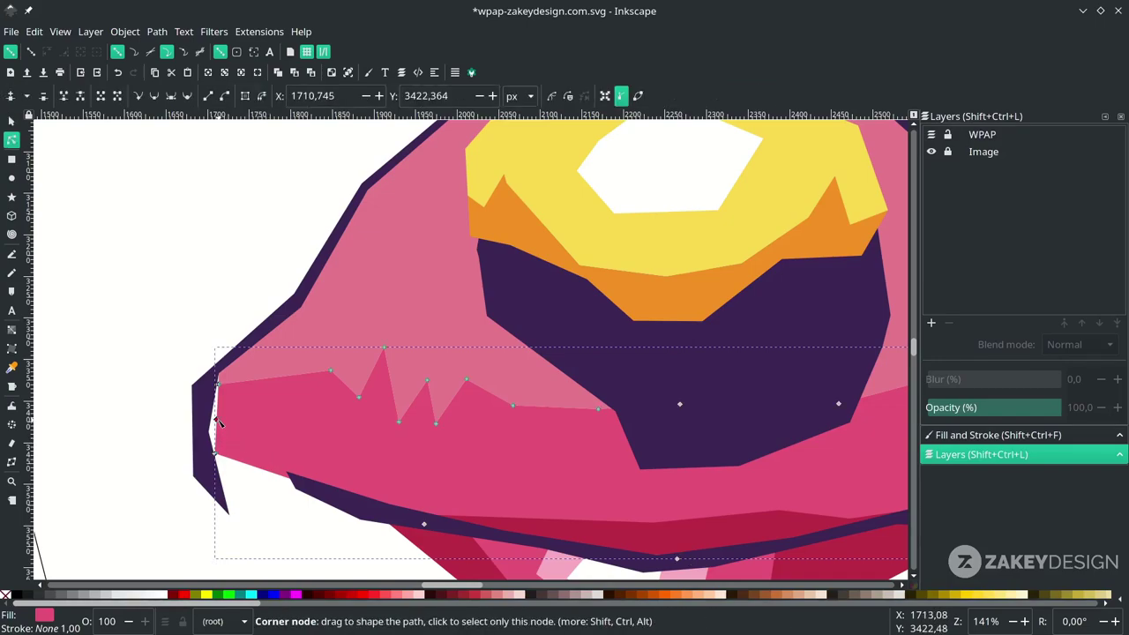
pyautogui.moveTo(216, 424); pyautogui.dragTo(212, 382)
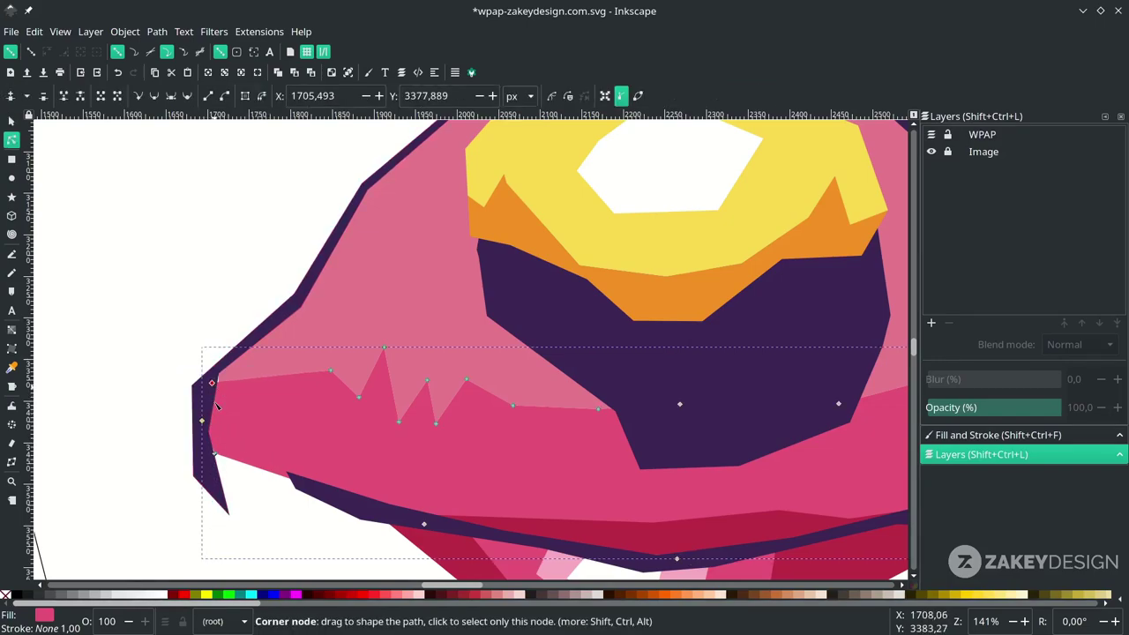
pyautogui.click(217, 378)
# Adjust the right-edge nodes of the light pink shape so its edge tucks under the right smile crease.
pyautogui.scroll(-1, 328, 403)
pyautogui.hscroll(12, 328, 403)
pyautogui.scroll(1, 328, 403)
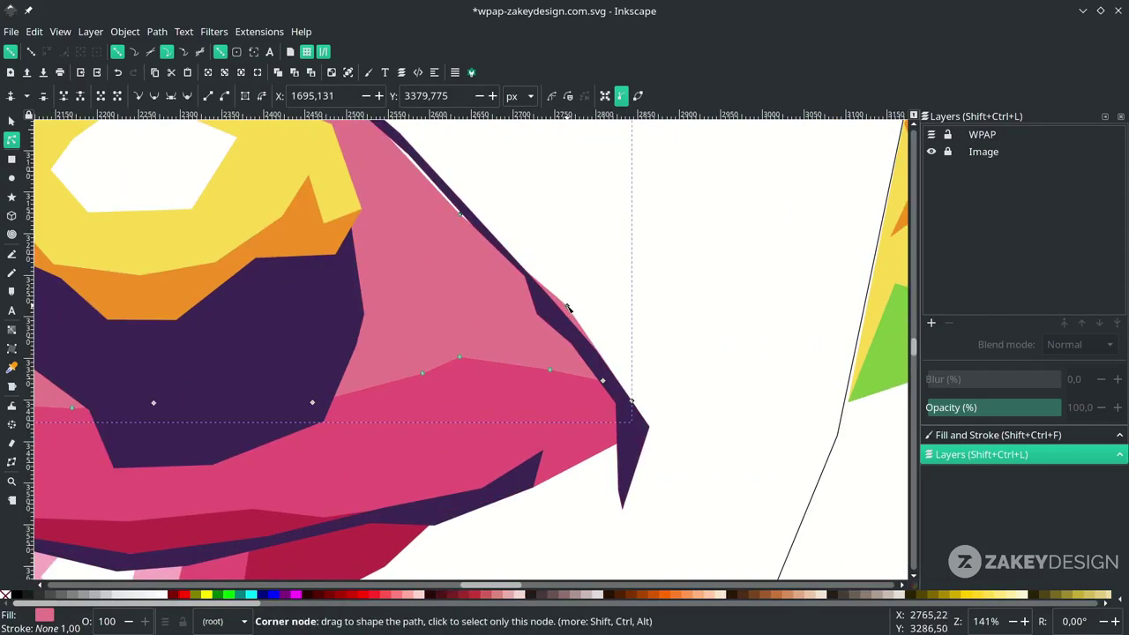
pyautogui.moveTo(570, 309); pyautogui.dragTo(555, 313)
pyautogui.scroll(2, 529, 304)
pyautogui.moveTo(462, 290); pyautogui.dragTo(460, 279)
pyautogui.scroll(-2, 352, 354)
pyautogui.press('Escape')
pyautogui.scroll(1, 353, 354)
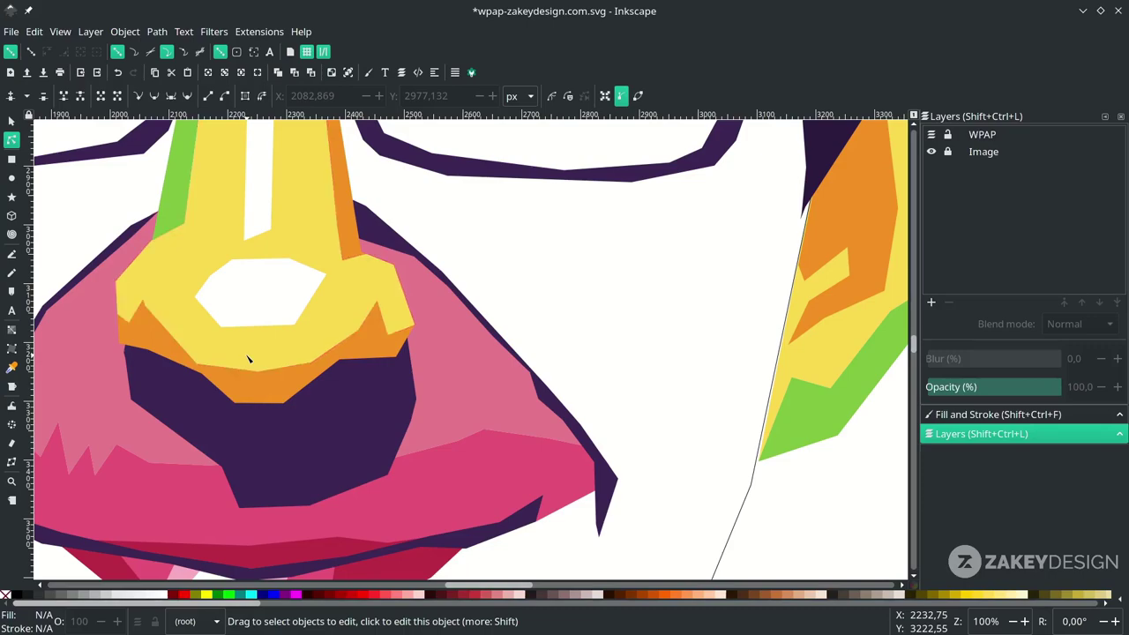
# Draw a straight-sided facet covering the area between the nose, right smile crease and moustache.
pyautogui.press('b')
pyautogui.click(304, 382)
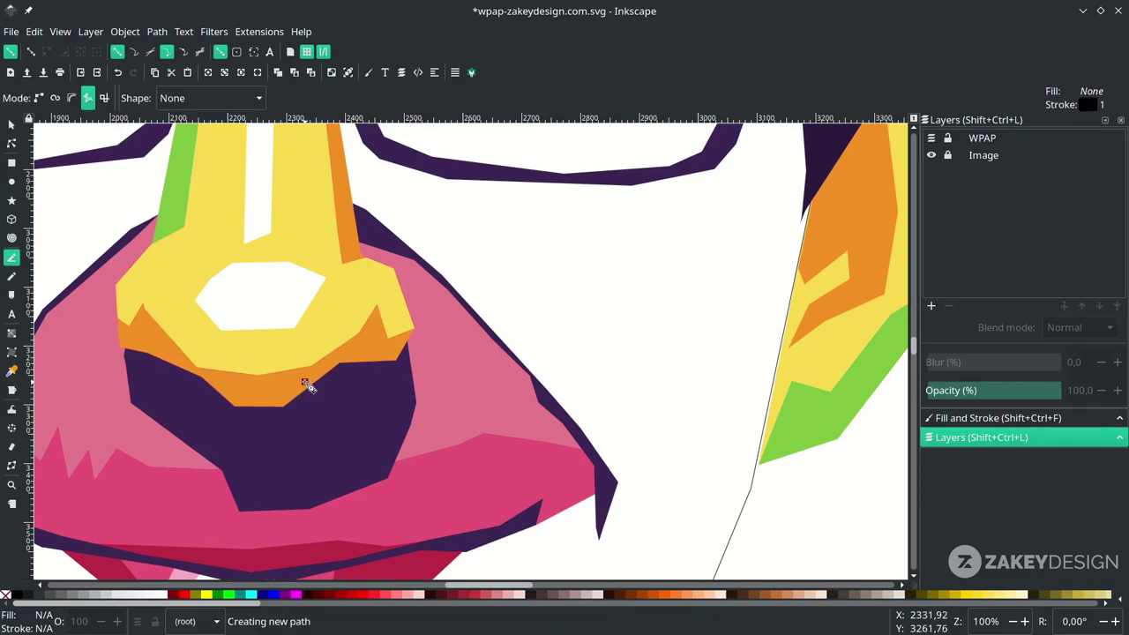
pyautogui.click(330, 472)
pyautogui.click(433, 465)
pyautogui.click(529, 443)
pyautogui.click(592, 460)
pyautogui.click(539, 386)
pyautogui.click(406, 247)
pyautogui.click(348, 227)
pyautogui.click(308, 254)
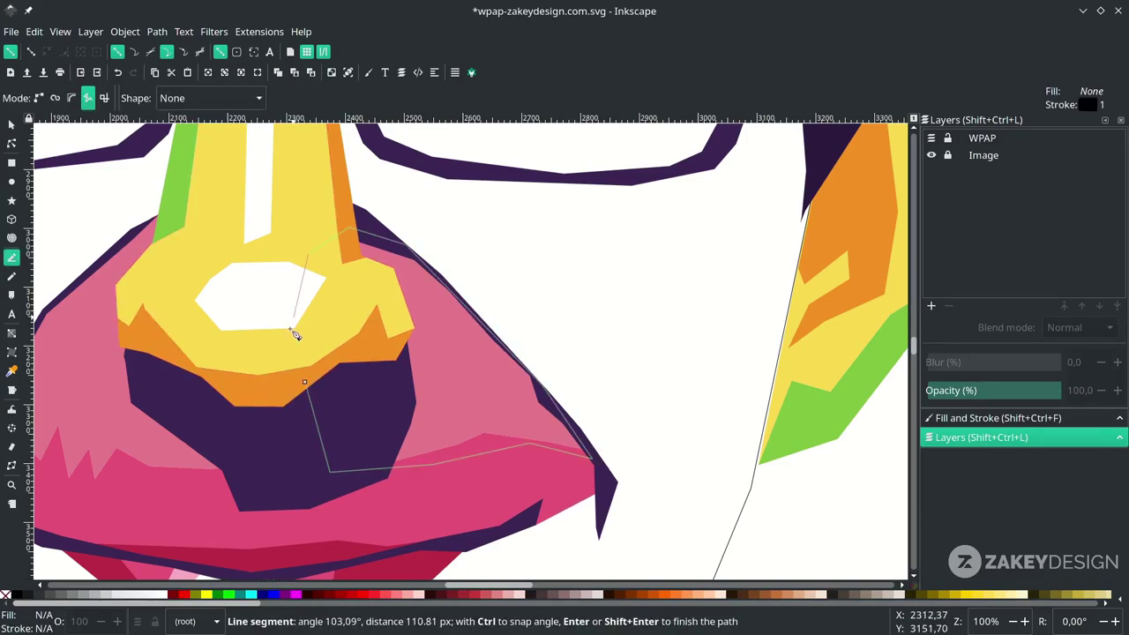
# Fill the facet right of the nose with the green picked from the right ear and remove its stroke.
pyautogui.press('d')
pyautogui.click(797, 415)
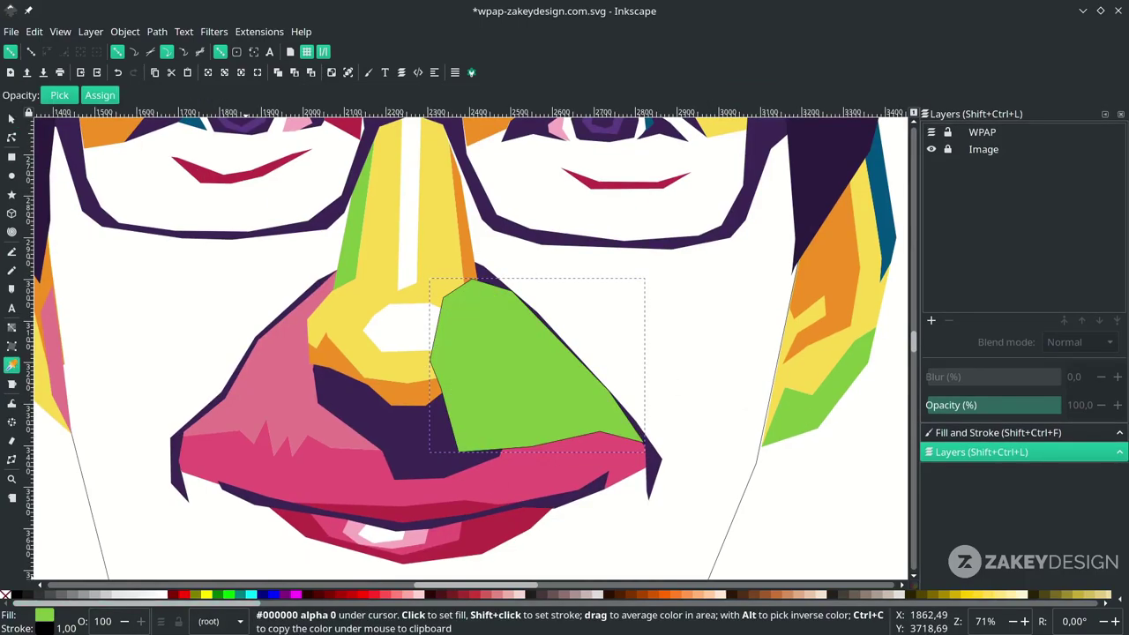
pyautogui.rightClick(42, 627)
pyautogui.click(55, 625)
# Lower the green facet behind the nose, nose shadow and right smile crease.
pyautogui.press('s')
pyautogui.click(150, 96)
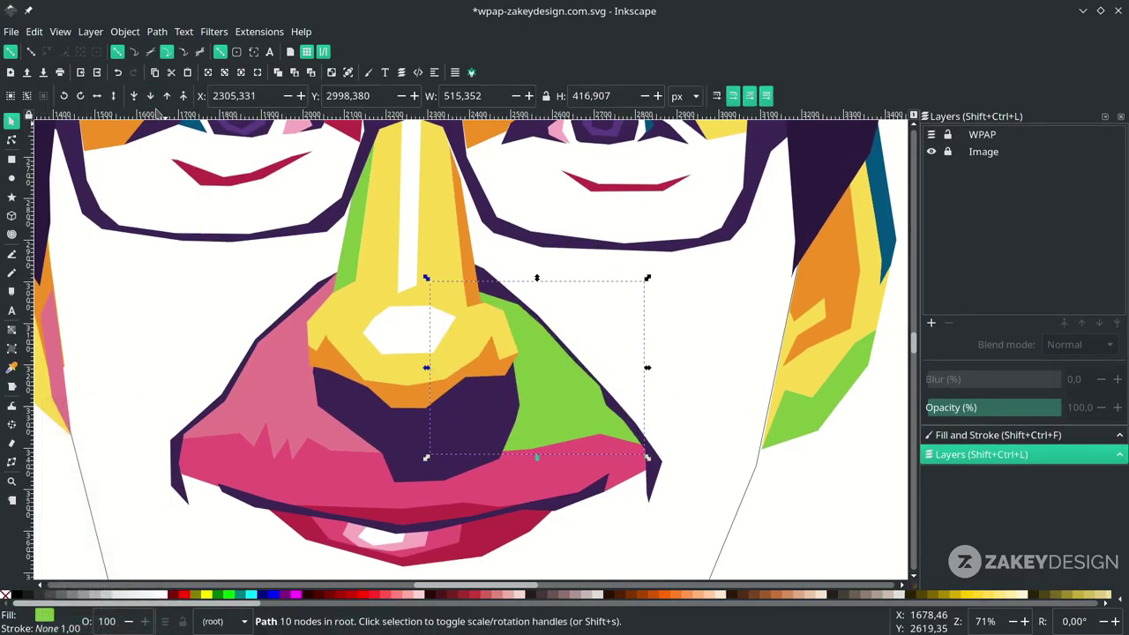
pyautogui.click(149, 96)
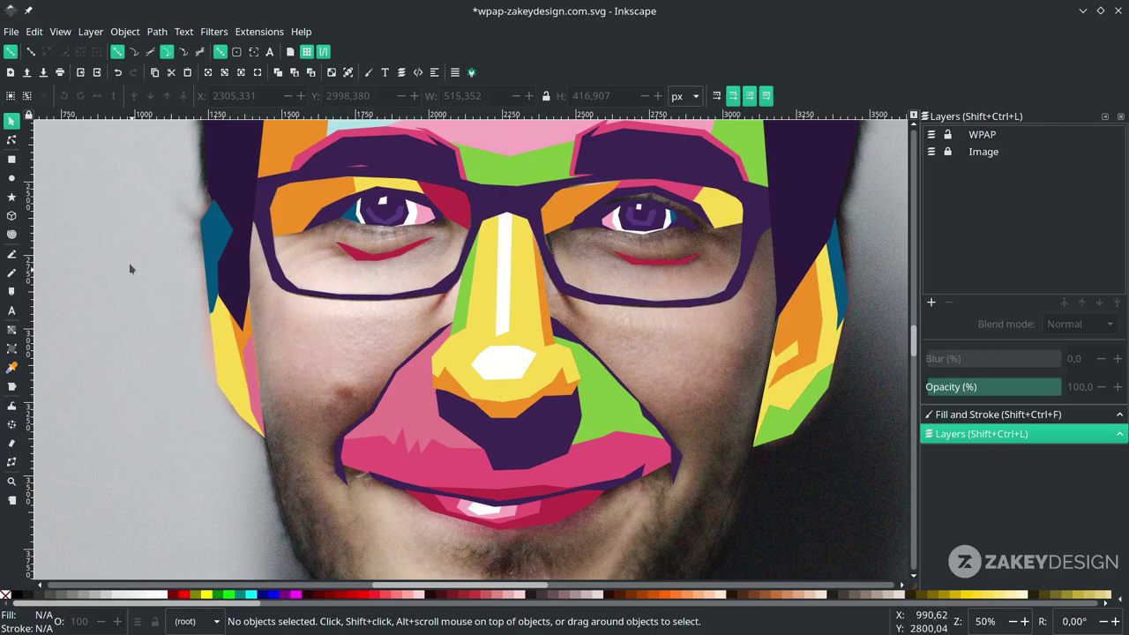
# Draw a closed facet across the left lower cheek, from the ear edge to the smile crease.
pyautogui.press('b')
pyautogui.click(257, 362)
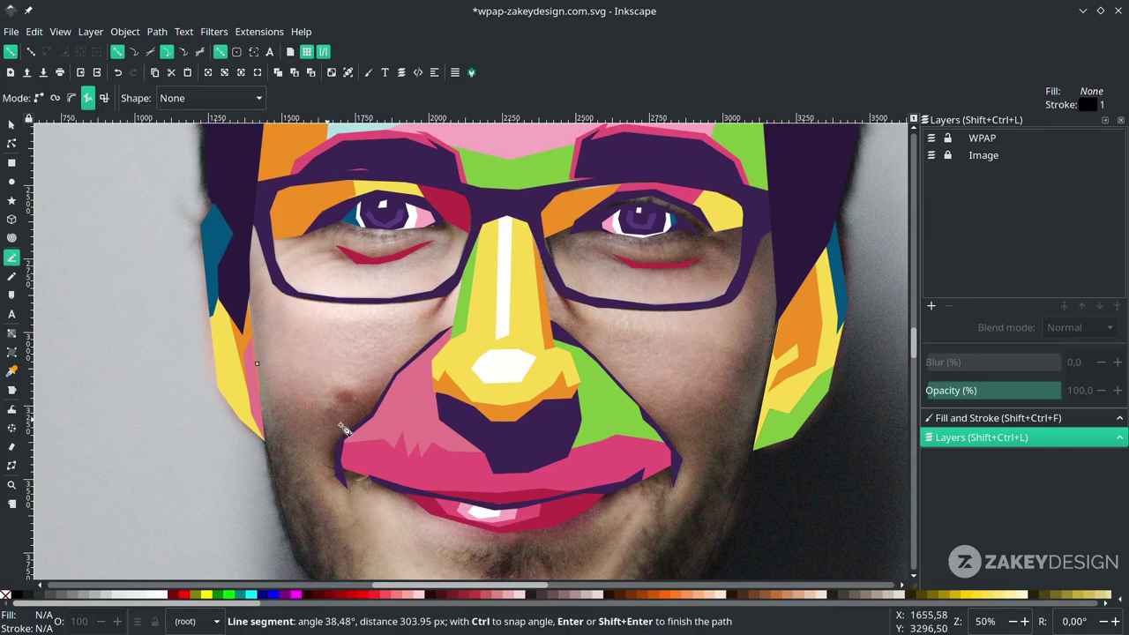
pyautogui.click(390, 401)
pyautogui.click(347, 489)
pyautogui.click(275, 472)
pyautogui.click(257, 363)
# Draw a closed facet across the right lower cheek, from the smile crease to the ear.
pyautogui.moveTo(414, 389); pyautogui.dragTo(205, 331)
pyautogui.click(461, 423)
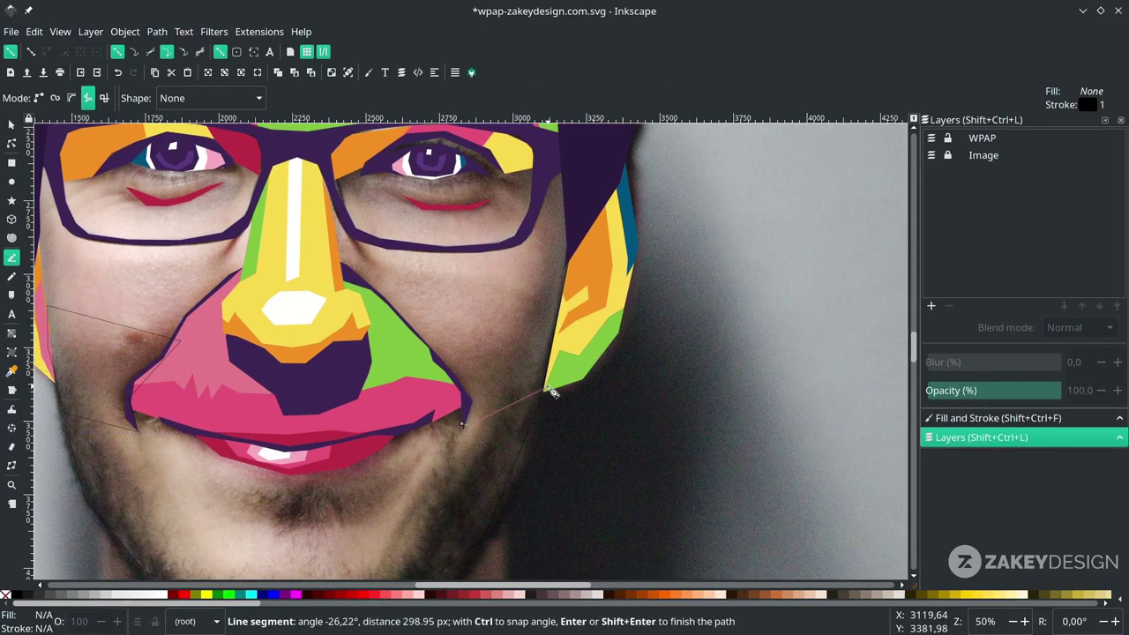
pyautogui.click(543, 389)
pyautogui.click(571, 254)
pyautogui.click(510, 335)
pyautogui.click(414, 362)
pyautogui.click(467, 400)
pyautogui.click(462, 423)
# Draw a narrow vertical facet along the left side of the face, from the glasses frame down to the jaw.
pyautogui.moveTo(59, 195); pyautogui.dragTo(269, 272)
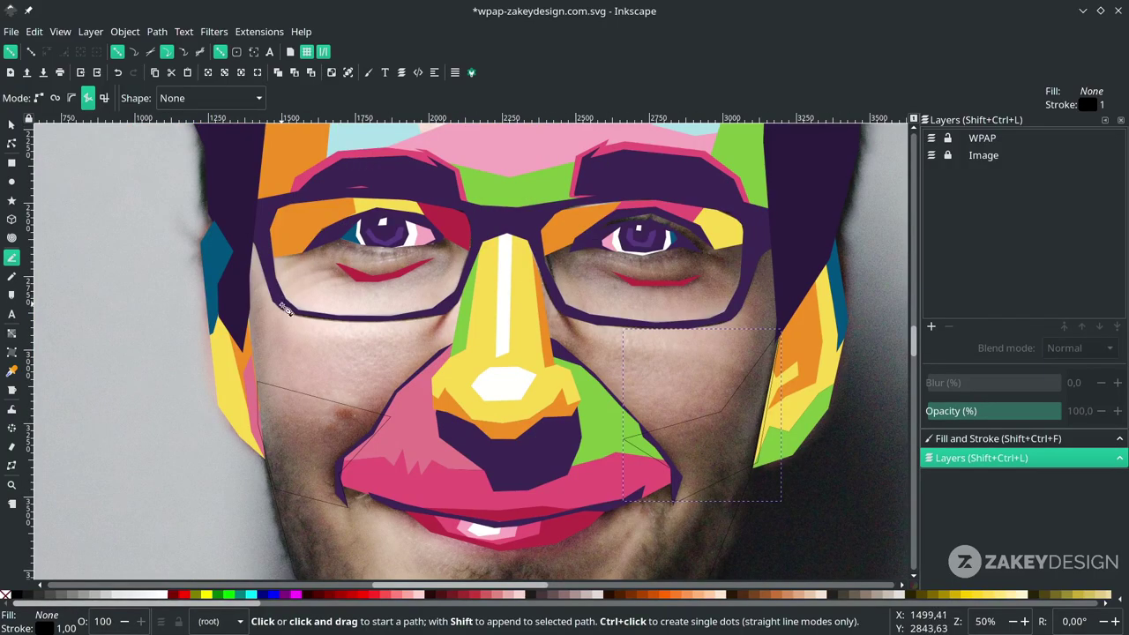
pyautogui.click(280, 298)
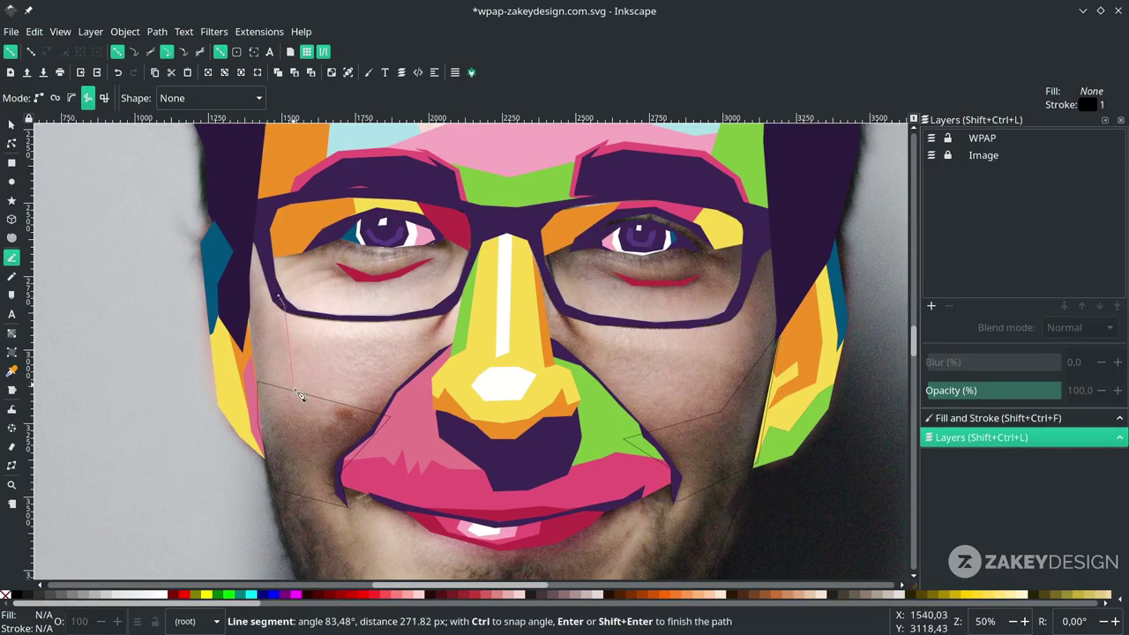
pyautogui.click(293, 456)
pyautogui.click(263, 456)
pyautogui.click(249, 313)
pyautogui.click(254, 221)
pyautogui.click(279, 296)
# Draw a narrow vertical facet along the right side of the face, from the glasses frame down to the jaw.
pyautogui.moveTo(346, 340); pyautogui.dragTo(281, 331)
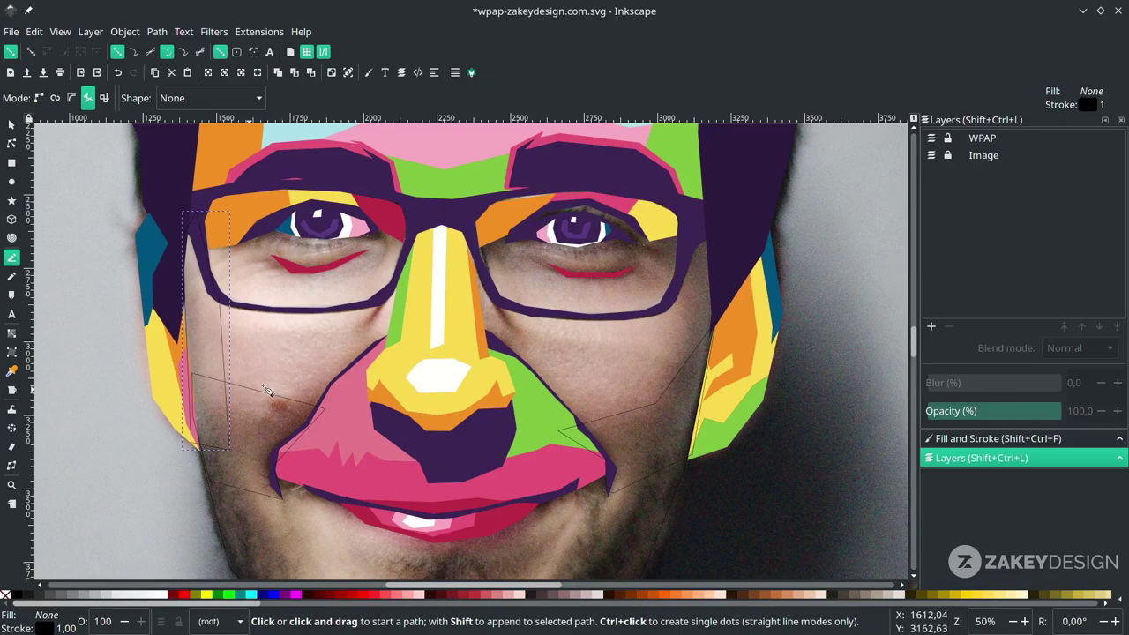
pyautogui.moveTo(320, 376); pyautogui.dragTo(221, 396)
pyautogui.moveTo(456, 382); pyautogui.dragTo(326, 340)
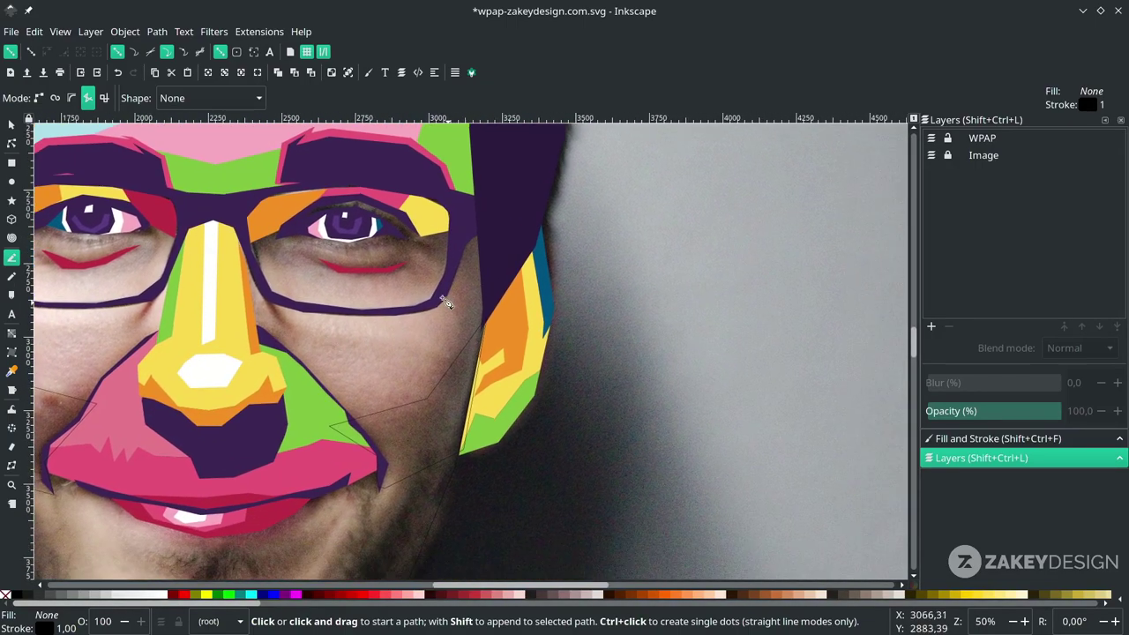
pyautogui.moveTo(446, 303); pyautogui.dragTo(468, 234)
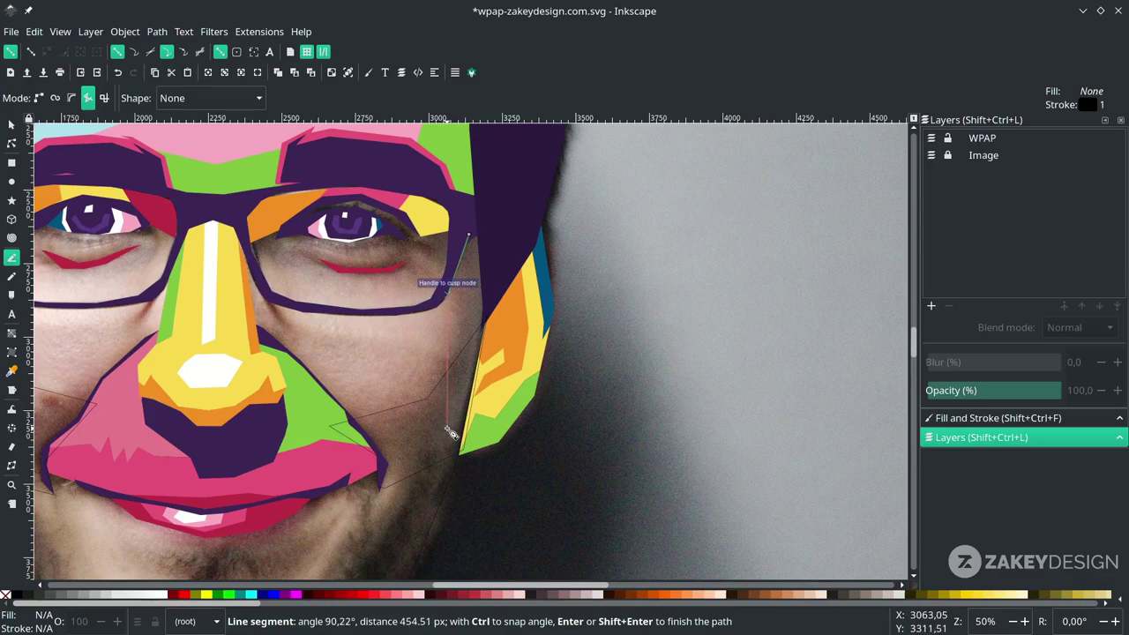
pyautogui.click(431, 465)
pyautogui.click(462, 451)
pyautogui.click(489, 302)
pyautogui.click(468, 235)
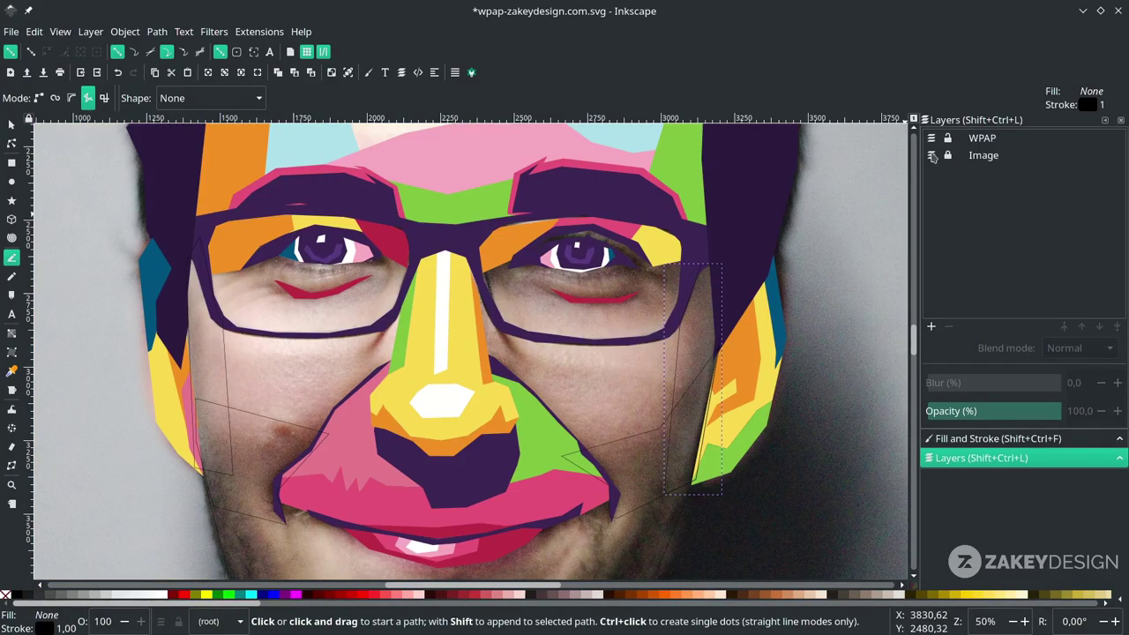
# Hide the photo layer, then fill the left lower cheek facet with light pink and the right one with the forehead's light blue.
pyautogui.click(932, 156)
pyautogui.scroll(-2, 680, 328)
pyautogui.press('d')
pyautogui.click(316, 361)
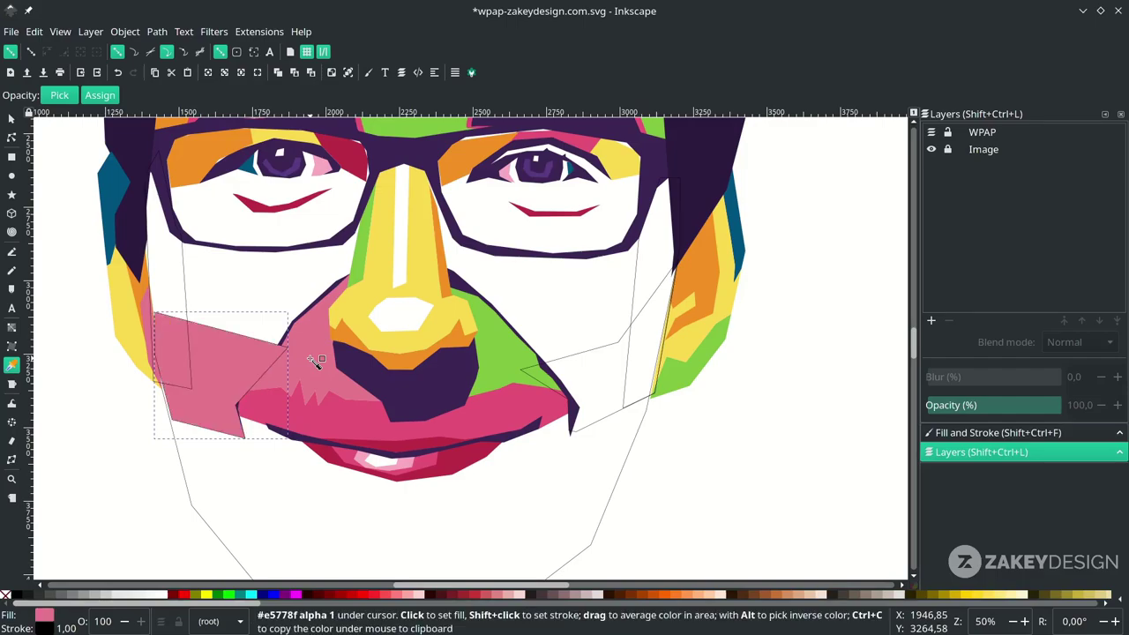
pyautogui.press('s')
pyautogui.click(596, 362)
pyautogui.press('d')
pyautogui.click(388, 318)
# Fill the left side facet with the nose's yellow and the right side facet with the crimson of the inner eye area.
pyautogui.press('s')
pyautogui.click(209, 277)
pyautogui.press('d')
pyautogui.click(414, 309)
pyautogui.click(662, 320)
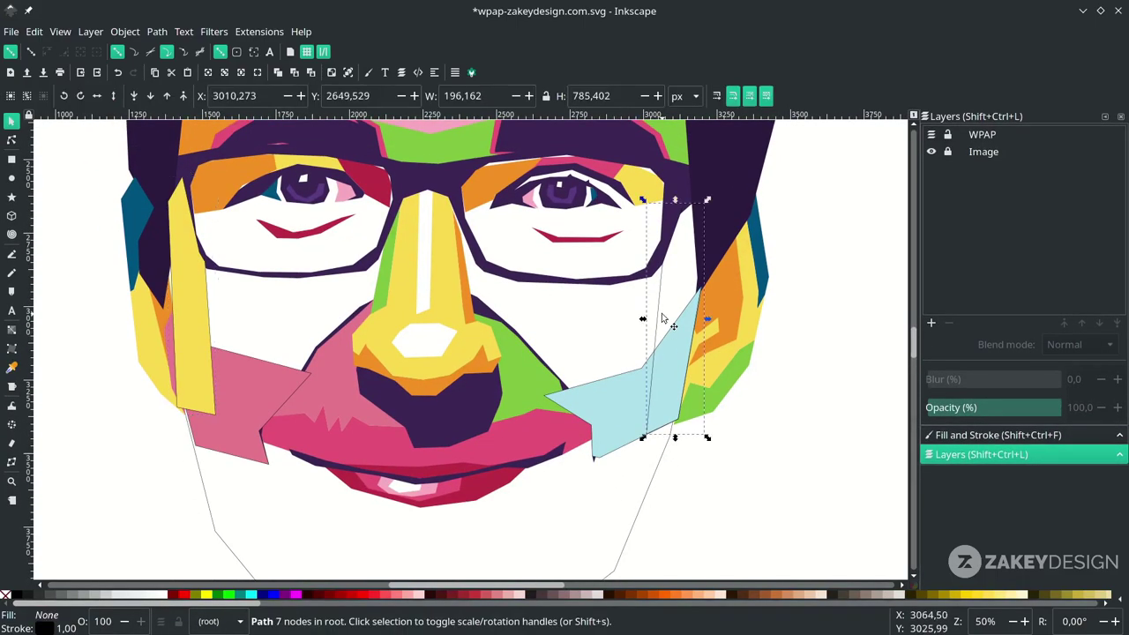
pyautogui.scroll(-1, 506, 320)
pyautogui.press('d')
pyautogui.click(411, 249)
# Lower the crimson and yellow side facets behind the glasses, hair and ears.
pyautogui.click(150, 96)
pyautogui.click(270, 332)
pyautogui.click(150, 95)
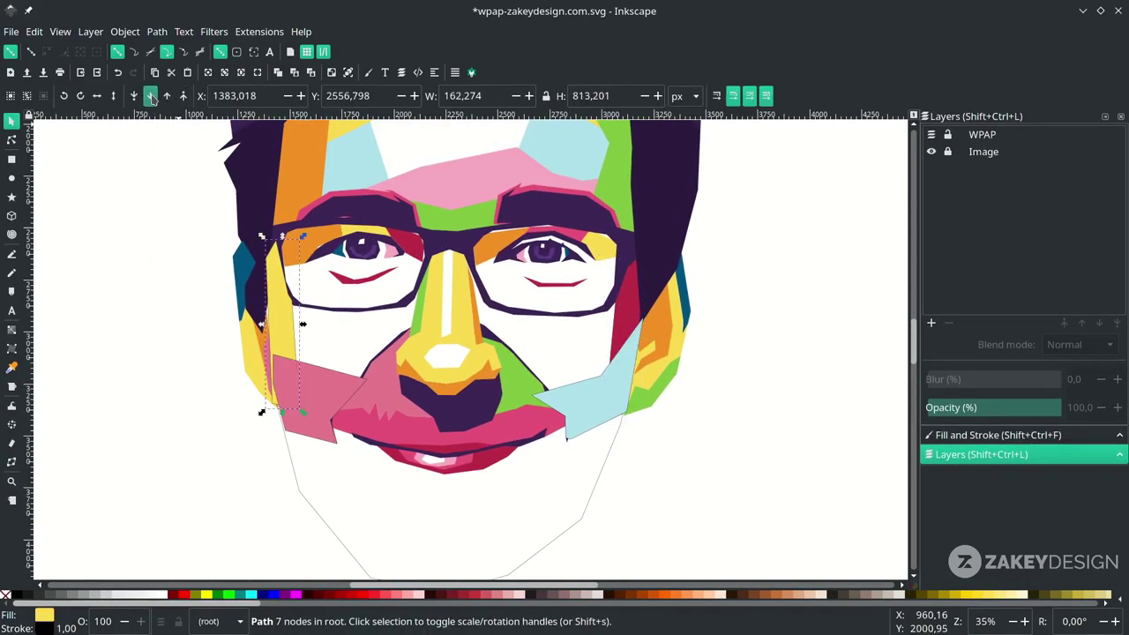
pyautogui.click(150, 95)
# Lower the light pink left cheek facet behind the smile crease and the yellow side facet.
pyautogui.scroll(2, 303, 374)
pyautogui.click(310, 392)
pyautogui.hscroll(1, 152, 218)
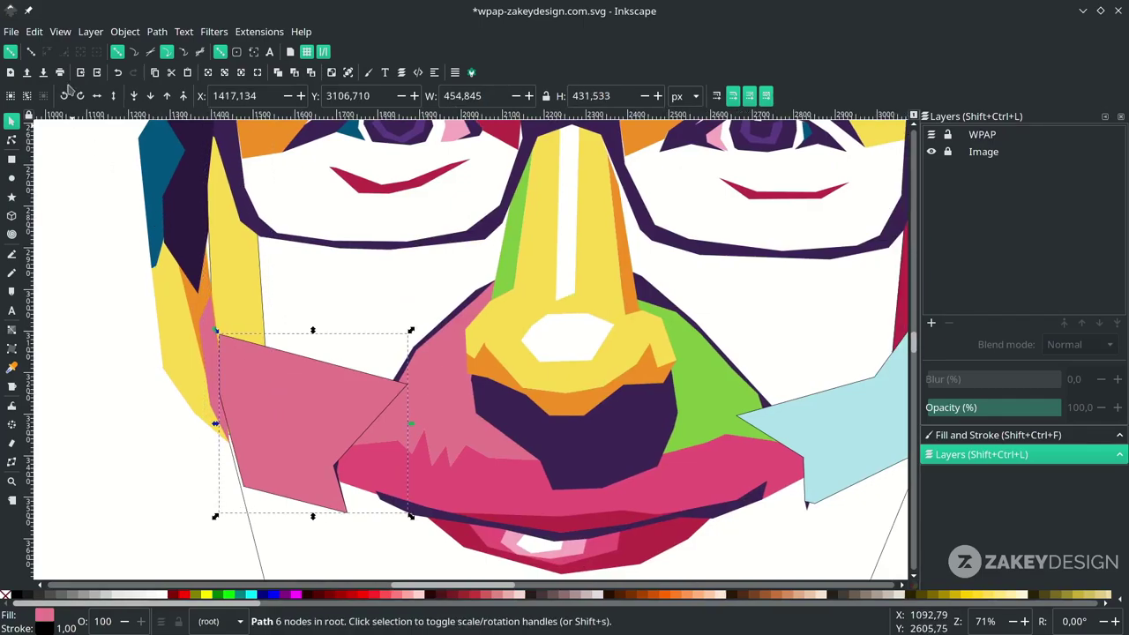
pyautogui.click(149, 95)
pyautogui.click(150, 95)
pyautogui.click(150, 95)
# Lower the light blue right cheek facet behind the smile crease and the crimson side facet.
pyautogui.hscroll(4, 661, 419)
pyautogui.click(661, 423)
pyautogui.click(149, 95)
pyautogui.click(150, 95)
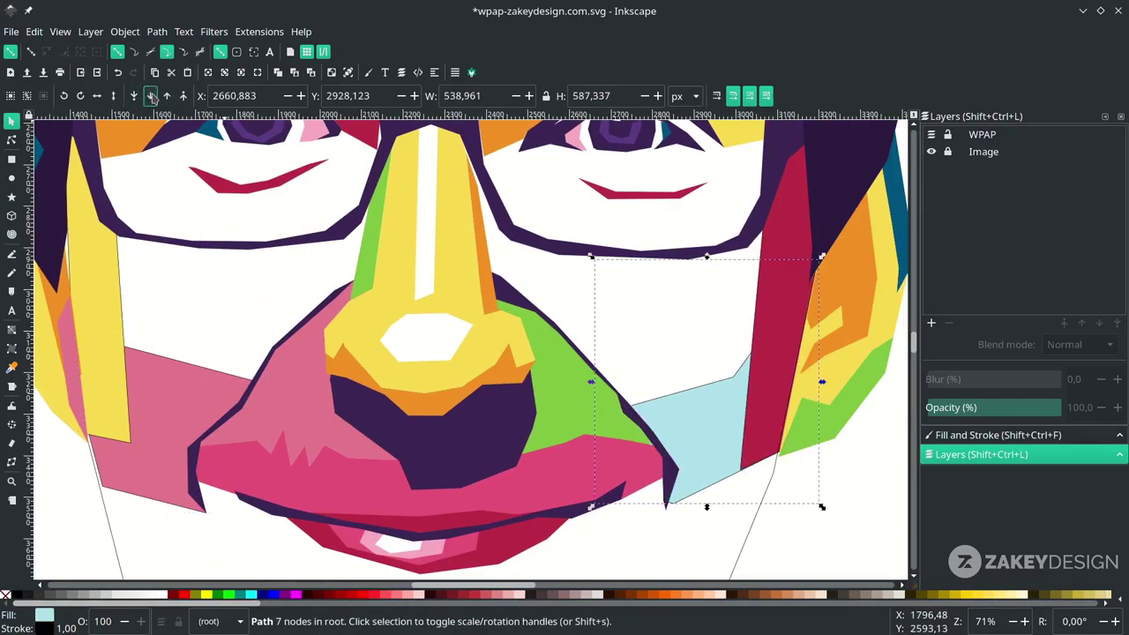
pyautogui.scroll(-3, 637, 449)
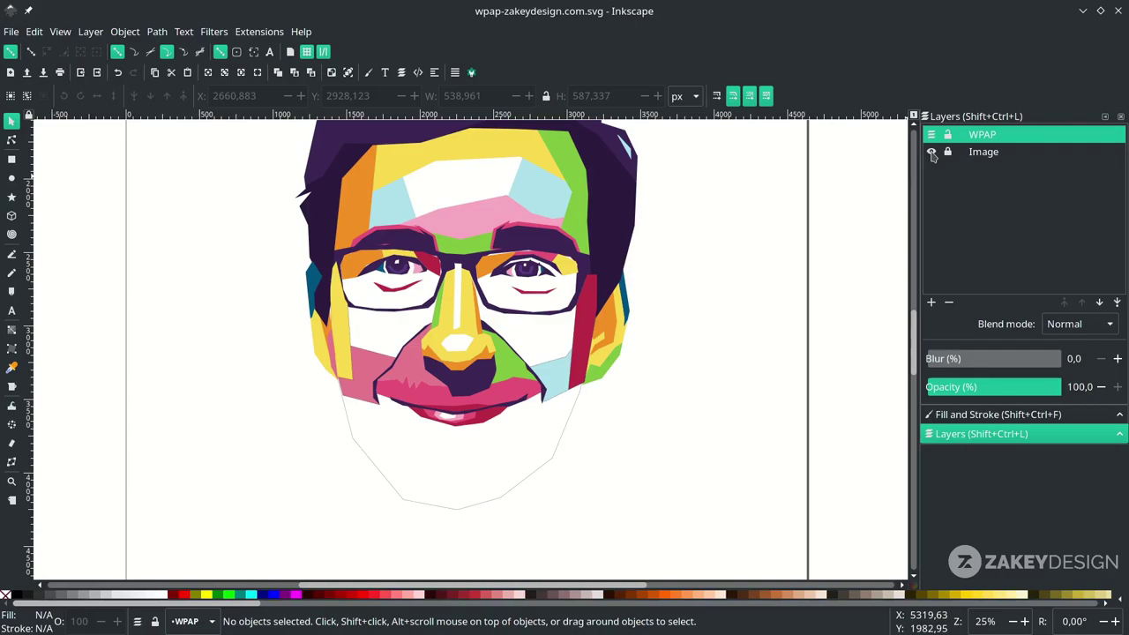
# Show the reference photo and trace a closed facet beneath the left half of the lower lip, reaching the mouth corner.
pyautogui.click(932, 155)
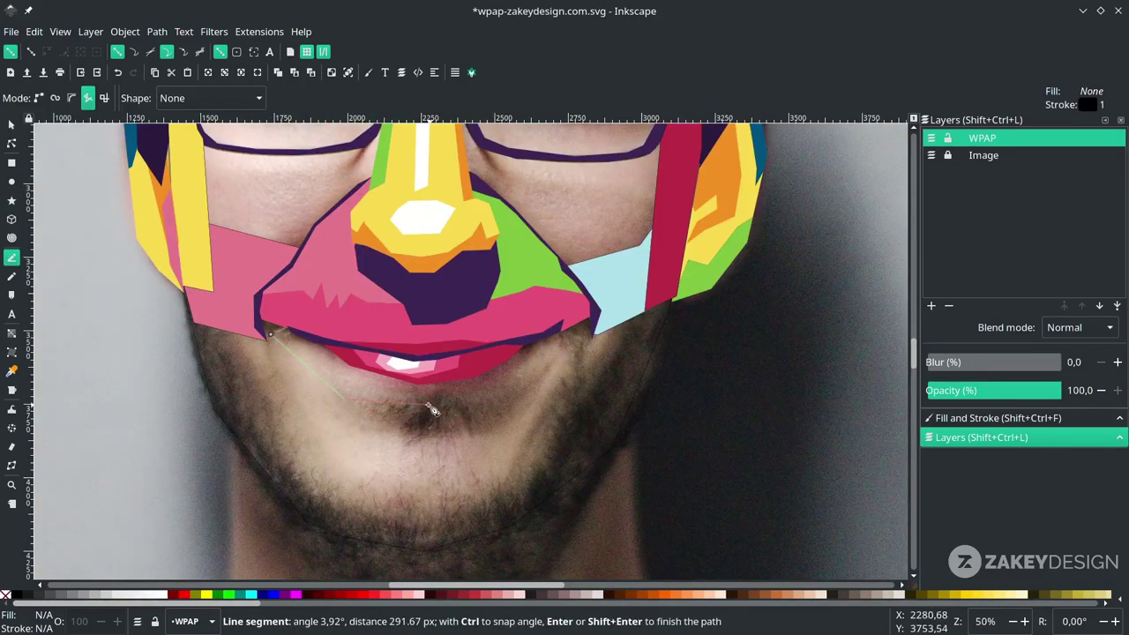
pyautogui.click(427, 377)
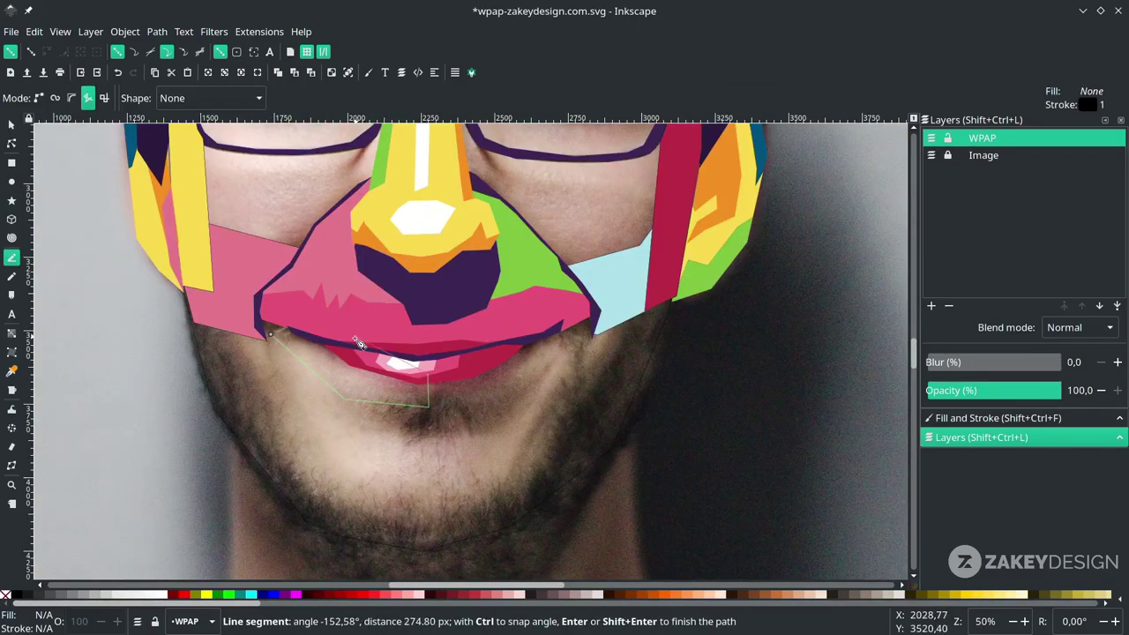
pyautogui.click(357, 342)
pyautogui.click(268, 318)
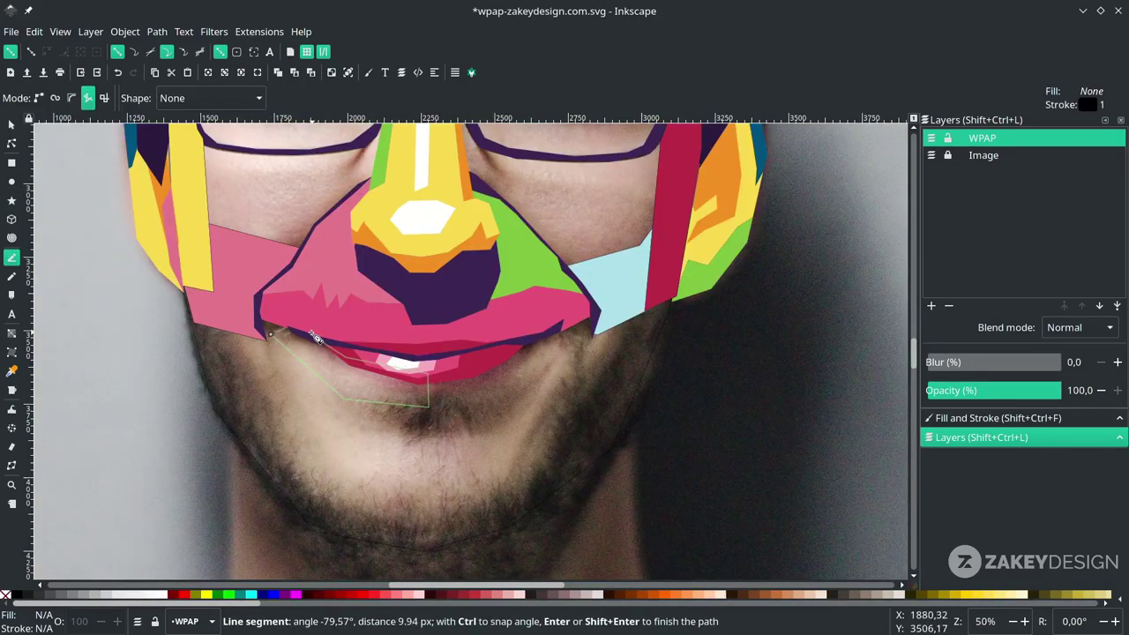
pyautogui.click(251, 318)
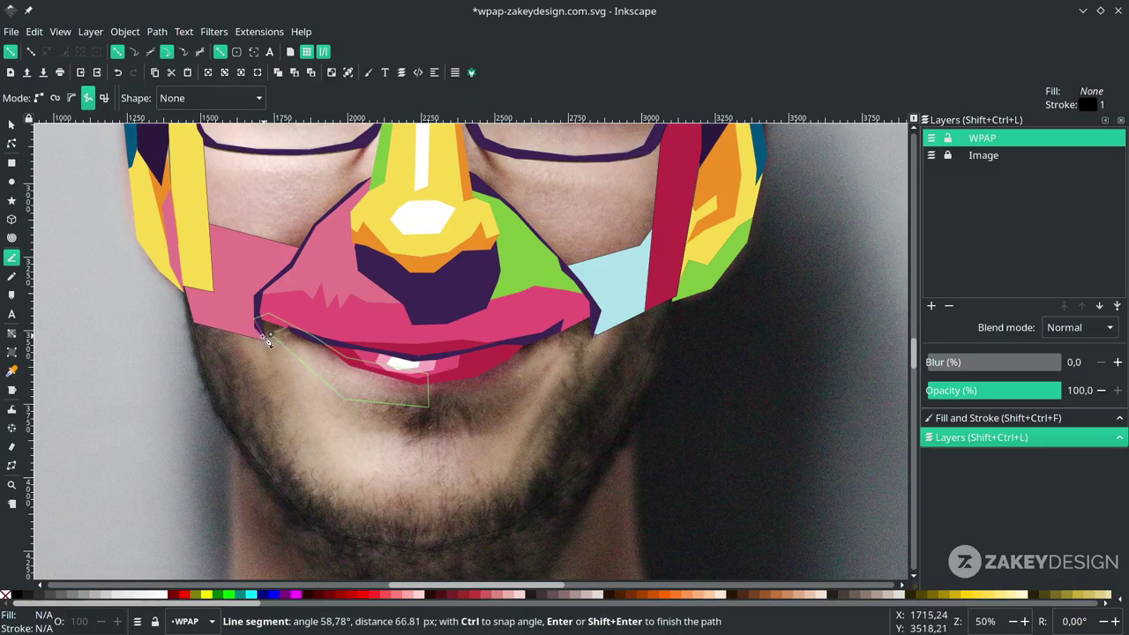
pyautogui.click(273, 335)
# Trace a matching closed facet beneath the right half of the lower lip, sharing the centre edge with the left one.
pyautogui.moveTo(450, 412); pyautogui.dragTo(360, 406)
pyautogui.click(337, 361)
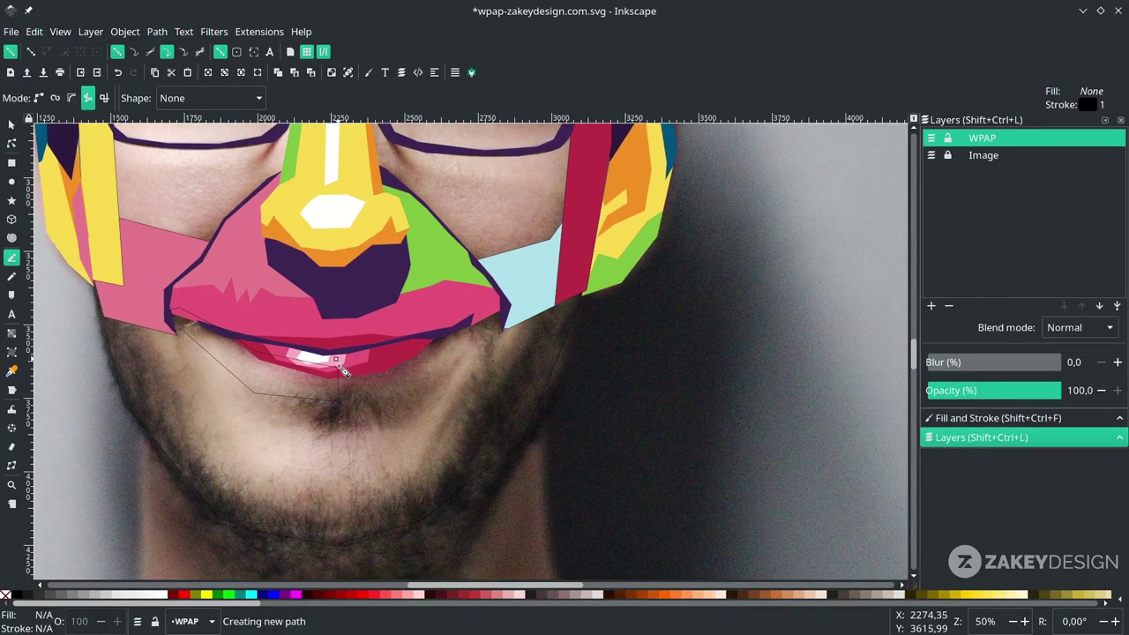
pyautogui.click(338, 399)
pyautogui.click(423, 385)
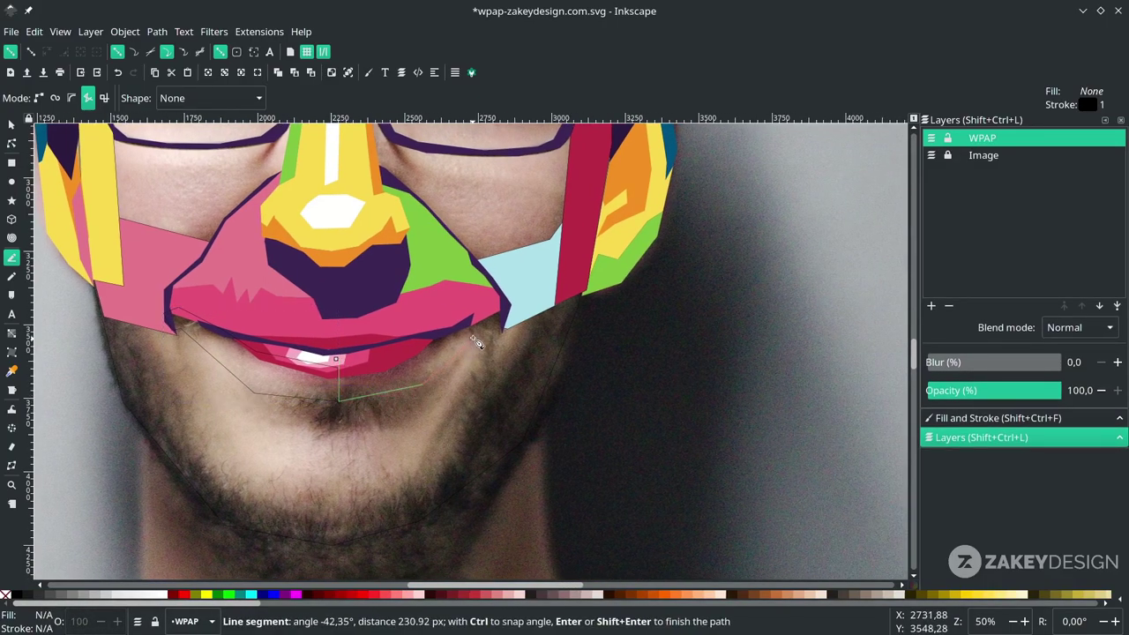
pyautogui.click(504, 299)
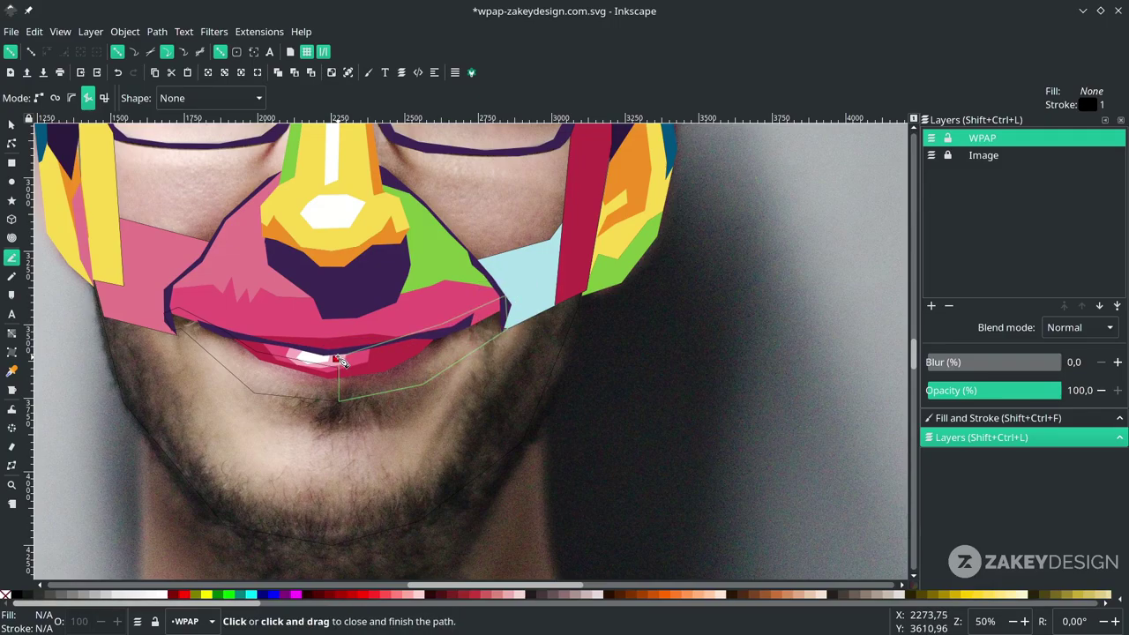
pyautogui.click(339, 360)
# Trace a closed facet at the middle of the chin, directly below the two under-lip facets.
pyautogui.scroll(-1, 281, 381)
pyautogui.hscroll(-1, 281, 381)
pyautogui.click(276, 367)
pyautogui.click(443, 360)
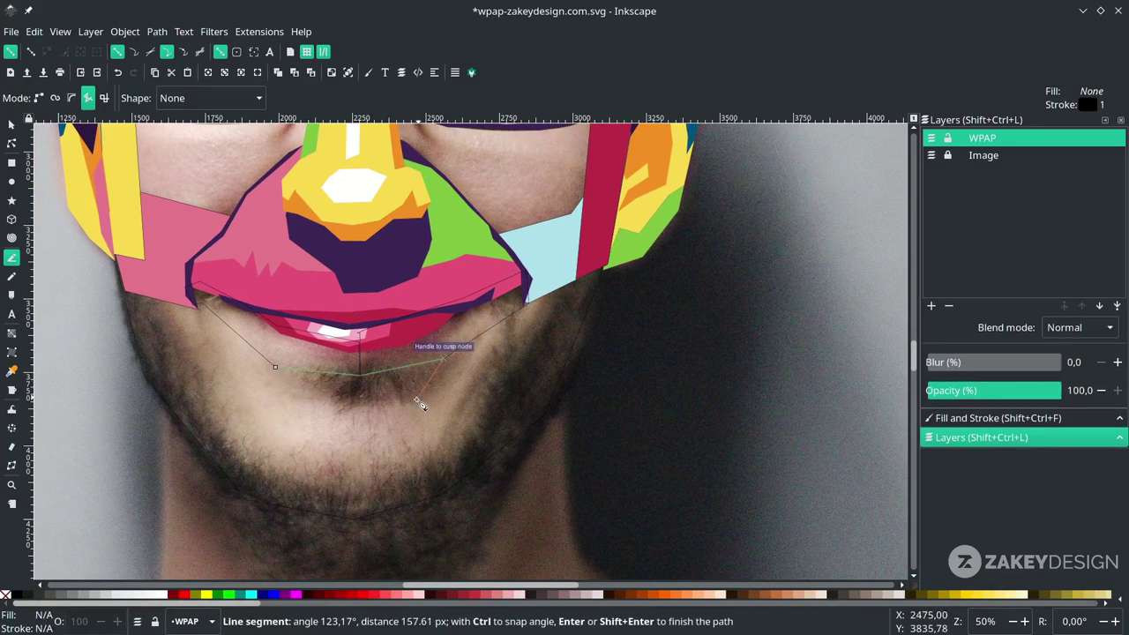
pyautogui.click(275, 367)
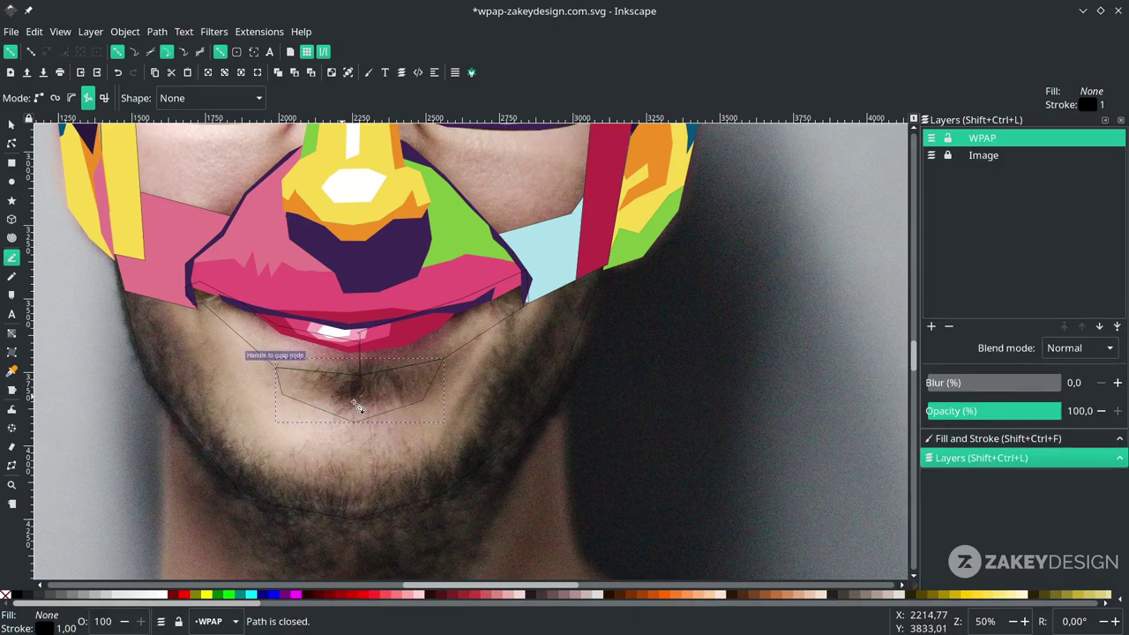
# Lower the green and yellow under-lip facets behind the lips and smile crease.
pyautogui.click(467, 411)
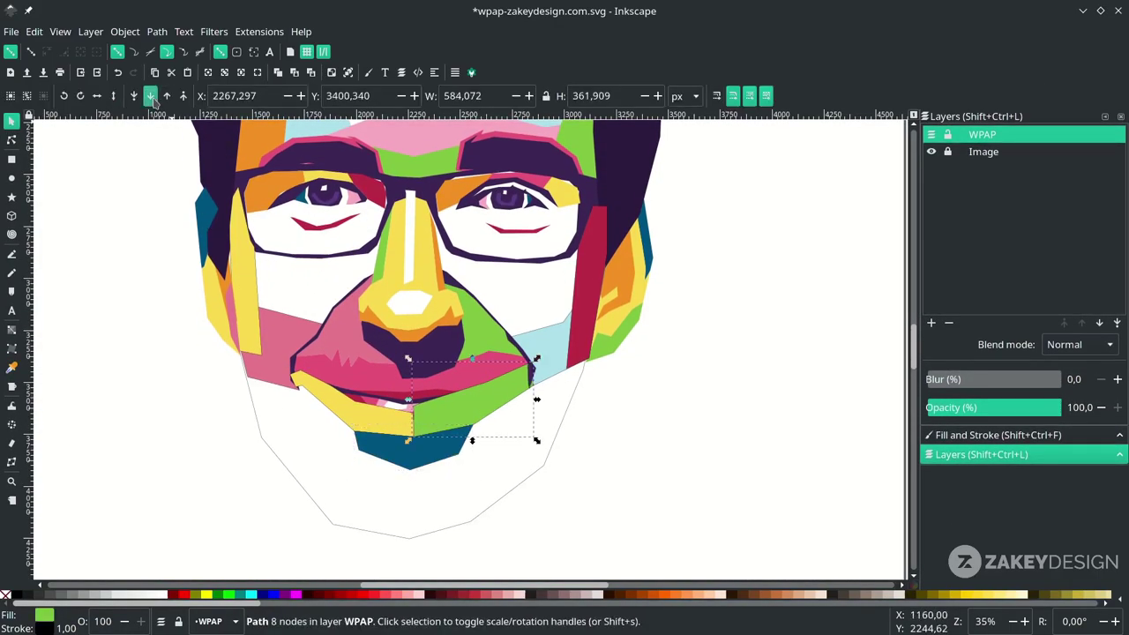
pyautogui.click(150, 96)
pyautogui.click(374, 416)
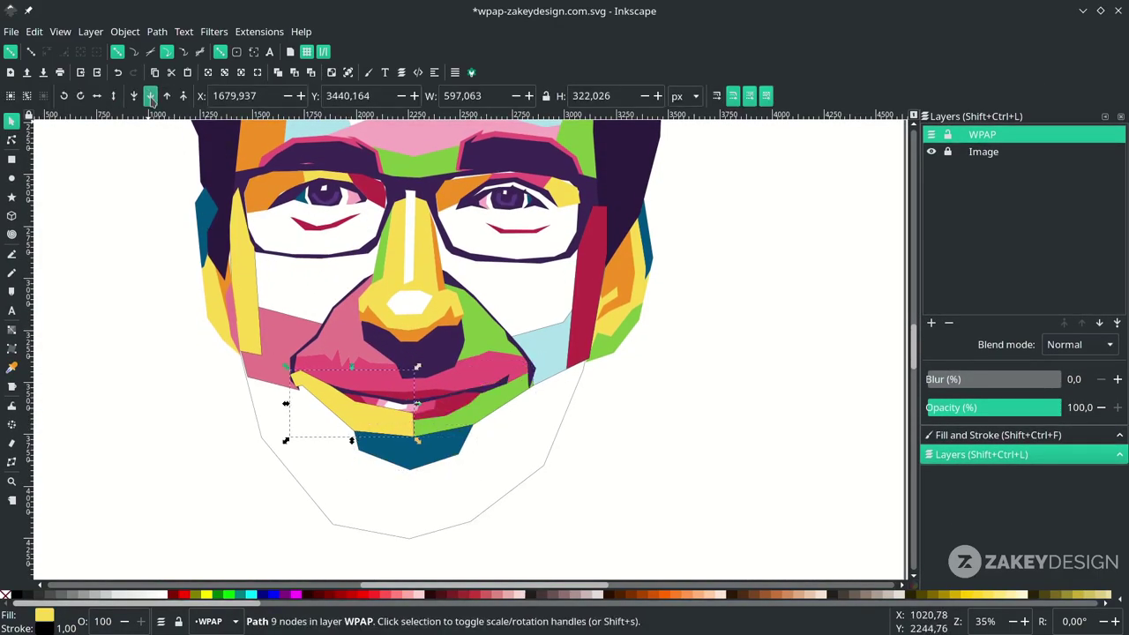
pyautogui.click(150, 96)
pyautogui.click(412, 450)
# Remove the stroke from all coloured portrait shapes, leaving the face outline out of the selection, and save the drawing.
pyautogui.moveTo(664, 496)
pyautogui.mouseDown()
pyautogui.moveTo(260, 170)
pyautogui.moveTo(582, 474)
pyautogui.moveTo(648, 507)
pyautogui.mouseUp()
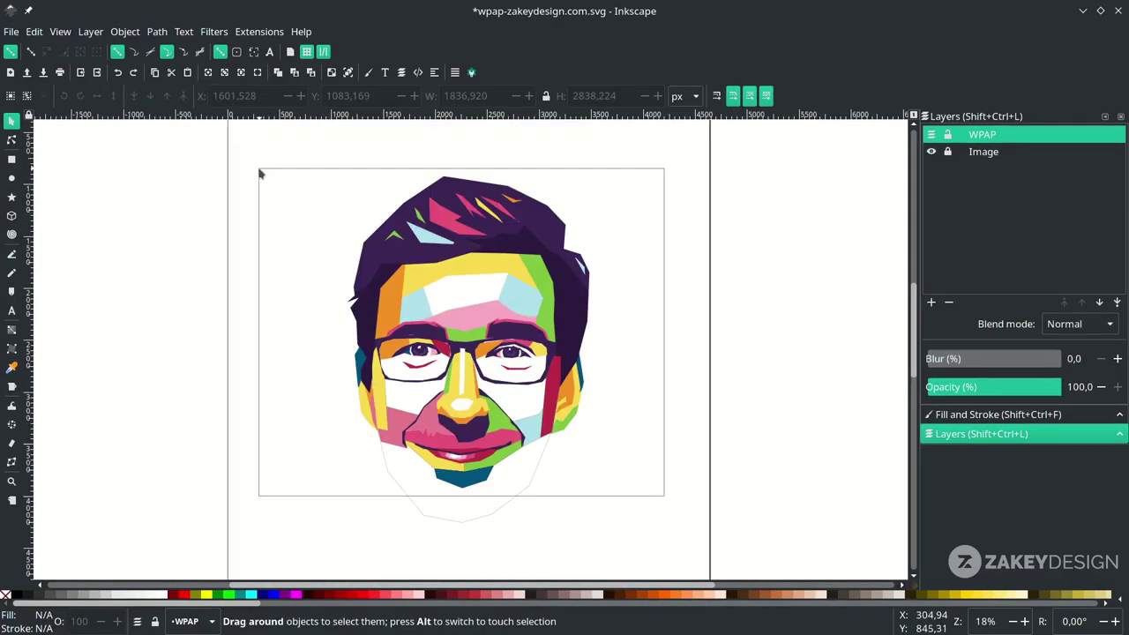
pyautogui.moveTo(648, 513)
pyautogui.mouseDown()
pyautogui.moveTo(625, 512)
pyautogui.moveTo(303, 204)
pyautogui.moveTo(274, 156)
pyautogui.mouseUp()
pyautogui.rightClick(44, 628)
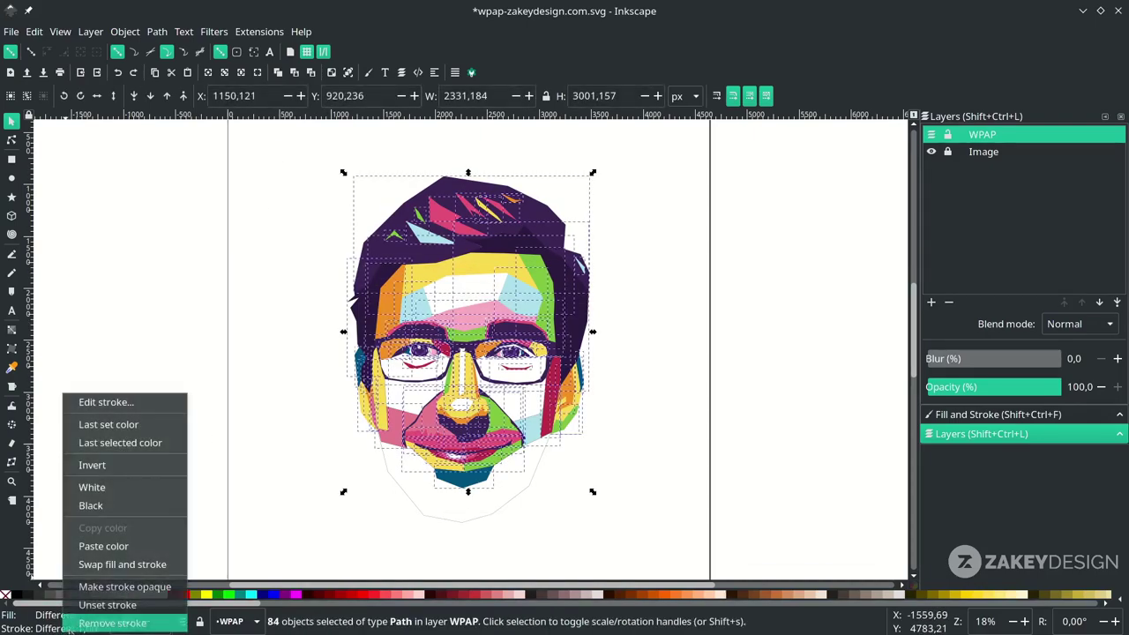
pyautogui.click(113, 620)
pyautogui.click(322, 531)
pyautogui.hscroll(1, 332, 524)
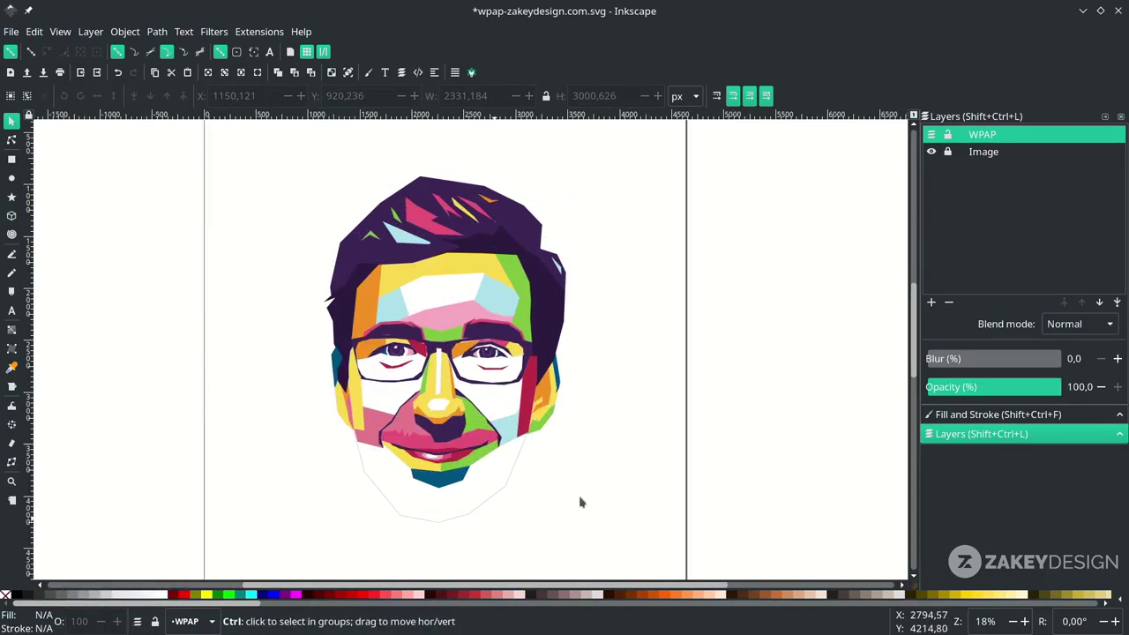
pyautogui.hotkey('ctrl', 's')
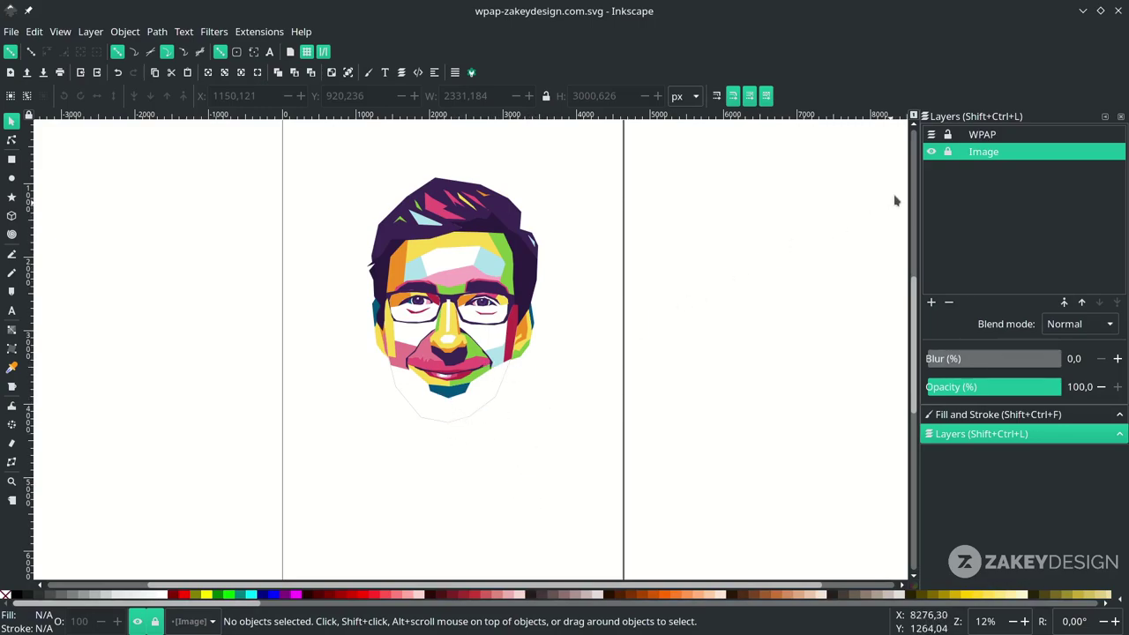
# Show the reference photo and trace the beard's inner edge with jagged tufts from the left cheek around the chin to the right cheek.
pyautogui.click(931, 152)
pyautogui.scroll(3, 433, 411)
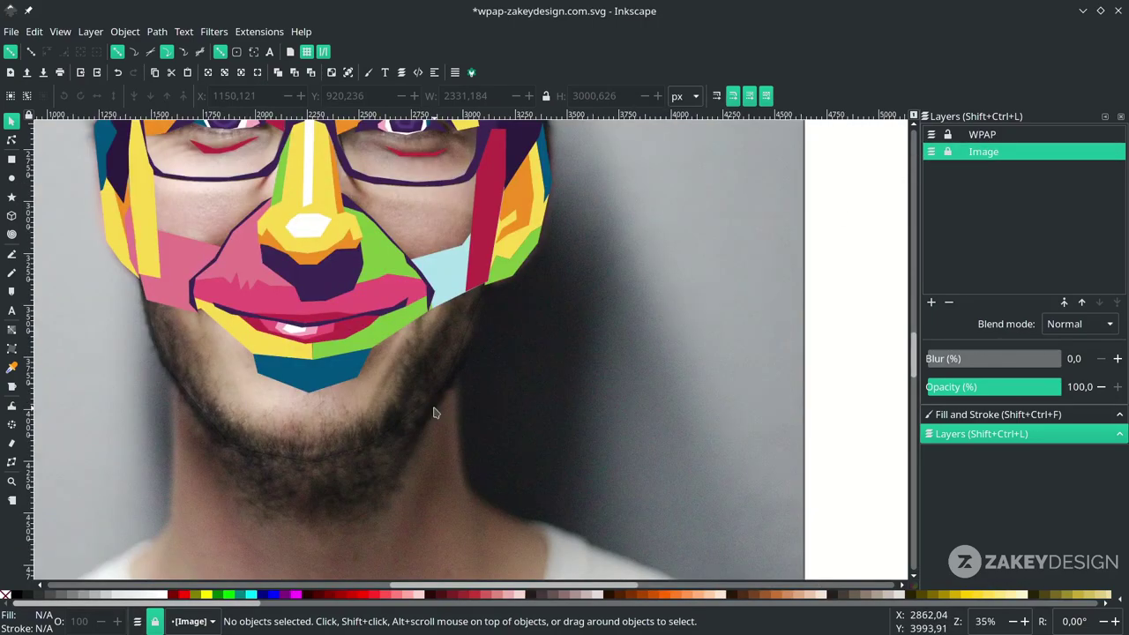
pyautogui.moveTo(241, 363); pyautogui.dragTo(393, 409)
pyautogui.scroll(3, 379, 411)
pyautogui.scroll(-2, 327, 343)
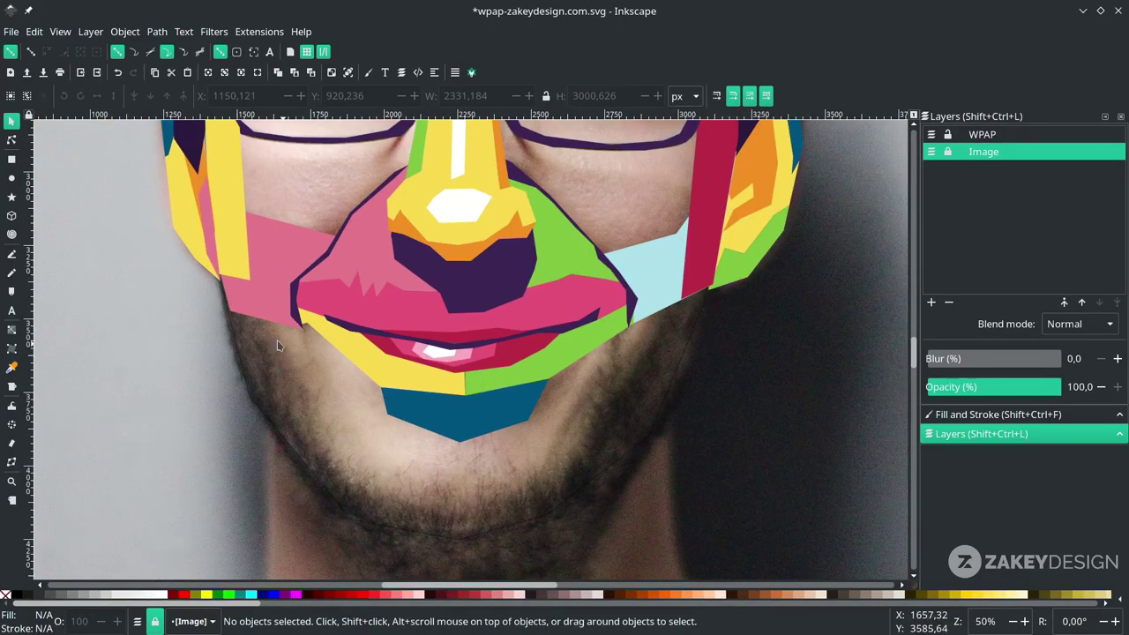
pyautogui.scroll(2, 276, 344)
pyautogui.scroll(1, 267, 348)
pyautogui.scroll(-2, 267, 348)
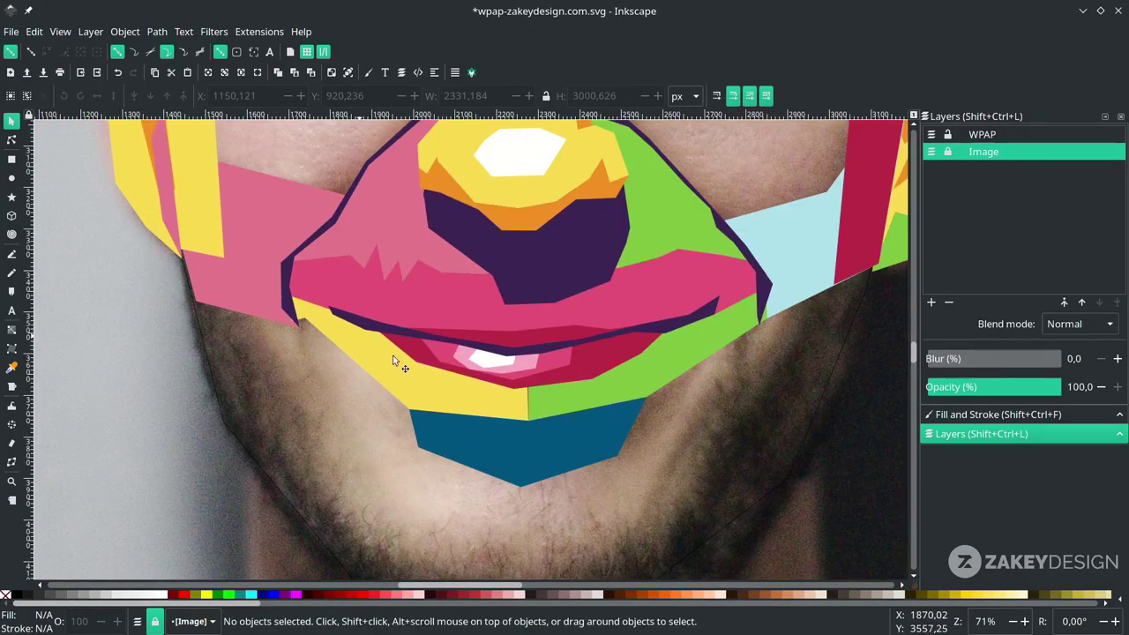
pyautogui.press('b')
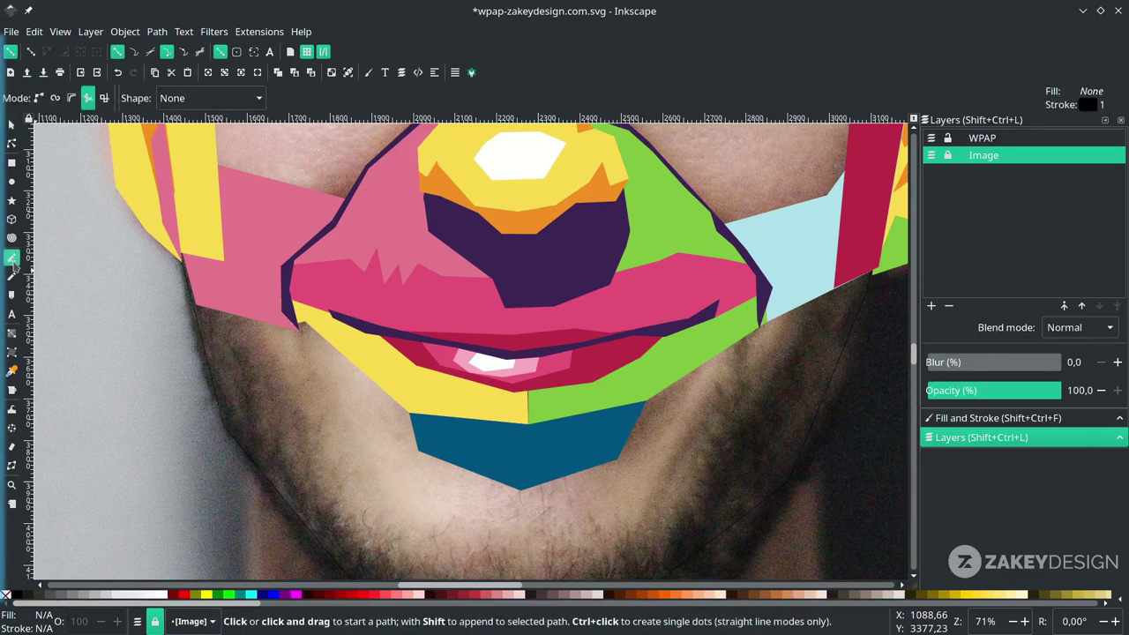
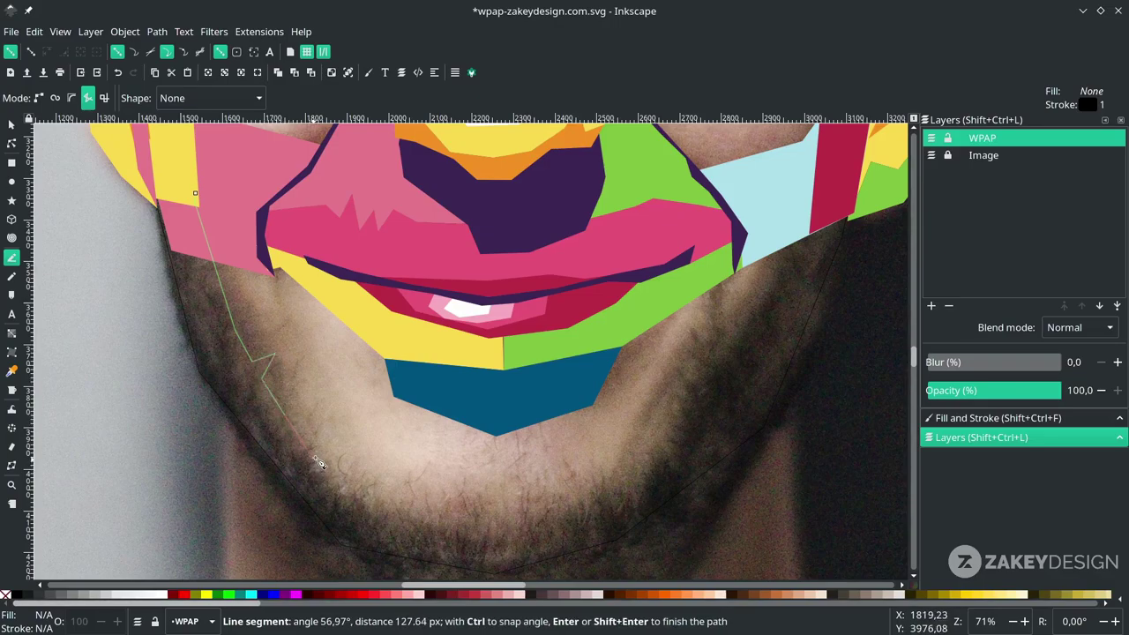
pyautogui.keyDown('ctrl'); pyautogui.scroll(1, 385, 513); pyautogui.keyUp('ctrl')
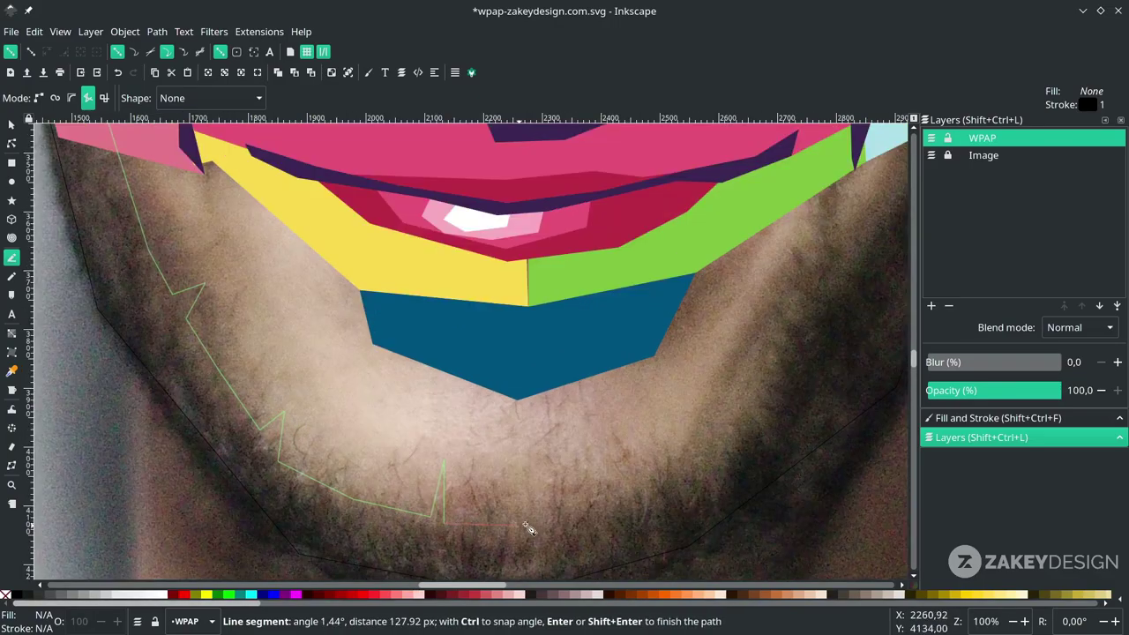
pyautogui.hscroll(8, 680, 416)
pyautogui.scroll(5, 736, 327)
pyautogui.click(748, 300)
pyautogui.scroll(-8, 731, 317)
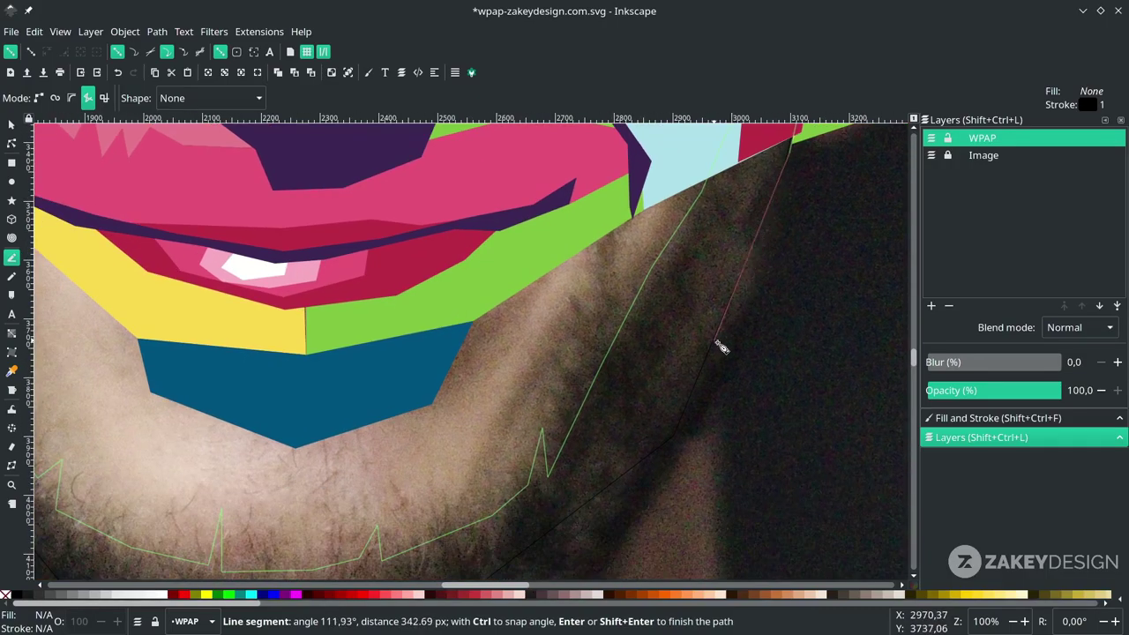
# Continue the beard path just outside the jawline around the chin and close it at the left cheek.
pyautogui.click(750, 342)
pyautogui.click(618, 458)
pyautogui.keyDown('ctrl'); pyautogui.scroll(1, 618, 459); pyautogui.keyUp('ctrl')
pyautogui.hscroll(-12, 564, 441)
pyautogui.click(472, 420)
pyautogui.click(399, 492)
pyautogui.scroll(6, 308, 353)
pyautogui.click(327, 352)
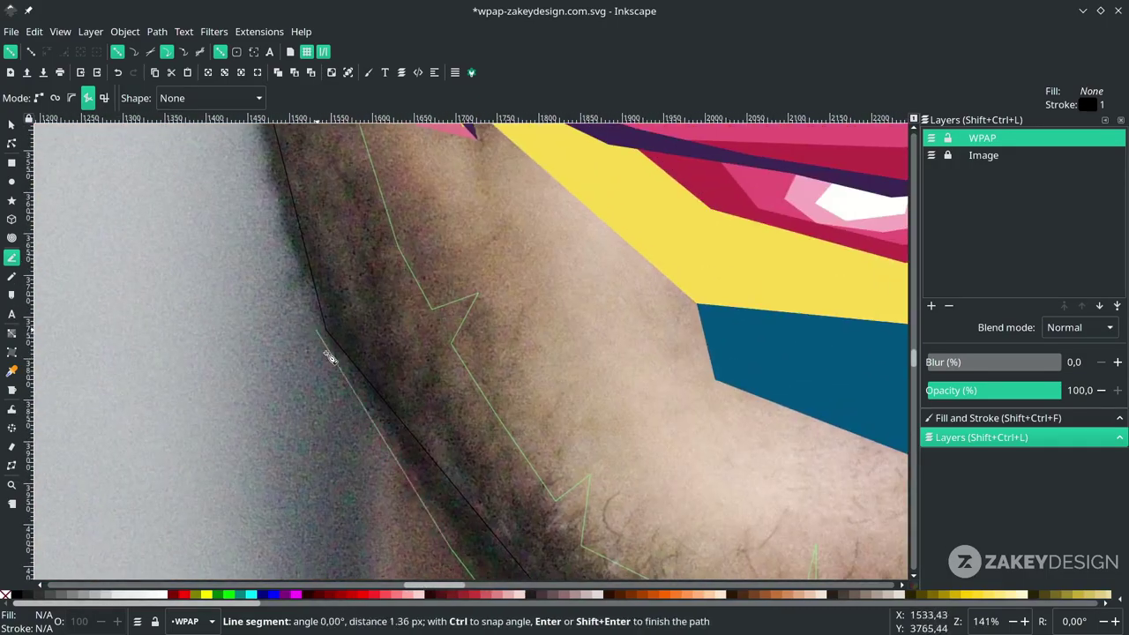
pyautogui.scroll(8, 328, 352)
pyautogui.click(320, 226)
pyautogui.click(360, 275)
pyautogui.hscroll(6, 358, 300)
pyautogui.press('d')
pyautogui.keyDown('ctrl'); pyautogui.scroll(-1, 353, 309); pyautogui.keyUp('ctrl')
pyautogui.scroll(1, 264, 220)
pyautogui.hscroll(-1, 264, 221)
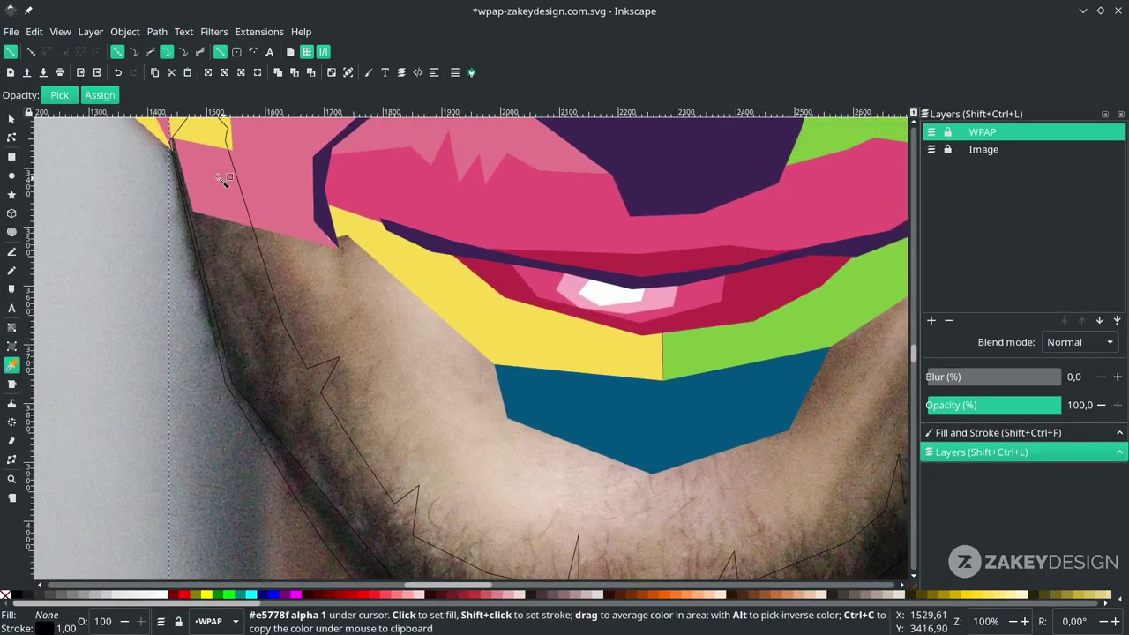
pyautogui.scroll(-6, 227, 164)
pyautogui.scroll(2, 335, 411)
pyautogui.scroll(6, 254, 218)
pyautogui.hscroll(-1, 254, 219)
pyautogui.scroll(-6, 254, 219)
pyautogui.hscroll(2, 254, 219)
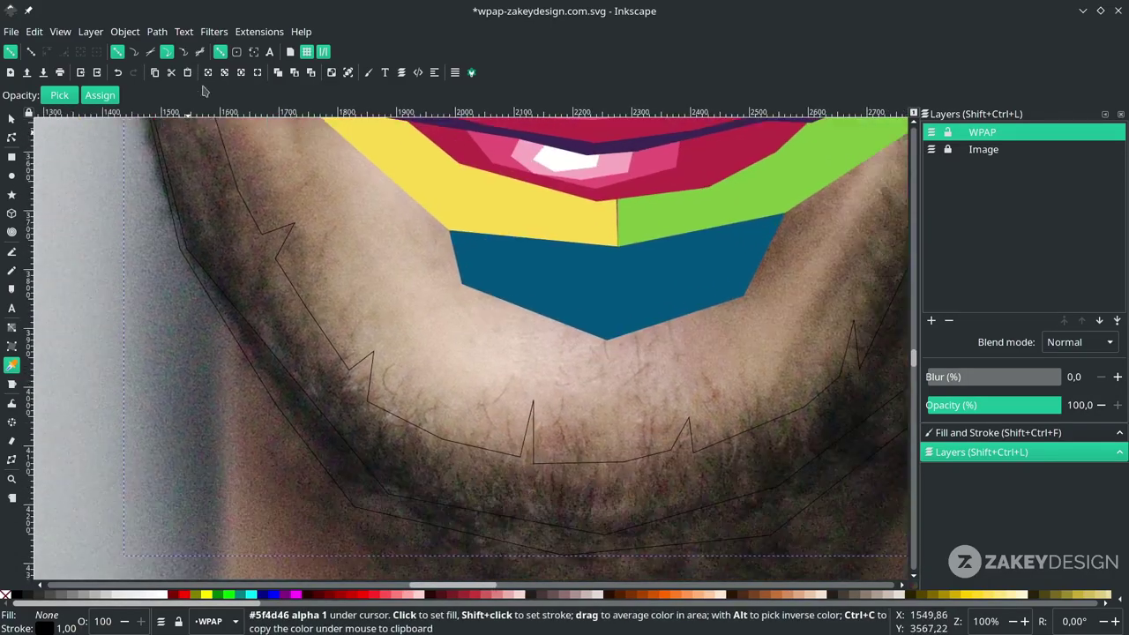
pyautogui.scroll(8, 132, 264)
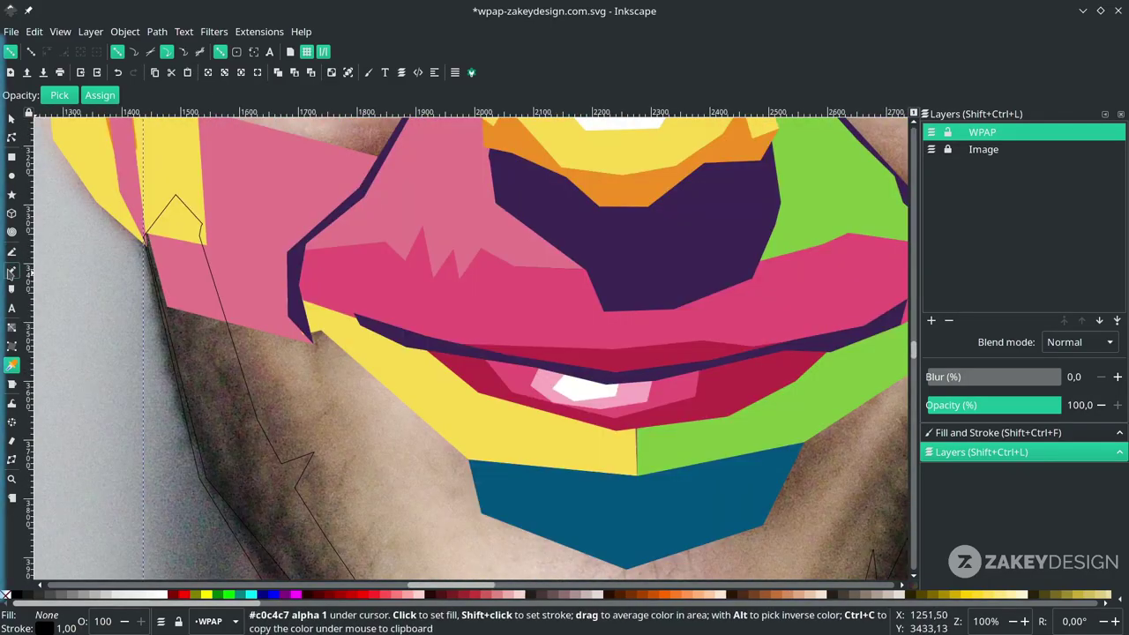
# Trace a dividing line through the beard with the Pen tool, from the left cheek along the chin to the right cheek.
pyautogui.click(12, 251)
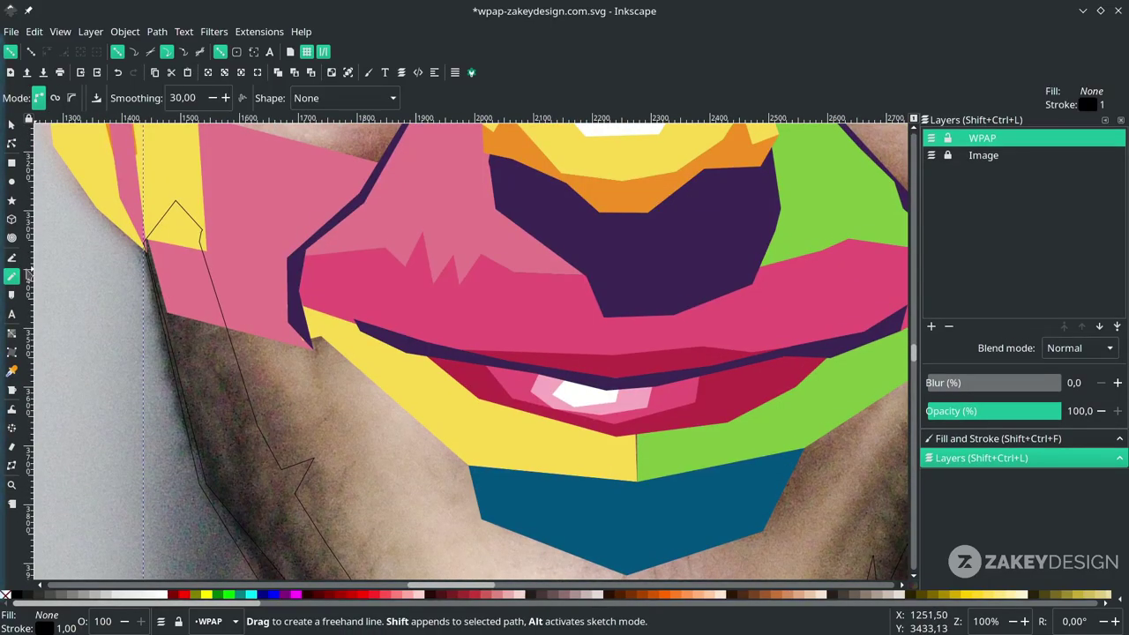
pyautogui.click(154, 207)
pyautogui.scroll(-5, 264, 399)
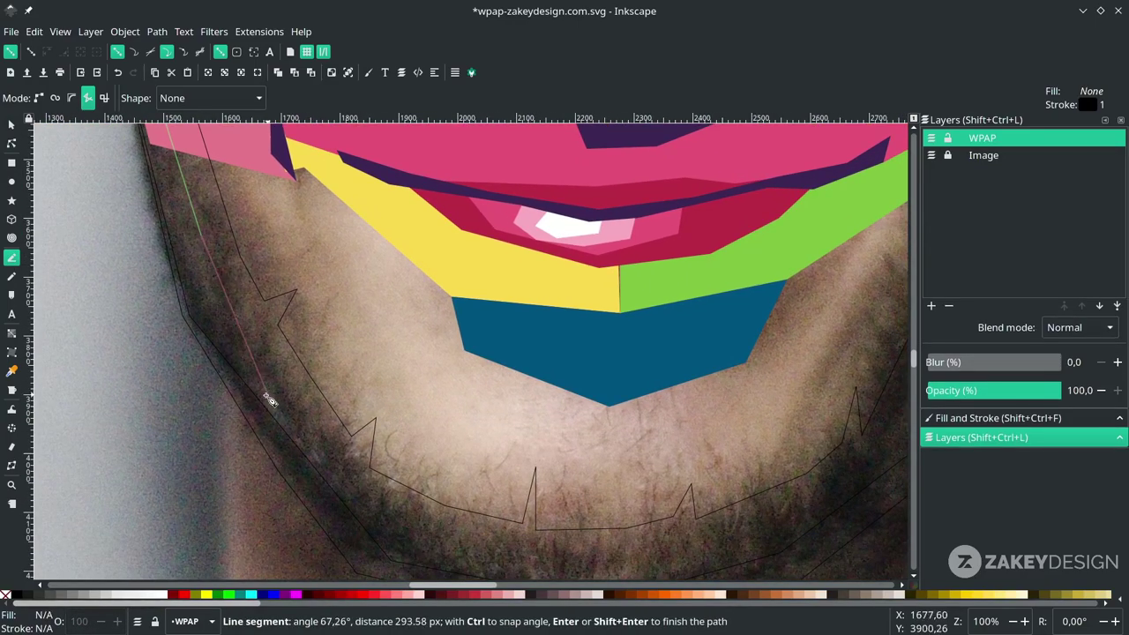
pyautogui.click(248, 372)
pyautogui.scroll(-5, 308, 421)
pyautogui.click(363, 389)
pyautogui.click(521, 418)
pyautogui.hscroll(5, 618, 388)
pyautogui.click(675, 366)
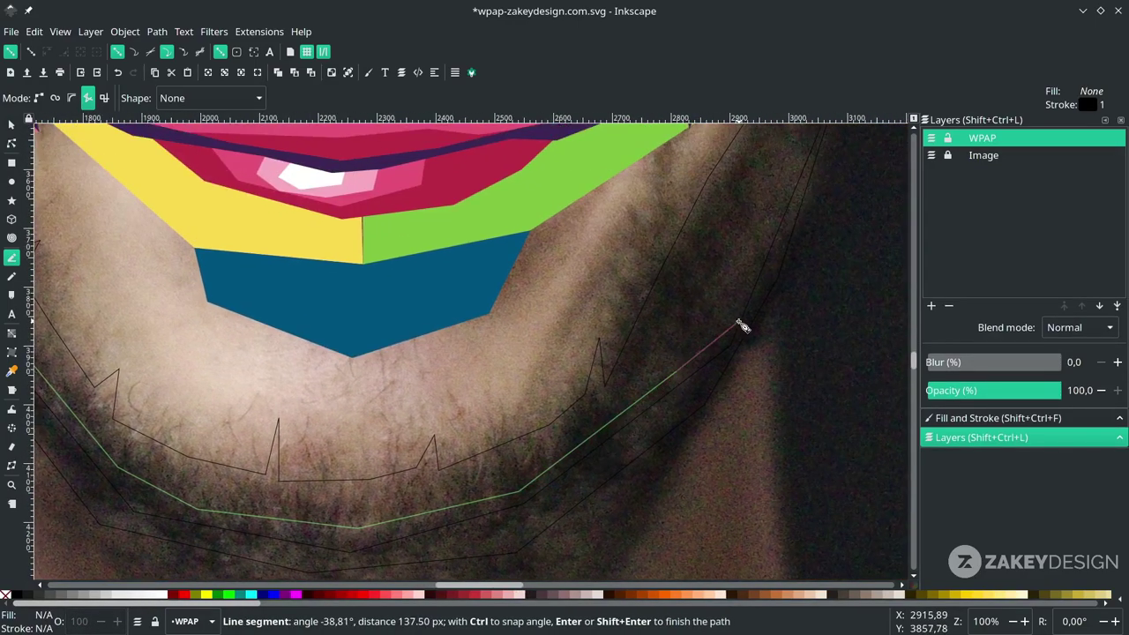
pyautogui.scroll(8, 739, 320)
pyautogui.click(621, 314)
pyautogui.click(674, 163)
# Continue the dividing path loosely outside the jaw and below the chin, closing it at the left cheek.
pyautogui.click(776, 315)
pyautogui.click(761, 487)
pyautogui.scroll(-3, 730, 488)
pyautogui.click(680, 497)
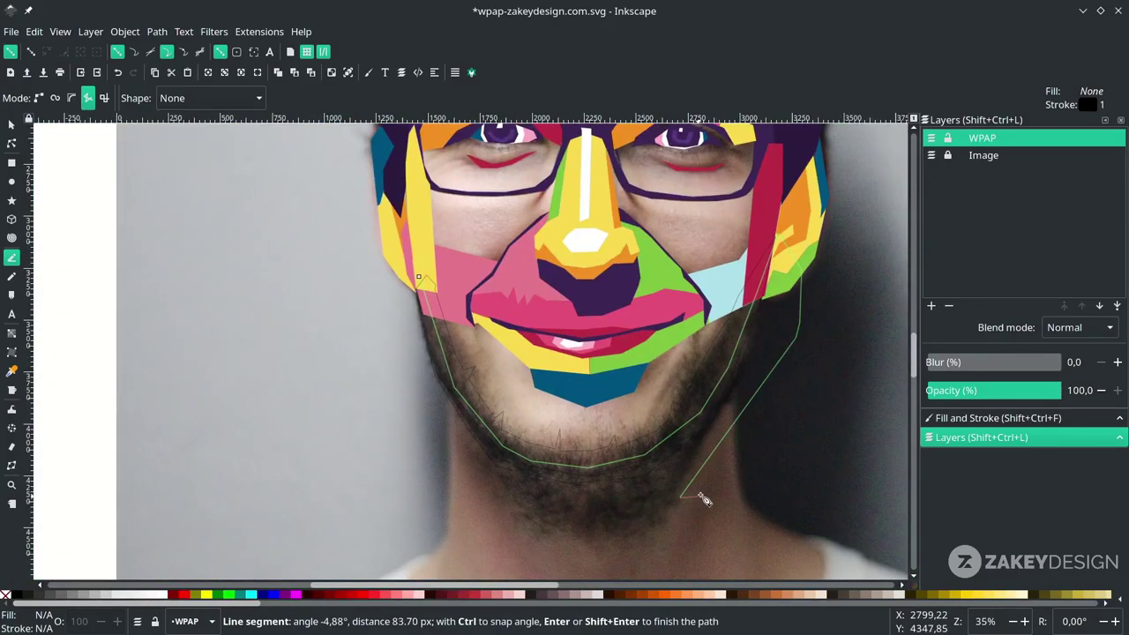
pyautogui.click(455, 476)
pyautogui.click(398, 357)
pyautogui.click(405, 290)
pyautogui.click(421, 281)
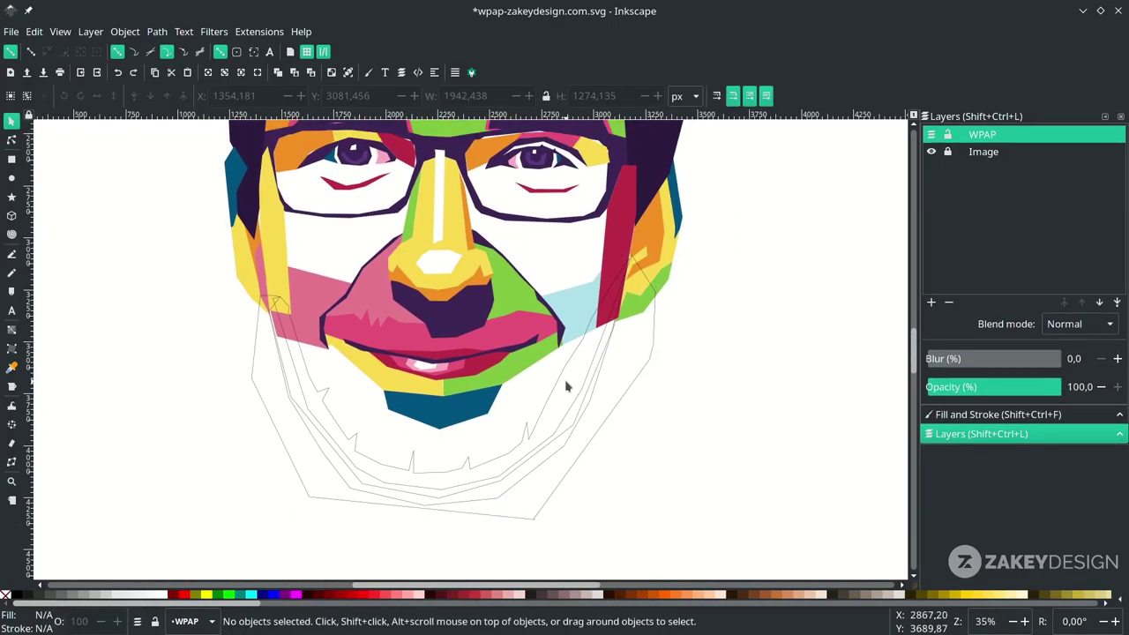
# Split the beard shape with the overlapping dividing shape using Division, and undo the trial move of the inner beard piece.
pyautogui.click(559, 381)
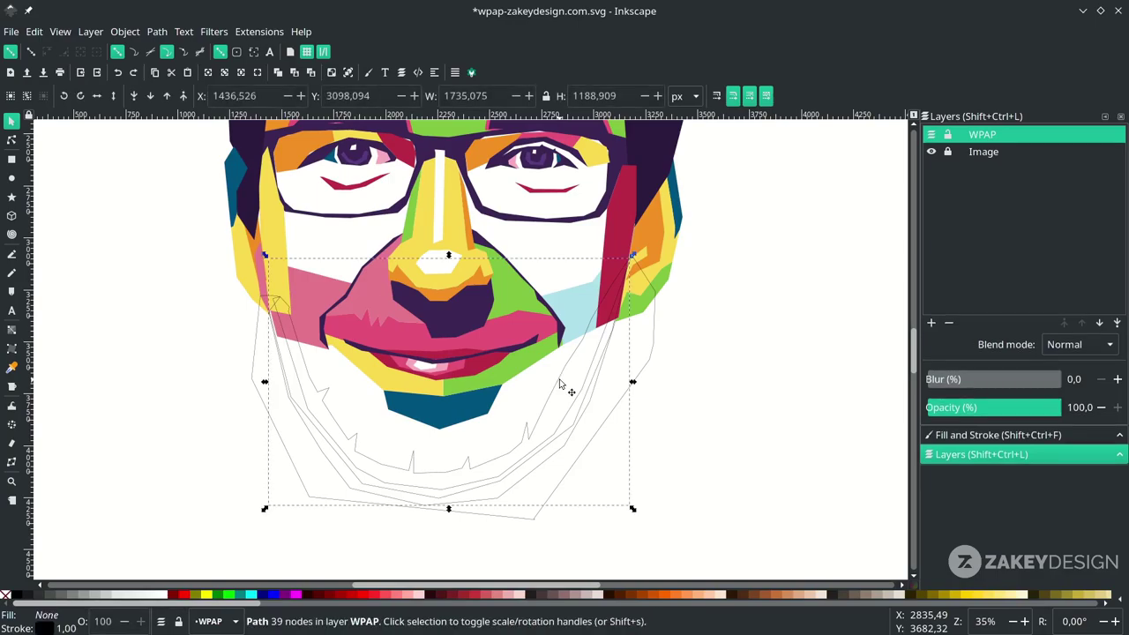
pyautogui.keyDown('shift'); pyautogui.click(648, 370); pyautogui.keyUp('shift')
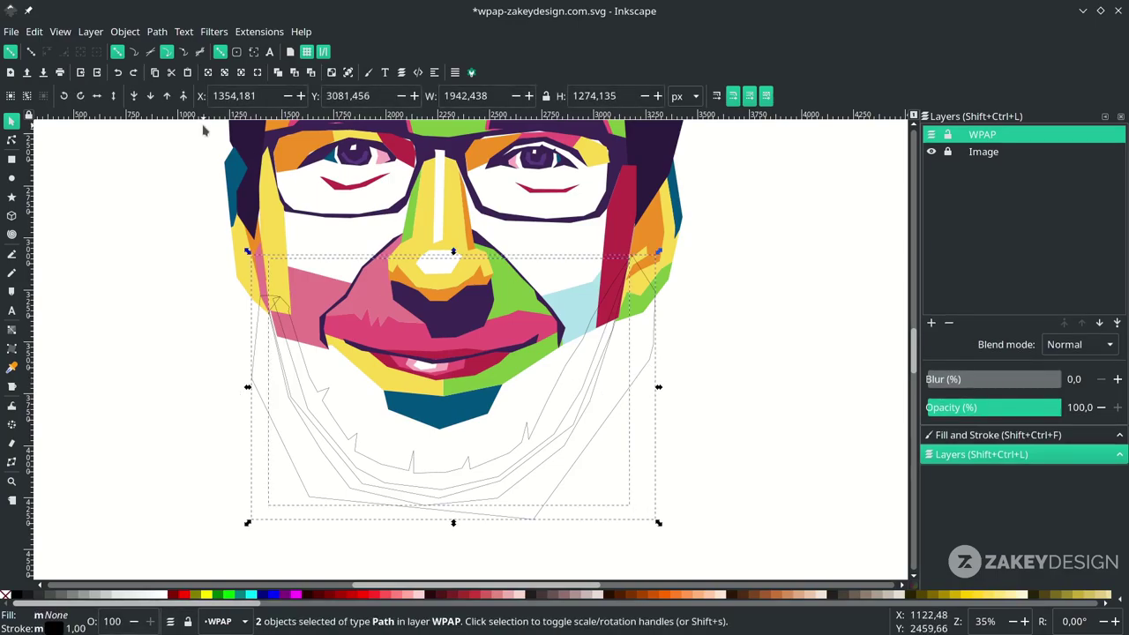
pyautogui.click(161, 34)
pyautogui.click(224, 185)
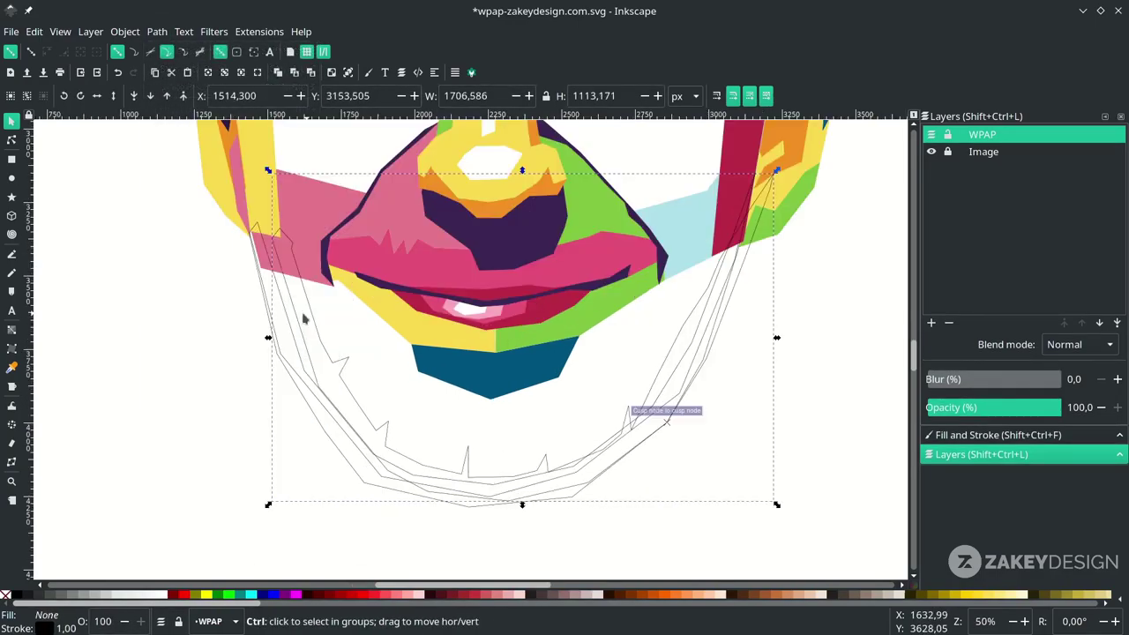
pyautogui.hotkey('ctrl', 'z')
# Fill the inner beard piece with the purple 3d2657 sampled from the eye area.
pyautogui.scroll(1, 298, 314)
pyautogui.scroll(-2, 296, 311)
pyautogui.scroll(2, 296, 311)
pyautogui.press('d')
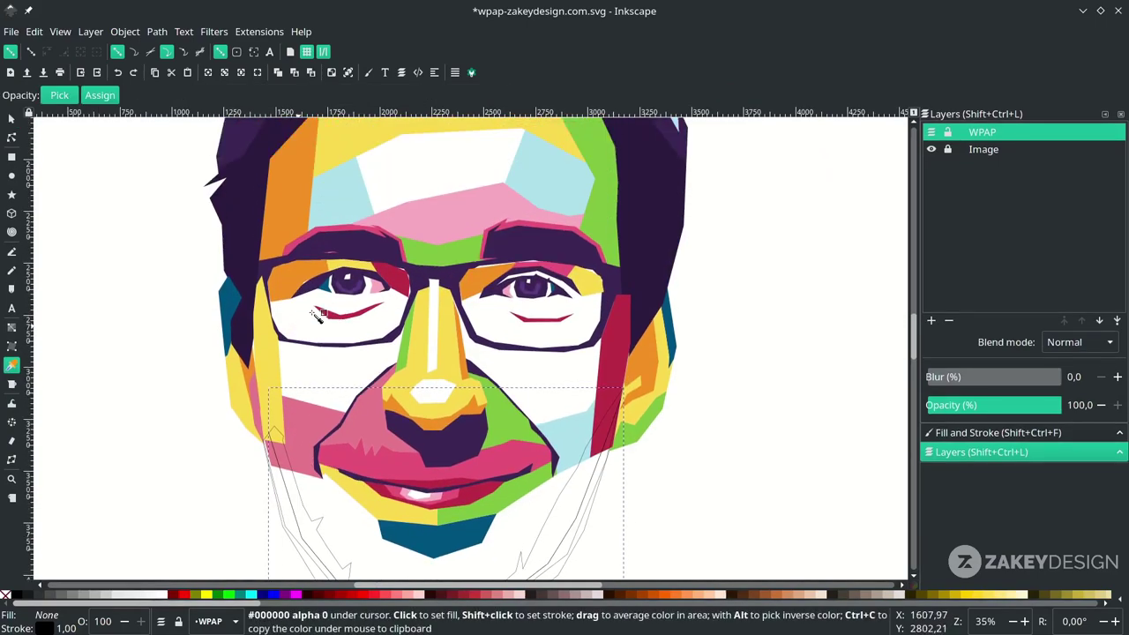
pyautogui.click(349, 269)
pyautogui.scroll(-1, 311, 532)
pyautogui.scroll(2, 310, 448)
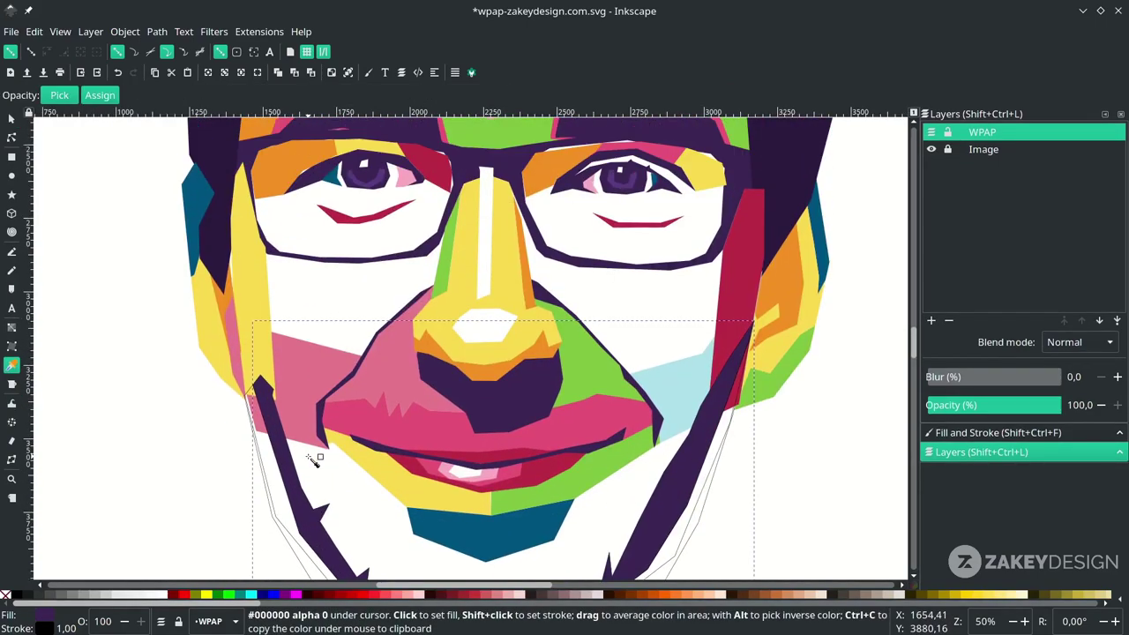
# Fill the outer beard piece along the jaw with the darker purple 2d1b40 sampled from the artwork.
pyautogui.scroll(-1, 269, 454)
pyautogui.press('s')
pyautogui.scroll(-2, 282, 491)
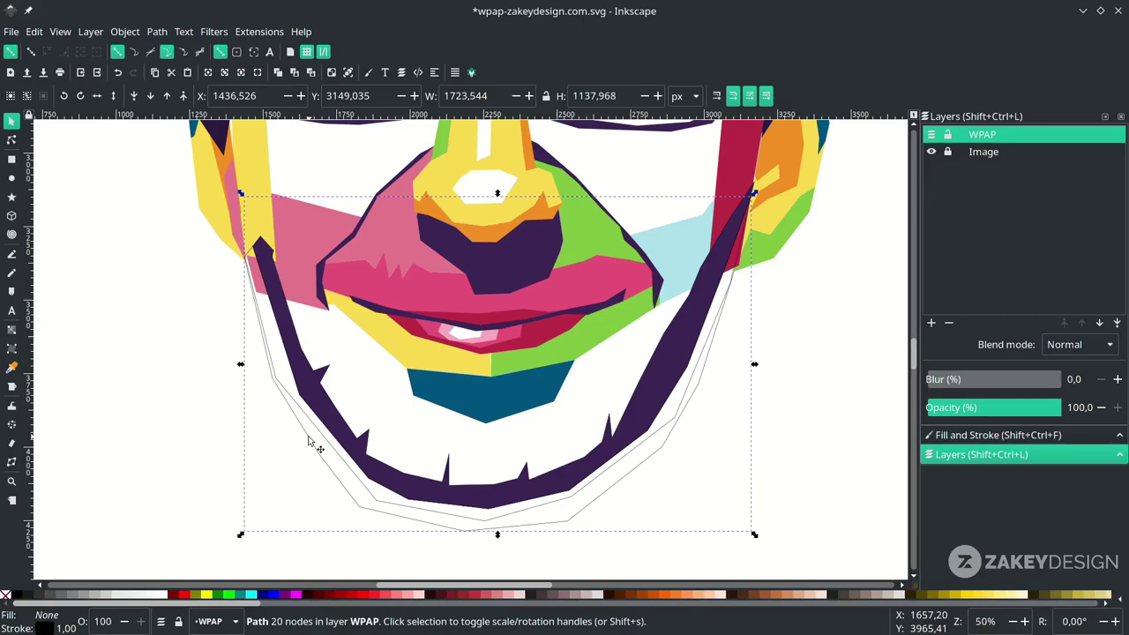
pyautogui.scroll(3, 308, 432)
pyautogui.press('d')
pyautogui.scroll(1, 205, 176)
pyautogui.scroll(-5, 320, 371)
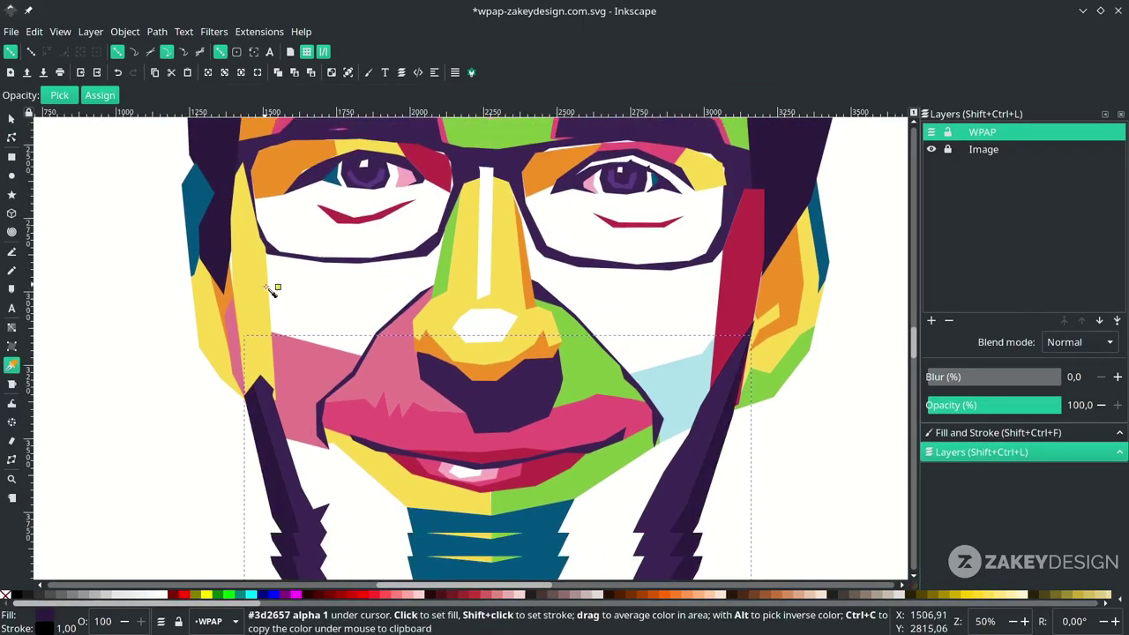
pyautogui.scroll(2, 660, 401)
# Select all the lower-face shapes together with both beard pieces and remove their strokes.
pyautogui.press('s')
pyautogui.press('-')
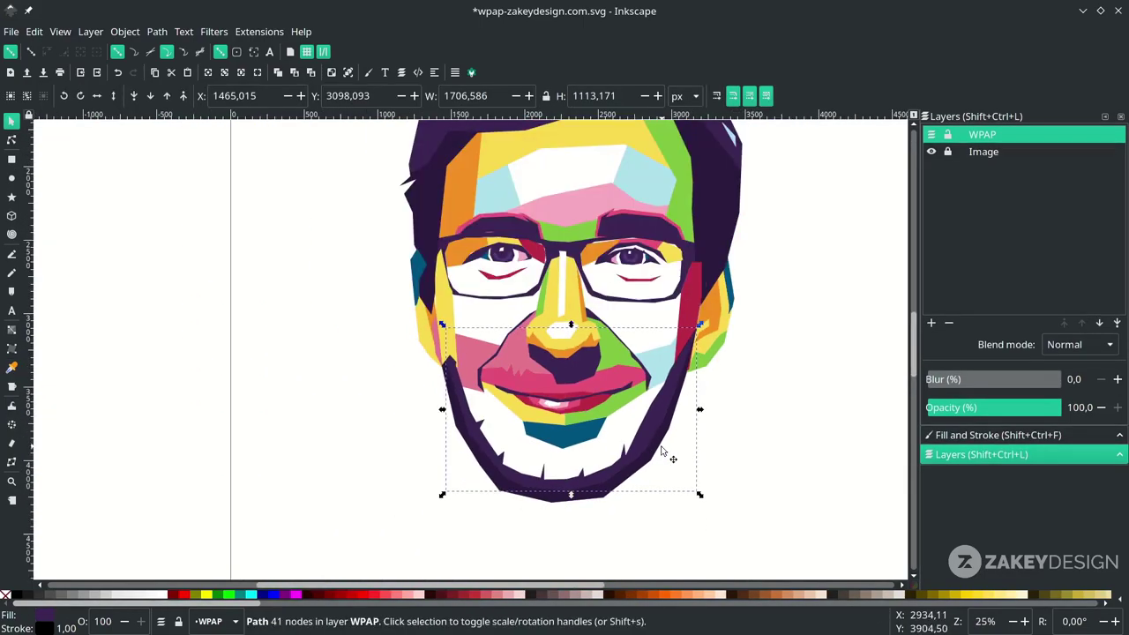
pyautogui.moveTo(749, 485); pyautogui.dragTo(376, 232)
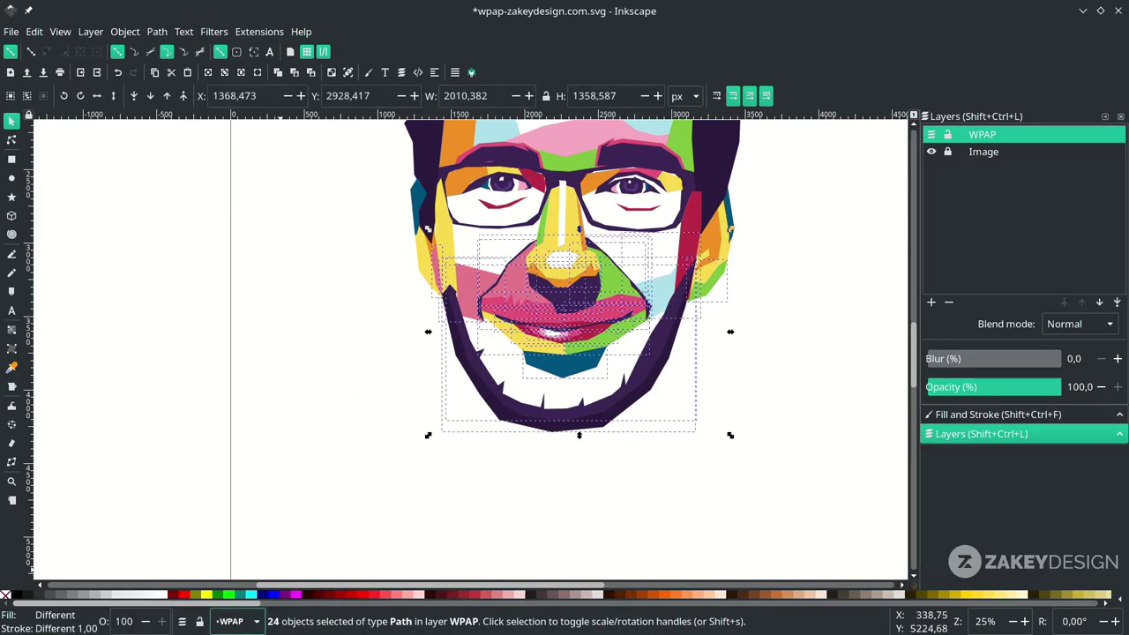
pyautogui.rightClick(58, 631)
pyautogui.click(95, 623)
pyautogui.click(579, 464)
pyautogui.scroll(1, 559, 449)
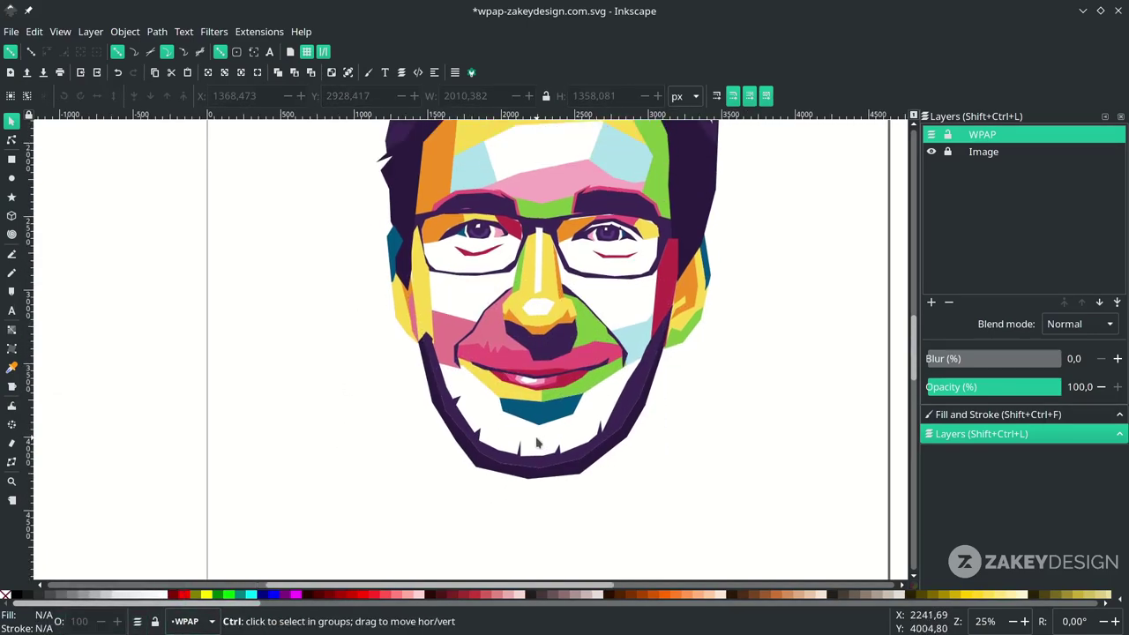
# Shift the outer-edge nodes of the inner beard piece outward along the left jaw so it overlaps the darker piece.
pyautogui.scroll(2, 535, 515)
pyautogui.scroll(2, 498, 410)
pyautogui.scroll(3, 481, 435)
pyautogui.click(449, 477)
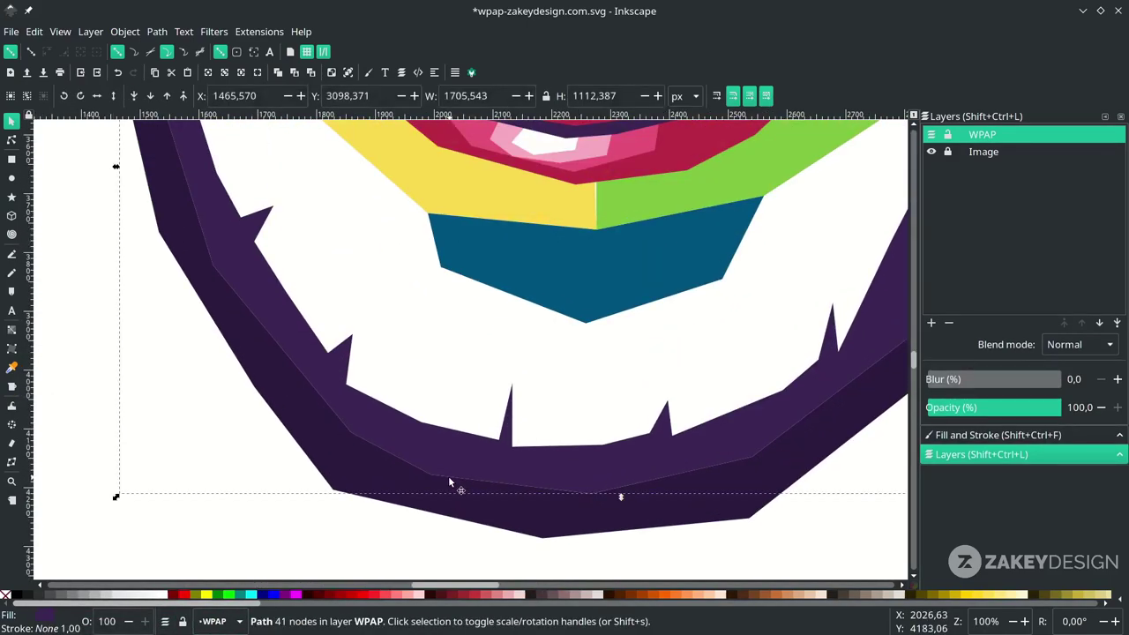
pyautogui.scroll(-1, 449, 478)
pyautogui.press('n')
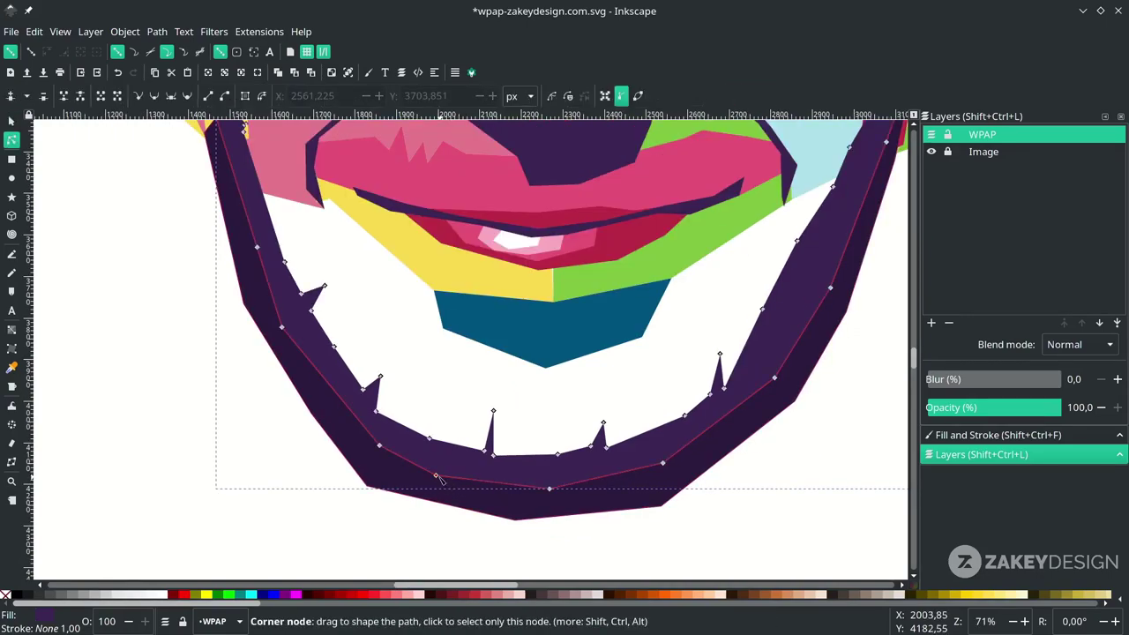
pyautogui.moveTo(440, 471); pyautogui.dragTo(429, 490)
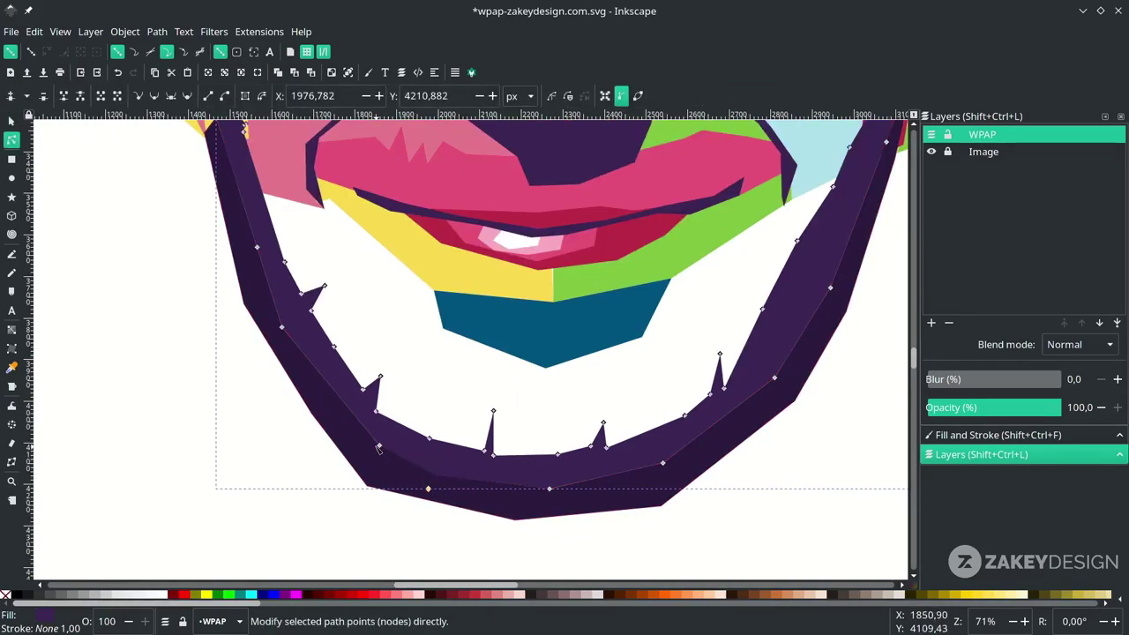
pyautogui.moveTo(379, 447); pyautogui.dragTo(378, 446)
pyautogui.scroll(1, 298, 408)
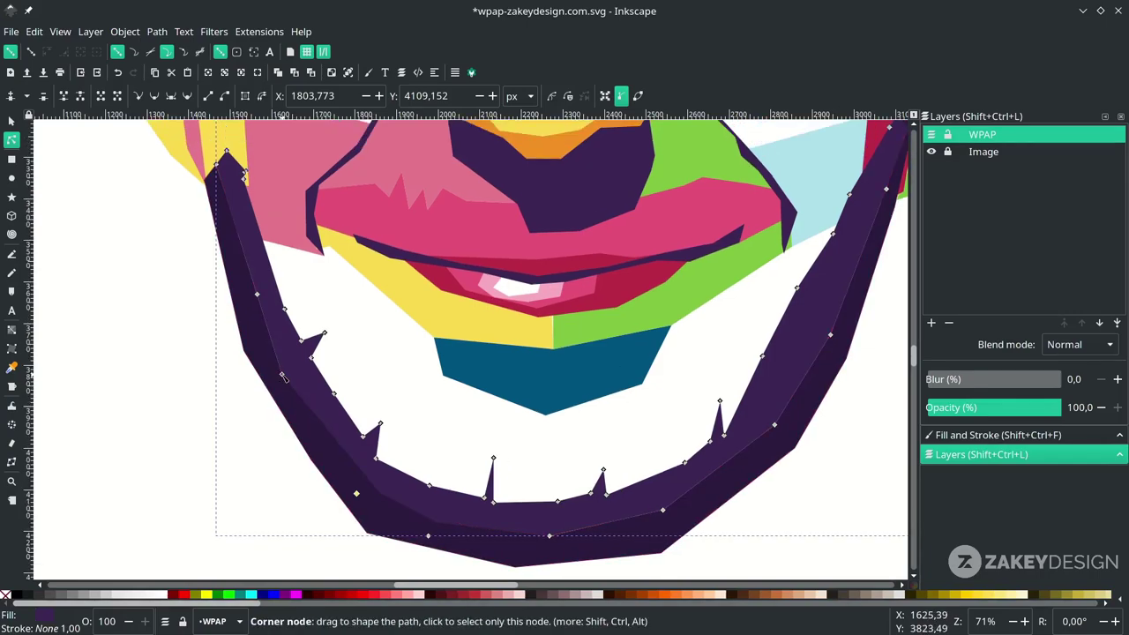
pyautogui.click(269, 374)
pyautogui.moveTo(258, 294); pyautogui.dragTo(237, 295)
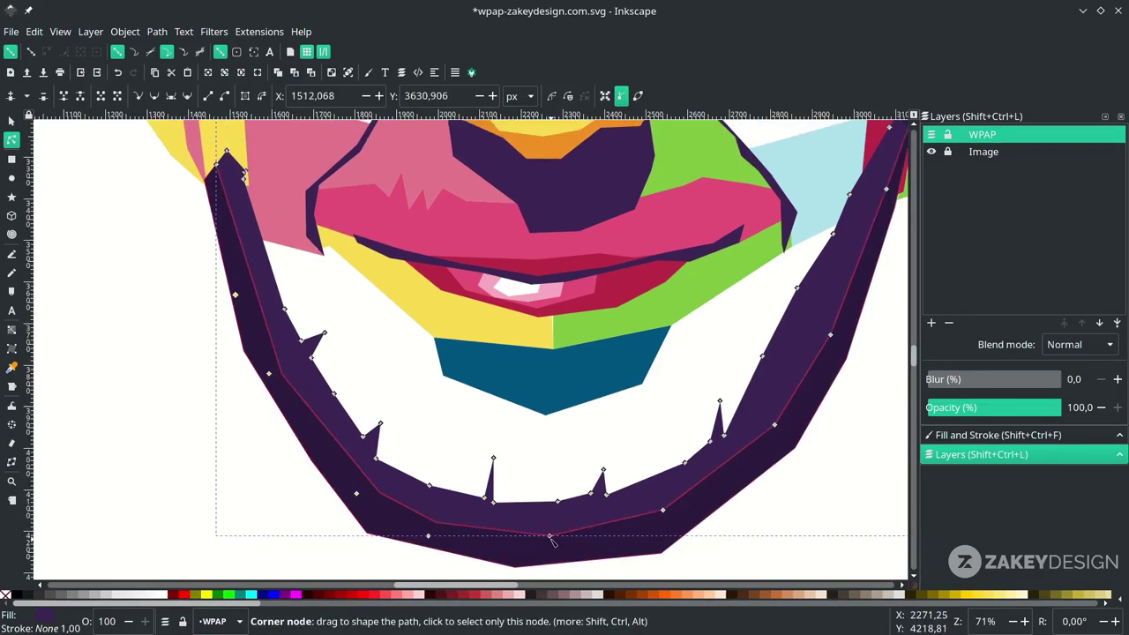
# Shift the inner beard piece's outer-edge nodes outward at the chin centre and along the right jaw.
pyautogui.moveTo(549, 535); pyautogui.dragTo(552, 555)
pyautogui.moveTo(664, 510); pyautogui.dragTo(667, 519)
pyautogui.hscroll(2, 666, 519)
pyautogui.moveTo(680, 424); pyautogui.dragTo(691, 437)
pyautogui.moveTo(735, 335); pyautogui.dragTo(748, 347)
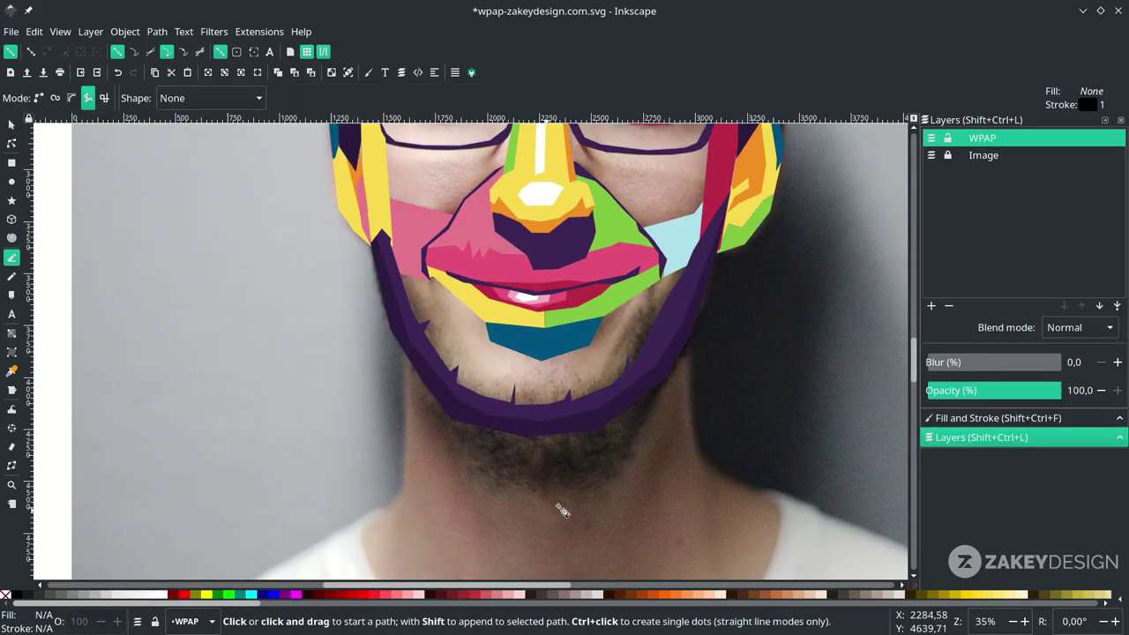
# Trace a closed jagged shape for the beard under the chin with the Pen tool over the photo.
pyautogui.click(446, 399)
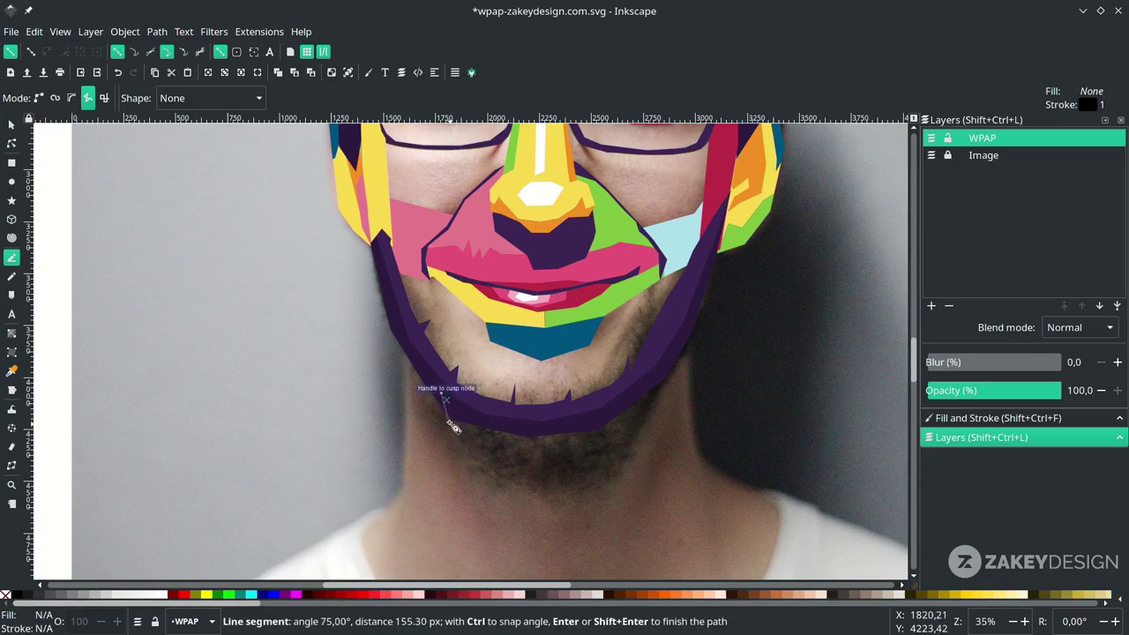
pyautogui.click(478, 473)
pyautogui.click(496, 463)
pyautogui.click(508, 484)
pyautogui.click(595, 469)
pyautogui.click(599, 483)
pyautogui.click(644, 414)
pyautogui.click(670, 350)
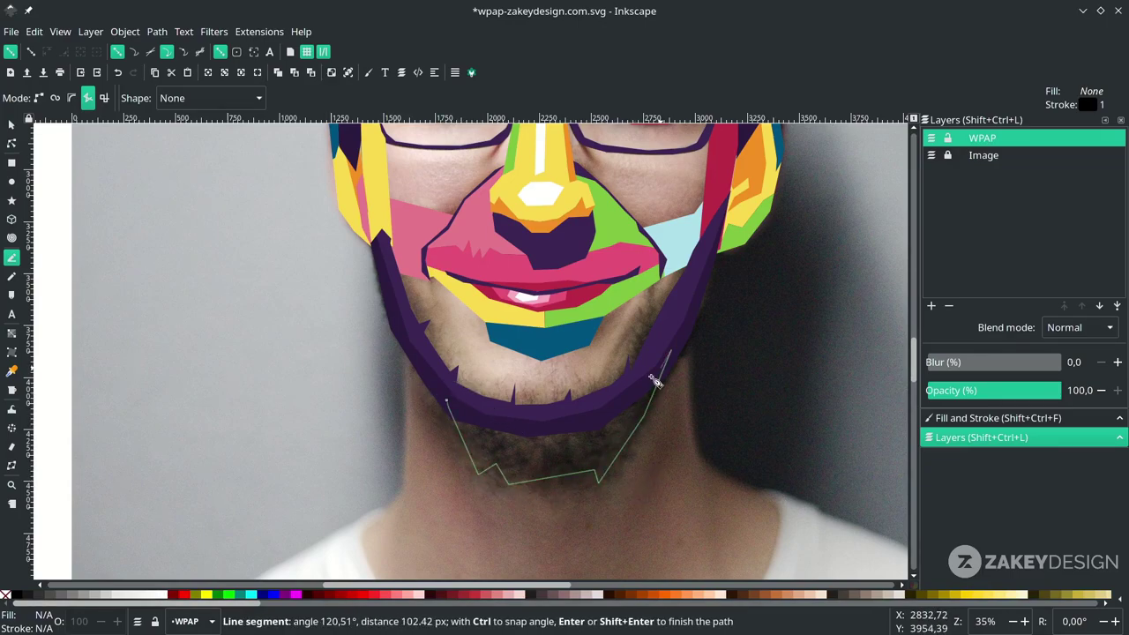
pyautogui.click(601, 412)
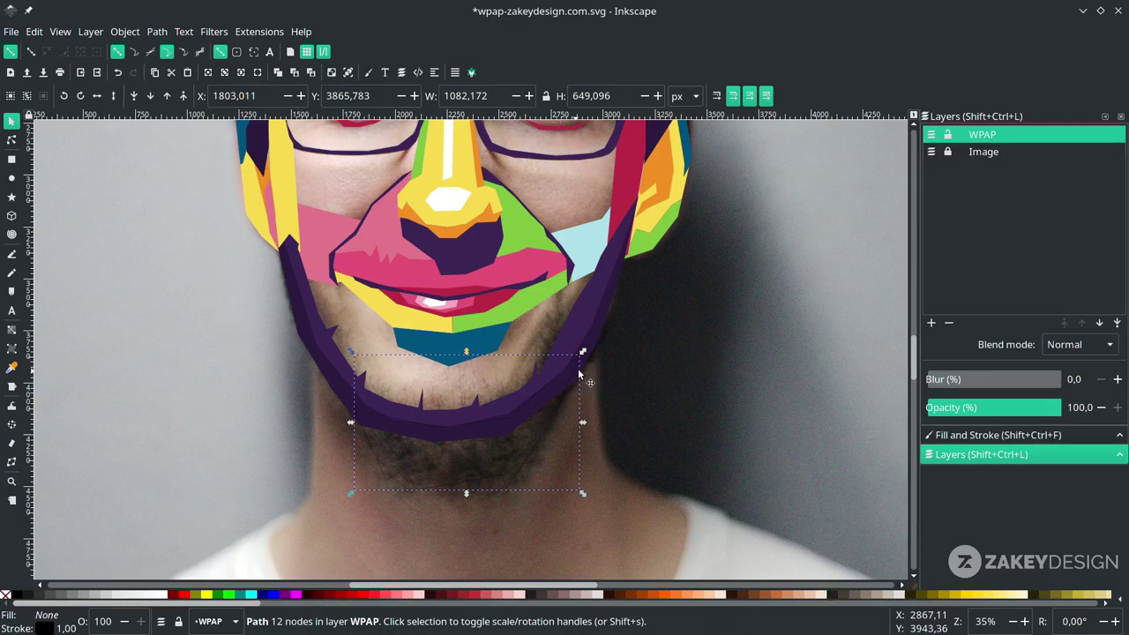
# Fill the under-chin beard shape with the dark purple 2d1b40 from the jaw and remove its stroke.
pyautogui.press('d')
pyautogui.click(597, 340)
pyautogui.click(598, 340)
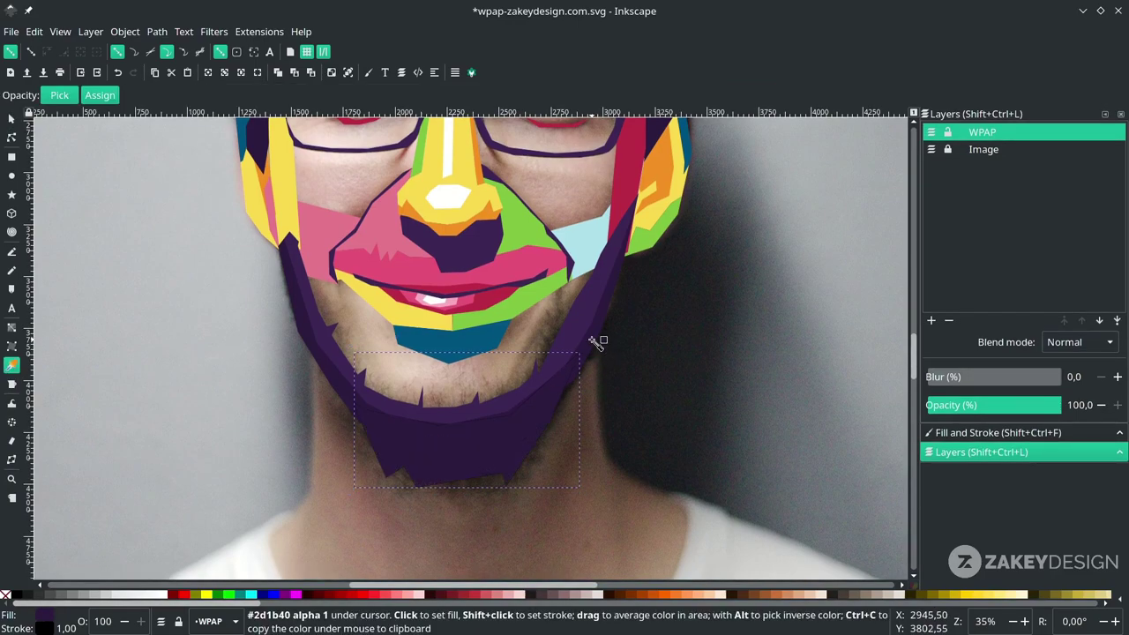
pyautogui.click(46, 628)
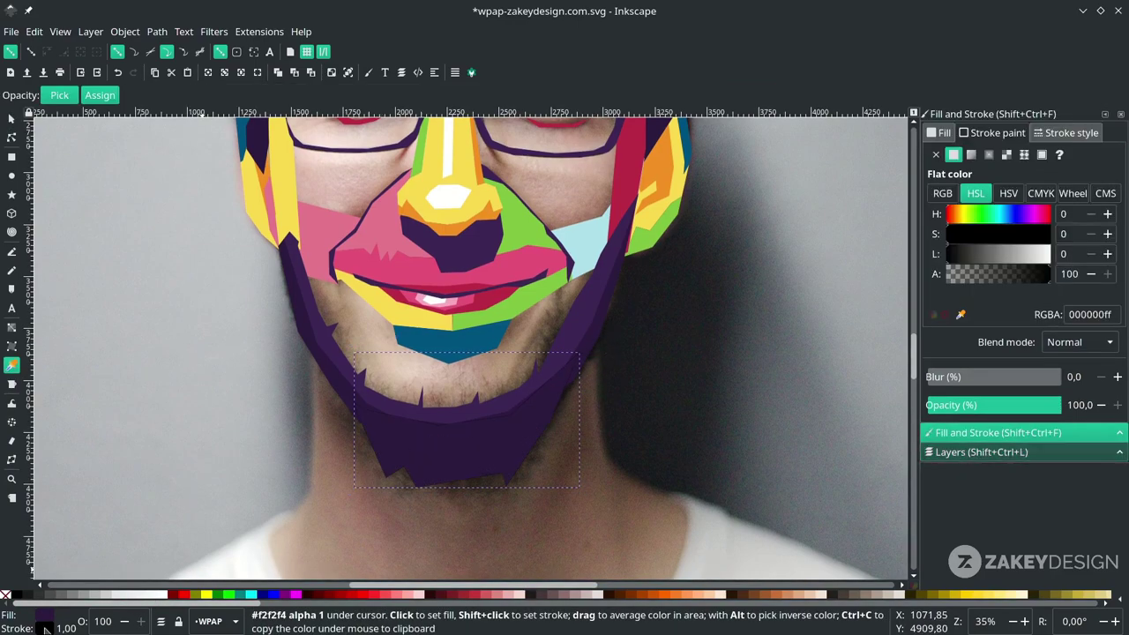
pyautogui.rightClick(53, 626)
pyautogui.click(92, 619)
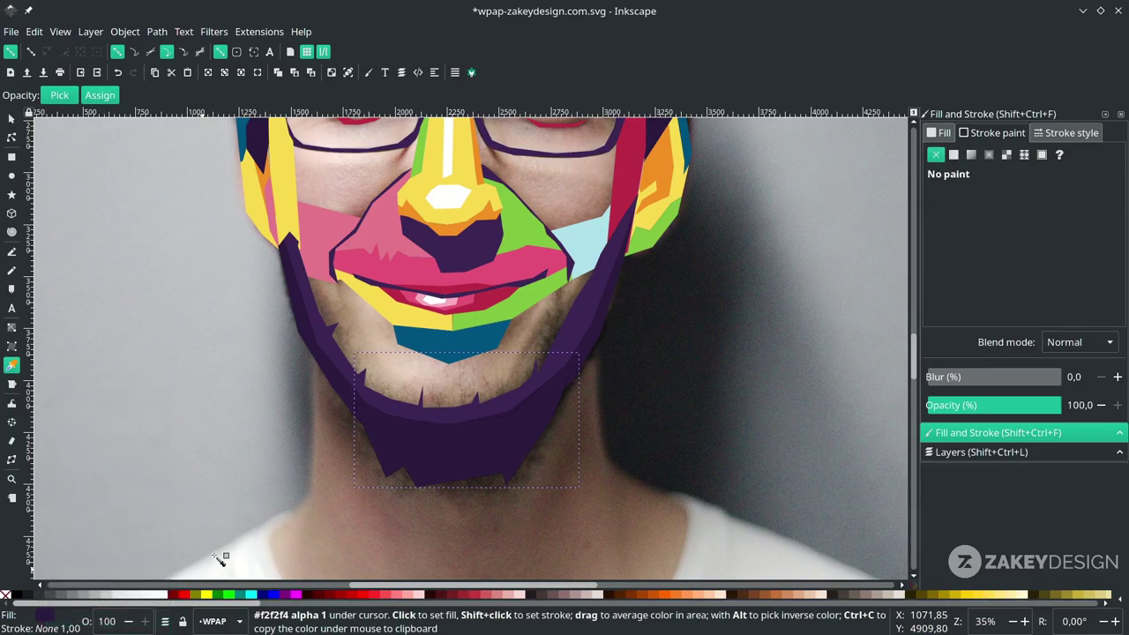
pyautogui.press('n')
pyautogui.press('Escape')
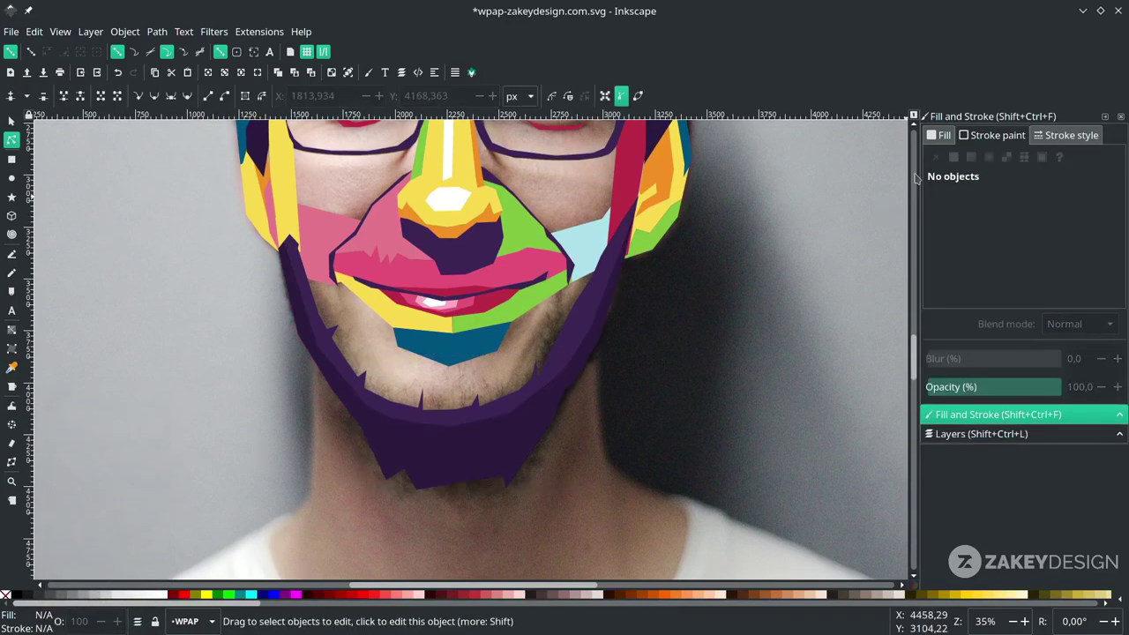
# Adjust the side nodes of the under-chin beard shape so its edges run into the jawline beard.
pyautogui.click(982, 433)
pyautogui.click(371, 432)
pyautogui.moveTo(356, 417); pyautogui.dragTo(332, 389)
pyautogui.click(521, 504)
pyautogui.moveTo(605, 342); pyautogui.dragTo(619, 405)
pyautogui.click(580, 451)
pyautogui.moveTo(346, 453); pyautogui.dragTo(312, 399)
pyautogui.click(239, 491)
pyautogui.click(238, 492)
pyautogui.moveTo(238, 493); pyautogui.dragTo(154, 515)
# Trace a closed strip with the Pen tool from the left lower cheek down to the beard at the chin.
pyautogui.click(11, 254)
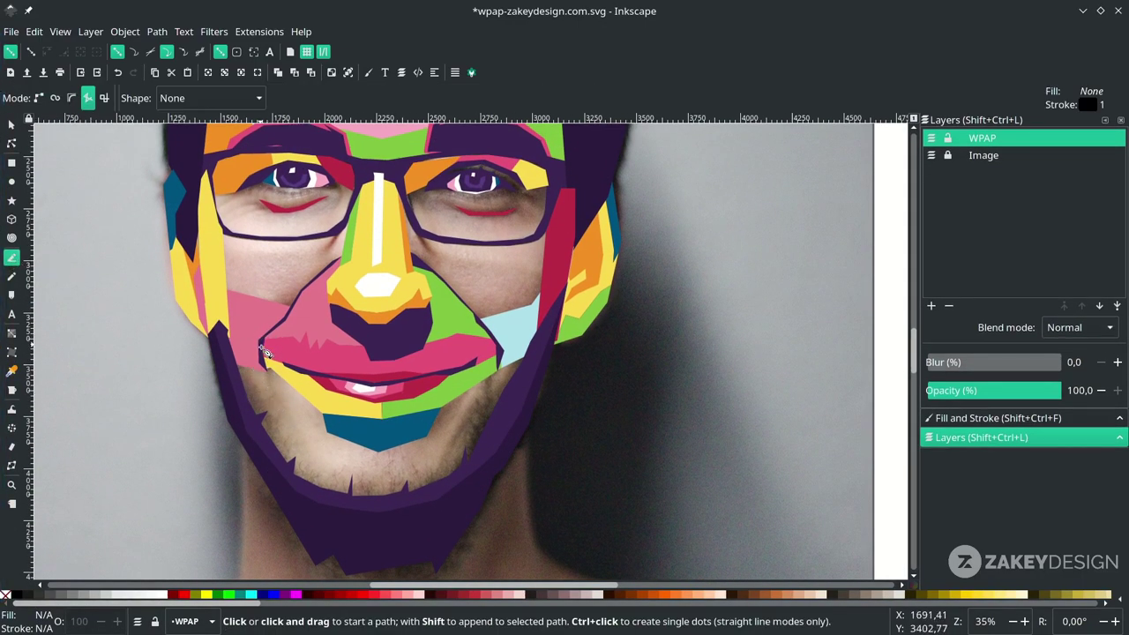
pyautogui.click(231, 365)
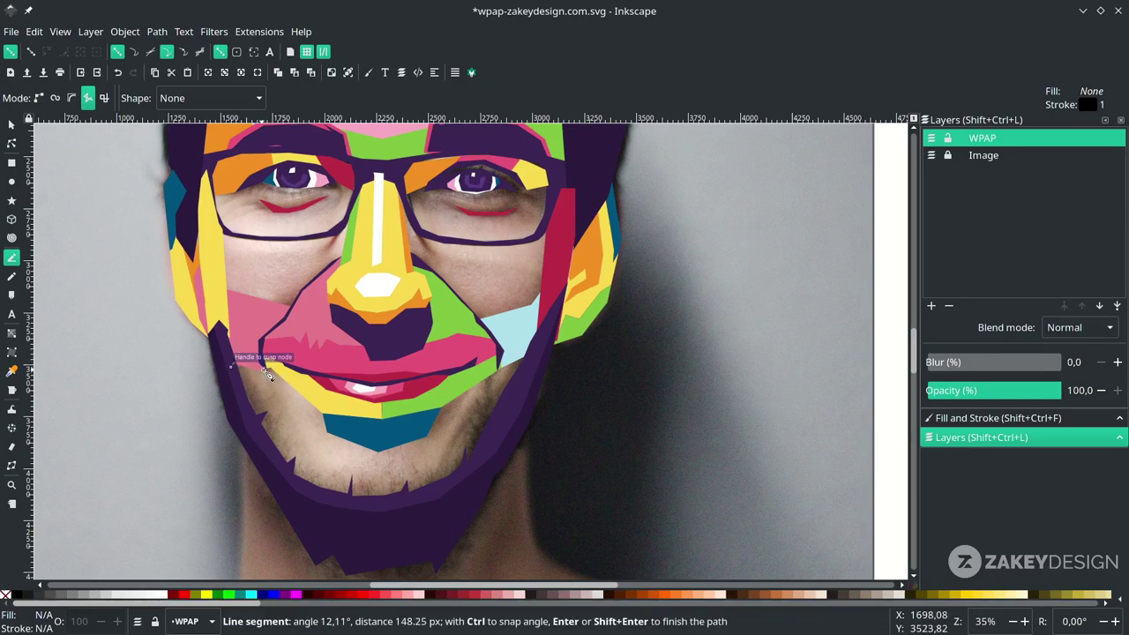
pyautogui.click(334, 496)
pyautogui.click(231, 366)
# Trace a matching closed strip from the right lower cheek down to the beard beside the chin.
pyautogui.click(531, 356)
pyautogui.click(493, 363)
pyautogui.click(411, 499)
pyautogui.click(448, 496)
pyautogui.click(531, 356)
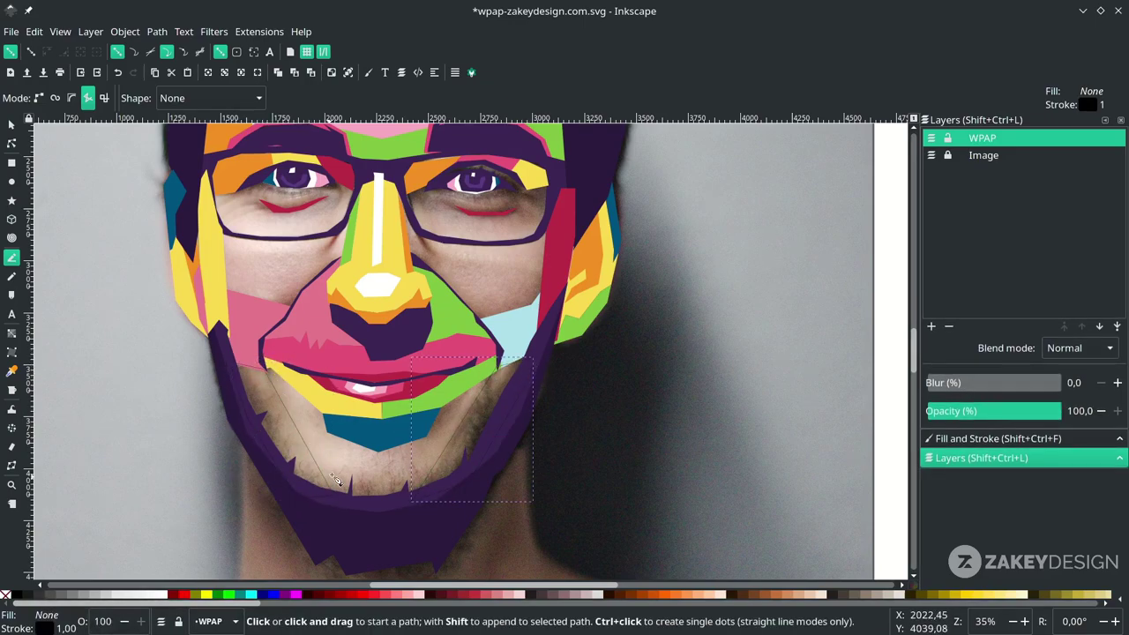
# Fill the right cheek strip with orange sampled from the existing facets.
pyautogui.press('d')
pyautogui.click(365, 291)
pyautogui.moveTo(151, 518); pyautogui.dragTo(215, 433)
pyautogui.press('s')
# Fill the left cheek strip with the deep pink sampled from the area above the mouth.
pyautogui.click(278, 421)
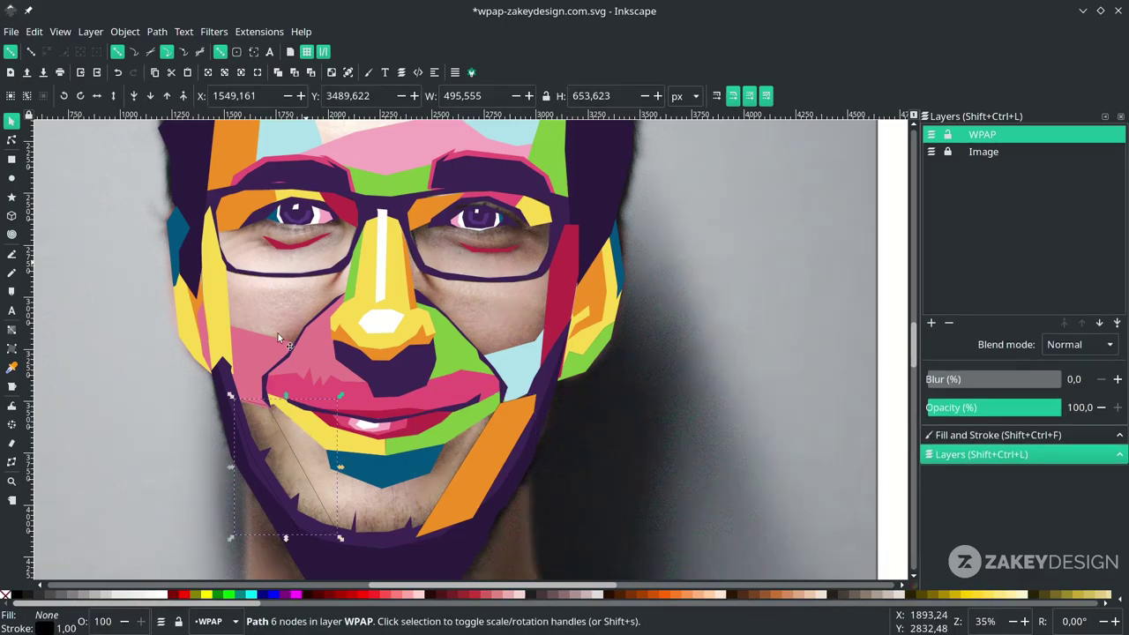
pyautogui.press('d')
pyautogui.scroll(1, 289, 435)
pyautogui.click(292, 381)
pyautogui.press('s')
pyautogui.click(564, 459)
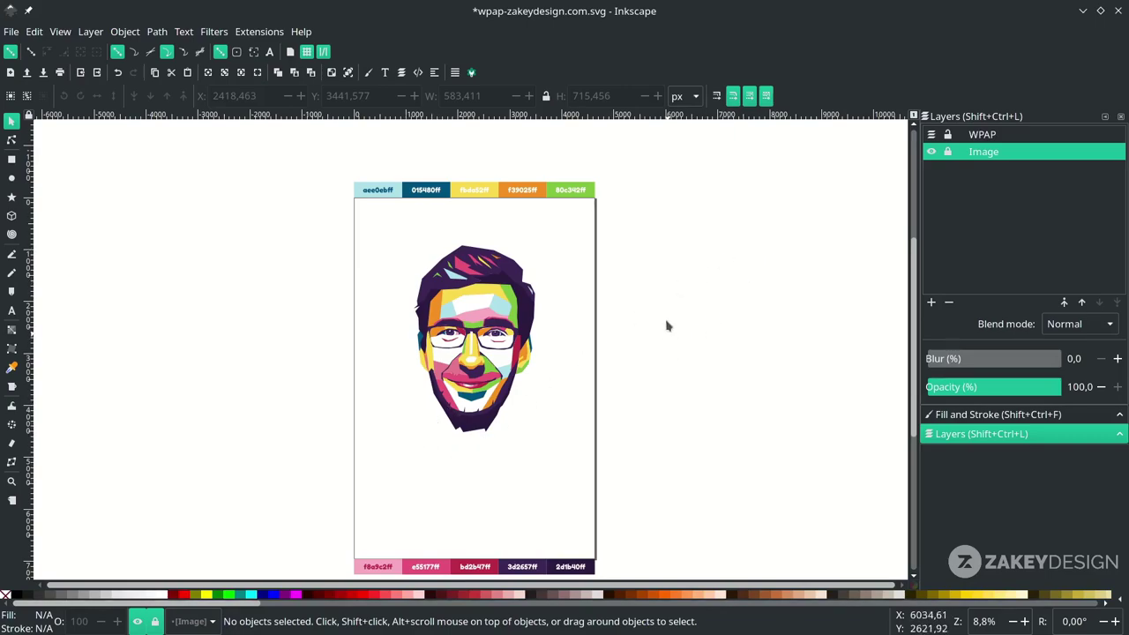
# Show the Image layer and trace a closed facet on the WPAP layer along the left neck and shirt collar.
pyautogui.click(931, 152)
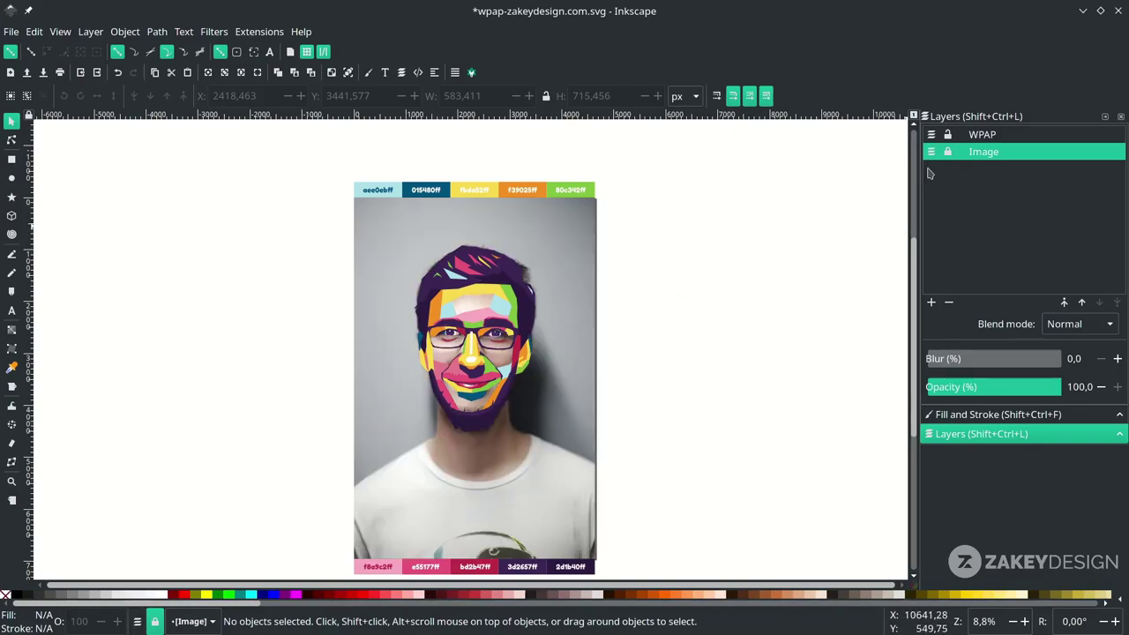
pyautogui.scroll(4, 411, 430)
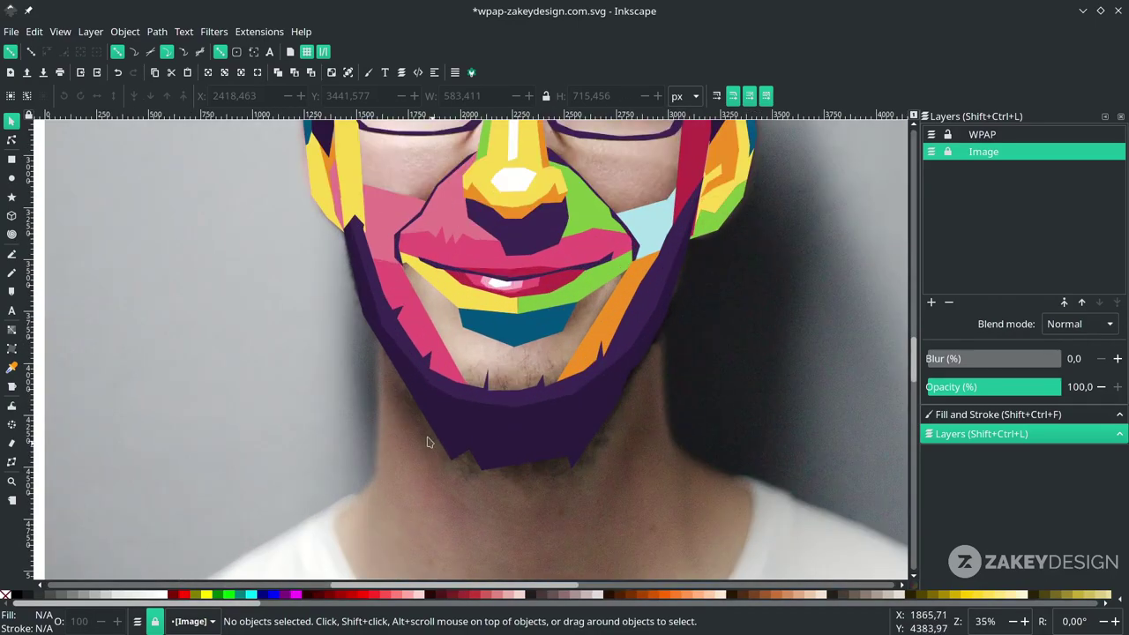
pyautogui.scroll(-2, 427, 442)
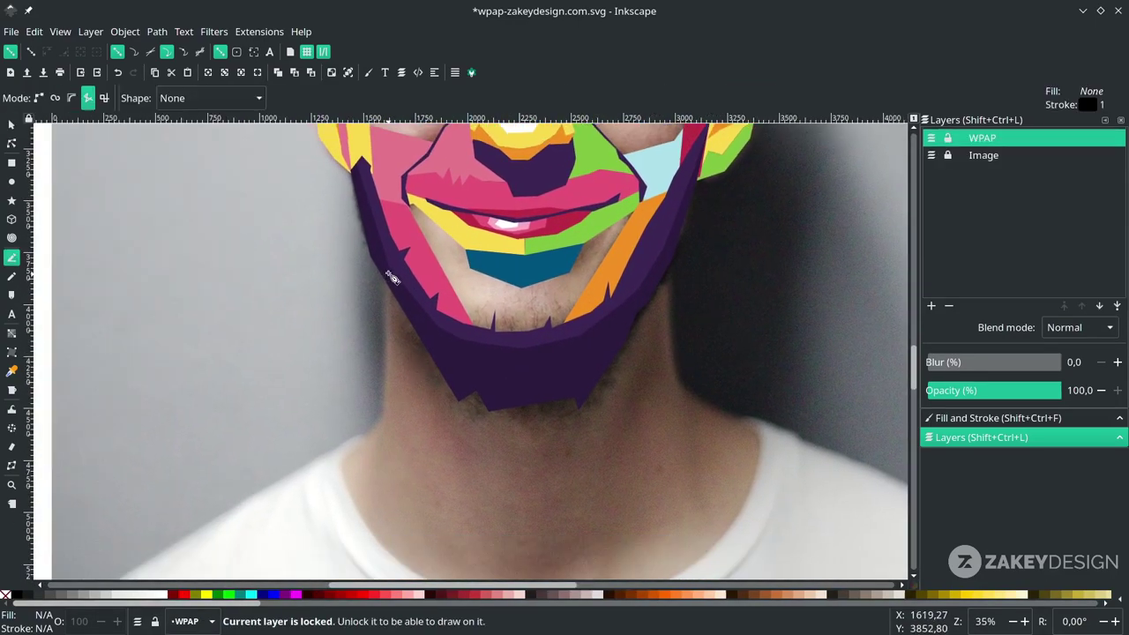
pyautogui.click(385, 276)
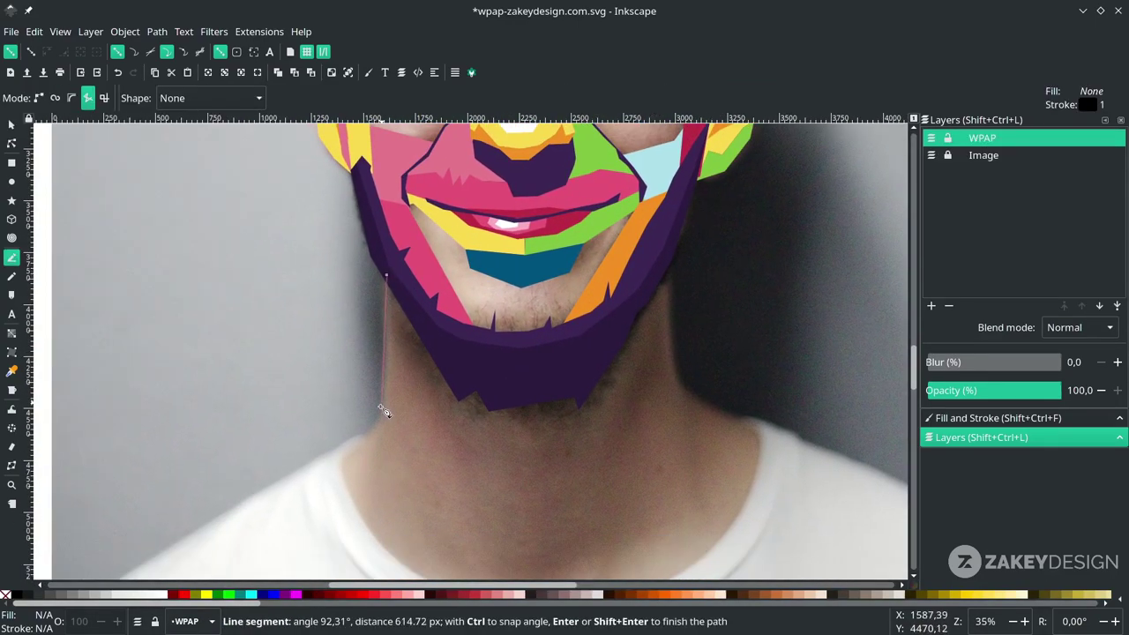
pyautogui.click(385, 415)
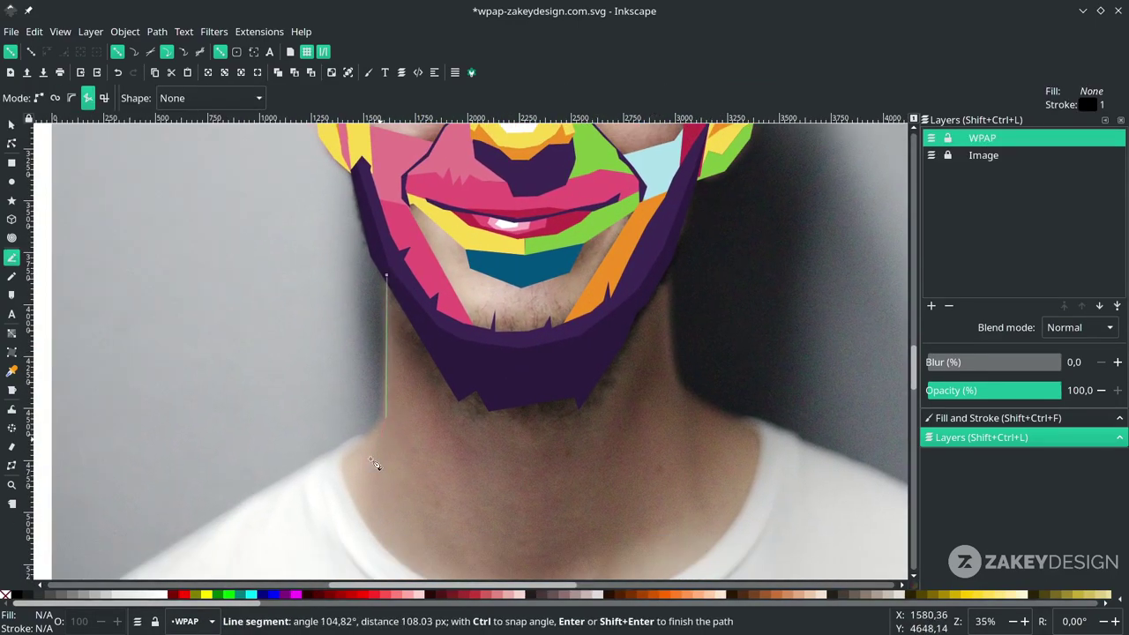
pyautogui.click(318, 459)
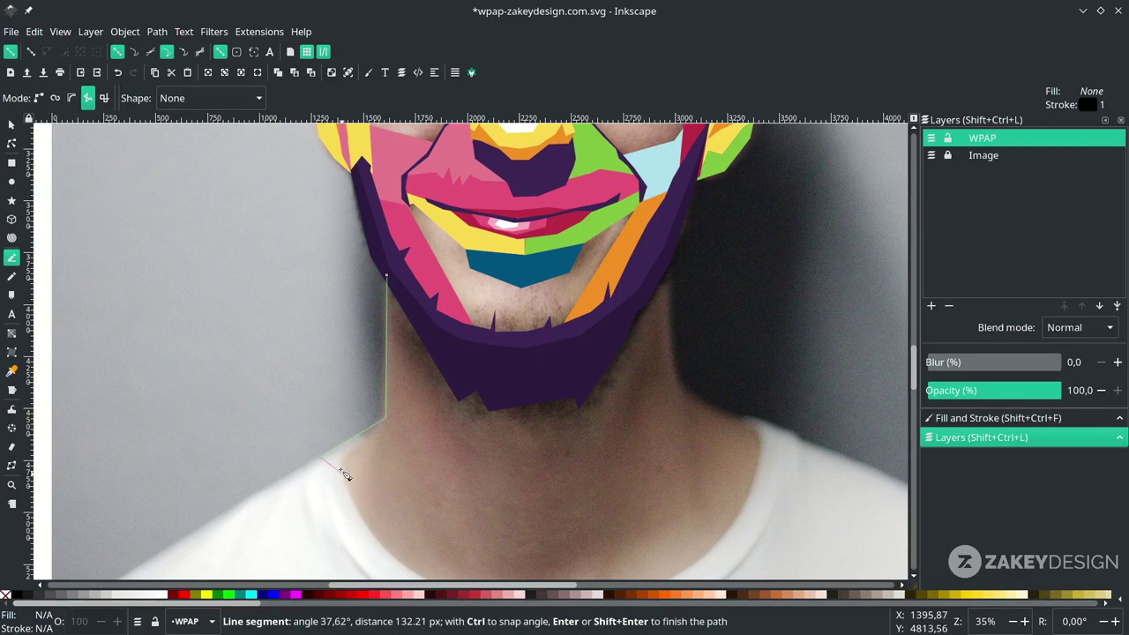
pyautogui.click(343, 460)
pyautogui.click(359, 508)
pyautogui.click(445, 428)
pyautogui.click(439, 331)
pyautogui.click(386, 275)
# Trace a closed angular facet covering the centre of the neck, from under the beard down to the shirt collar.
pyautogui.moveTo(448, 396); pyautogui.dragTo(418, 247)
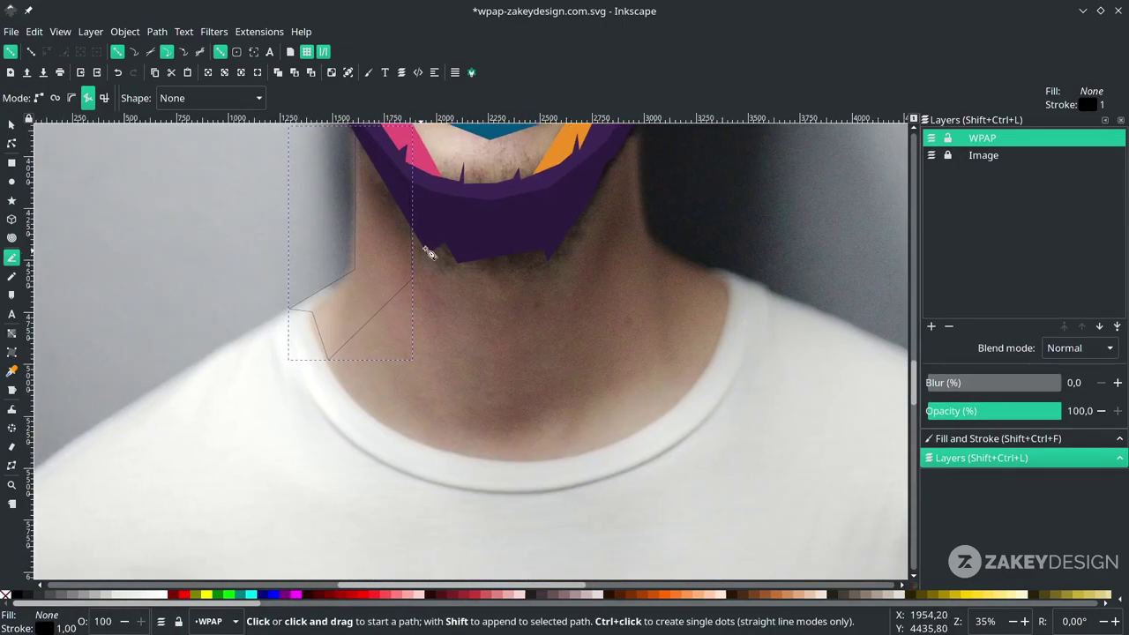
pyautogui.click(414, 217)
pyautogui.click(478, 366)
pyautogui.click(413, 430)
pyautogui.click(551, 450)
pyautogui.click(643, 412)
pyautogui.click(623, 388)
pyautogui.click(566, 404)
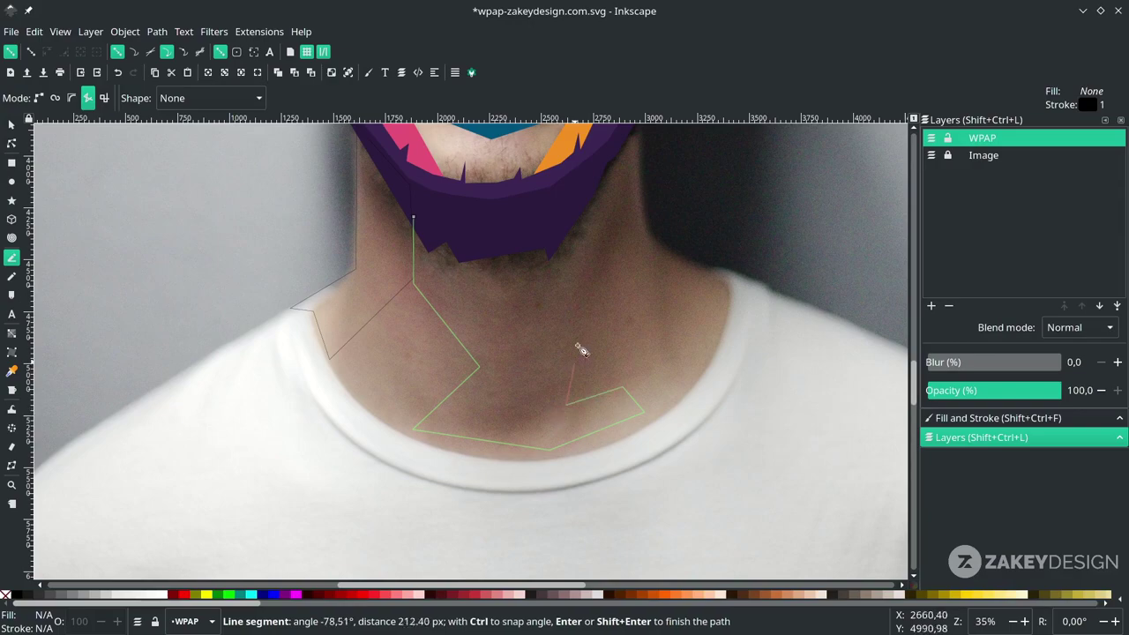
pyautogui.scroll(3, 608, 326)
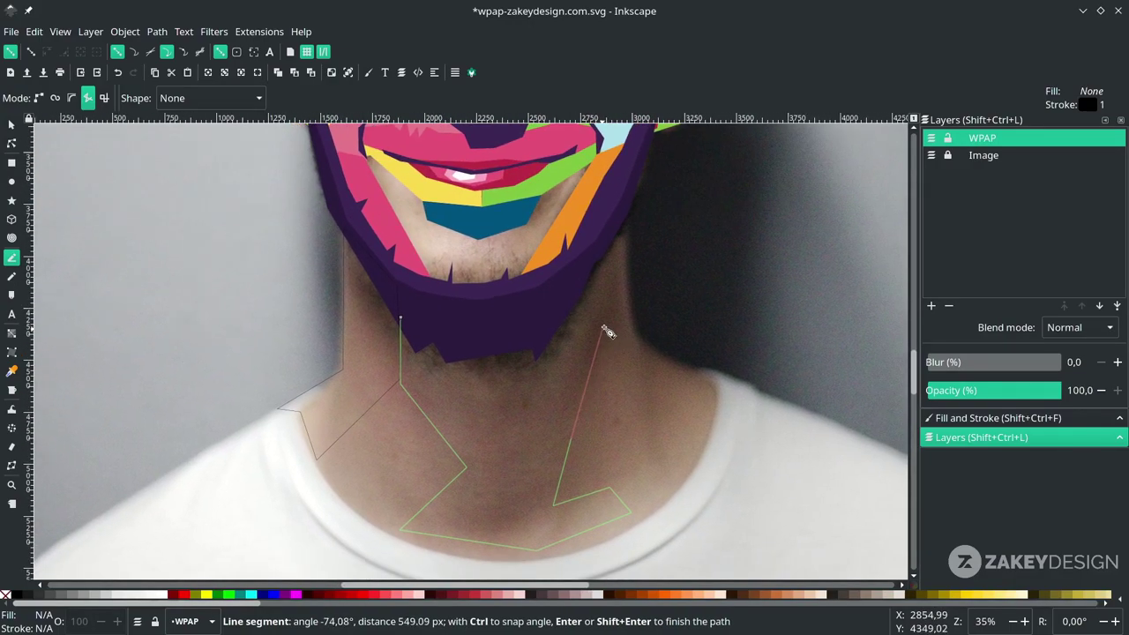
pyautogui.click(600, 251)
pyautogui.click(444, 307)
pyautogui.click(404, 280)
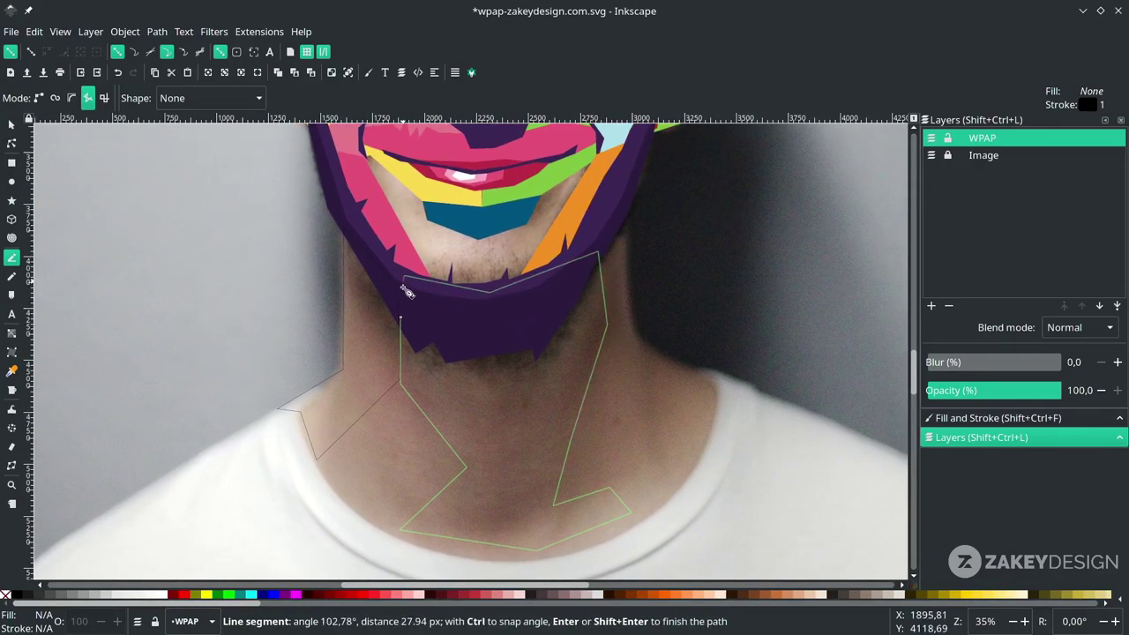
pyautogui.click(400, 317)
# Trace a closed facet along the right outer edge of the neck, from the jaw down to the shirt collar.
pyautogui.moveTo(609, 275); pyautogui.dragTo(535, 279)
pyautogui.click(554, 214)
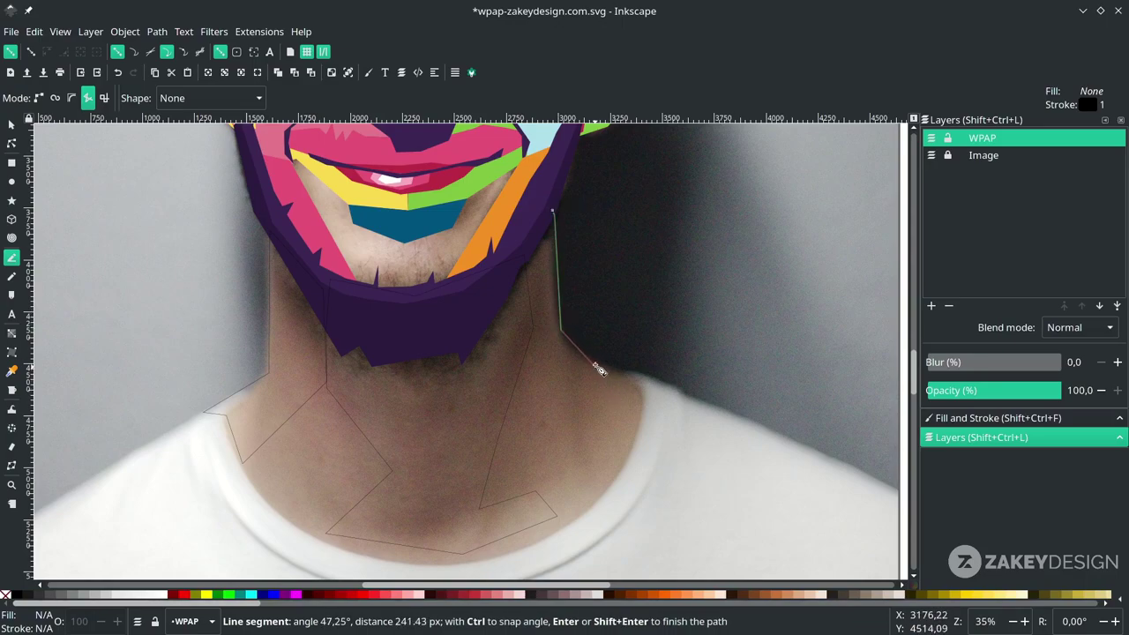
pyautogui.click(560, 335)
pyautogui.click(642, 378)
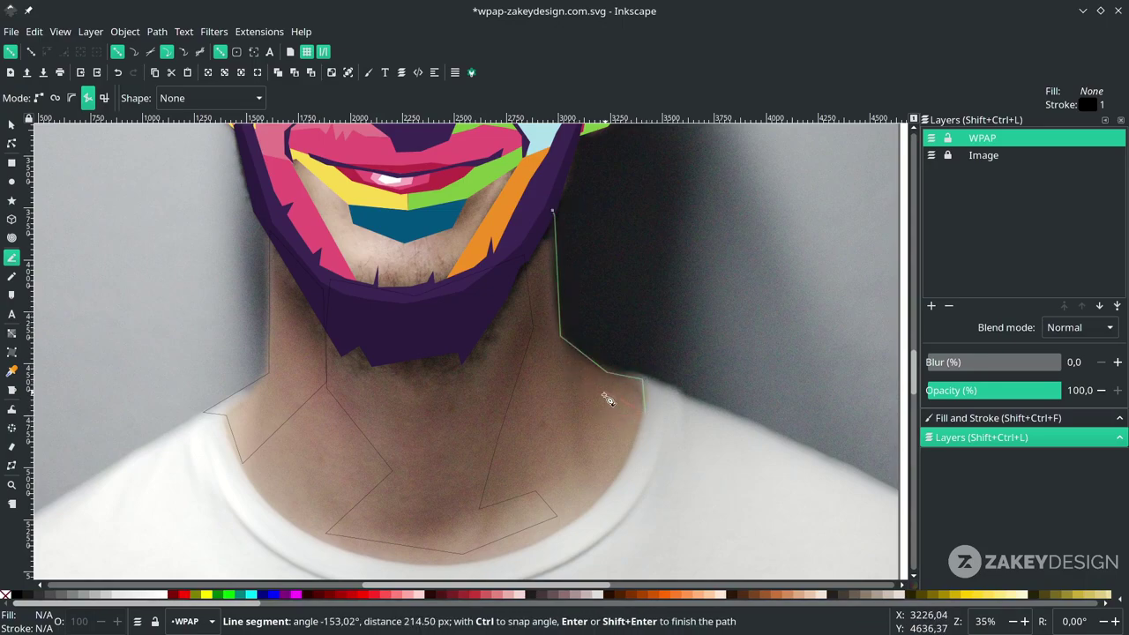
pyautogui.press('Escape')
# Trace a closed facet between the central and right neck facets, tapering down toward the collar.
pyautogui.click(542, 219)
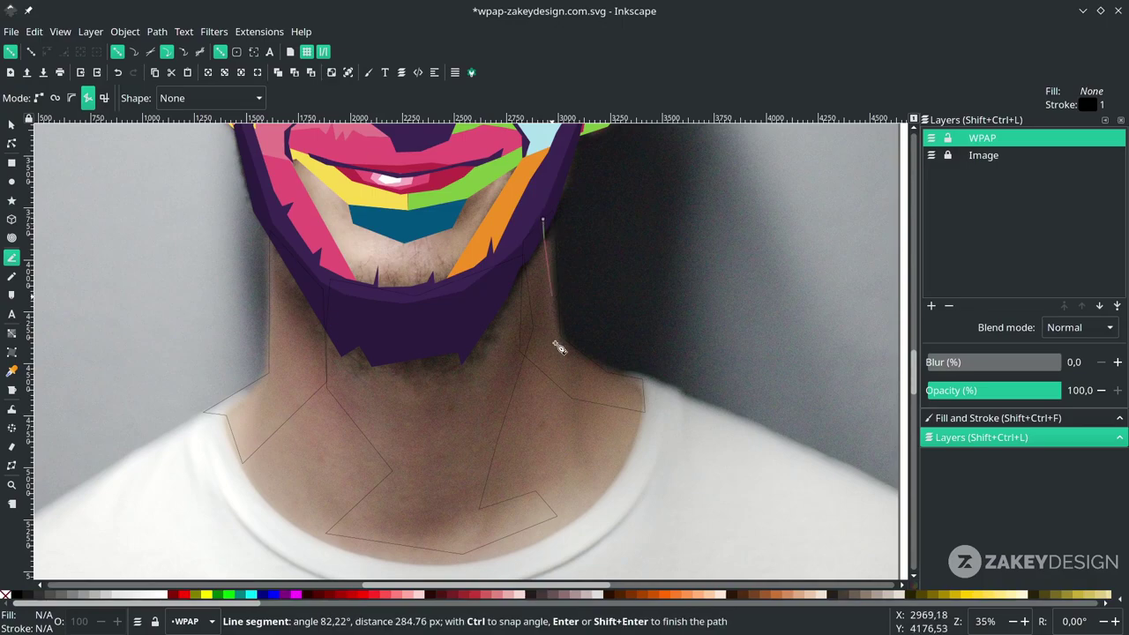
pyautogui.click(557, 399)
pyautogui.click(462, 498)
pyautogui.click(485, 202)
pyautogui.click(543, 219)
# Trace a closed jagged shadow shape beneath the beard, running from the left jaw across the neck to the right jaw.
pyautogui.moveTo(448, 318); pyautogui.dragTo(502, 333)
pyautogui.scroll(-1, 502, 333)
pyautogui.hscroll(-1, 518, 319)
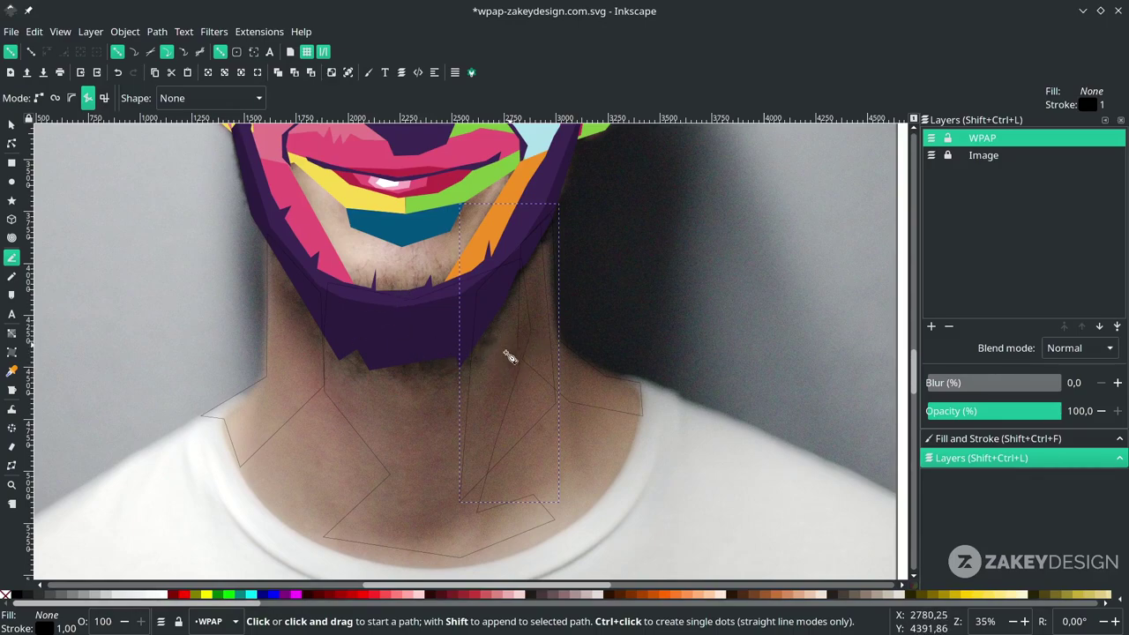
pyautogui.click(262, 226)
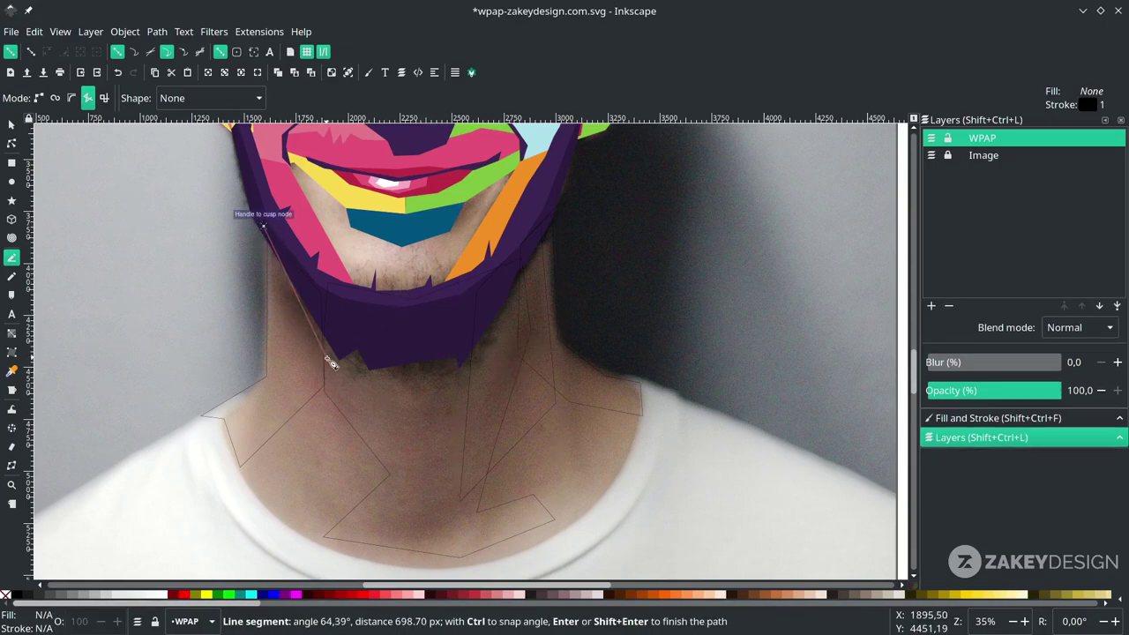
pyautogui.click(325, 362)
pyautogui.click(353, 382)
pyautogui.click(353, 367)
pyautogui.click(369, 388)
pyautogui.scroll(1, 458, 401)
pyautogui.click(403, 371)
pyautogui.click(412, 379)
pyautogui.scroll(2, 564, 248)
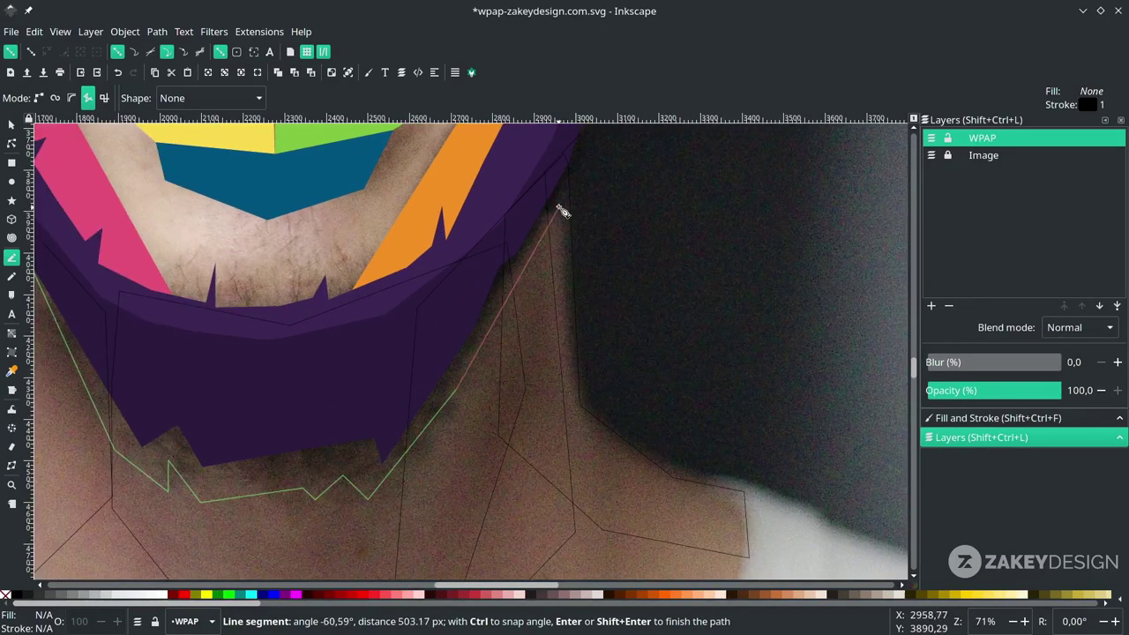
pyautogui.click(560, 202)
pyautogui.click(565, 153)
pyautogui.click(455, 277)
pyautogui.press('d')
pyautogui.moveTo(453, 305); pyautogui.dragTo(522, 373)
pyautogui.press('b')
pyautogui.click(526, 350)
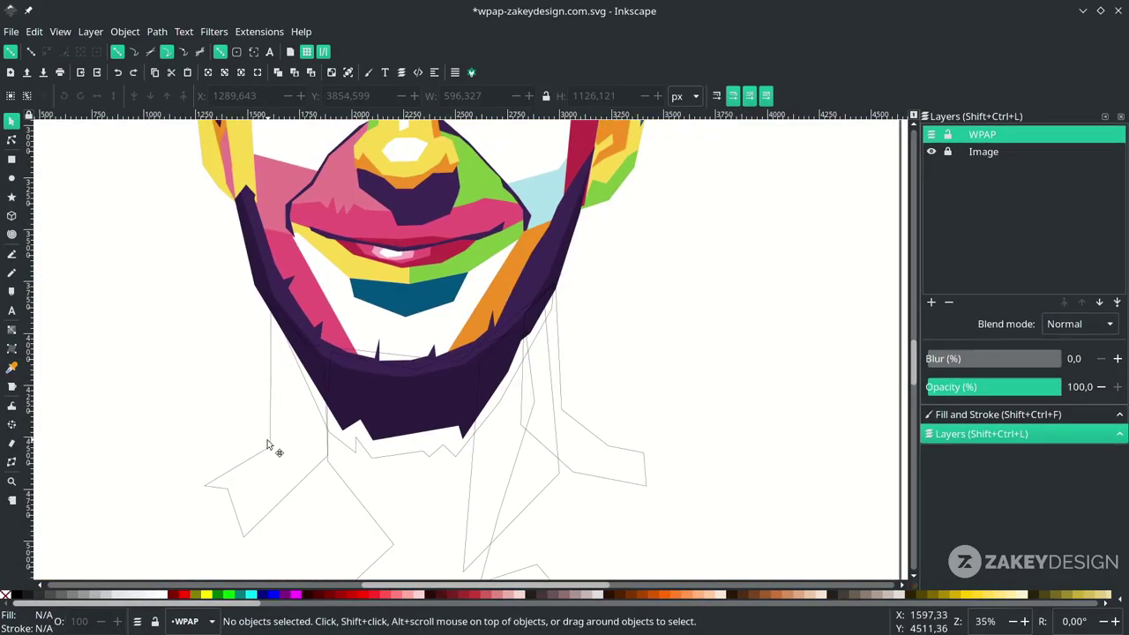
# Fill the left neck facet with green sampled from the ear and the central one with pink sampled from the left cheek.
pyautogui.click(268, 446)
pyautogui.scroll(-1, 298, 429)
pyautogui.press('d')
pyautogui.click(516, 260)
pyautogui.press('s')
pyautogui.click(446, 468)
pyautogui.press('d')
pyautogui.click(280, 251)
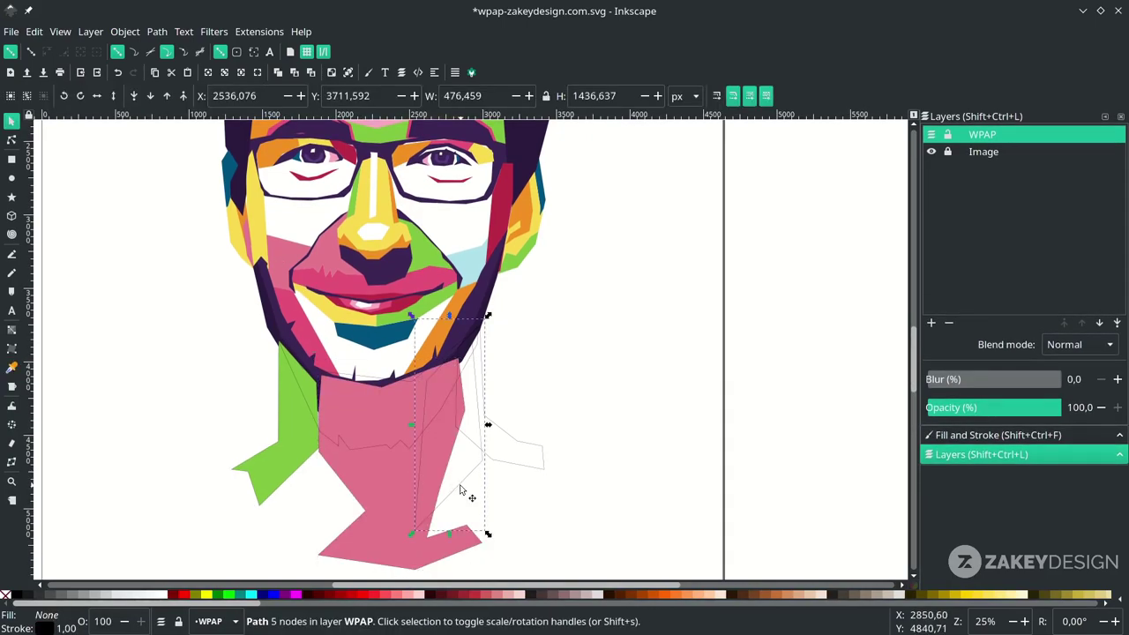
# Fill the right inner neck facet with orange from the cheek strip and the right outer one with light blue from the cheek.
pyautogui.press('d')
pyautogui.click(445, 330)
pyautogui.press('s')
pyautogui.click(517, 463)
pyautogui.press('d')
pyautogui.click(469, 263)
# Lower the green and pink neck facets in the stacking order so they sit behind the beard.
pyautogui.scroll(1, 398, 507)
pyautogui.click(376, 419)
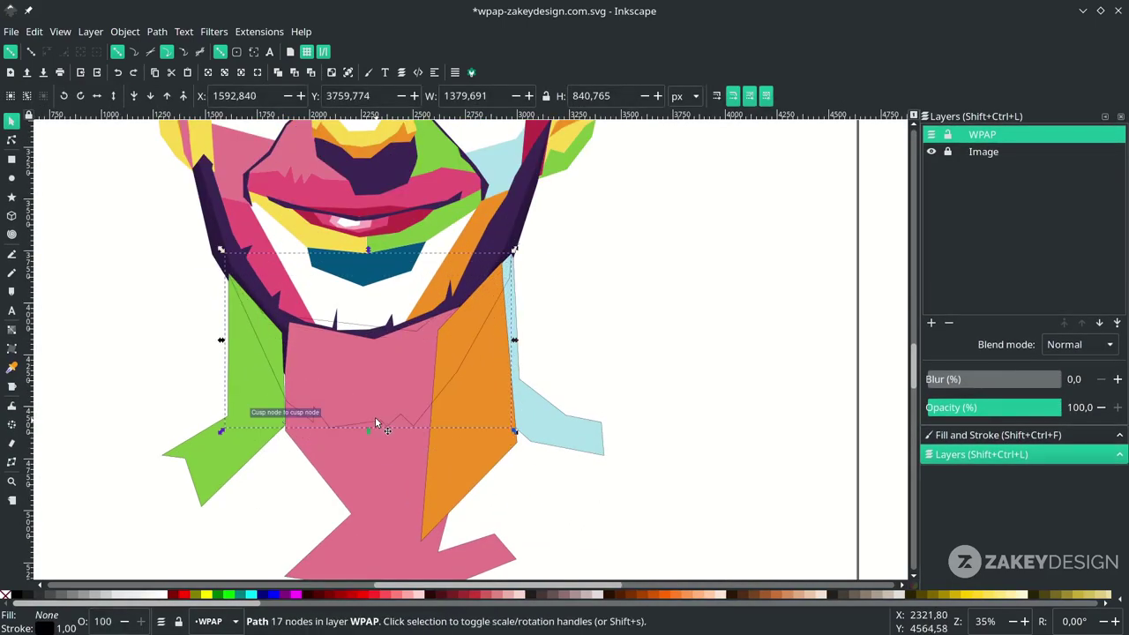
pyautogui.click(250, 417)
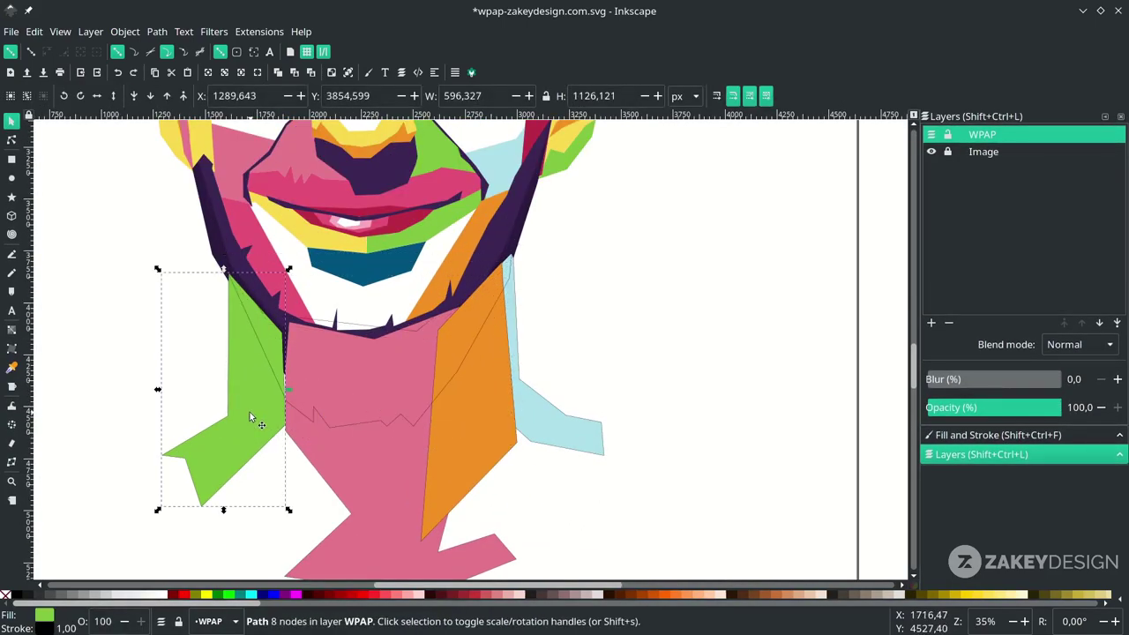
pyautogui.click(150, 98)
pyautogui.click(395, 424)
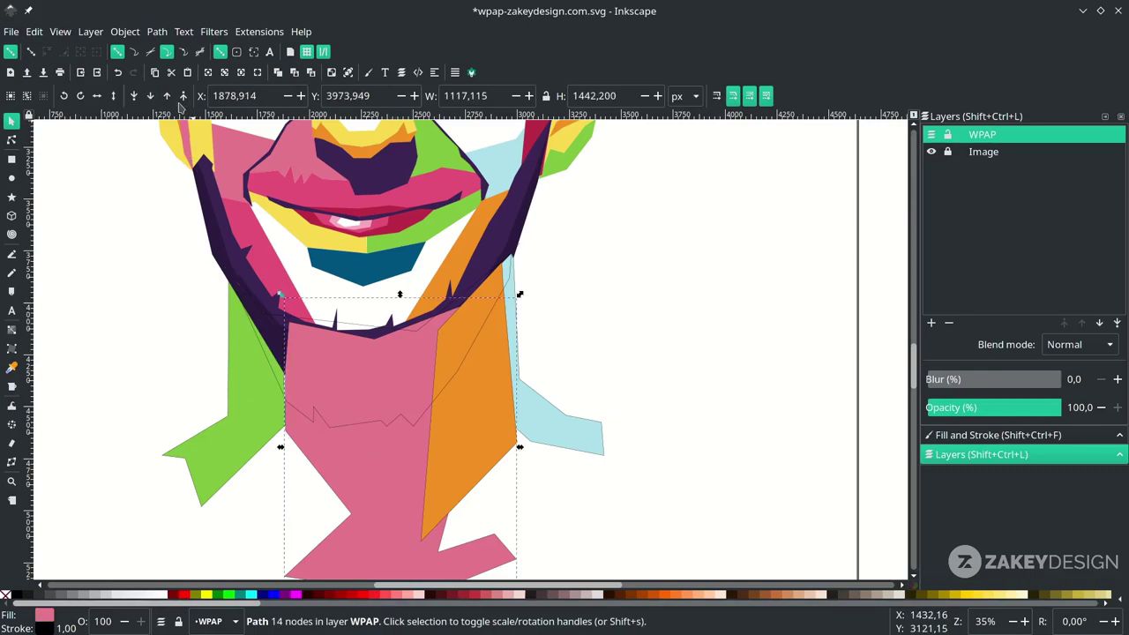
pyautogui.click(153, 97)
# Send the orange neck facet to the bottom of the stack and lower the light blue facet behind the beard.
pyautogui.click(453, 461)
pyautogui.click(135, 96)
pyautogui.click(554, 423)
pyautogui.doubleClick(150, 96)
pyautogui.hotkey('ctrl', 'z')
pyautogui.click(644, 402)
pyautogui.scroll(-1, 644, 402)
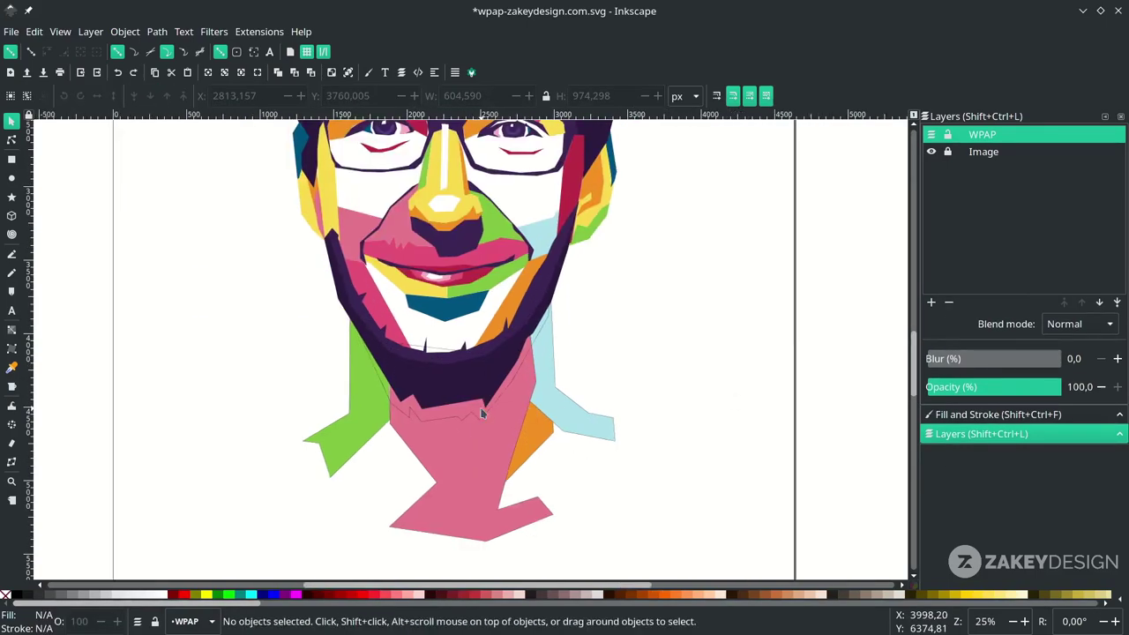
# Fill the jagged beard shadow with crimson sampled from the right side of the face and lower it behind the beard.
pyautogui.click(482, 412)
pyautogui.scroll(1, 503, 415)
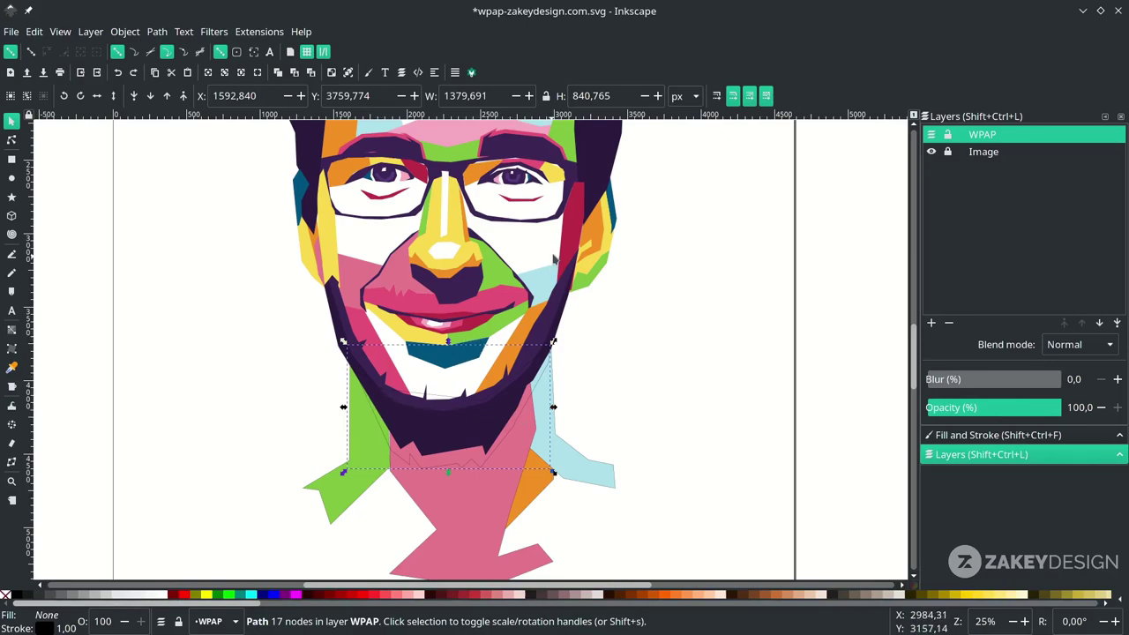
pyautogui.press('d')
pyautogui.click(574, 241)
pyautogui.scroll(1, 468, 486)
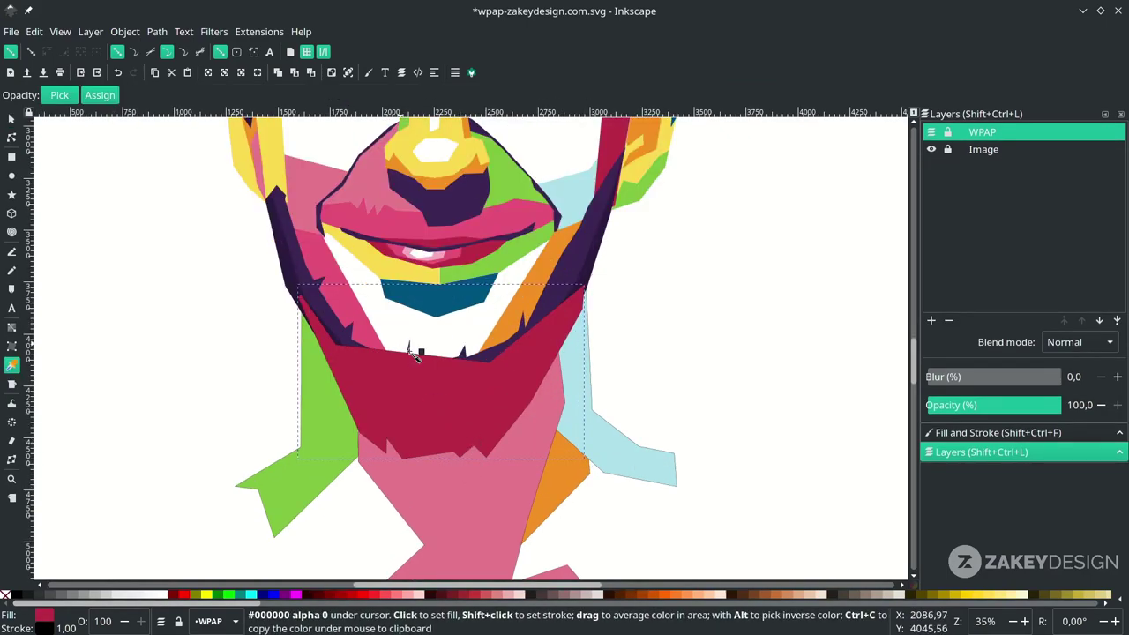
pyautogui.press('s')
pyautogui.click(151, 95)
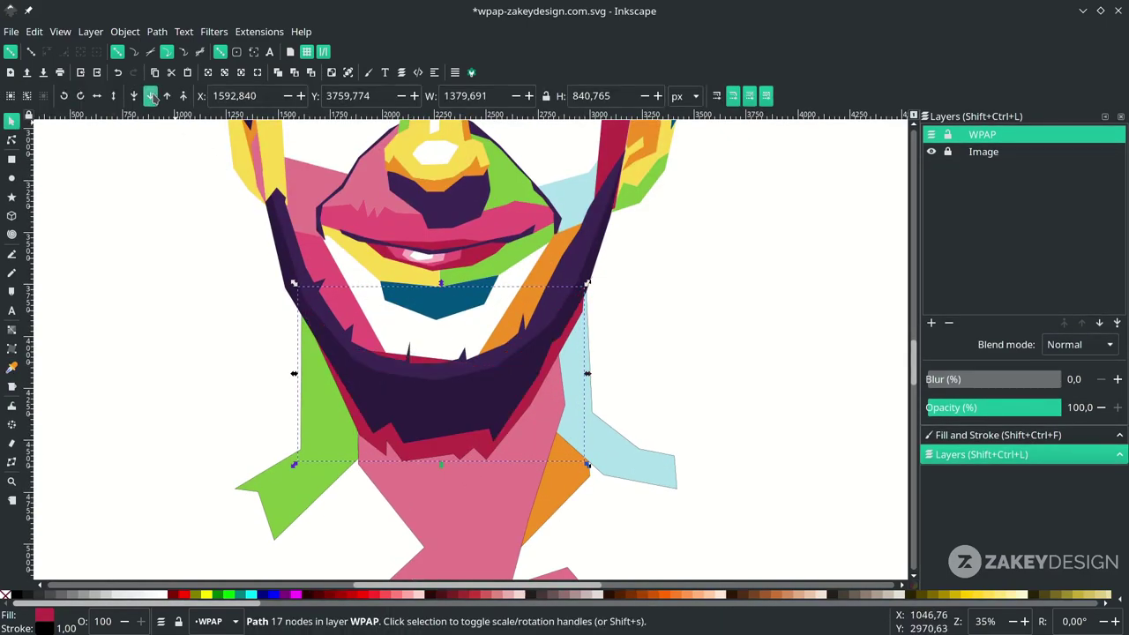
# Add a node on the crimson shadow's upper edge and move it down so the edge hides behind the beard.
pyautogui.scroll(3, 428, 360)
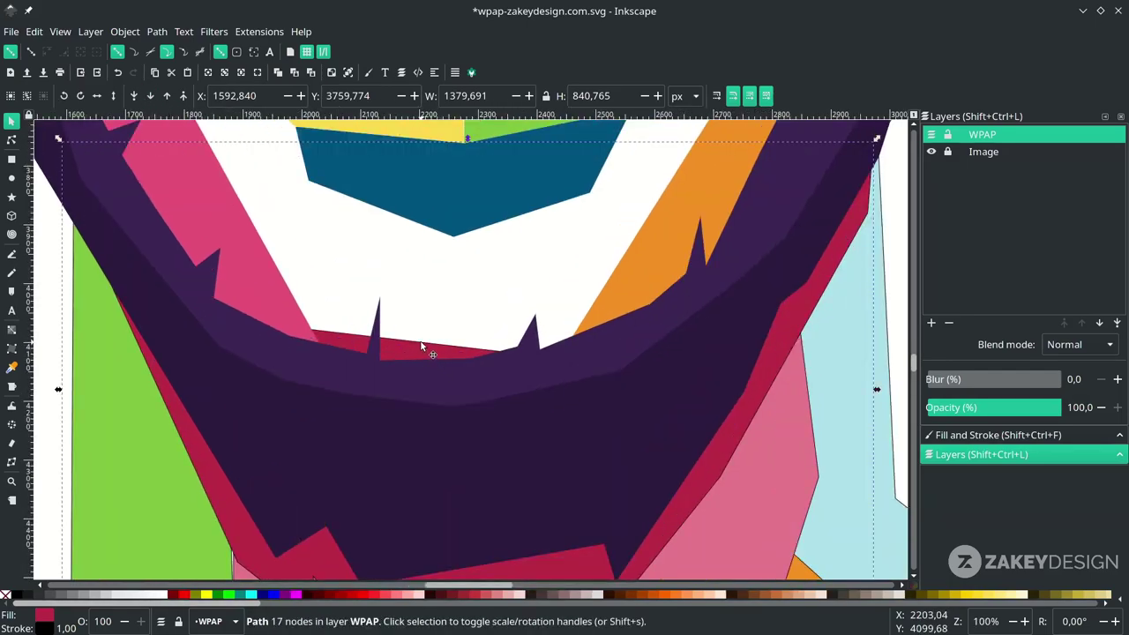
pyautogui.press('n')
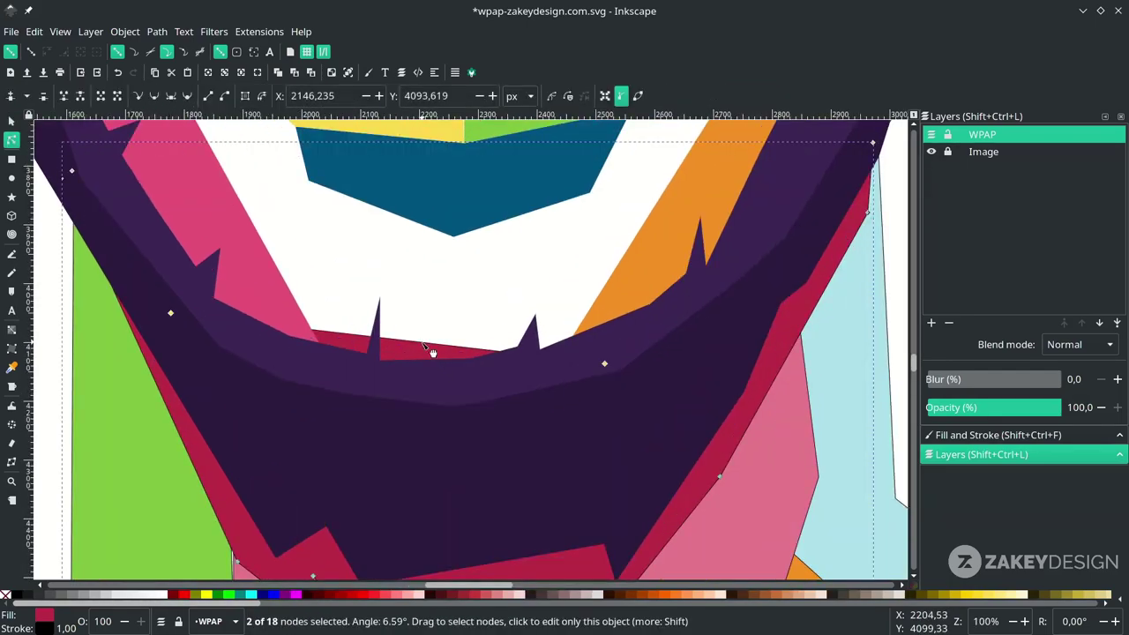
pyautogui.doubleClick(423, 344)
pyautogui.moveTo(424, 344); pyautogui.dragTo(368, 383)
# Remove the outlines from the neck facets and save the drawing.
pyautogui.scroll(-6, 418, 401)
pyautogui.click(639, 413)
pyautogui.scroll(1, 548, 460)
pyautogui.click(548, 459)
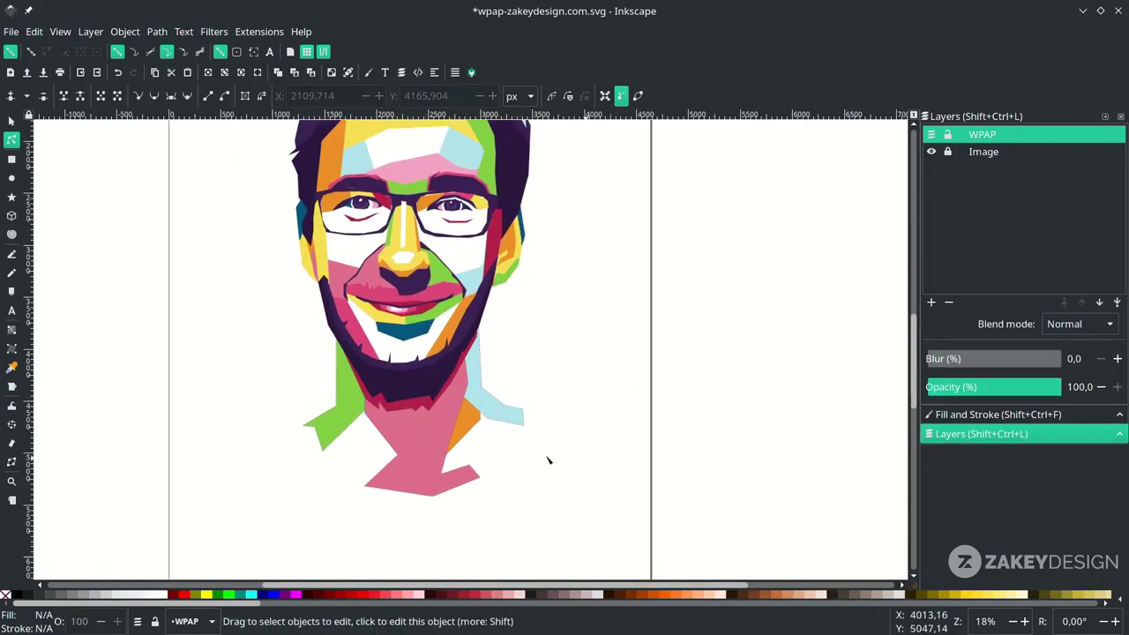
pyautogui.moveTo(536, 439); pyautogui.dragTo(584, 463)
pyautogui.scroll(-1, 598, 478)
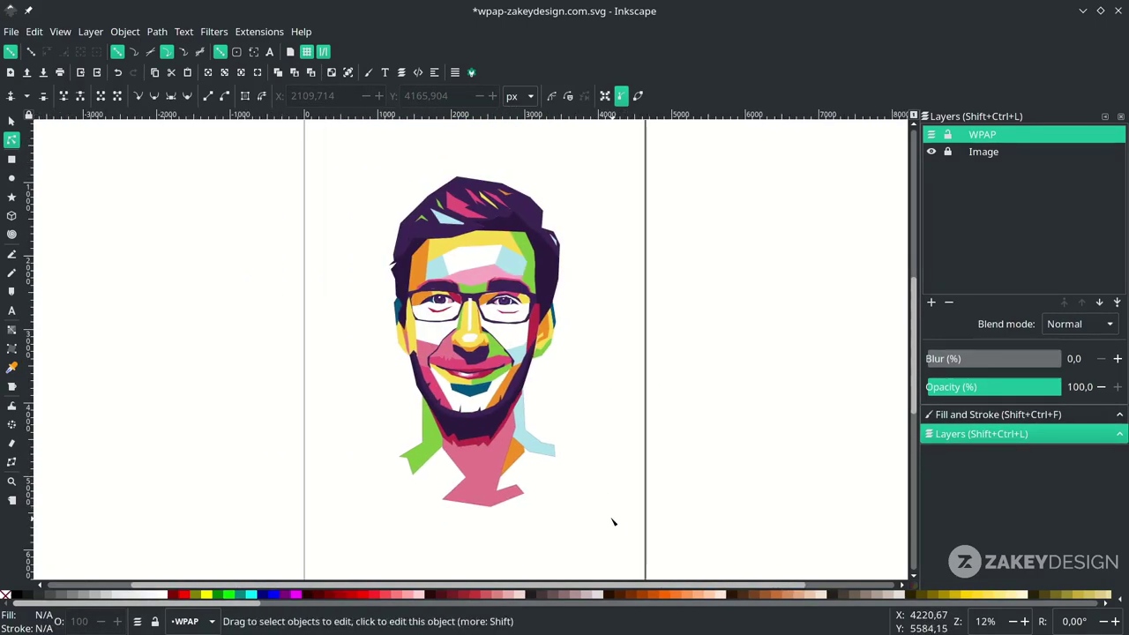
pyautogui.moveTo(614, 522); pyautogui.dragTo(284, 150)
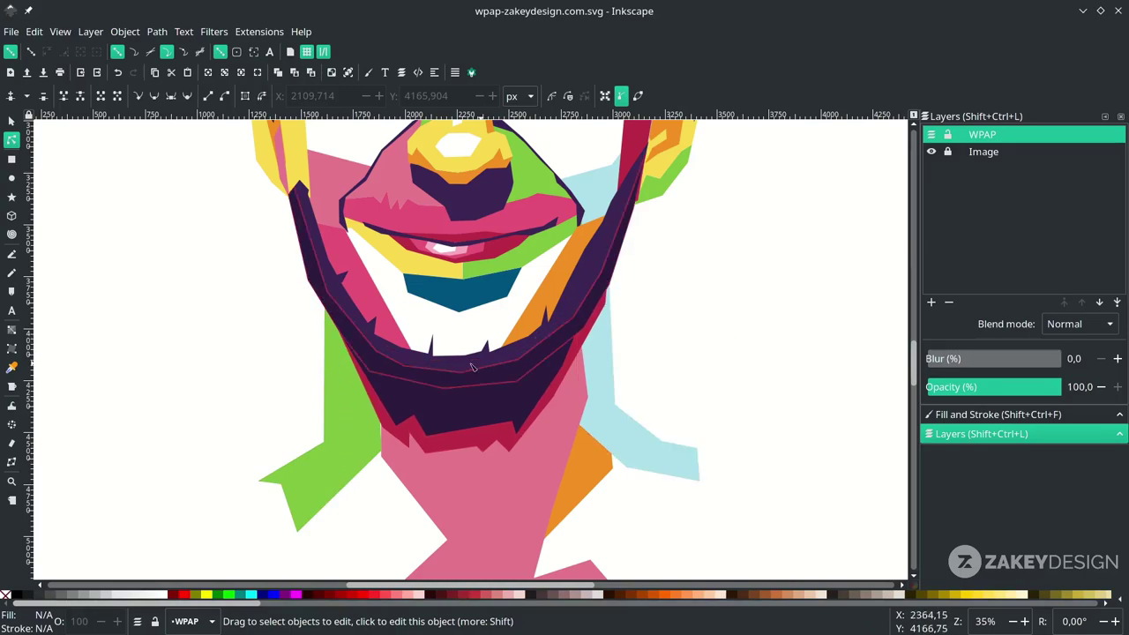
# Trace a narrow closed highlight strip inside the green left neck facet, starting at the beard edge.
pyautogui.press('b')
pyautogui.click(331, 318)
pyautogui.click(337, 443)
pyautogui.click(361, 437)
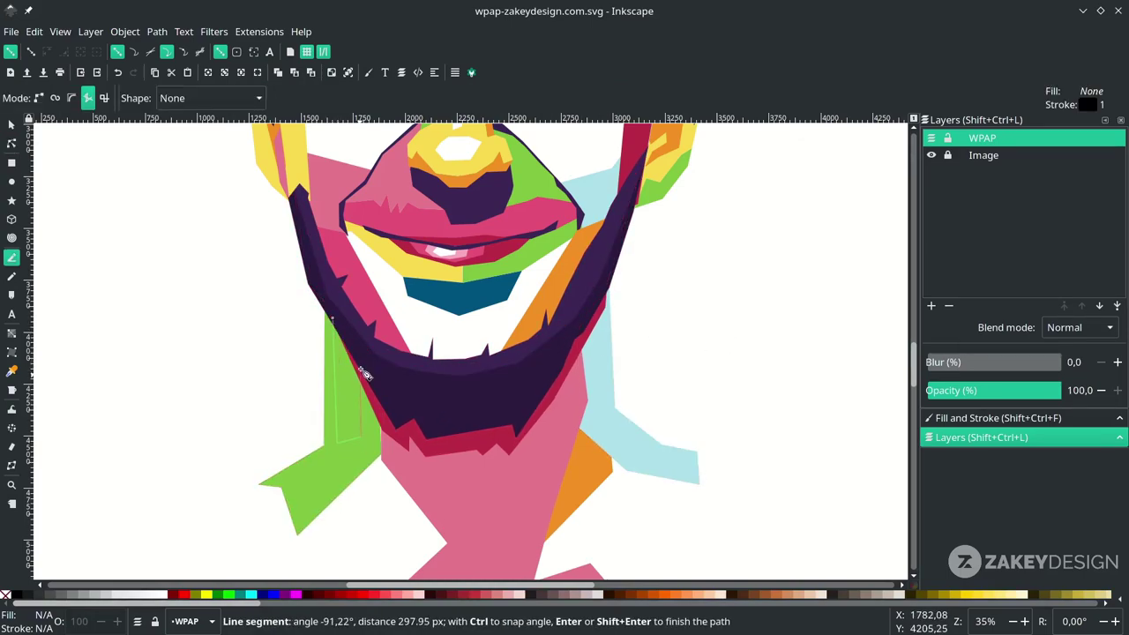
pyautogui.click(353, 368)
pyautogui.click(331, 318)
# Trace a narrow closed highlight strip inside the light blue right neck facet, just below the jaw.
pyautogui.hscroll(1, 538, 371)
pyautogui.click(545, 310)
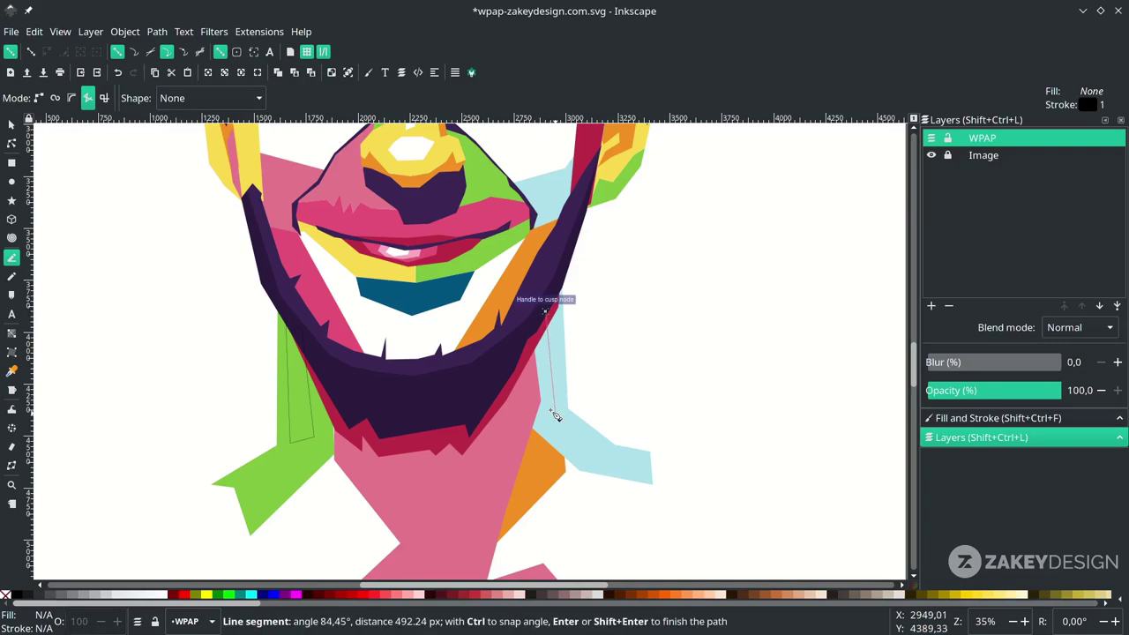
pyautogui.click(548, 408)
pyautogui.click(562, 403)
pyautogui.click(558, 306)
pyautogui.click(545, 311)
pyautogui.hscroll(-2, 642, 423)
pyautogui.hscroll(1, 674, 406)
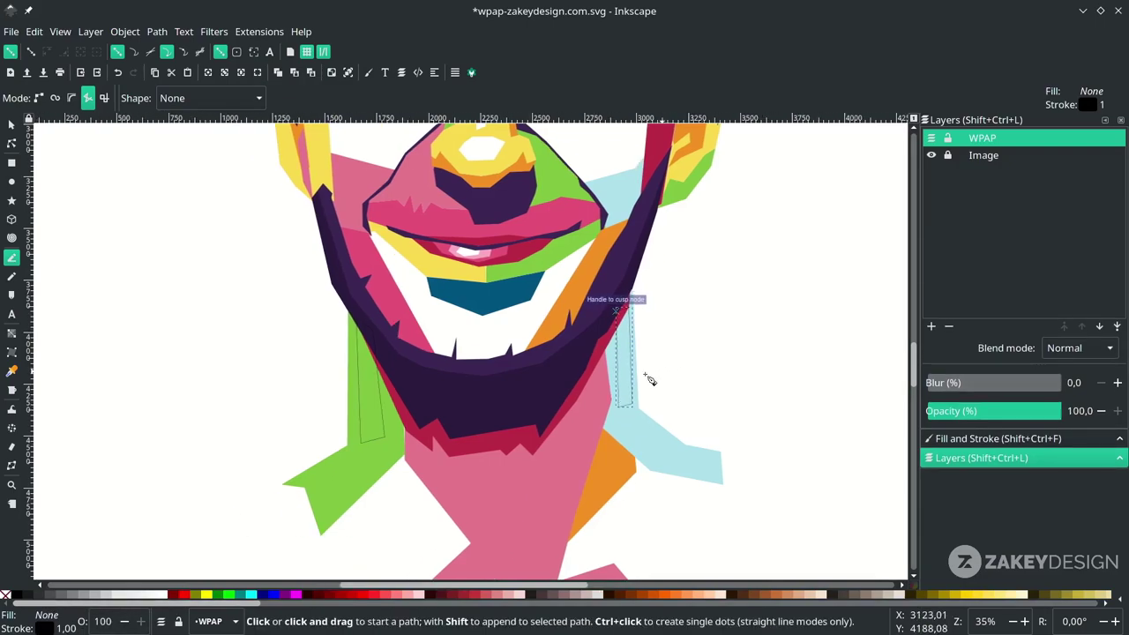
# Select both neck highlight strips, fill them with white and remove their stroke.
pyautogui.press('s')
pyautogui.keyDown('shift'); pyautogui.click(357, 395); pyautogui.keyUp('shift')
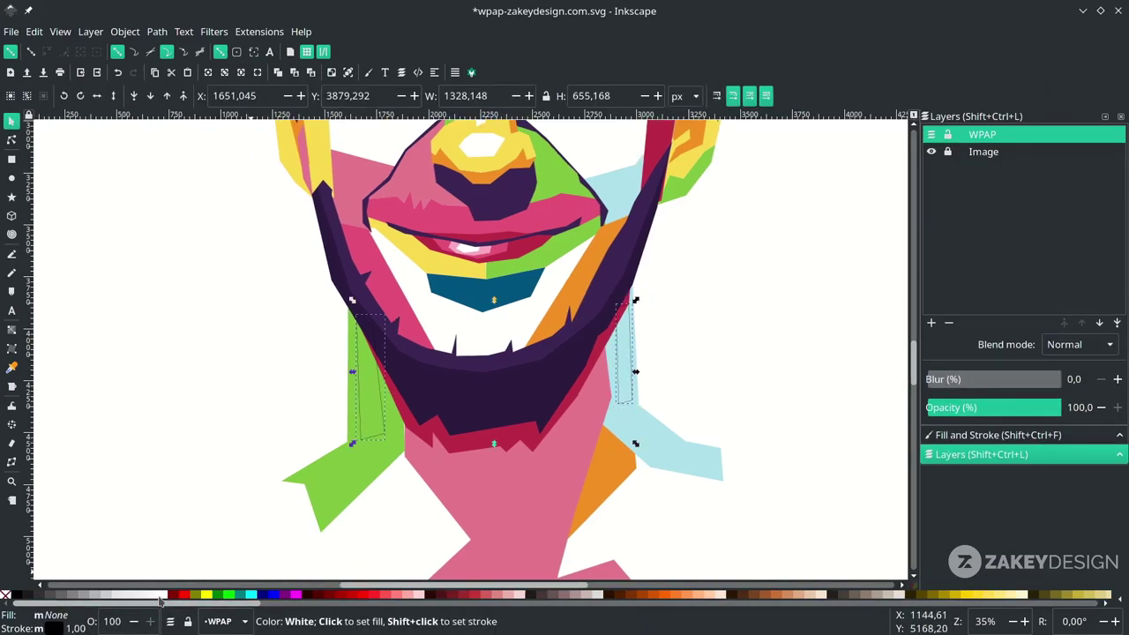
pyautogui.click(167, 596)
pyautogui.hscroll(1, 101, 628)
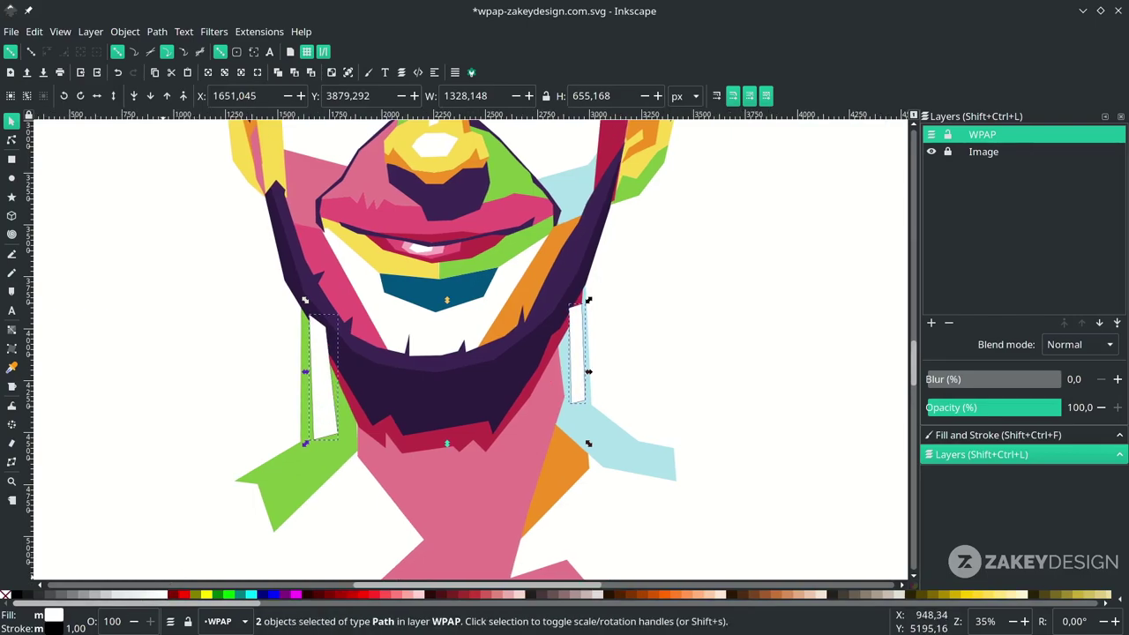
pyautogui.rightClick(55, 628)
pyautogui.click(124, 624)
# Send the white neck highlight strips behind the beard.
pyautogui.scroll(1, 253, 379)
pyautogui.click(252, 378)
pyautogui.click(362, 379)
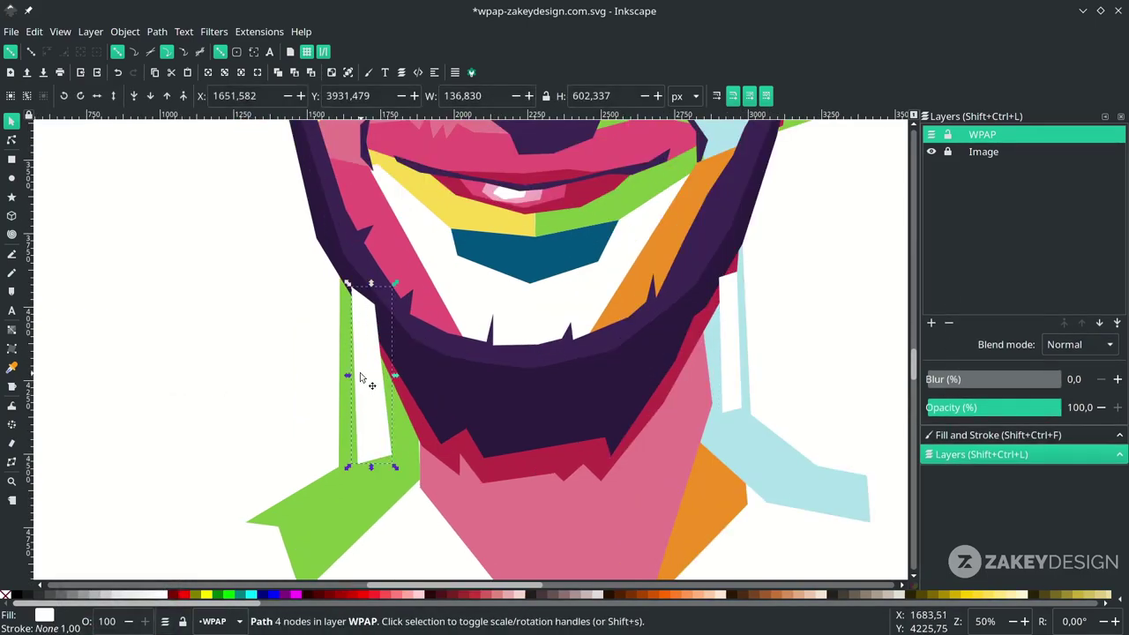
pyautogui.hscroll(1, 219, 214)
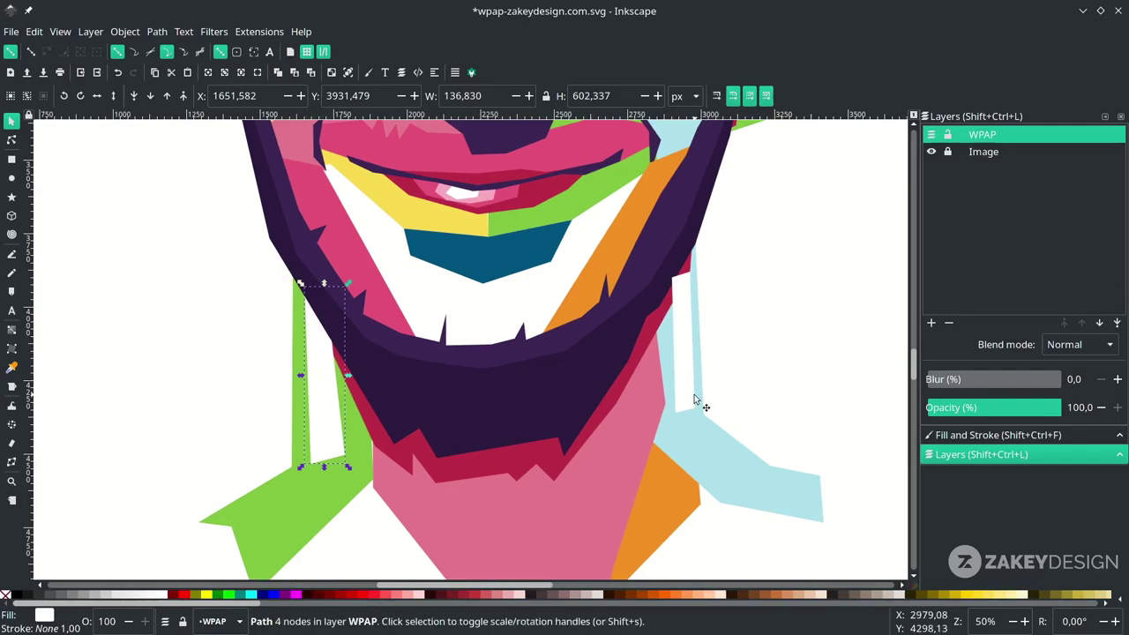
pyautogui.click(686, 392)
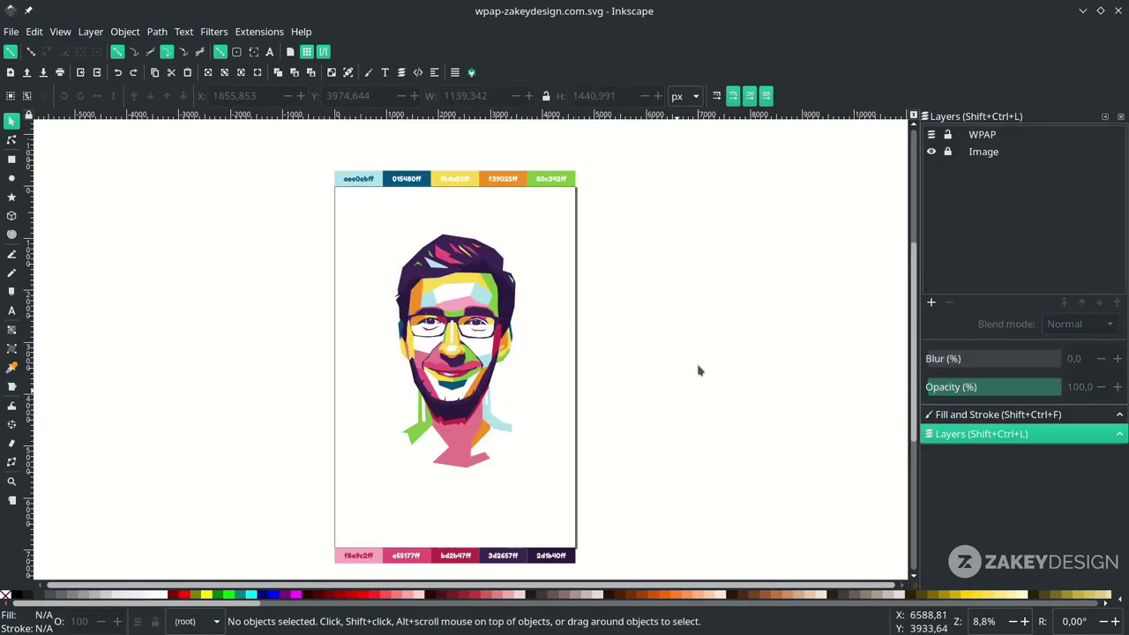
# Add a layer named bg and place it between the WPAP and Image layers.
pyautogui.click(931, 303)
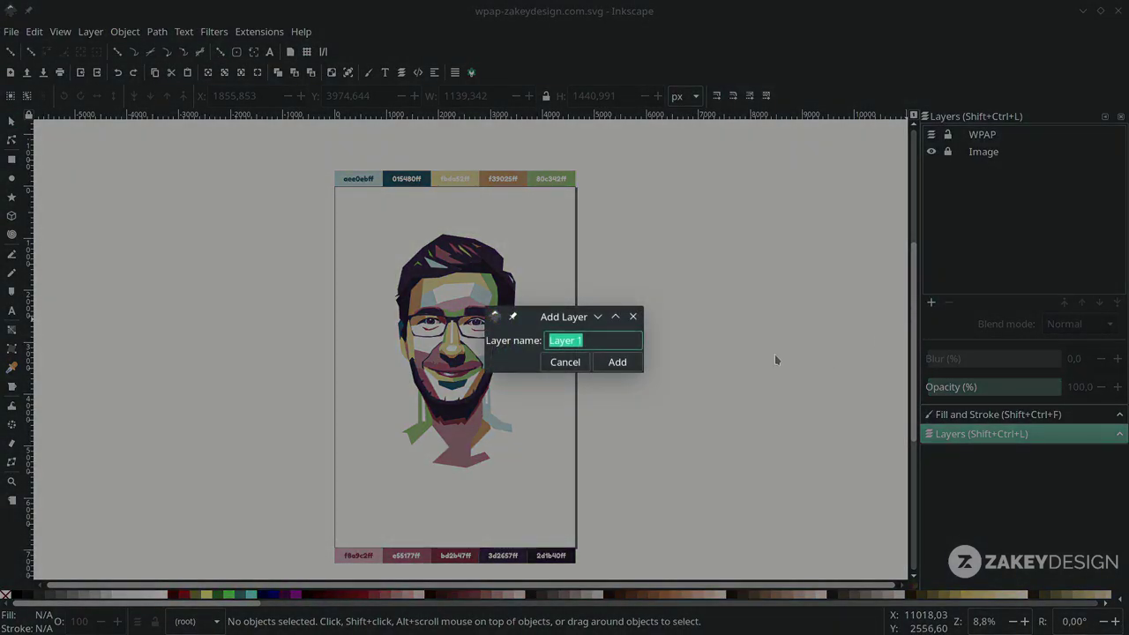
pyautogui.write('bg')
pyautogui.press('Return')
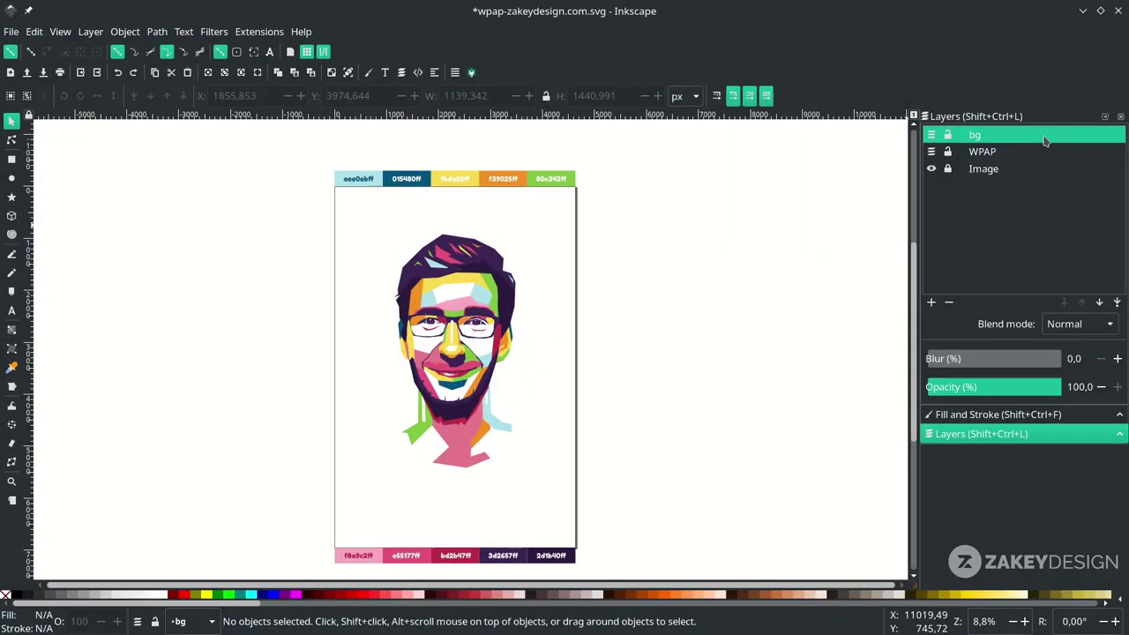
pyautogui.moveTo(1042, 139); pyautogui.dragTo(1076, 183)
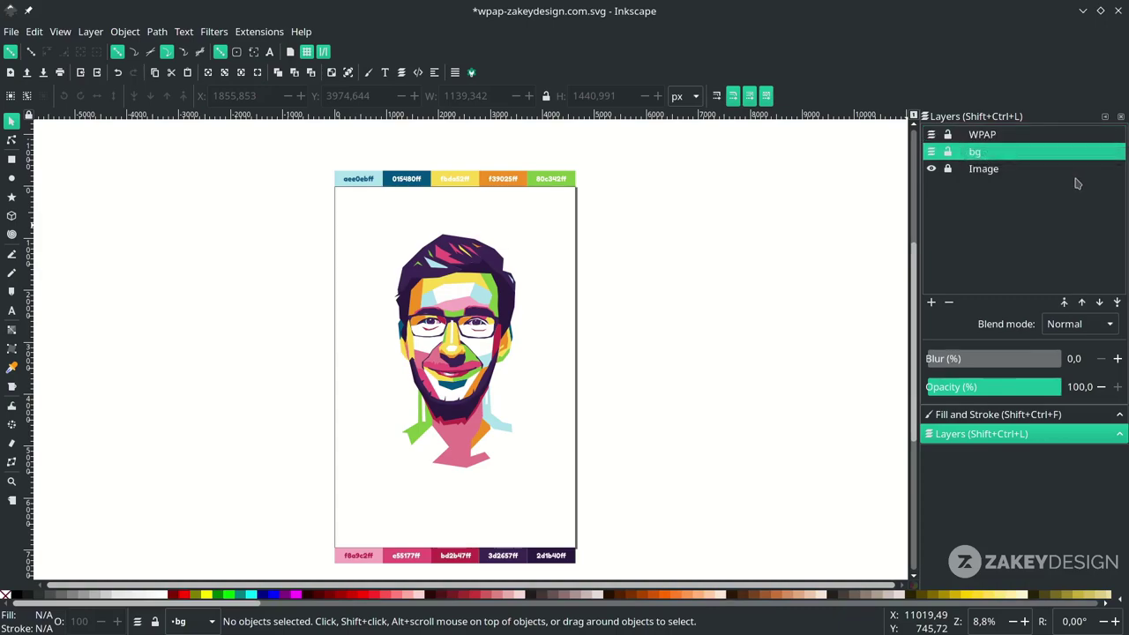
# Scale all the portrait paths in the WPAP layer down to about 1534 × 2957 px and place them near the page centre.
pyautogui.click(979, 134)
pyautogui.moveTo(631, 510); pyautogui.dragTo(310, 197)
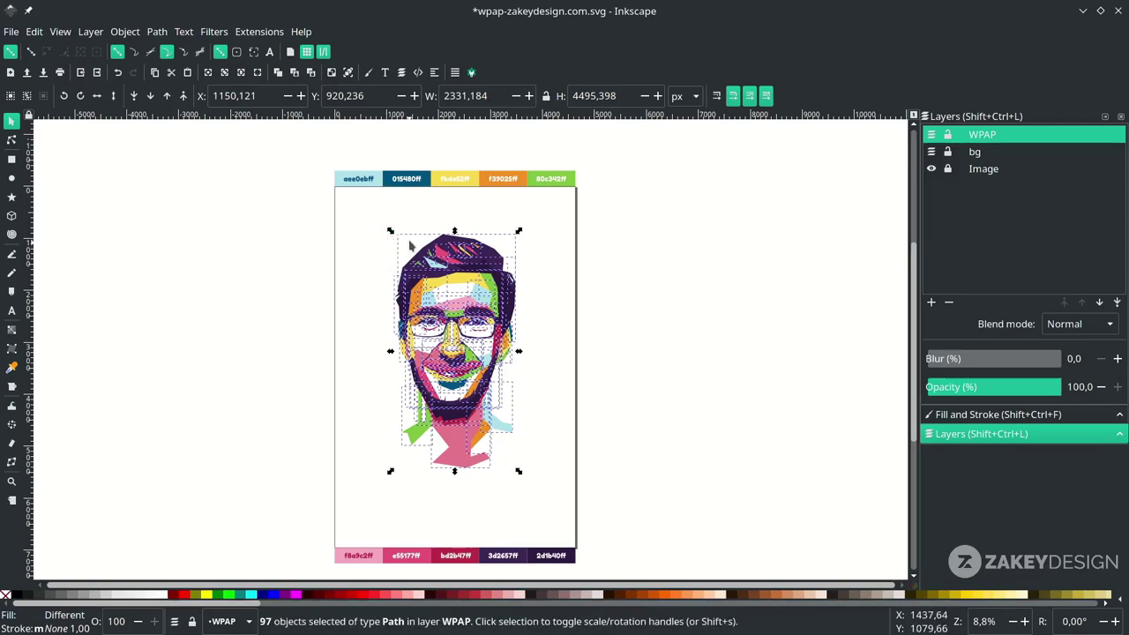
pyautogui.moveTo(391, 231); pyautogui.dragTo(423, 283)
pyautogui.click(555, 382)
pyautogui.moveTo(531, 421); pyautogui.dragTo(544, 384)
pyautogui.scroll(1, 573, 417)
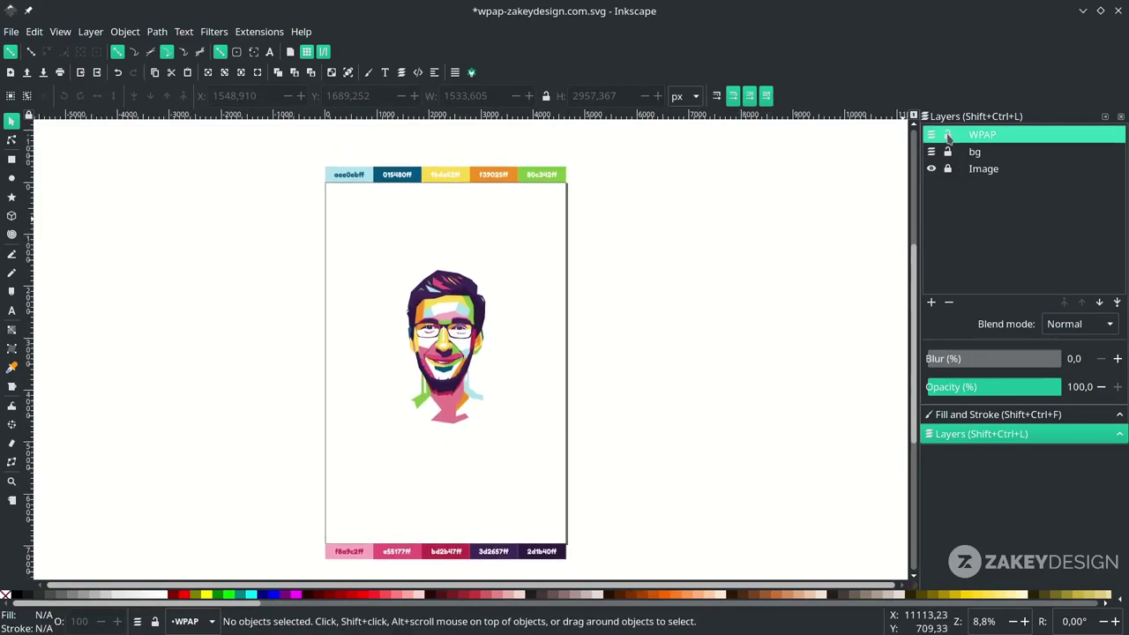
# Trace a large closed diamond-like shape in the bg layer, extending from behind the head toward the upper left of the portrait.
pyautogui.click(1010, 150)
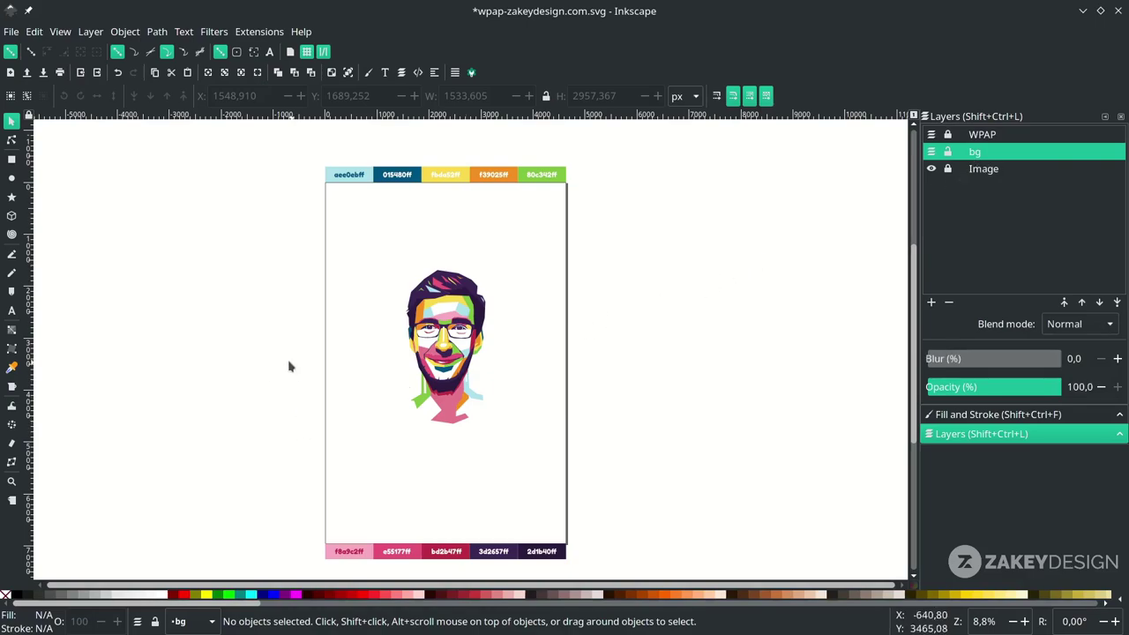
pyautogui.scroll(1, 412, 322)
pyautogui.scroll(-1, 455, 346)
pyautogui.scroll(3, 459, 357)
pyautogui.scroll(-1, 461, 369)
pyautogui.moveTo(463, 371); pyautogui.dragTo(502, 400)
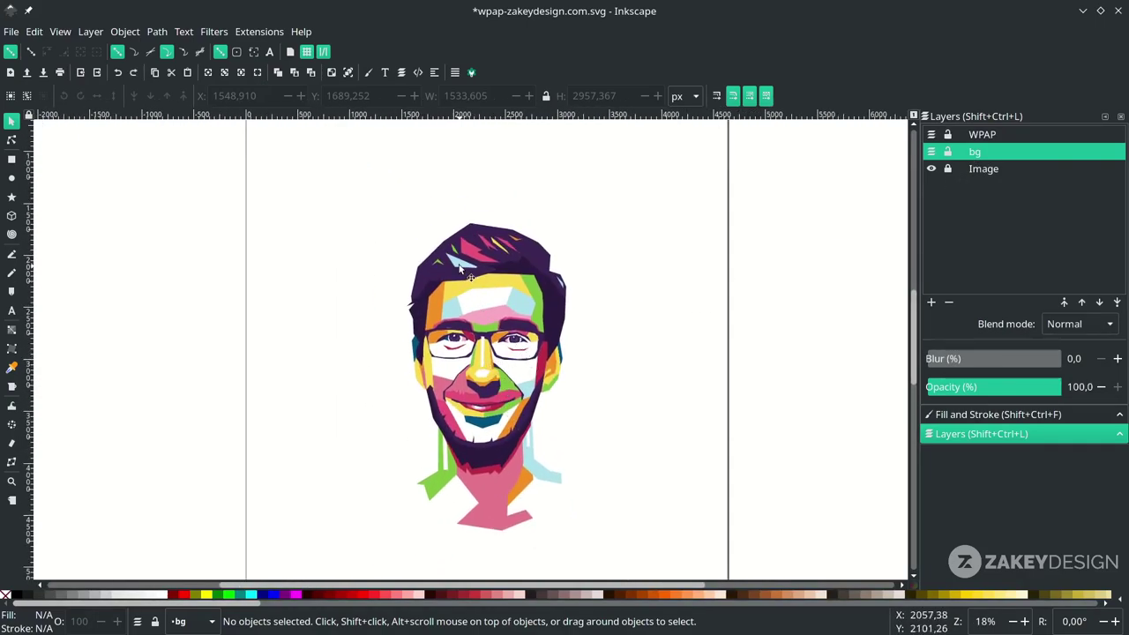
pyautogui.press('b')
pyautogui.moveTo(473, 310); pyautogui.dragTo(494, 358)
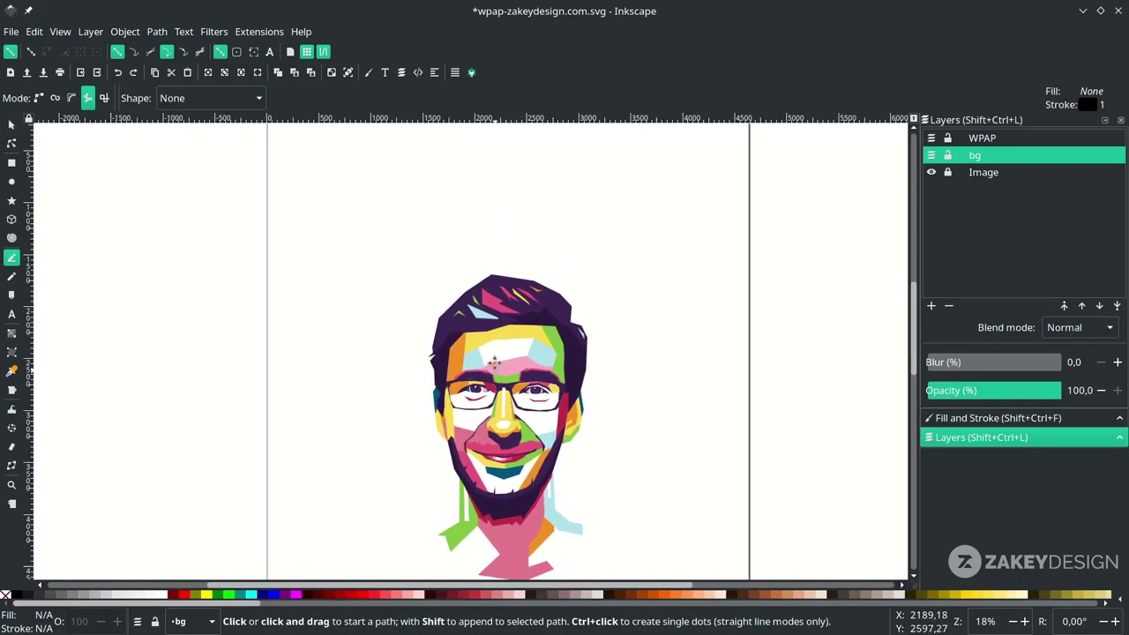
pyautogui.click(493, 304)
pyautogui.moveTo(445, 215); pyautogui.dragTo(460, 277)
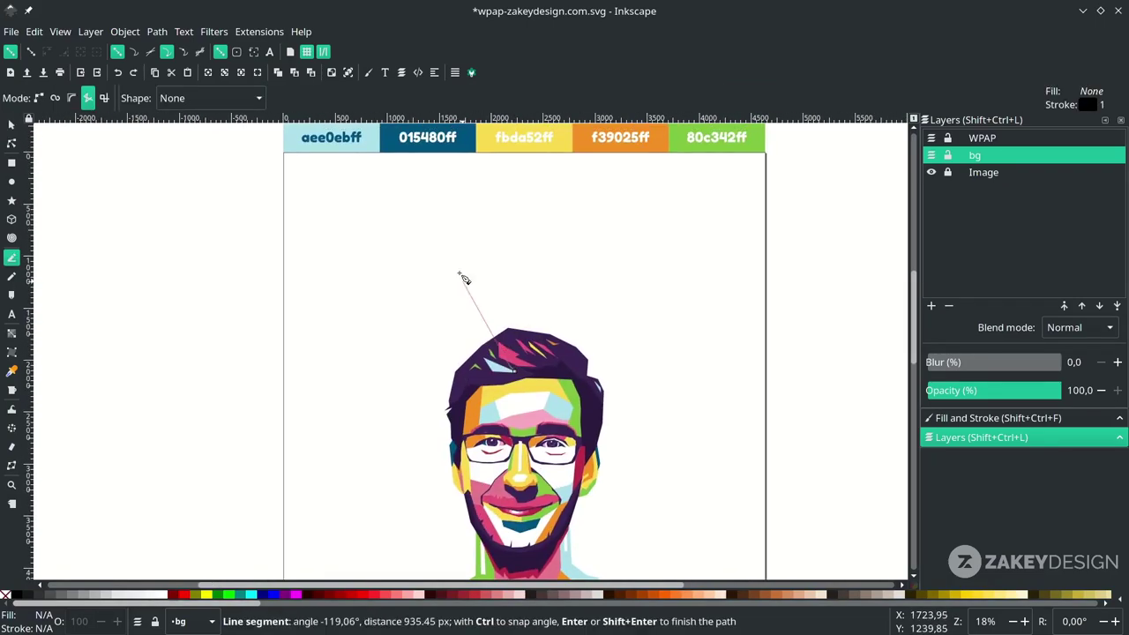
pyautogui.click(443, 273)
pyautogui.click(357, 383)
pyautogui.moveTo(357, 383); pyautogui.dragTo(391, 283)
pyautogui.click(545, 490)
pyautogui.click(588, 332)
pyautogui.click(541, 266)
# Trace a closed slanted shape with one clipped corner behind the head, rising above the right side of the hair.
pyautogui.moveTo(589, 297); pyautogui.dragTo(543, 338)
pyautogui.click(598, 196)
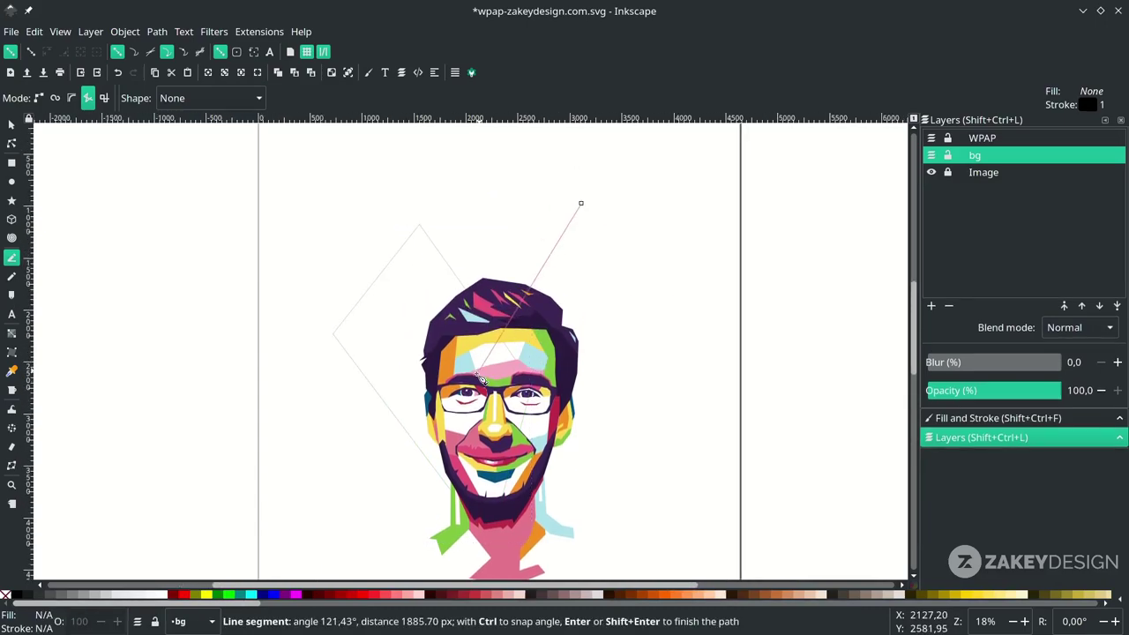
pyautogui.click(564, 233)
pyautogui.click(573, 229)
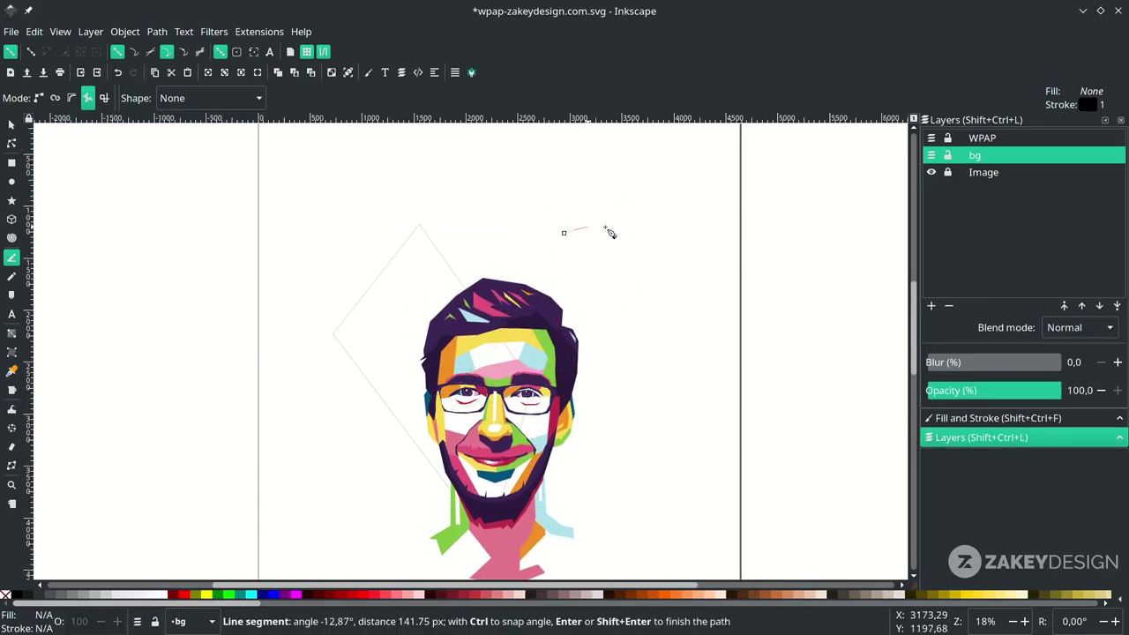
pyautogui.click(645, 232)
pyautogui.click(534, 382)
pyautogui.click(565, 233)
# Trace a closed angular shape behind the right side of the face, from beside the hair down to the neck.
pyautogui.moveTo(498, 421); pyautogui.dragTo(516, 351)
pyautogui.click(574, 263)
pyautogui.click(644, 298)
pyautogui.click(557, 453)
pyautogui.click(574, 262)
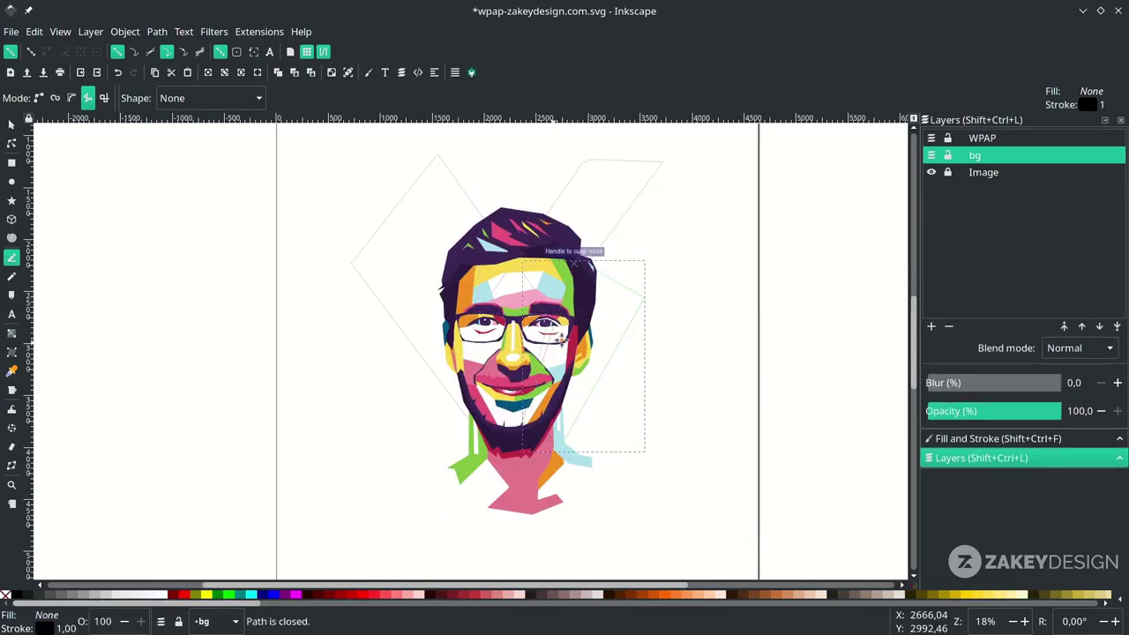
# Trace one narrow slanted strip outside the diamond's lower left edge and another to the lower left of the neck.
pyautogui.moveTo(402, 360); pyautogui.dragTo(409, 352)
pyautogui.click(392, 327)
pyautogui.click(442, 393)
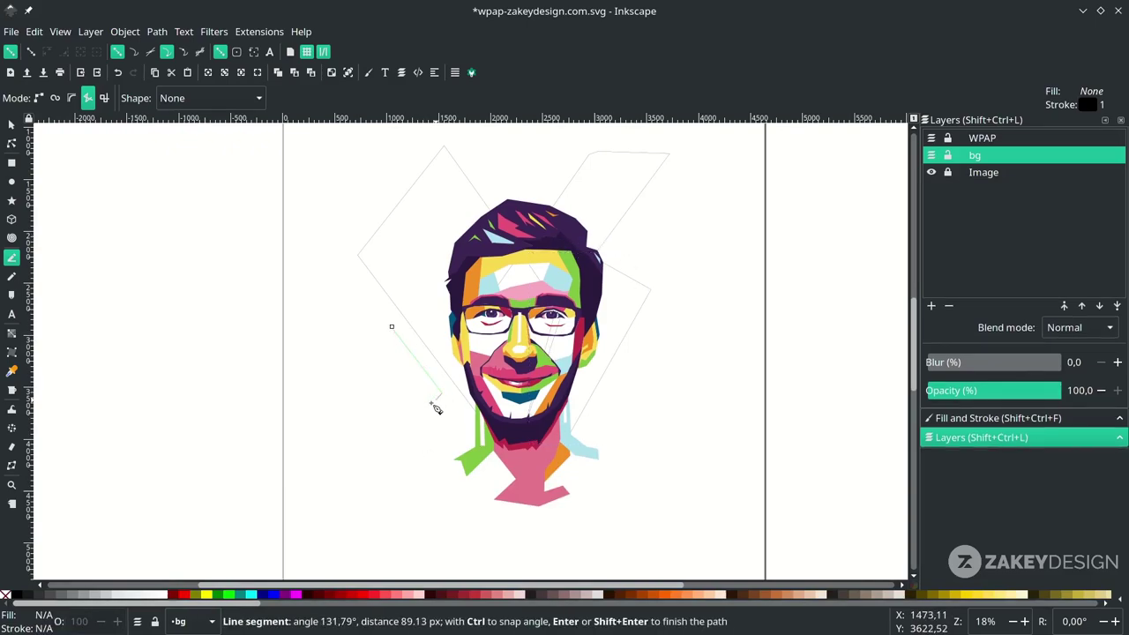
pyautogui.click(431, 400)
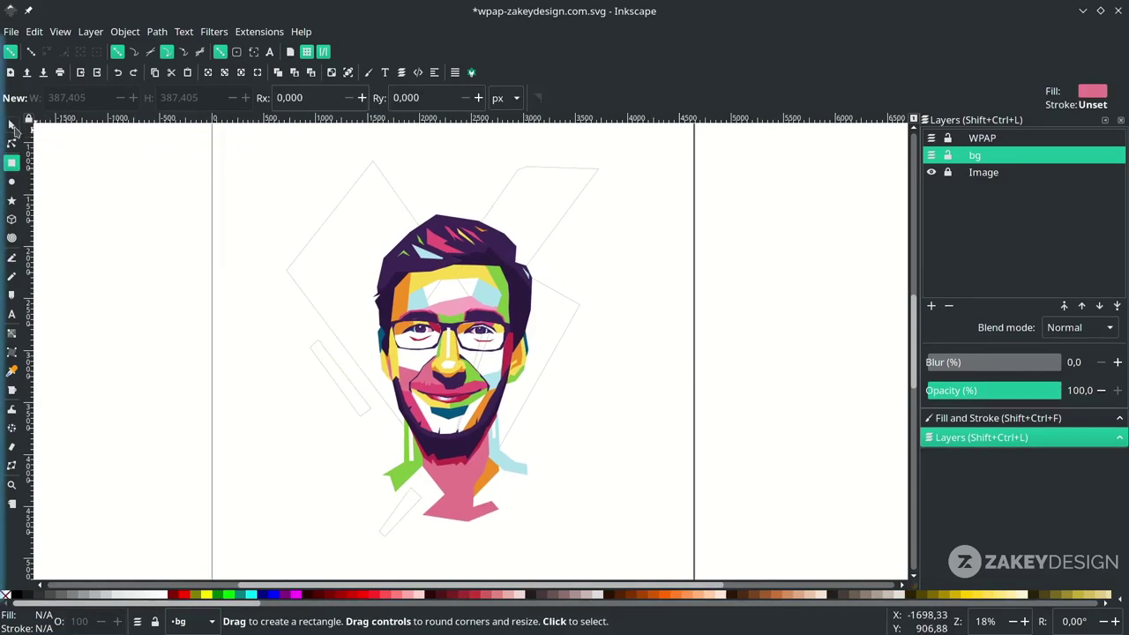
# Draw a square about 179 px wide to the right of the hair and fill it with the neck's light blue, #aee0eb.
pyautogui.click(11, 125)
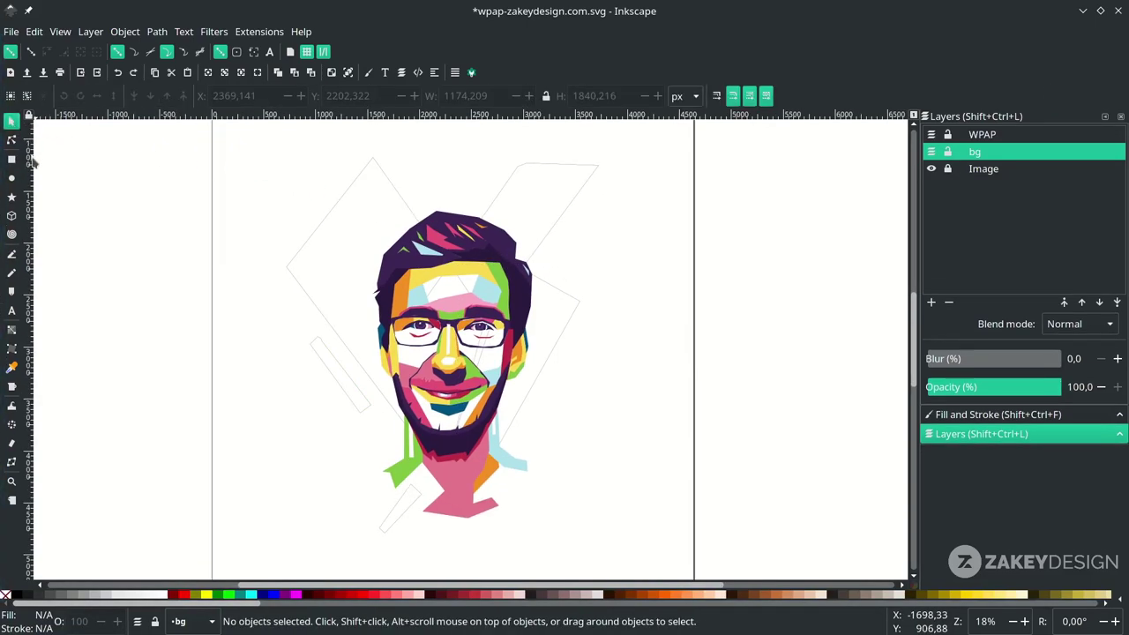
pyautogui.click(12, 163)
pyautogui.moveTo(564, 255); pyautogui.dragTo(585, 276)
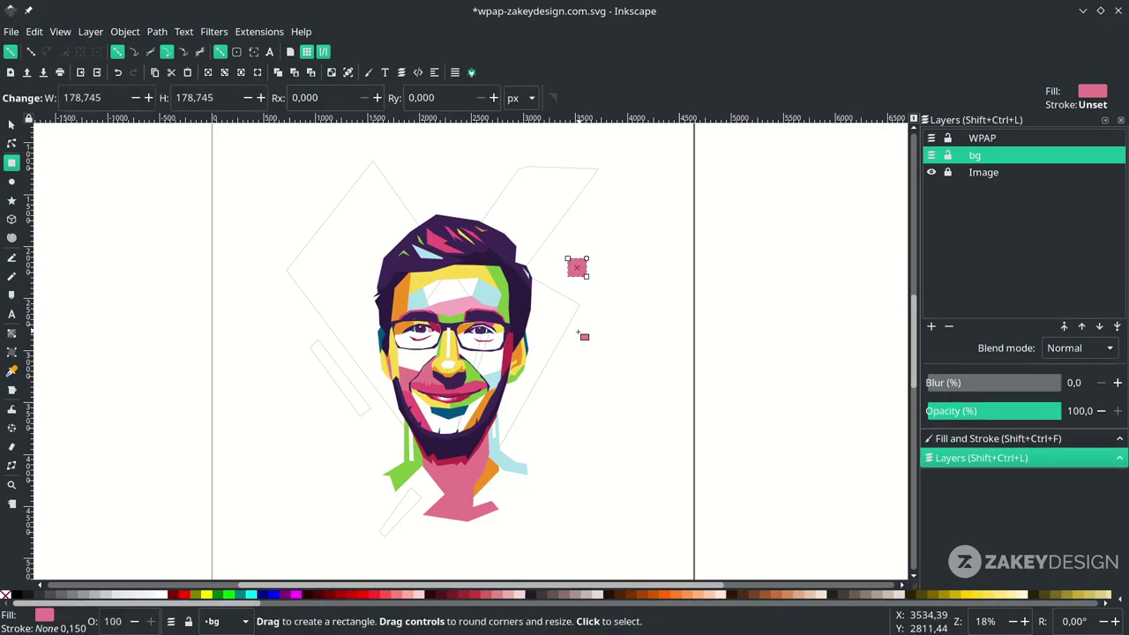
pyautogui.scroll(-1, 547, 436)
pyautogui.scroll(2, 545, 433)
pyautogui.press('d')
pyautogui.click(511, 468)
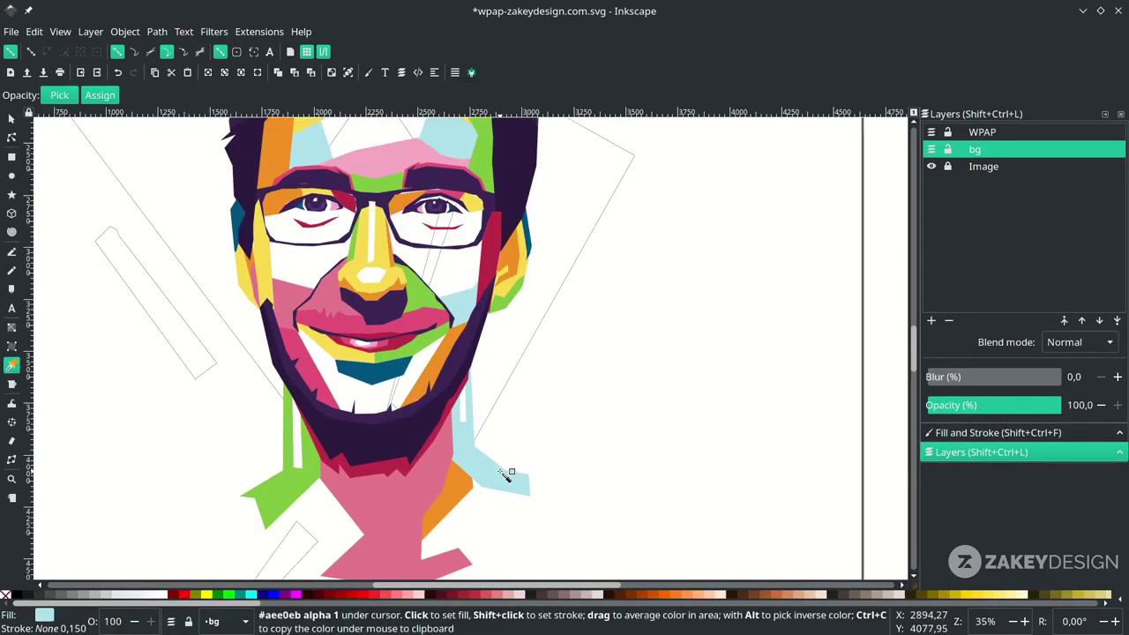
pyautogui.scroll(-2, 569, 402)
pyautogui.scroll(-3, 571, 371)
# Duplicate the light blue square beside the right neck facet, shrink the copy to about 96 px and fill it with the neck's pink.
pyautogui.press('s')
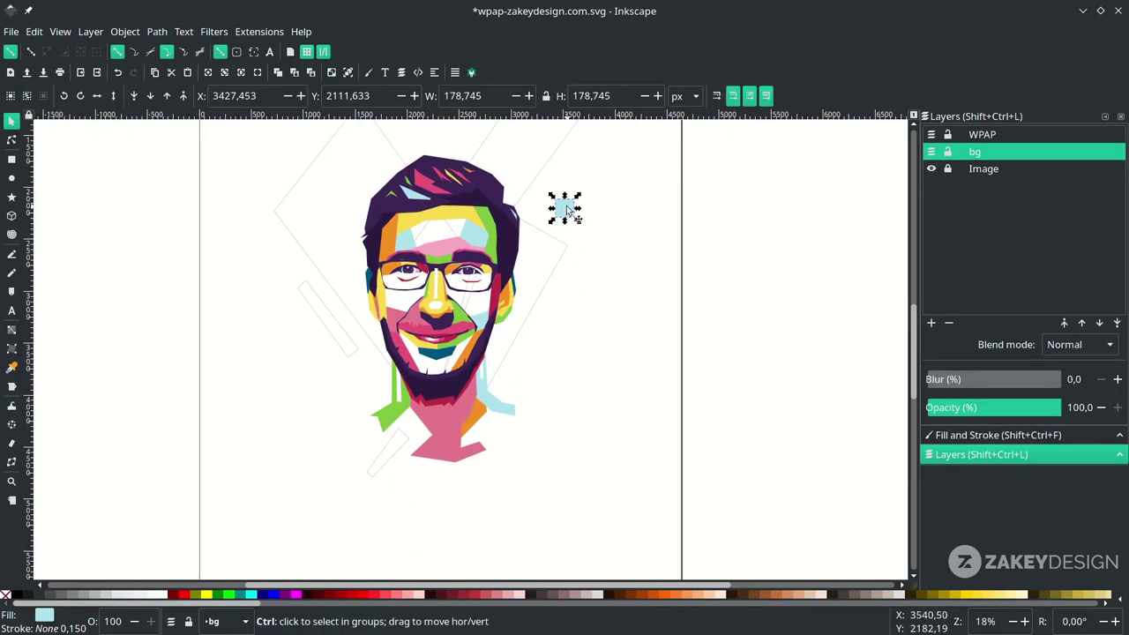
pyautogui.hotkey('ctrl', 'd')
pyautogui.moveTo(567, 210); pyautogui.dragTo(532, 393)
pyautogui.scroll(2, 534, 394)
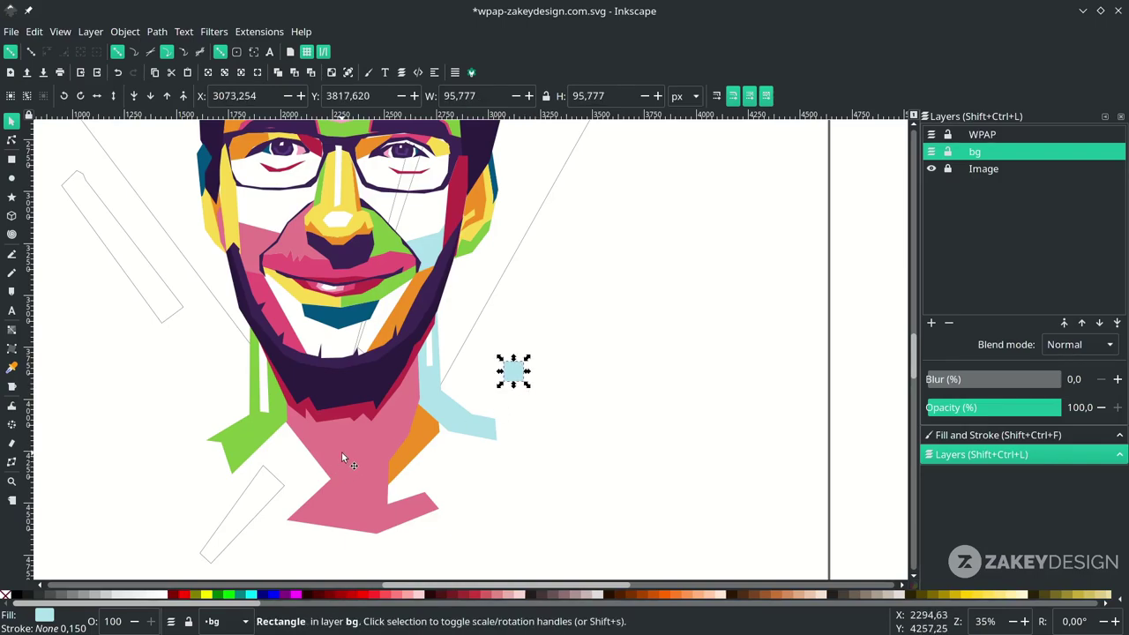
pyautogui.press('d')
pyautogui.press('s')
pyautogui.scroll(-2, 458, 411)
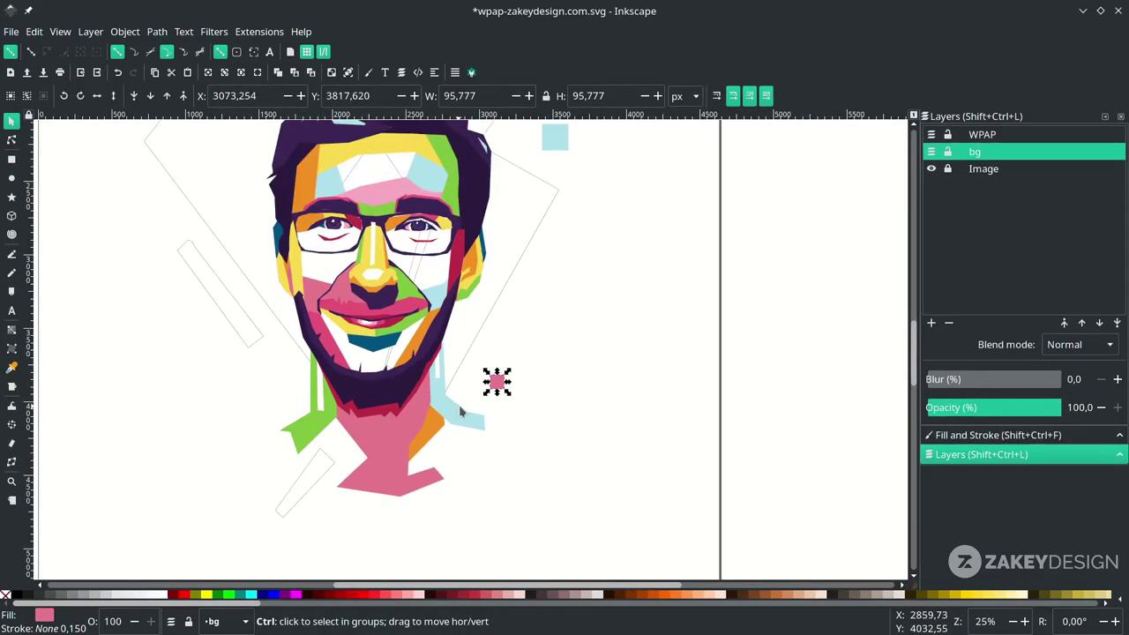
# Fill the strip below the neck with orange #f39025 and the strip left of the face with the cheek's pink.
pyautogui.click(401, 502)
pyautogui.press('d')
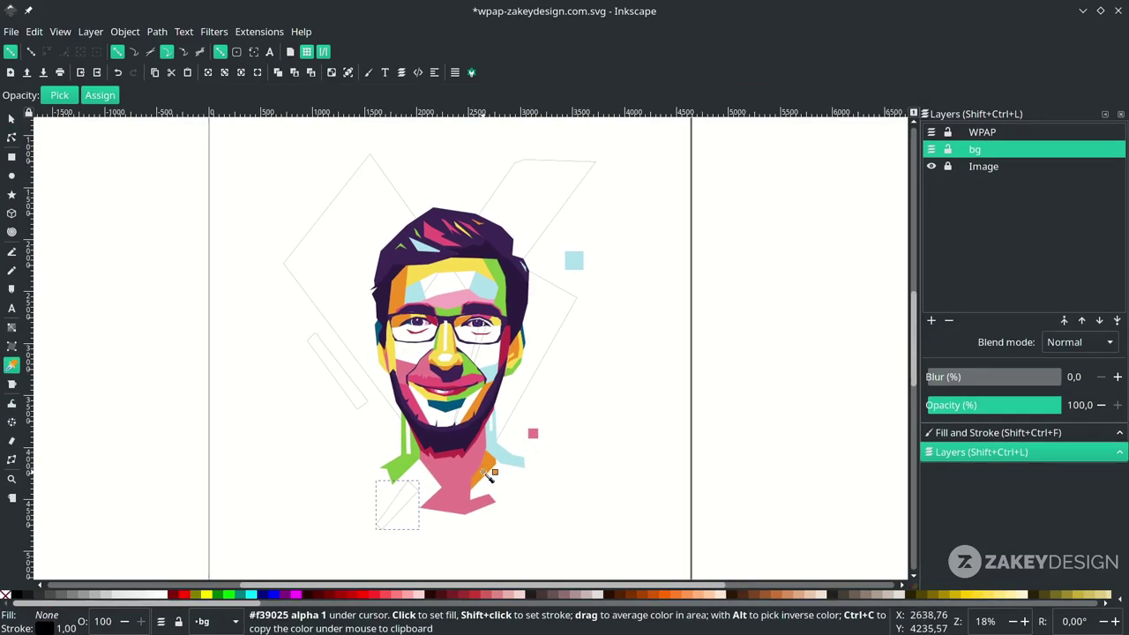
pyautogui.click(485, 473)
pyautogui.press('space')
pyautogui.click(350, 398)
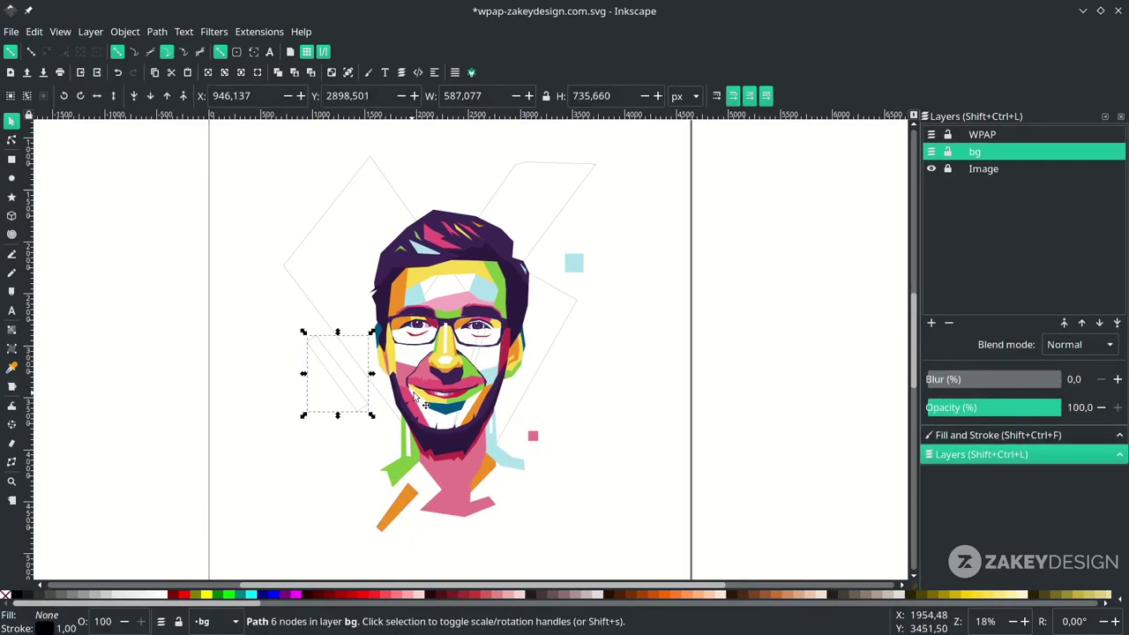
pyautogui.press('d')
pyautogui.click(406, 367)
pyautogui.press('space')
# Fill the large diamond behind the head with light blue and the slanted shape at the upper right with yellow.
pyautogui.click(362, 370)
pyautogui.scroll(3, 366, 331)
pyautogui.click(552, 284)
pyautogui.scroll(-1, 552, 300)
pyautogui.press('d')
pyautogui.click(445, 314)
pyautogui.press('space')
pyautogui.click(597, 438)
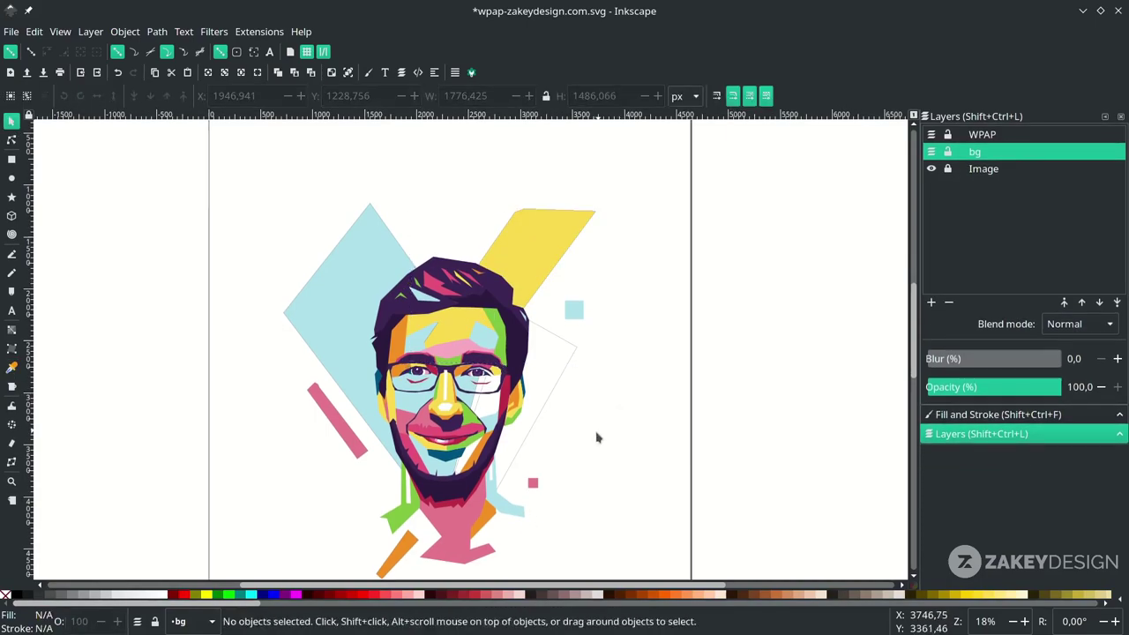
# Fill the angular background shape to the right of the face with pink.
pyautogui.scroll(-1, 582, 406)
pyautogui.click(556, 363)
pyautogui.press('d')
pyautogui.scroll(1, 273, 350)
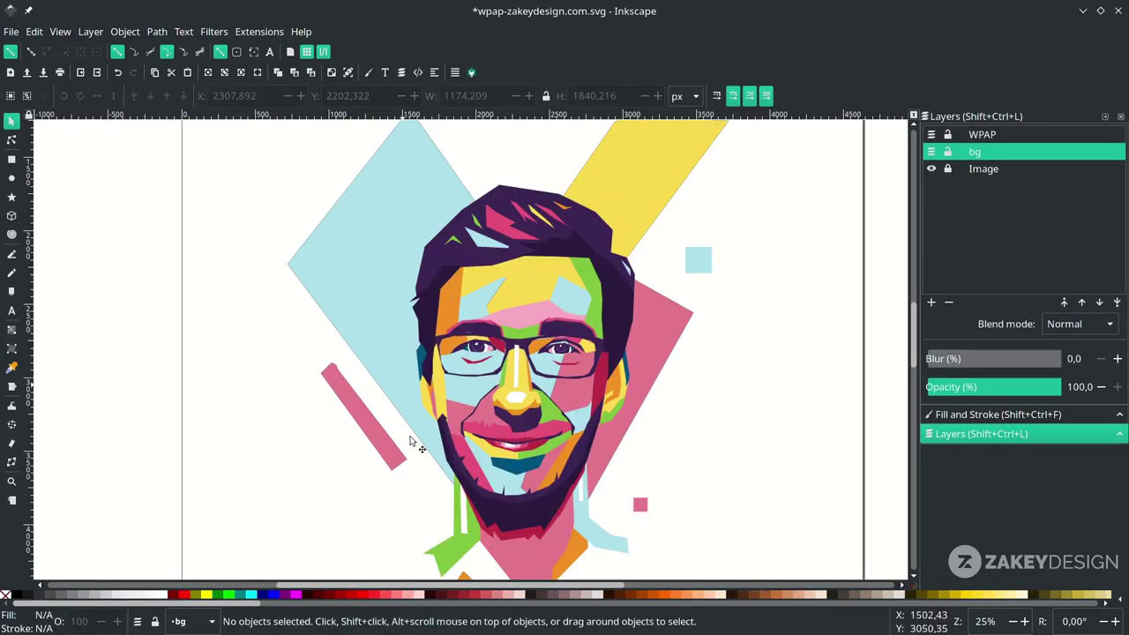
# Trace a closed outline around the face in the WPAP layer, running just inside the hair and along the beard.
pyautogui.click(988, 135)
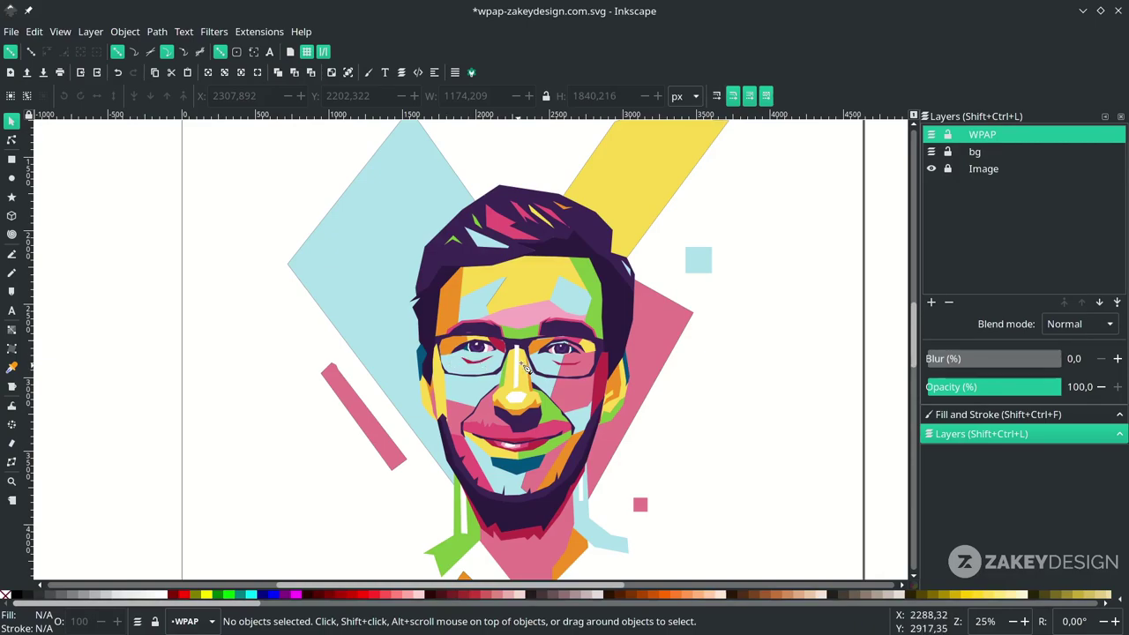
pyautogui.press('b')
pyautogui.scroll(1, 741, 306)
pyautogui.click(316, 274)
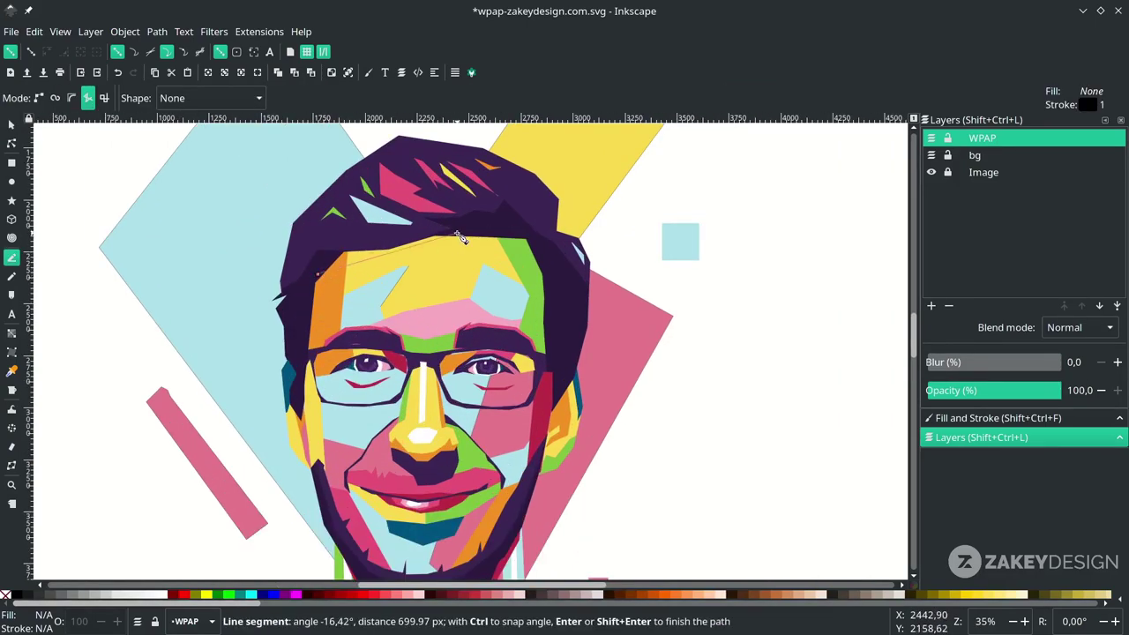
pyautogui.click(349, 238)
pyautogui.click(493, 233)
pyautogui.click(527, 240)
pyautogui.click(555, 276)
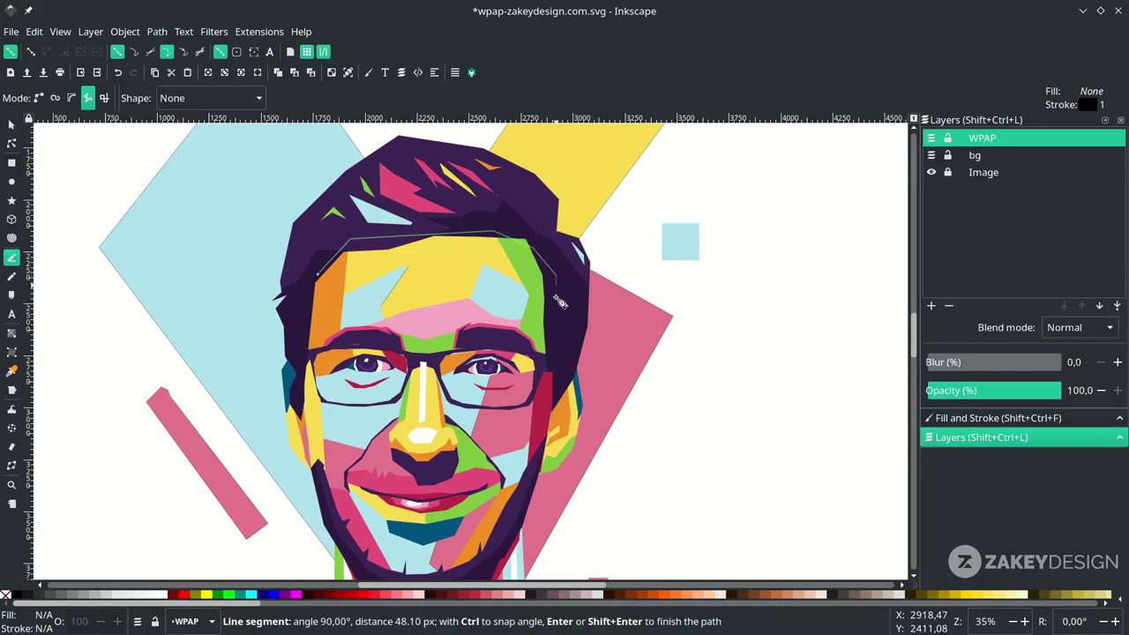
pyautogui.click(553, 371)
pyautogui.scroll(-3, 552, 375)
pyautogui.click(530, 396)
pyautogui.click(483, 479)
pyautogui.click(392, 493)
pyautogui.click(351, 461)
pyautogui.click(317, 183)
pyautogui.scroll(-1, 296, 561)
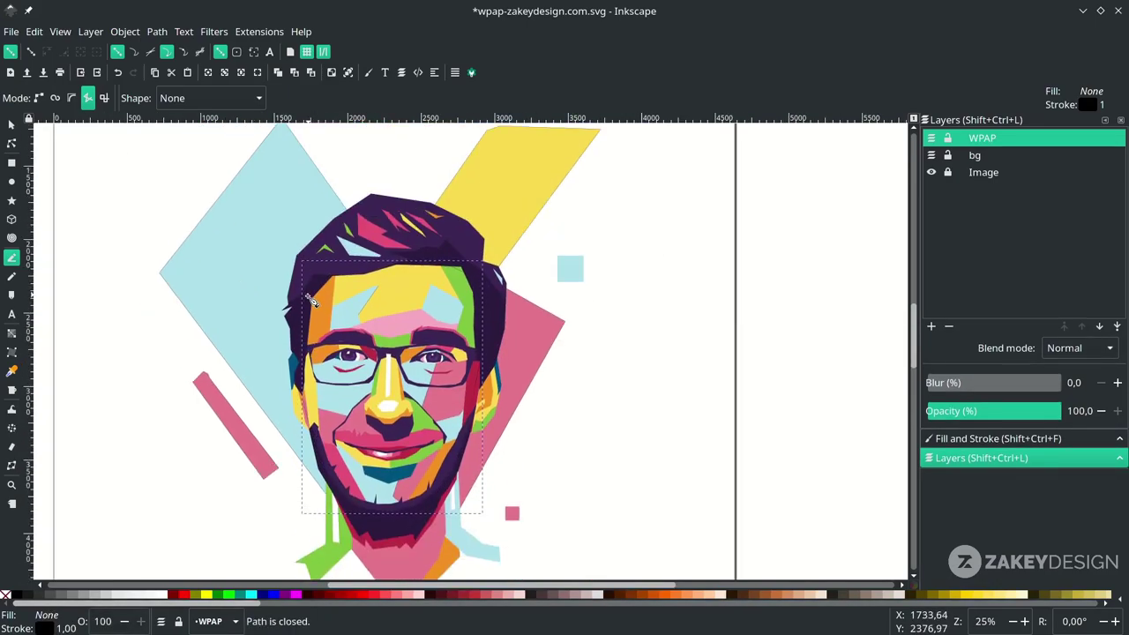
# Fill the face outline with white, remove its stroke and send it to the bottom of the WPAP layer.
pyautogui.click(164, 596)
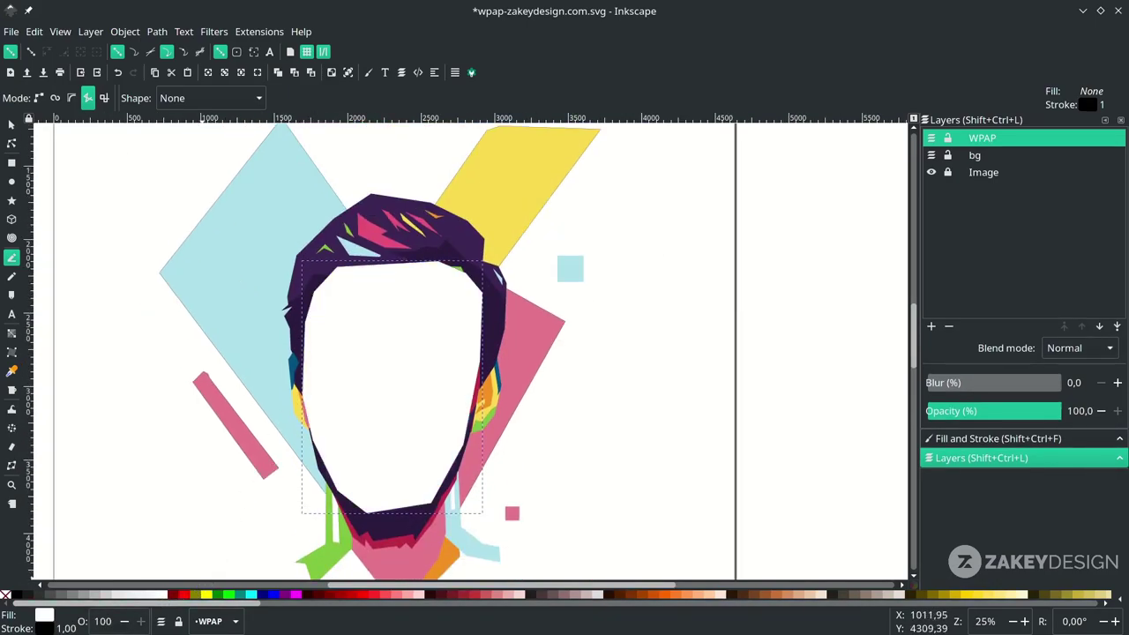
pyautogui.rightClick(45, 628)
pyautogui.click(88, 620)
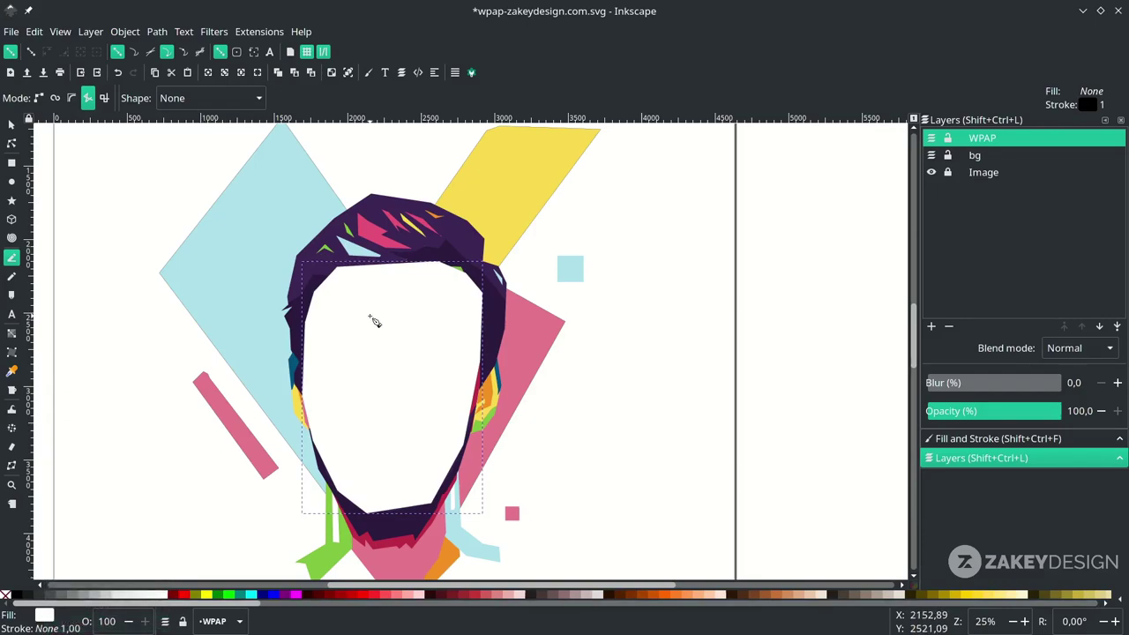
pyautogui.press('s')
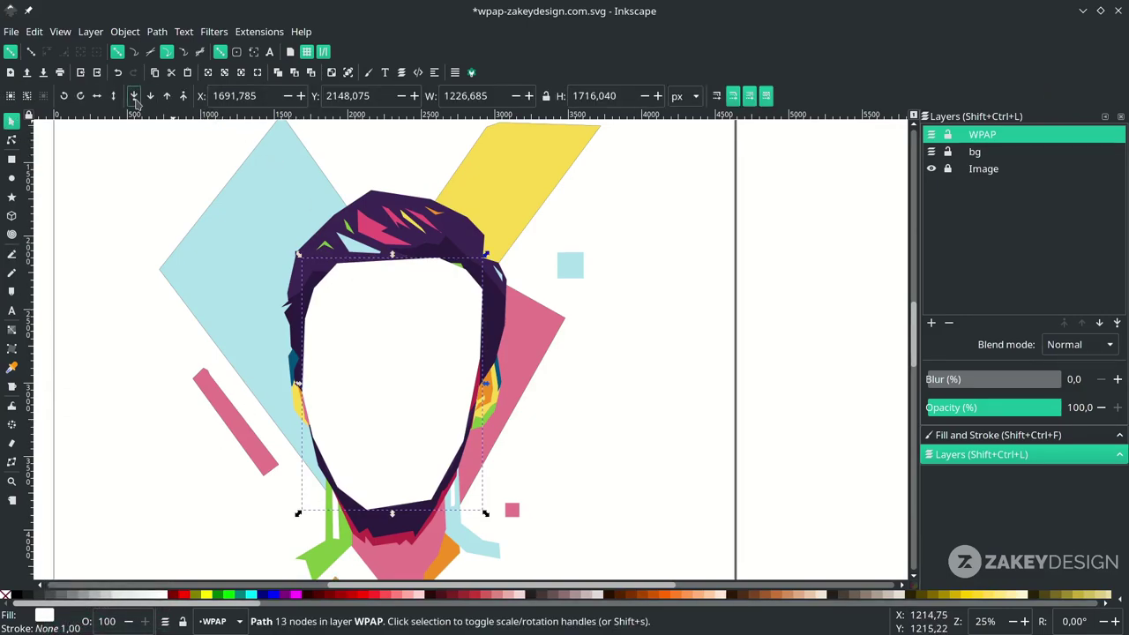
pyautogui.click(134, 97)
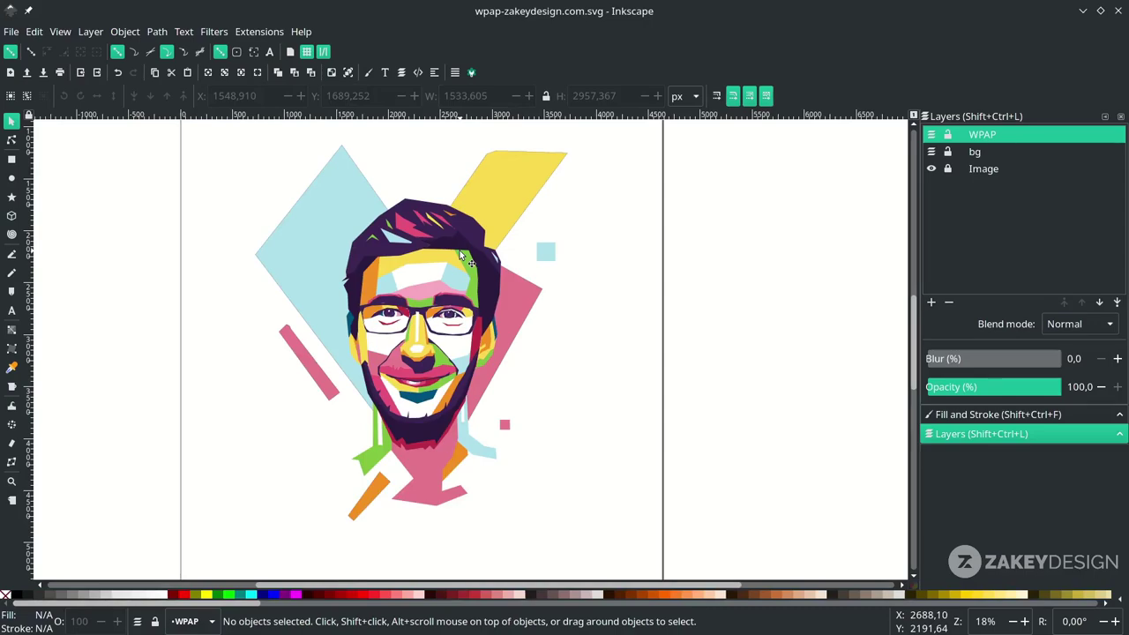
# Hide the bg layer so that only the portrait remains on the page.
pyautogui.hscroll(-2, 460, 255)
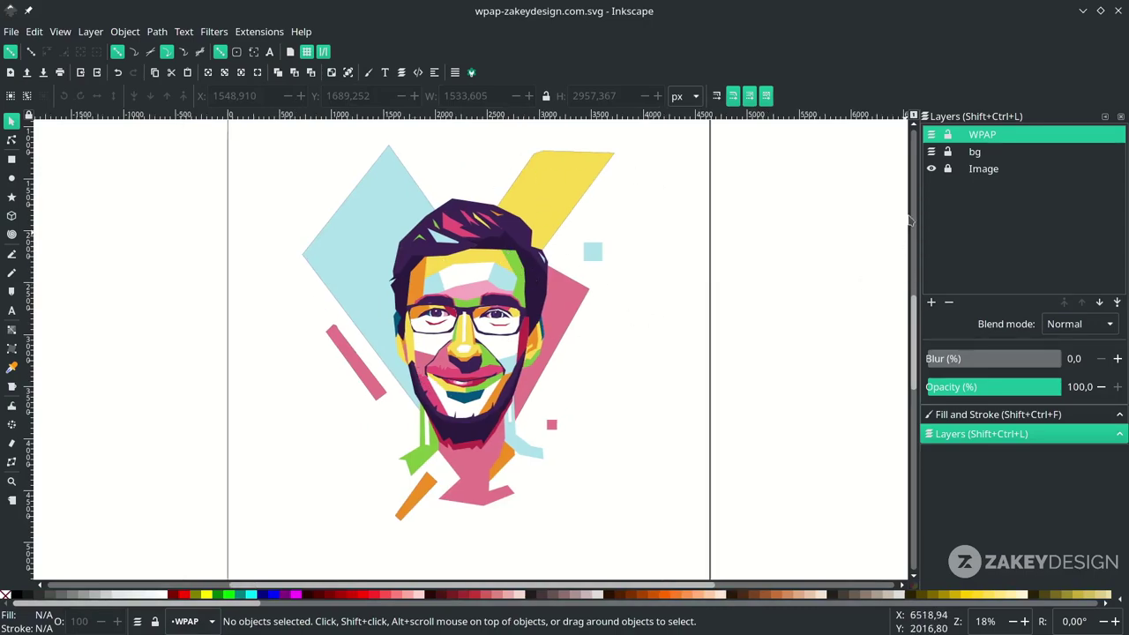
pyautogui.click(932, 155)
pyautogui.scroll(1, 607, 411)
pyautogui.scroll(-2, 605, 433)
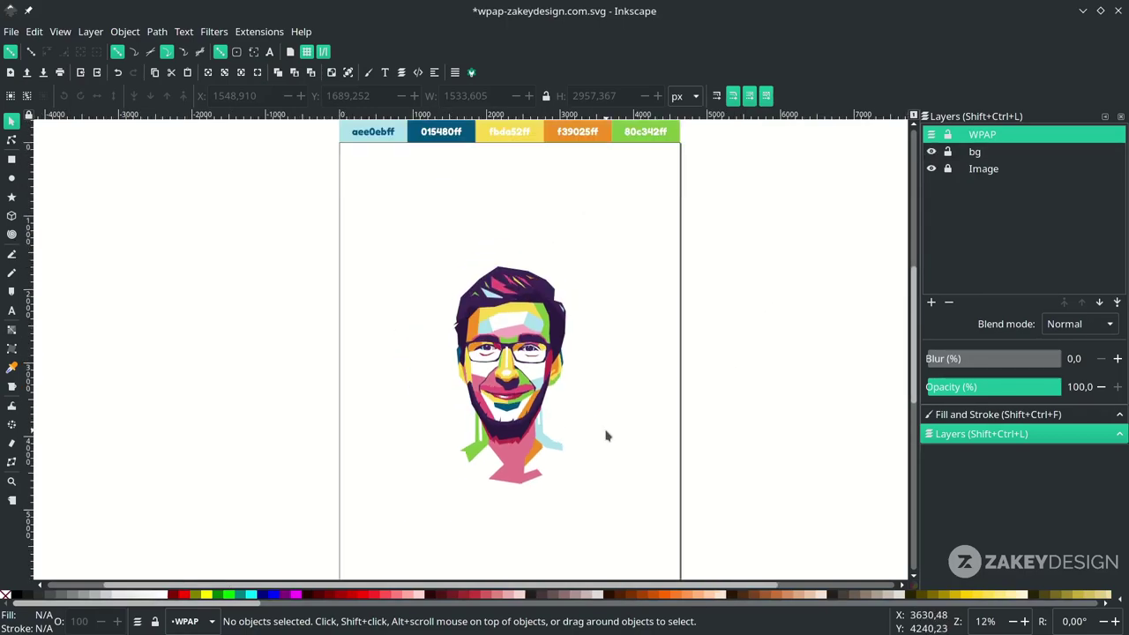
# Select all the portrait paths and combine a duplicate of them into a single path.
pyautogui.scroll(2, 622, 480)
pyautogui.moveTo(651, 543); pyautogui.dragTo(417, 279)
pyautogui.scroll(2, 564, 363)
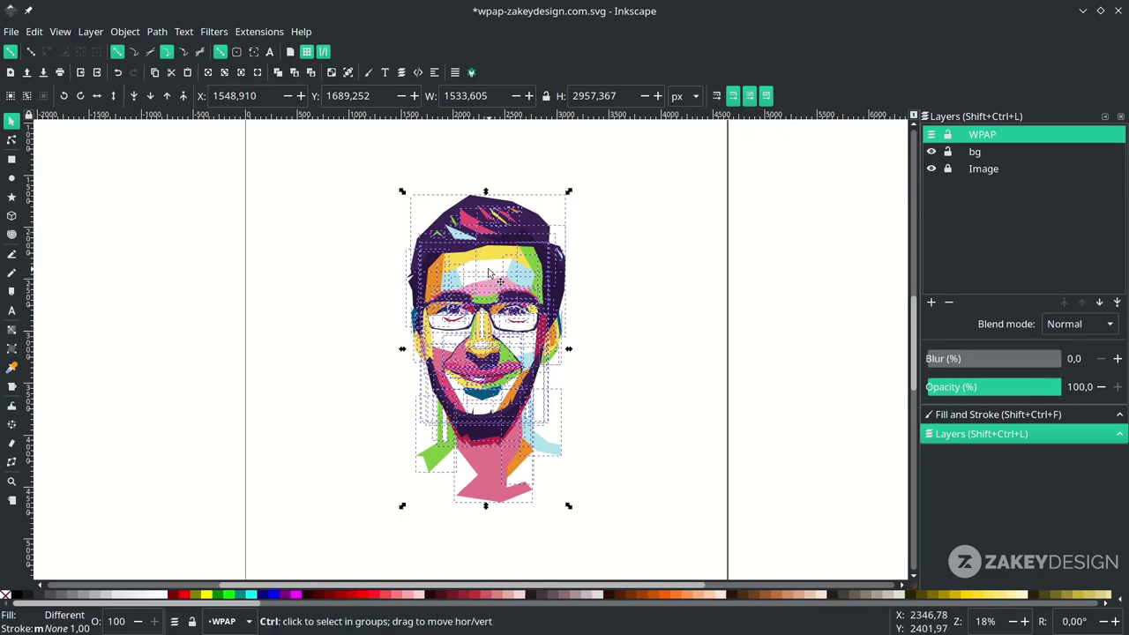
pyautogui.hotkey('ctrl', 'k')
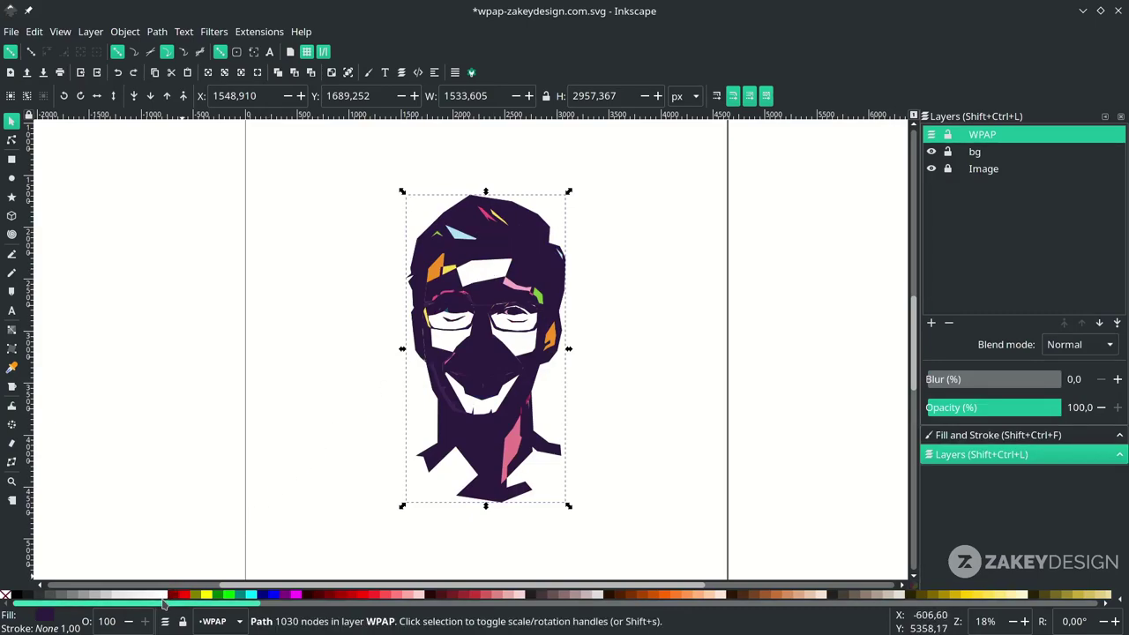
# Fill the combined portrait path with white and send it to the bottom of the WPAP layer.
pyautogui.click(162, 597)
pyautogui.scroll(1, 165, 353)
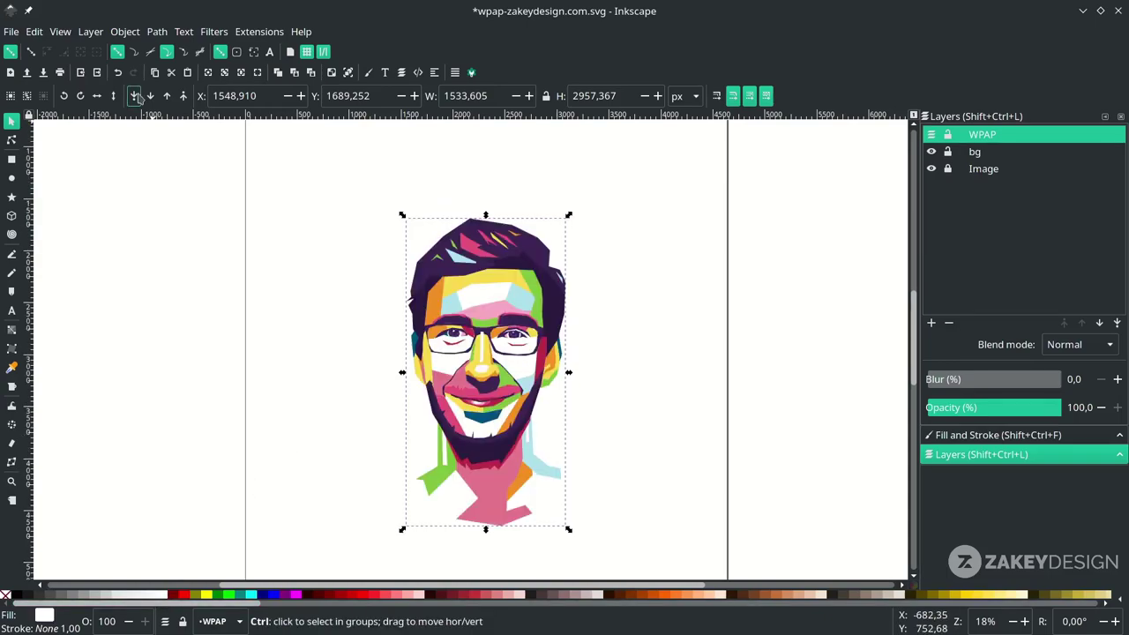
pyautogui.click(133, 96)
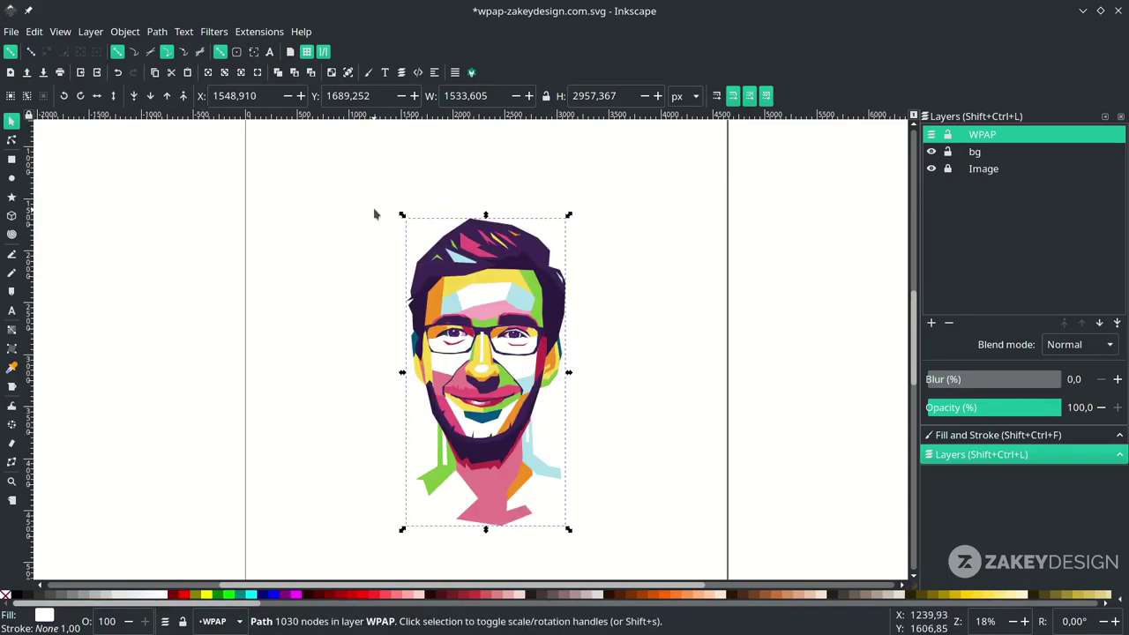
# Outset the white silhouette path repeatedly into a wide border around the portrait, and show the bg layer behind it.
pyautogui.click(157, 32)
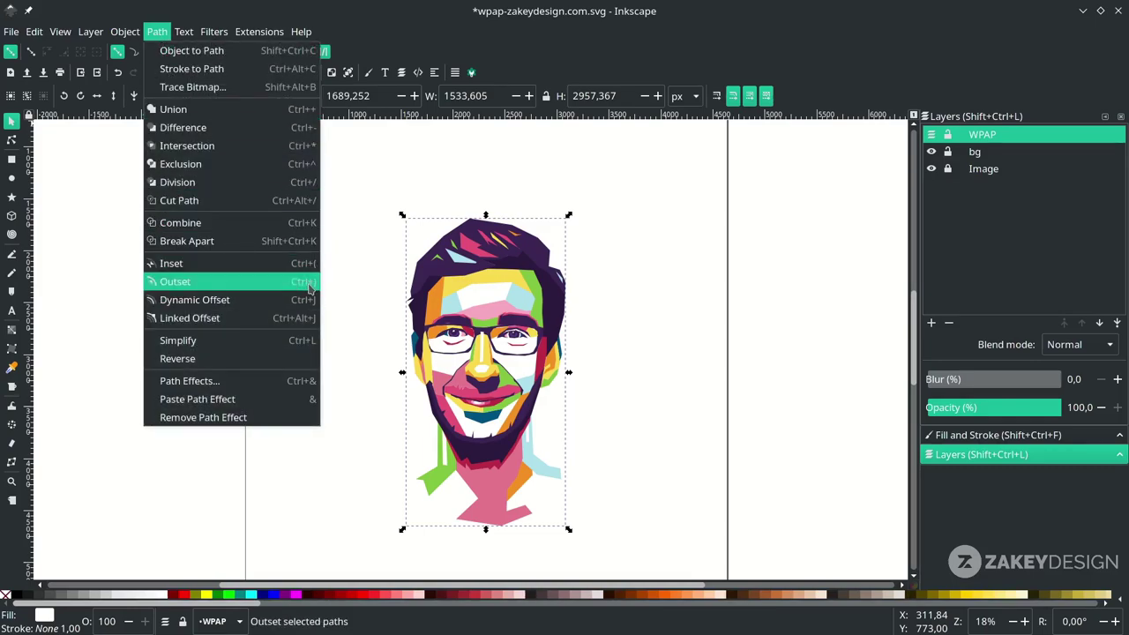
pyautogui.click(309, 287)
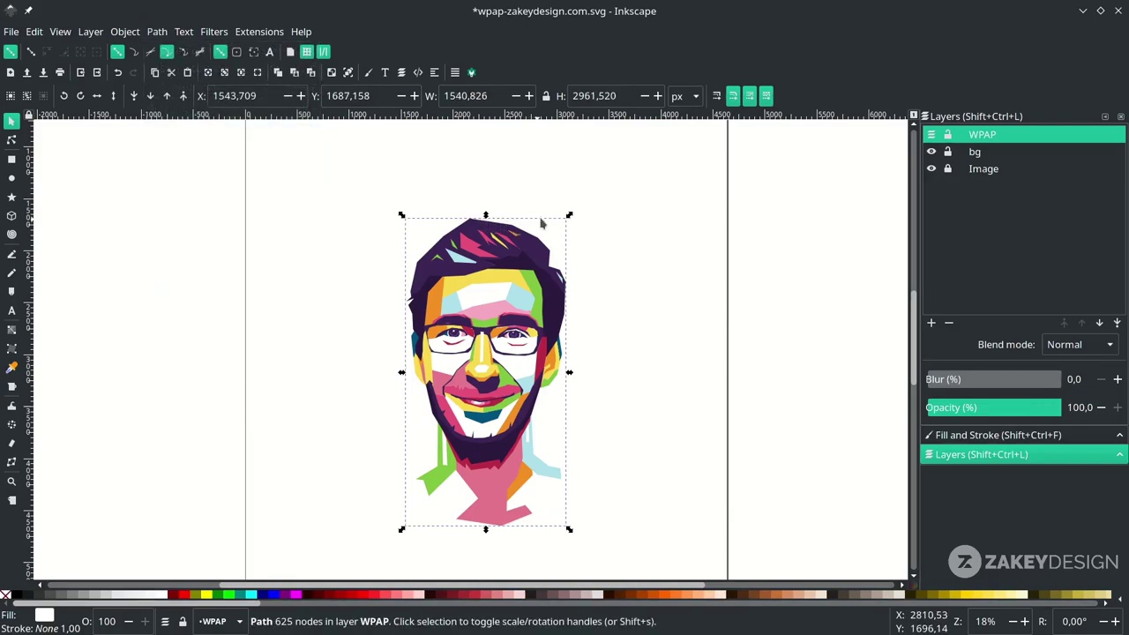
pyautogui.scroll(1, 542, 223)
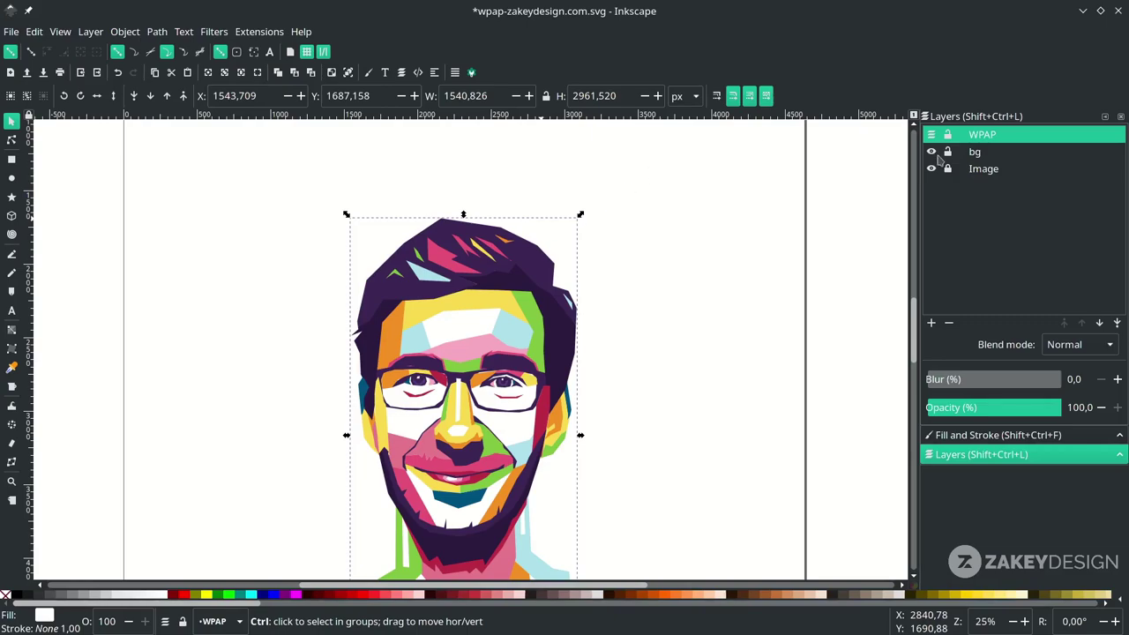
pyautogui.hotkey('ctrl', ')')
pyautogui.click(933, 152)
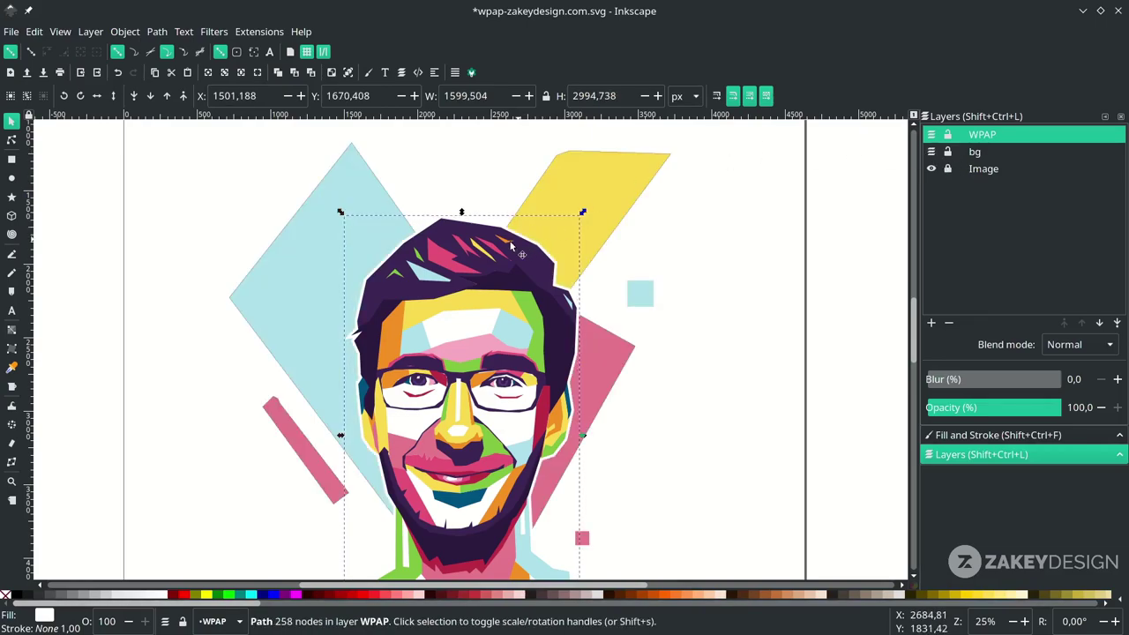
pyautogui.scroll(1, 459, 247)
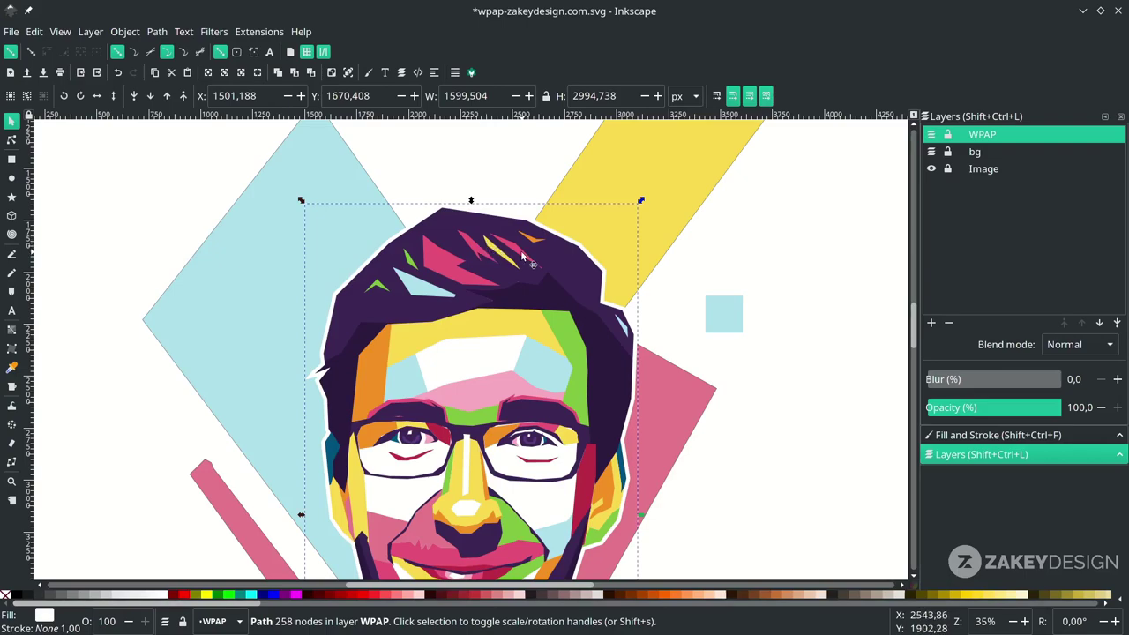
pyautogui.press('Escape')
pyautogui.scroll(-2, 522, 256)
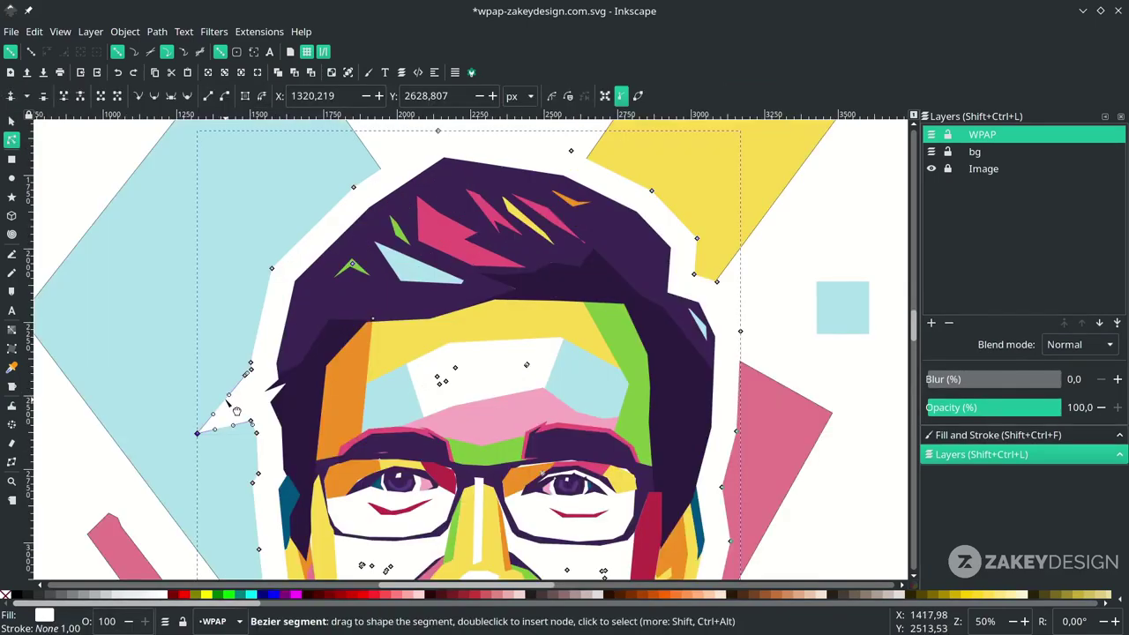
# Shorten and reshape the white silhouette's spike beside the hair tuft by moving its nodes, and make its lower nodes corners.
pyautogui.click(225, 401)
pyautogui.moveTo(196, 433); pyautogui.dragTo(214, 418)
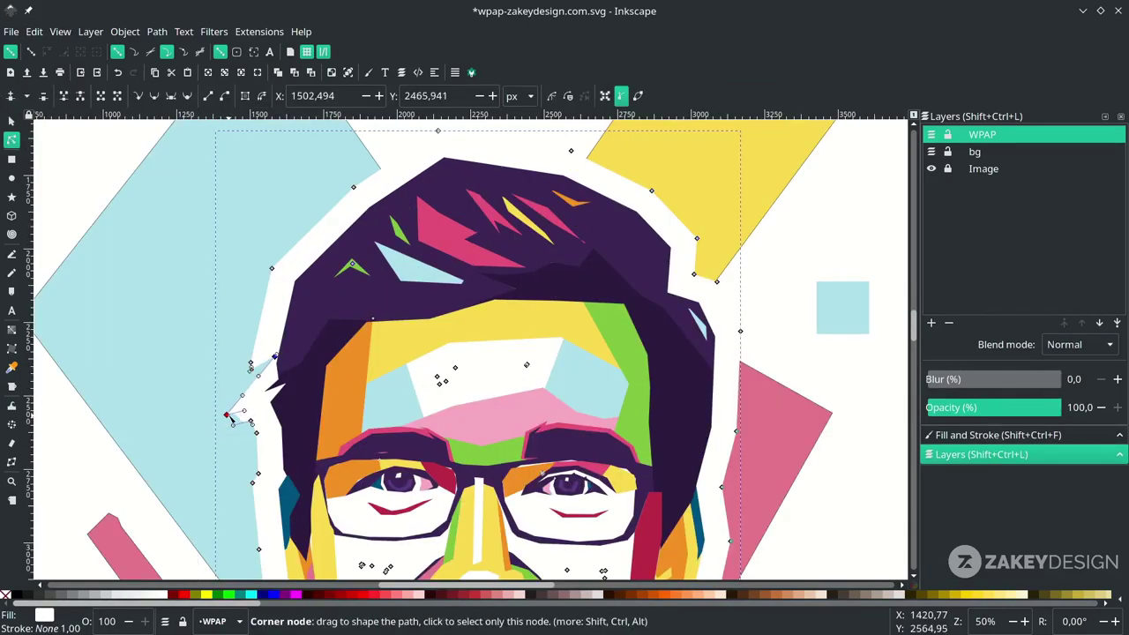
pyautogui.scroll(2, 234, 423)
pyautogui.moveTo(313, 296); pyautogui.dragTo(288, 319)
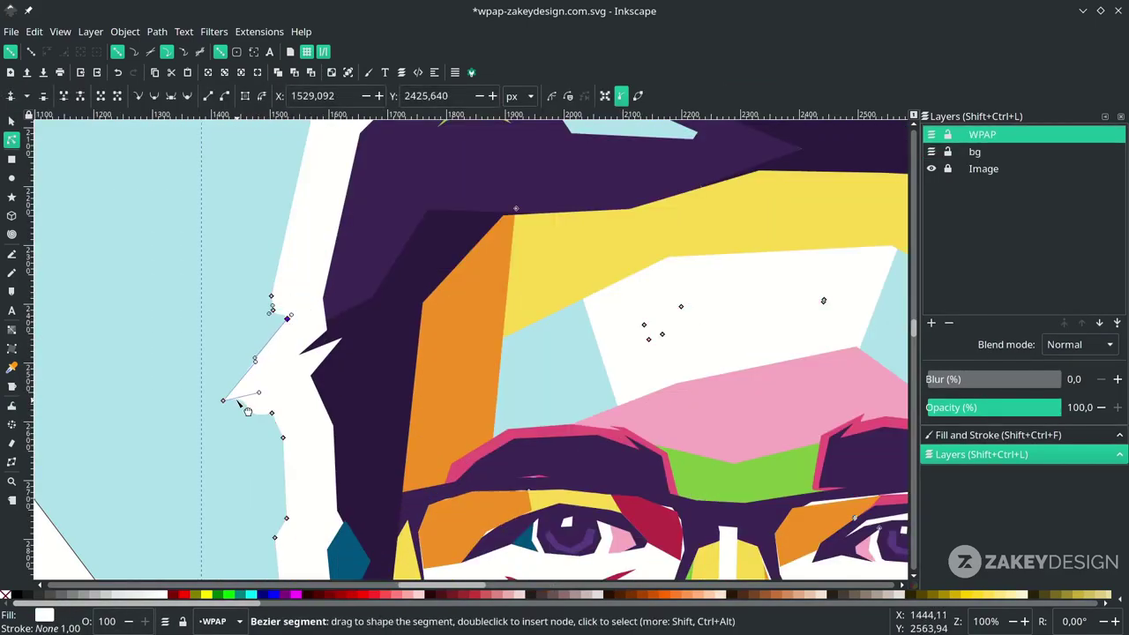
pyautogui.keyDown('shift'); pyautogui.click(223, 400); pyautogui.keyUp('shift')
pyautogui.click(272, 413)
pyautogui.keyDown('shift'); pyautogui.click(223, 400); pyautogui.keyUp('shift')
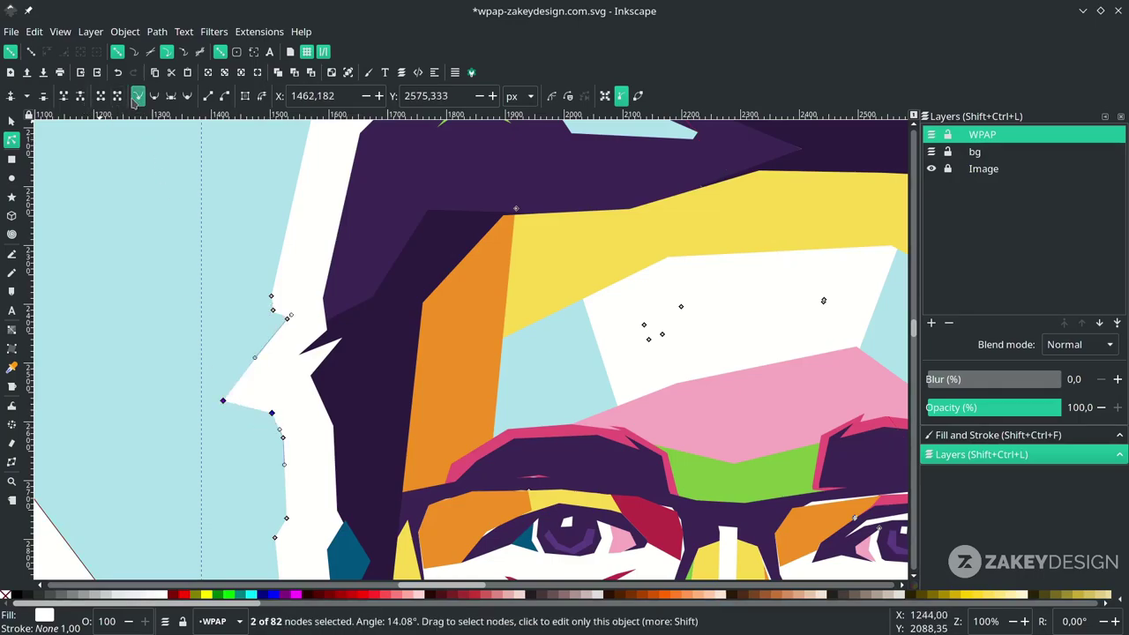
pyautogui.click(206, 428)
pyautogui.scroll(-5, 617, 380)
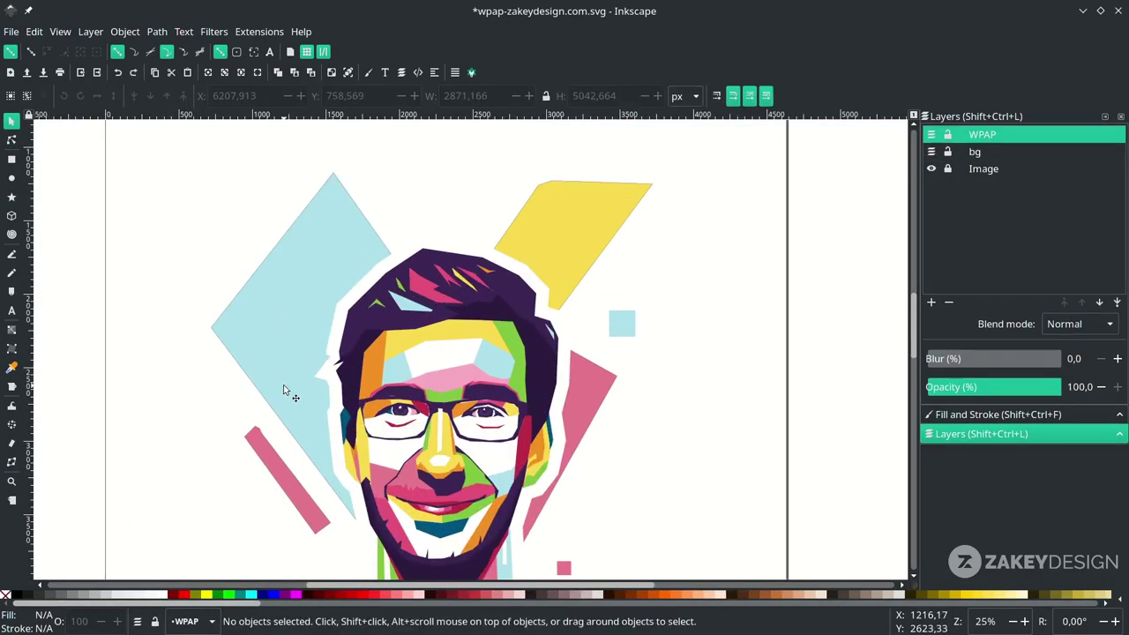
# Select all portrait and background shapes, remove their stroke and save the document.
pyautogui.scroll(-2, 284, 385)
pyautogui.scroll(3, 273, 344)
pyautogui.scroll(-4, 261, 343)
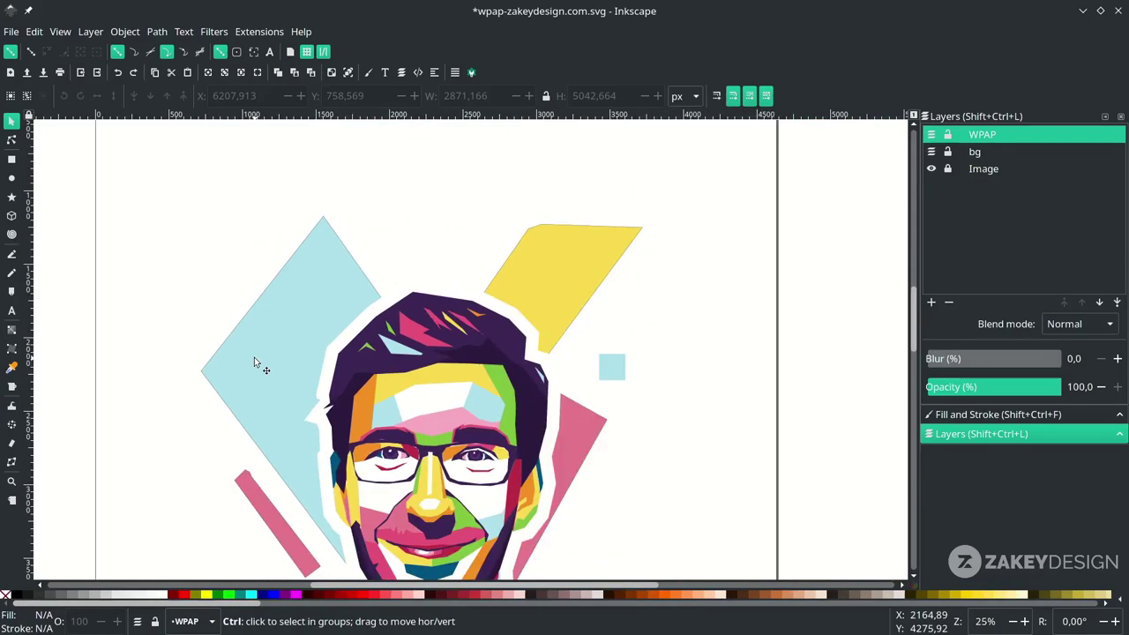
pyautogui.moveTo(540, 491); pyautogui.dragTo(150, 177)
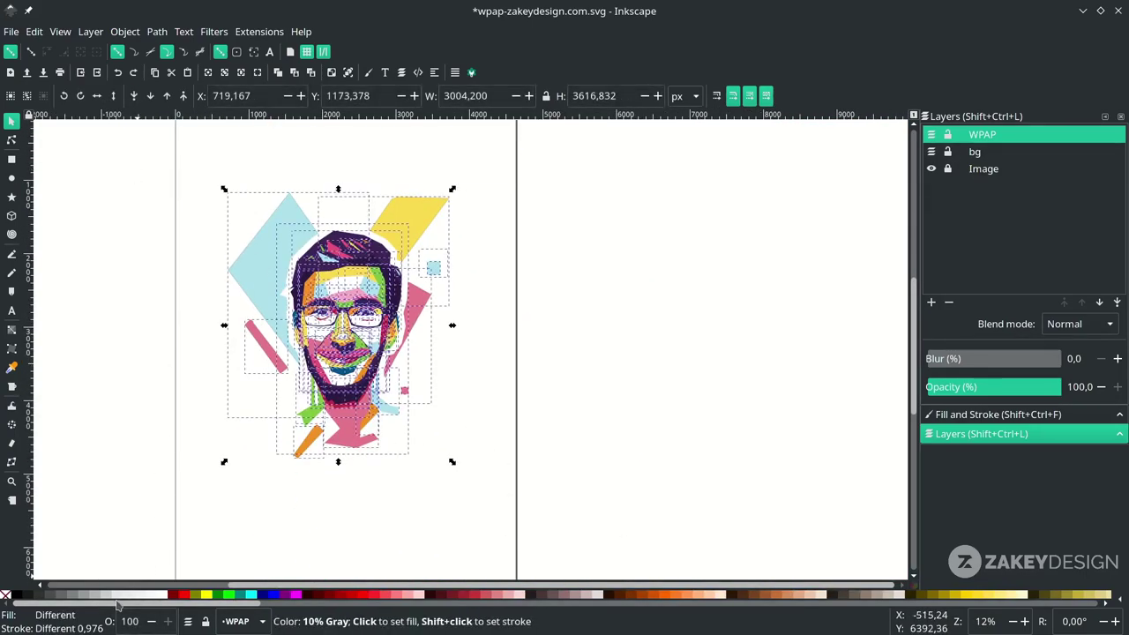
pyautogui.rightClick(62, 628)
pyautogui.click(92, 625)
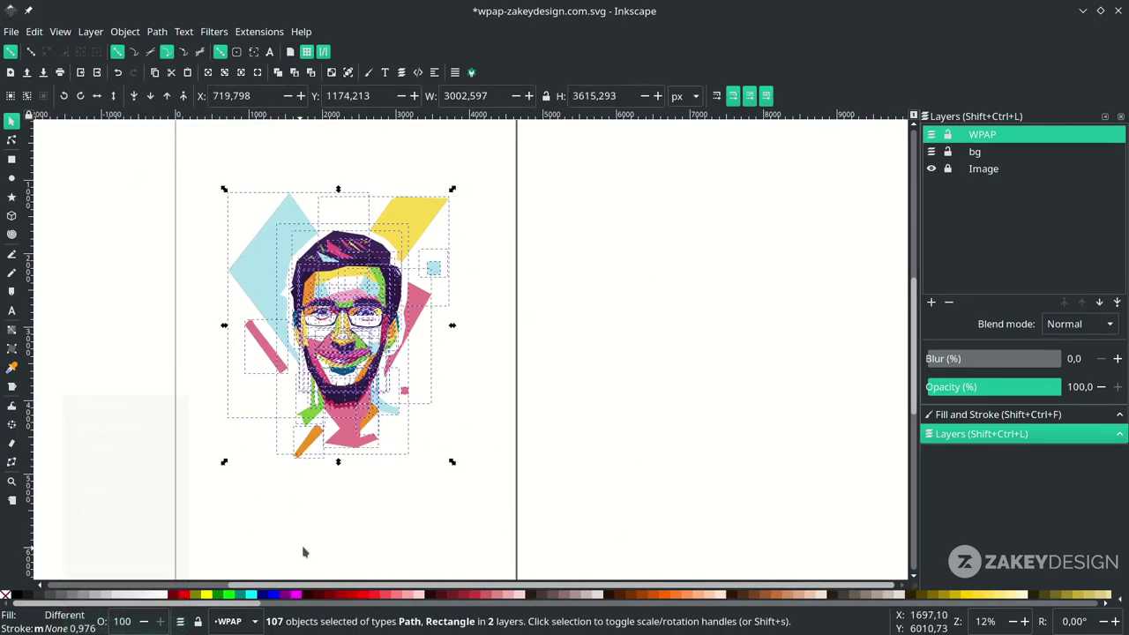
pyautogui.press('Escape')
pyautogui.hotkey('ctrl', 's')
# Lower the two upper nodes of the white nose highlight so it ends beneath the glasses' bridge.
pyautogui.press('1')
pyautogui.scroll(2, 412, 336)
pyautogui.doubleClick(411, 336)
pyautogui.moveTo(396, 284); pyautogui.dragTo(394, 329)
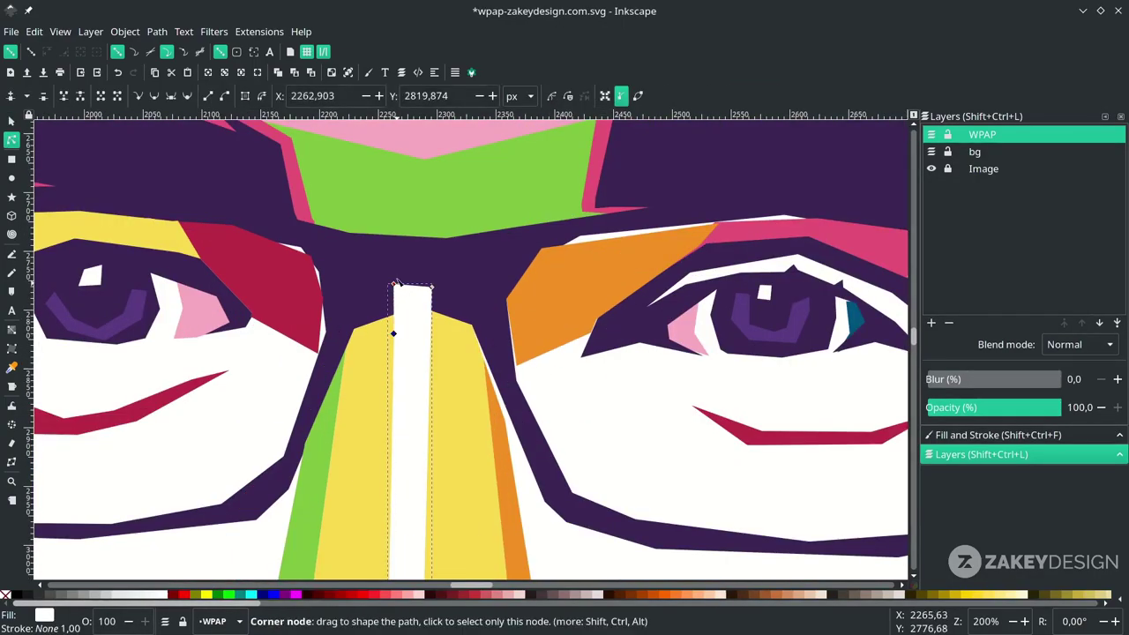
pyautogui.moveTo(431, 288); pyautogui.dragTo(431, 315)
pyautogui.scroll(-9, 432, 388)
pyautogui.press('s')
# Select the whole portrait with its background shapes and move it off the page, beside the photo's place.
pyautogui.click(645, 484)
pyautogui.scroll(-2, 646, 484)
pyautogui.moveTo(701, 431); pyautogui.dragTo(342, 226)
pyautogui.moveTo(557, 421); pyautogui.dragTo(825, 415)
# Show the Image layer so the original photo appears next to the portrait, and save the document.
pyautogui.click(930, 169)
pyautogui.hscroll(3, 776, 415)
pyautogui.moveTo(773, 466); pyautogui.dragTo(796, 409)
pyautogui.hscroll(1, 796, 408)
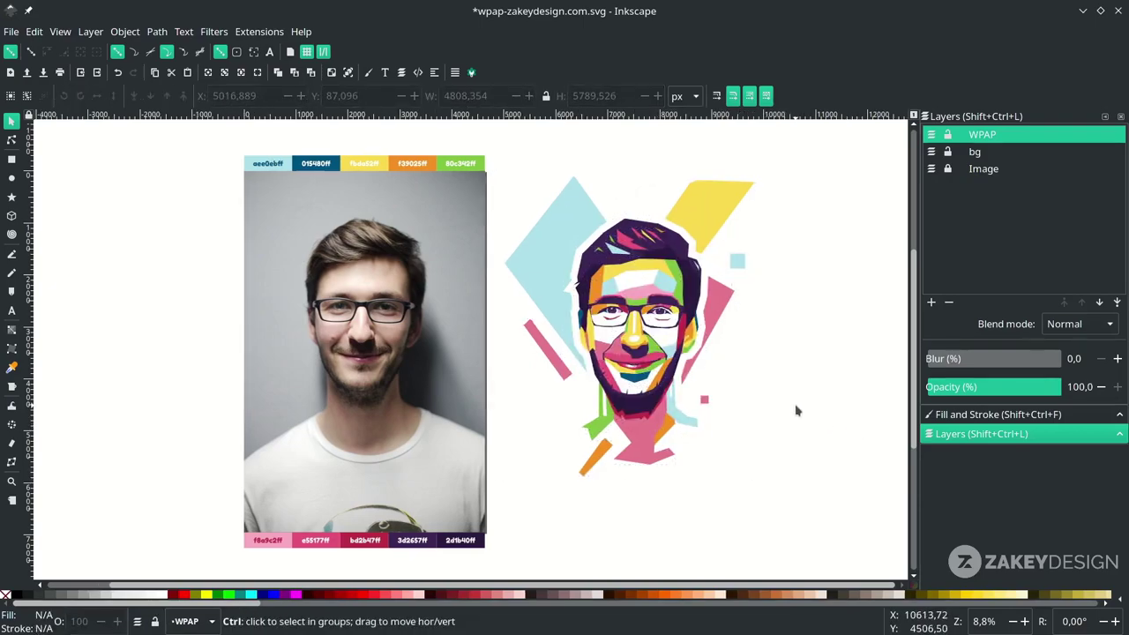
pyautogui.press('Escape')
pyautogui.hotkey('ctrl', 's')
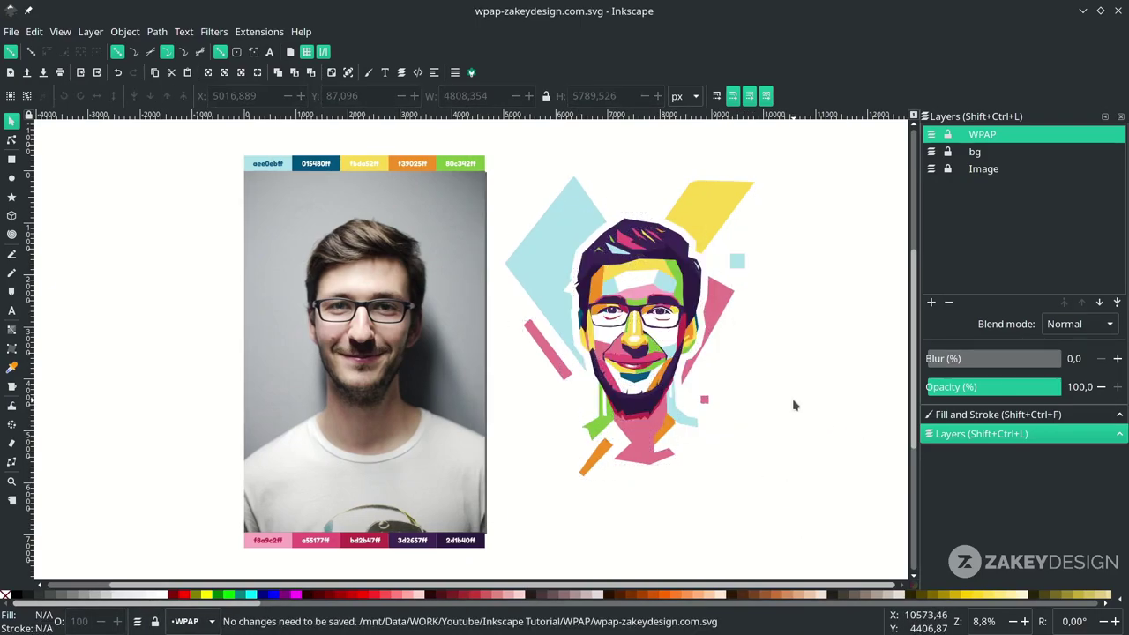